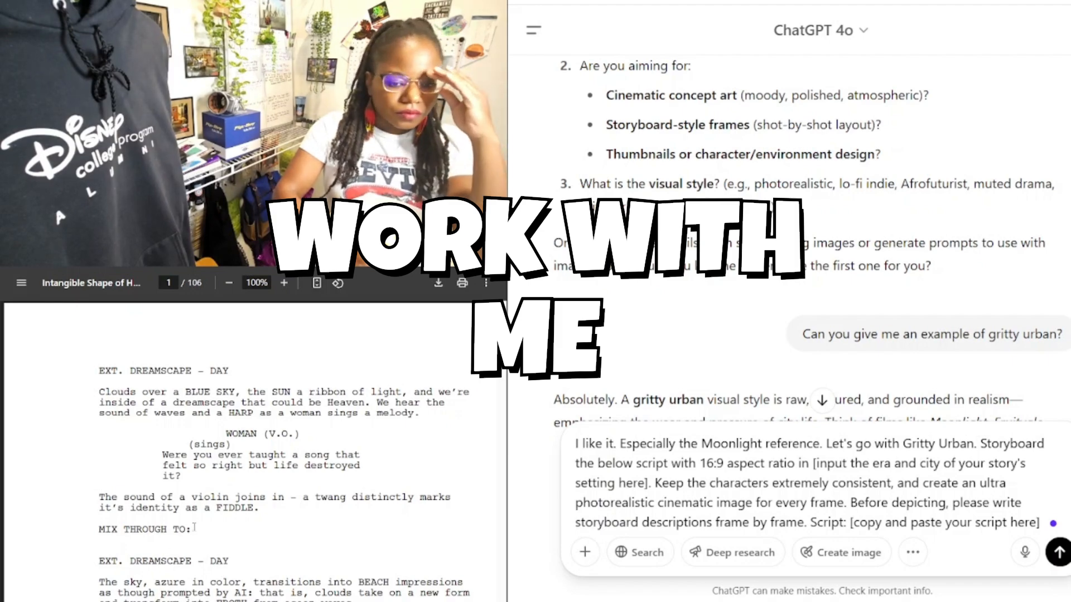
Step: Look through the pages of the "Intangible Shape of Home" screenplay from page 1 onward
scroll(194, 528, down, 10)
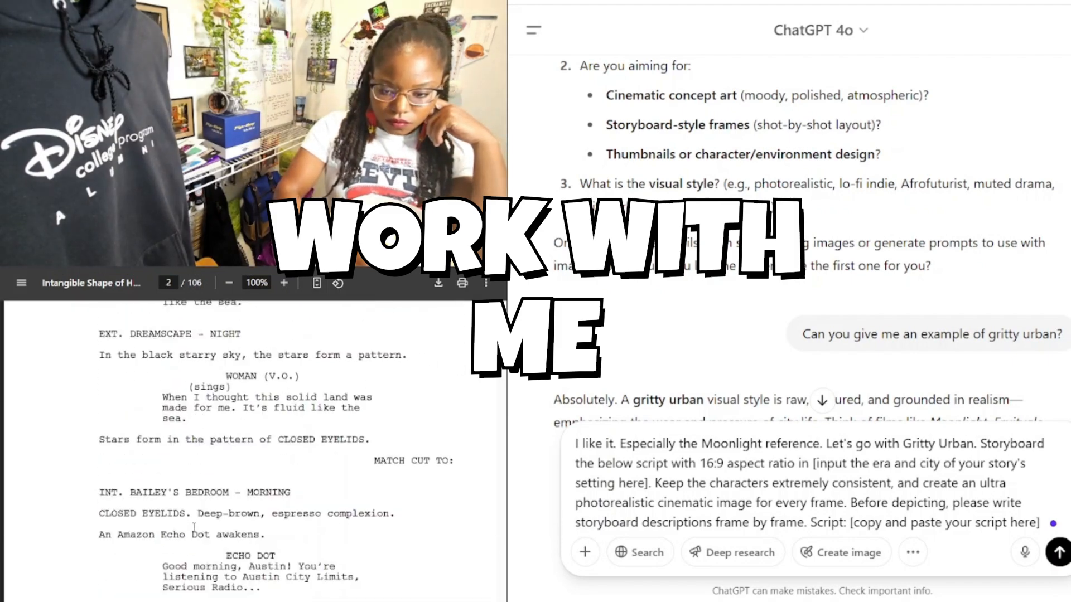
scroll(194, 527, down, 20)
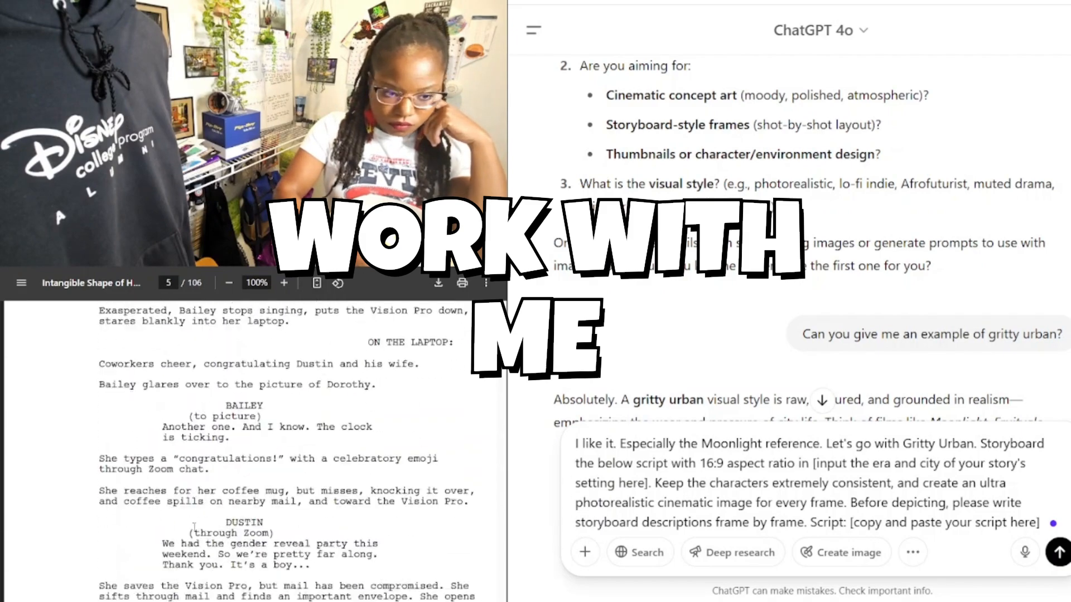
scroll(194, 527, down, 20)
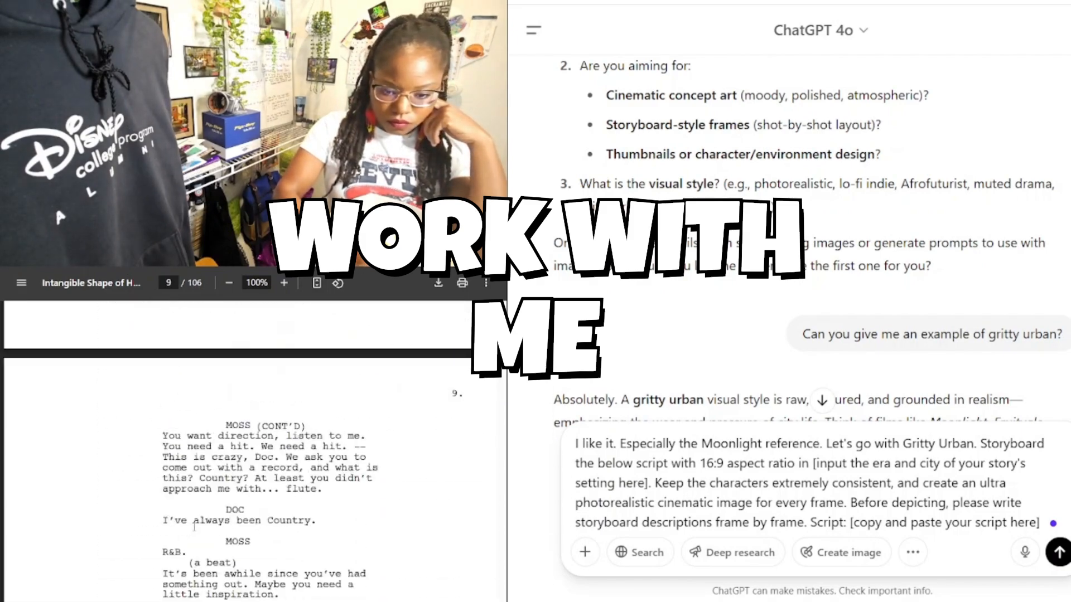
scroll(194, 528, down, 20)
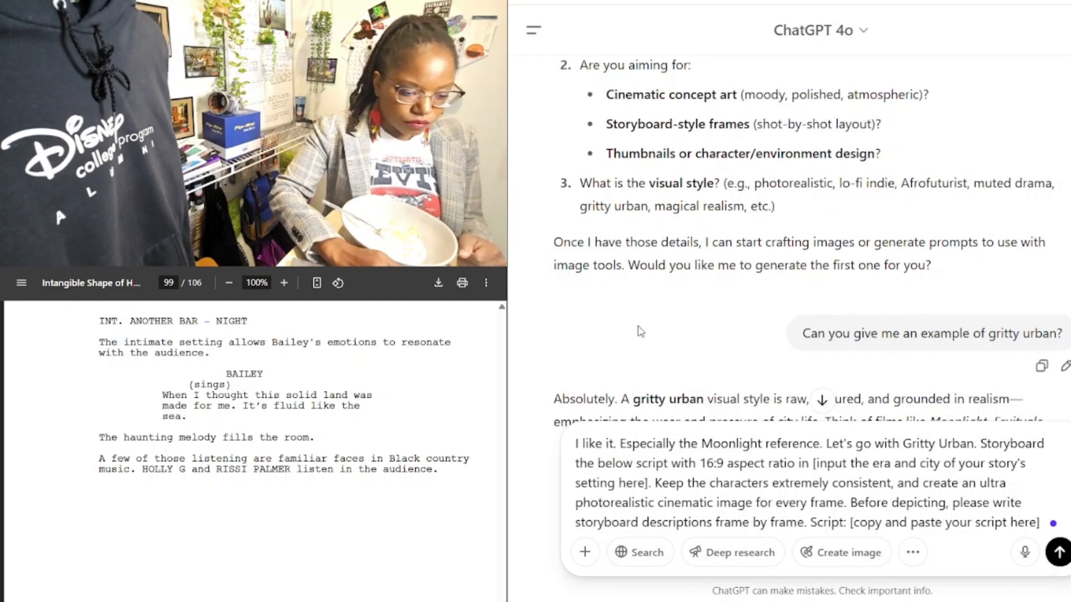
Step: Review the earlier chat replies, from the suggested host names through the visual style questions to the end of the gritty urban example
scroll(640, 331, up, 7)
scroll(641, 331, up, 5)
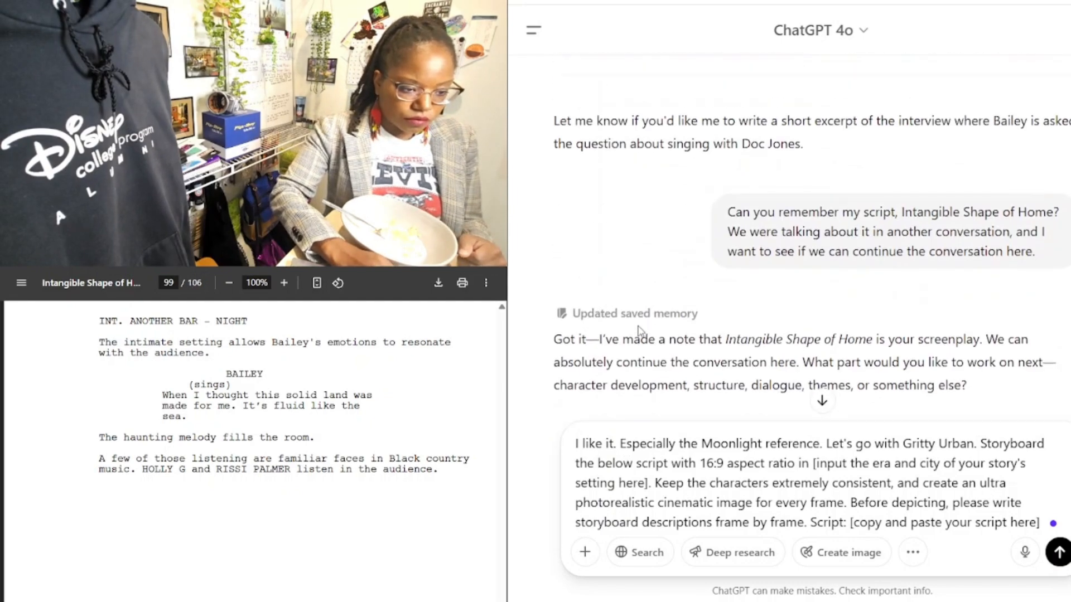
scroll(704, 225, up, 5)
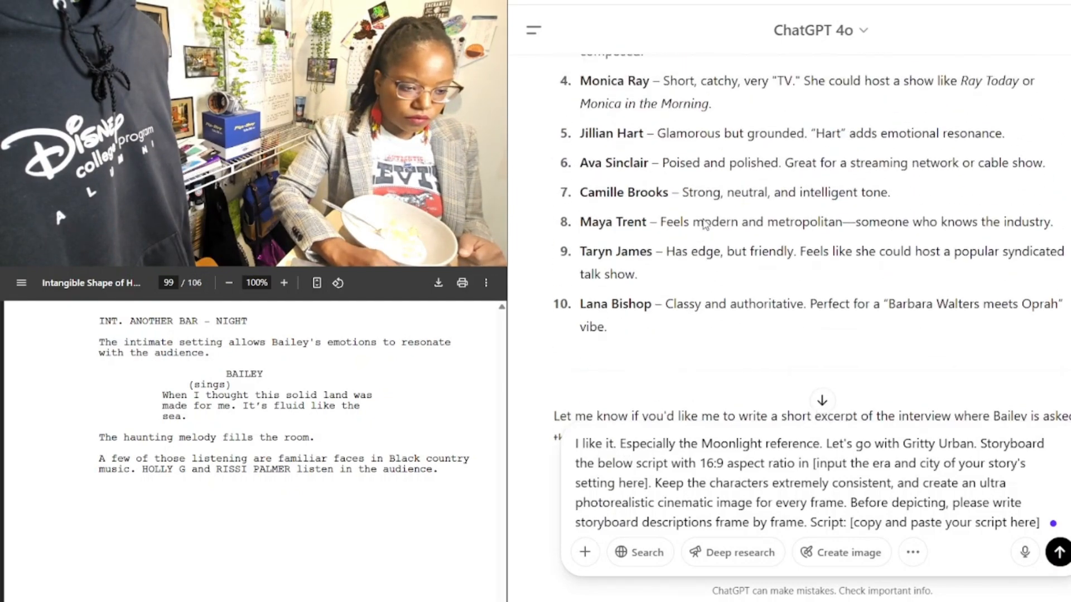
scroll(703, 226, down, 8)
scroll(704, 225, down, 5)
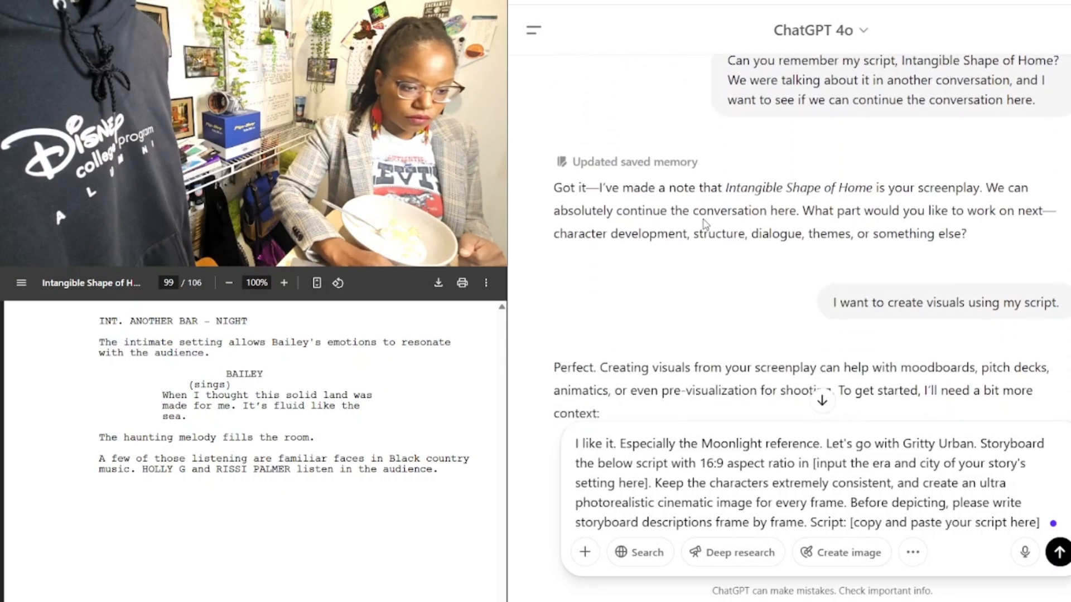
scroll(706, 225, down, 1)
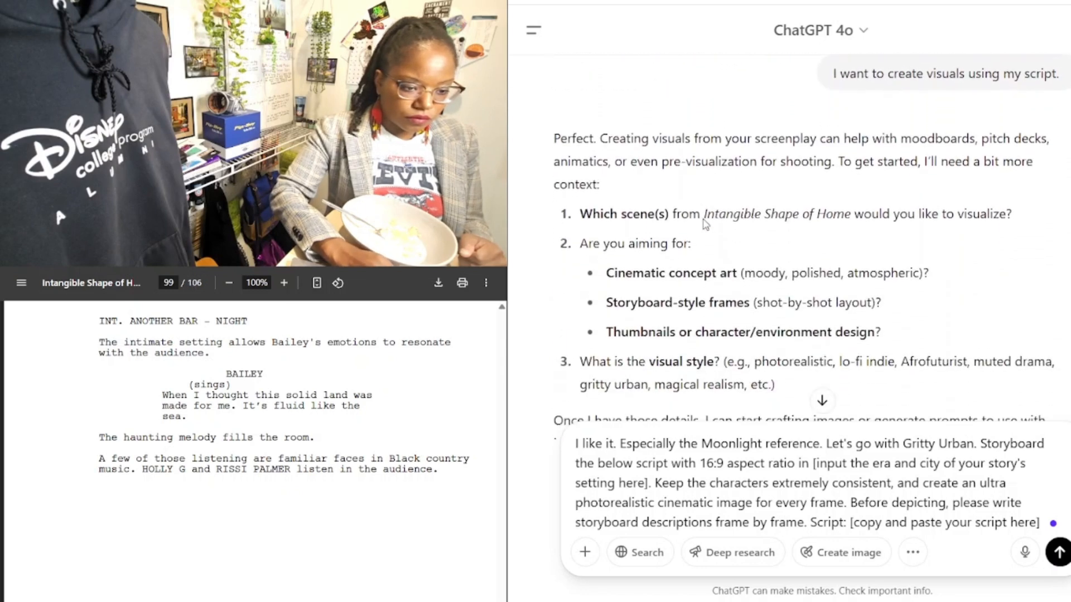
scroll(1051, 217, down, 2)
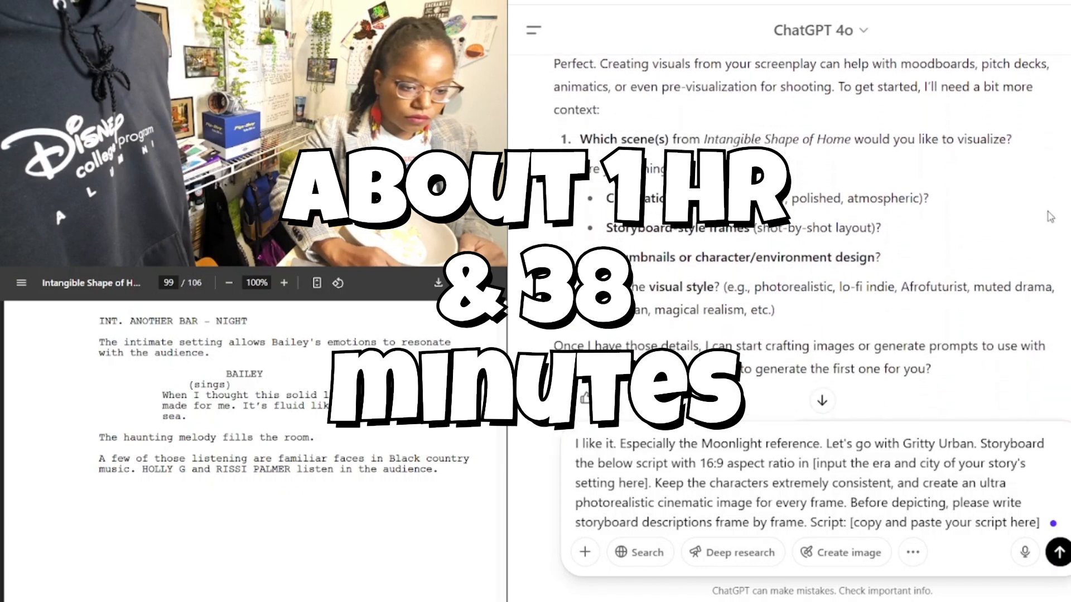
scroll(1051, 217, down, 2)
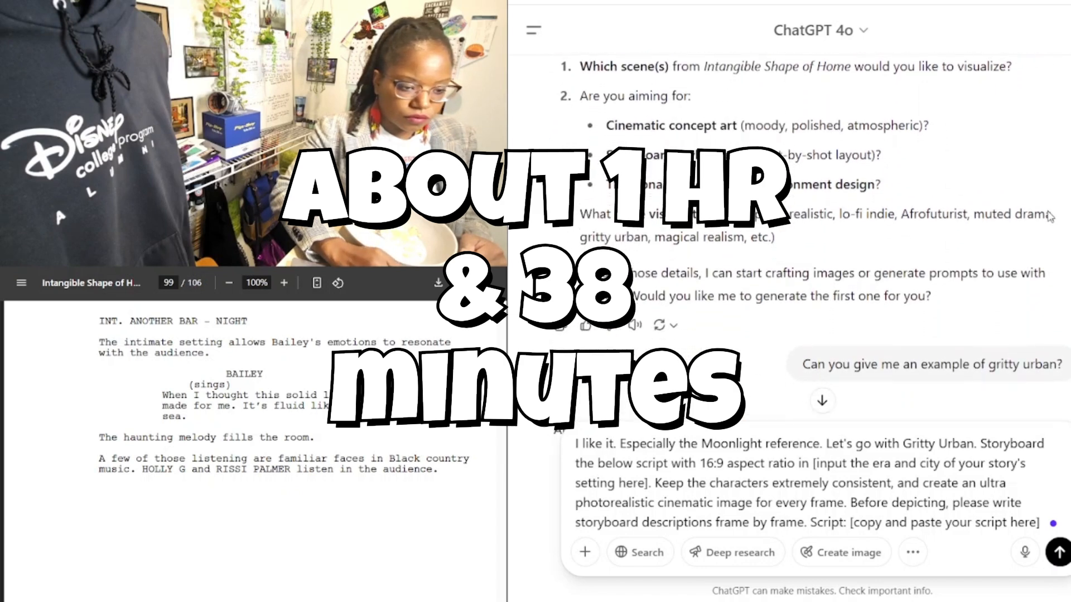
scroll(1051, 217, down, 6)
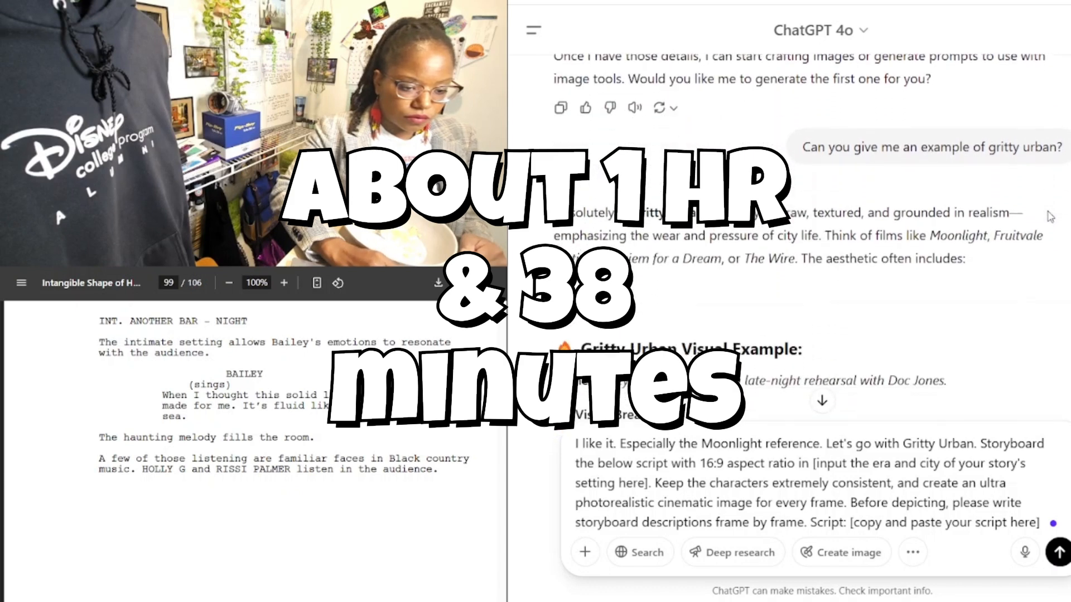
scroll(1051, 217, down, 4)
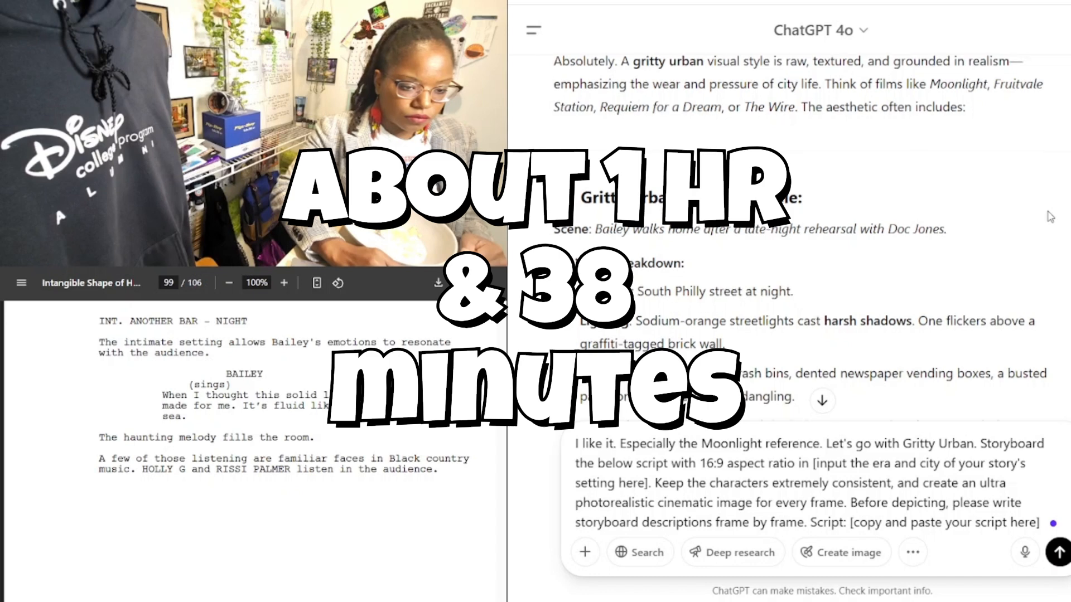
scroll(1051, 217, down, 4)
scroll(1050, 217, down, 7)
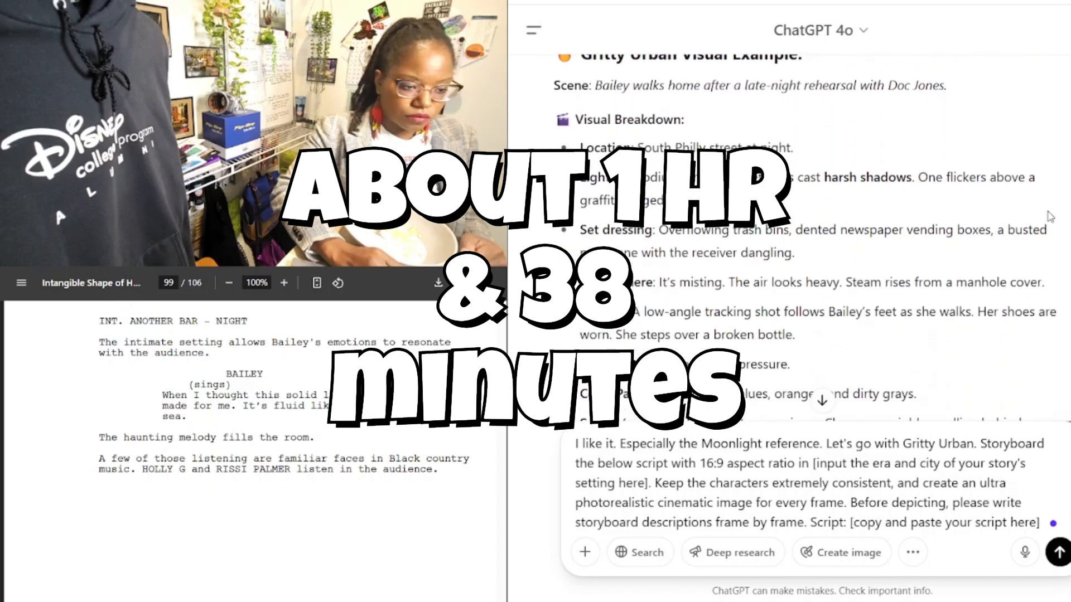
scroll(1051, 217, down, 2)
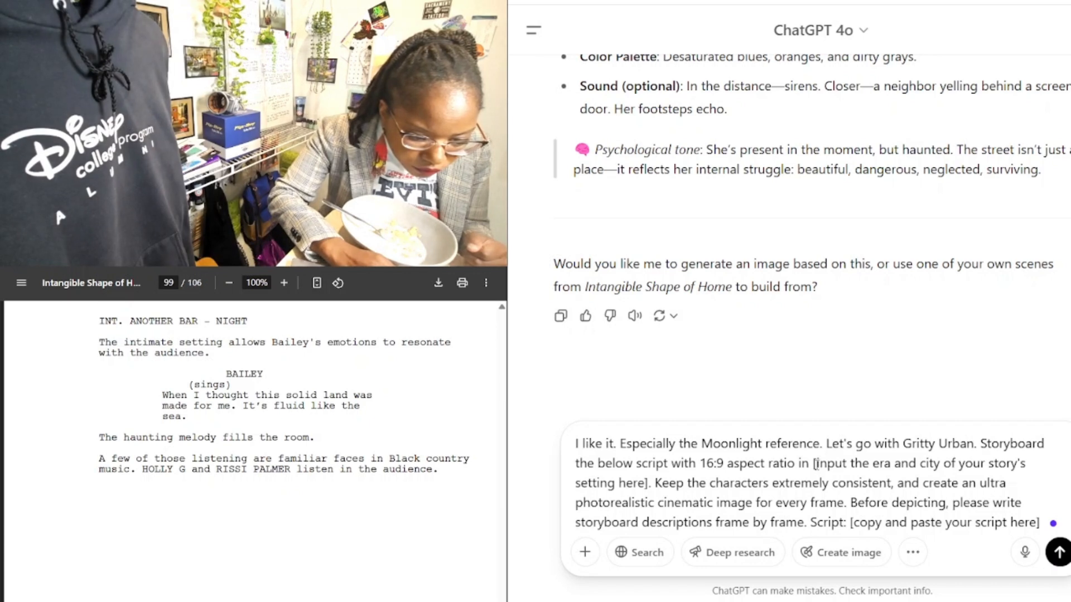
Step: Replace the bracketed era and city placeholder in the draft prompt with Philadelphia, PA, without the square brackets
drag(815, 463, 646, 483)
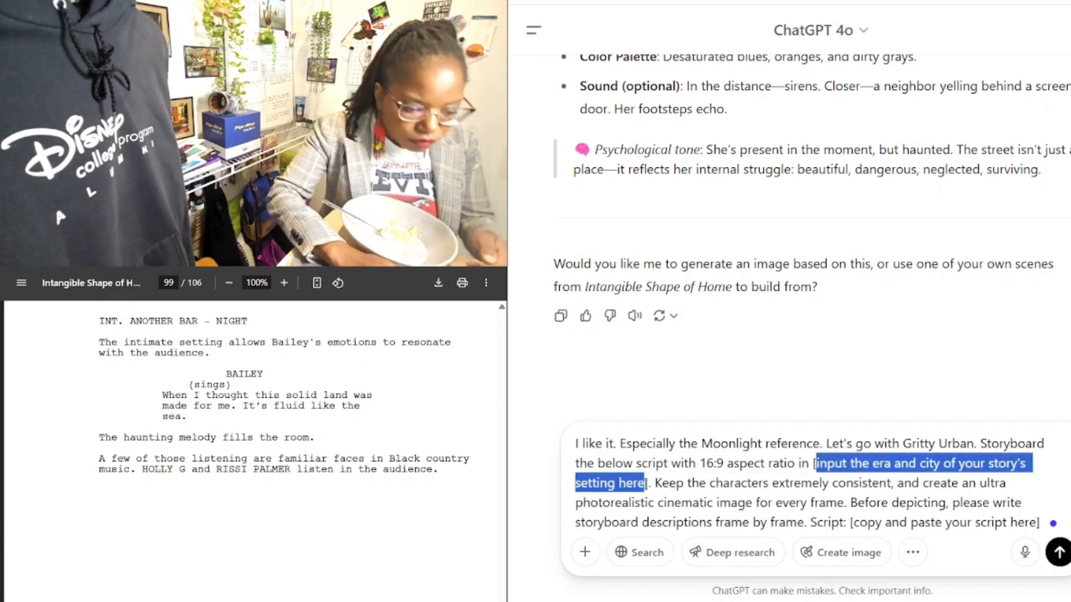
text(Philadelphia)
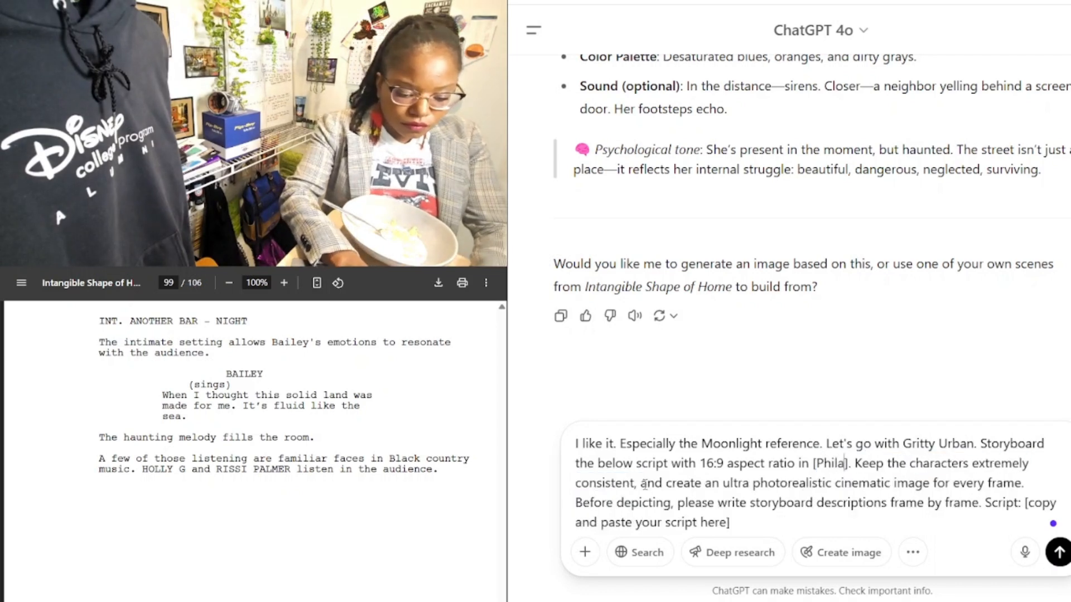
text(, )
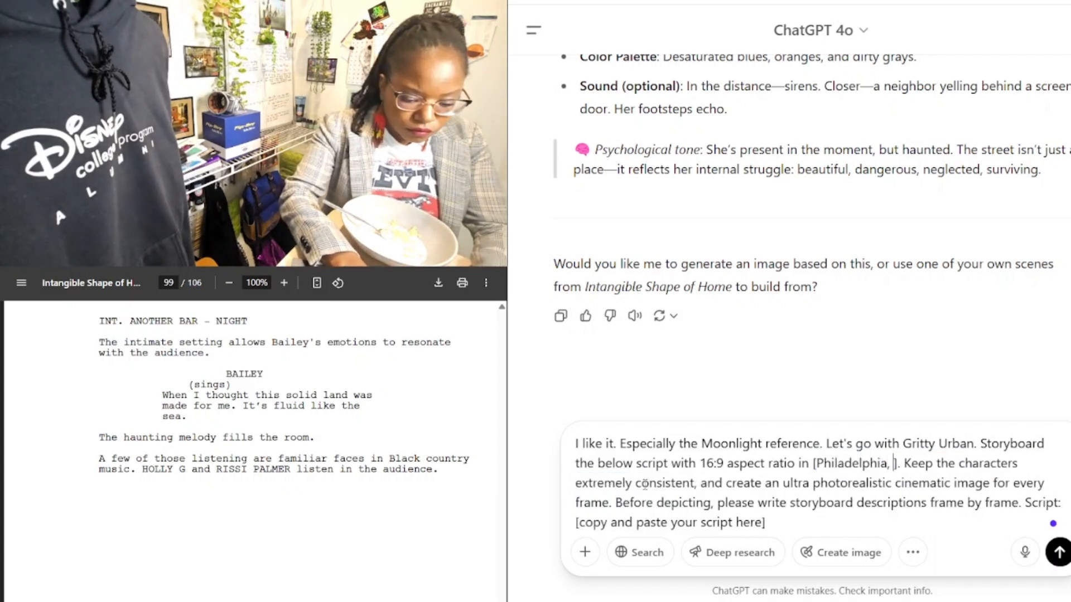
text(PA)
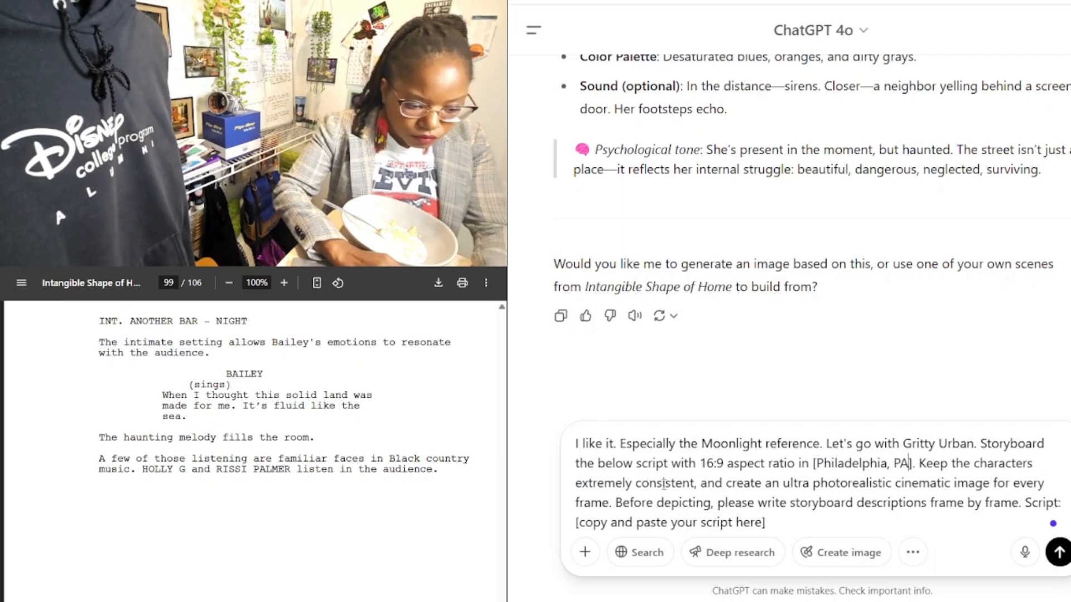
click(819, 465)
key(BackSpace)
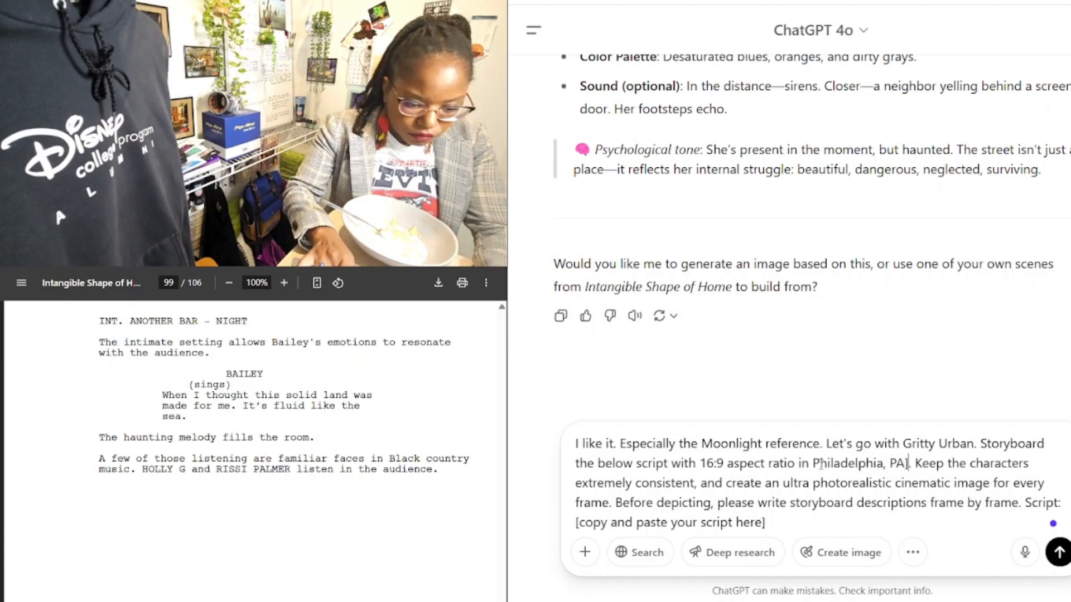
key(BackSpace)
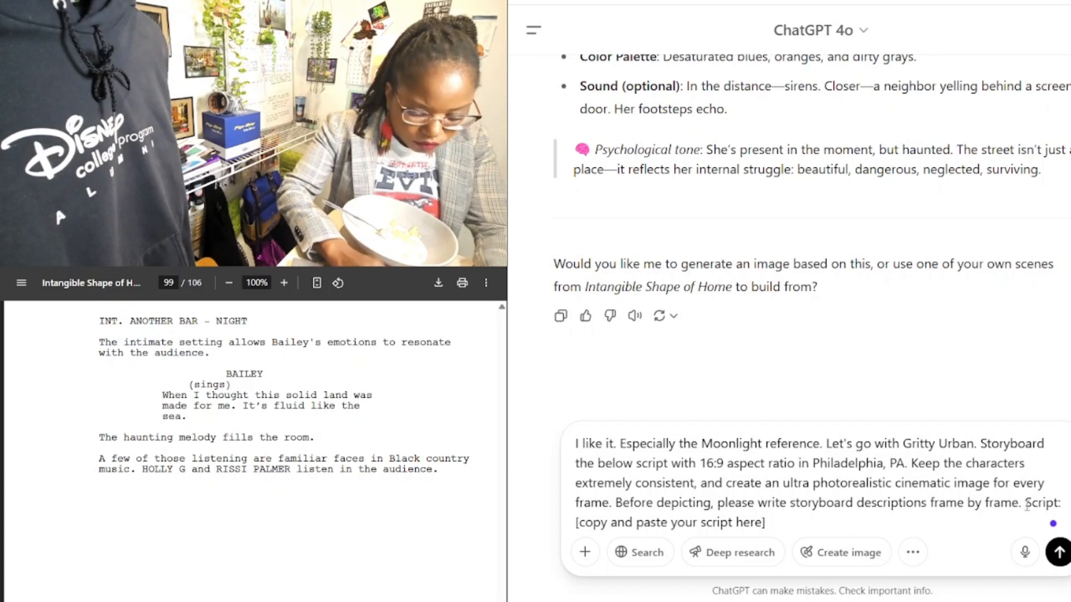
Step: Delete the sentence "Before depicting, please write storyboard descriptions frame by frame." from the draft prompt
key(BackSpace)
key(BackSpace)
key(BackSpace)
key(BackSpace)
key(BackSpace)
key(BackSpace)
key(BackSpace)
key(BackSpace)
key(BackSpace)
key(BackSpace)
key(BackSpace)
key(BackSpace)
key(BackSpace)
key(BackSpace)
key(BackSpace)
key(BackSpace)
key(BackSpace)
key(BackSpace)
key(BackSpace)
key(BackSpace)
key(BackSpace)
key(BackSpace)
key(BackSpace)
key(BackSpace)
key(BackSpace)
key(BackSpace)
key(BackSpace)
key(BackSpace)
key(BackSpace)
key(BackSpace)
key(BackSpace)
key(BackSpace)
key(BackSpace)
key(BackSpace)
key(BackSpace)
key(BackSpace)
key(BackSpace)
key(BackSpace)
key(BackSpace)
key(BackSpace)
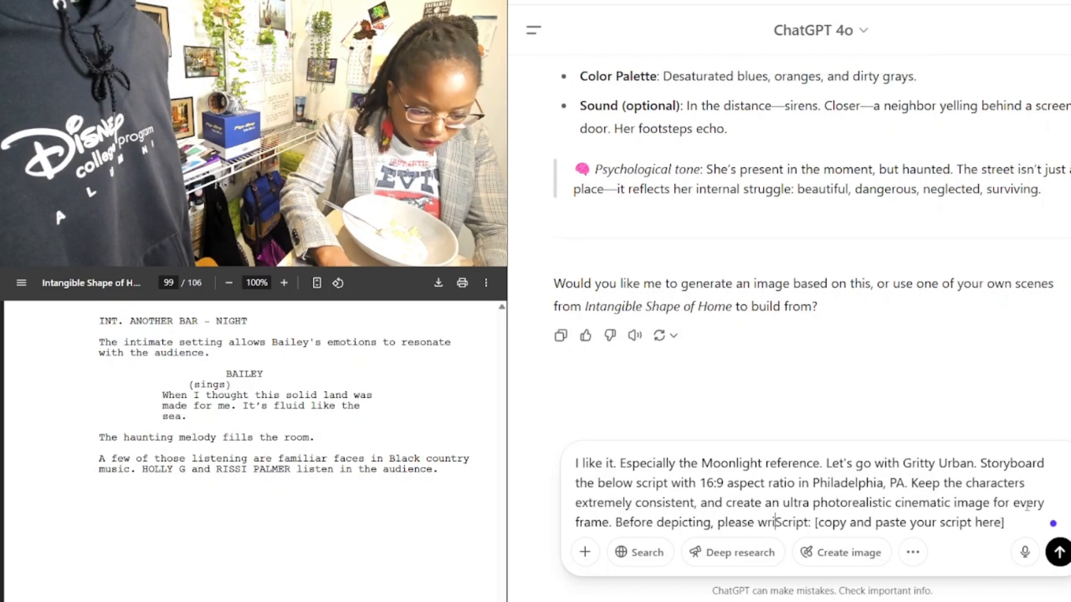
key(BackSpace)
key(BackSpace)
key(BackSpace)
key(BackSpace)
key(BackSpace)
key(BackSpace)
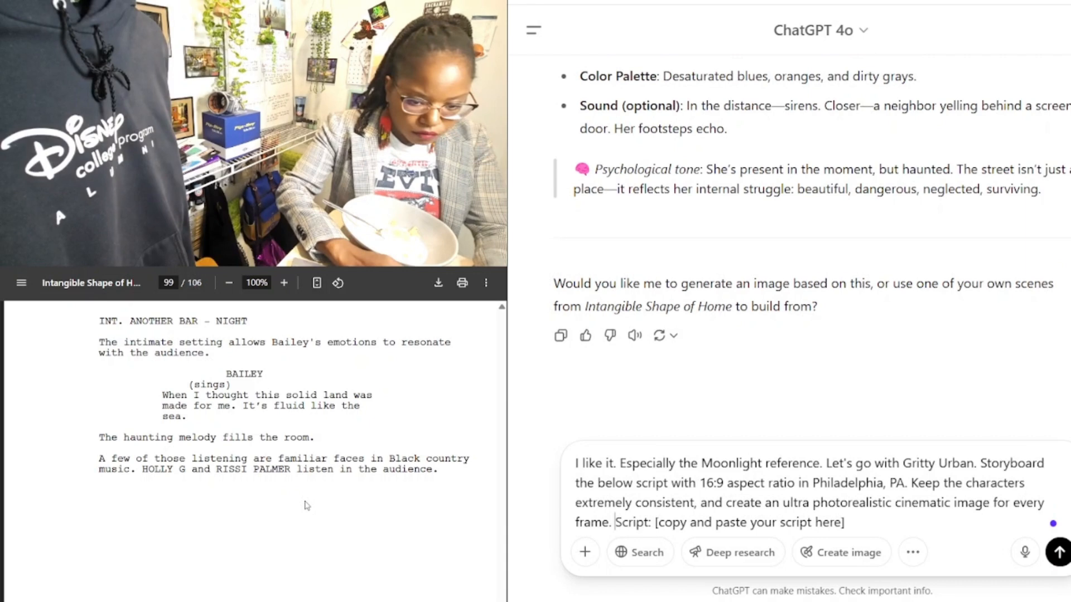
Step: Copy the "INT. ANOTHER BAR - NIGHT" scene from page 99 into the prompt in place of the script placeholder text, keeping the opening bracket
drag(96, 319, 450, 473)
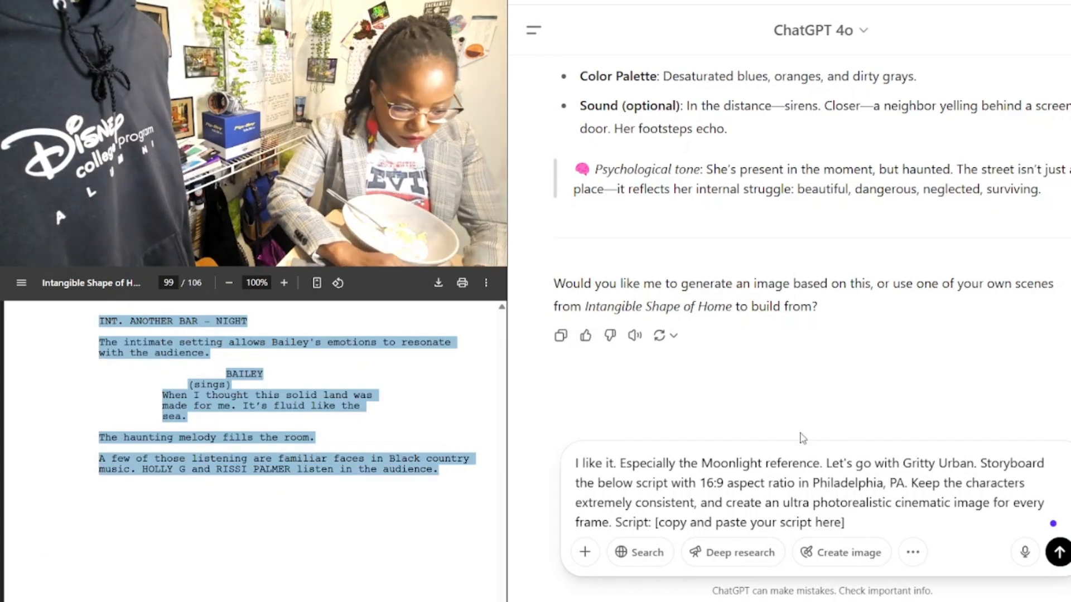
drag(660, 525, 844, 521)
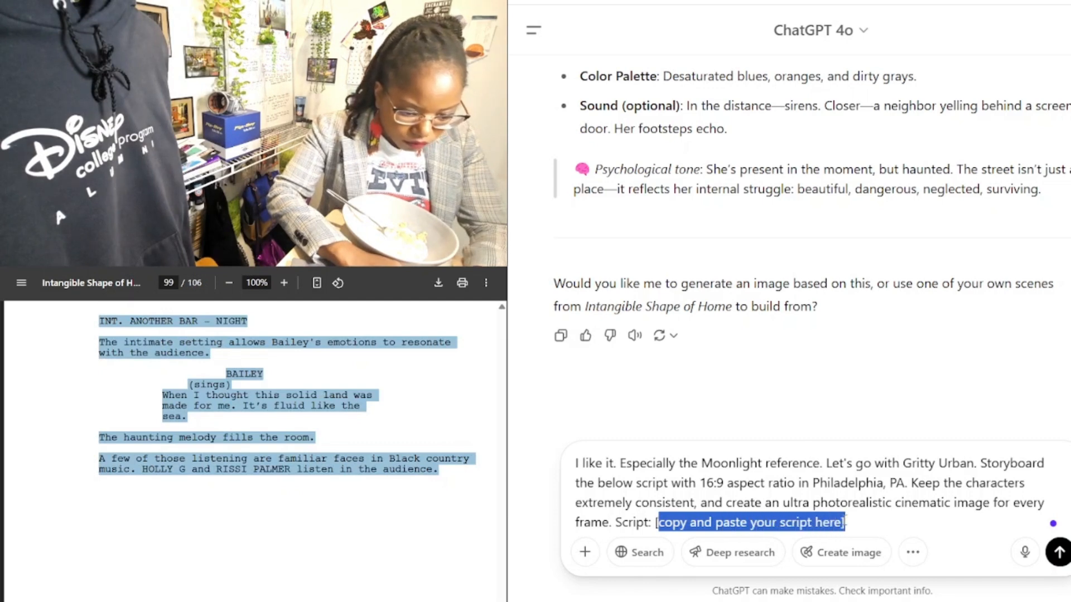
click(844, 520)
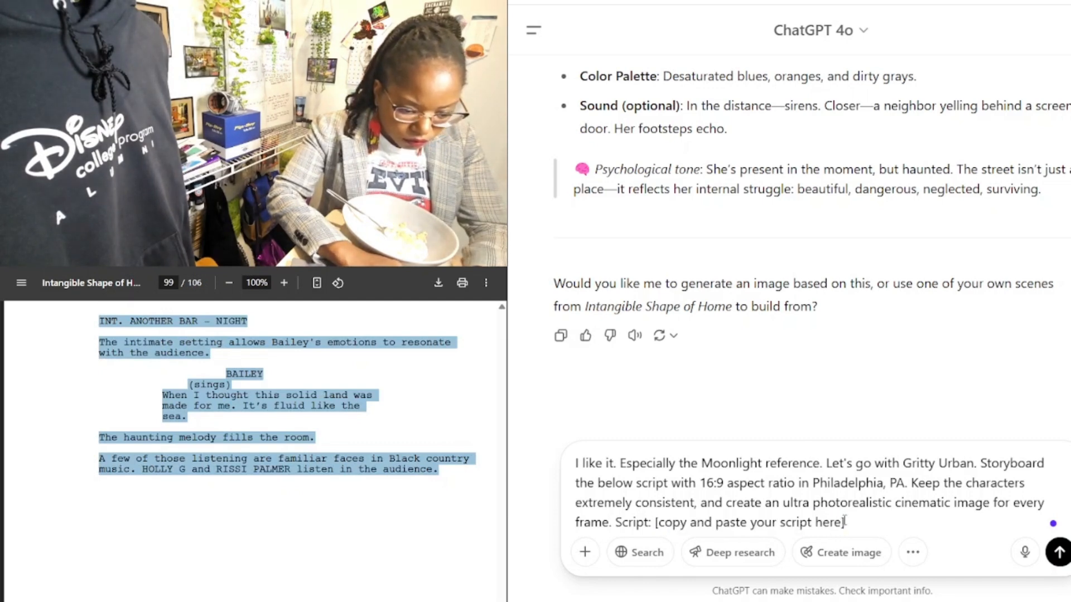
drag(844, 521, 660, 526)
key(ctrl+v)
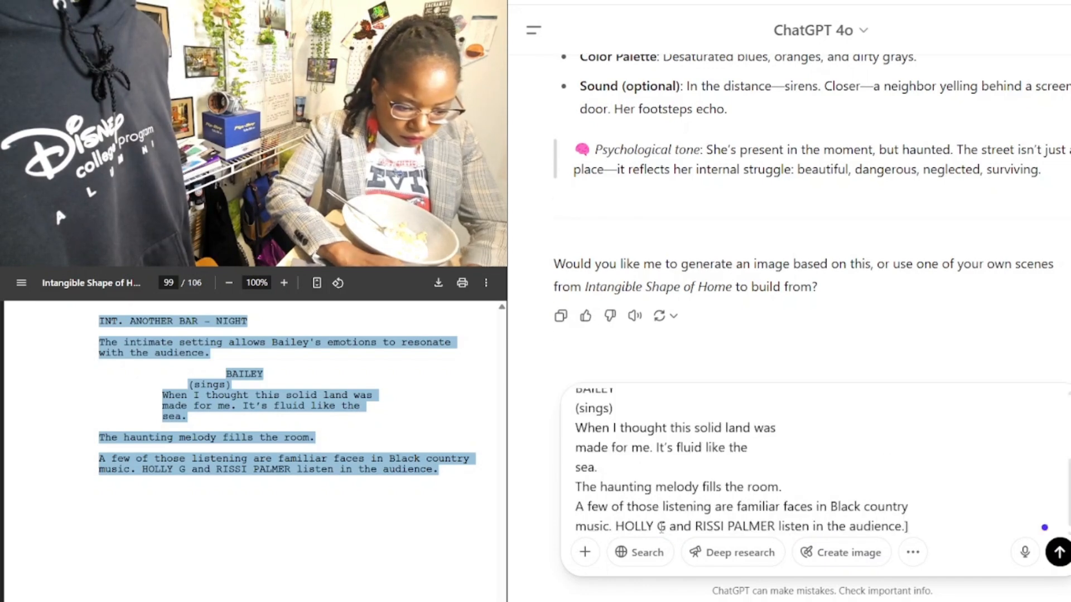
Step: Insert the copied style name "Gritty Urban" between "ultra photorealistic" and "cinematic" in the prompt, with commas separating the terms
scroll(772, 471, up, 5)
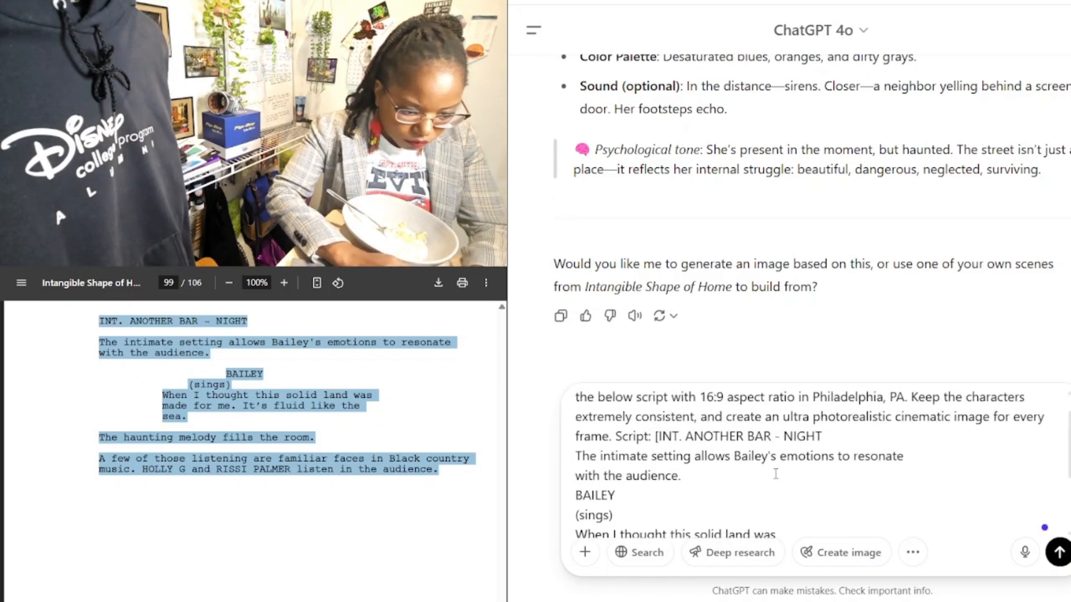
scroll(775, 474, up, 1)
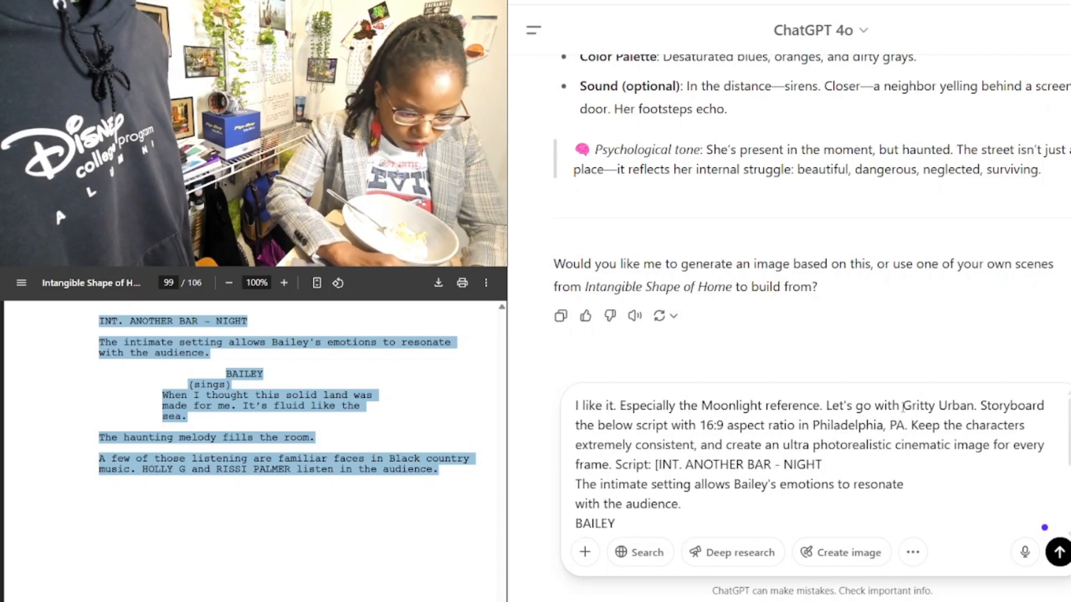
drag(903, 405, 974, 406)
key(ctrl+c)
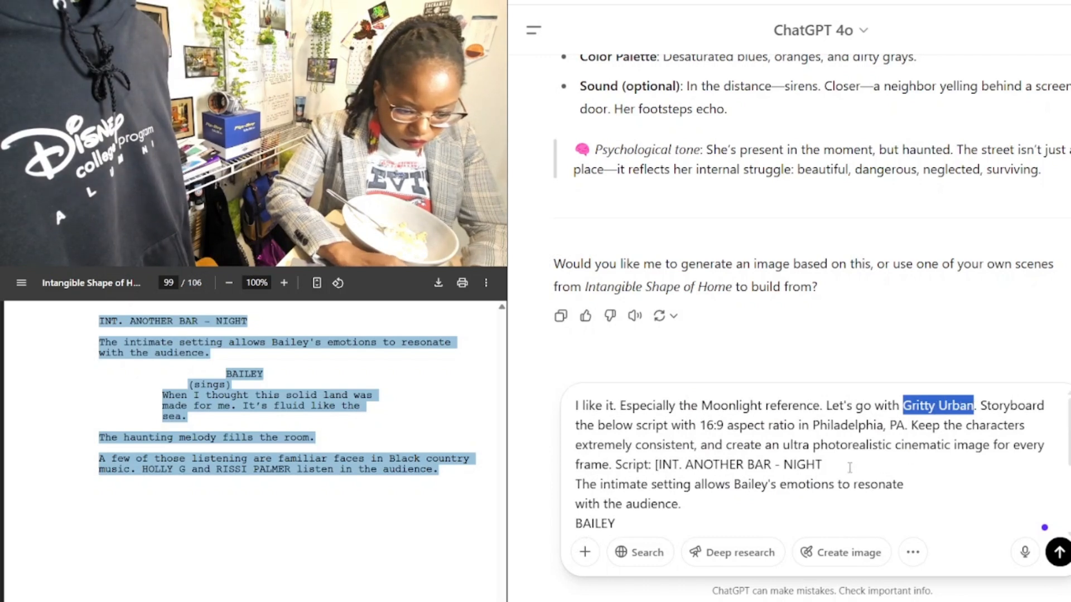
click(891, 448)
text(,)
key(ctrl+v)
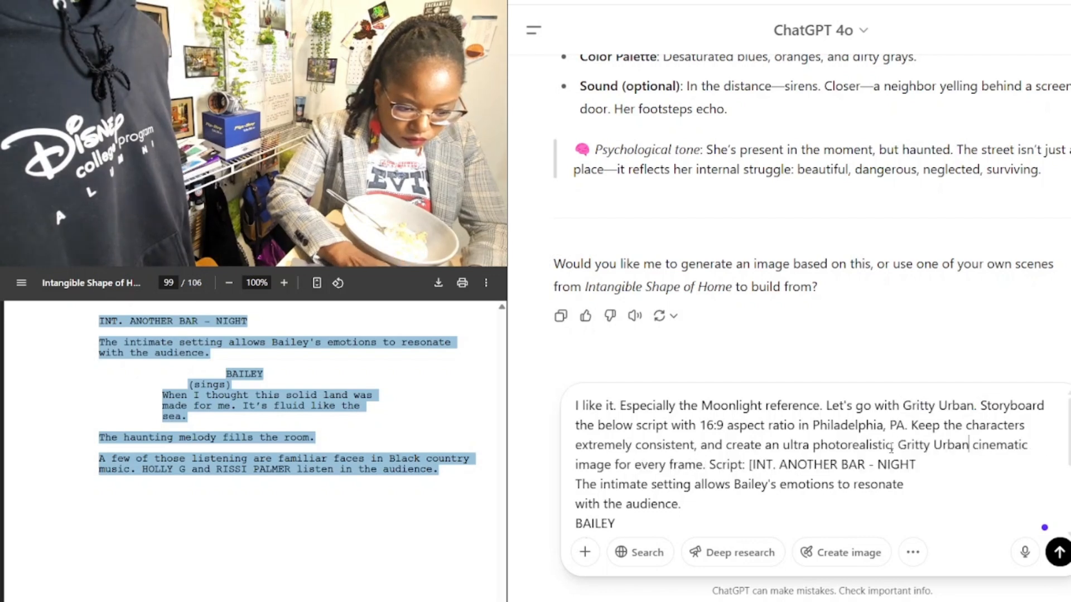
text(,)
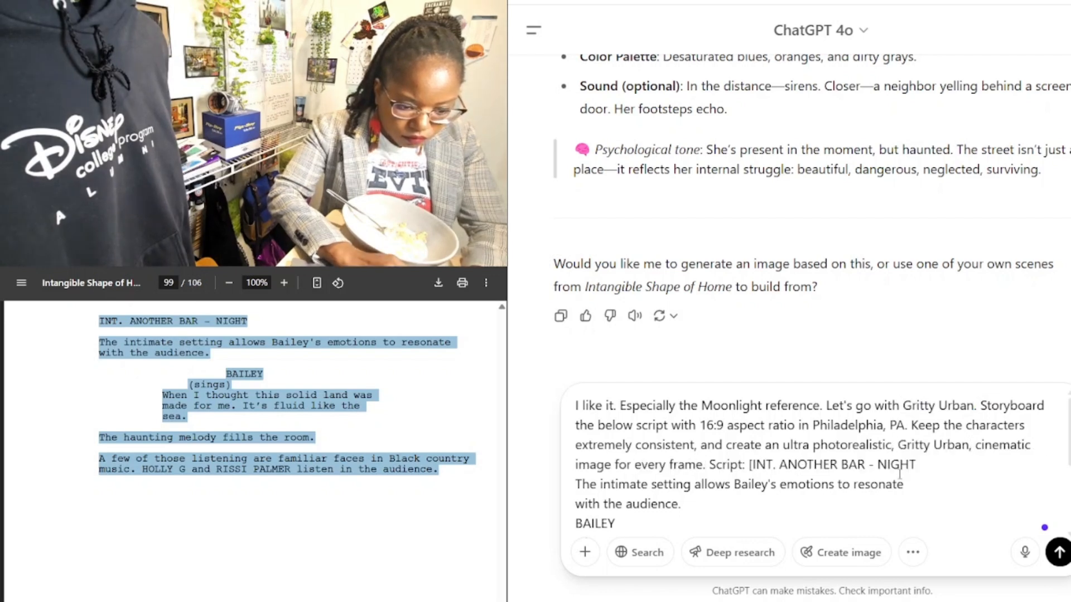
Step: Copy the page 100 script from "EXT. BAR - NIGHT" through the "INT. WORLD CAFE LIVE - NIGHT" scene into the prompt, before the closing bracket
scroll(900, 474, down, 3)
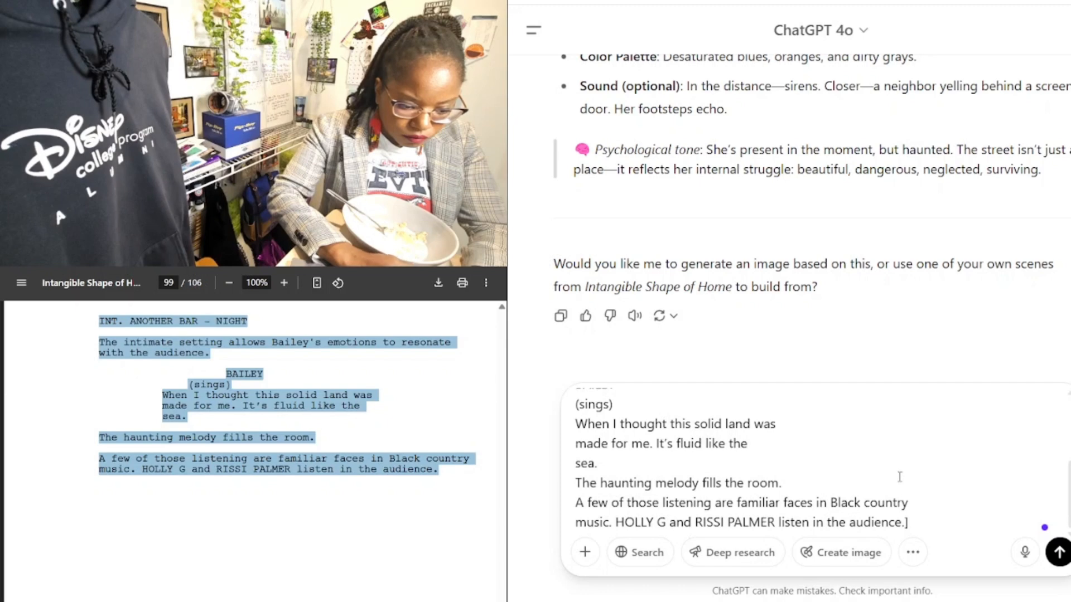
text(.)
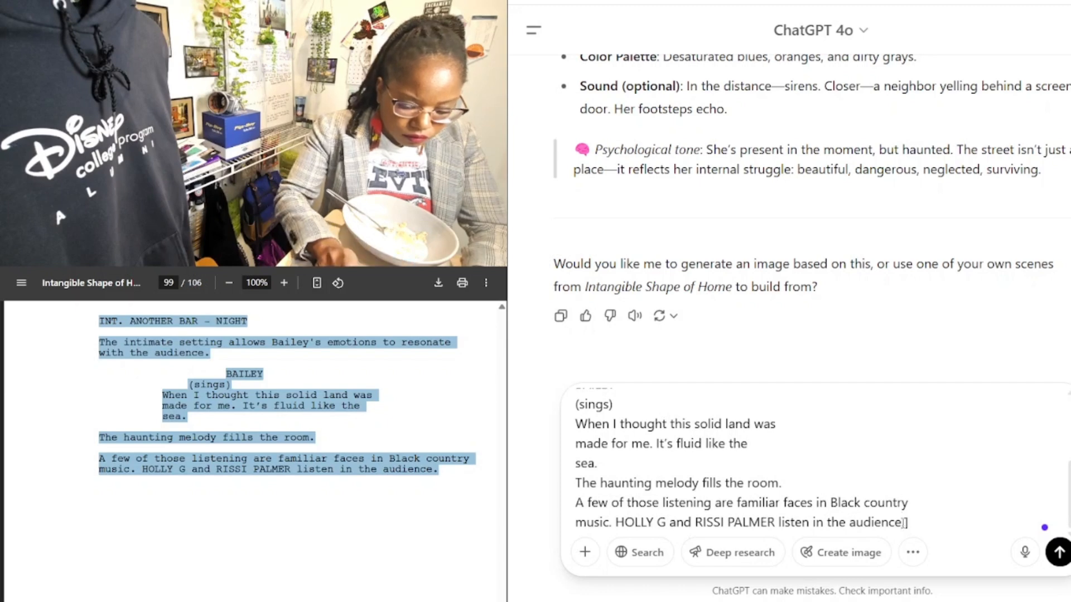
click(125, 538)
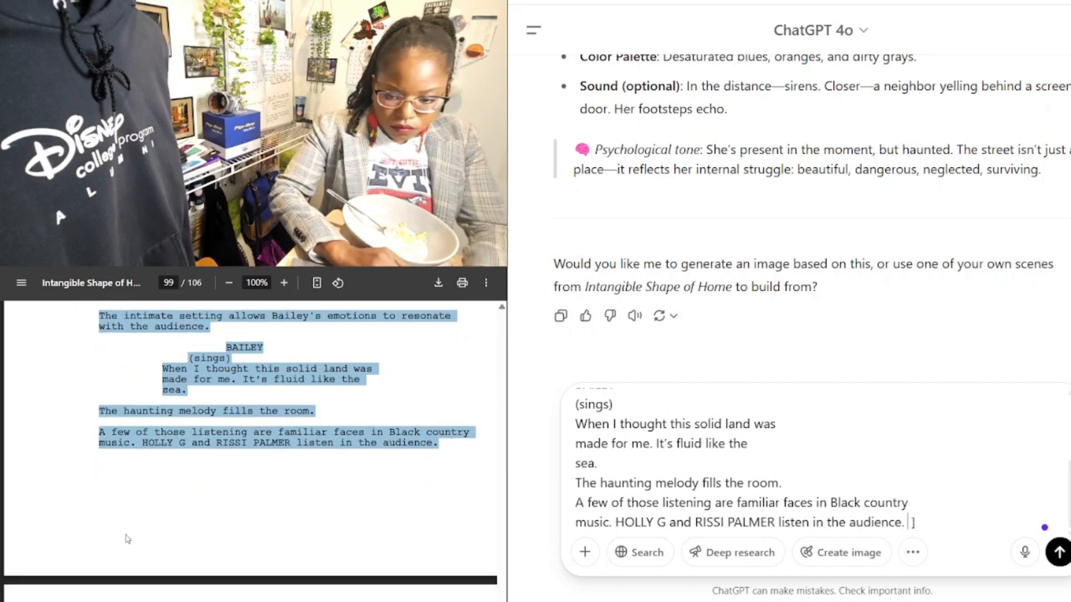
scroll(126, 538, down, 5)
scroll(127, 539, down, 1)
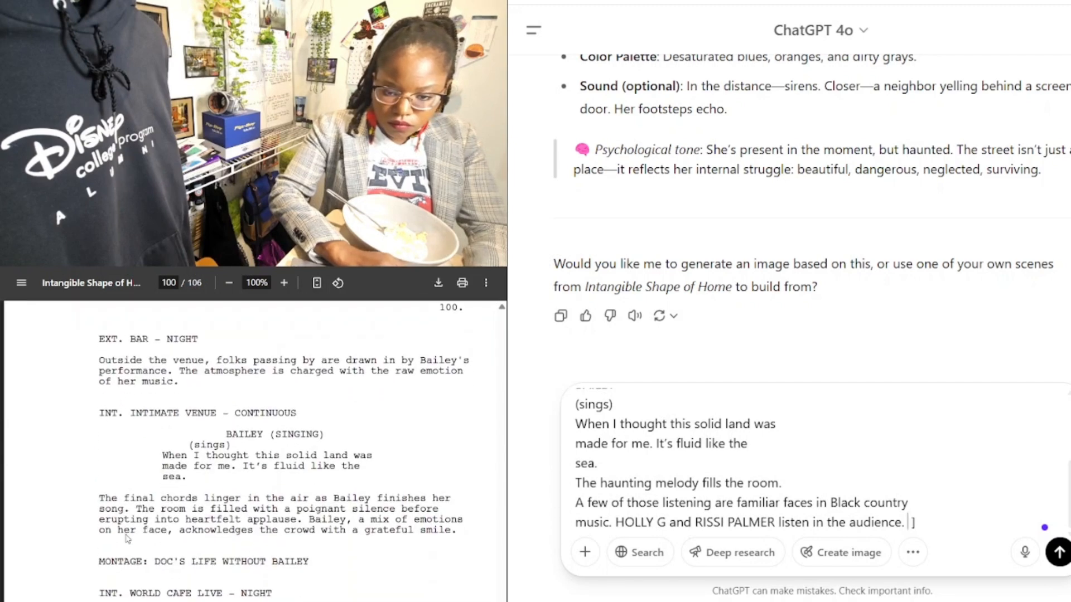
drag(100, 338, 335, 596)
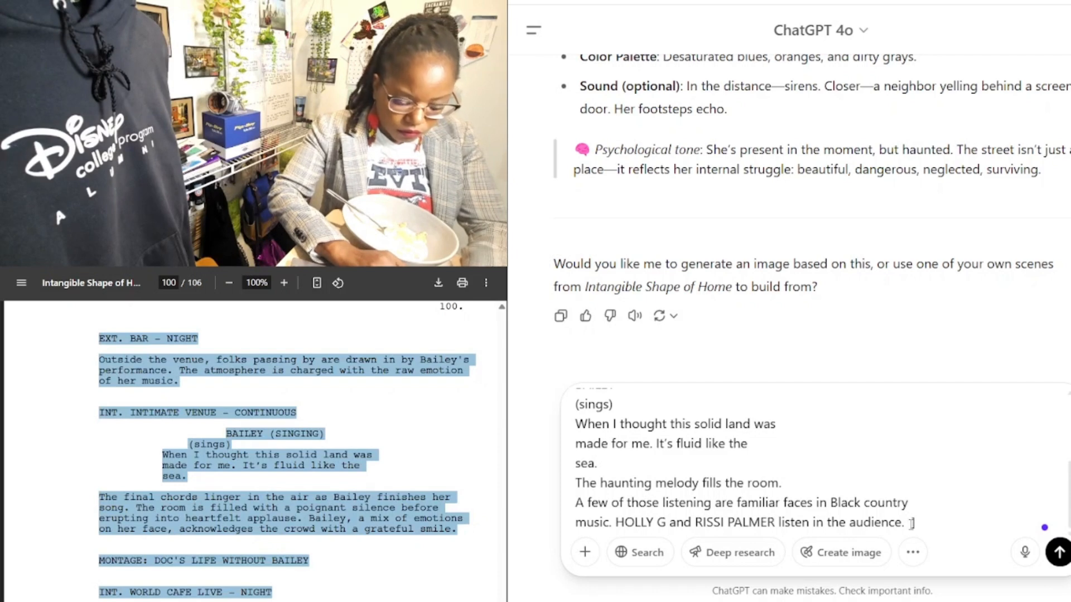
key(ctrl+v)
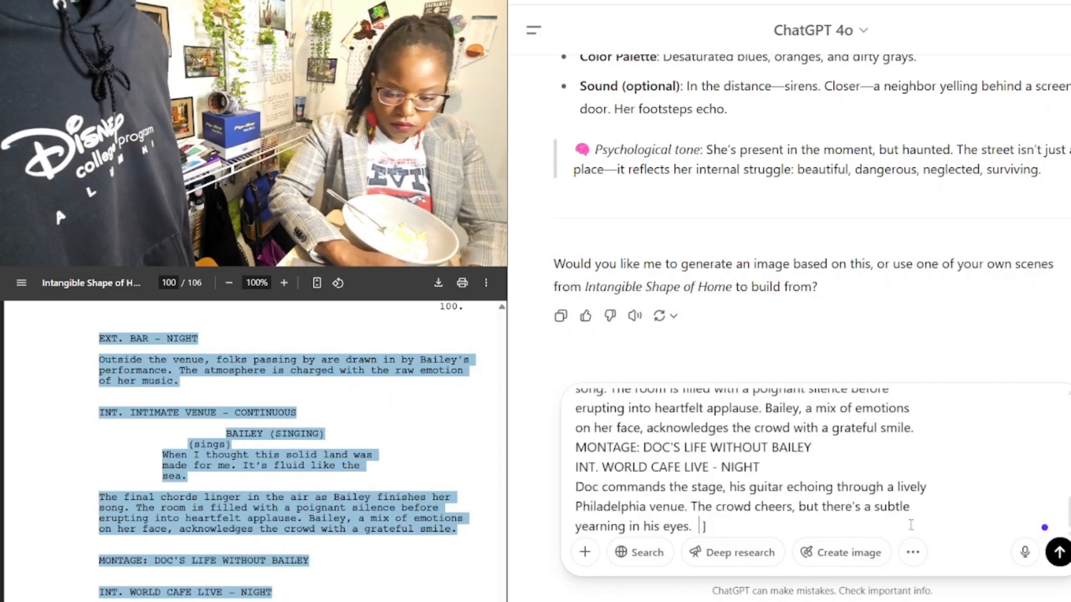
Step: Copy the rest of page 100, from "INT. JAXON AND DENISE'S HOUSE - NIGHT" to "Doc stares at the night sky.", into the prompt before the closing bracket
scroll(252, 451, down, 5)
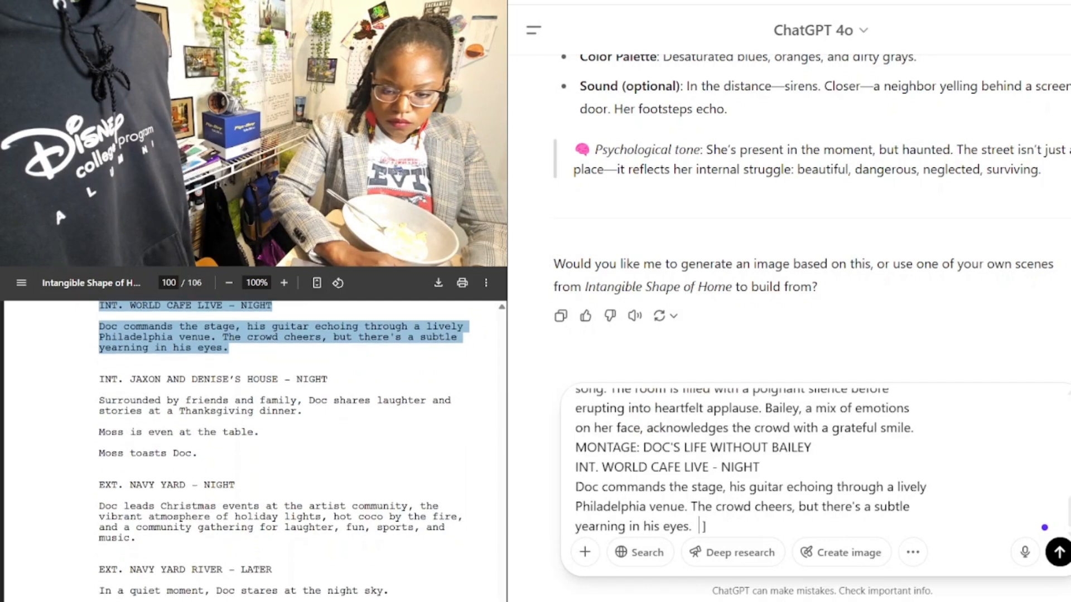
click(101, 379)
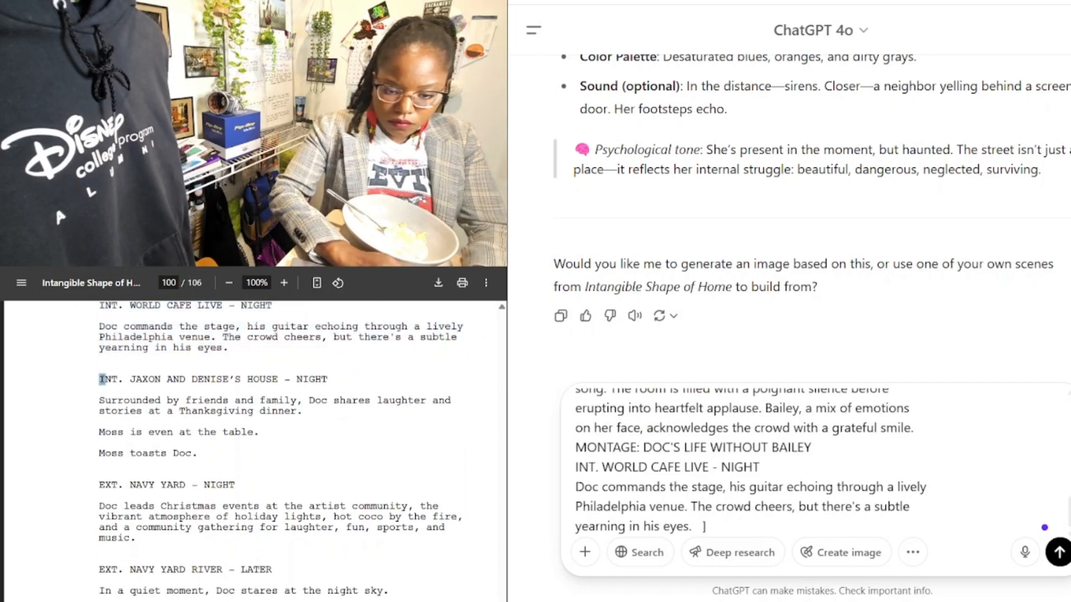
drag(102, 379, 399, 600)
key(ctrl+c)
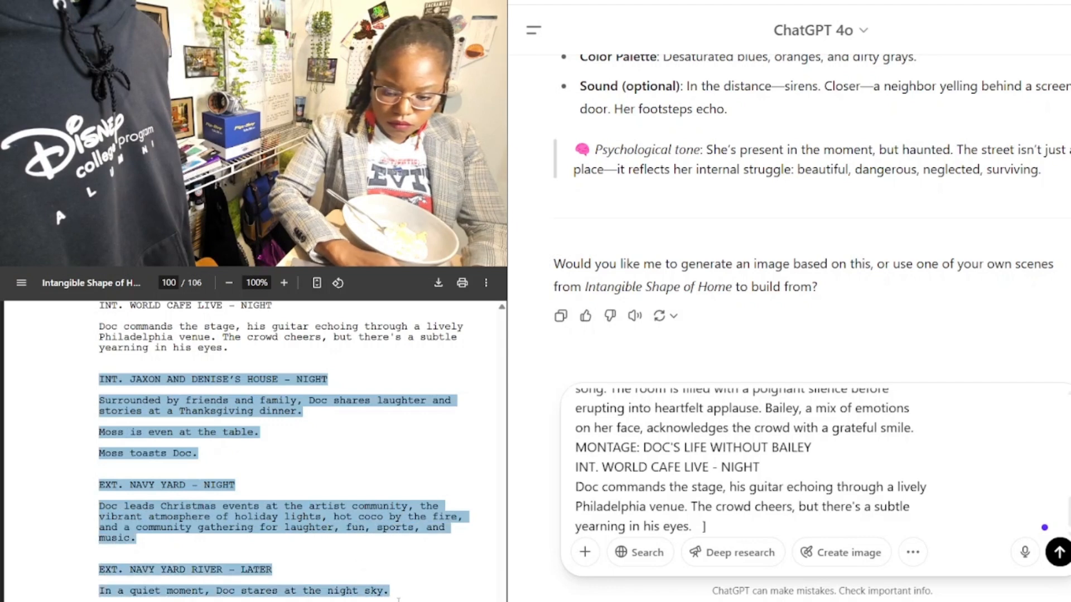
click(702, 527)
key(ctrl+v)
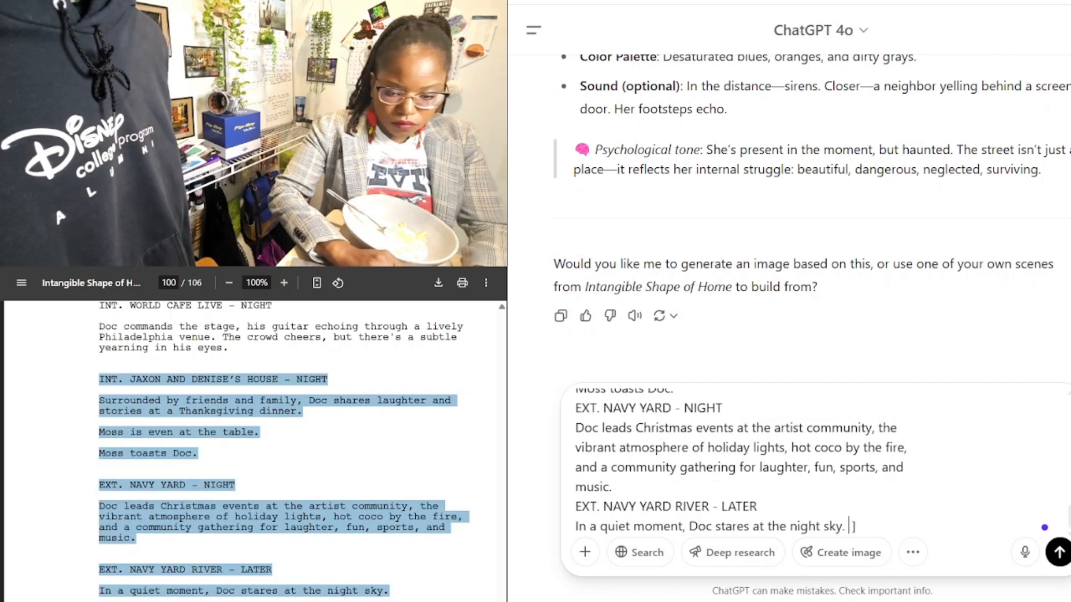
Step: Copy page 101 from "INT. ARTIST COMMUNITY BUILDING - DOC'S APARTMENT - NIGHT" through "Ruth approaches." into the prompt before the closing bracket
scroll(167, 566, down, 1)
scroll(167, 566, down, 6)
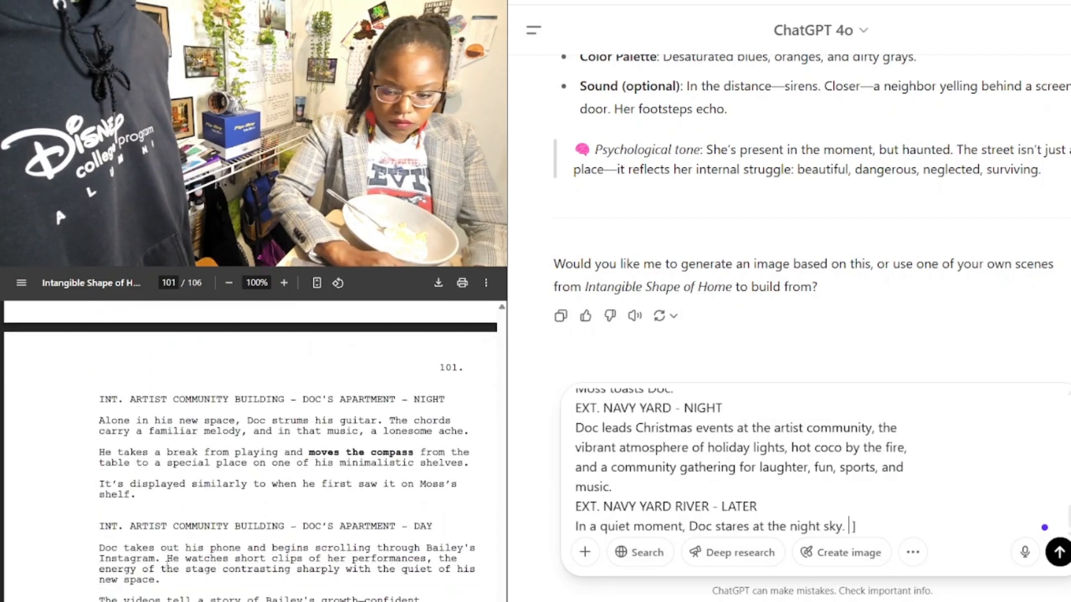
scroll(167, 567, down, 1)
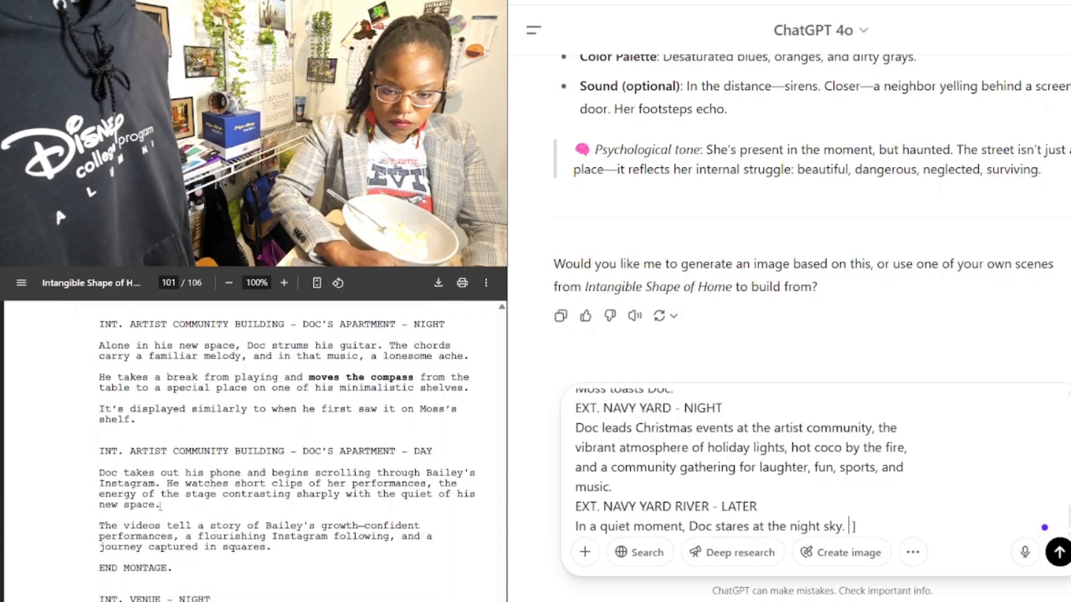
drag(100, 325, 211, 600)
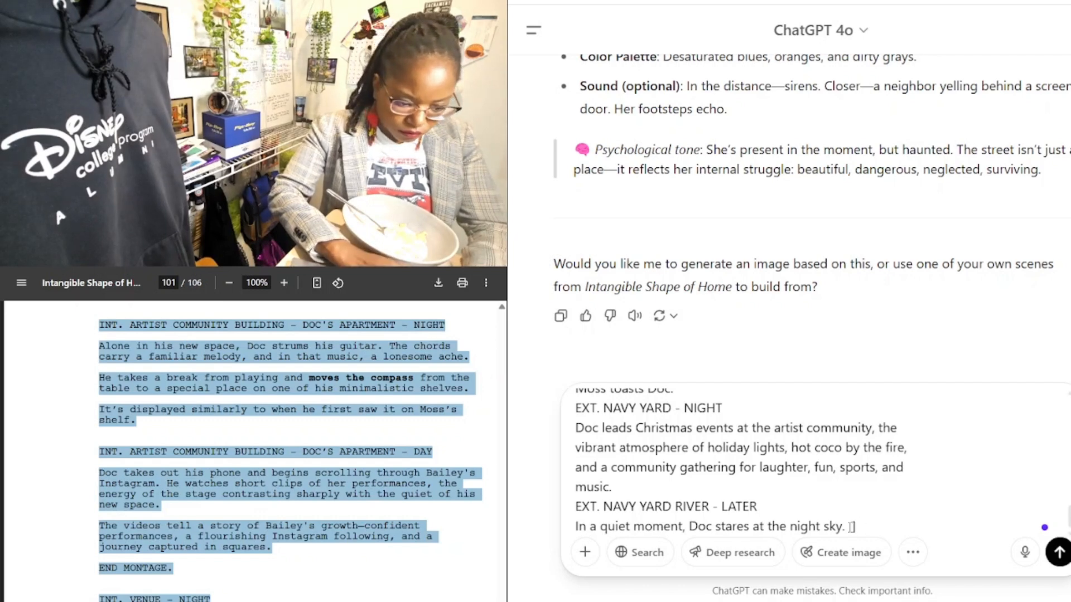
key(ctrl+v)
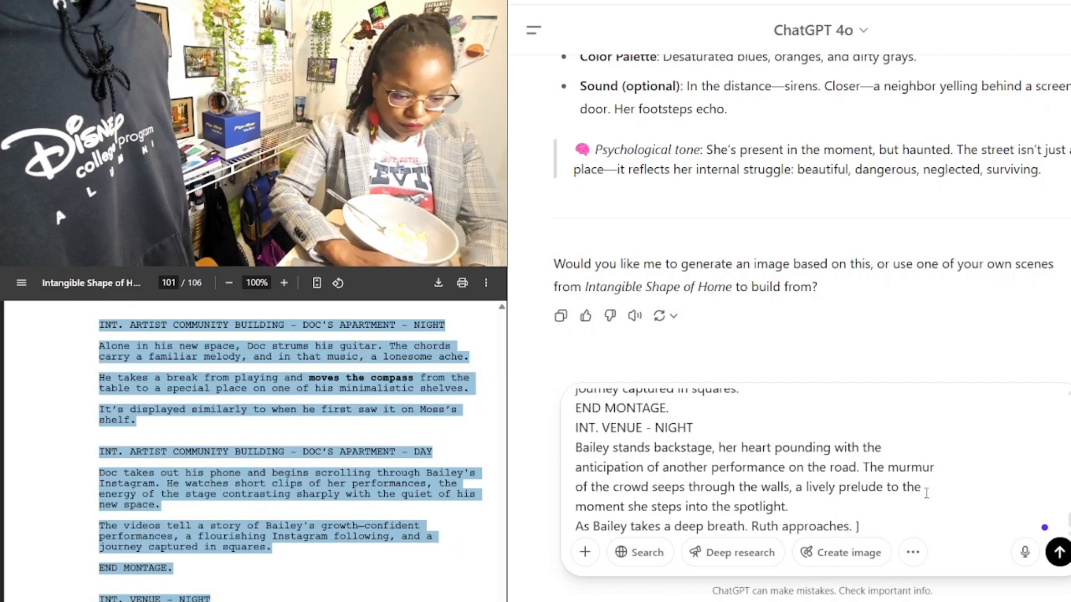
Step: Add the phone dialogue ending page 101, from "Your phone." to "10 minutes.", with its speaker headings, before the prompt's closing bracket
scroll(158, 594, down, 4)
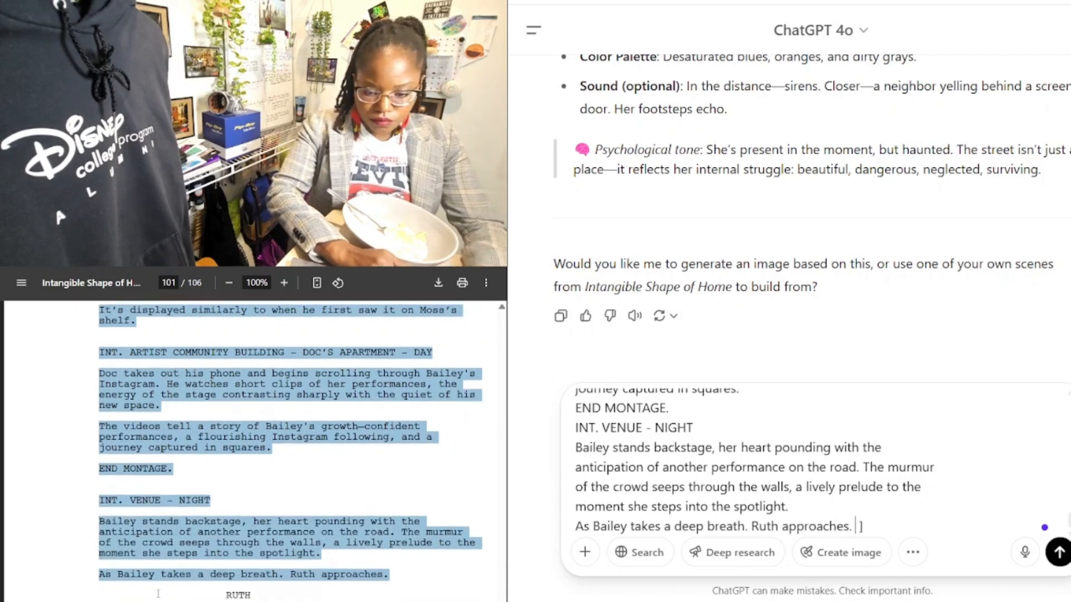
scroll(158, 594, down, 3)
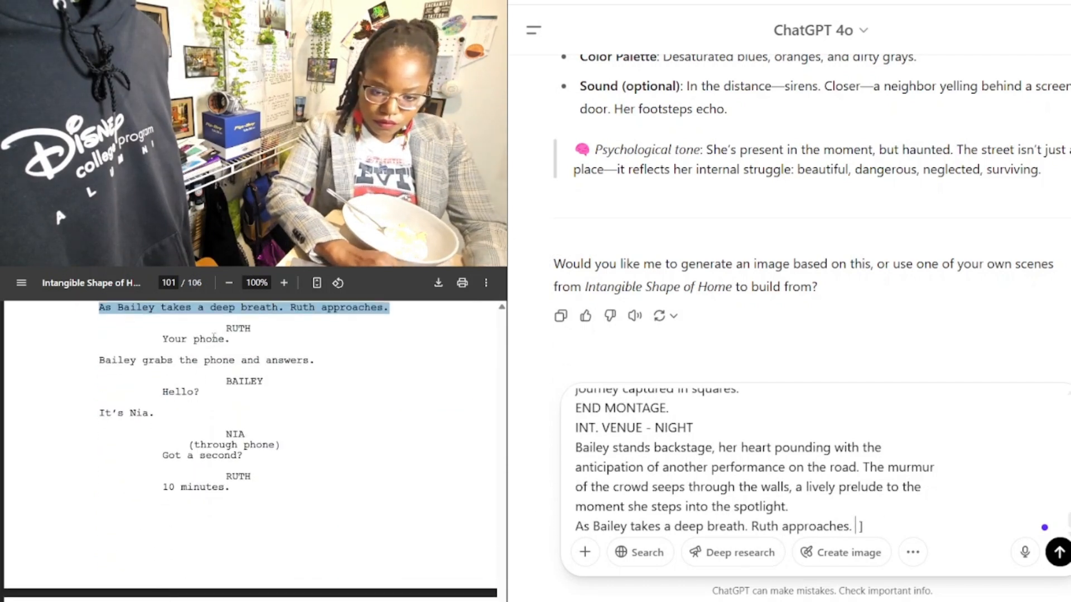
drag(225, 329, 238, 495)
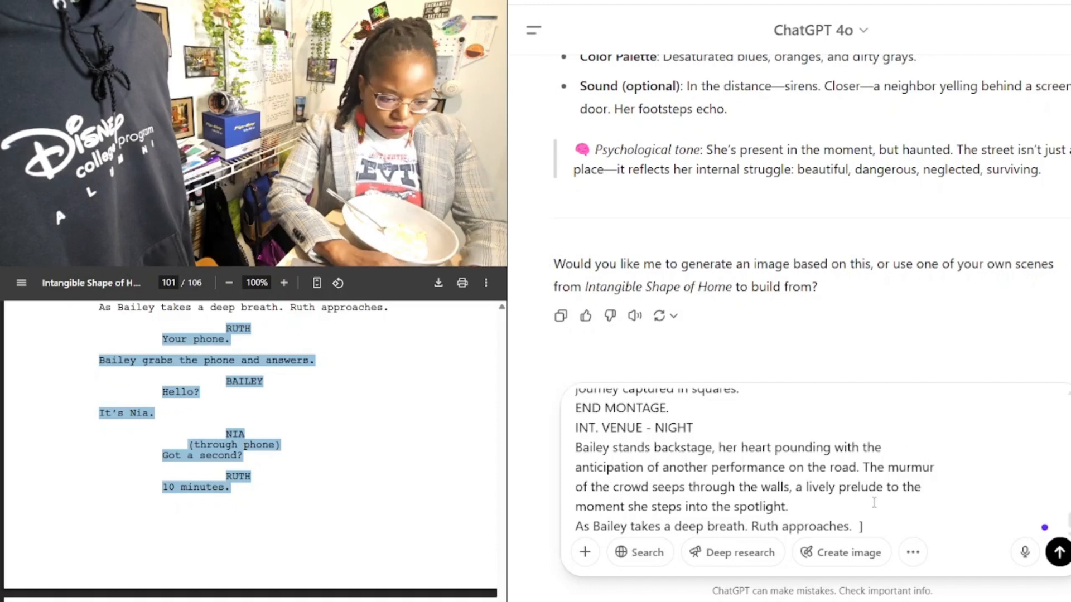
text(RUTH Your phone. Bailey grabs the phone and answers. BAILEY Hello? It’s Nia. NIA (through phone) Got a second? RUTH 10 minutes.)
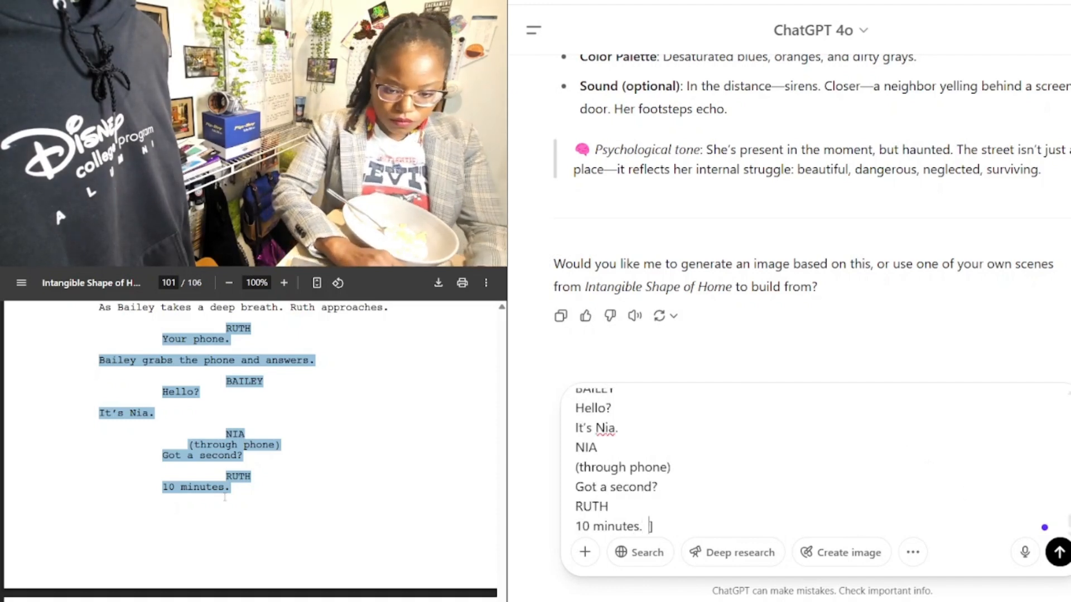
Step: Copy page 102 from Bailey's "(to phone)" dialogue through "The audience applauds, the excitement building." into the prompt before the closing bracket
scroll(251, 446, down, 8)
scroll(225, 496, down, 1)
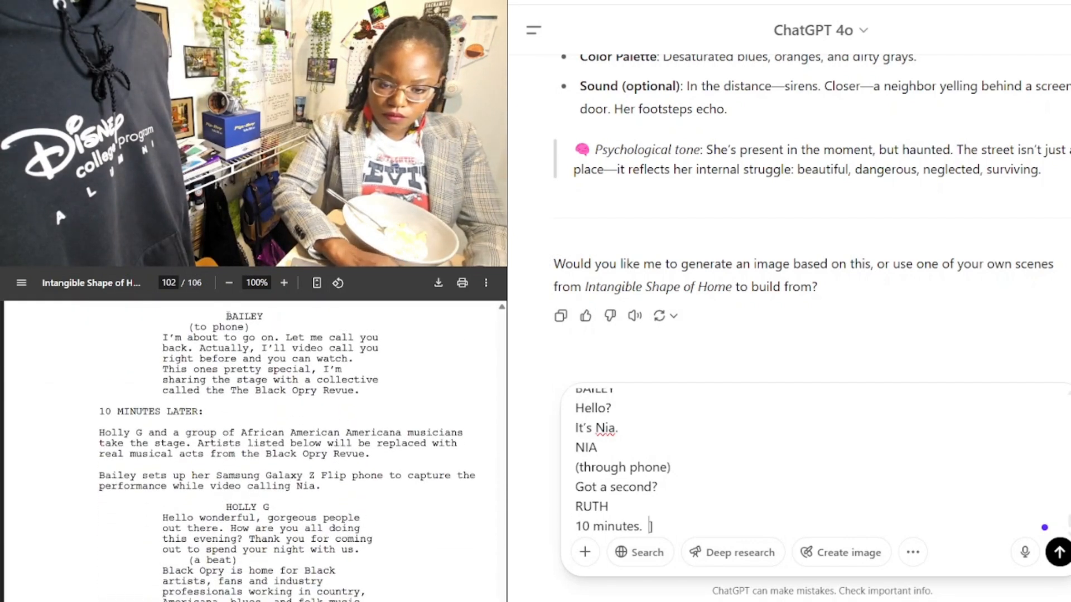
drag(228, 317, 368, 599)
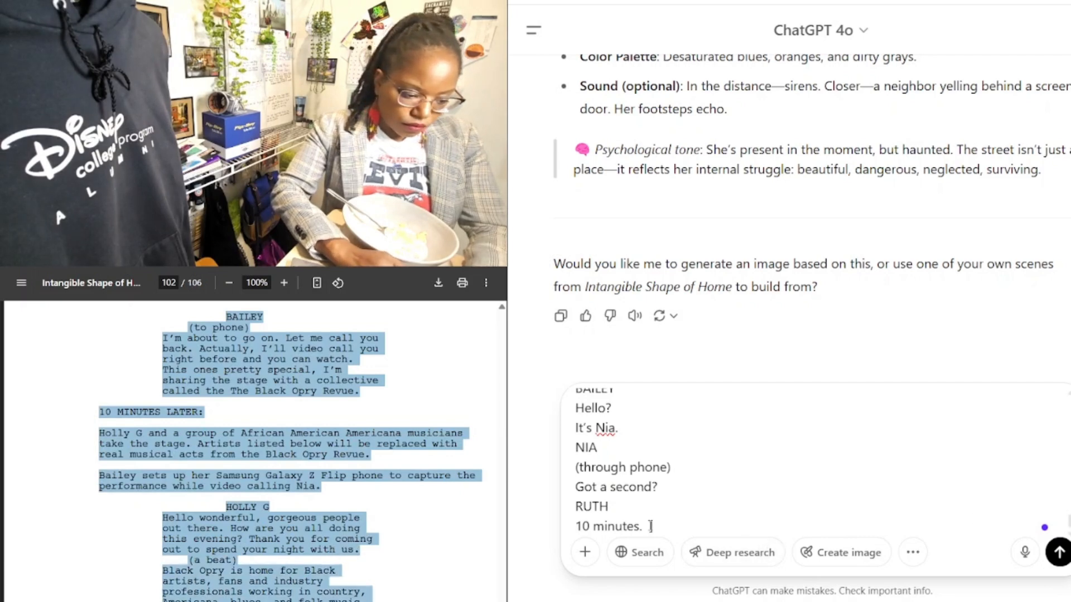
text(BAILEY (to phone) I’m about to go on. Let me call you back. Actually, I’ll video call you right before and you can watch. This ones pretty special, I’m sharing the stage with a collective called the The Black Opry Revue. 10 MINUTES LATER: Holly G and a group of African American Americana musicians take the stage. Artists listed below will be replaced with real musical acts from the Black Opry Revue. Bailey sets up her Samsung Galaxy Z Flip phone to capture the performance while video calling Nia. HOLLY G Hello wonderful, gorgeous people out there. How are you all doing this evening? Thank you for coming out to spend your night with us. (a beat) Black Opry is home for Black artists, fans and industry professionals working in country, Americana, blues, and folk music. Country and roots music have been made and loved by Black people since their conception. For just as long, we have been overlooked and disregarded in the genre. Black Opry is changing that. The audience applauds, the excitement building.)
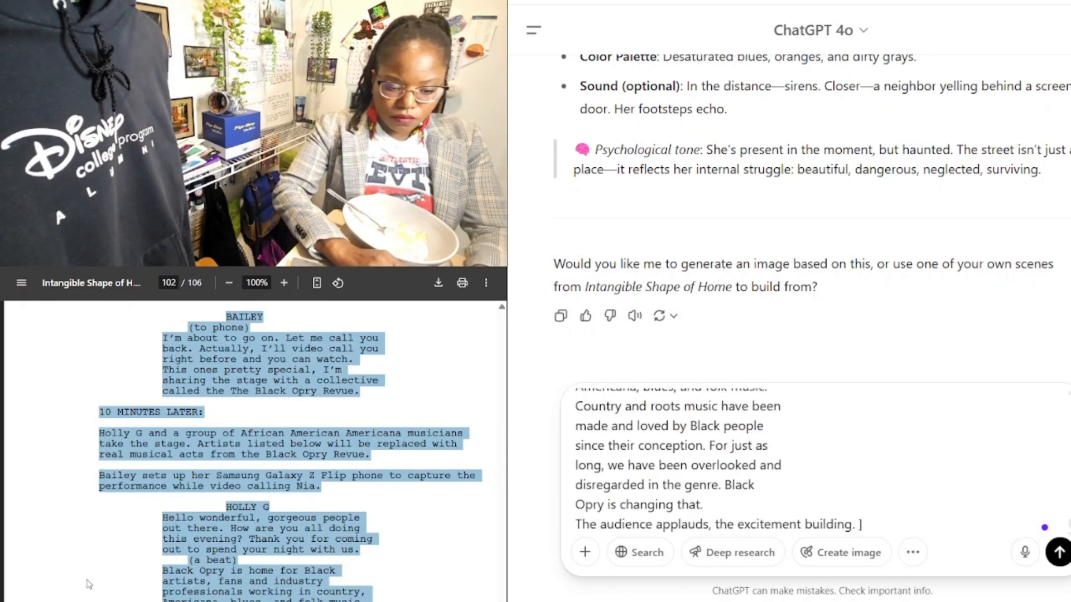
Step: Add the rest of page 102, Holly G's continued introductions from "I want to introduce you" through "THE MAESTRO", before the prompt's closing bracket
scroll(88, 584, down, 6)
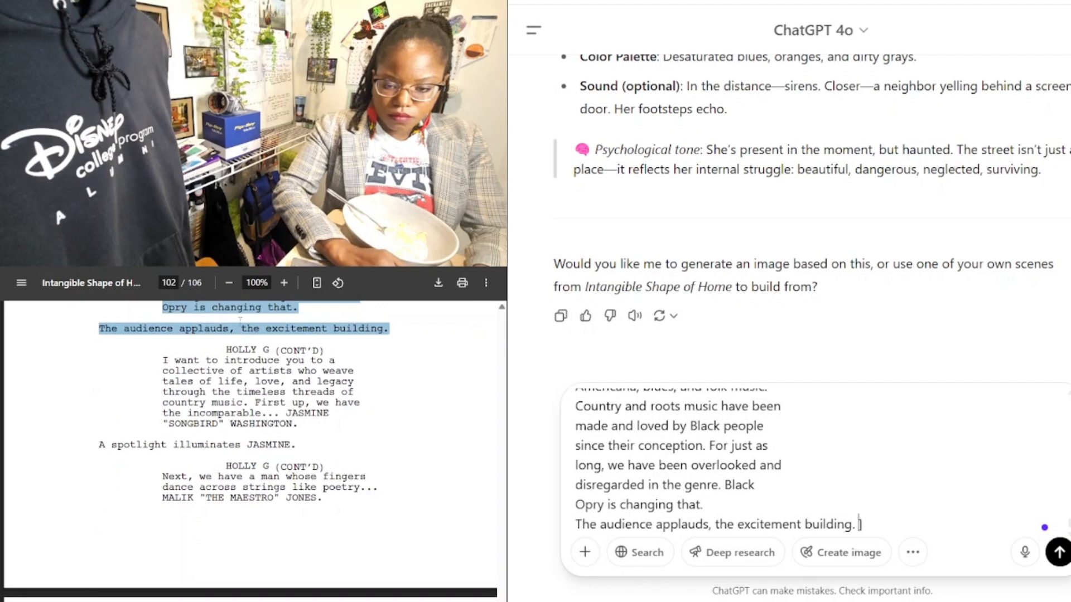
click(226, 350)
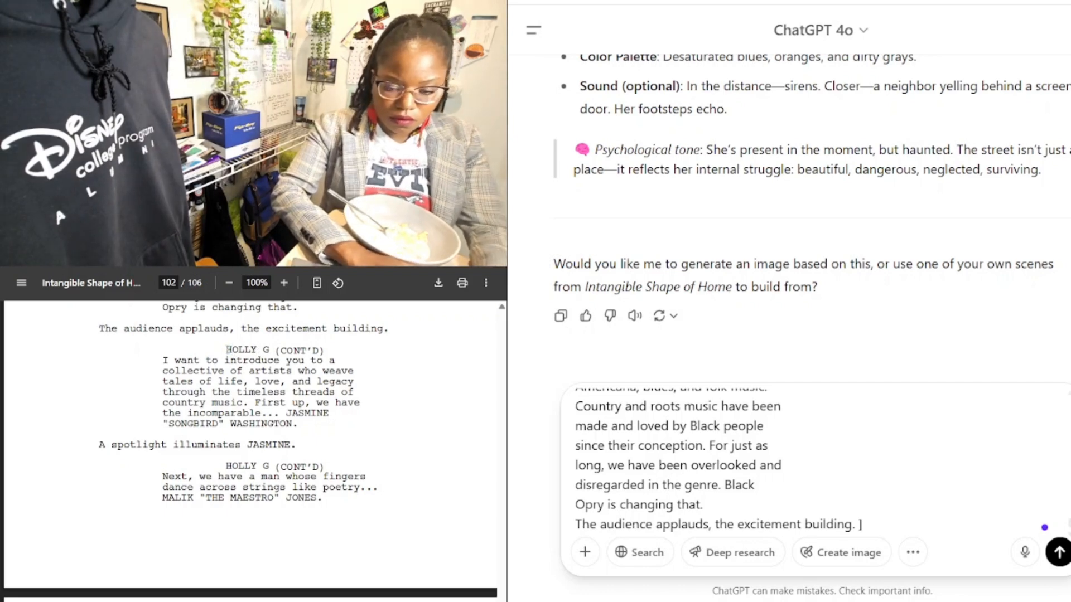
drag(227, 350, 325, 500)
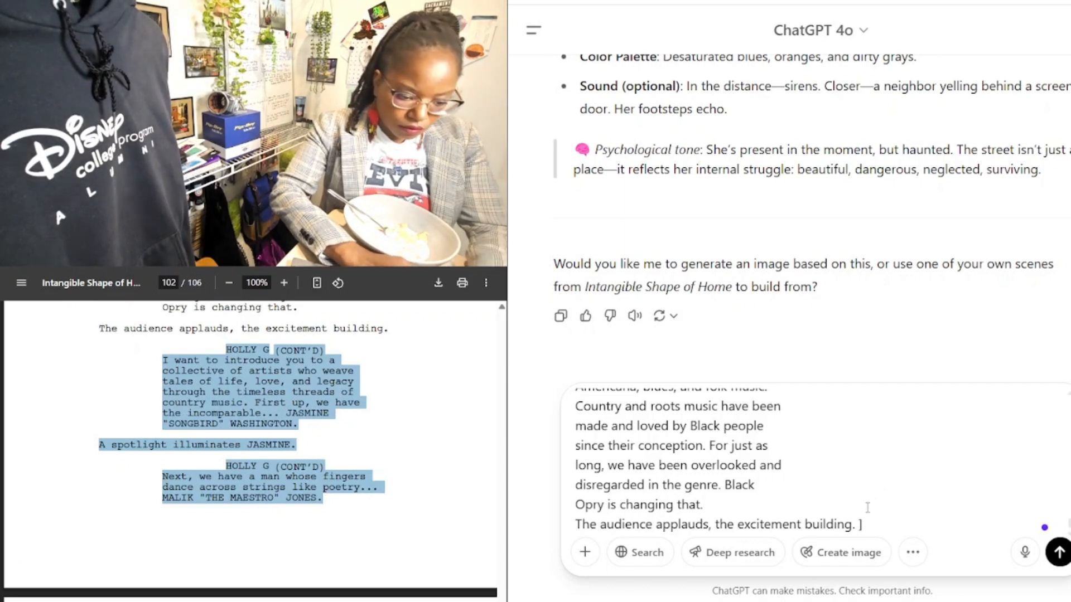
text(HOLLY G (CONT'D) I want to introduce you to a collective of artists who weave tales of life, love, and legacy through the timeless threads of country music. First up, we have the incomparable... JASMINE "SONGBIRD" WASHINGTON. A spotlight illuminates JASMINE. HOLLY G (CONT'D) Next, we have a man whose fingers dance across strings like poetry... MALIK "THE MAESTRO" JONES.)
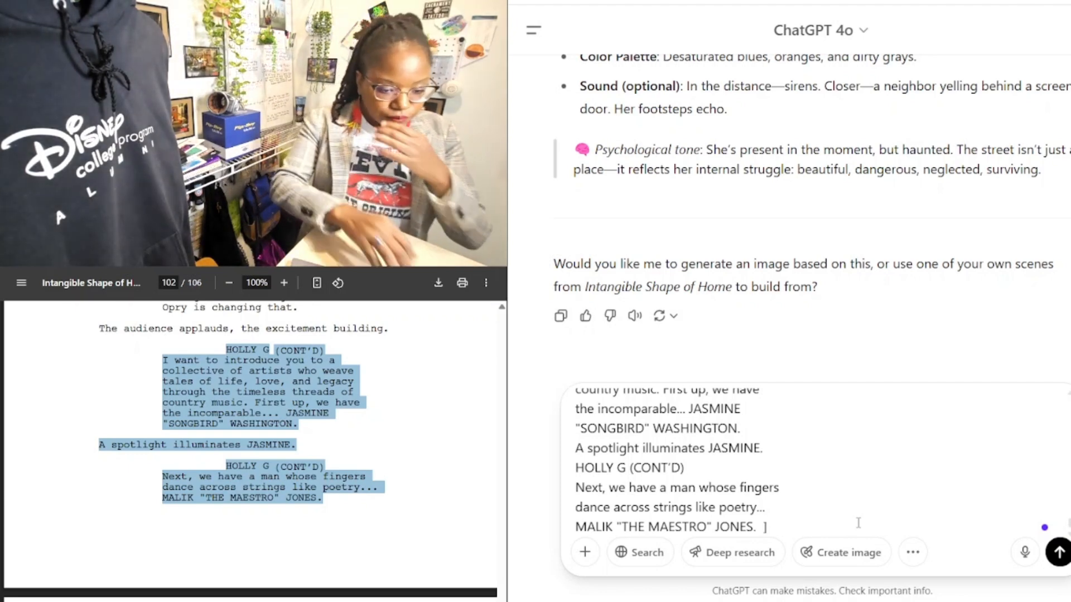
Step: Copy page 103 from "Malik steps forward" through "Isaac steps forward with a hat tilted just right." into the prompt before the closing bracket
scroll(185, 521, down, 10)
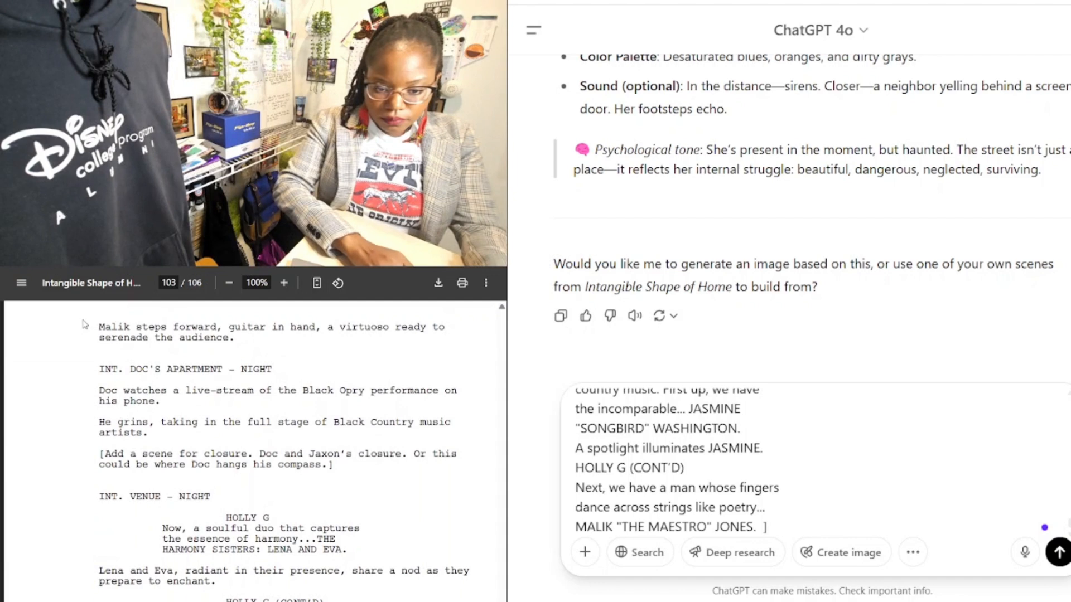
drag(101, 327, 326, 599)
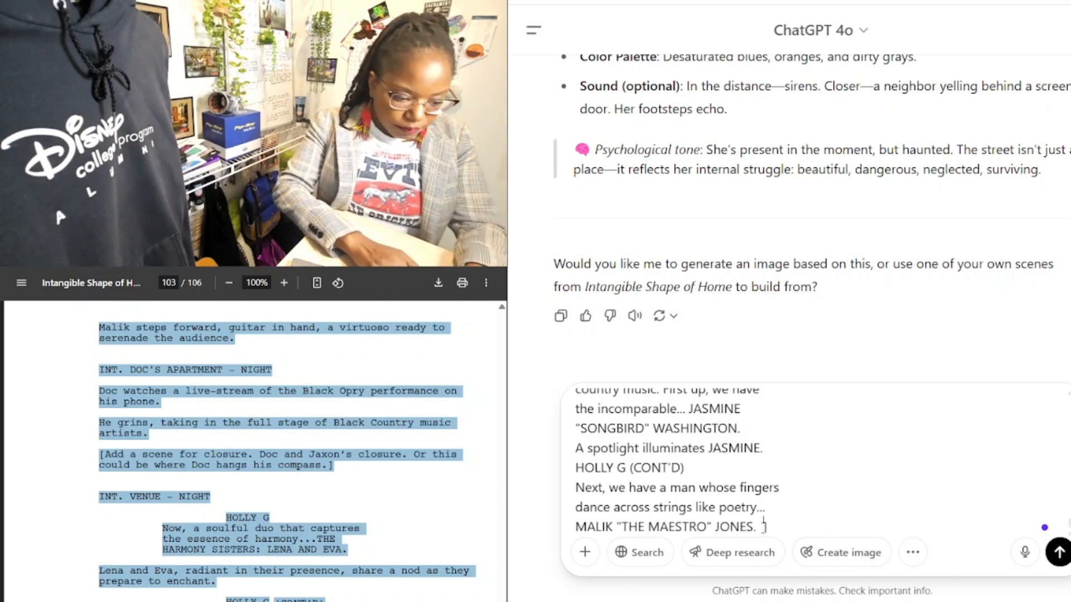
key(ctrl+v)
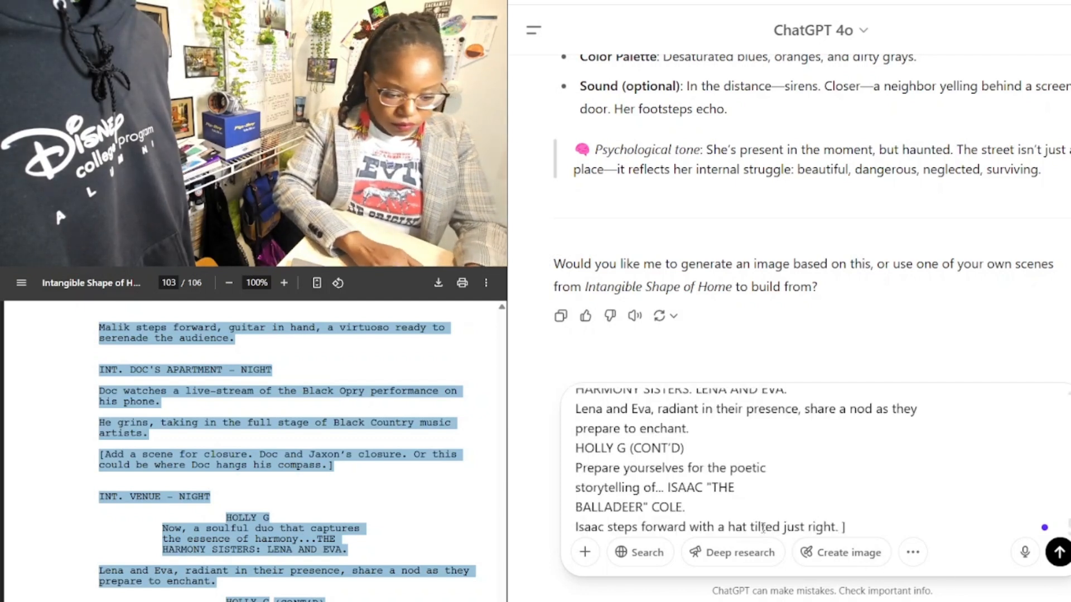
Step: Add the rest of page 103, from Holly G's "And now, bringing you a fusion" to "a night of unforgettable music.", before the prompt's closing bracket
scroll(196, 445, down, 5)
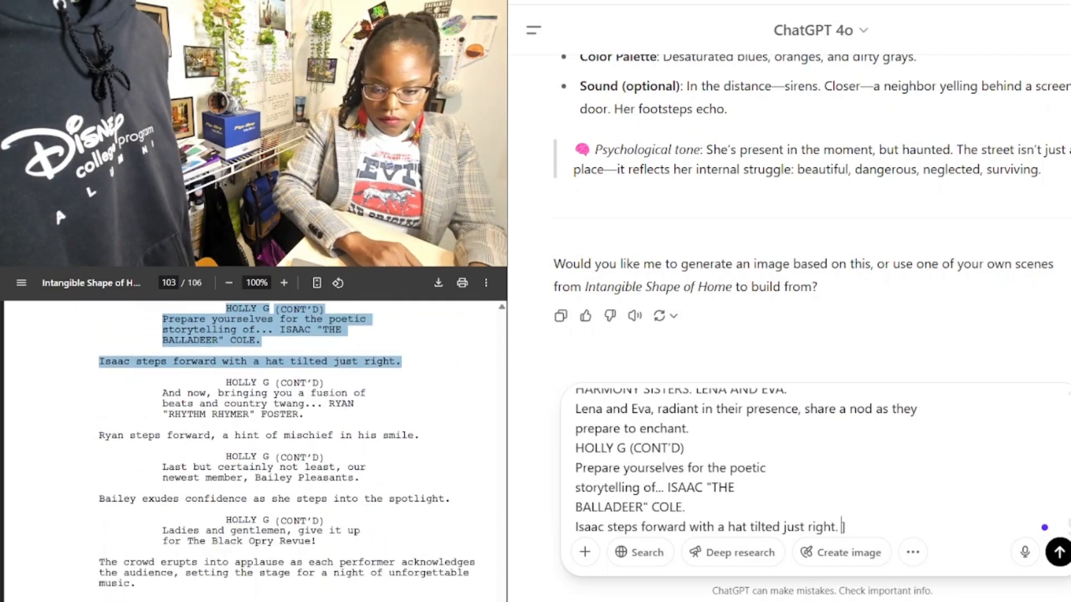
click(226, 369)
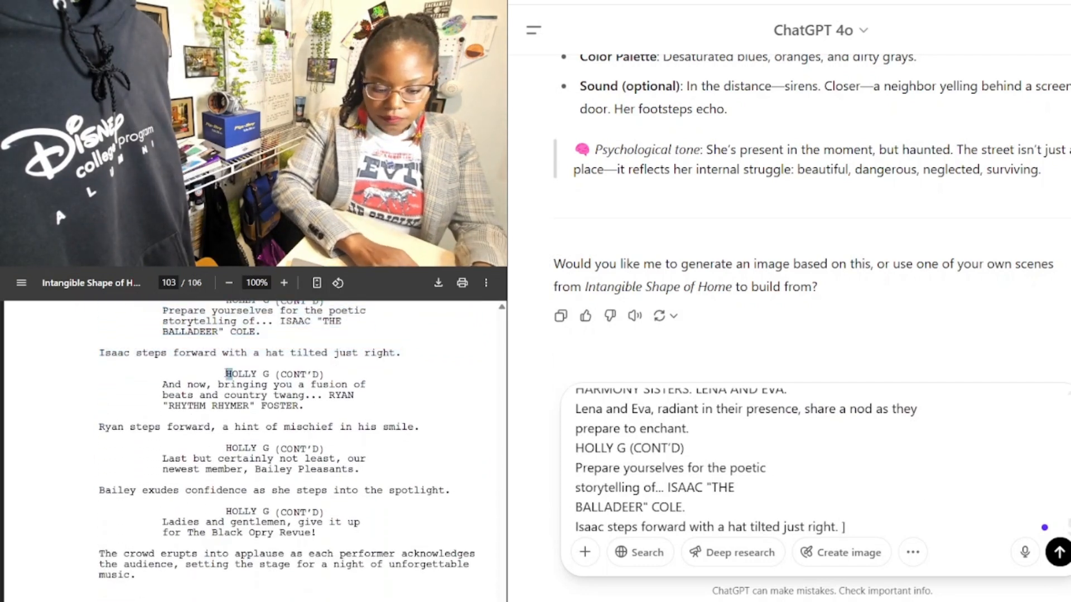
drag(226, 373, 140, 583)
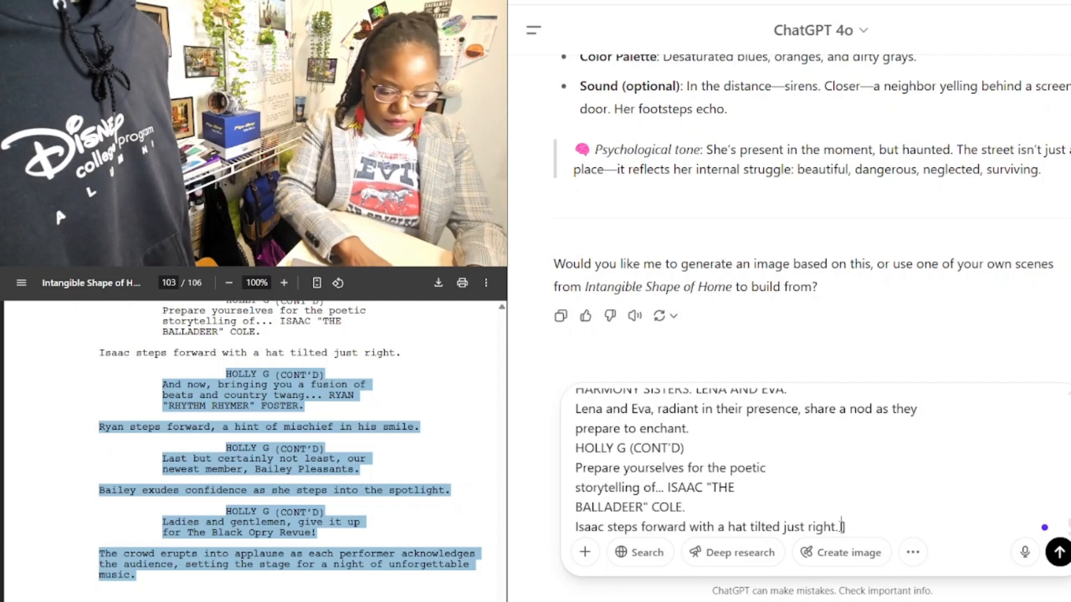
text(HOLLY G (CONT'D) And now, bringing you a fusion of beats and country twang... RYAN "RHYTHM RHYMER" FOSTER. Ryan steps forward, a hint of mischief in his smile. HOLLY G (CONT'D) Last but certainly not least, our newest member, Bailey Pleasants. Bailey exudes confidence as she steps into the spotlight. HOLLY G (CONT'D) Ladies and gentlemen, give it up for The Black Opry Revue! The crowd erupts into applause as each performer acknowledges the audience, setting the stage for a night of unforgettable music.)
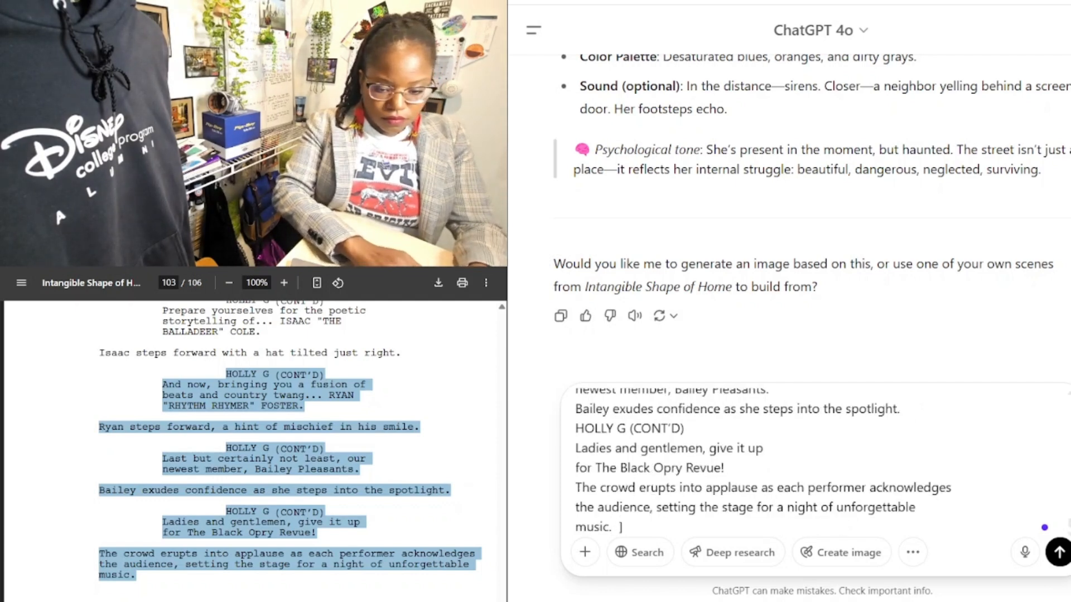
Step: Copy page 104 from "INT. VENUE - NIGHT" through "a silent understanding forms between them." into the prompt before the closing bracket
scroll(239, 579, down, 6)
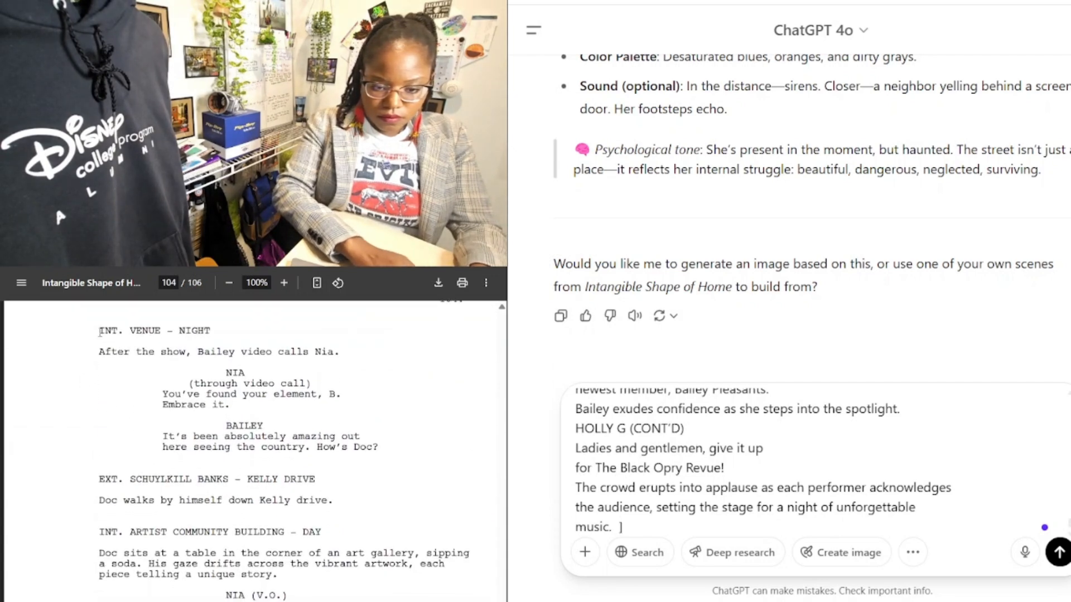
drag(100, 333, 385, 601)
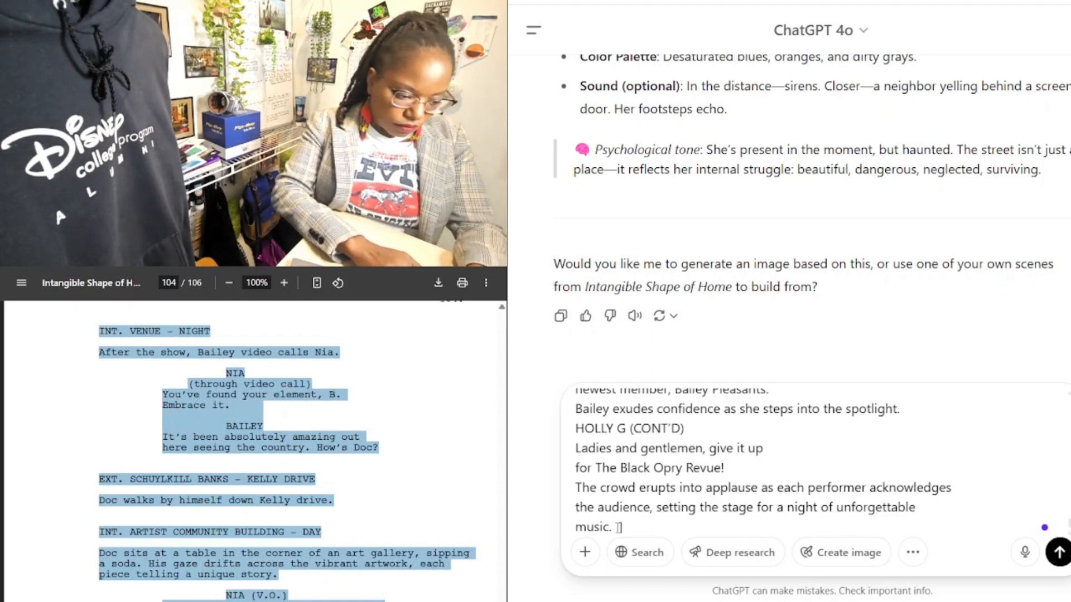
key(ctrl+v)
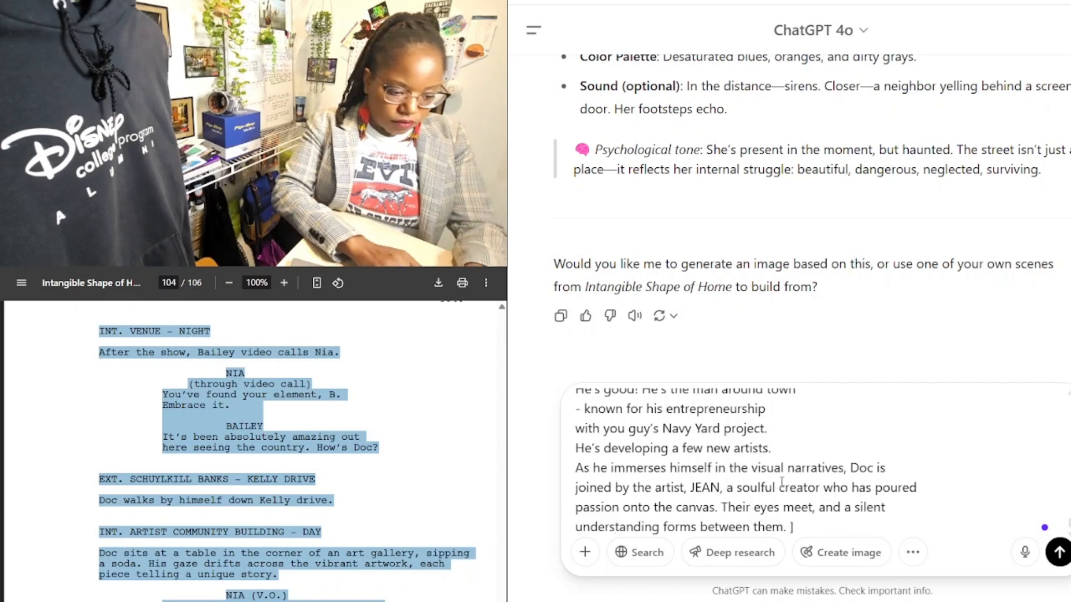
Step: Add the rest of page 104, from "Jean gestures toward a particular painting" to "a silent exchange of appreciation.", before the prompt's closing bracket
scroll(155, 594, down, 8)
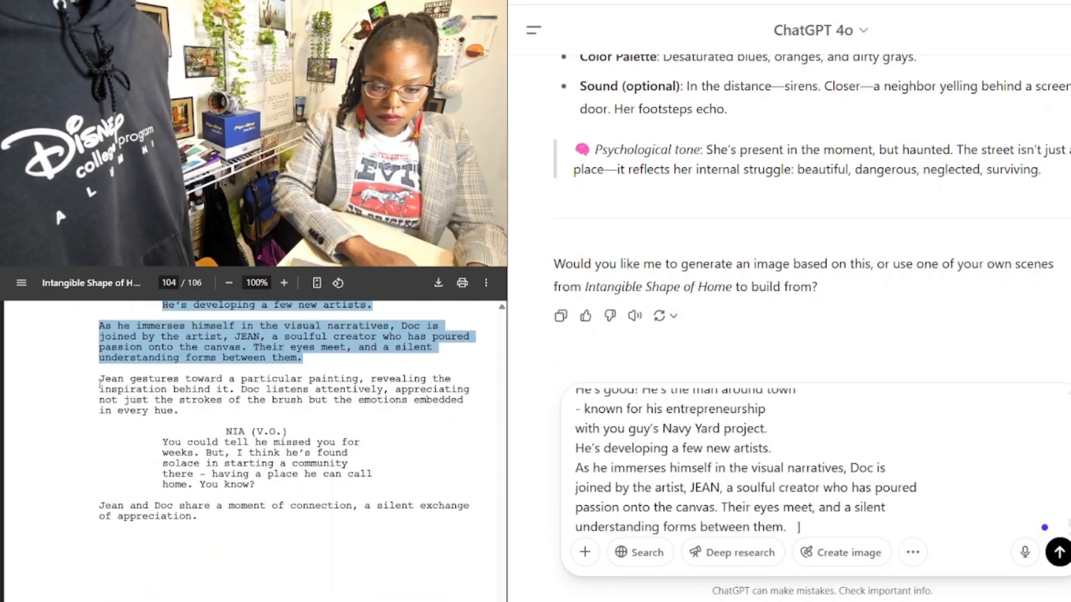
click(100, 383)
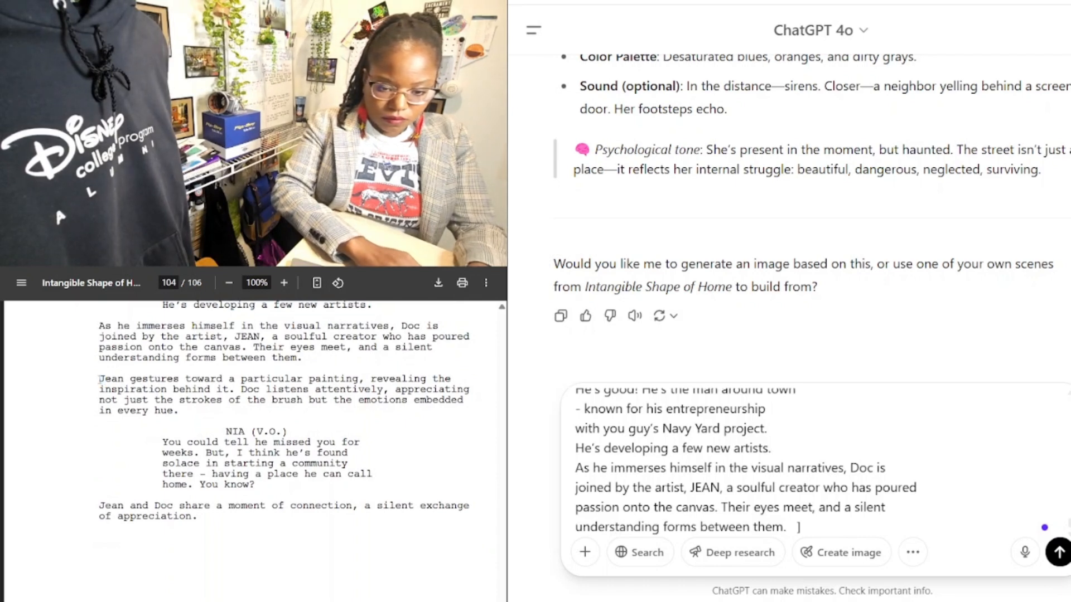
drag(101, 380, 203, 517)
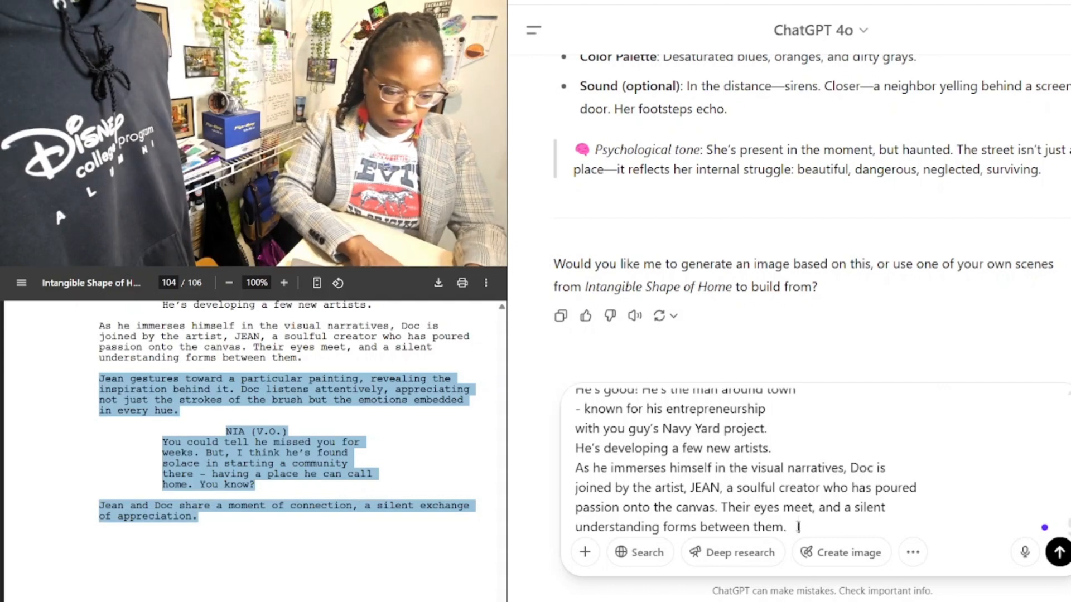
text(Jean gestures toward a particular painting, revealing the inspiration behind it. Doc listens attentively, appreciating not just the strokes of the brush but the emotions embedded in every hue. NIA (V.O.) You could tell he missed you for weeks. But, I think he's found solace in starting a community there - having a place he can call home. You know? Jean and Doc share a moment of connection, a silent exchange of appreciation.)
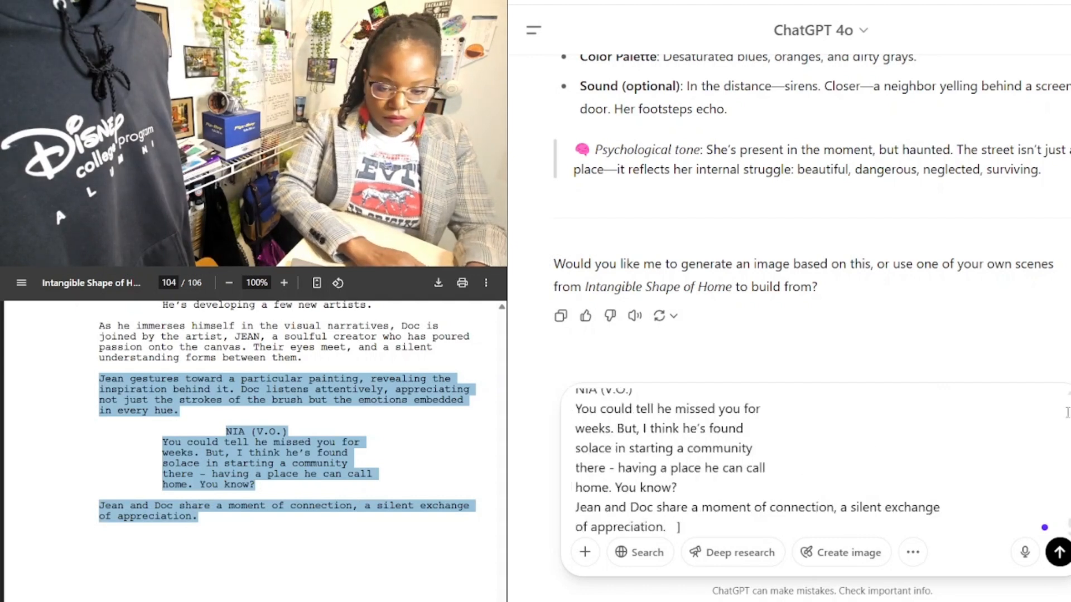
Step: Copy page 105 from "INT. VENUE - NIGHT" through "Tracks in the dust giving shape to the intangible." into the prompt before the closing bracket
scroll(188, 540, down, 4)
scroll(188, 540, down, 2)
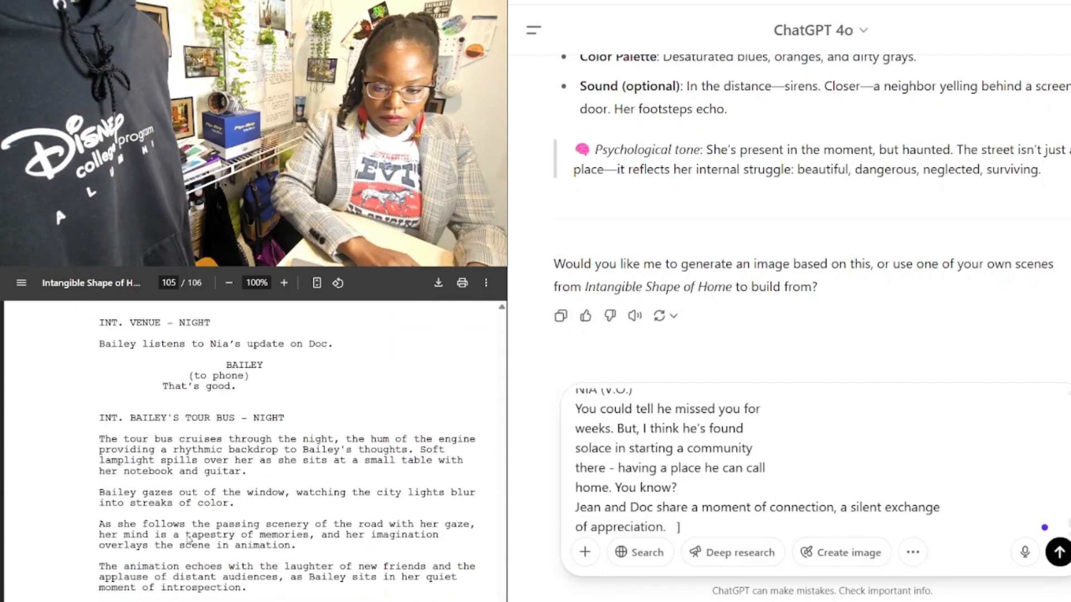
drag(99, 322, 247, 590)
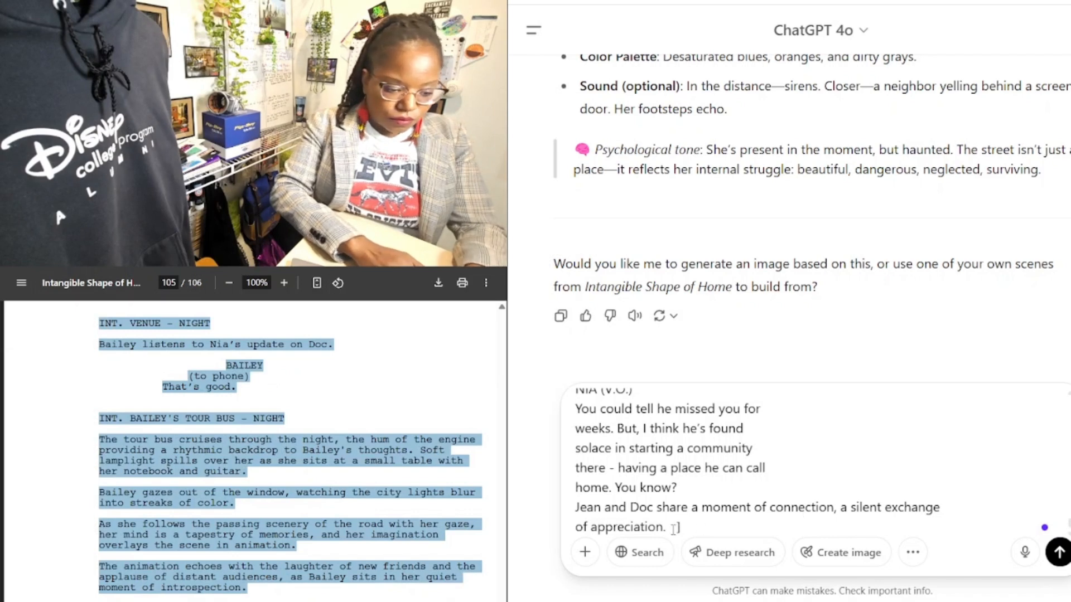
key(ctrl+v)
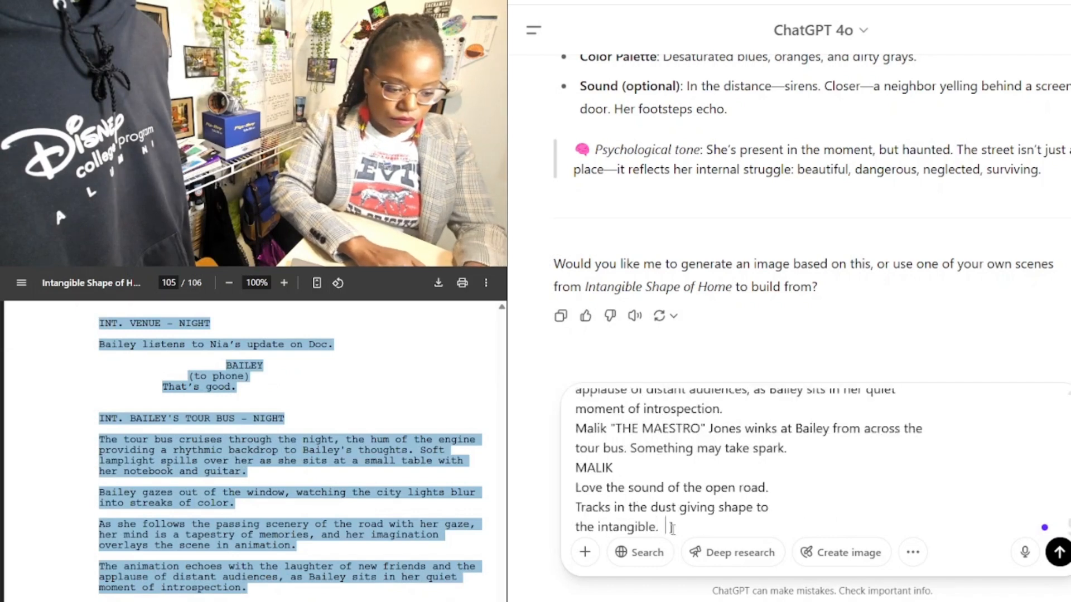
Step: Add the rest of page 105, from "The soft hum of tires on asphalt" to "peace he's found.", before the prompt's closing bracket
scroll(121, 593, down, 5)
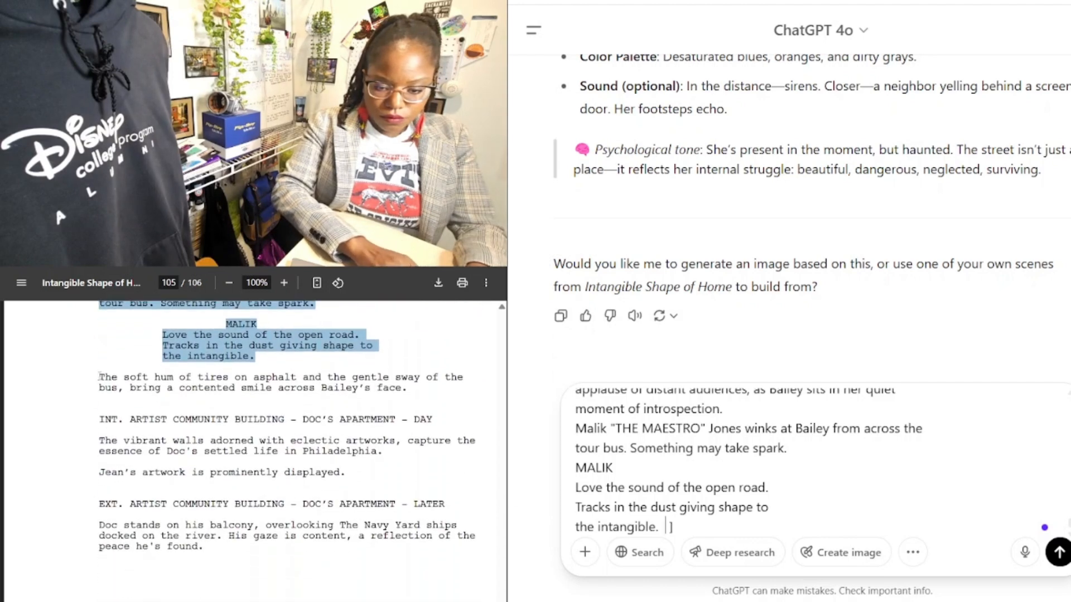
click(101, 377)
drag(101, 377, 206, 548)
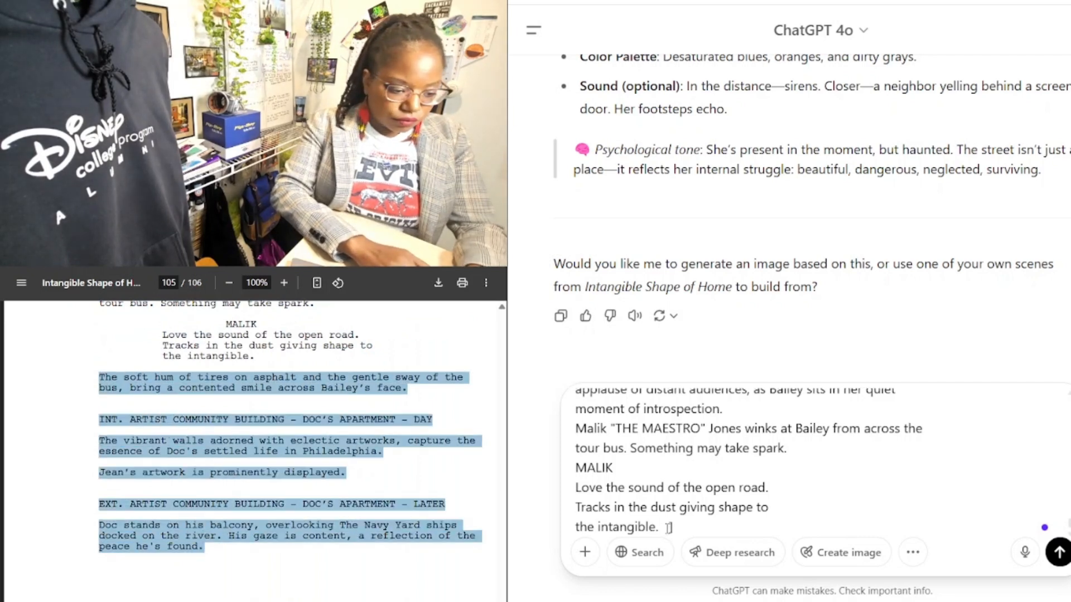
key(ctrl+v)
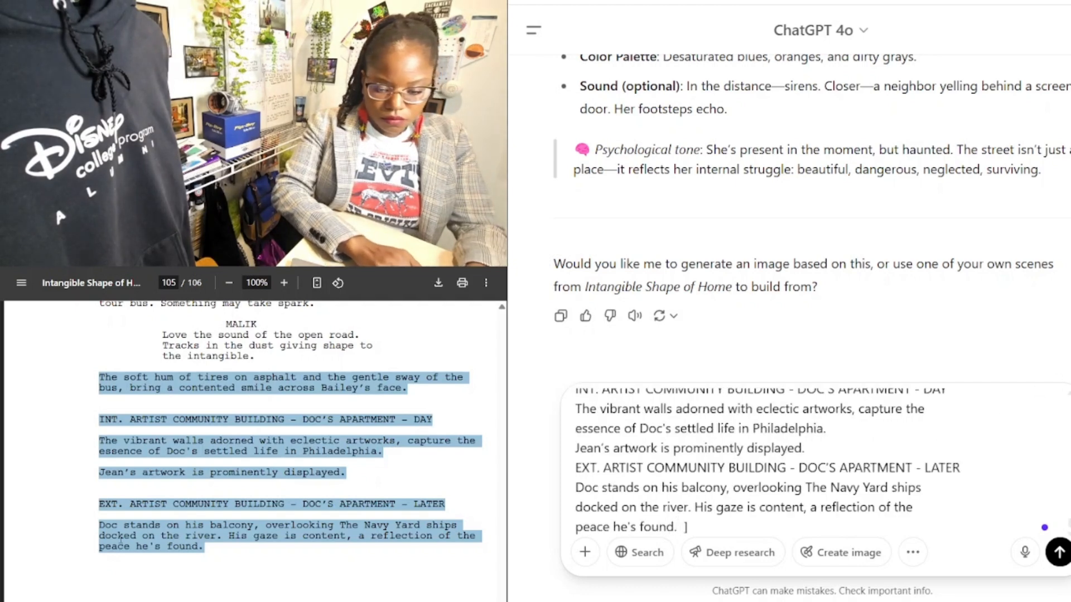
Step: Add page 106, from "EXT. BAILEY'S TOUR BUS - SUNSET" to "FADE OUT", before the prompt's closing bracket and send the prompt
scroll(120, 540, down, 5)
scroll(121, 539, down, 1)
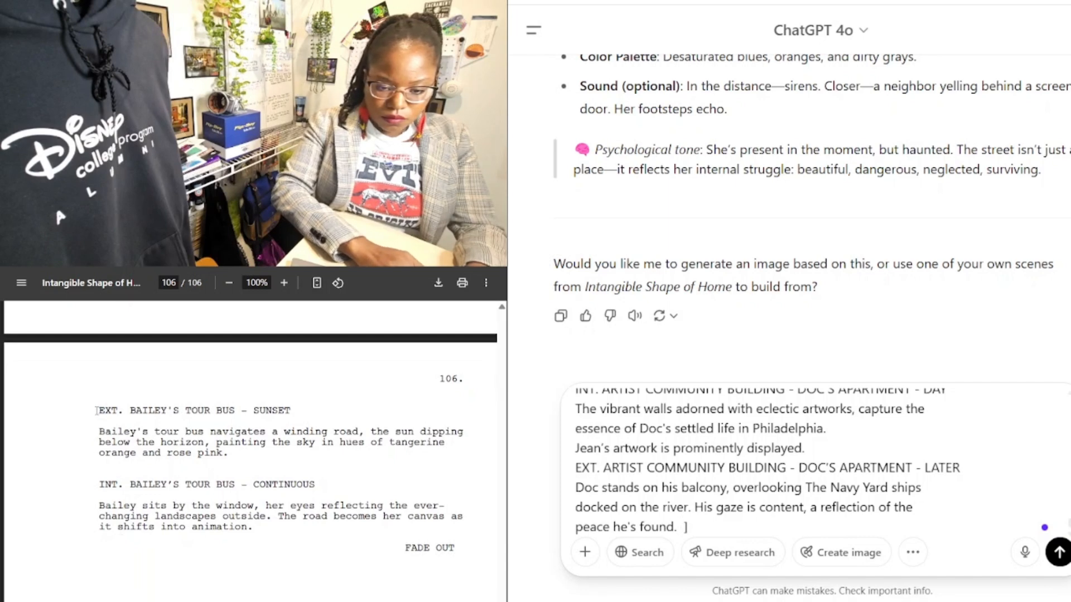
drag(96, 411, 447, 548)
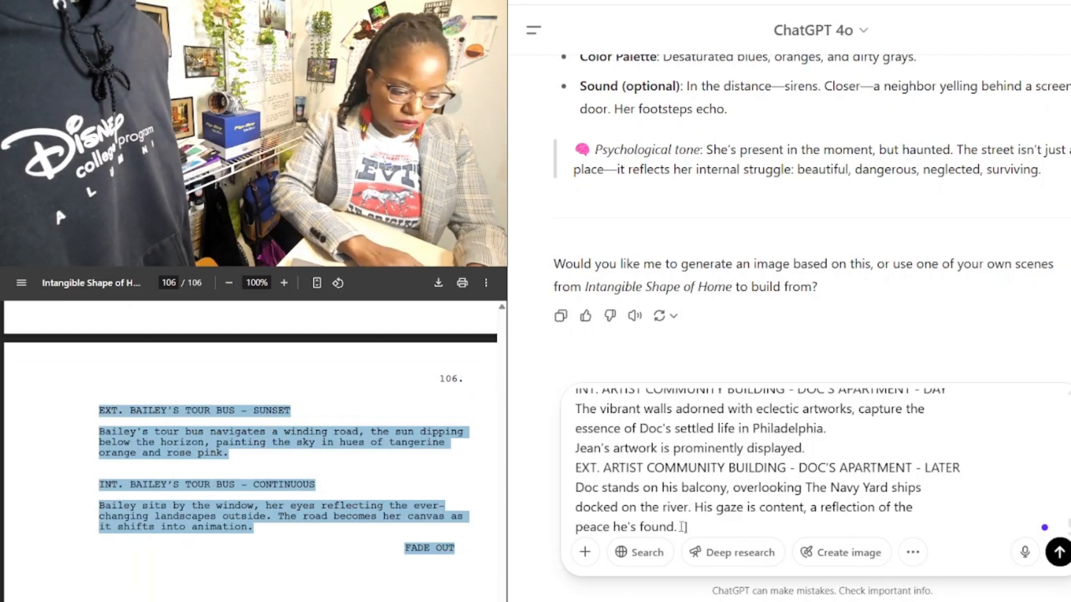
key(ctrl+v)
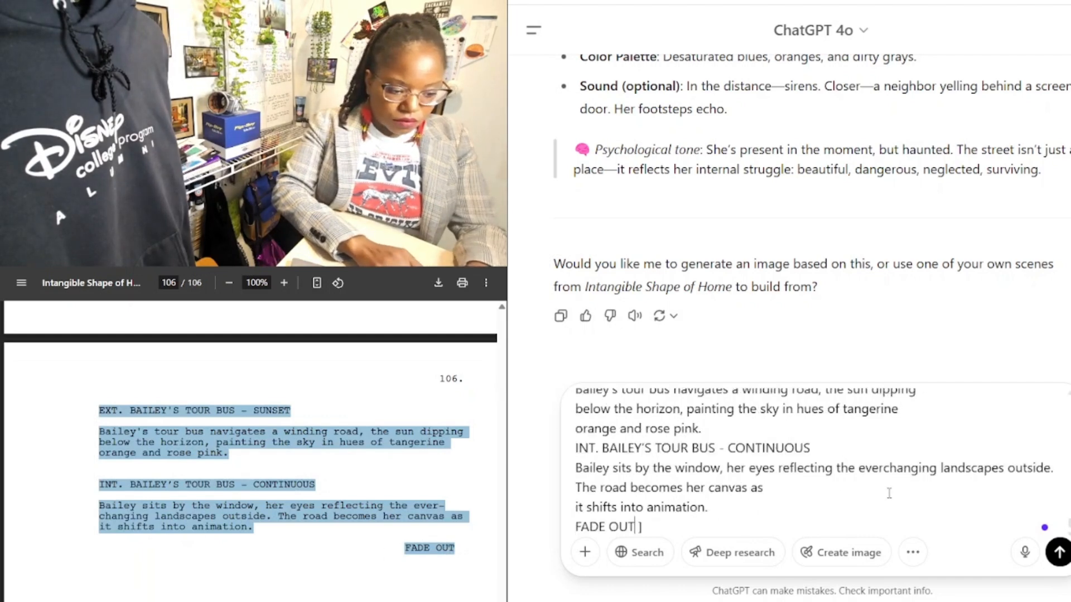
click(1058, 554)
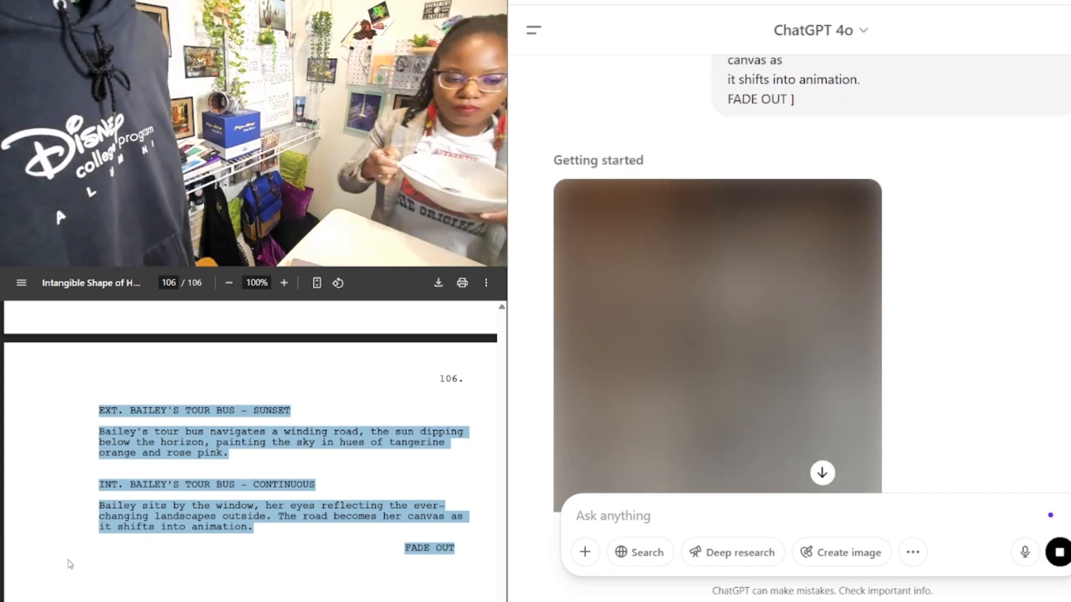
Step: Review the sent prompt's storyboard instructions and pasted script while the image is being generated
scroll(1015, 327, down, 2)
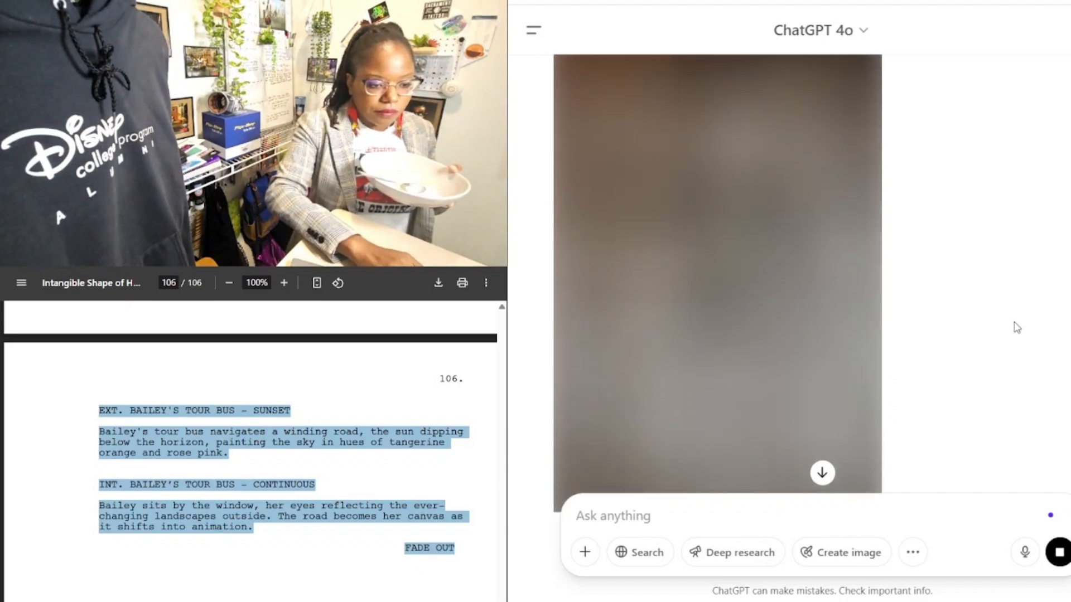
scroll(1016, 327, up, 2)
scroll(1016, 327, down, 2)
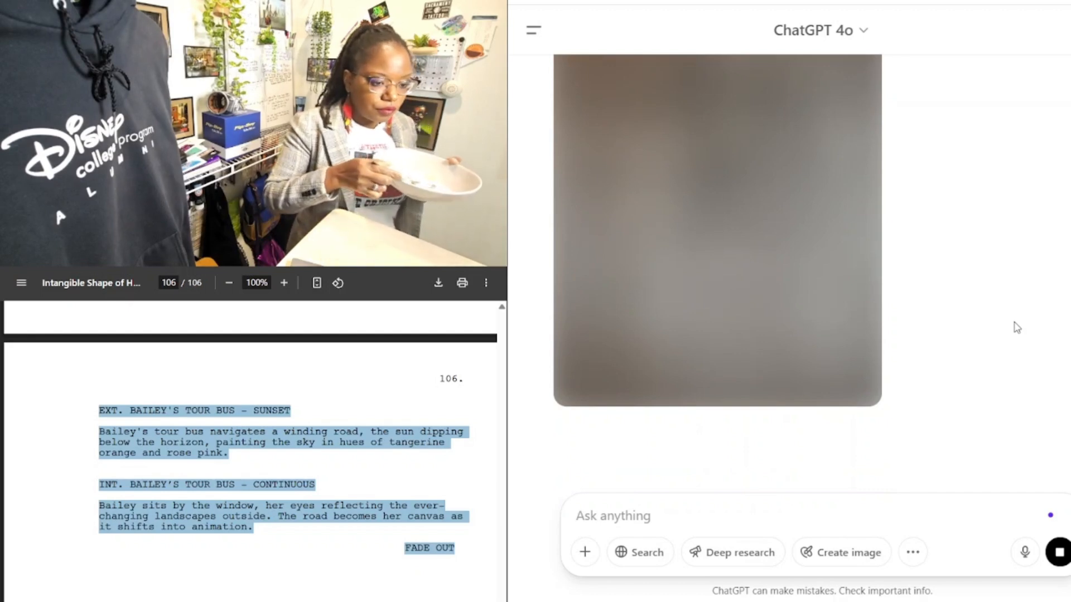
scroll(1016, 328, up, 2)
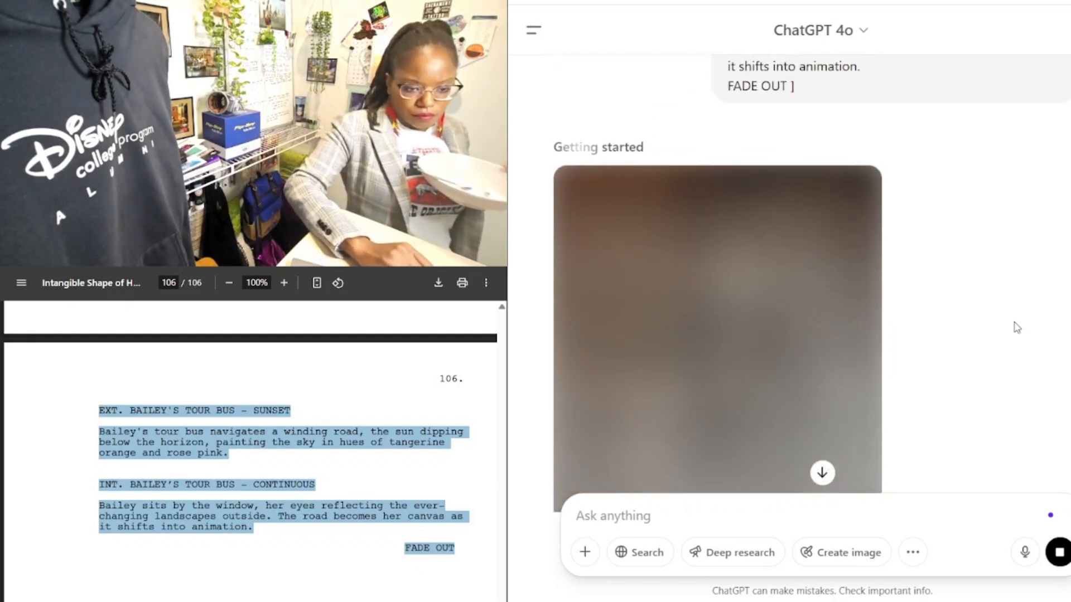
scroll(1016, 327, up, 10)
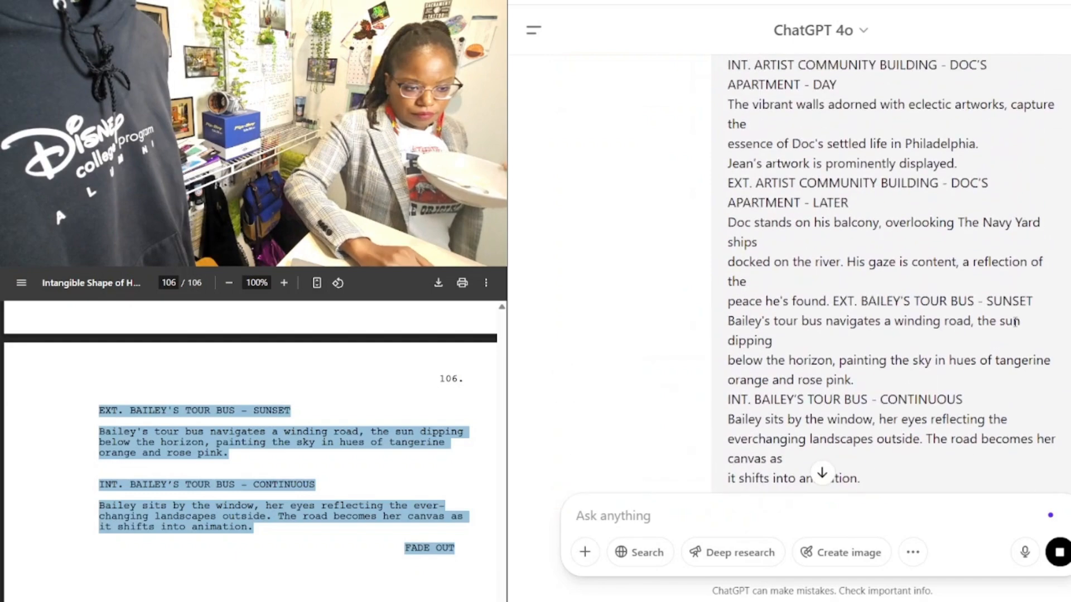
scroll(1016, 324, up, 12)
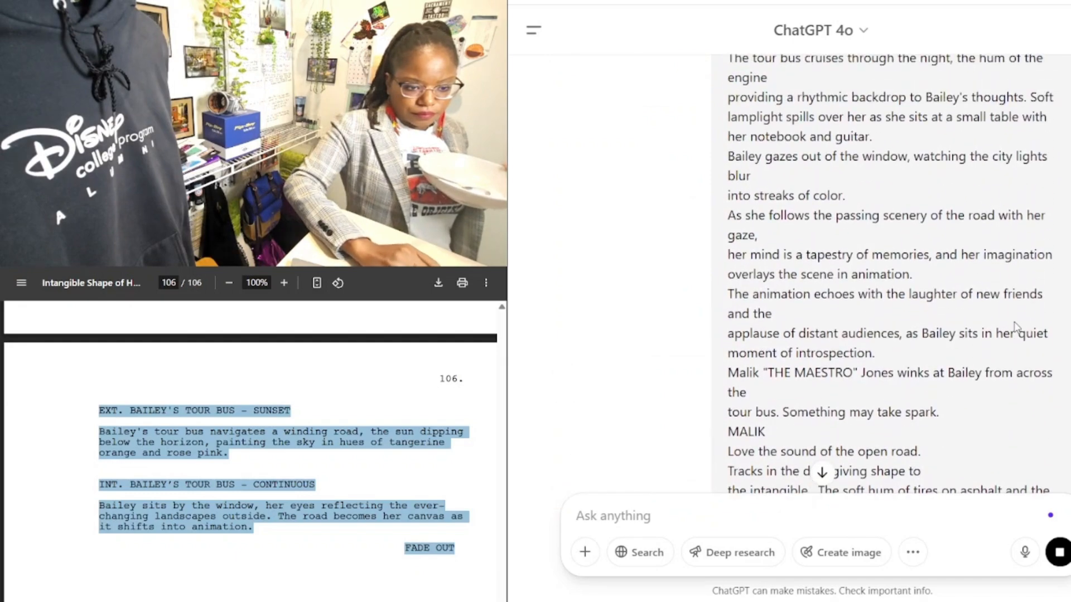
scroll(1015, 322, up, 12)
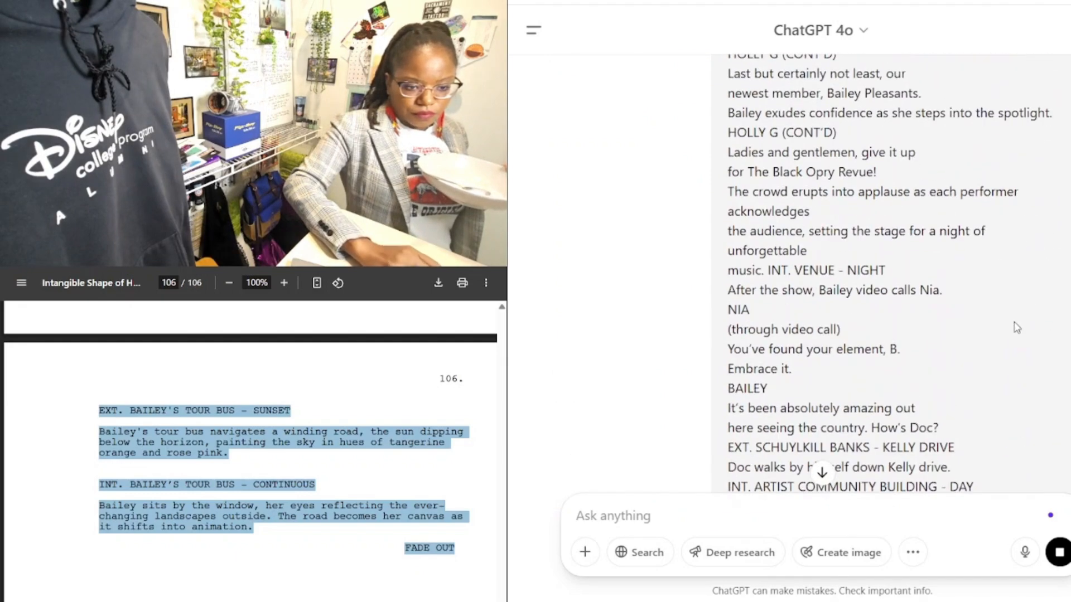
scroll(1016, 327, up, 12)
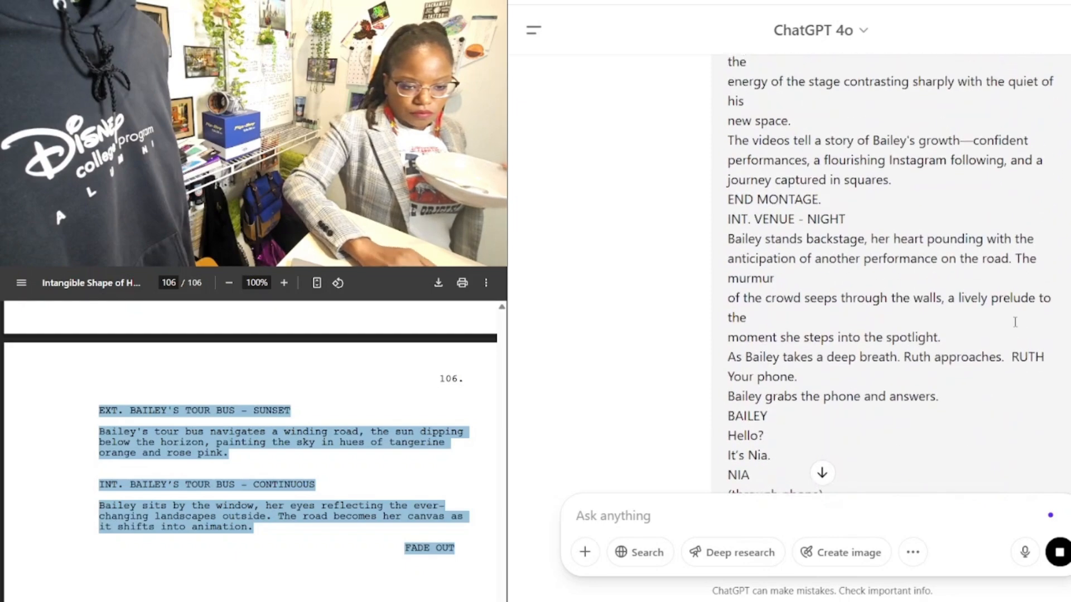
scroll(1016, 328, up, 12)
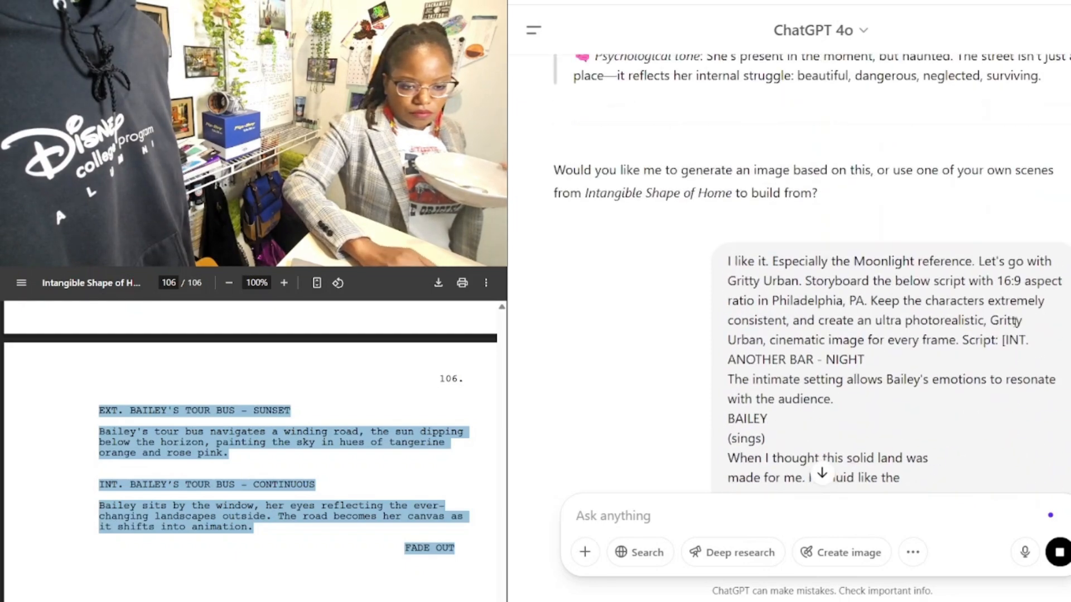
scroll(1016, 327, down, 4)
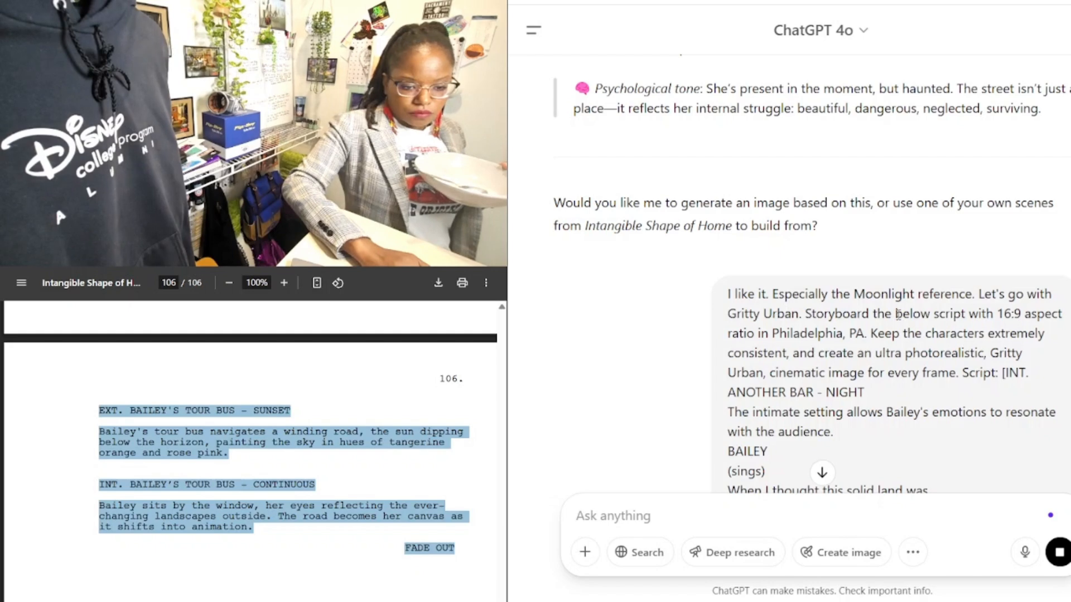
scroll(899, 317, down, 3)
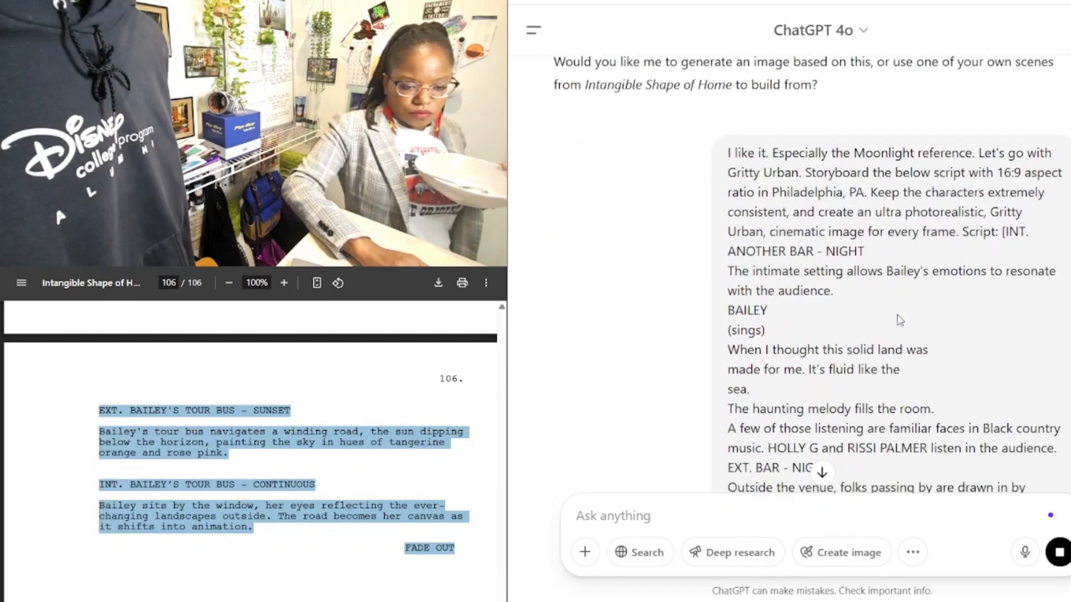
scroll(898, 319, down, 20)
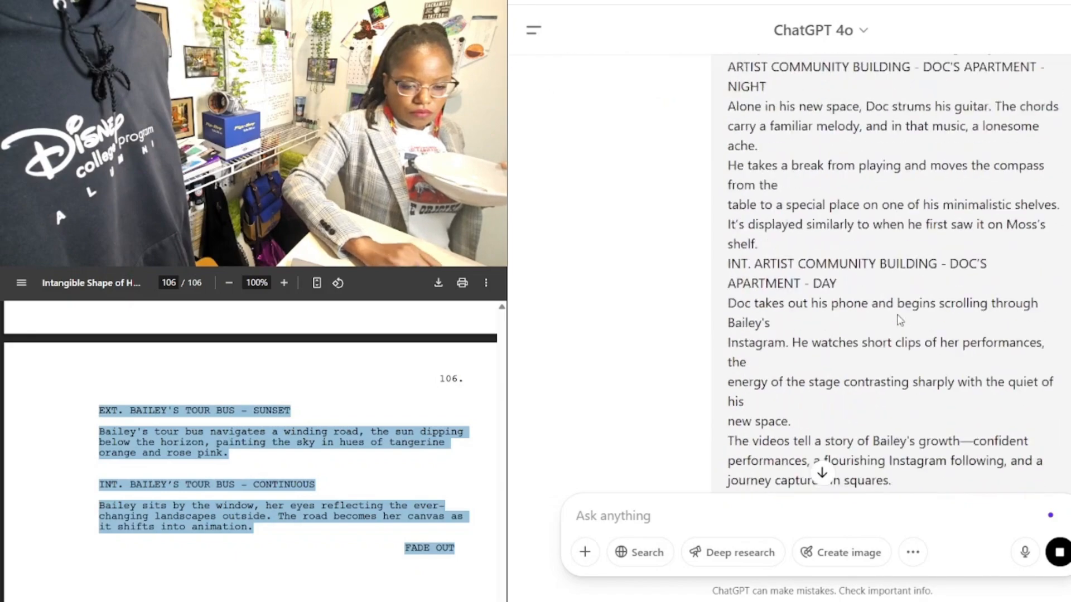
scroll(899, 319, down, 15)
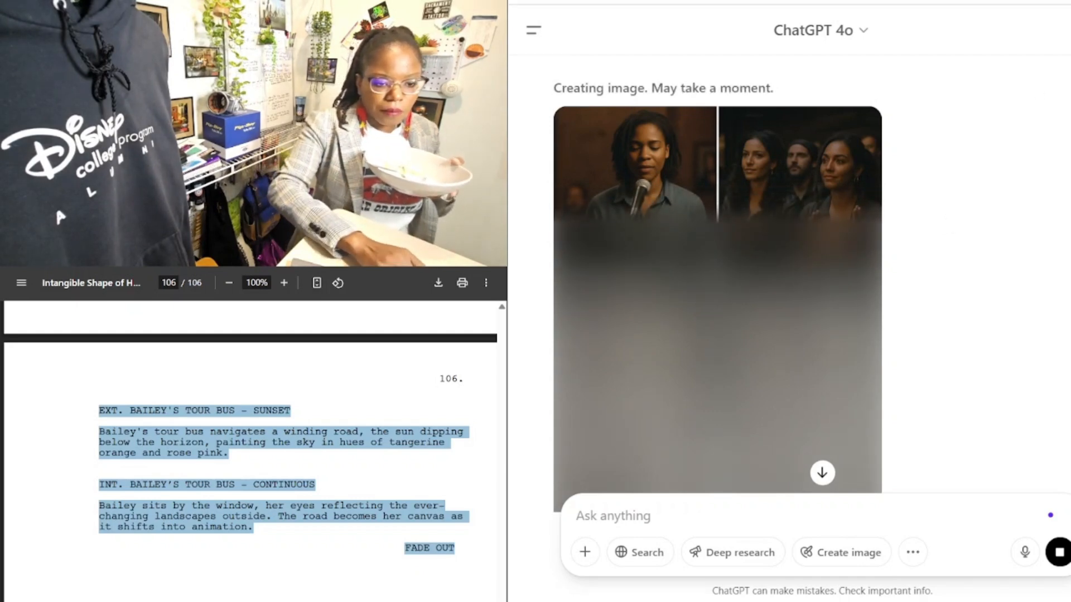
Step: Examine the storyboard image's frames and compare them with the script in the sent prompt
key(super+Up)
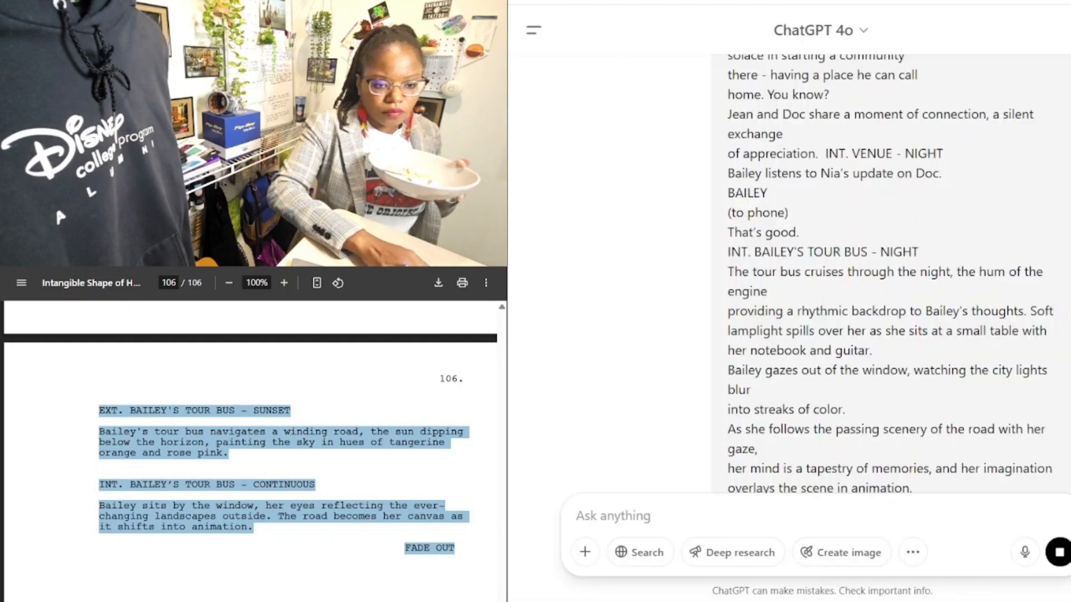
scroll(998, 278, down, 15)
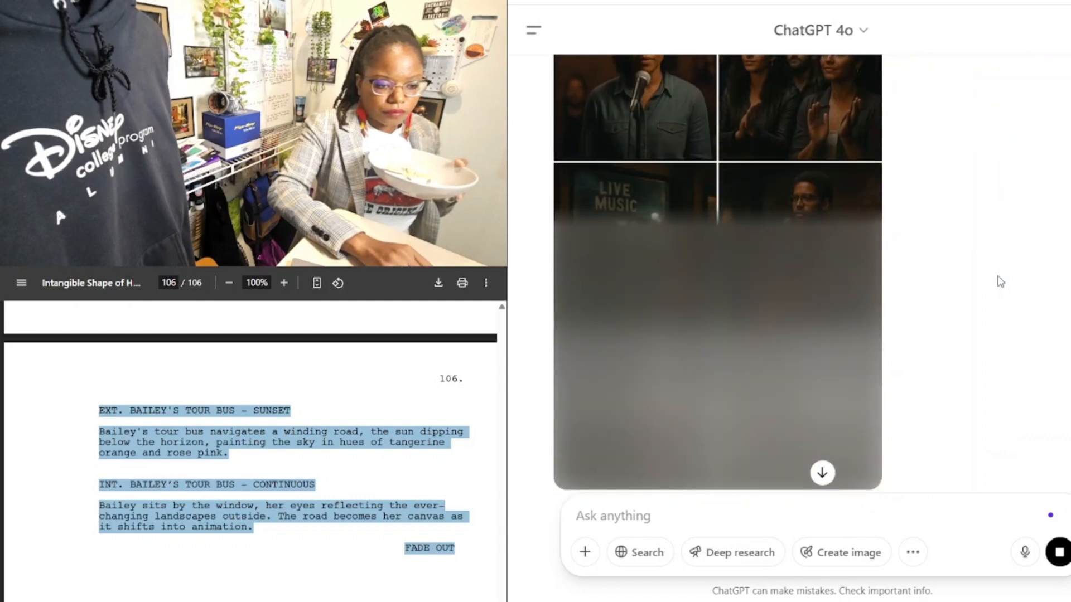
scroll(1000, 281, down, 2)
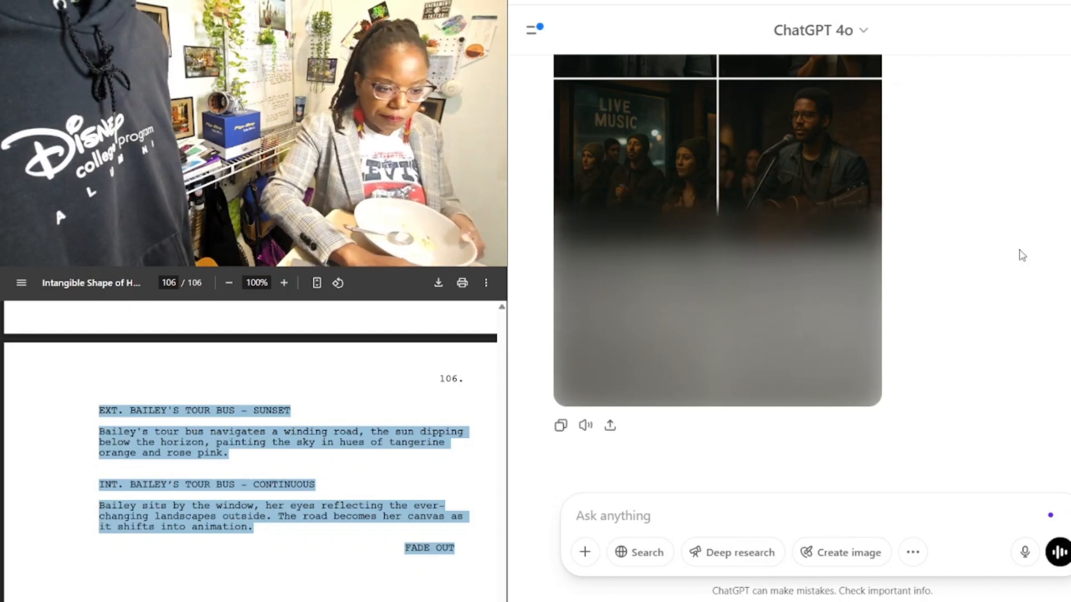
scroll(1012, 213, up, 7)
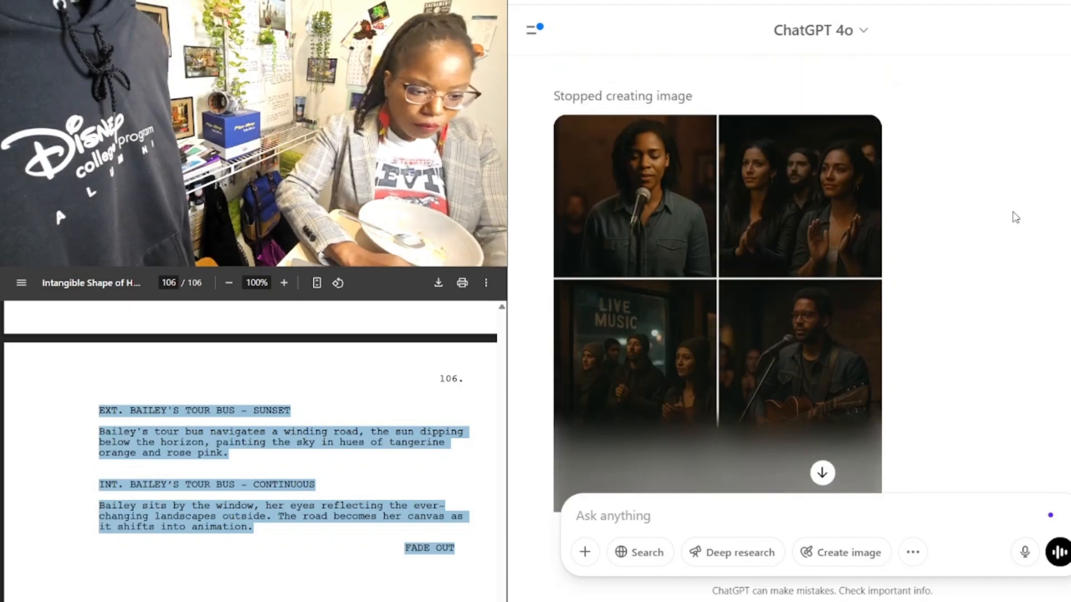
scroll(1015, 217, up, 15)
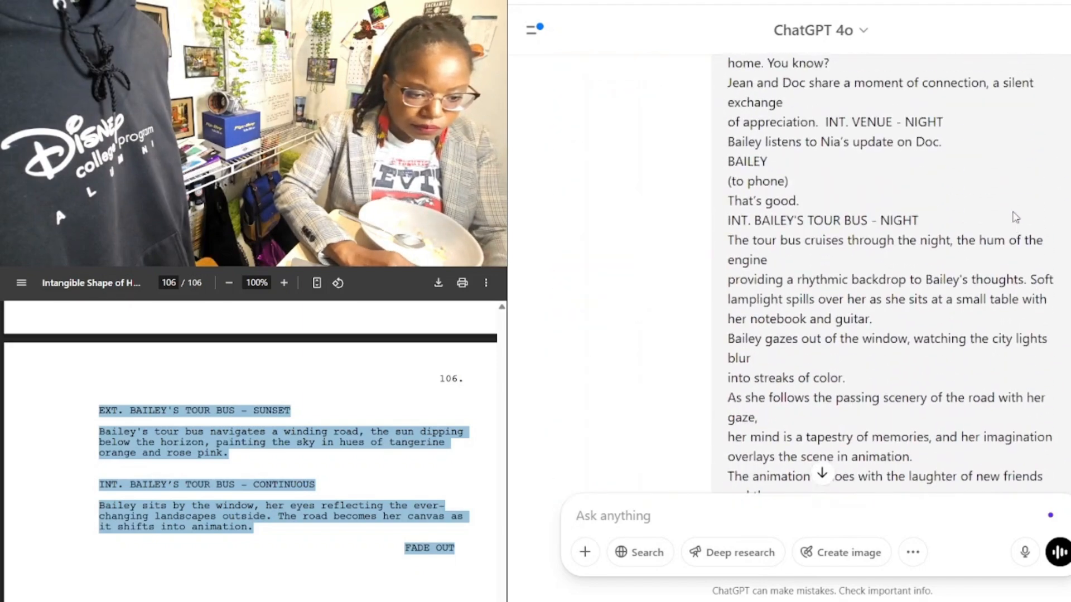
scroll(1014, 213, up, 15)
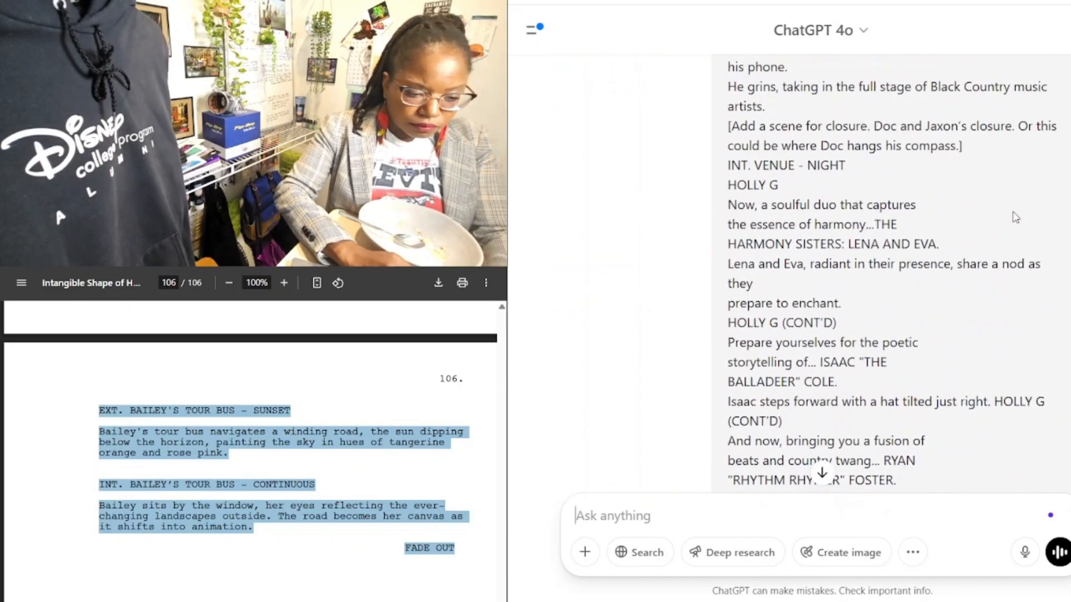
scroll(1014, 217, down, 10)
scroll(1014, 218, down, 15)
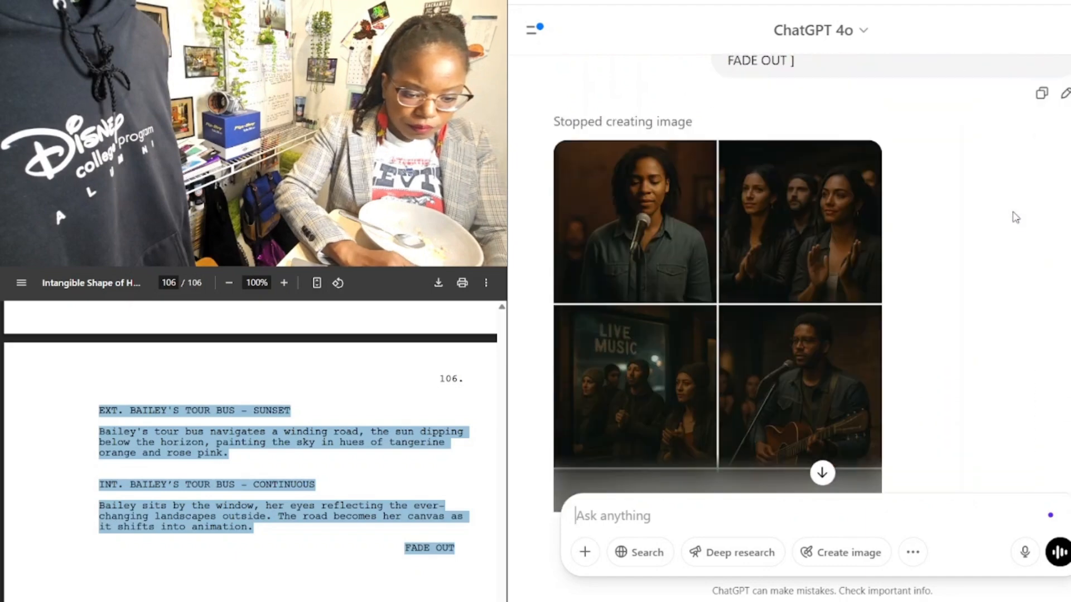
Step: Try a 9:16 aspect ratio in the sent storyboard prompt, resending it and stopping the image generation
click(1064, 106)
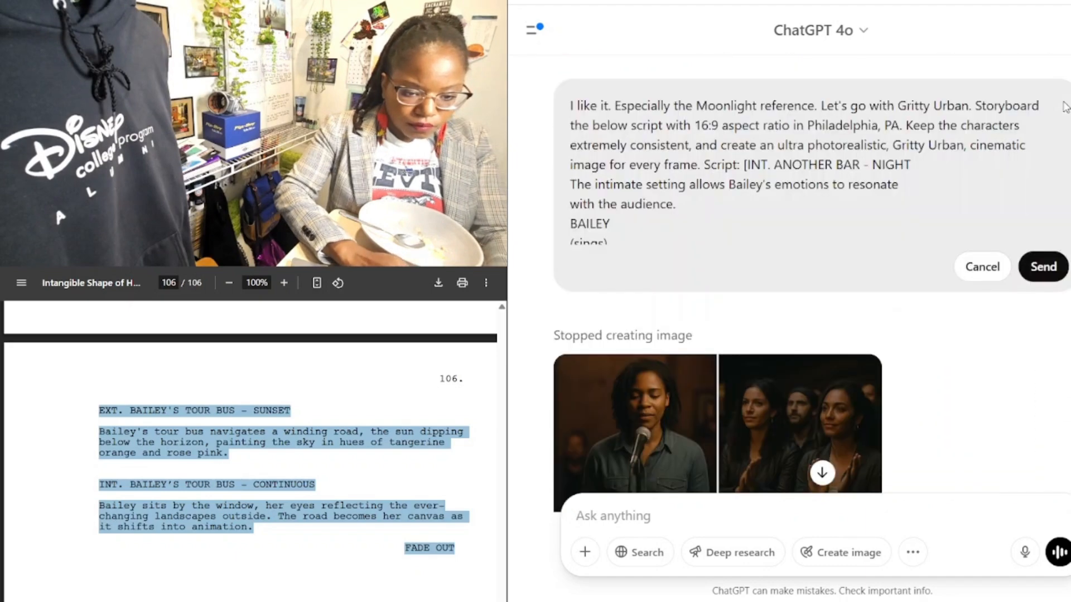
scroll(876, 143, up, 8)
scroll(763, 196, down, 7)
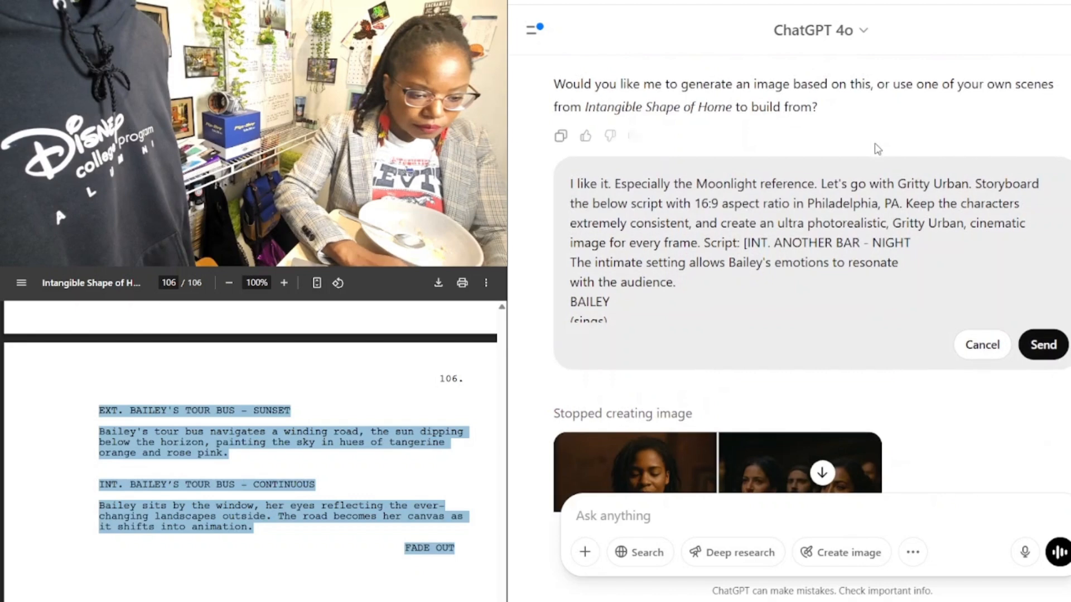
click(704, 204)
key(BackSpace)
key(BackSpace)
text(9)
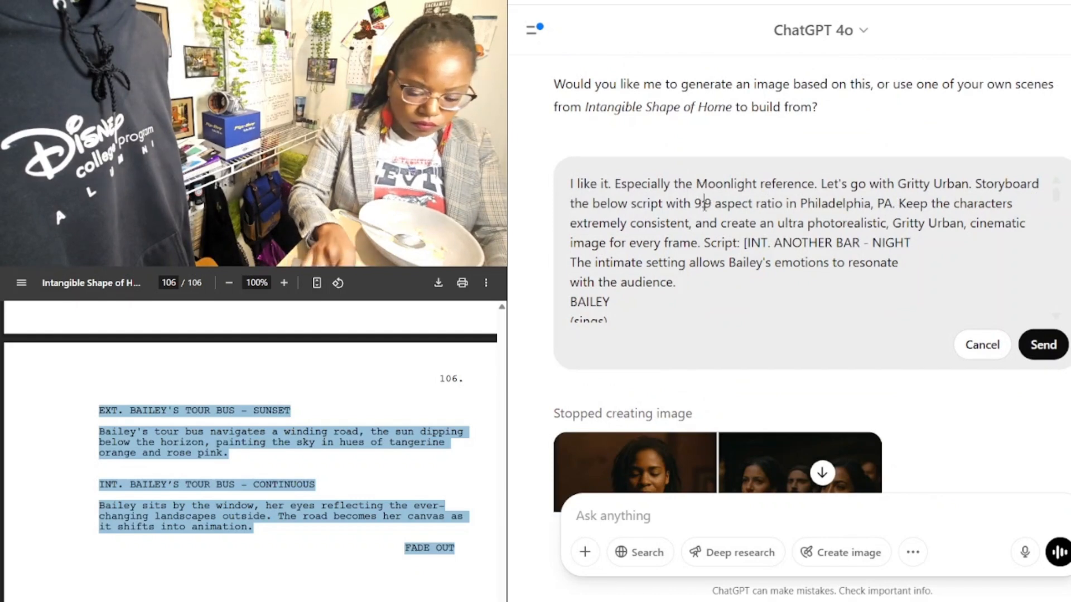
key(Right)
key(Right)
key(BackSpace)
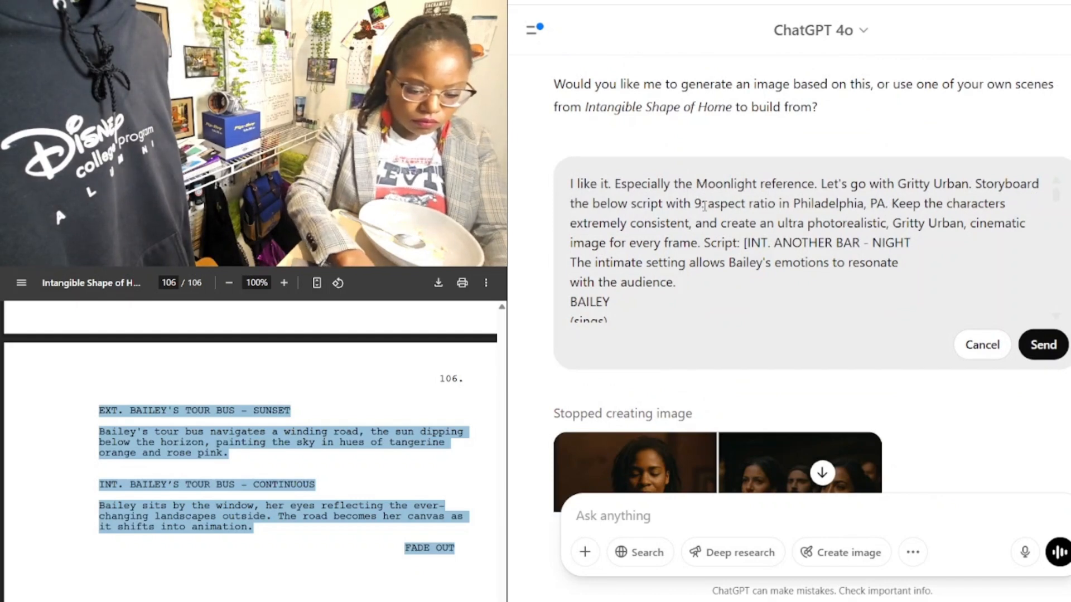
text(16)
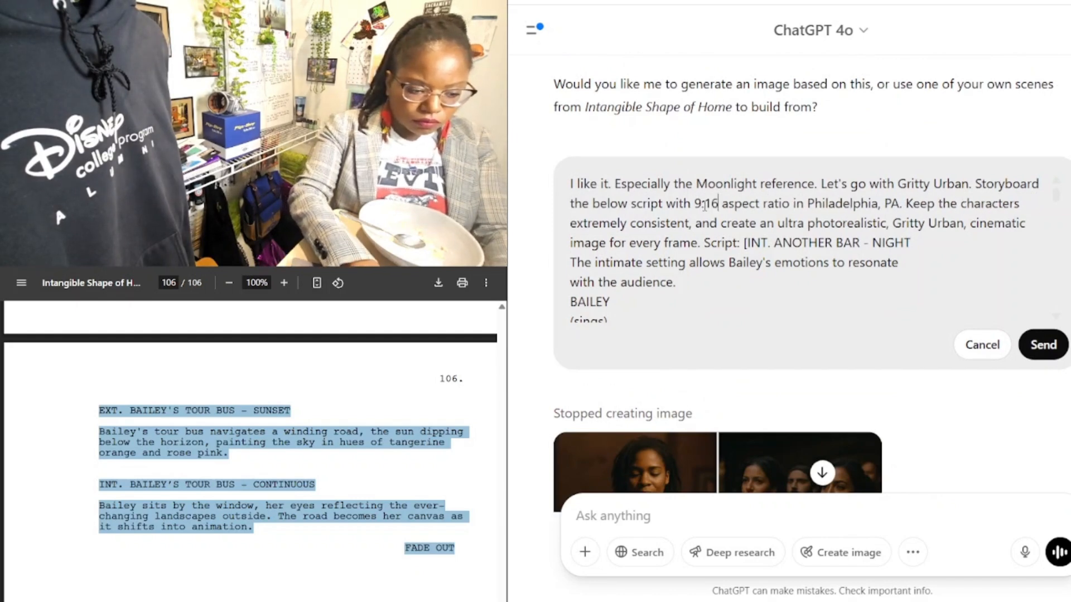
click(1054, 349)
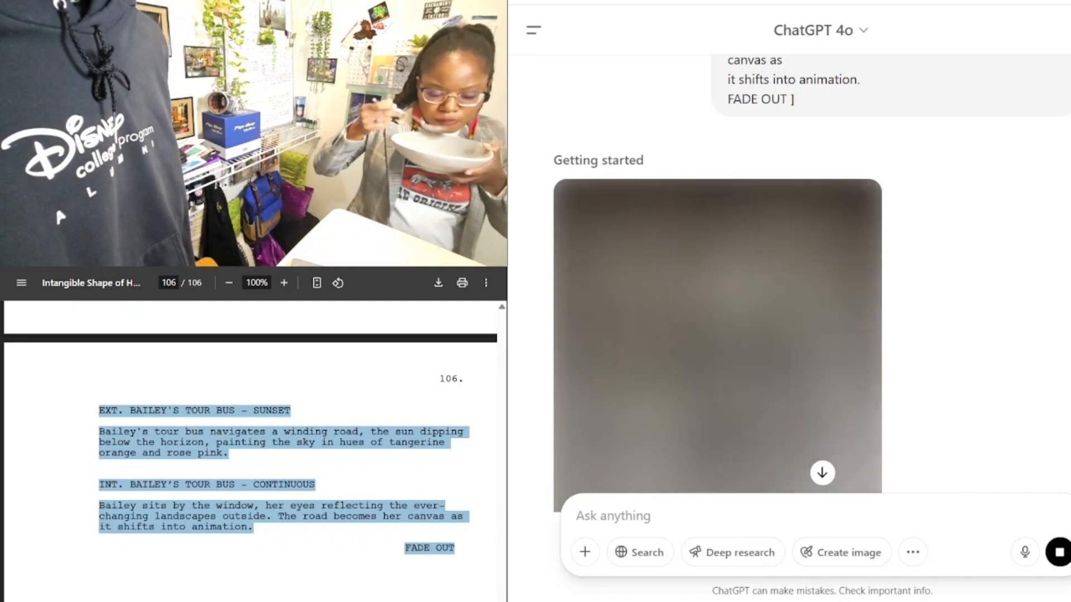
scroll(1014, 195, down, 3)
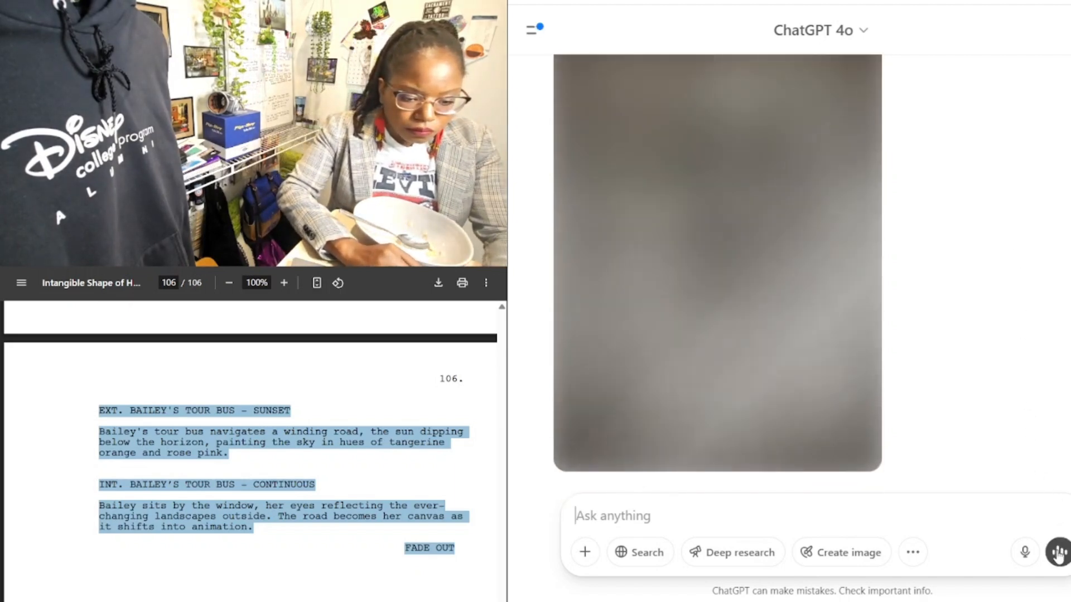
click(1058, 554)
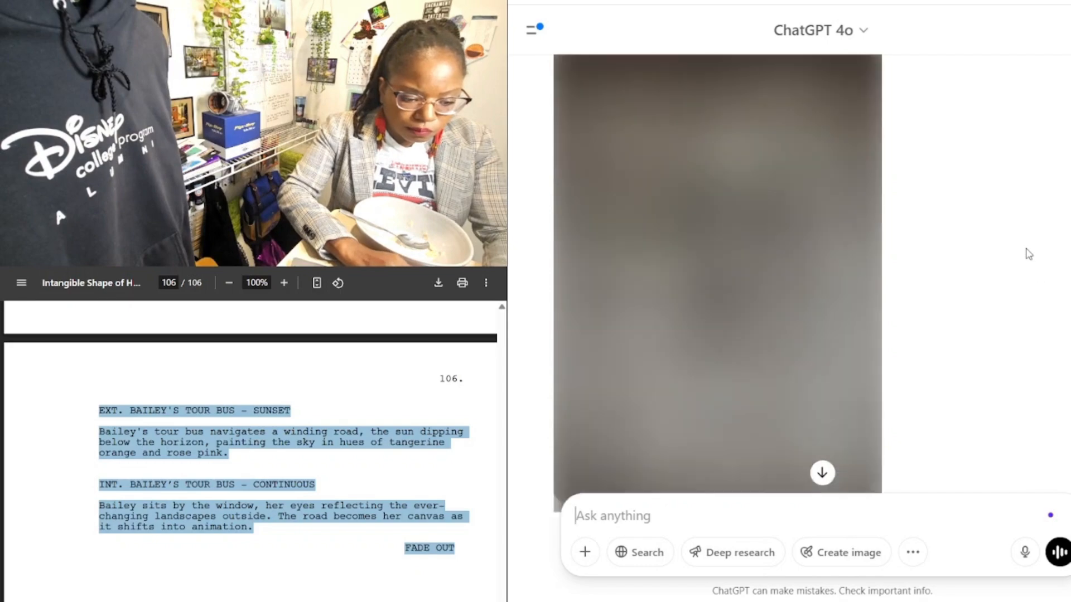
Step: Edit the sent storyboard prompt again and set its aspect ratio to 16:19
scroll(1029, 255, up, 15)
scroll(1027, 248, down, 9)
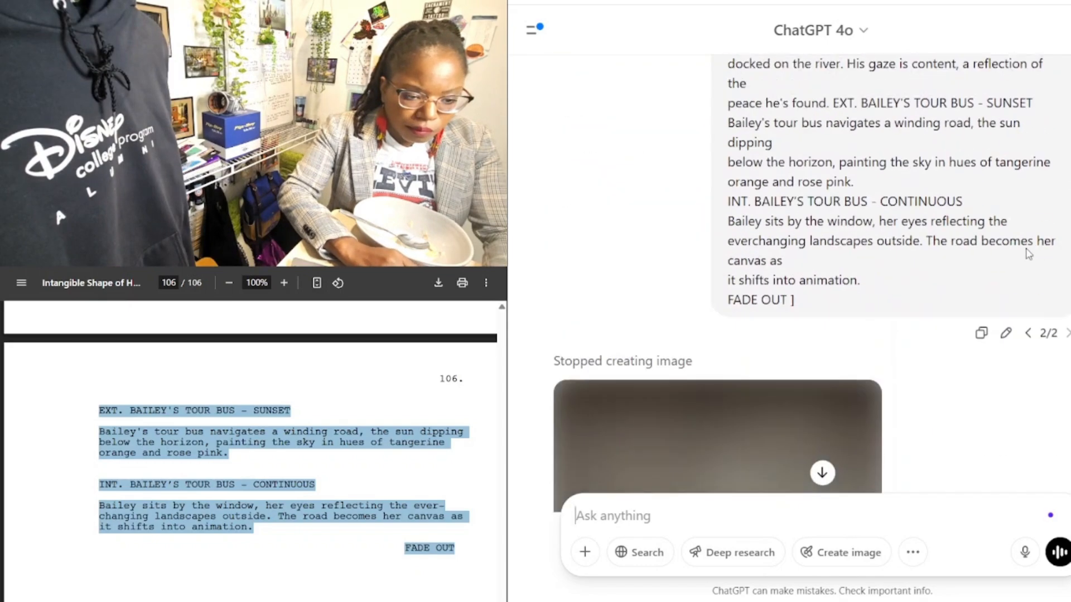
click(1007, 140)
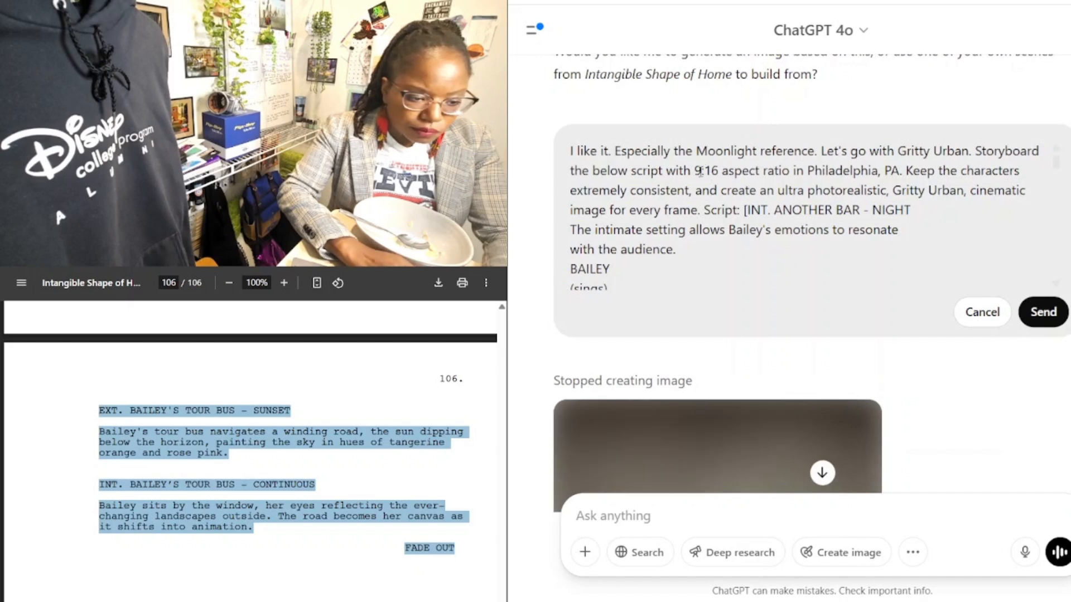
double_click(698, 170)
key(BackSpace)
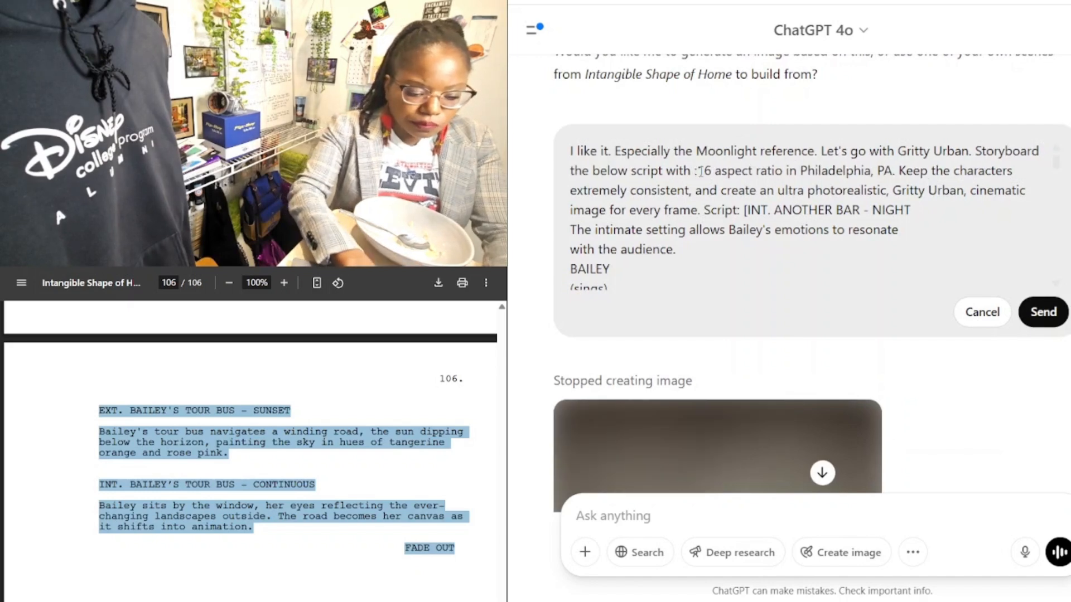
text(16)
key(Right)
key(Right)
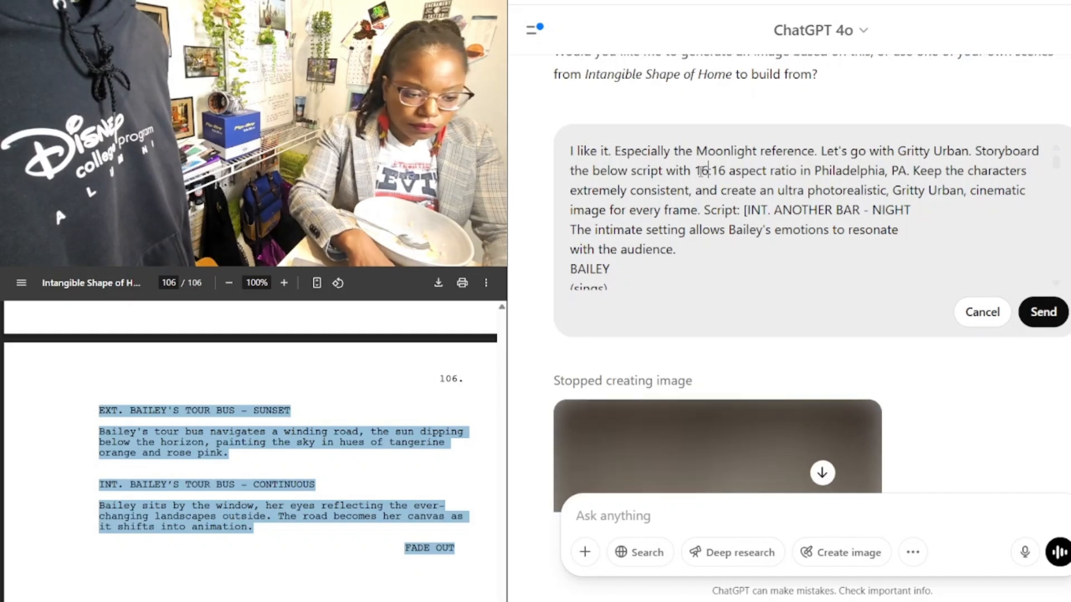
key(BackSpace)
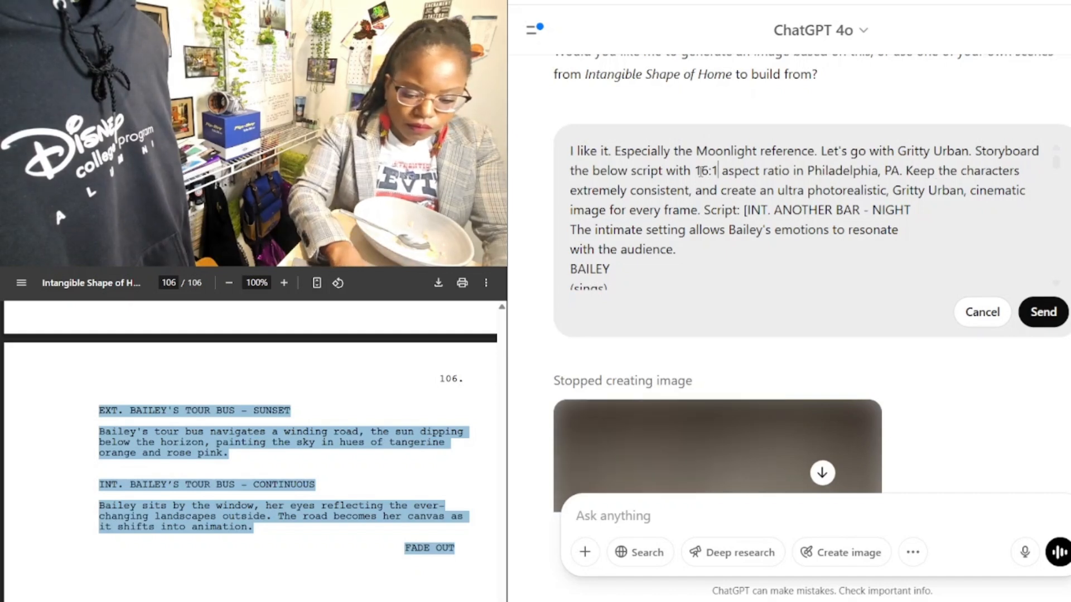
text(9)
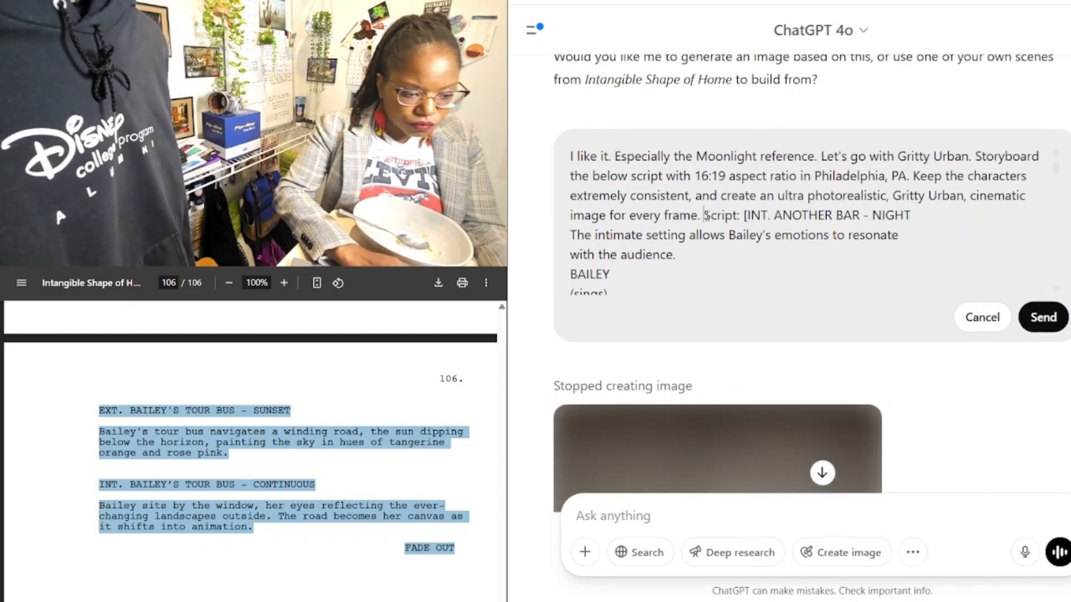
Step: Insert "Please write out each scene depiction before visualizing the scene." ahead of "Script:" in the prompt and resend it
click(706, 210)
text(Please write out each scene depiction )
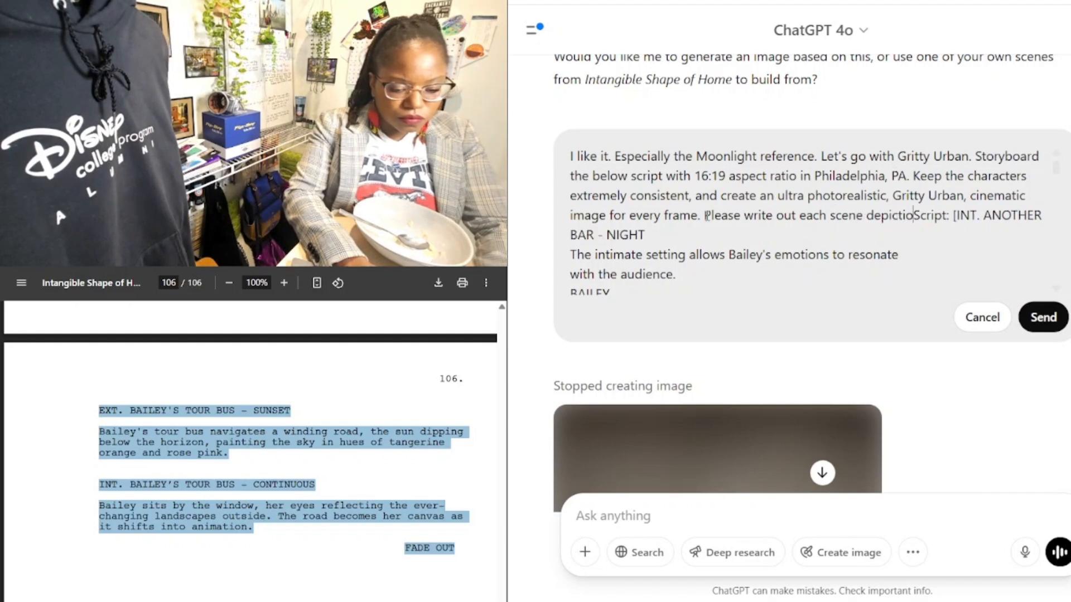
text(before )
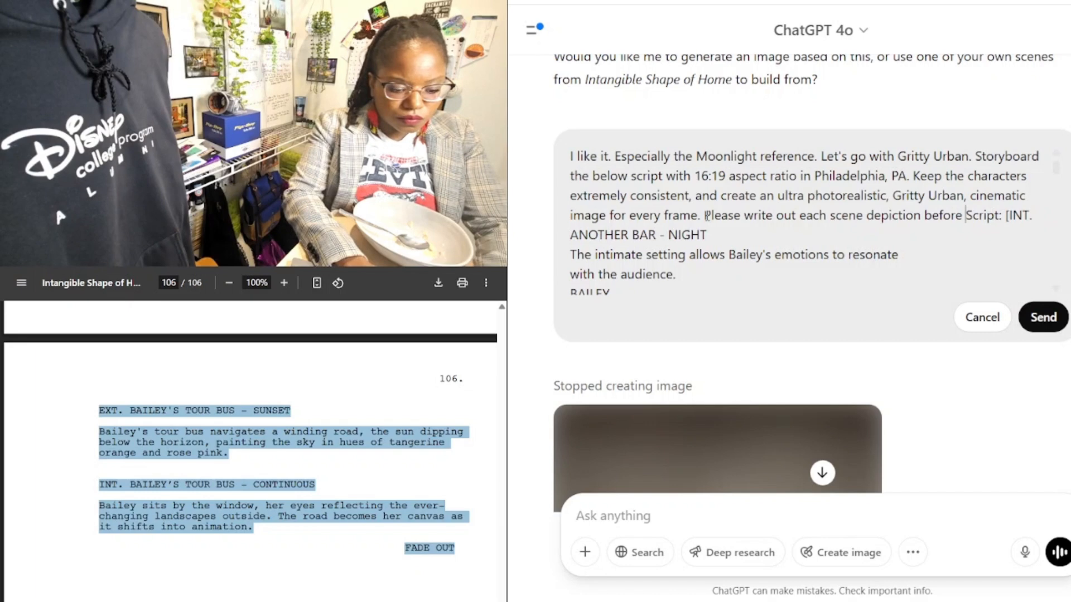
text(visuali)
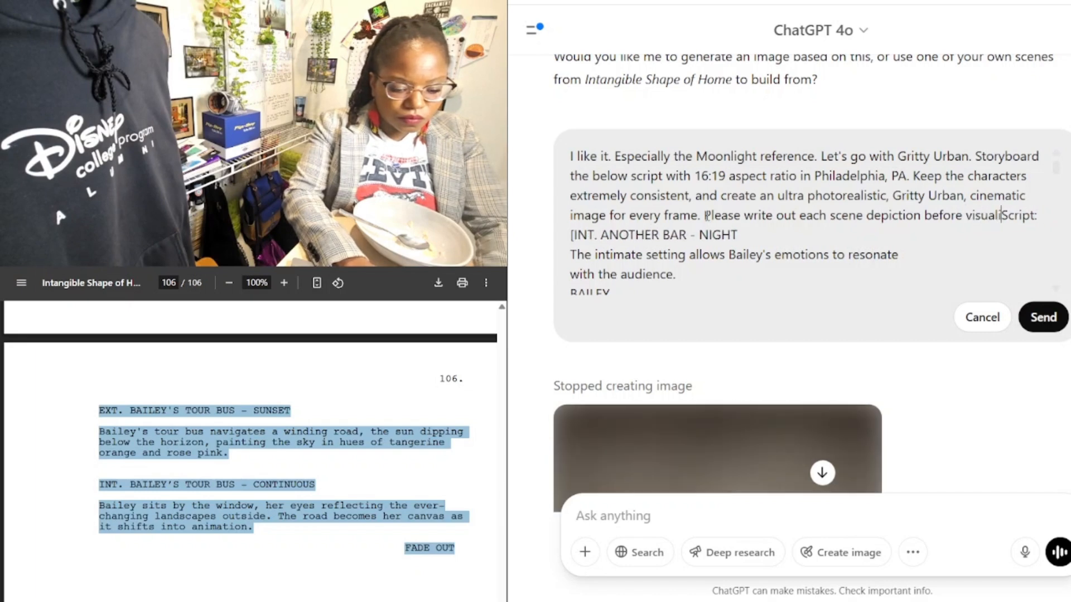
text(zing the sce)
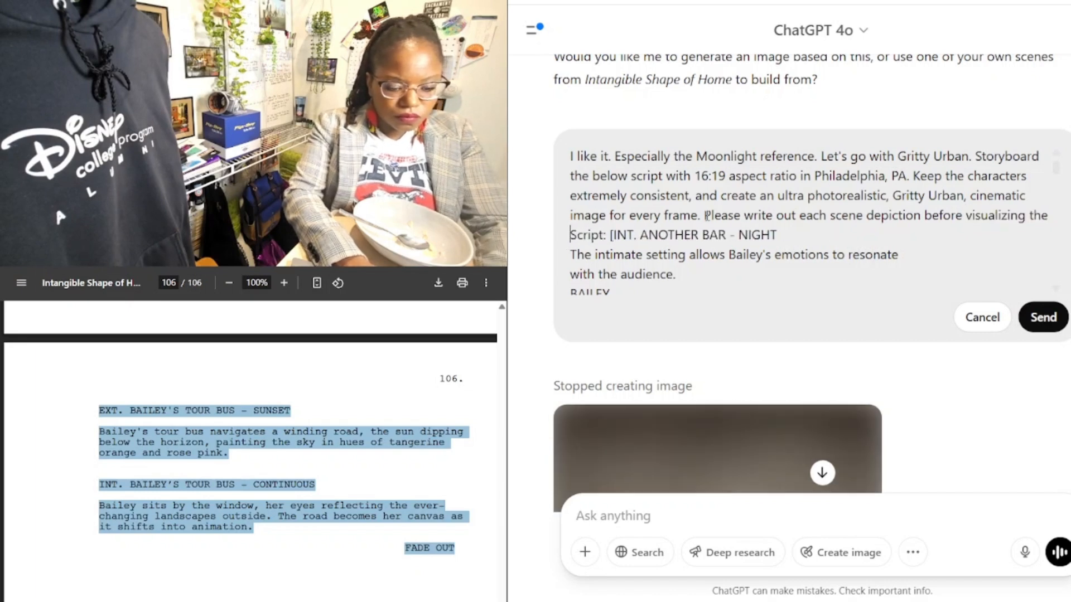
text(ne.)
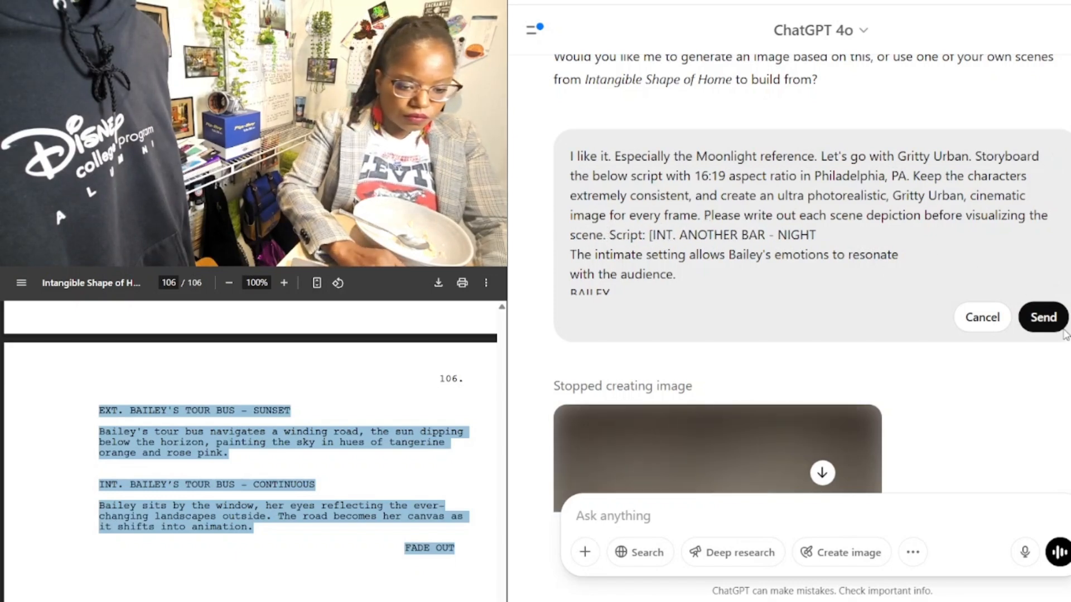
click(1043, 318)
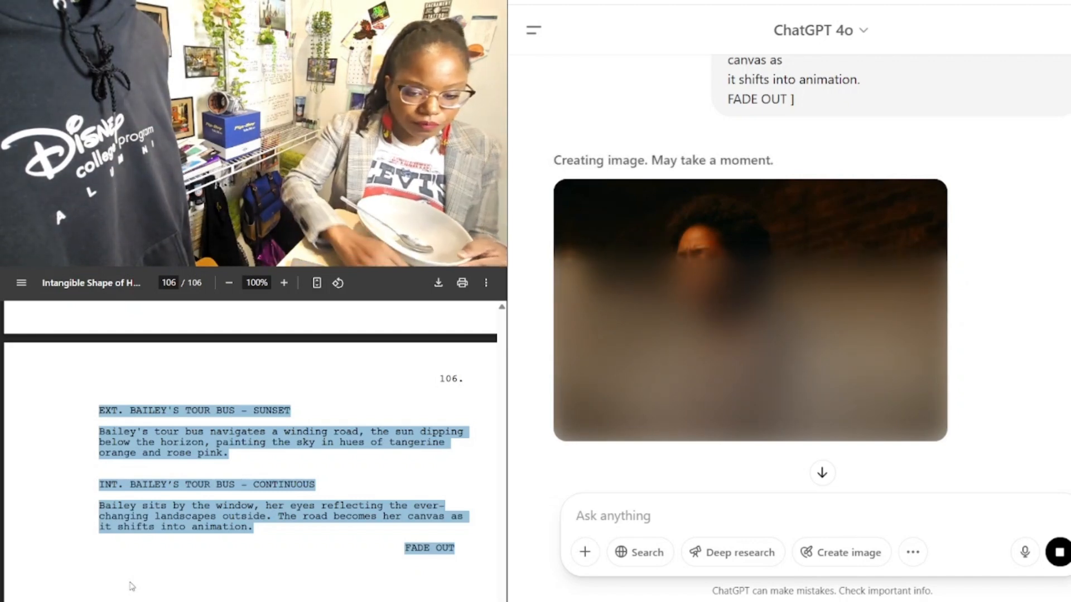
Step: Go back through the script PDF to the "INT. ANOTHER BAR - NIGHT" scene on page 99 for comparison with the image
scroll(222, 516, up, 10)
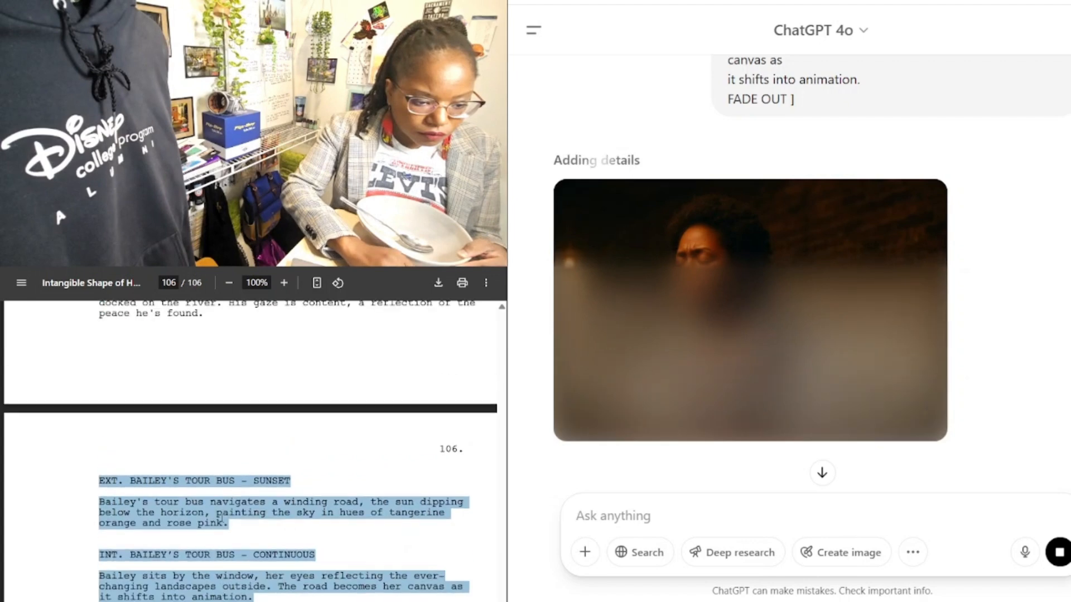
scroll(222, 518, up, 10)
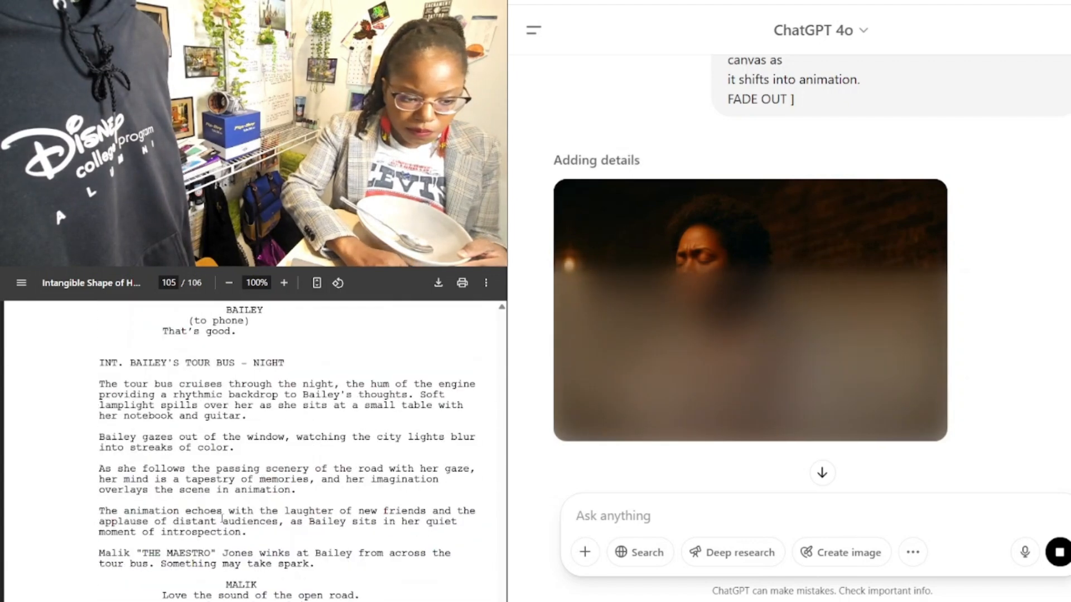
scroll(222, 518, up, 10)
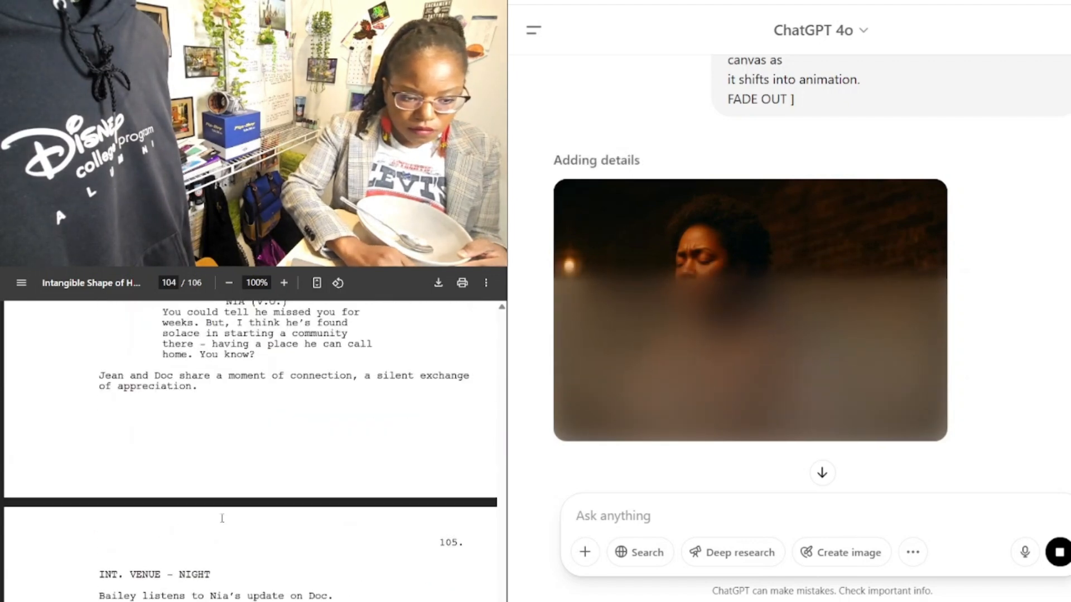
scroll(222, 518, up, 10)
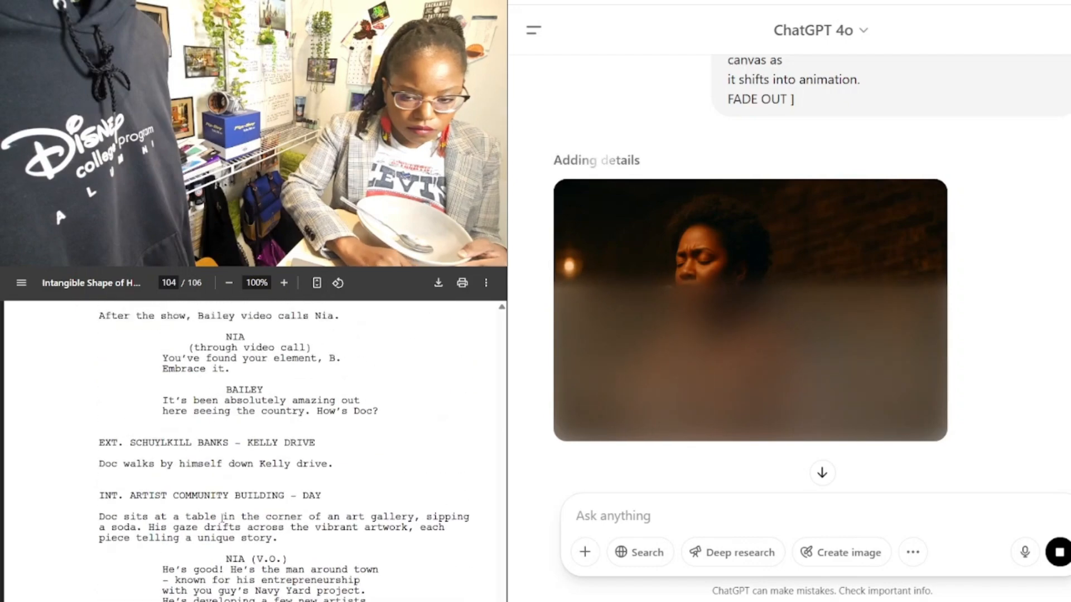
scroll(222, 518, up, 10)
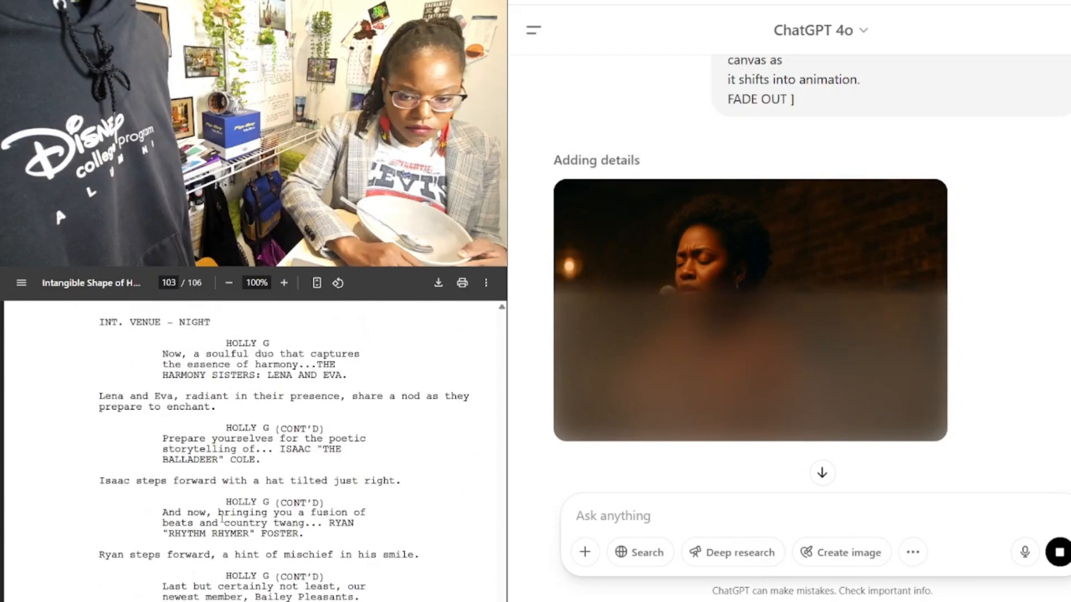
scroll(222, 518, up, 15)
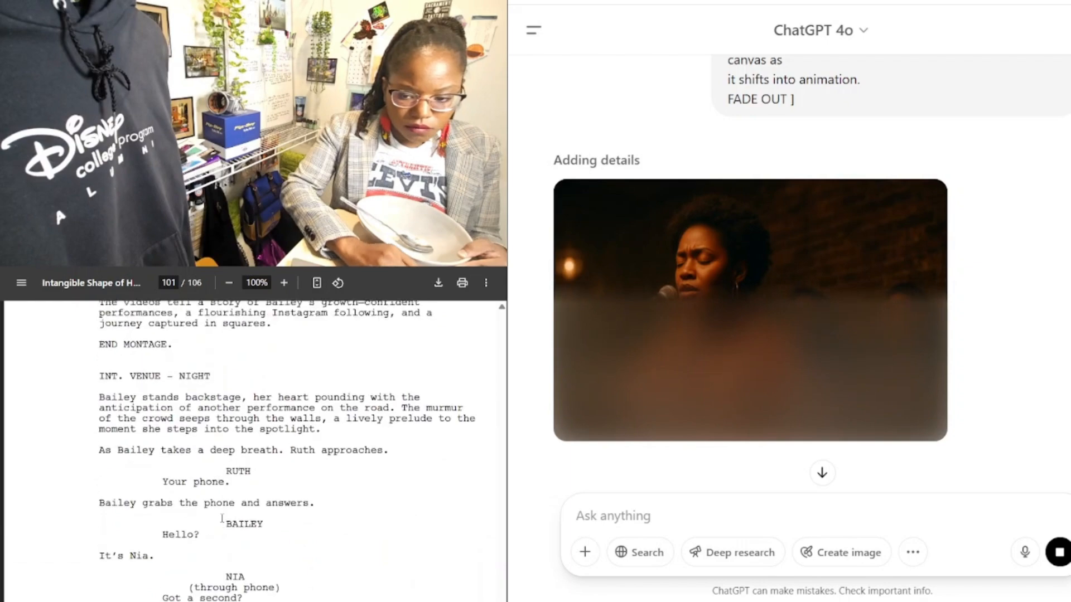
scroll(222, 518, up, 15)
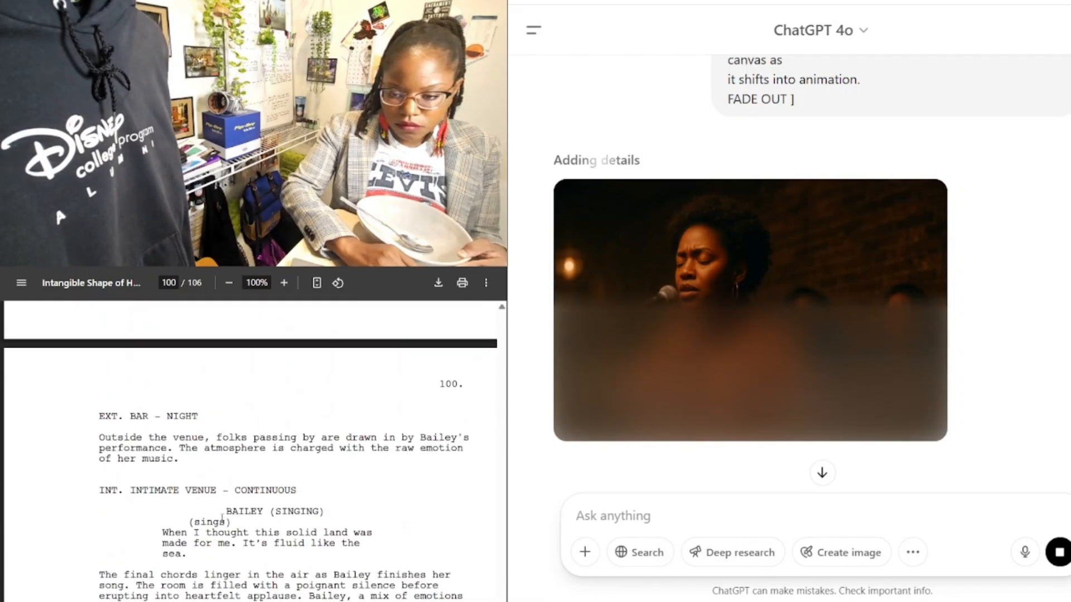
scroll(222, 518, up, 3)
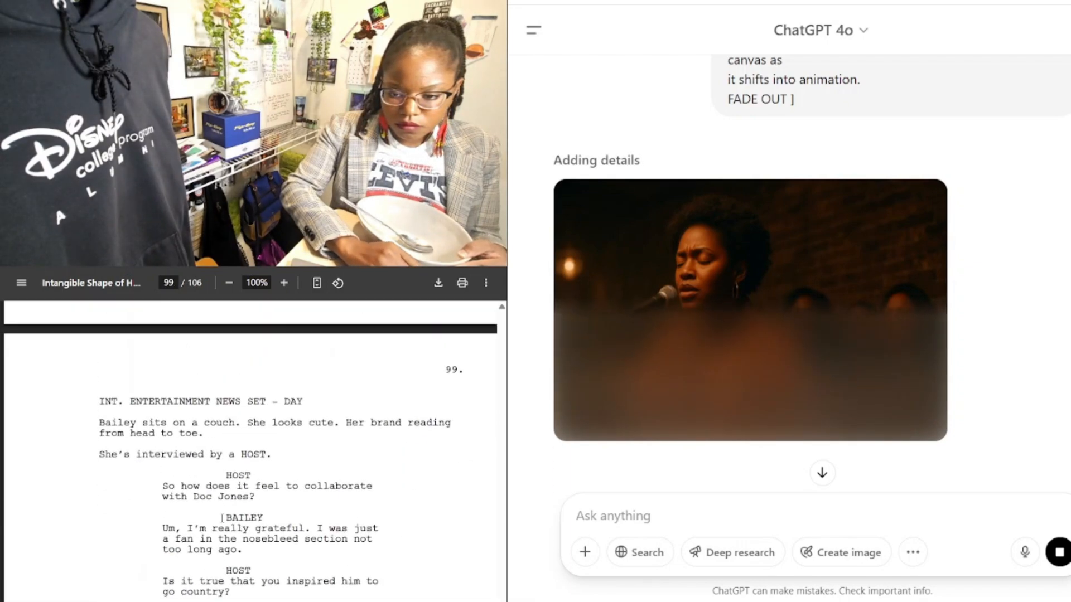
scroll(222, 518, down, 5)
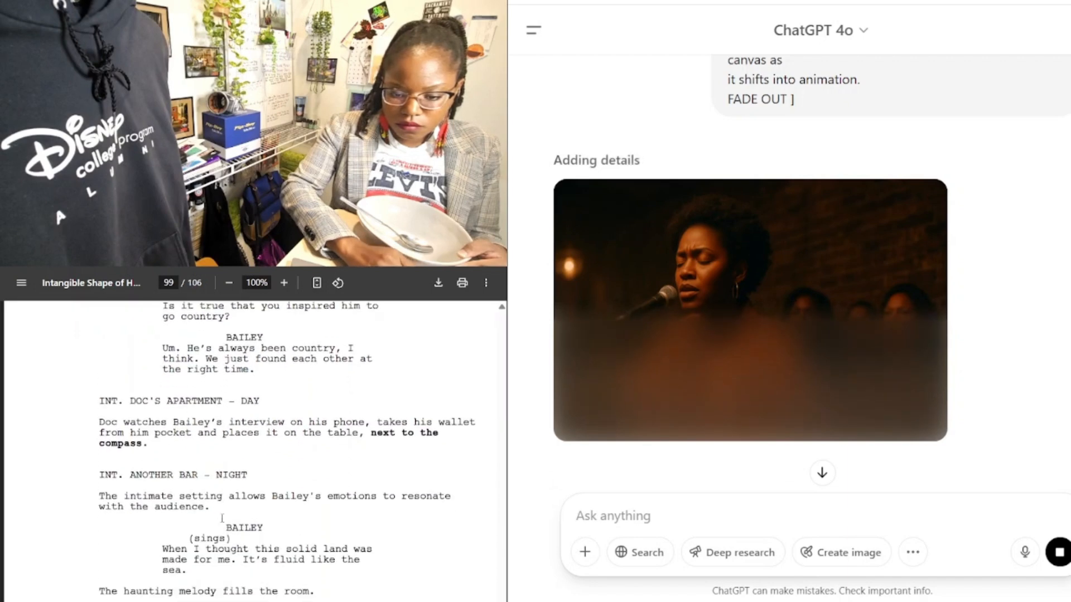
scroll(222, 519, down, 2)
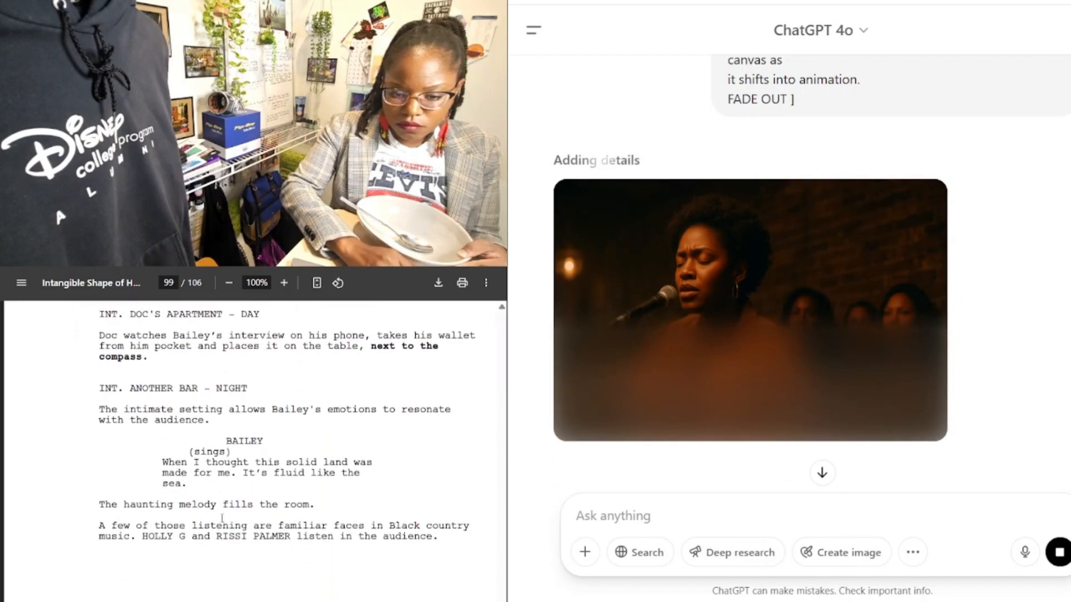
scroll(222, 518, down, 3)
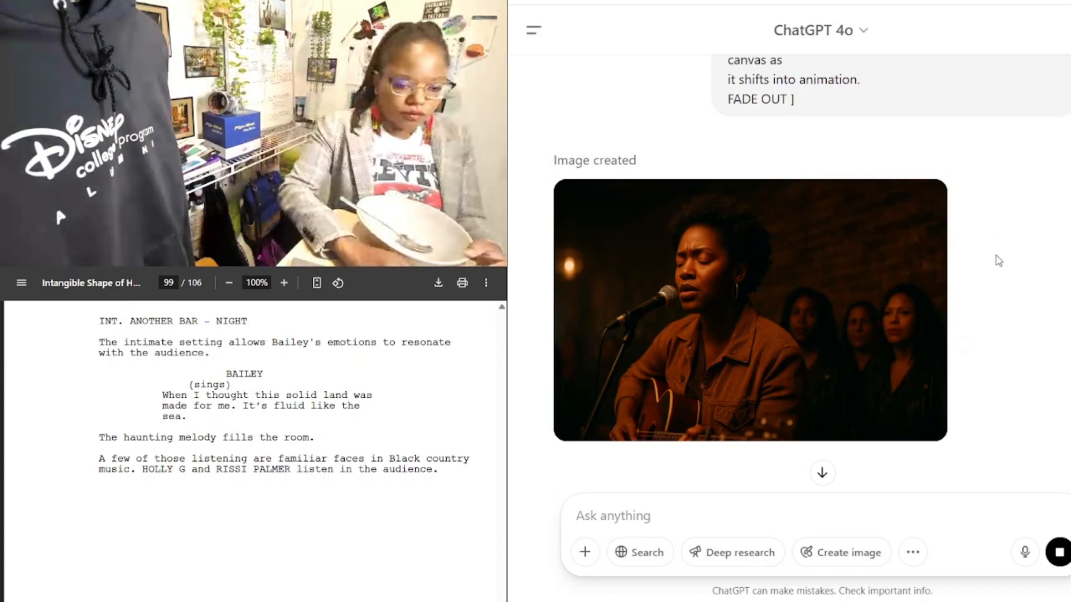
Step: Inspect the finished image of the singer with a guitar and give it a positive rating
scroll(996, 260, down, 2)
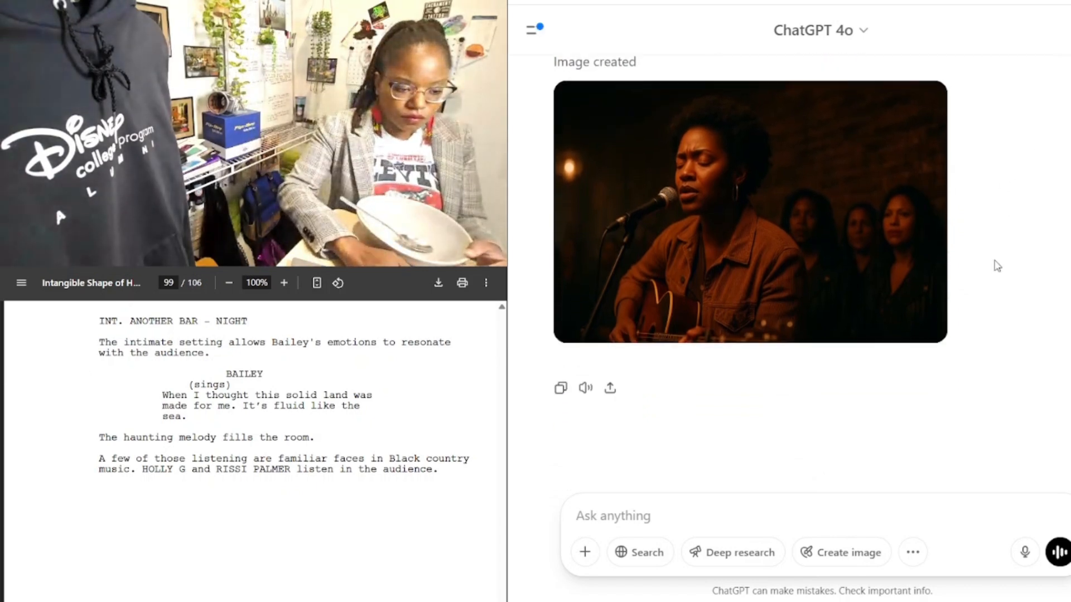
mouse_move(801, 282)
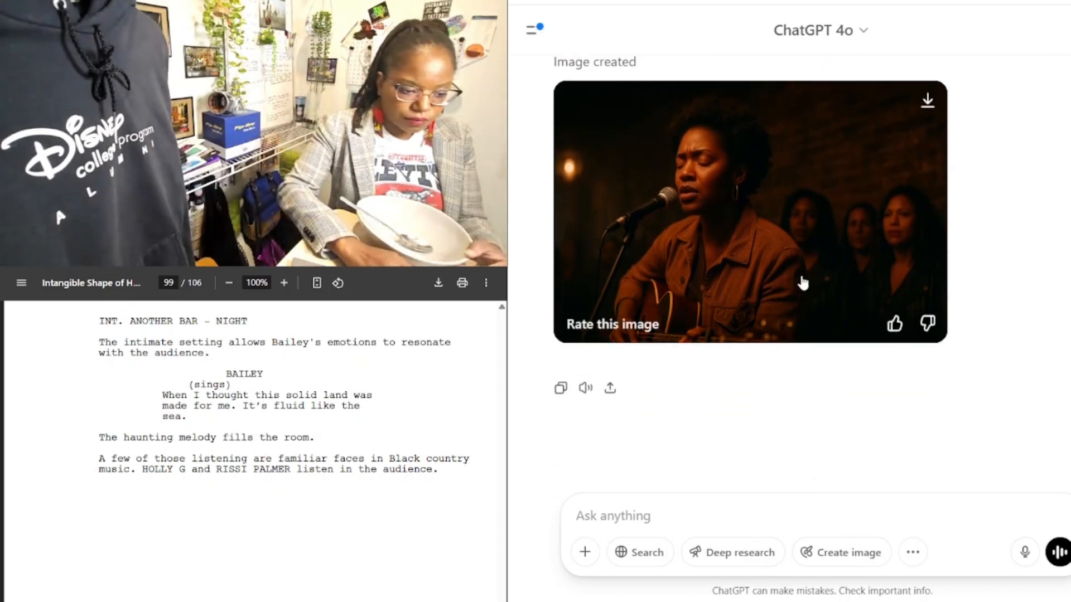
click(895, 329)
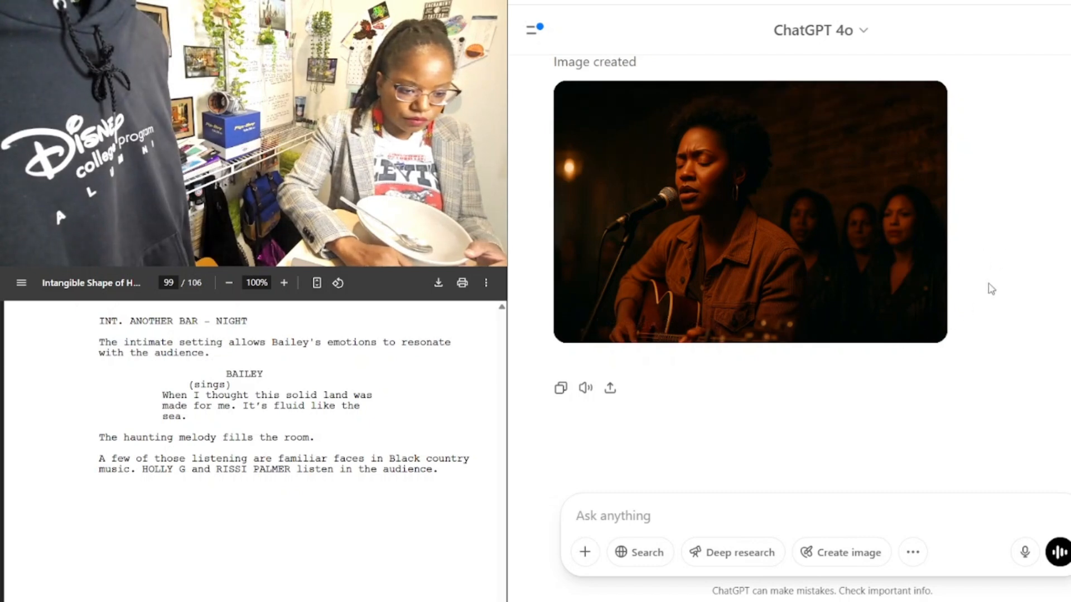
scroll(991, 289, up, 2)
scroll(991, 289, down, 2)
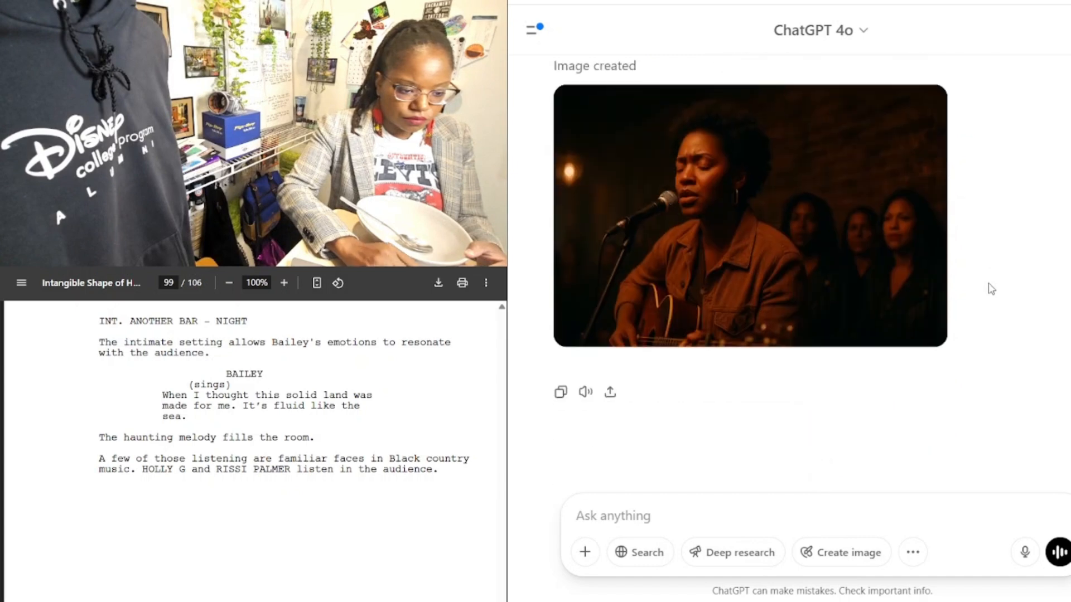
Step: Send the follow-up prompt "please depict the next scene" in the storyboard chat
mouse_move(912, 166)
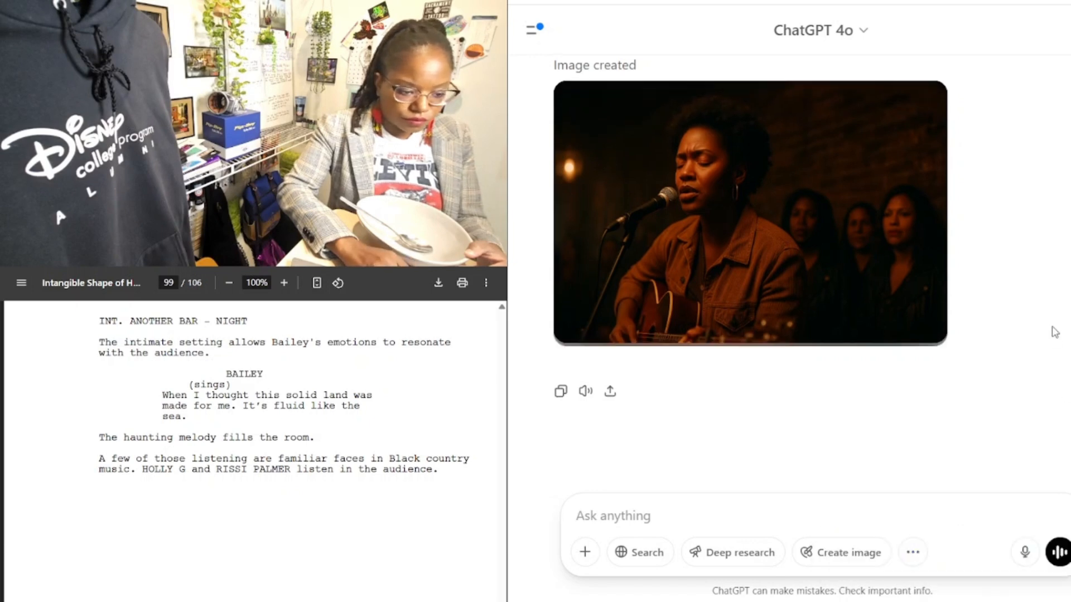
scroll(1054, 332, up, 3)
scroll(1055, 331, down, 3)
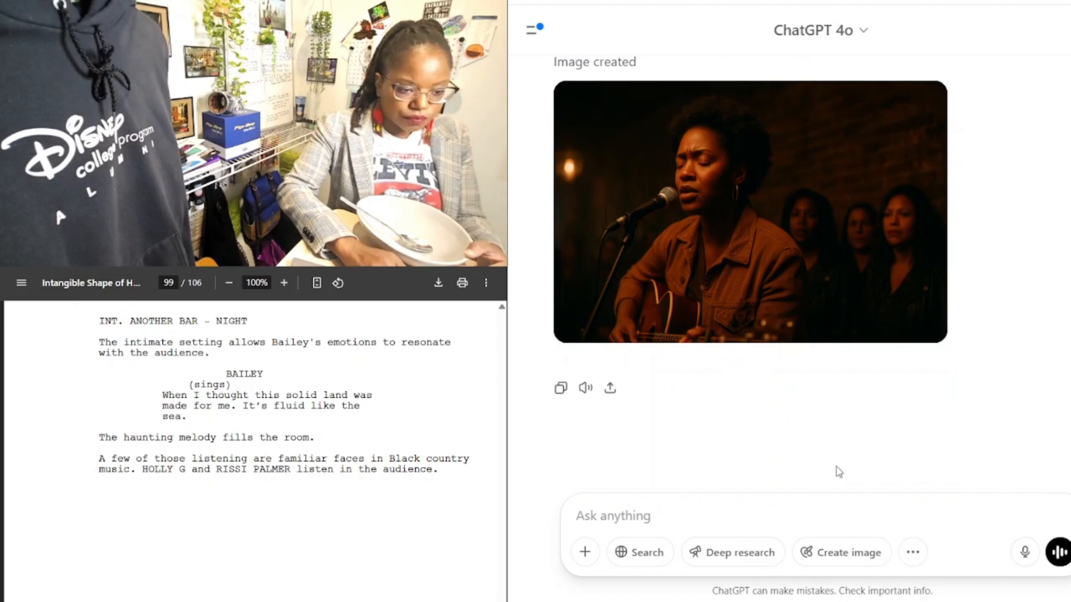
text(pl)
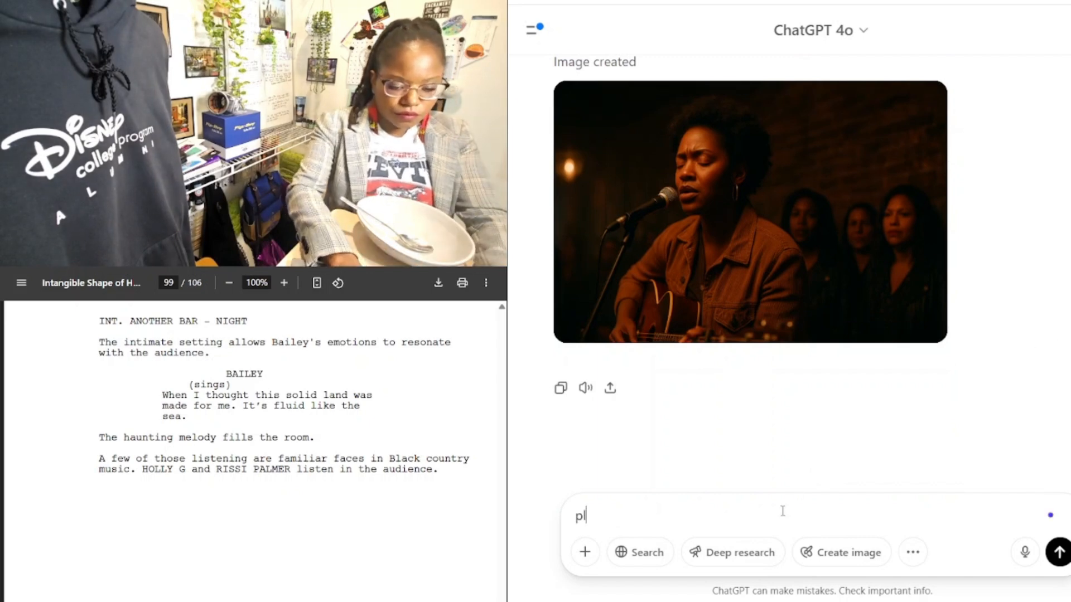
text(ease d)
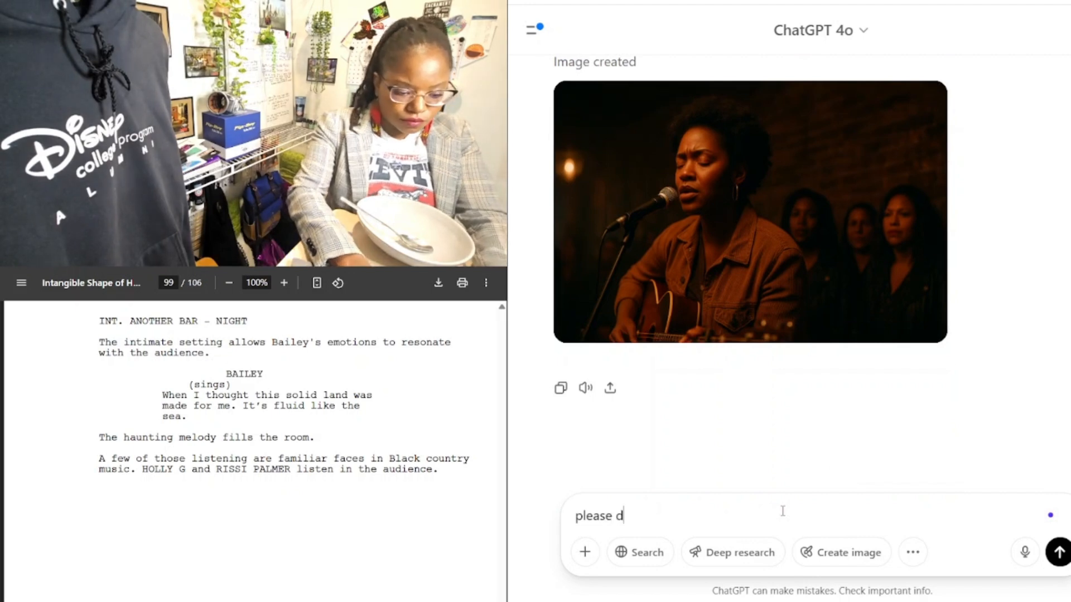
text(epict the n)
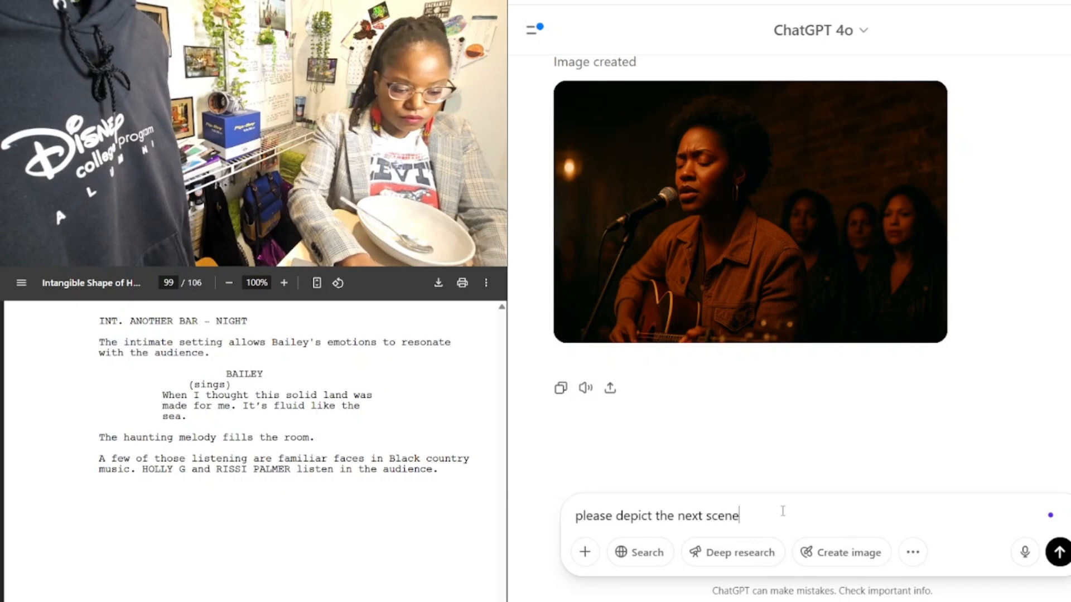
text(ext scene)
key(shift+Return)
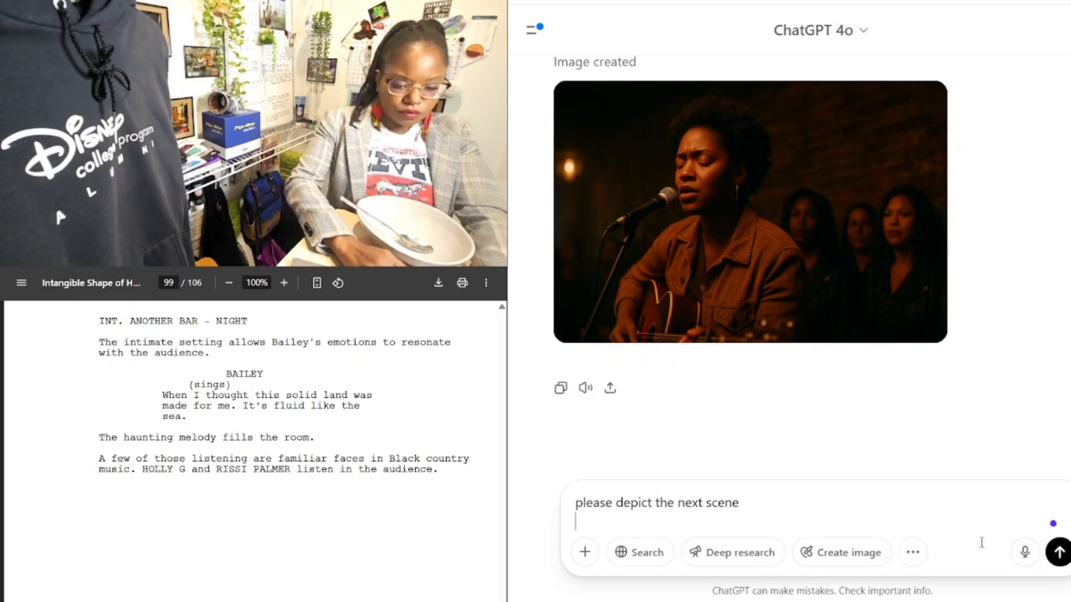
click(1057, 553)
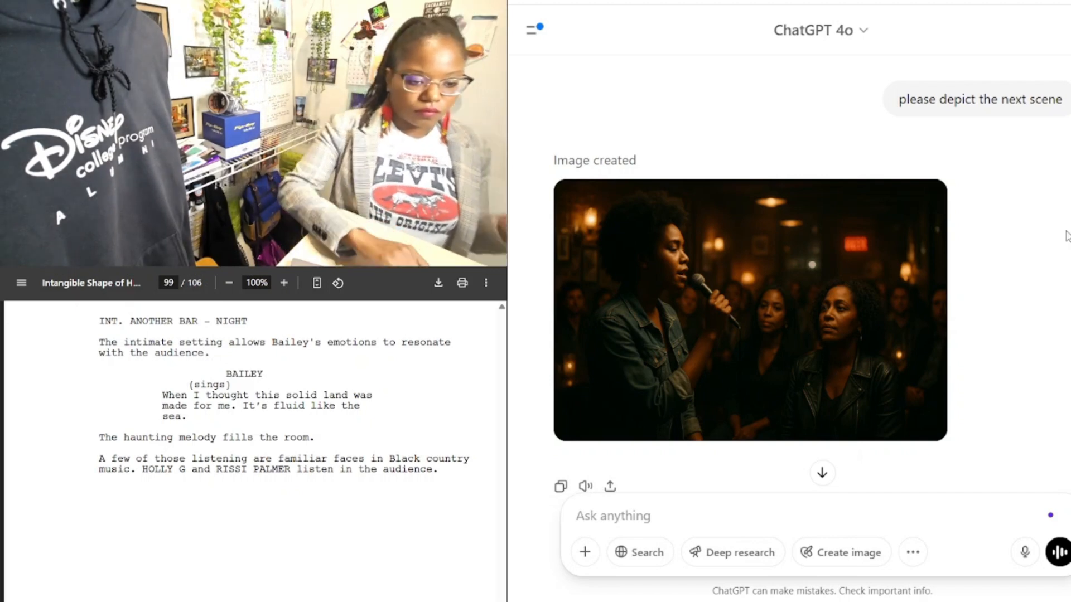
Step: Download the new image of the singer holding a microphone before two seated women in the bar
scroll(1066, 237, down, 2)
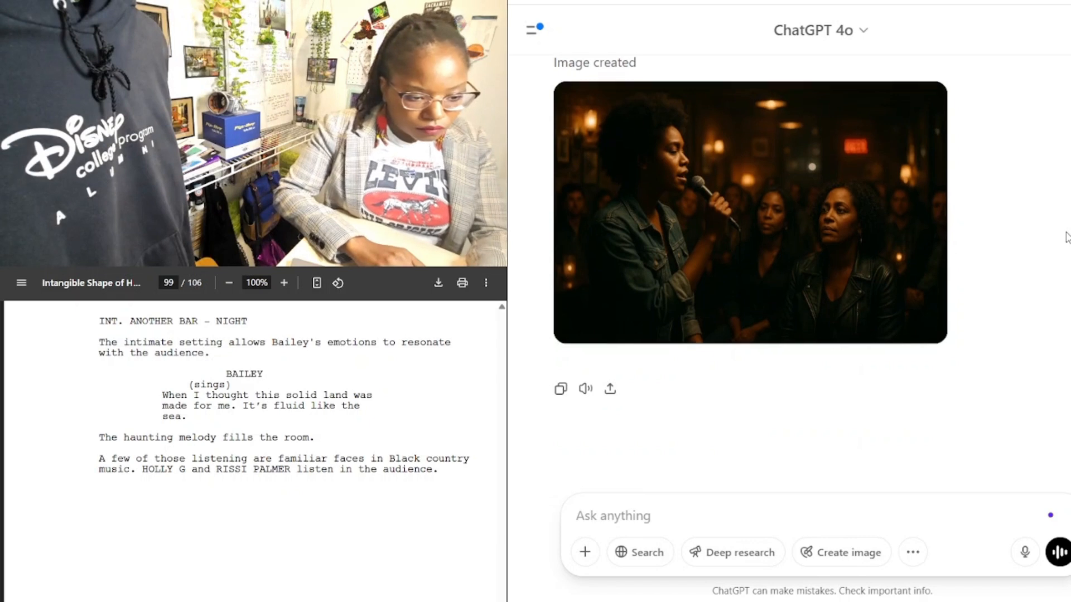
mouse_move(922, 99)
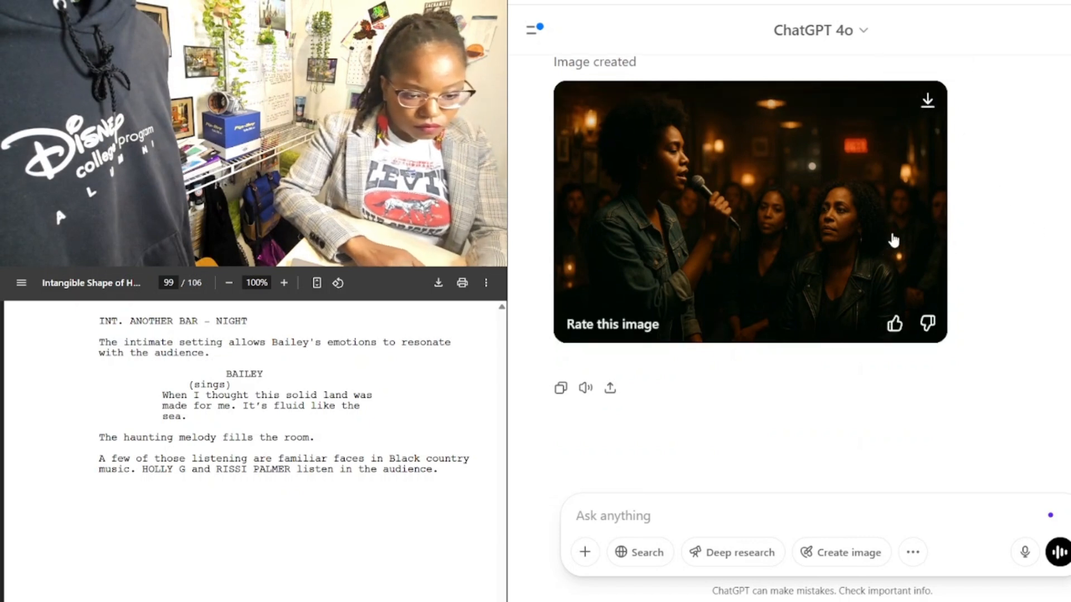
click(927, 106)
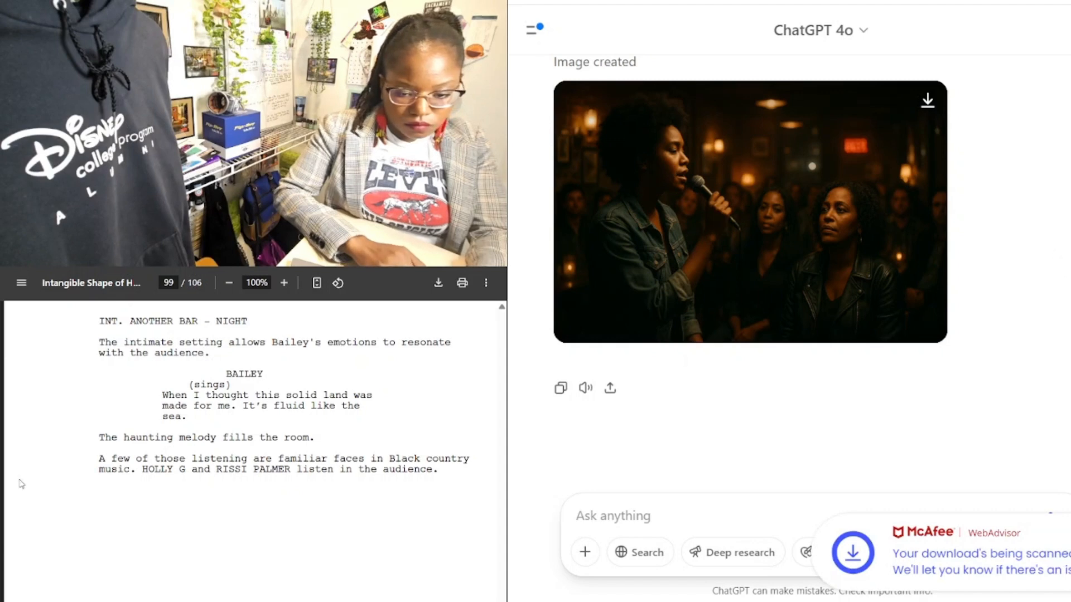
Step: Advance the script to "EXT. BAR - NIGHT" on page 100 and send "please depict the next scene" again
scroll(102, 492, down, 5)
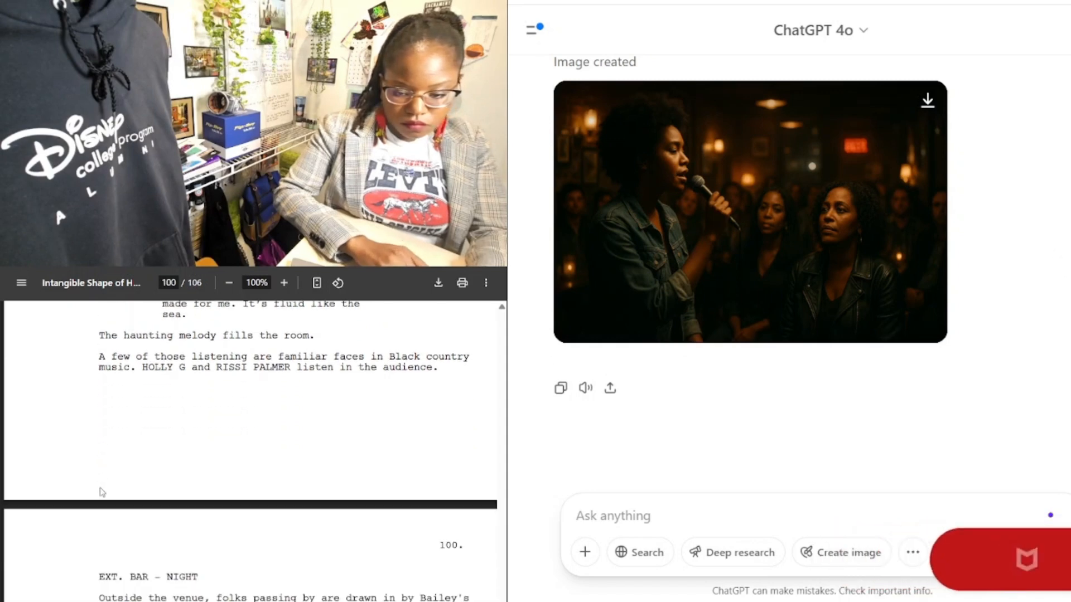
scroll(102, 492, down, 3)
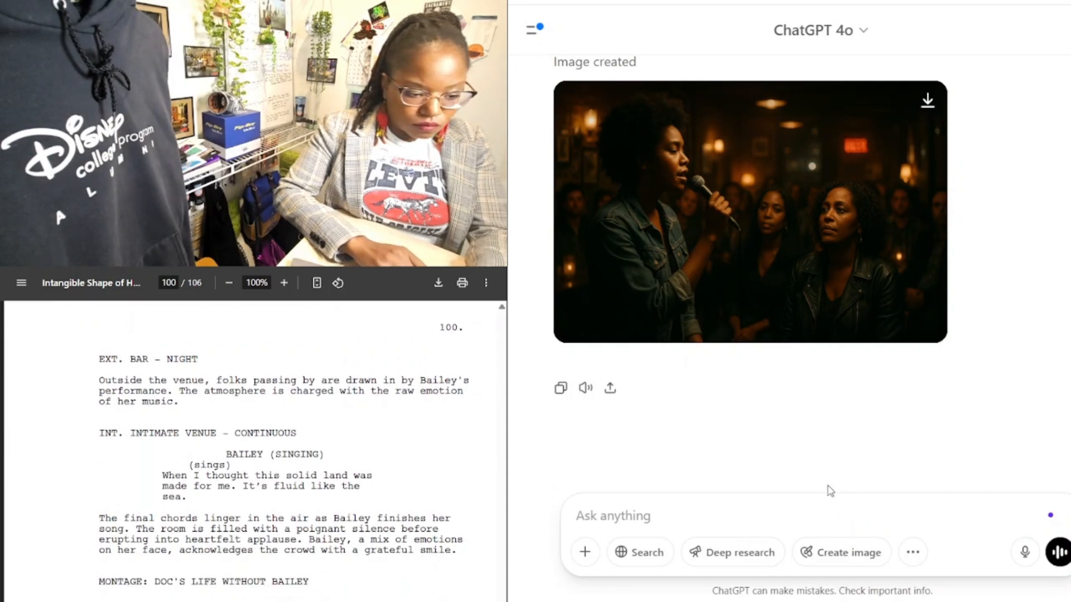
click(794, 513)
text(pl)
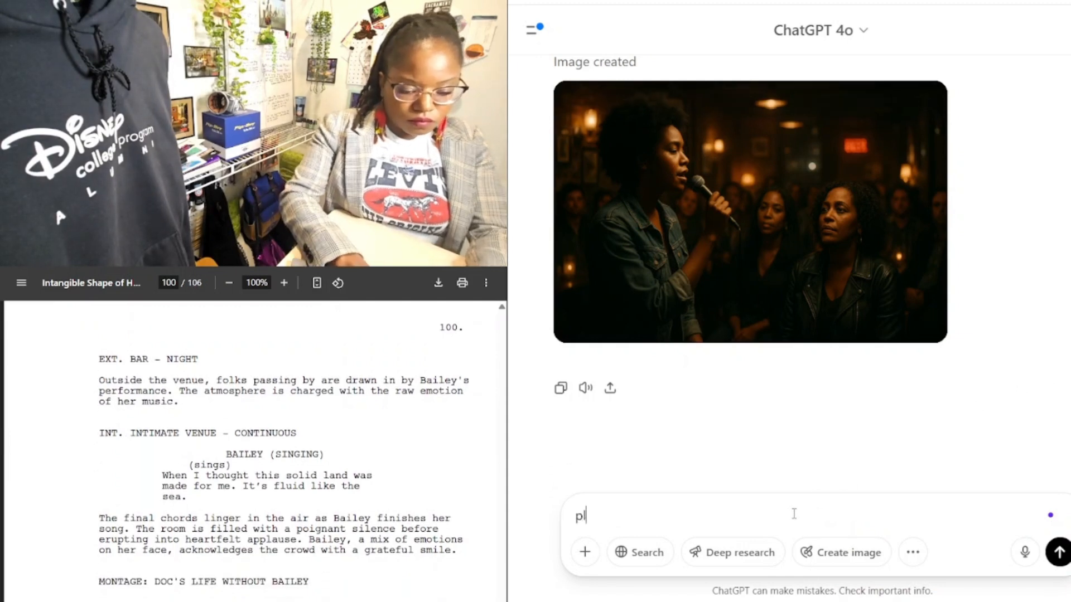
text(ease depi)
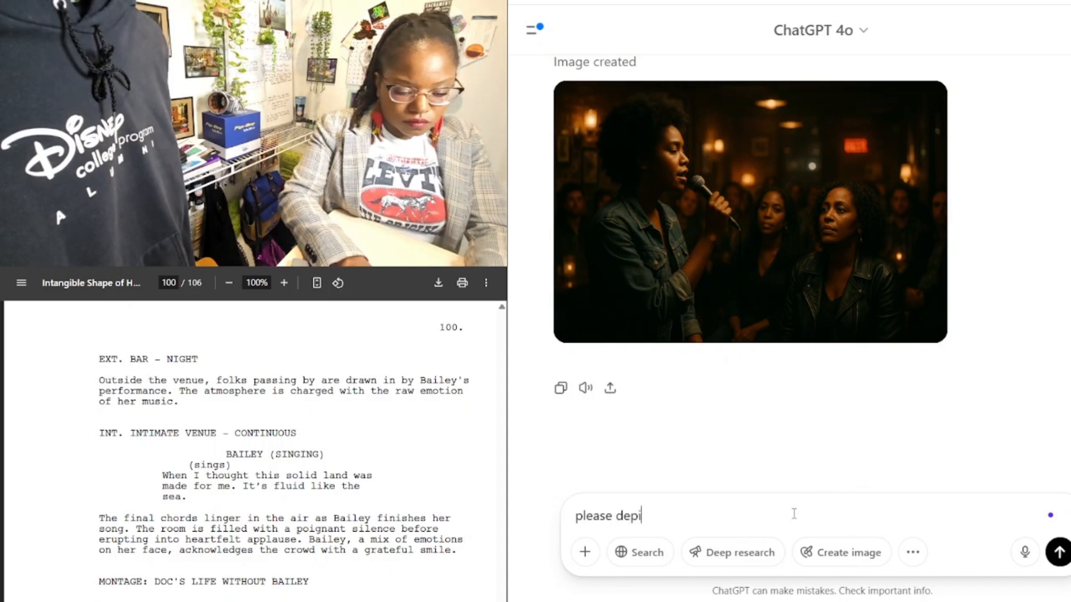
text(ct the ne)
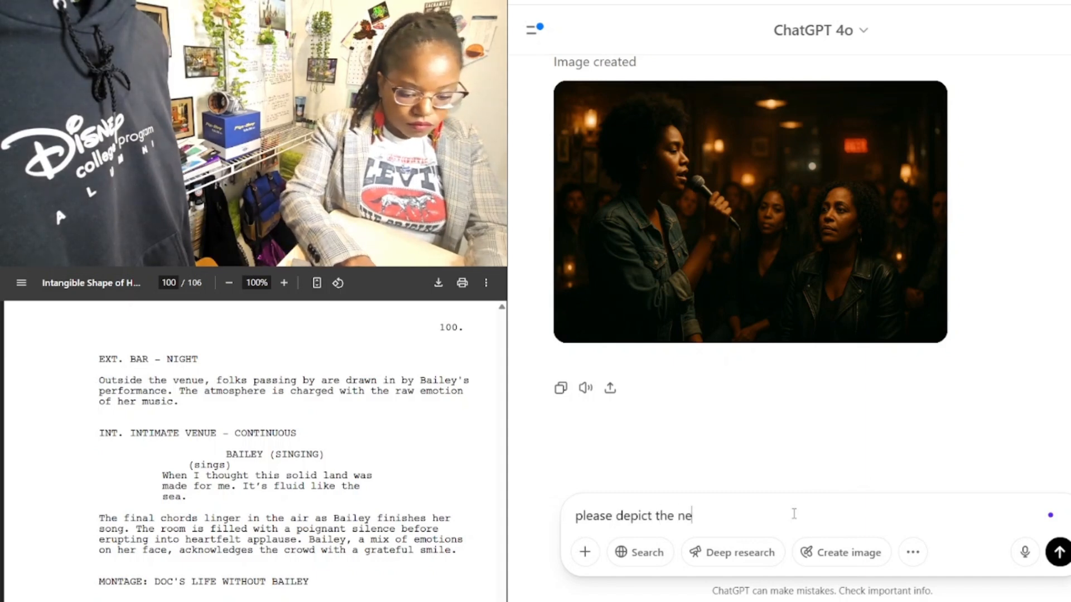
text(xt scen)
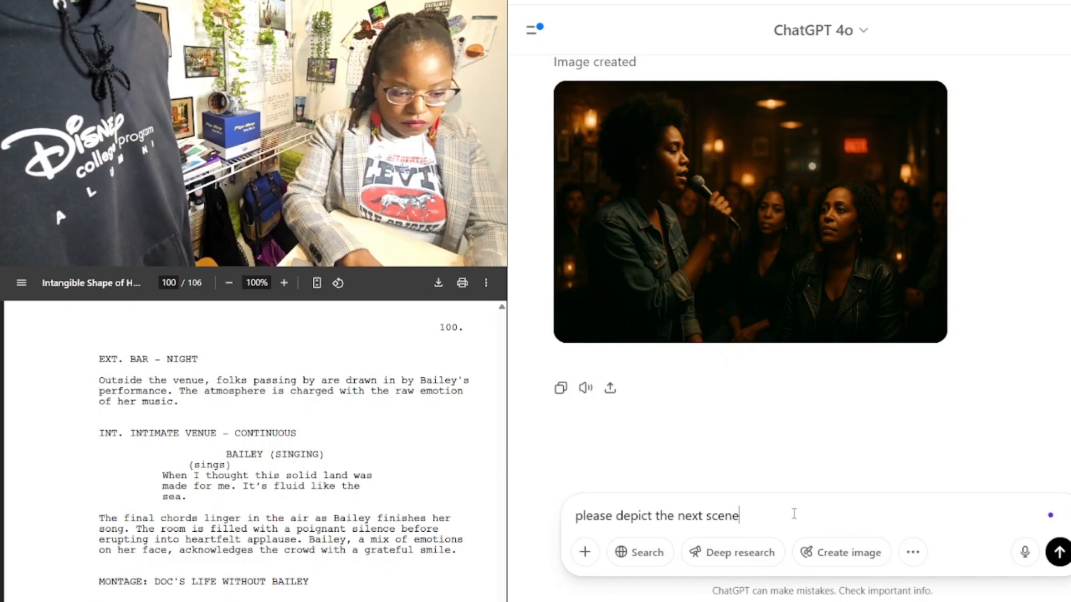
text(e)
key(shift+Return)
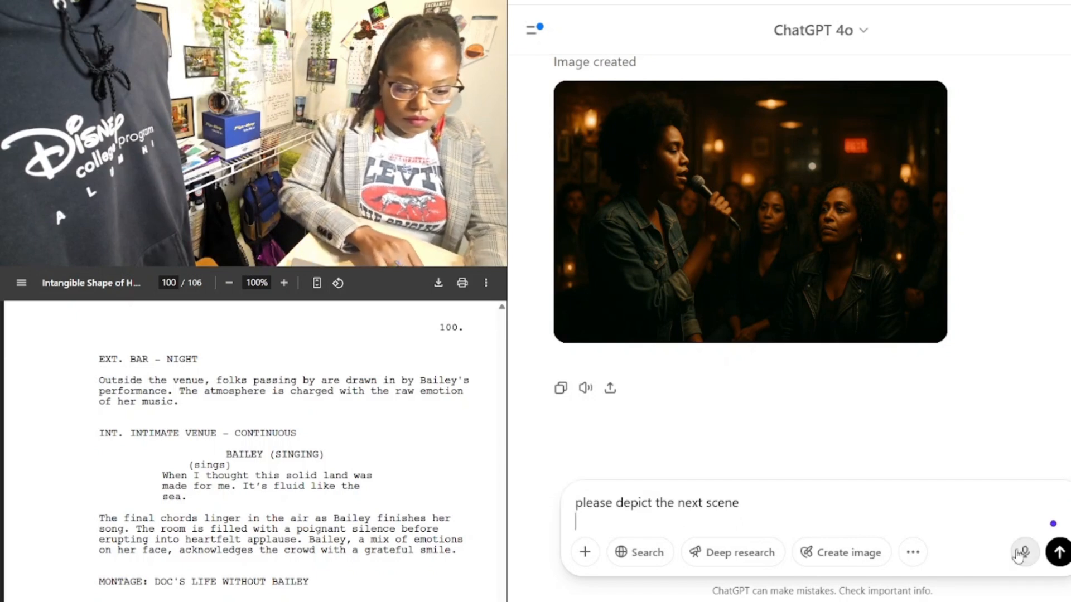
click(1059, 553)
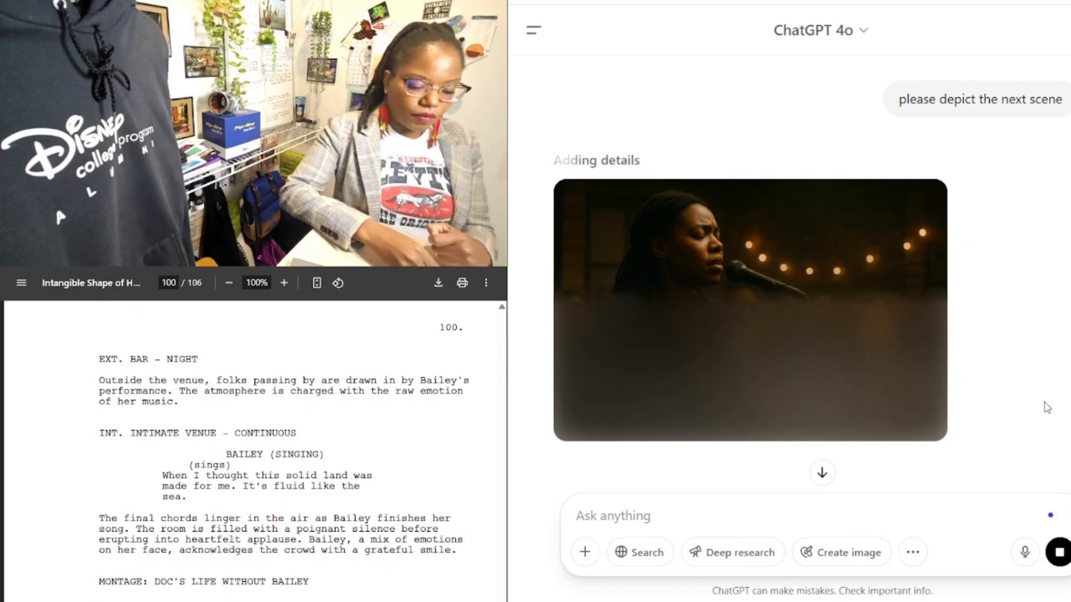
Step: Download the finished image of the singer playing guitar in front of string lights
scroll(1032, 324, down, 1)
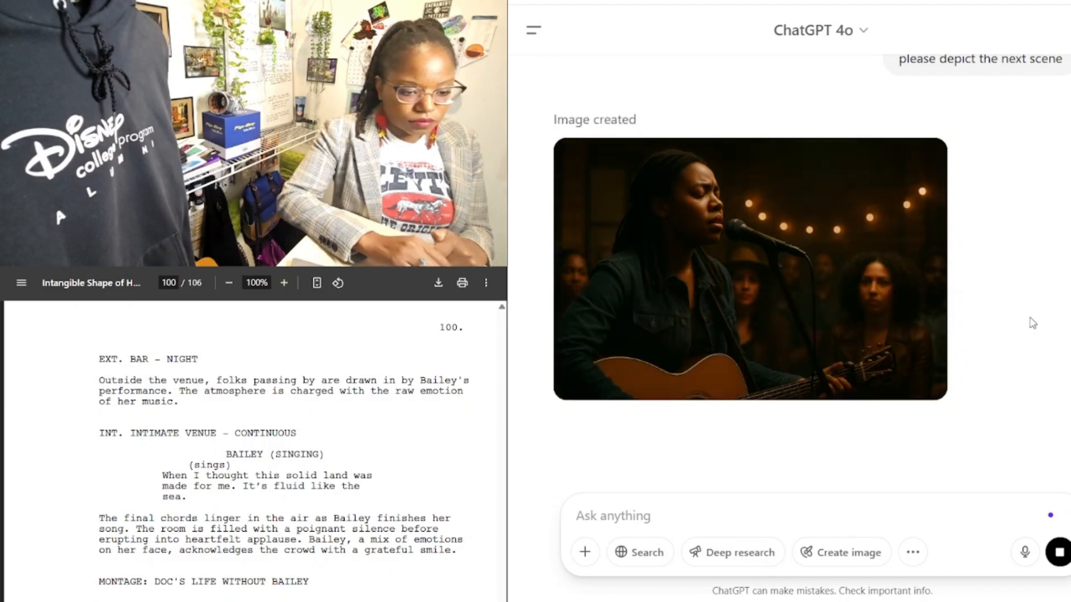
mouse_move(898, 240)
click(928, 164)
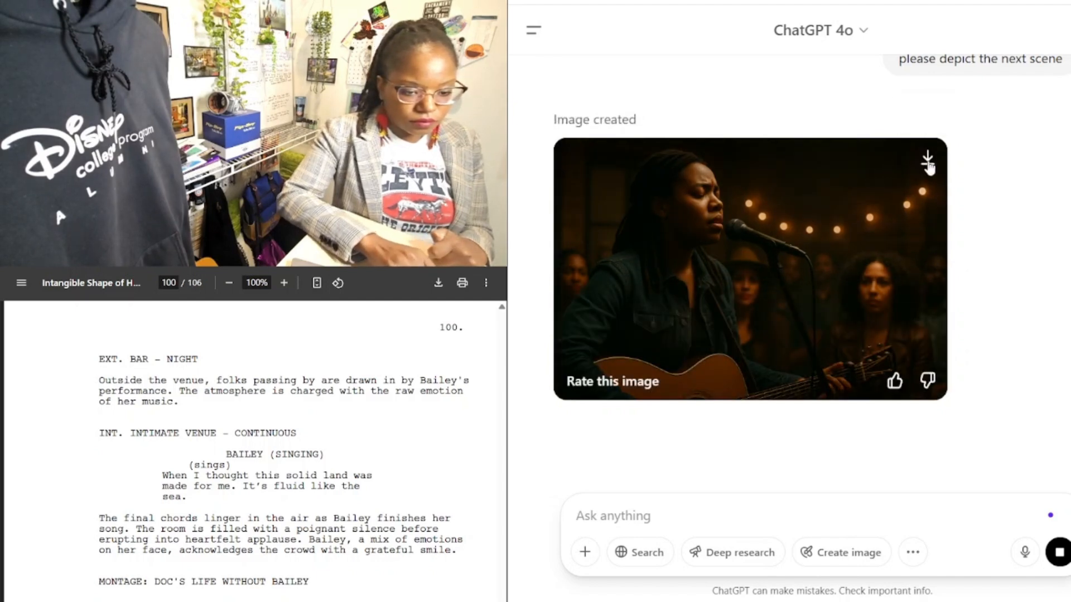
Step: Send a prompt reading "please depict:" followed by the full "EXT. BAR - NIGHT" passage copied from page 100 of the script
scroll(1003, 224, down, 1)
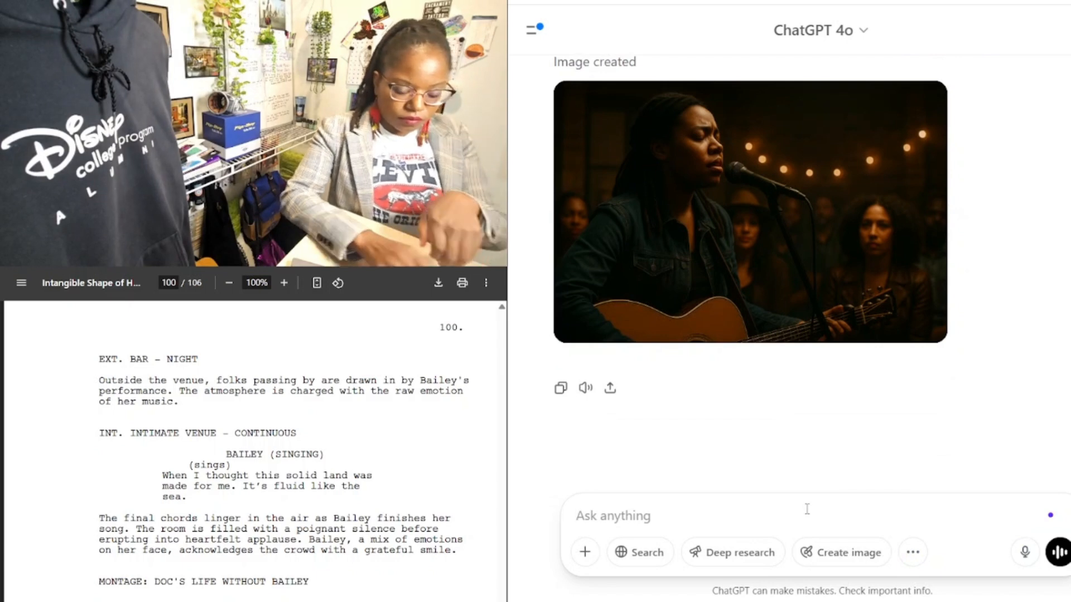
text(please)
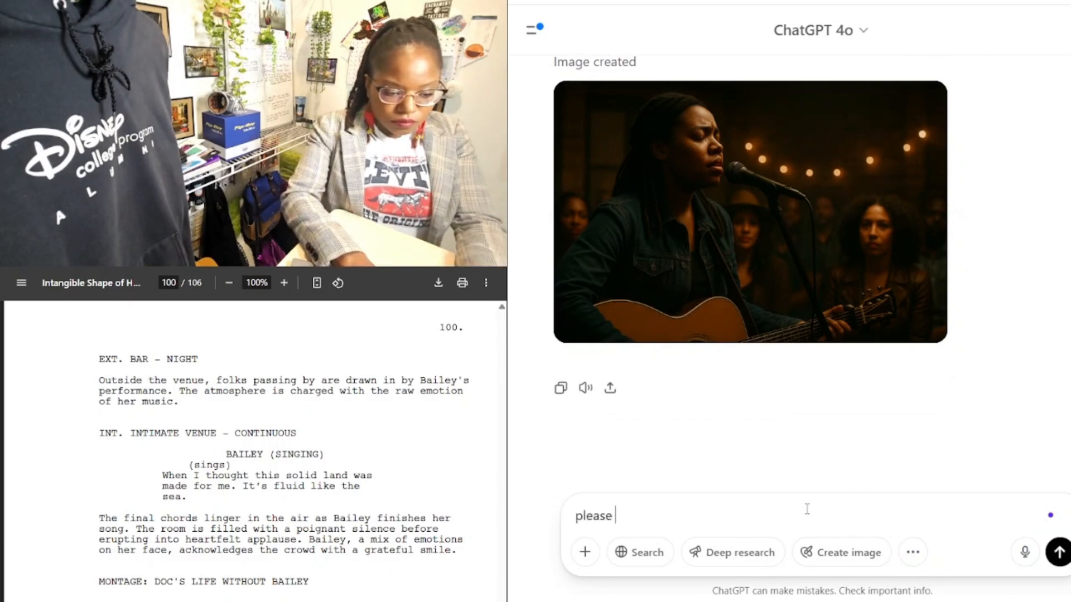
text( dep)
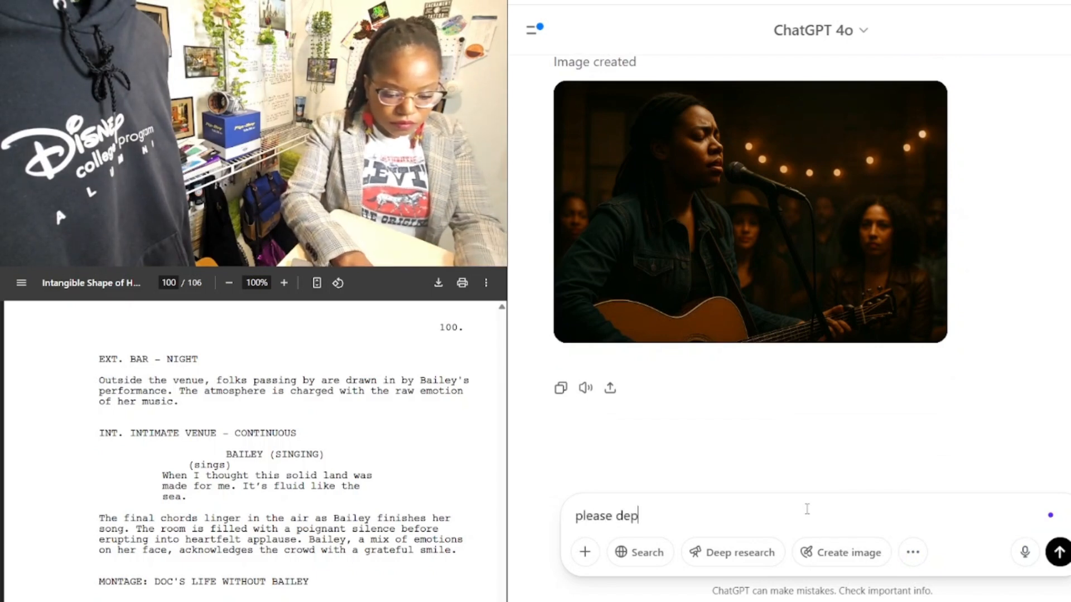
text(ict:)
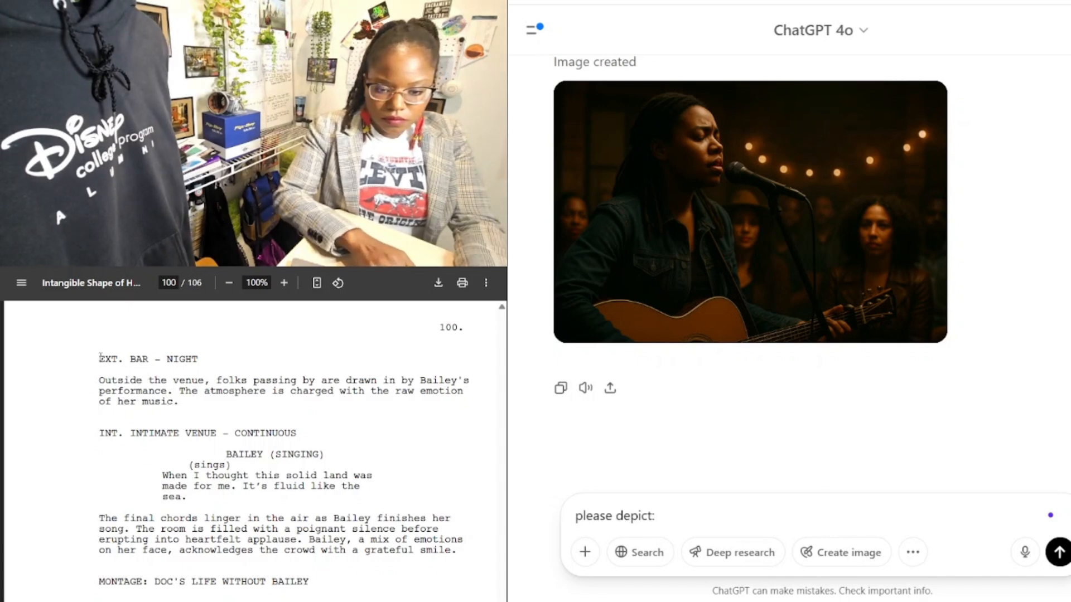
drag(101, 360, 188, 405)
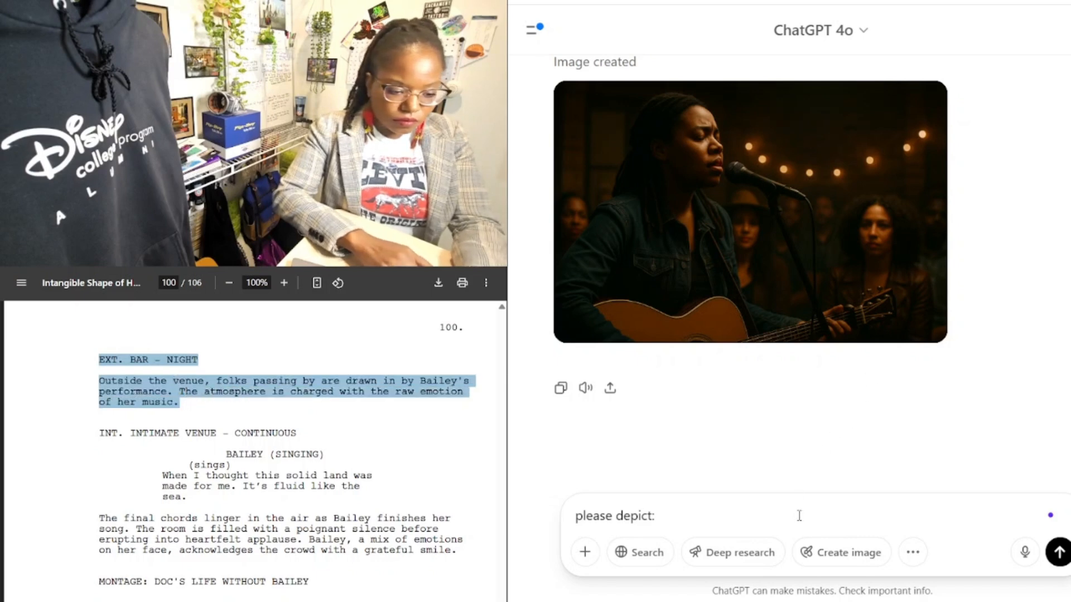
text(EXT. BAR - NIGHT Outside the venue, folks passing by are drawn in by Bailey's performance. The atmosphere is charged with the raw emotion of her music.)
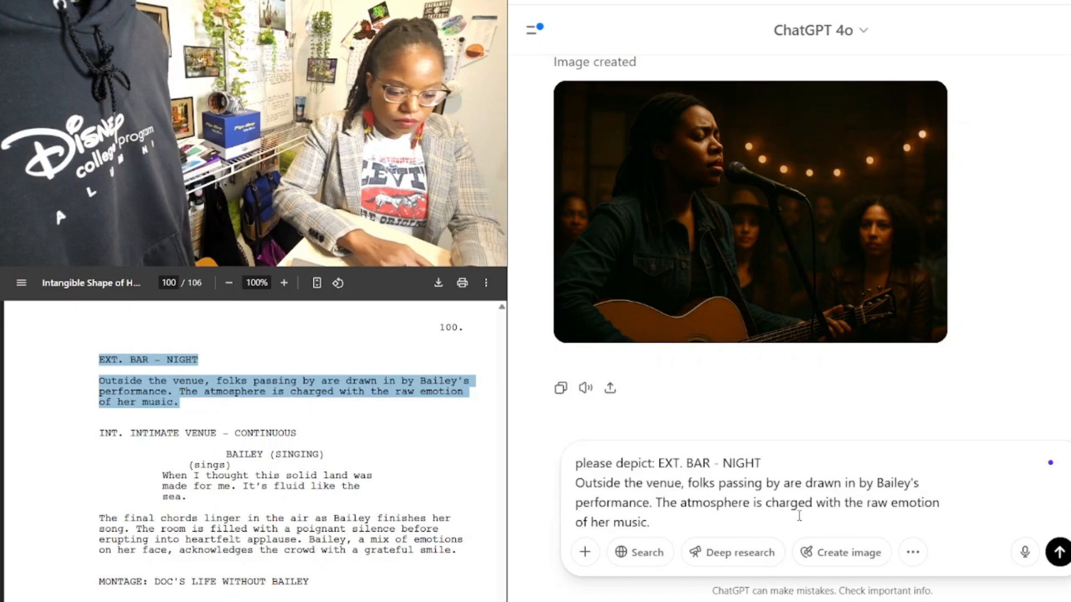
click(1058, 553)
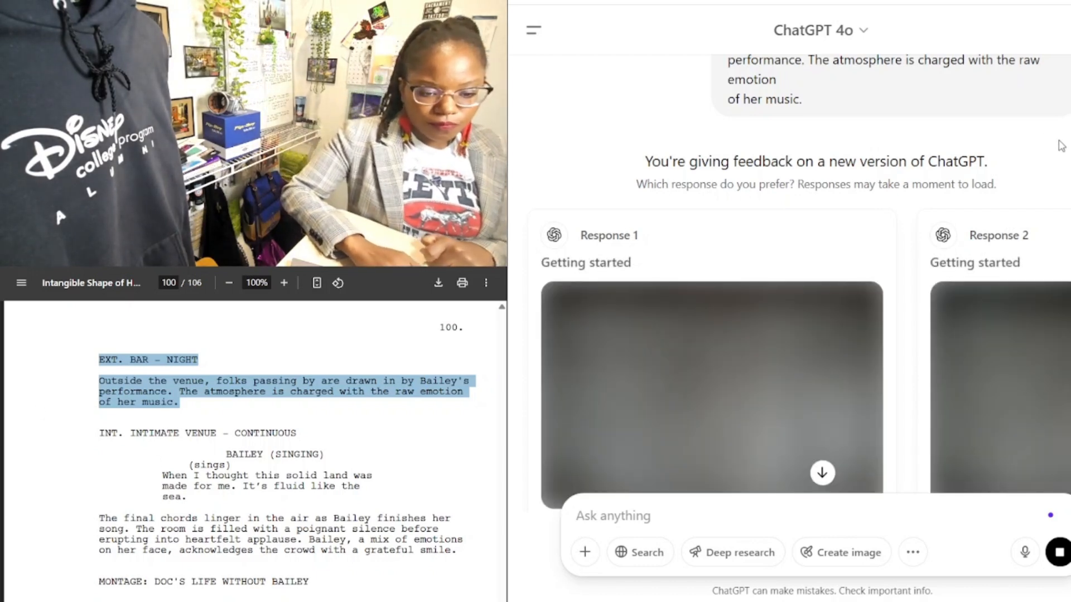
Step: Compare the two generated street-view bar images and choose Response 1 as the preferred one
scroll(1035, 162, down, 2)
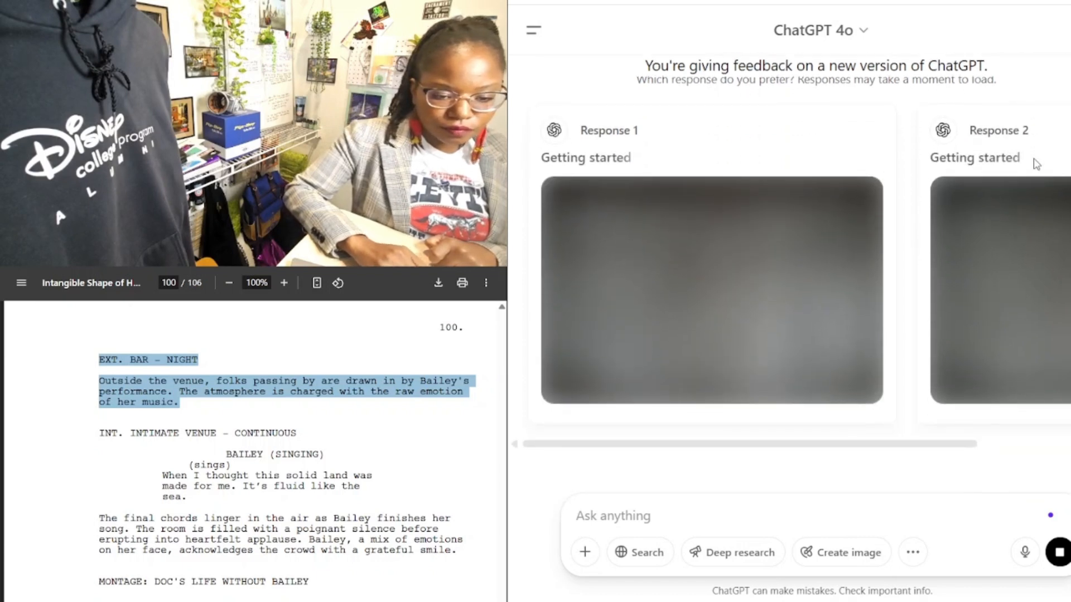
scroll(1035, 163, right, 3)
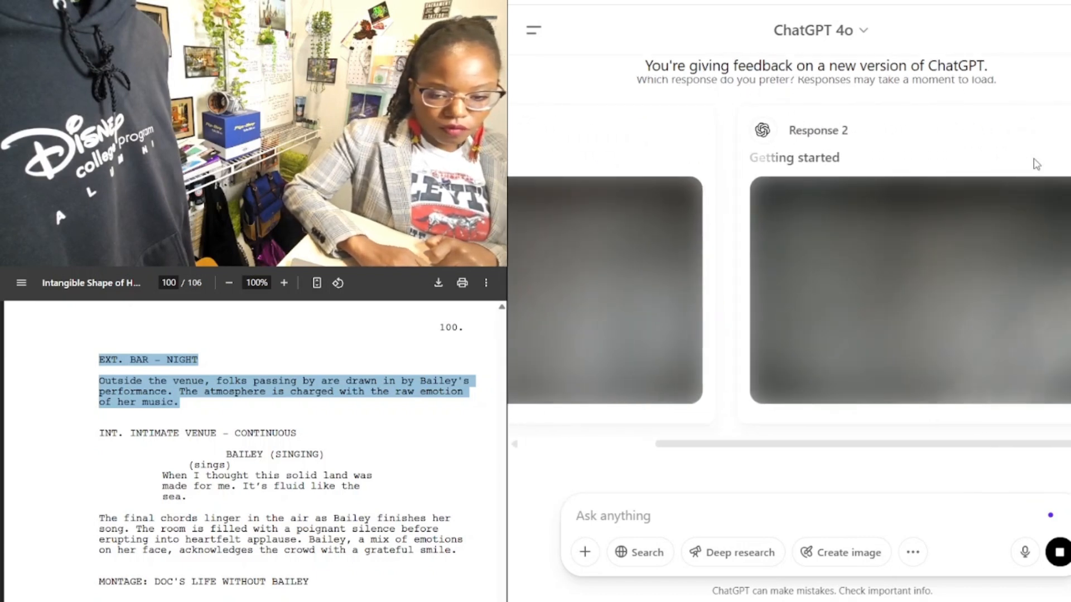
scroll(969, 169, left, 1)
scroll(969, 168, left, 2)
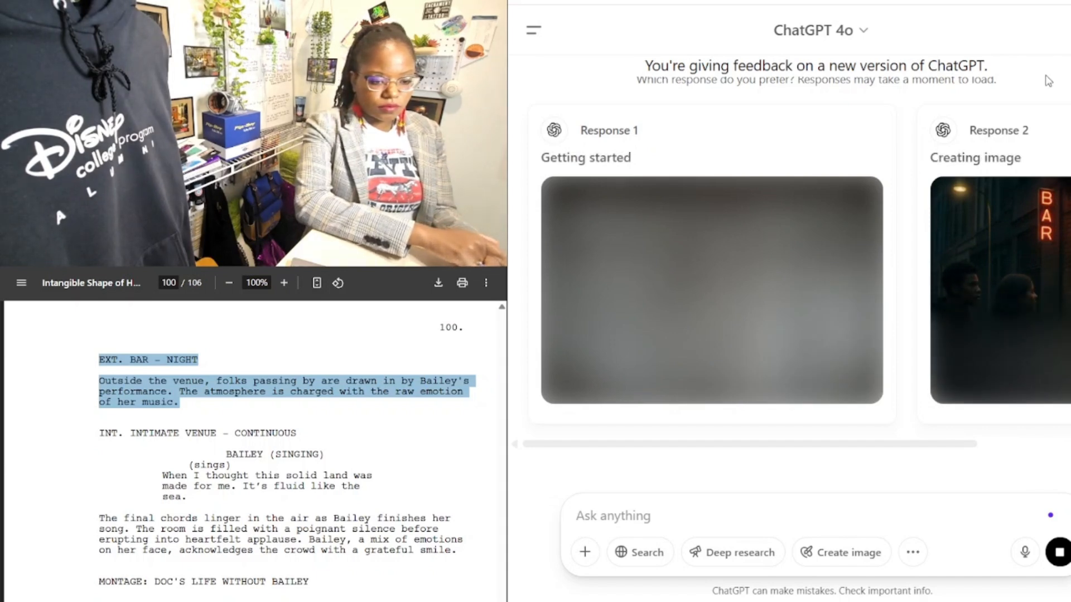
scroll(1005, 250, right, 3)
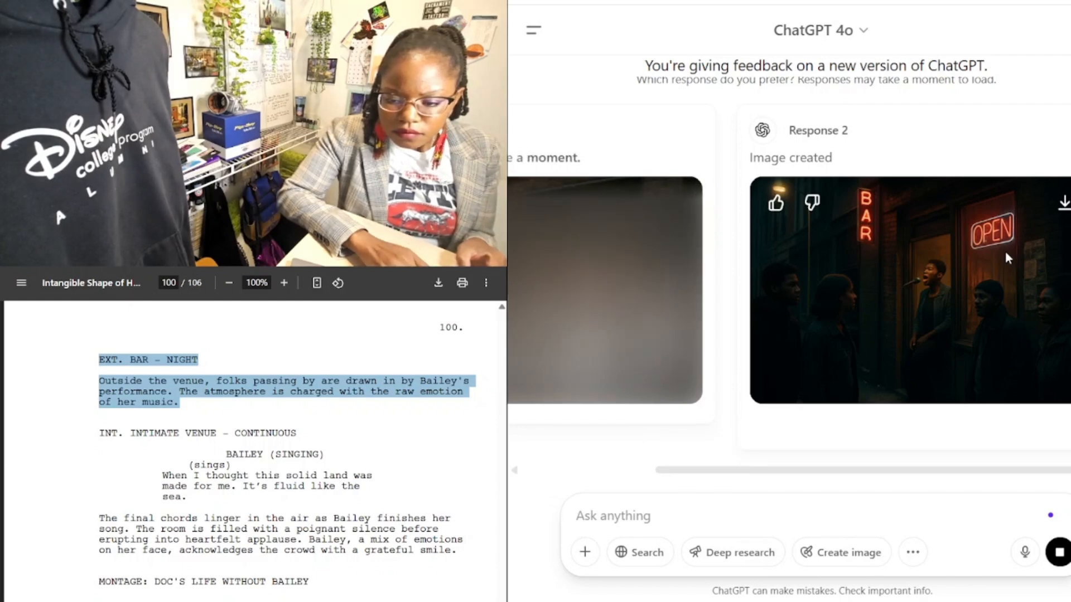
scroll(1005, 252, left, 3)
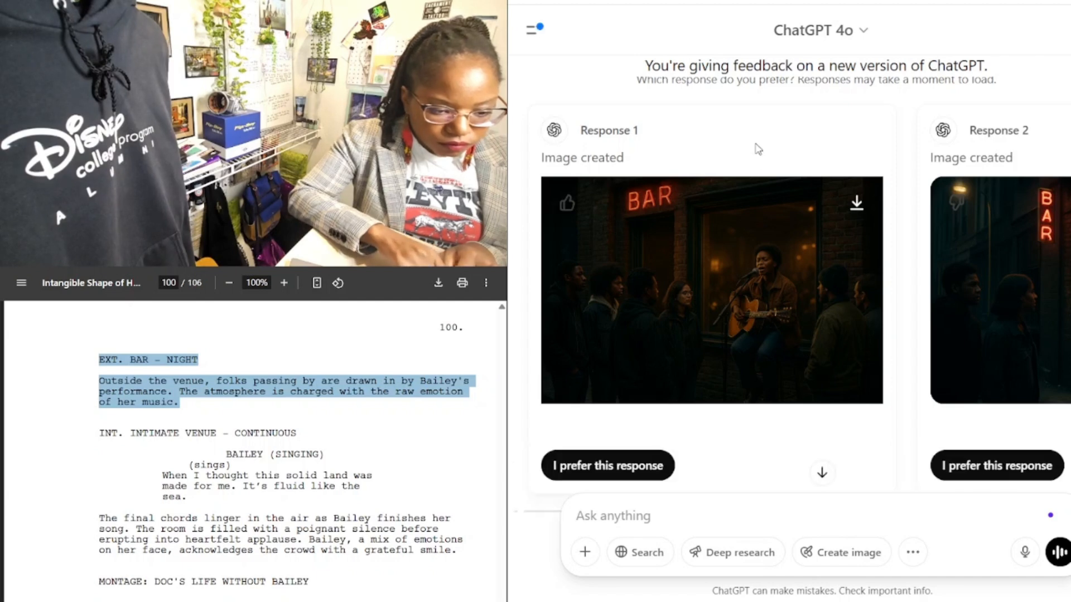
scroll(755, 330, down, 2)
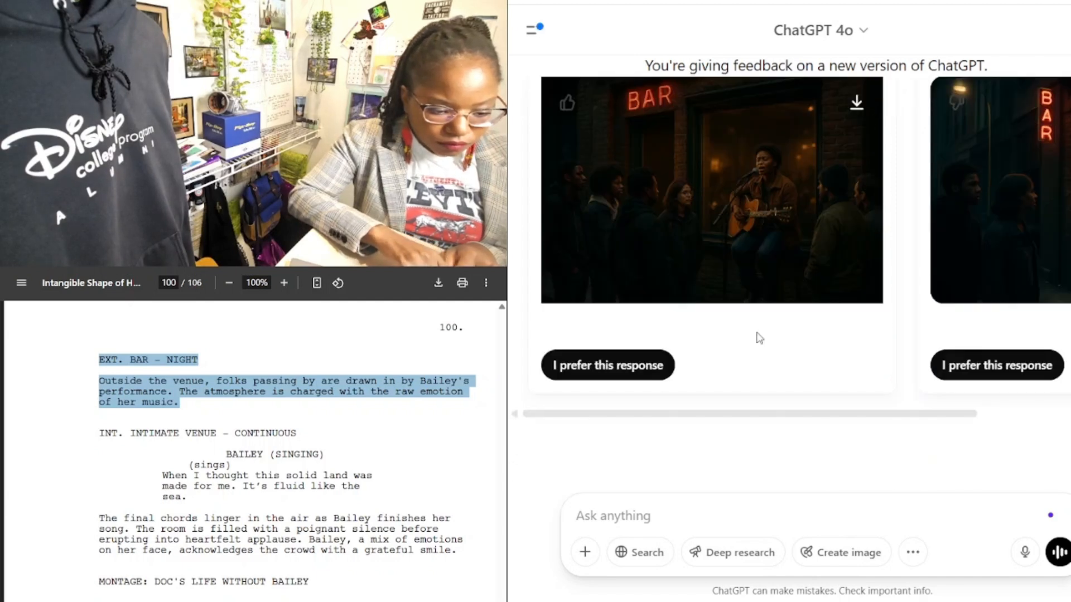
click(647, 365)
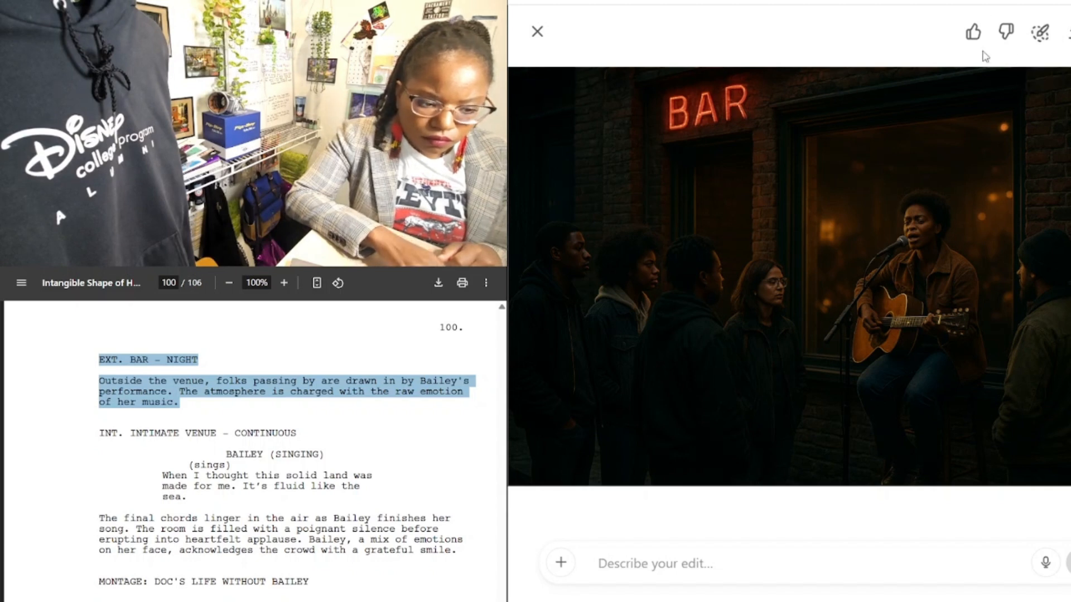
Step: Mark the neon "BAR" sign in the street-view image for a selection edit and submit the instruction "remove sign"
click(1038, 44)
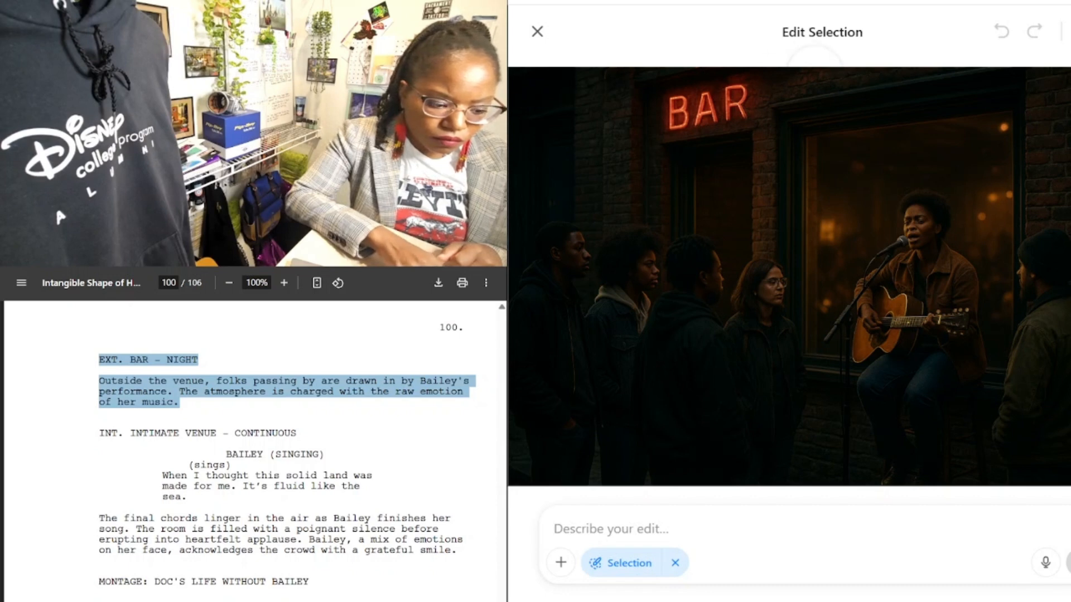
mouse_move(769, 109)
mouse_down()
mouse_move(800, 108)
mouse_move(652, 109)
mouse_up()
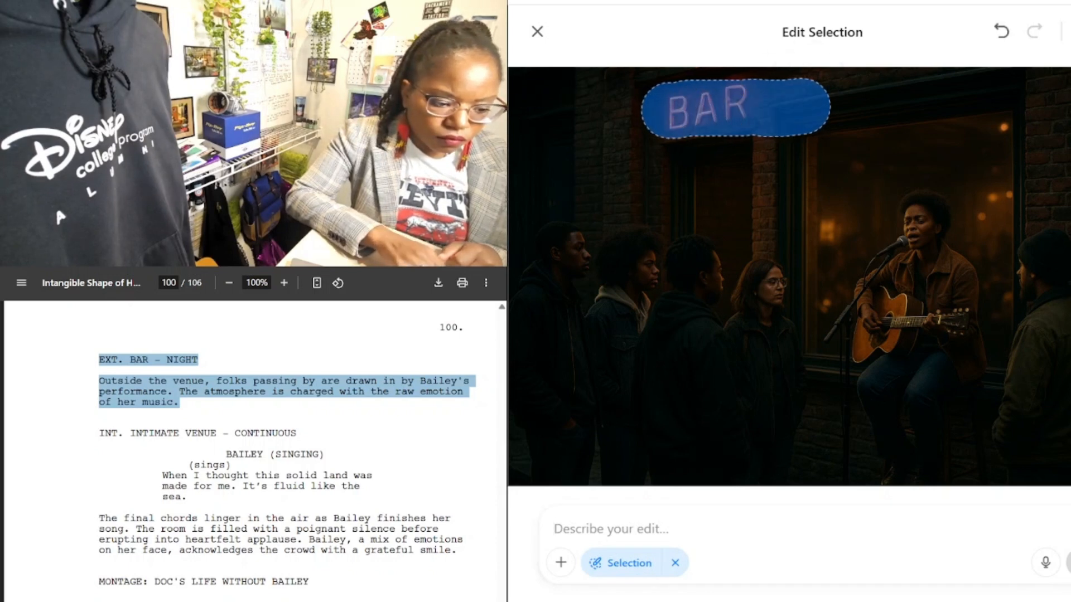
click(668, 525)
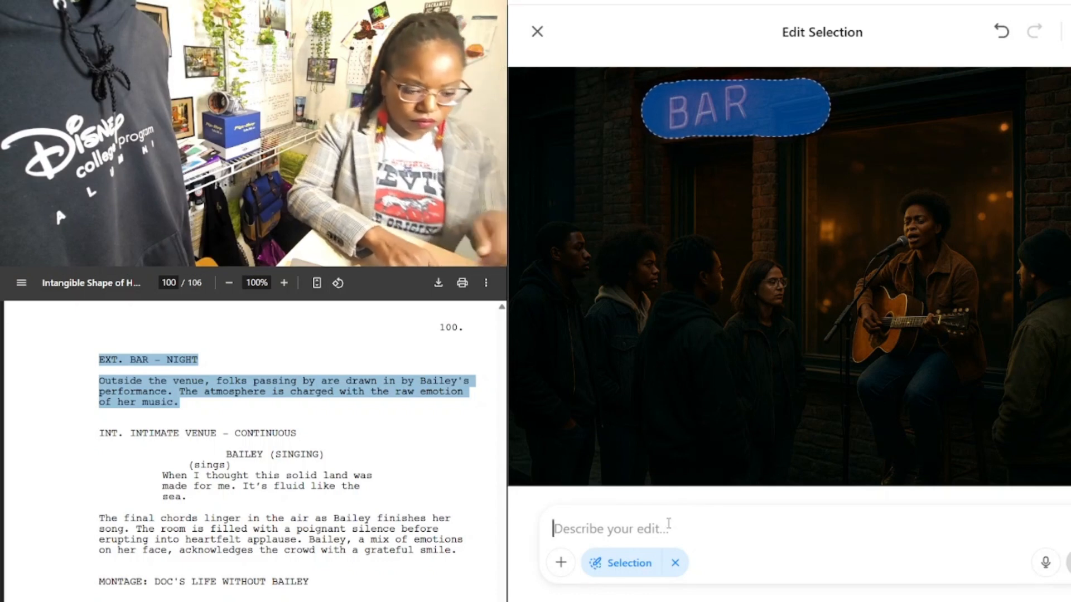
text(remove sign)
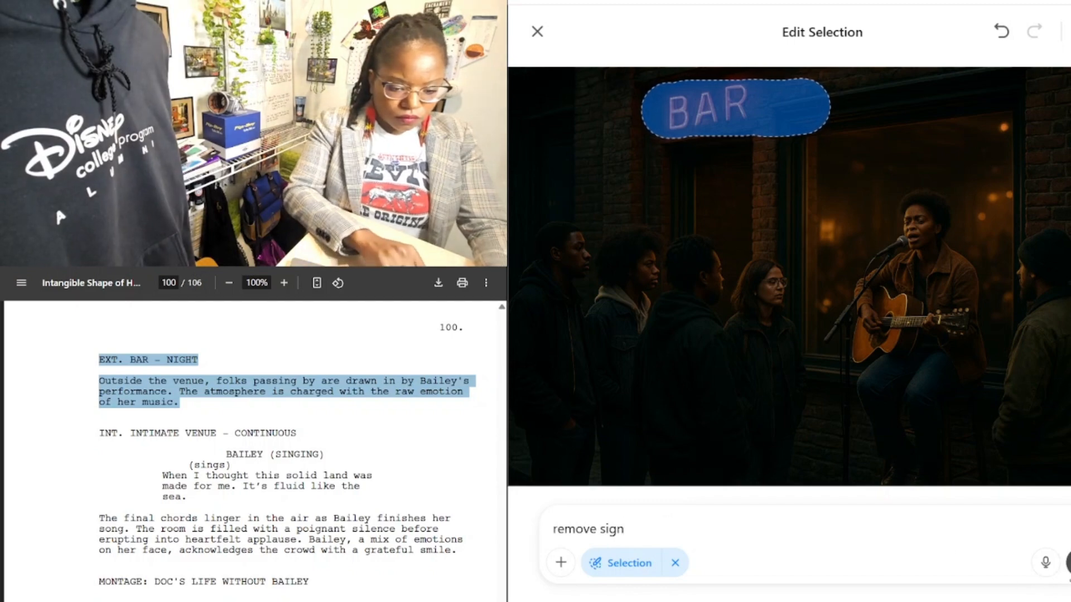
key(Return)
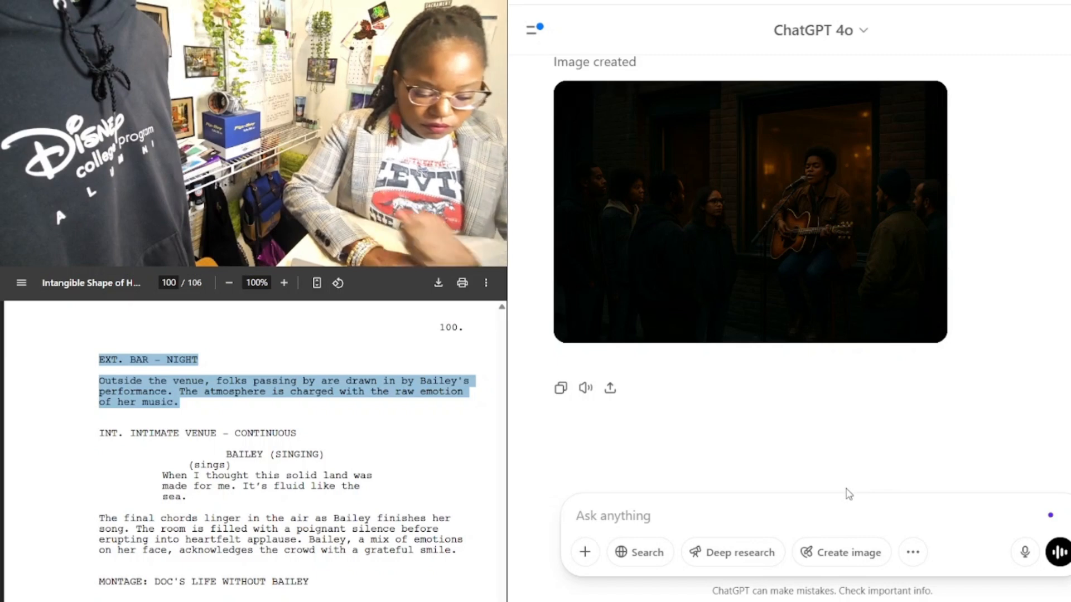
Step: Send a prompt reading "Depict:" followed by the full "INT. INTIMATE VENUE - CONTINUOUS" passage copied from page 100 of the script
text(Dep)
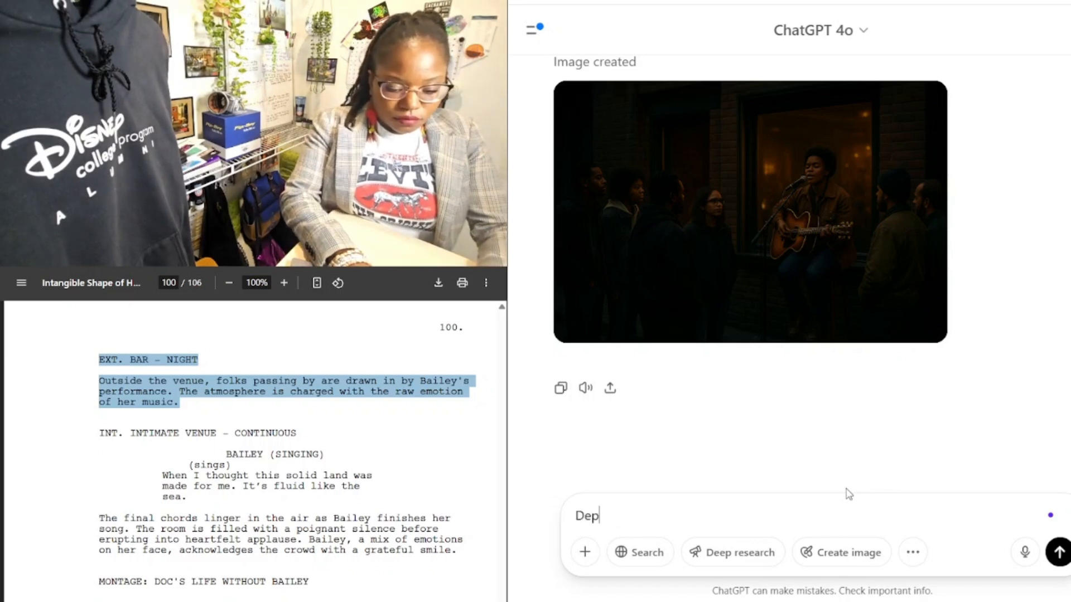
text(ict:)
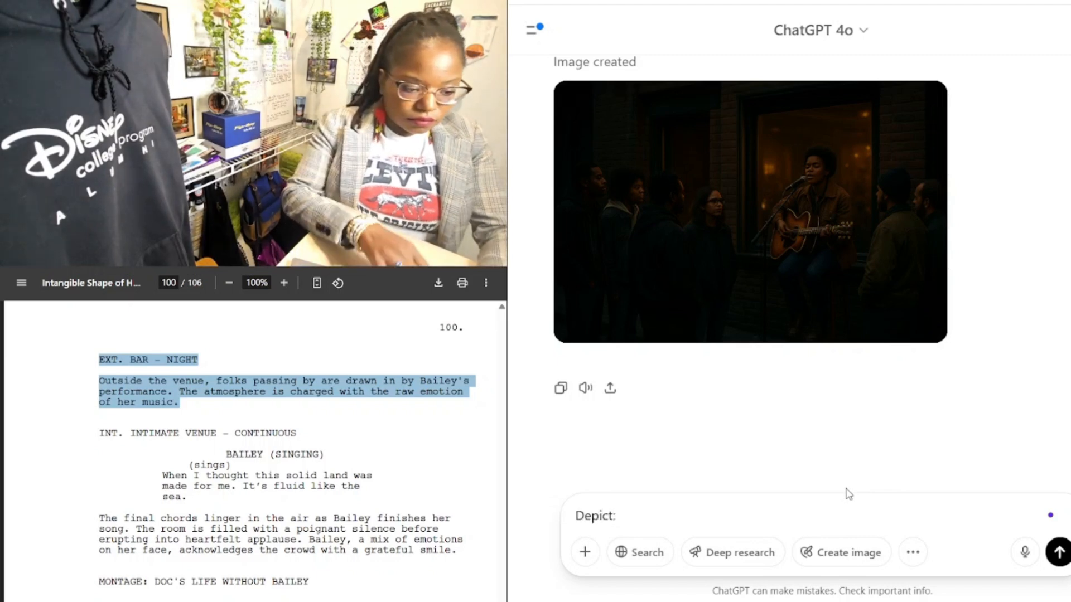
scroll(225, 509, down, 3)
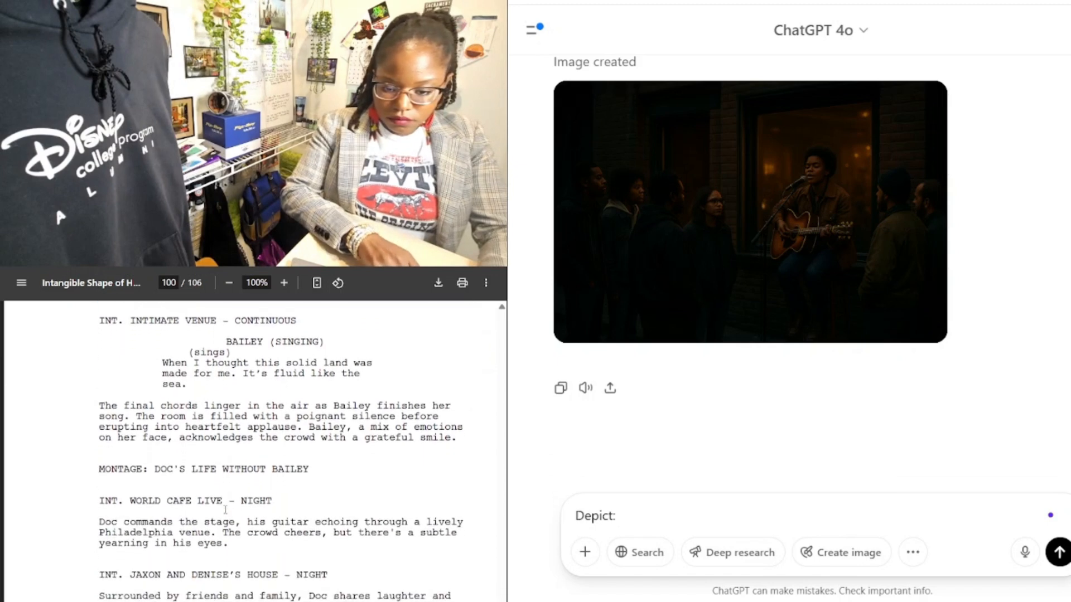
scroll(225, 509, up, 1)
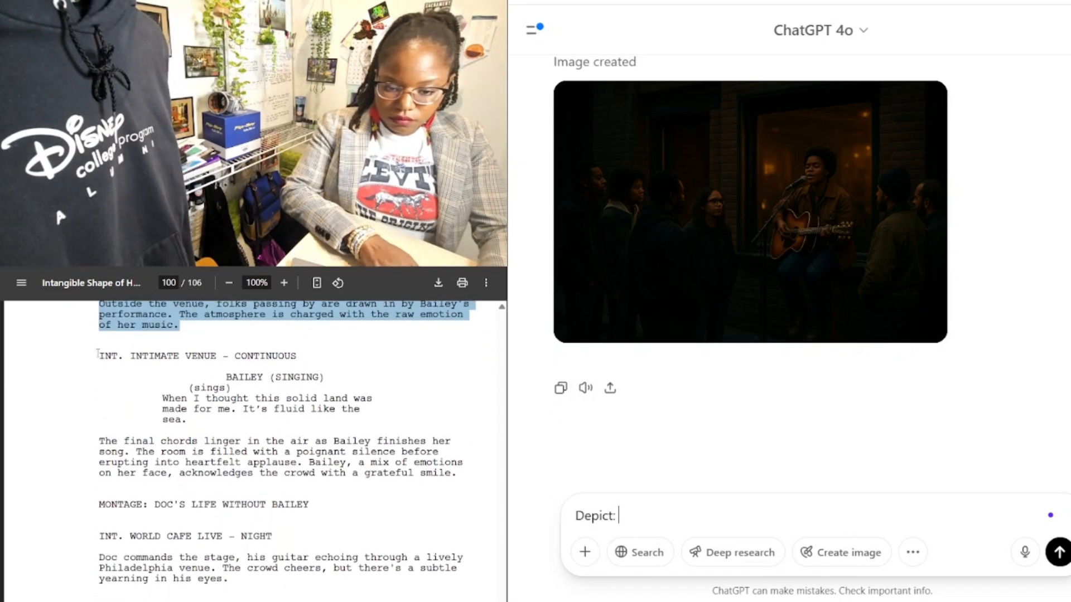
drag(98, 355, 383, 477)
key(ctrl+c)
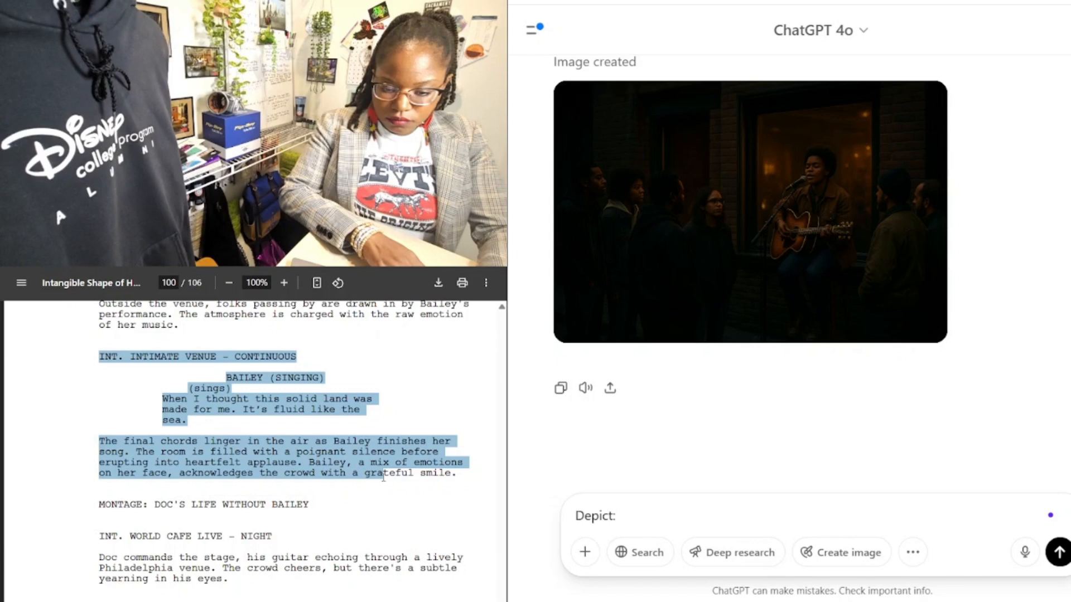
drag(383, 477, 462, 474)
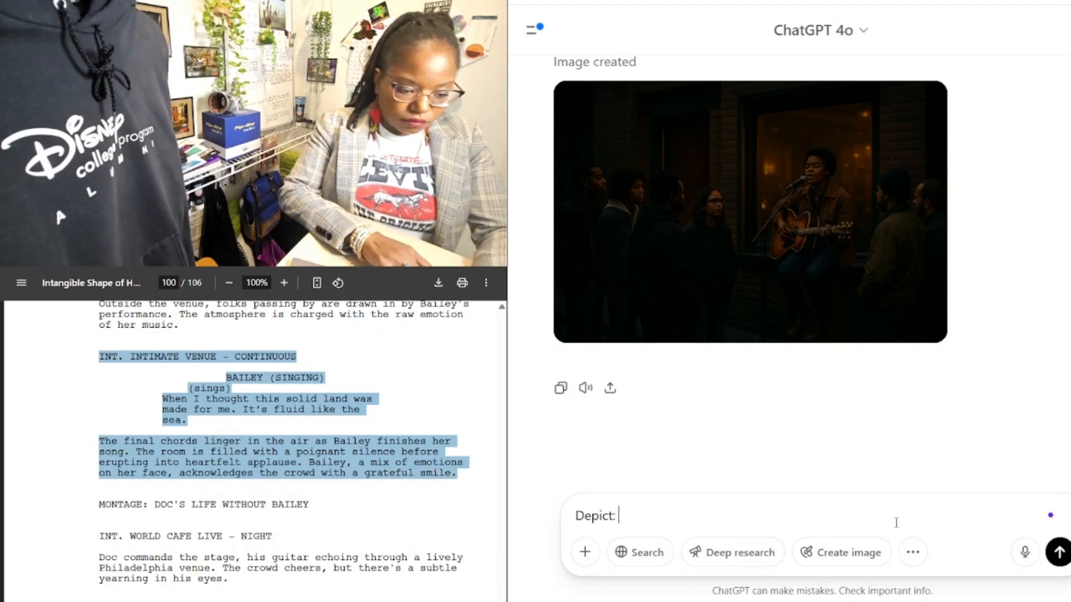
key(ctrl+v)
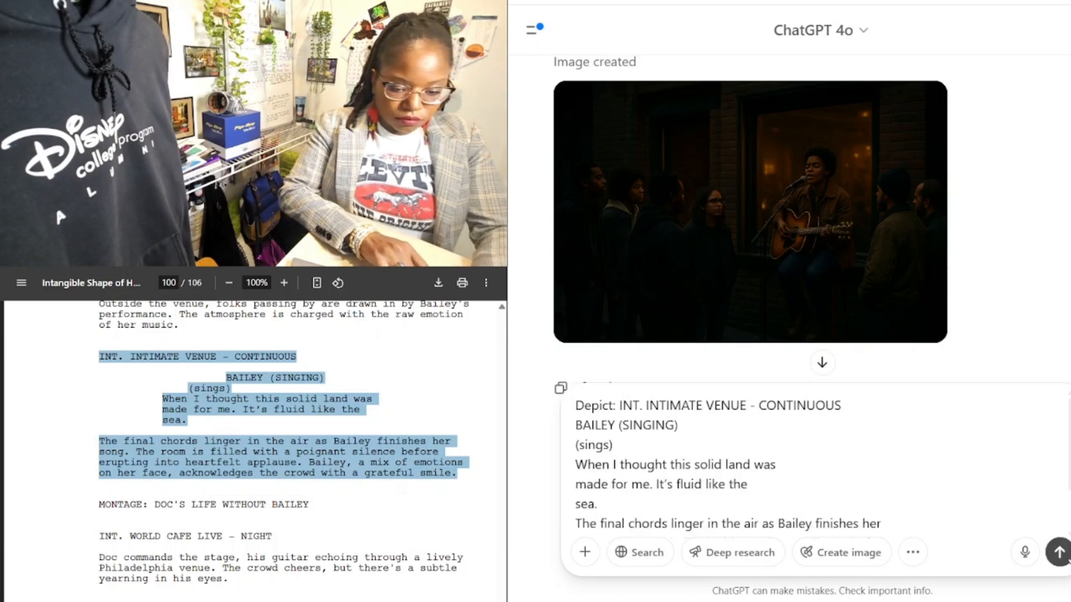
click(1059, 552)
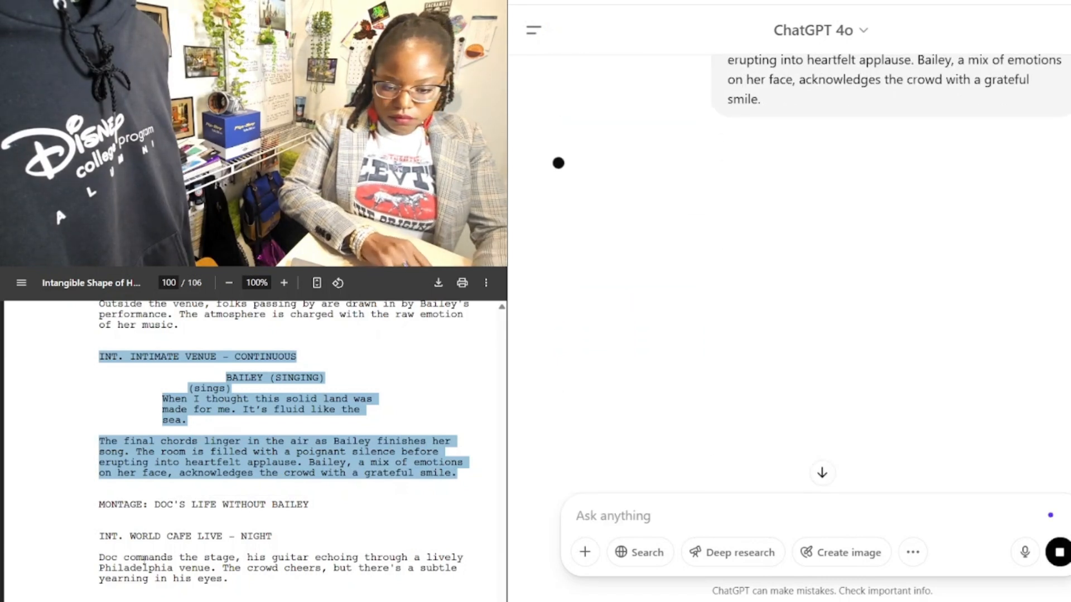
Step: Draft a "Depict:" prompt with the page 100 montage copied from "MONTAGE: DOC'S LIFE WITHOUT BAILEY" through the "EXT. NAVY YARD RIVER - LATER" scene
scroll(144, 558, down, 3)
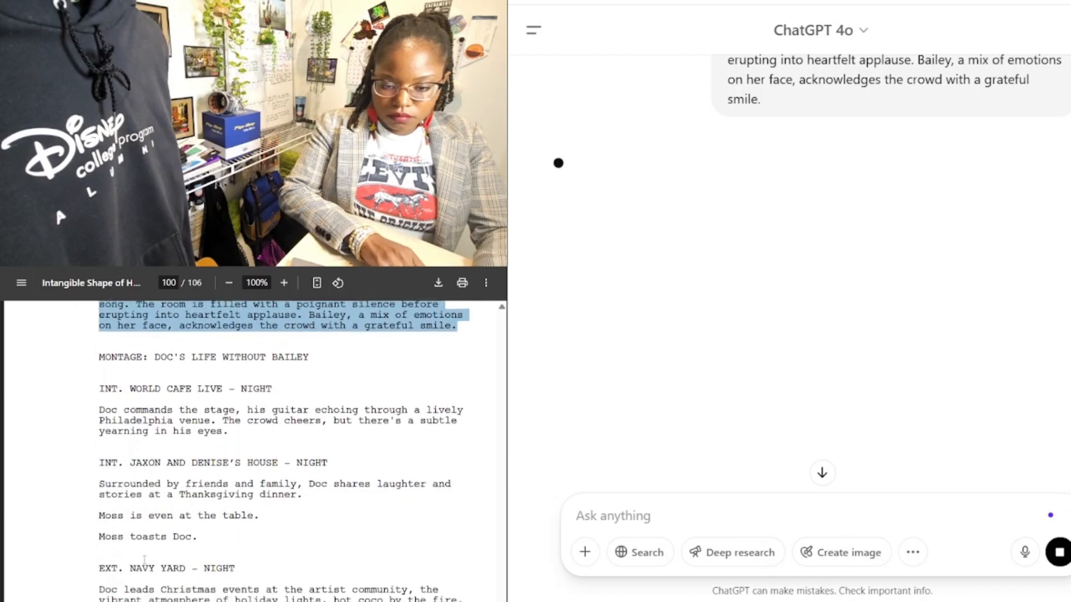
scroll(143, 559, down, 1)
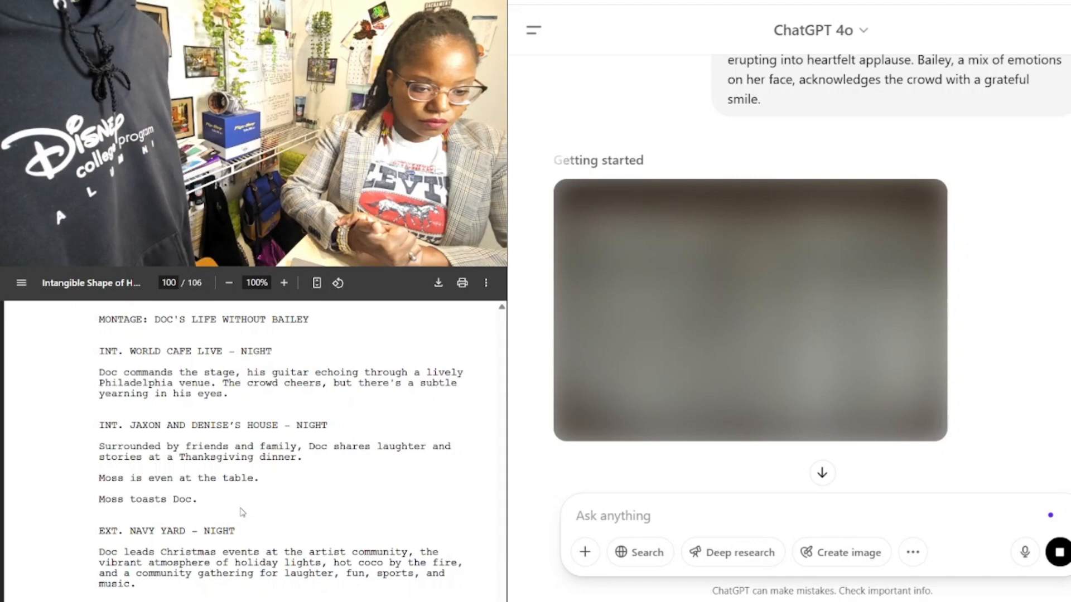
text(Depict:)
drag(98, 319, 261, 473)
key(ctrl+c)
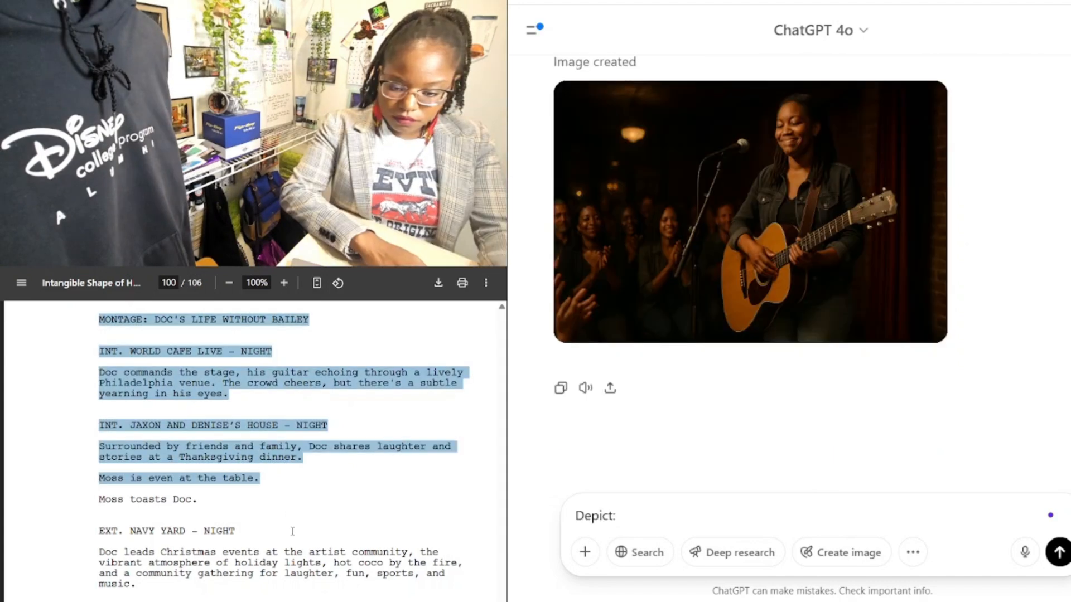
drag(292, 531, 240, 601)
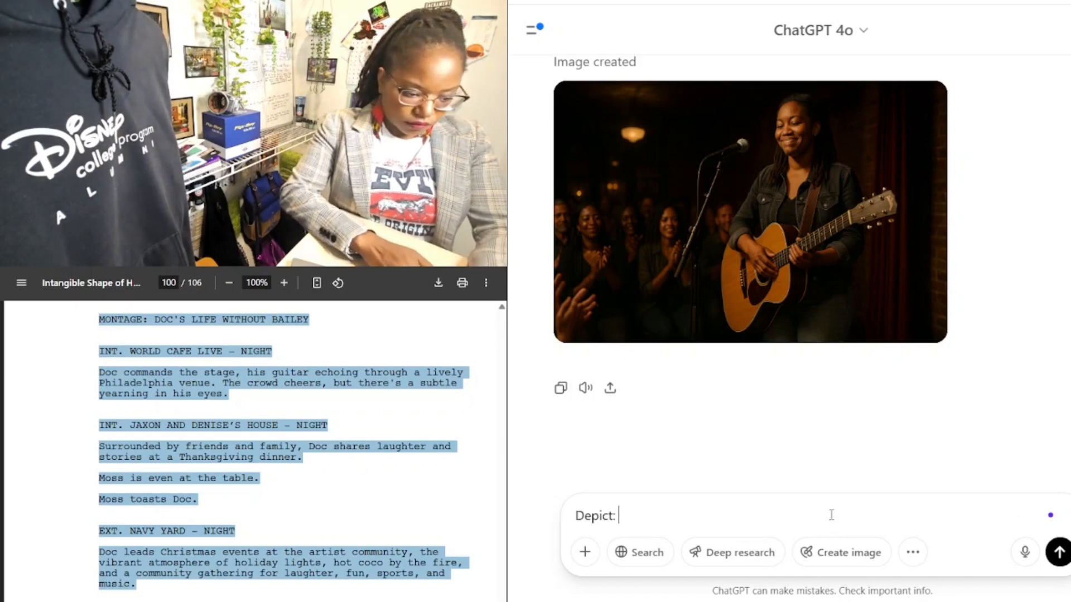
key(ctrl+v)
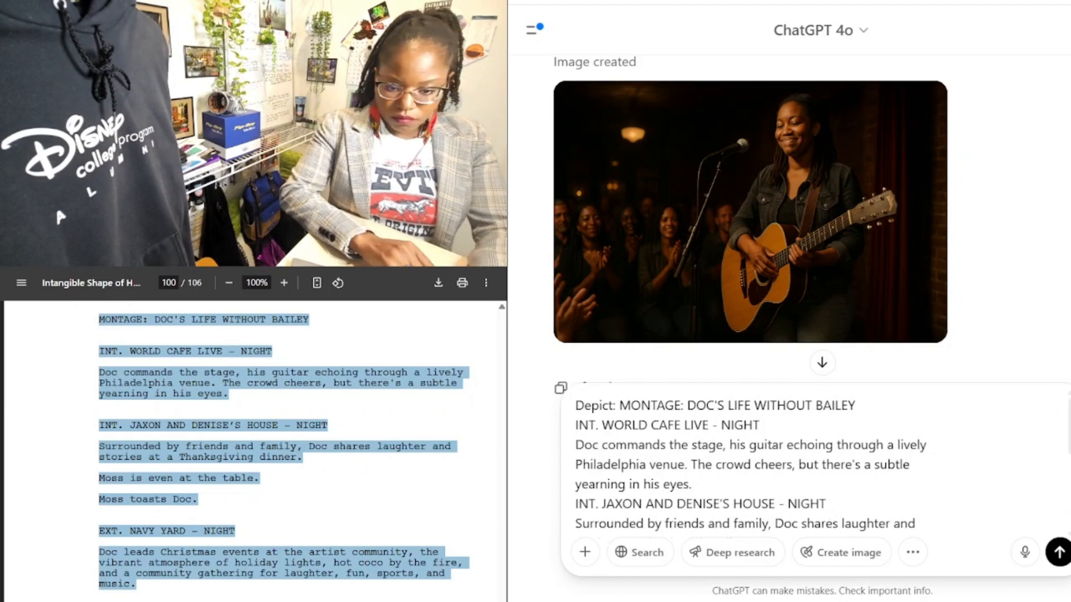
Step: Append the page 101 apartment night and day scenes, through "END MONTAGE.", to the end of the drafted prompt
scroll(283, 446, down, 7)
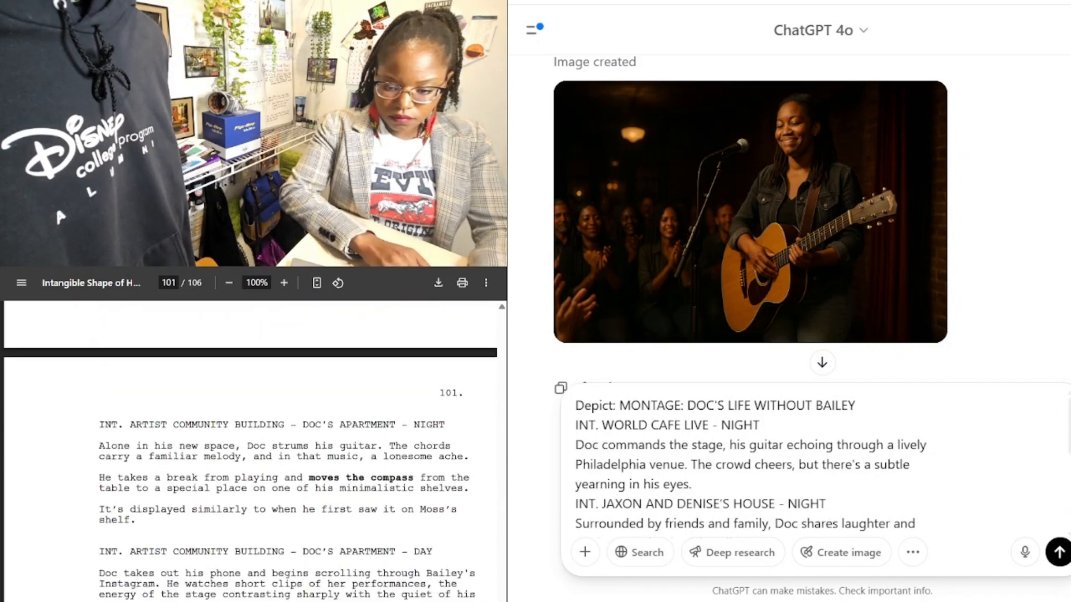
scroll(283, 446, down, 1)
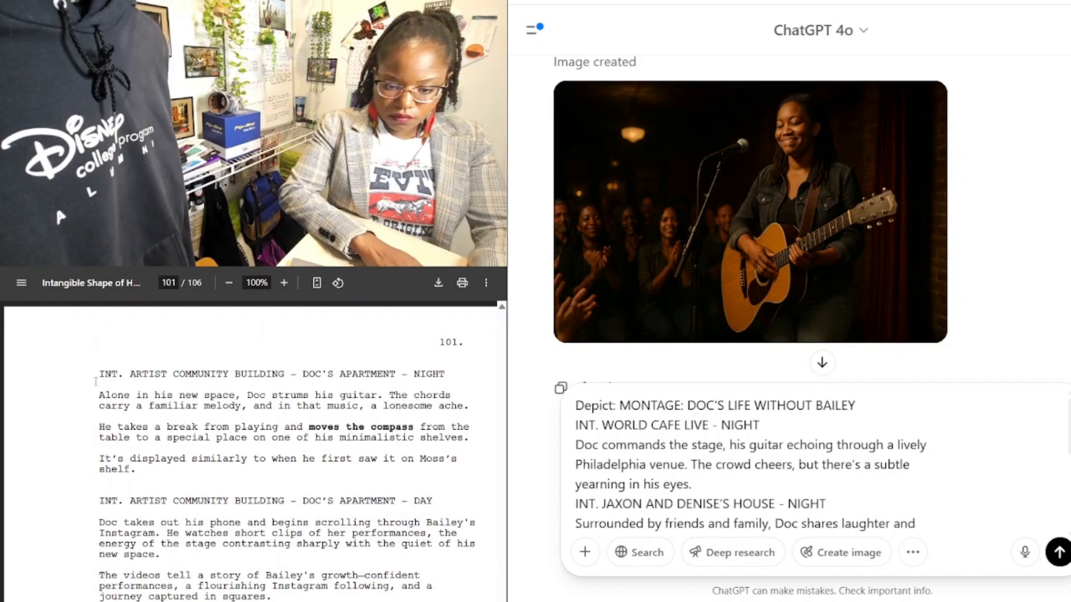
drag(101, 374, 272, 597)
key(ctrl+c)
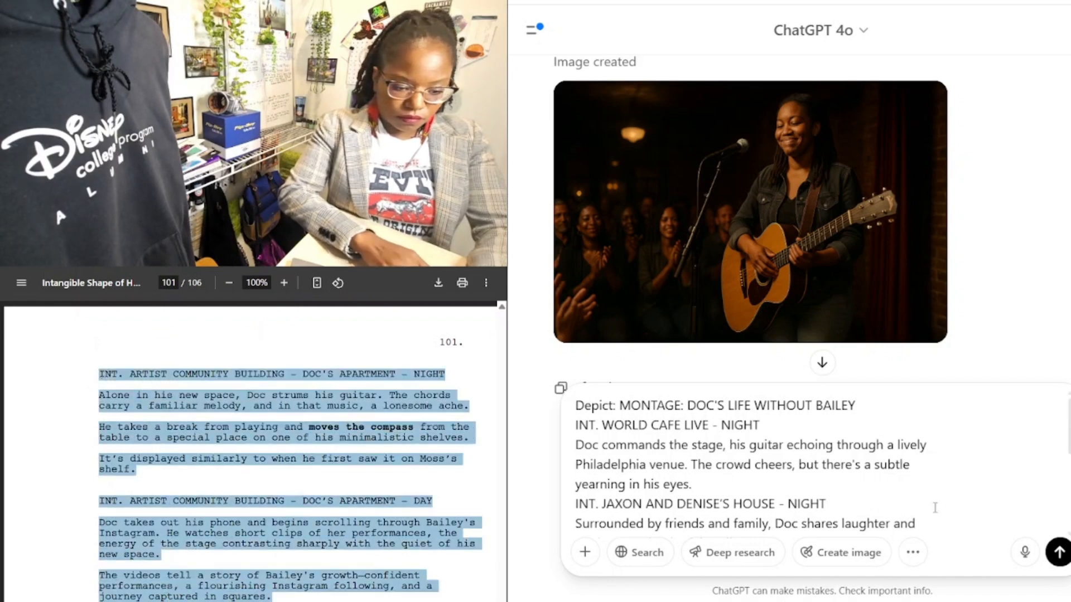
scroll(915, 502, down, 5)
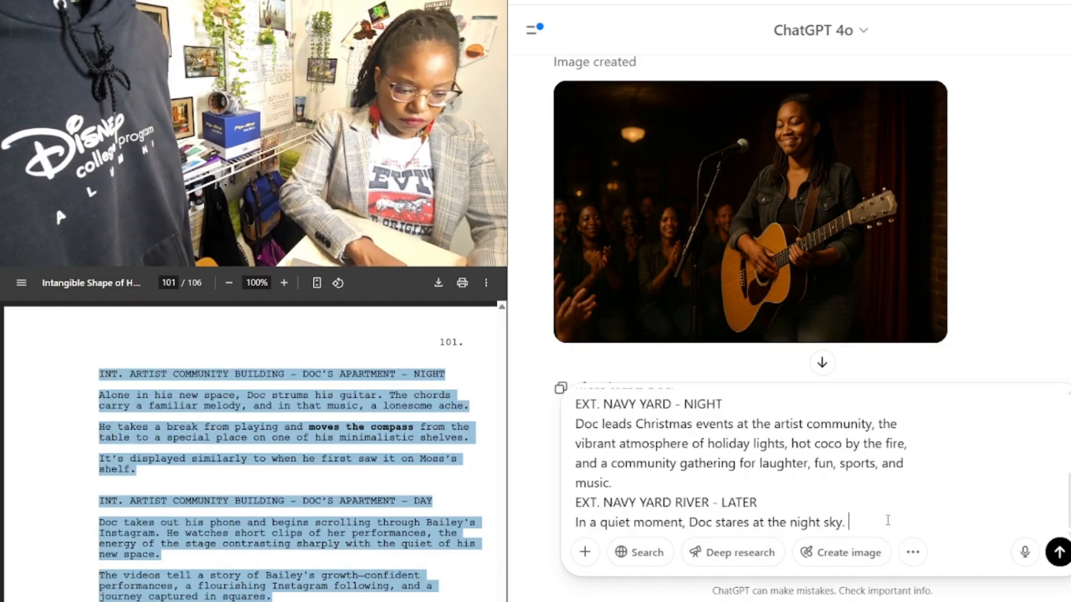
key(ctrl+v)
scroll(782, 481, down, 5)
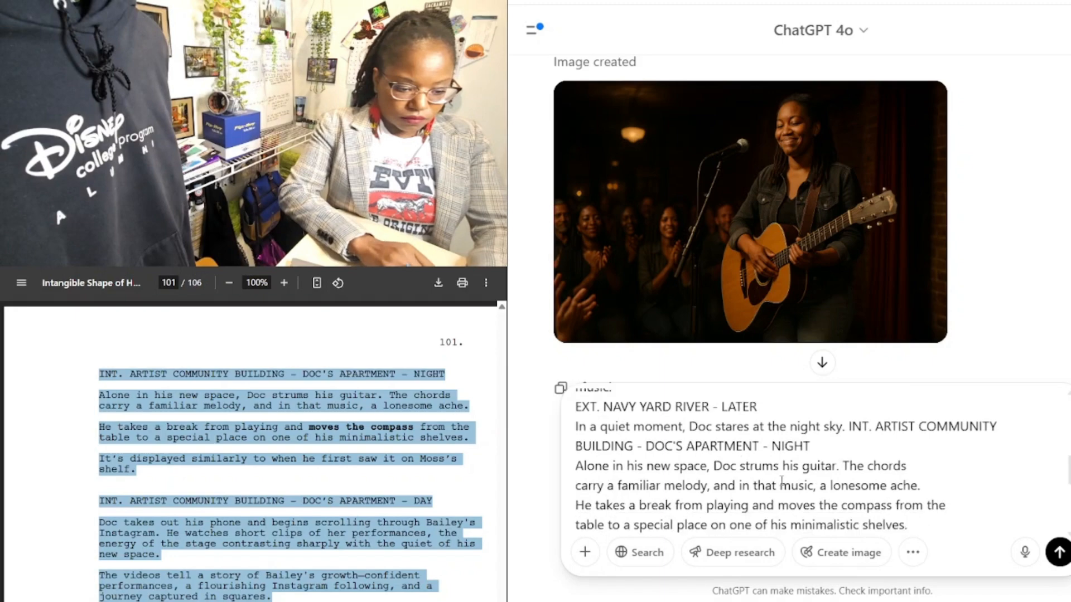
Step: Reword the prompt's opening to "Depict in several frames. Please create a separate picture for each scene in the montage:" and send it
scroll(782, 481, up, 10)
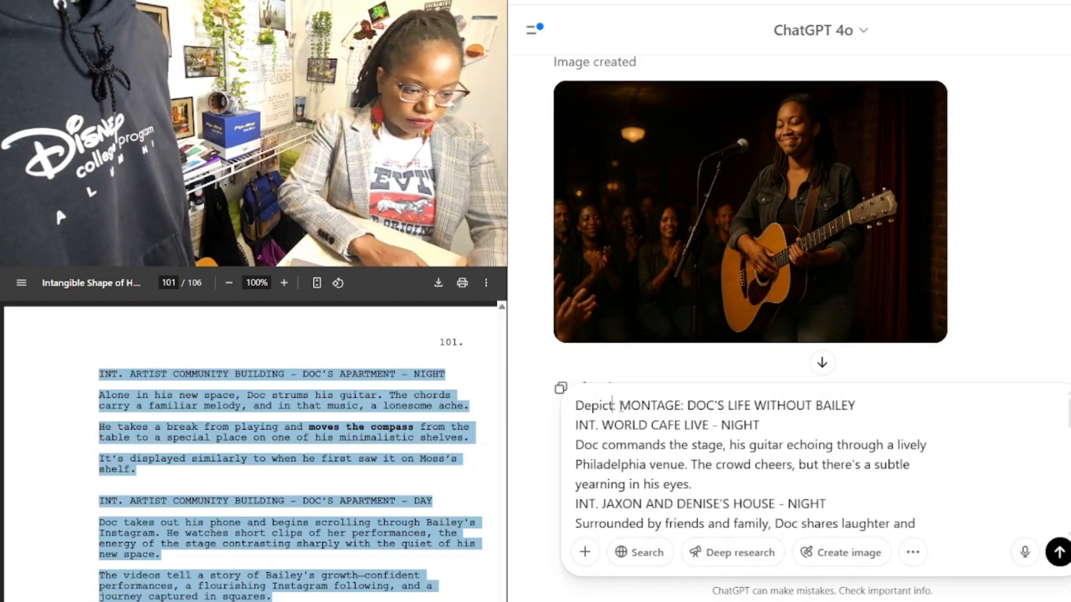
text(in sev)
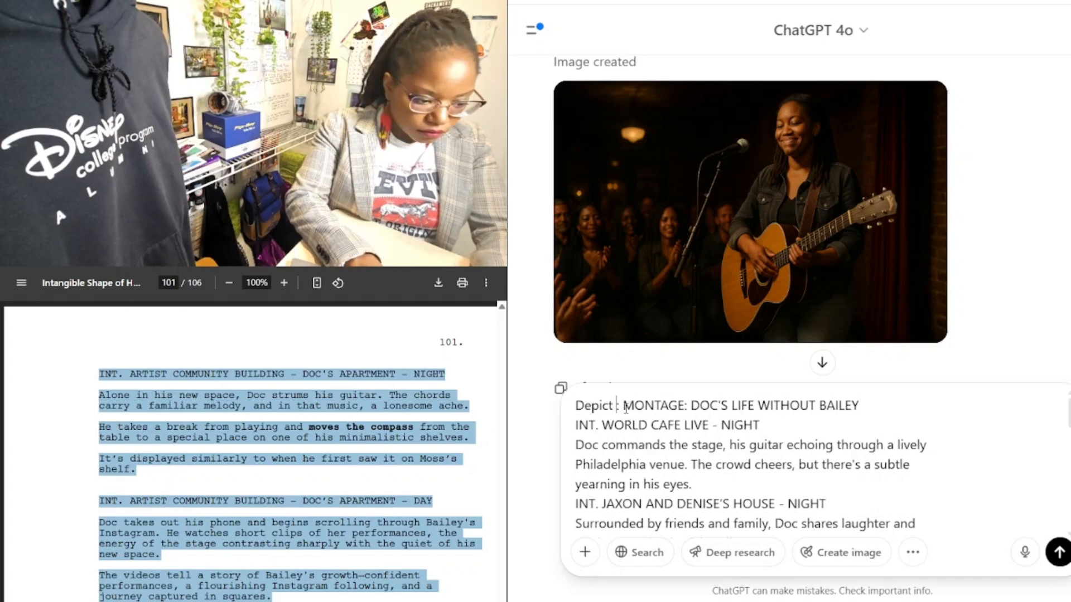
text(eral )
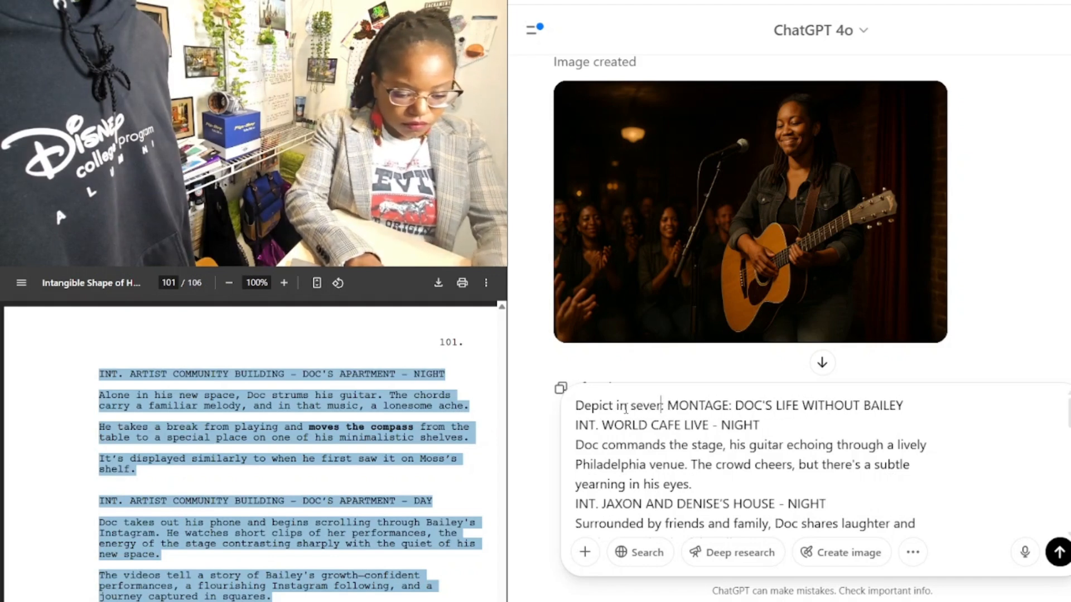
text(frames)
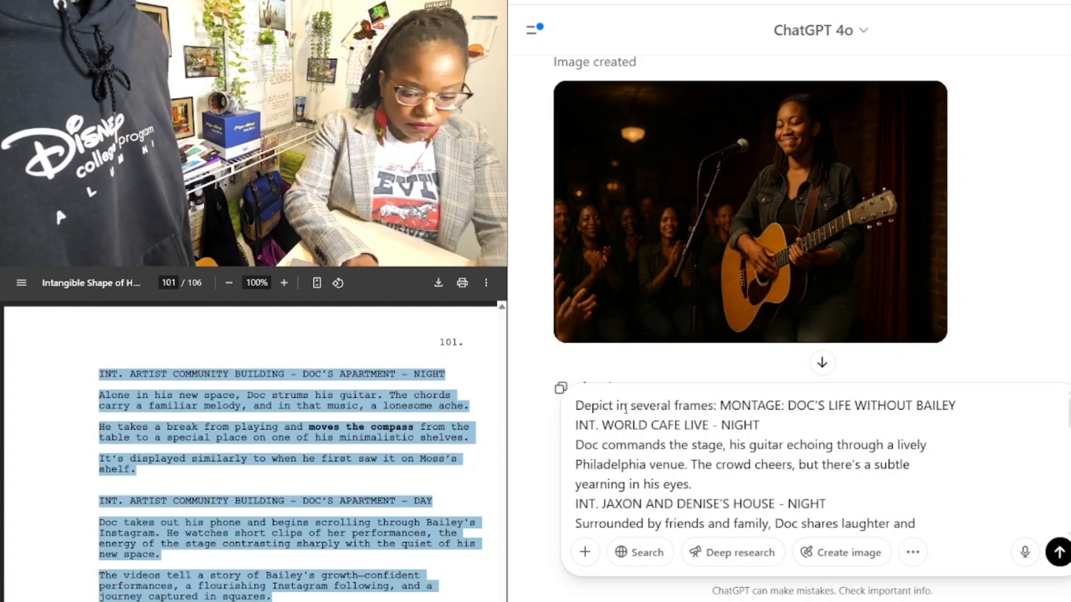
text(. Please )
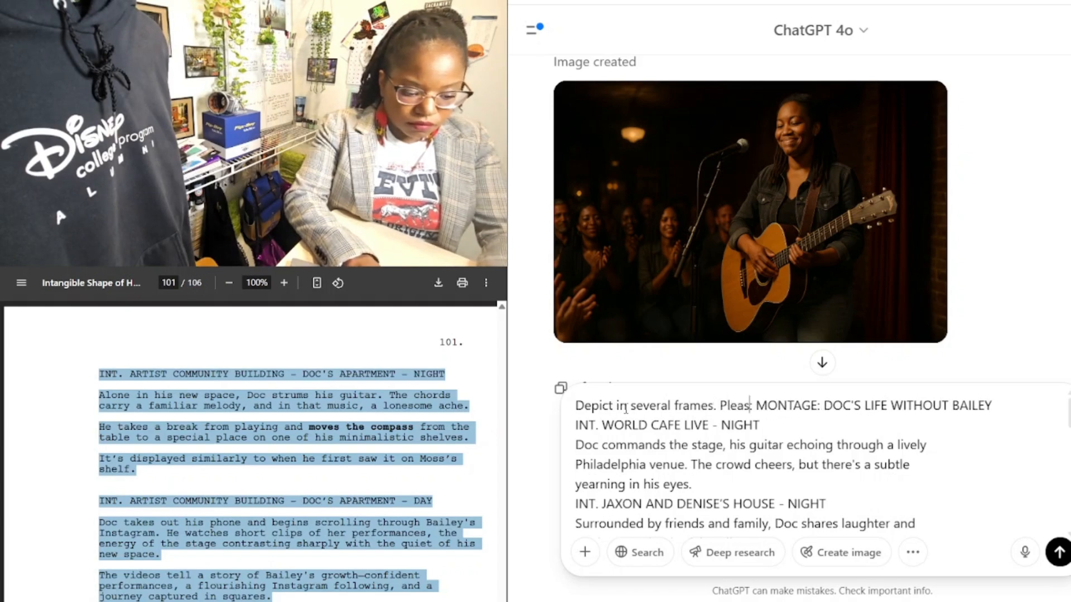
text(create a )
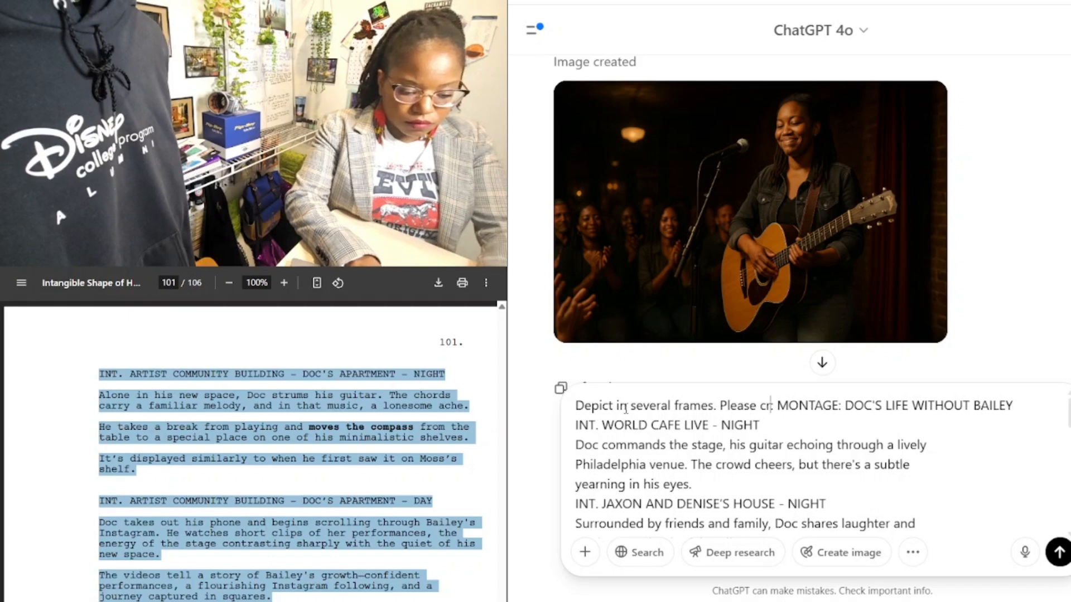
text(separate )
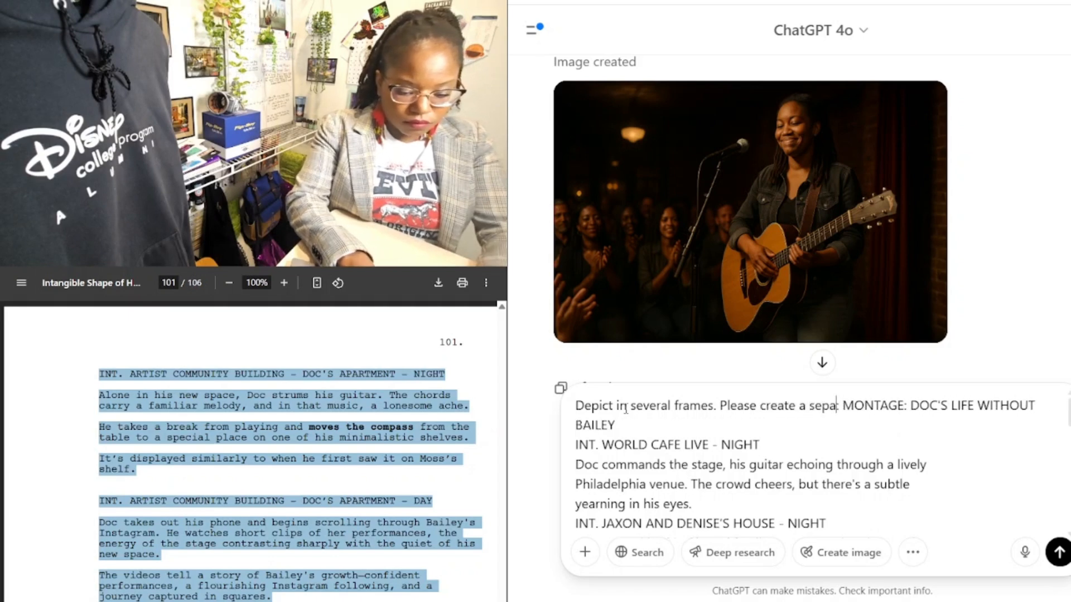
text(picture for )
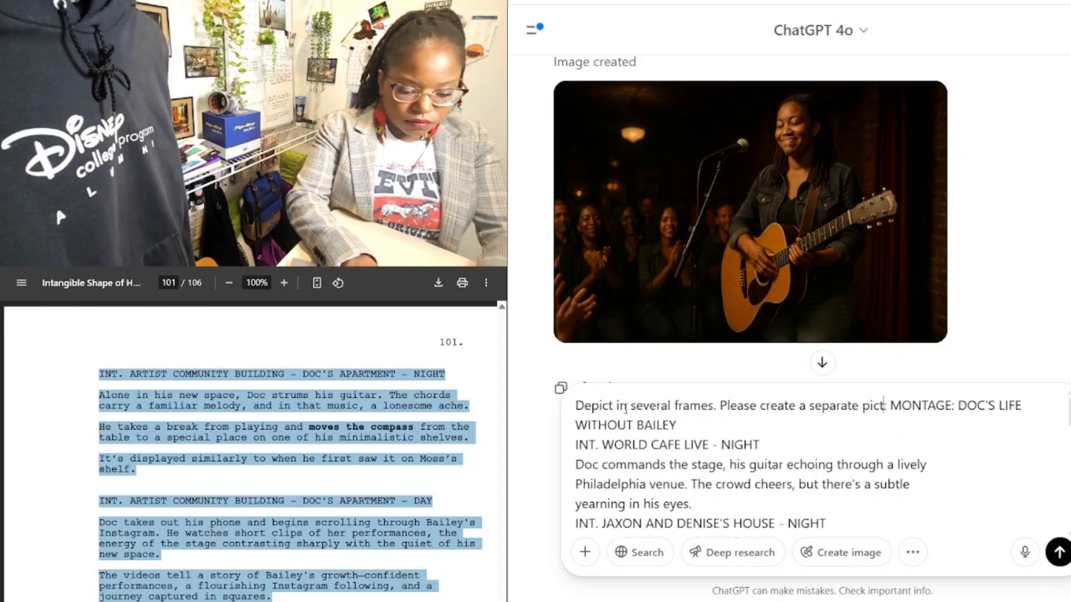
text(each sce)
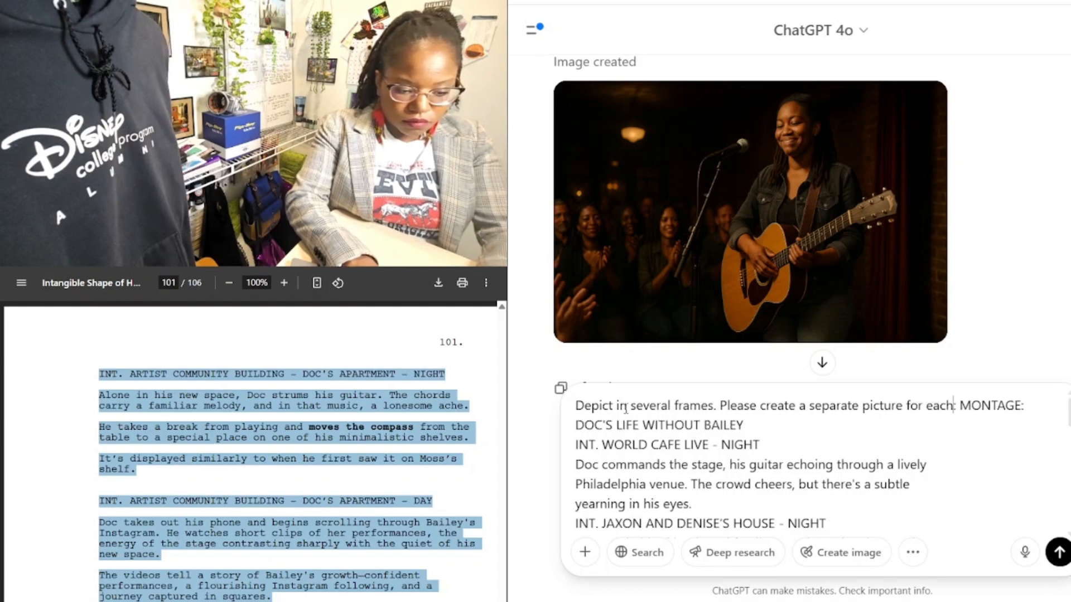
text(ne in t)
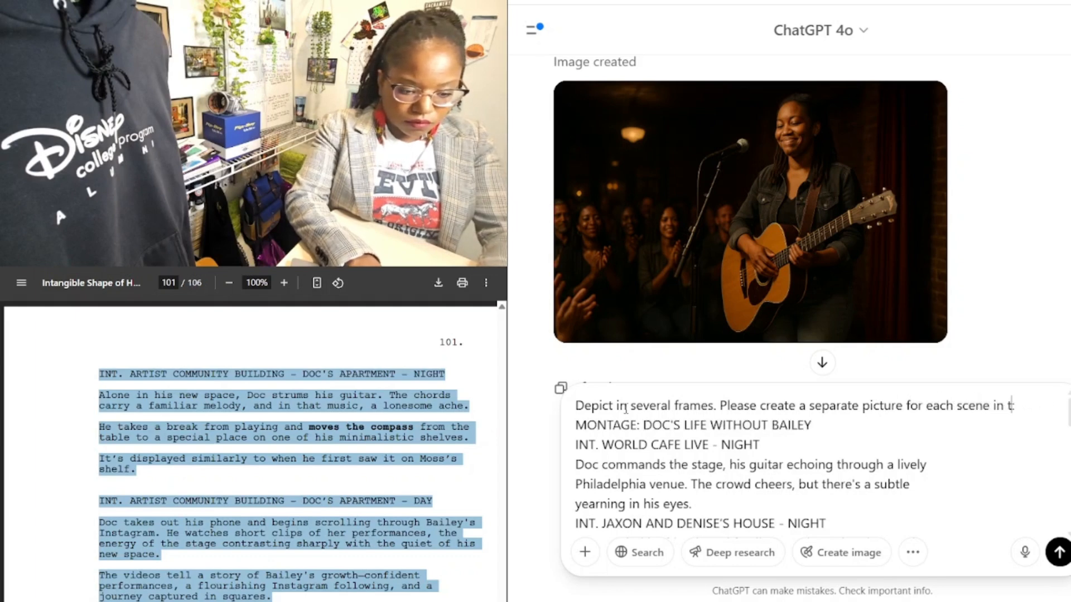
text(he montage:)
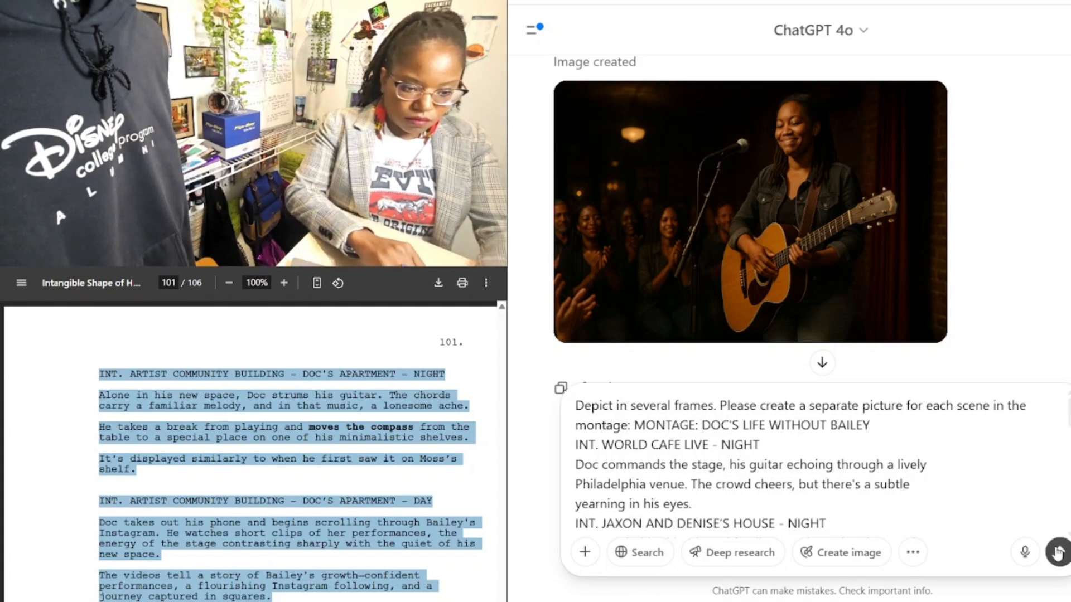
click(1056, 553)
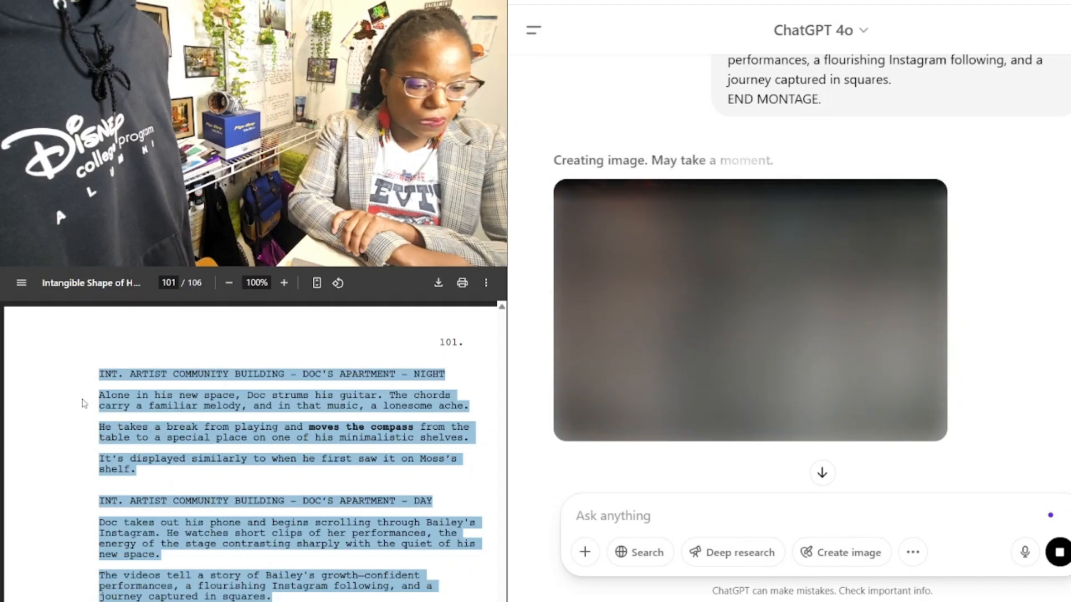
Step: Copy the "INT. JAXON AND DENISE'S HOUSE - NIGHT" scene from page 100 and download the generated image of Doc performing on stage
scroll(84, 402, up, 7)
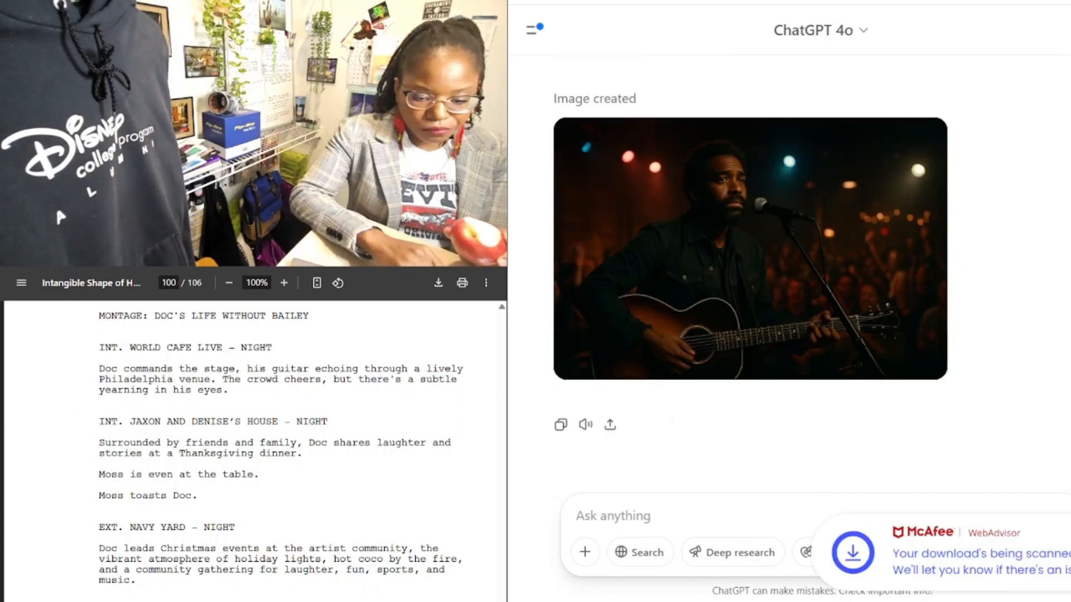
scroll(83, 403, up, 2)
scroll(98, 398, down, 3)
drag(101, 397, 198, 471)
key(ctrl+c)
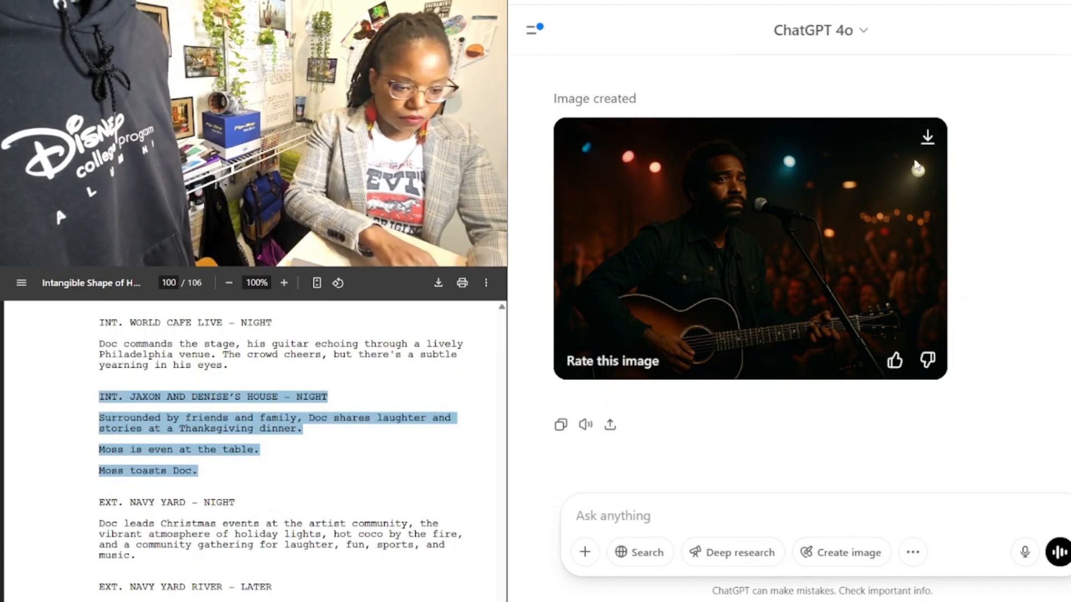
click(929, 136)
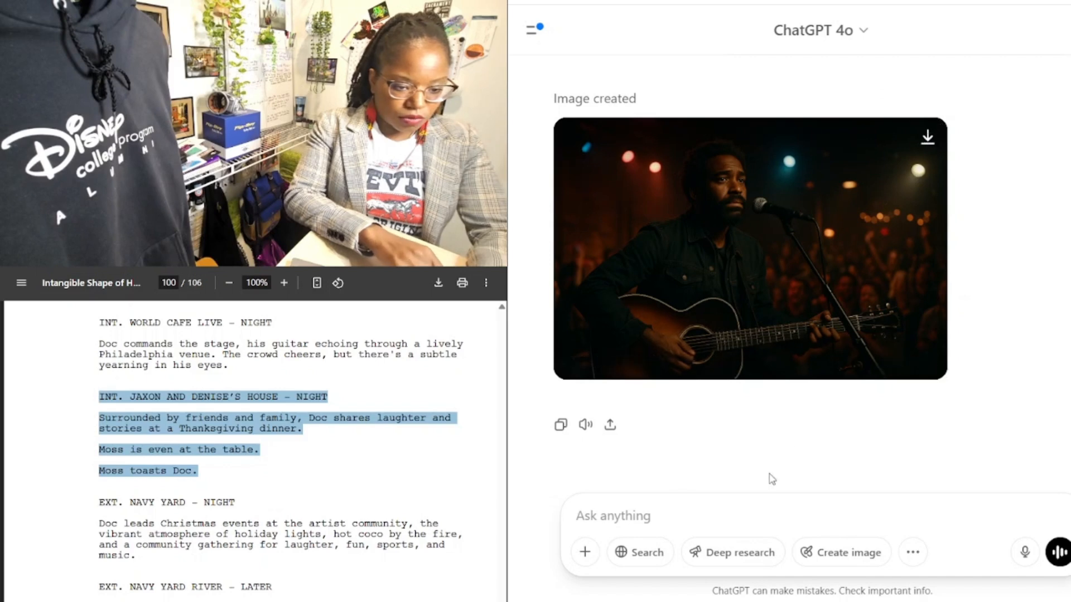
Step: Send a "depict:" prompt followed by the copied "INT. JAXON AND DENISE'S HOUSE - NIGHT" Thanksgiving scene
click(702, 513)
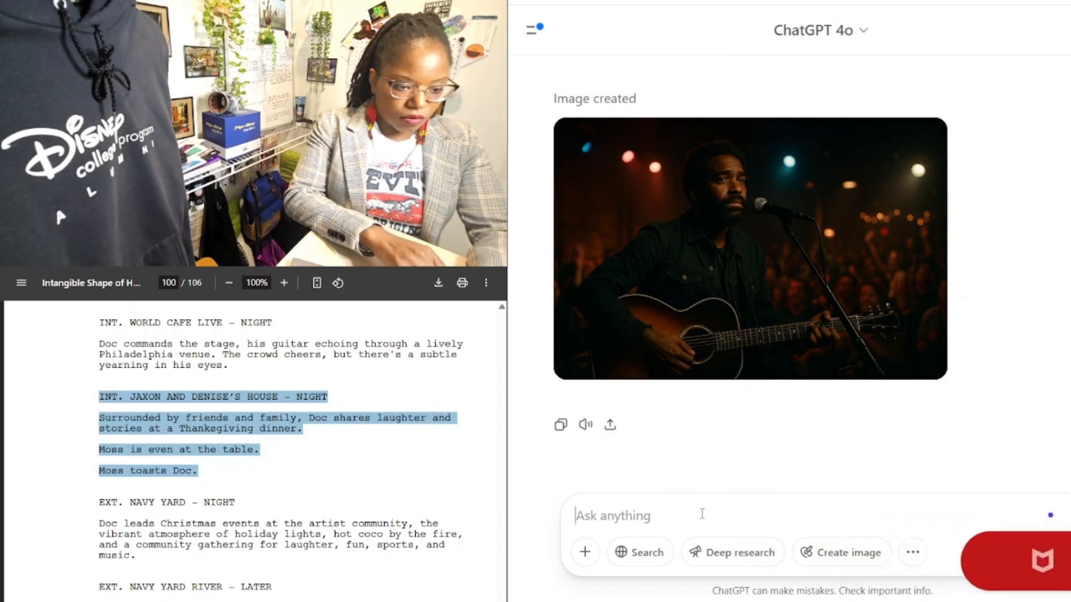
text(de)
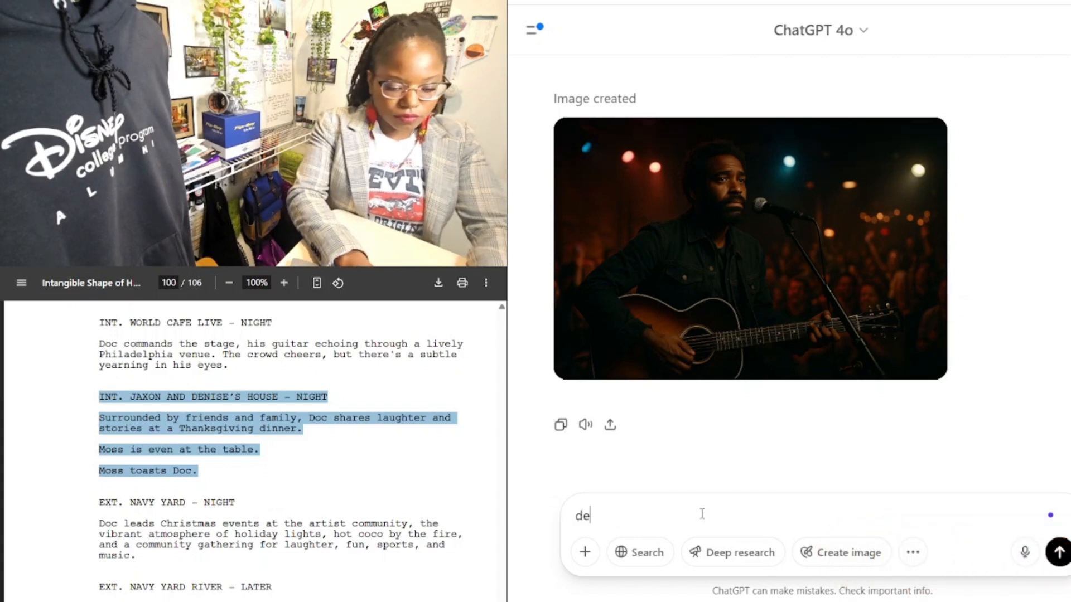
text(pict:)
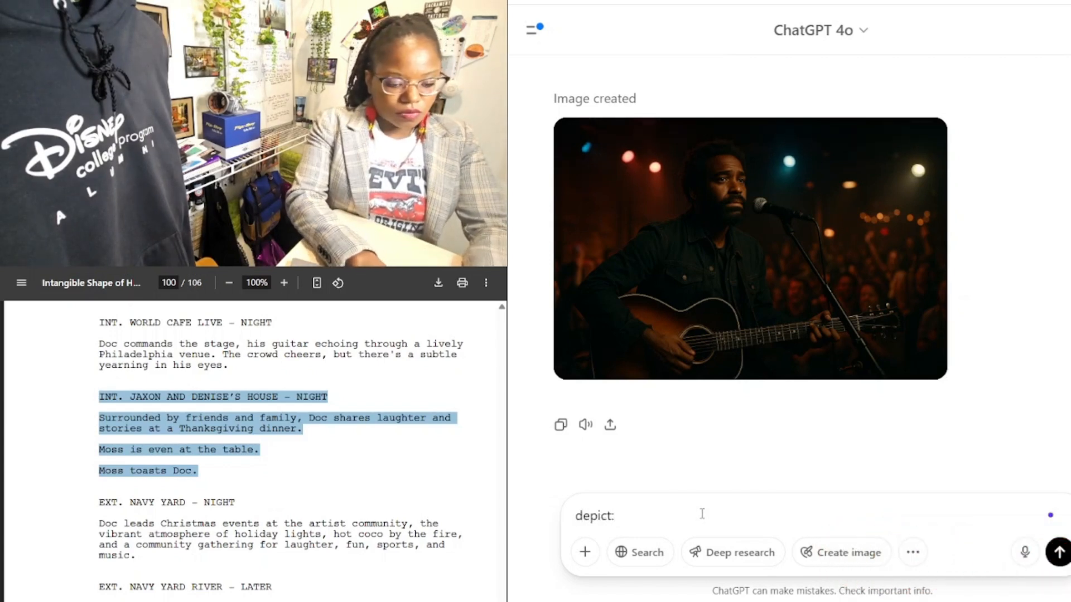
key(ctrl+v)
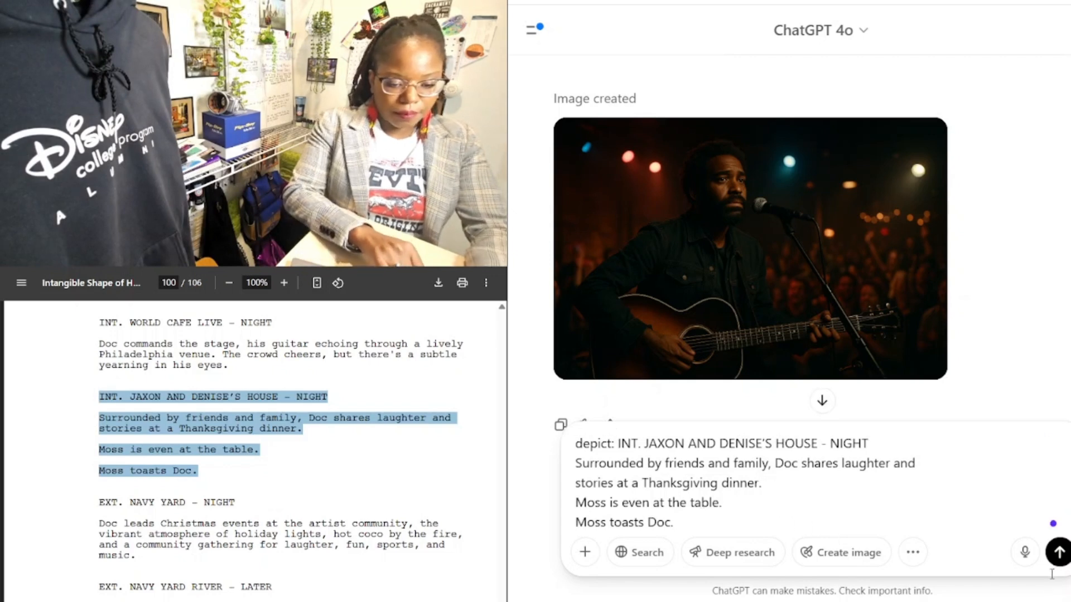
click(1058, 553)
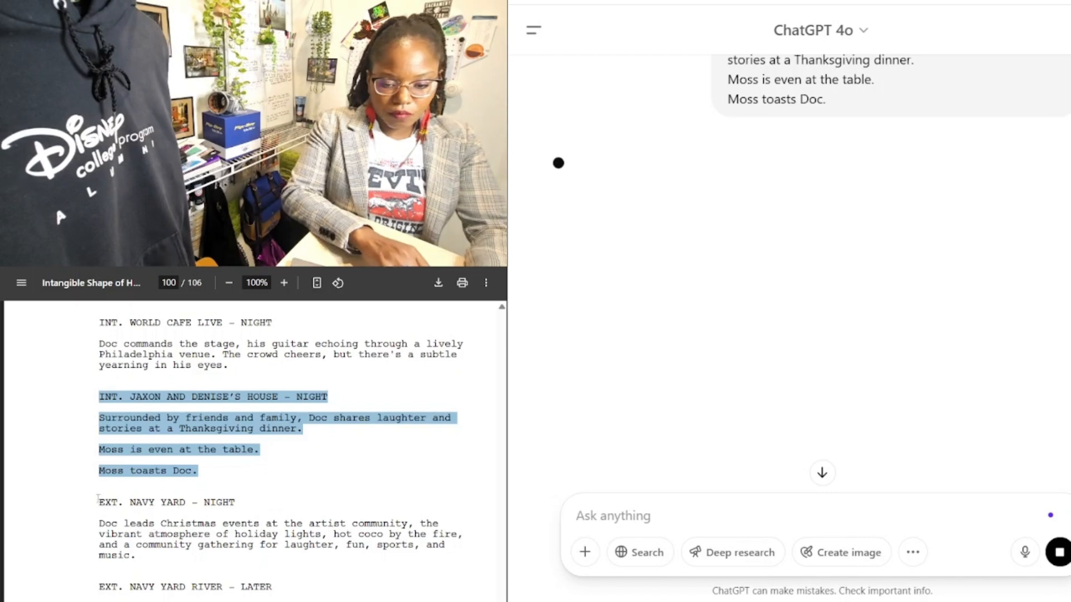
Step: Send a "depict:" prompt with the "EXT. NAVY YARD - NIGHT" Christmas events scene copied from page 100
drag(98, 501, 140, 559)
key(ctrl+c)
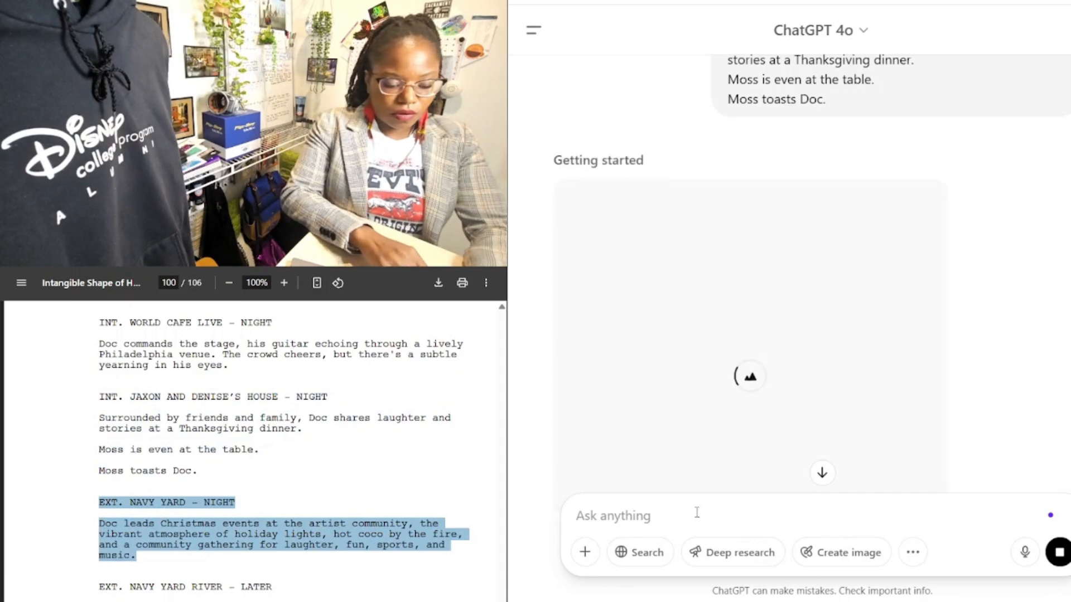
text(de)
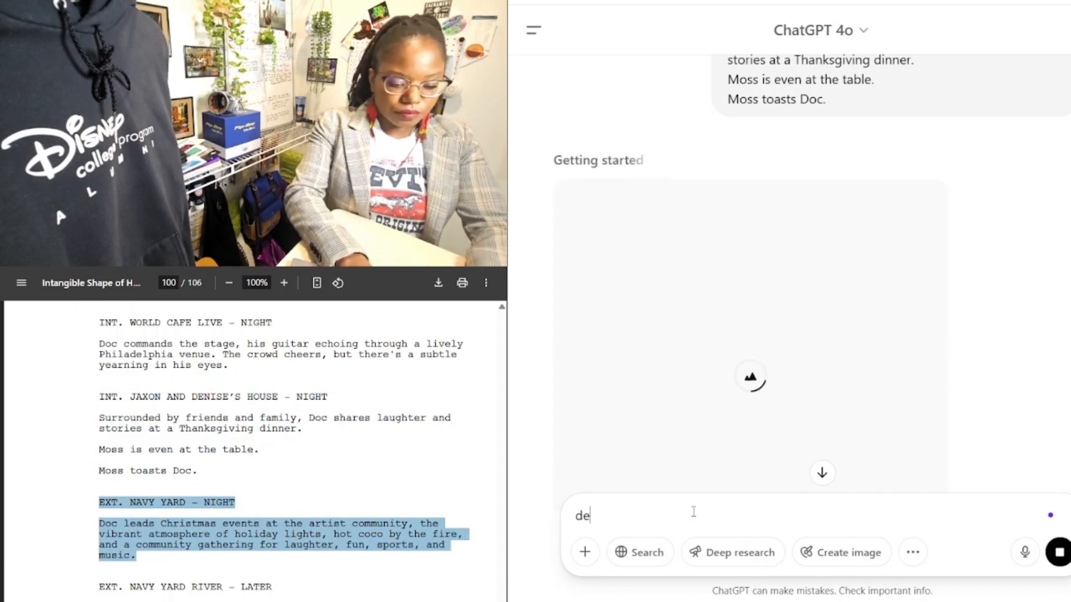
text(pict)
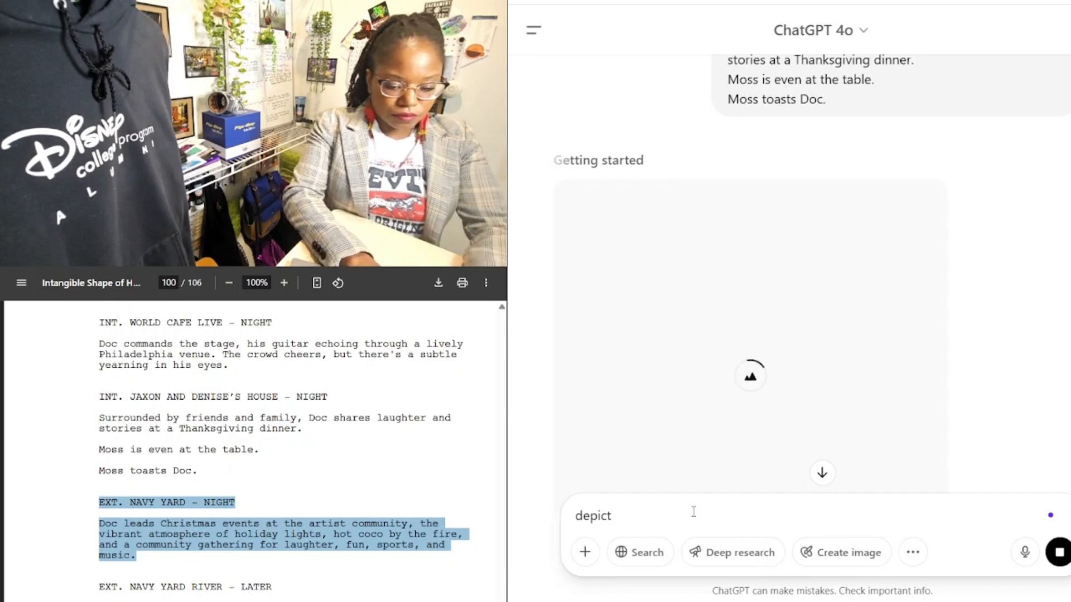
text(:)
key(ctrl+v)
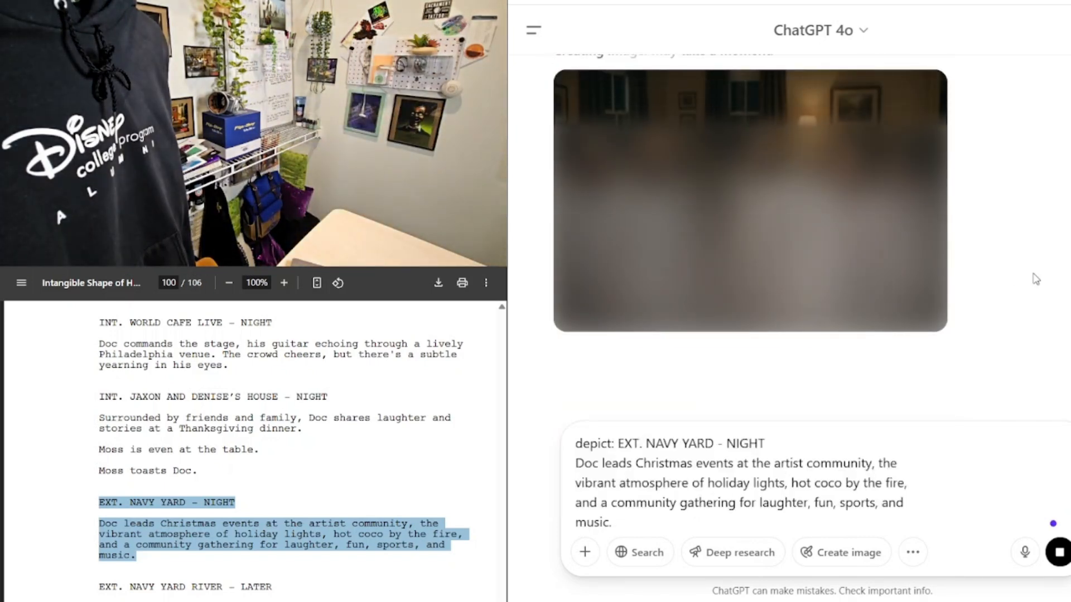
scroll(62, 511, down, 1)
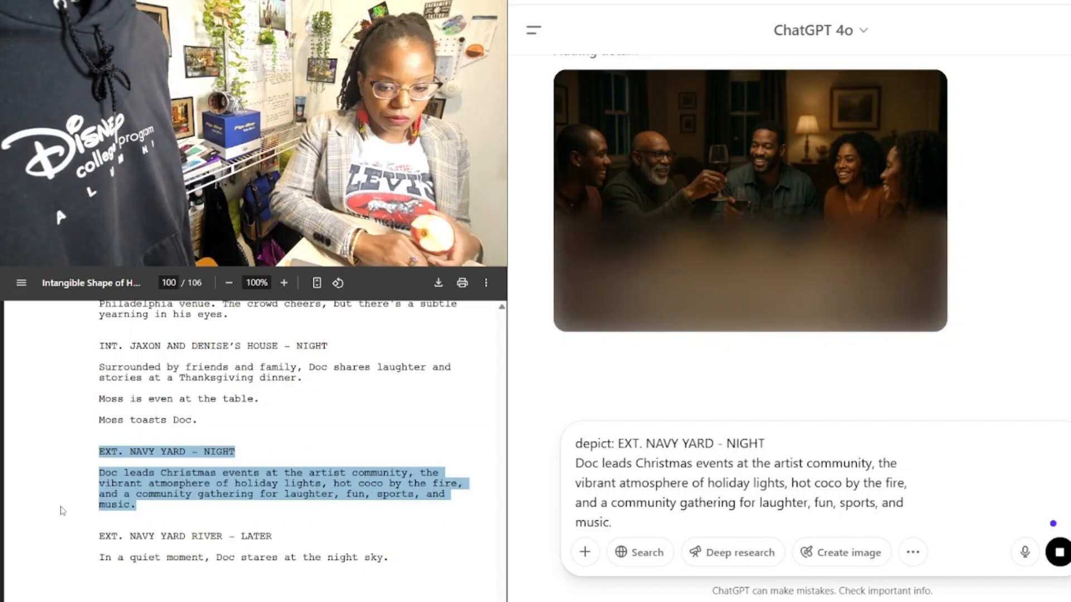
key(Return)
Step: Send a "depict:" prompt with the "EXT. NAVY YARD RIVER - LATER" scene, in which Doc stares at the night sky
scroll(61, 496, down, 3)
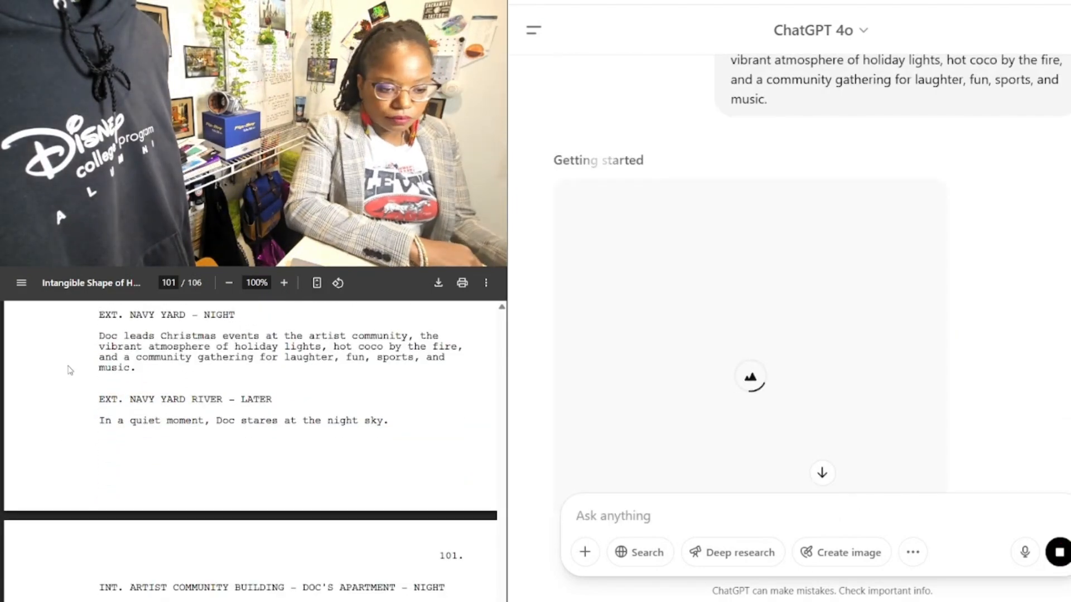
scroll(1032, 222, down, 2)
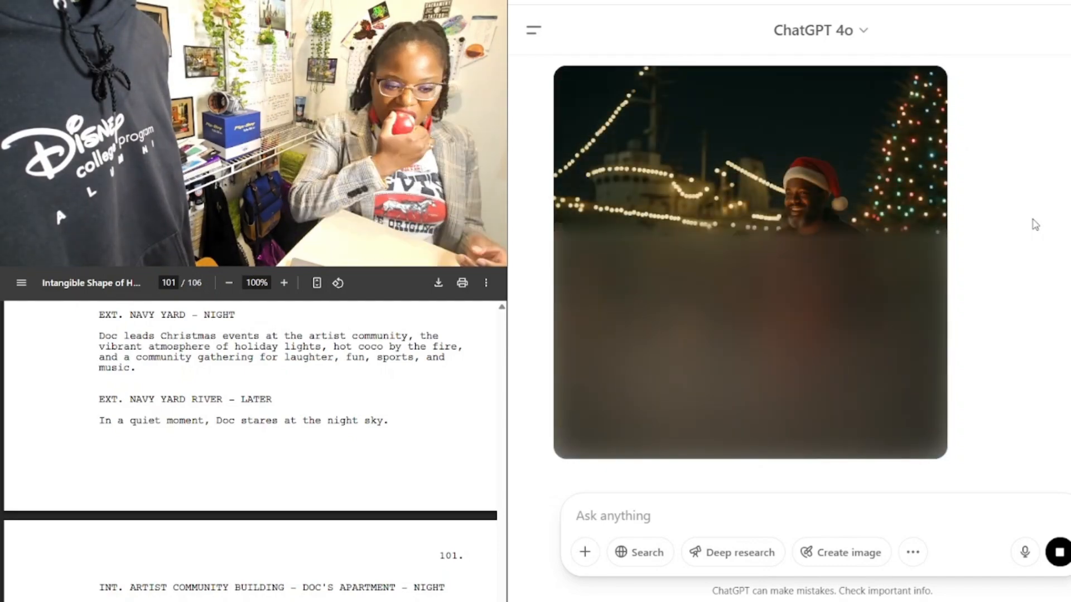
scroll(1034, 224, down, 2)
scroll(69, 423, down, 1)
click(842, 510)
text(dep)
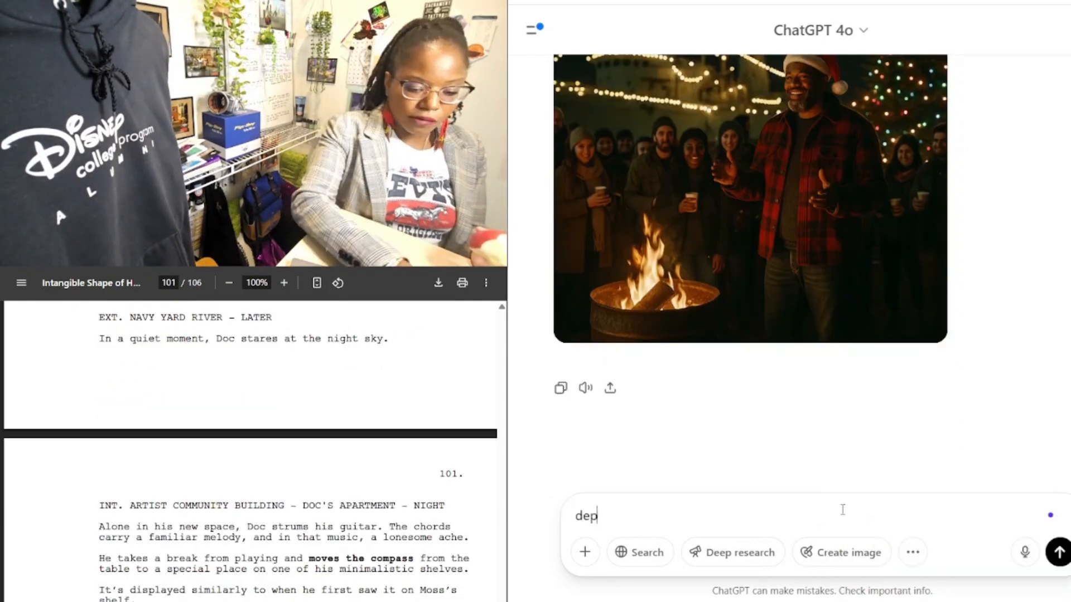
text(ict:)
drag(99, 317, 389, 339)
click(842, 510)
text(EXT. NAVY YARD RIVER - LATER In a quiet moment, Doc stares at the night sky.)
scroll(86, 333, down, 3)
scroll(53, 576, up, 3)
key(Return)
Step: Send a "depict:" prompt with the page 101 "INT. ARTIST COMMUNITY BUILDING - DOC'S APARTMENT - DAY" scene through "END MONTAGE."
scroll(83, 561, down, 3)
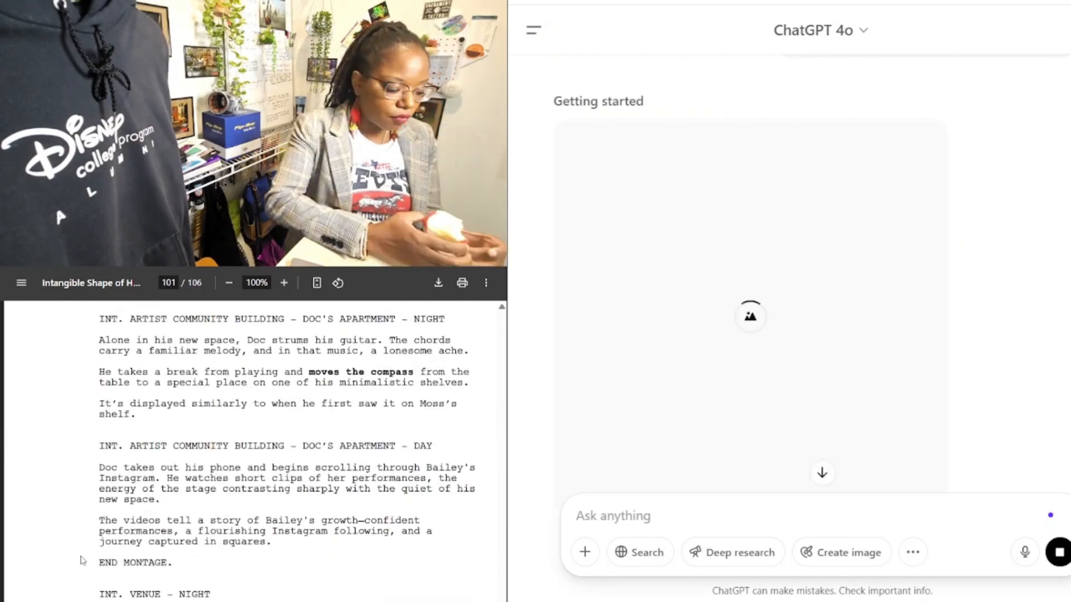
scroll(83, 560, up, 1)
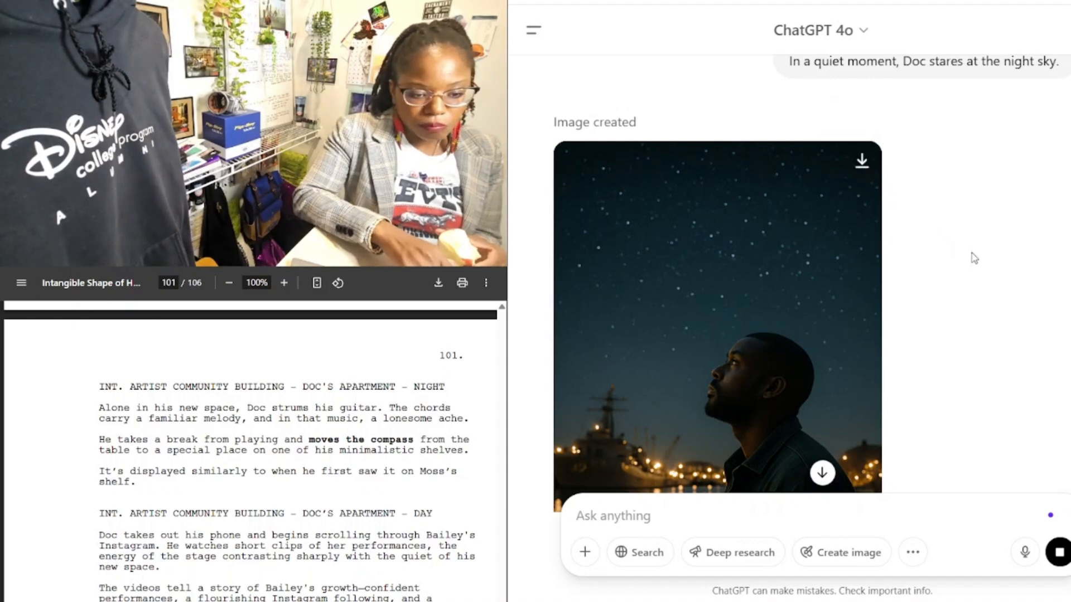
scroll(996, 268, down, 2)
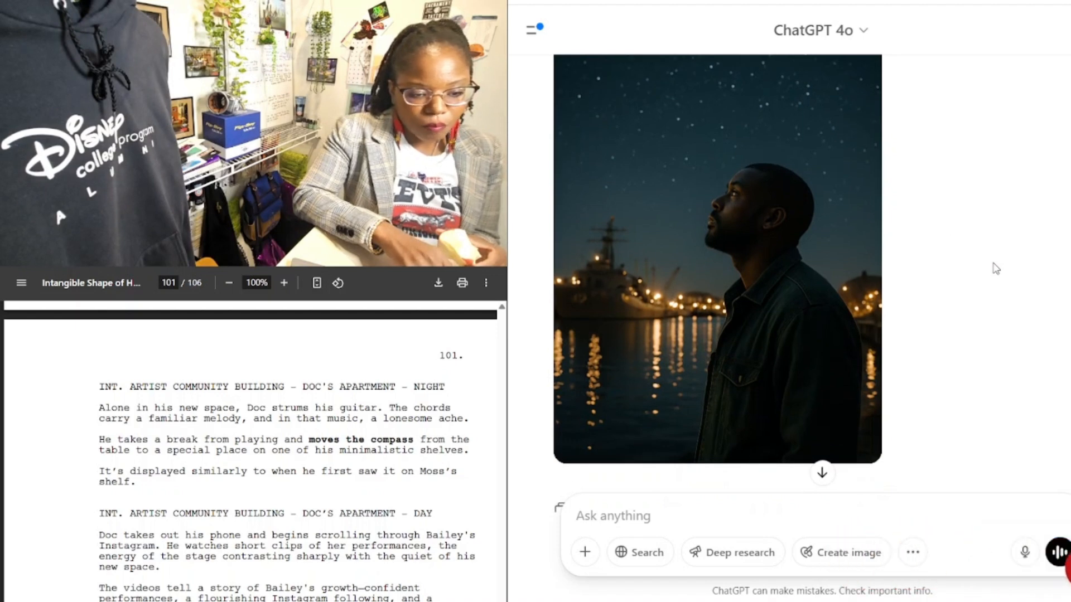
scroll(996, 268, down, 4)
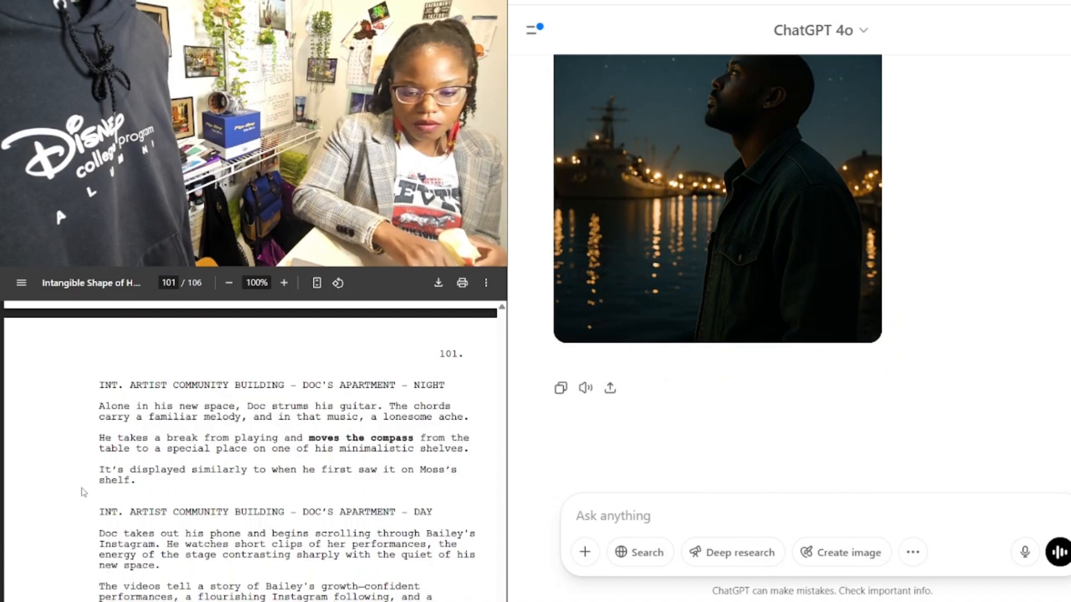
scroll(82, 492, down, 2)
scroll(83, 492, down, 2)
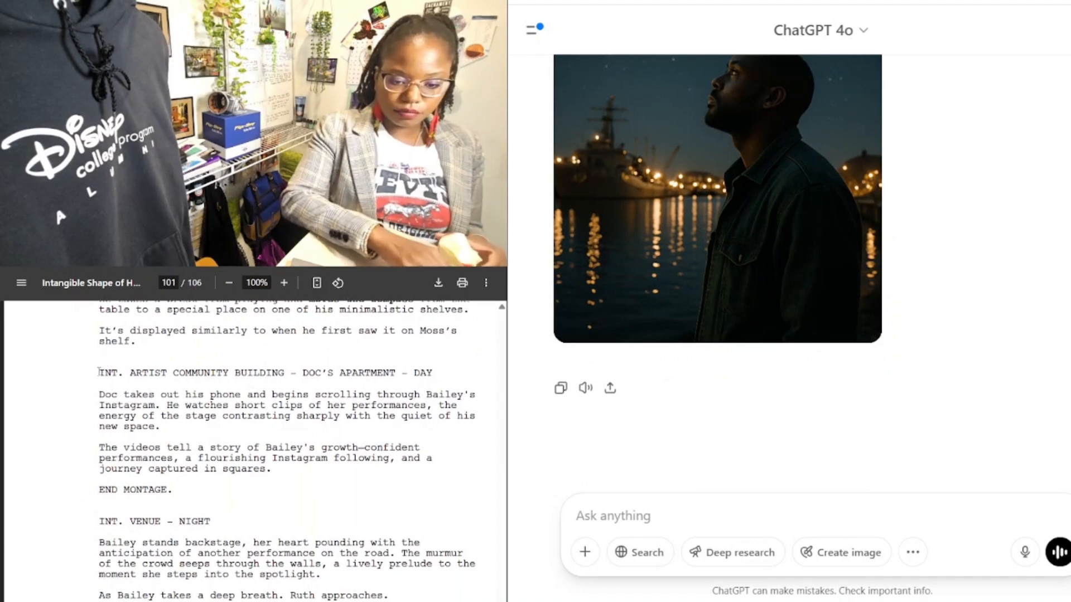
drag(99, 372, 181, 489)
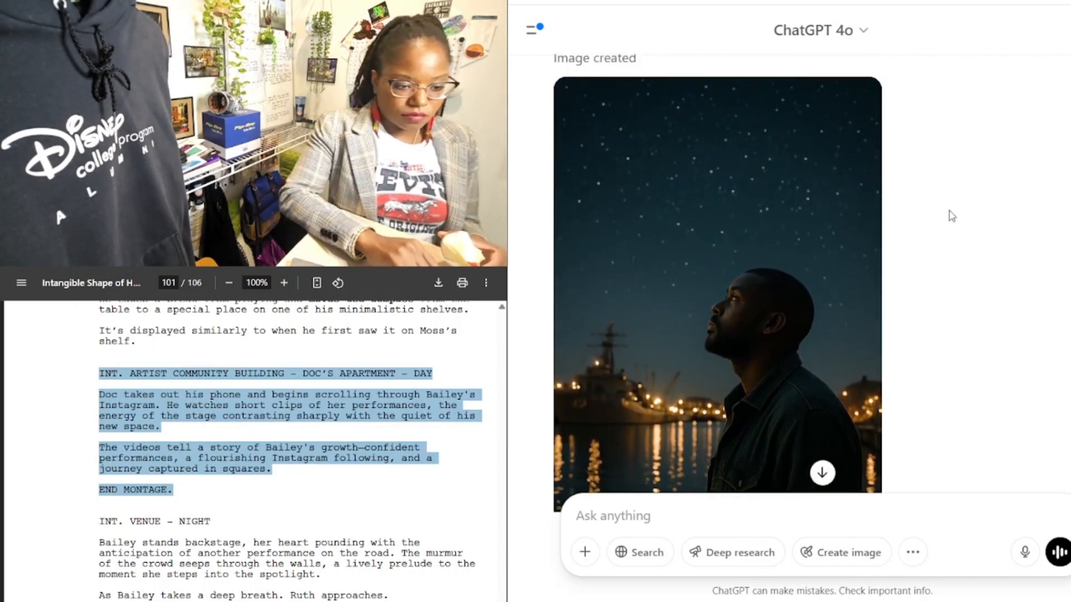
scroll(952, 216, down, 3)
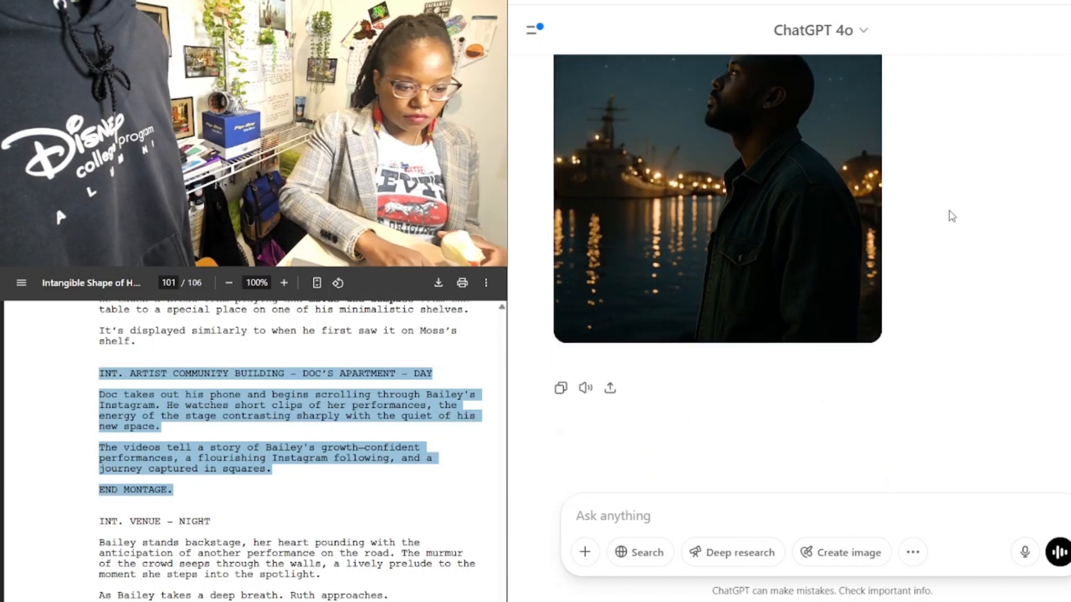
text(depict)
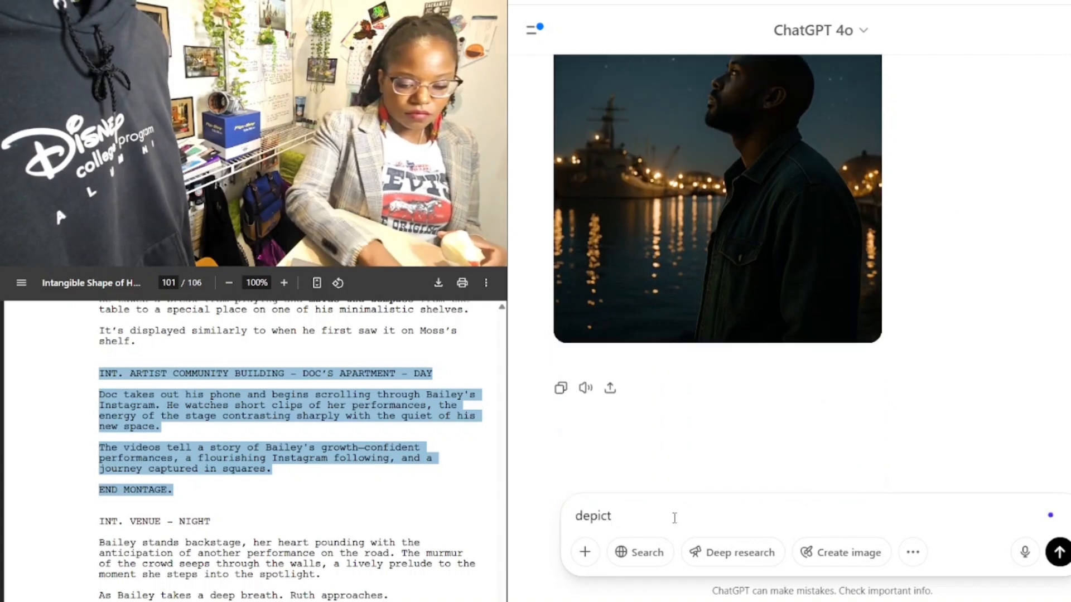
text(:)
text(INT. ARTIST COMMUNITY BUILDING - DOC'S APARTMENT - DAY Doc takes out his phone and begins scrolling through Bailey's Instagram. He watches short clips of her performances, the energy of the stage contrasting sharply with the quiet of his new space. The videos tell a story of Bailey's growth—confident performances, a flourishing Instagram following, and a journey captured in squares. END MONTAGE.)
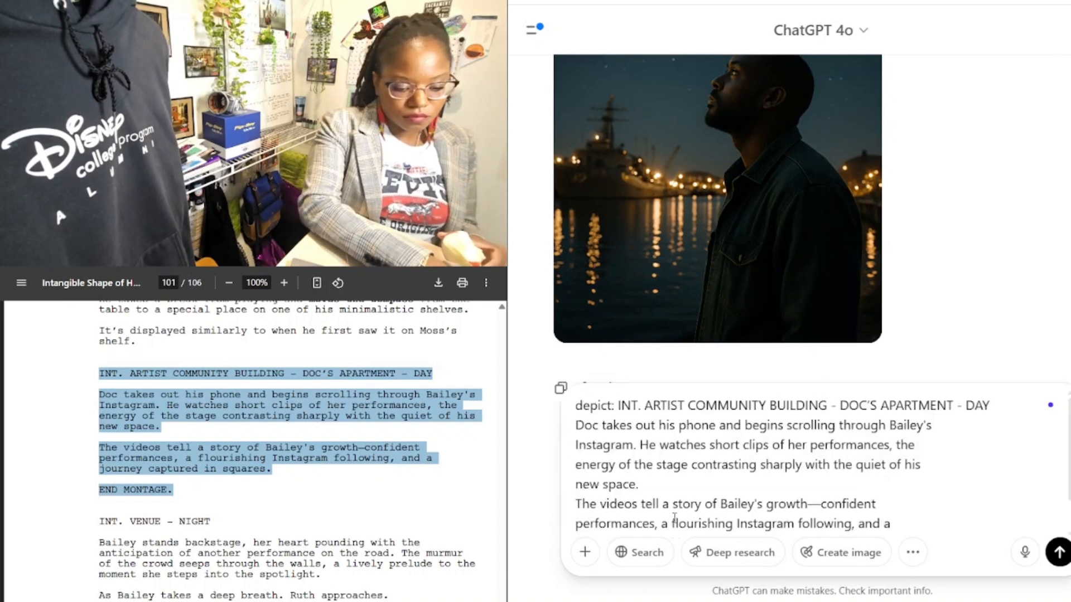
click(1058, 554)
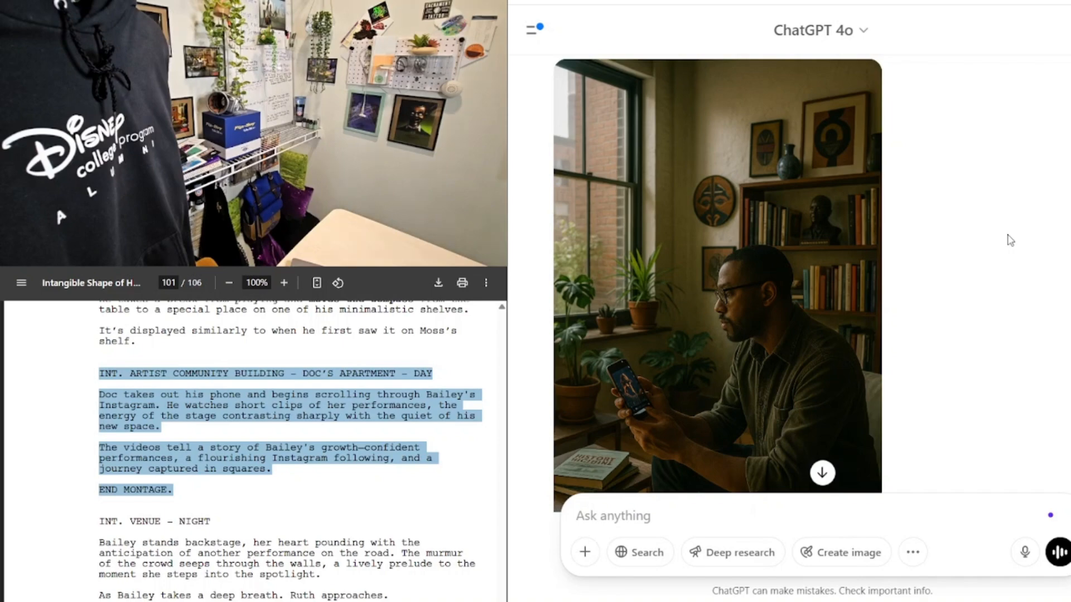
Step: Draft a "depict:" prompt with the page 101 "INT. VENUE - NIGHT" backstage scene through Ruth's line "10 minutes."
click(822, 473)
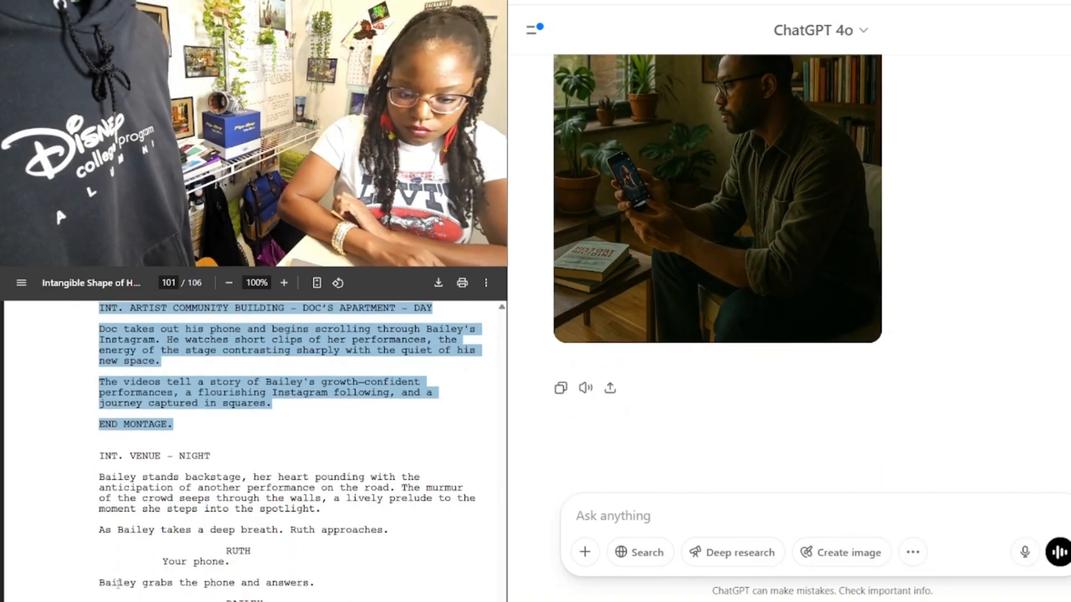
text(depict:)
drag(98, 316, 229, 570)
text(INT. VENUE - NIGHT Bailey stands backstage, her heart pounding with the anticipation of another performance on the road. The murmur of the crowd seeps through the walls, a lively prelude to the moment she steps into the spotlight. As Bailey takes a deep breath. Ruth approaches. RUTH Your phone. Bailey grabs the phone and answers. BAILEY Hello? It’s Nia. NIA (through phone) Got a second? RUTH 10 minutes.)
scroll(251, 447, down, 5)
drag(225, 337, 366, 408)
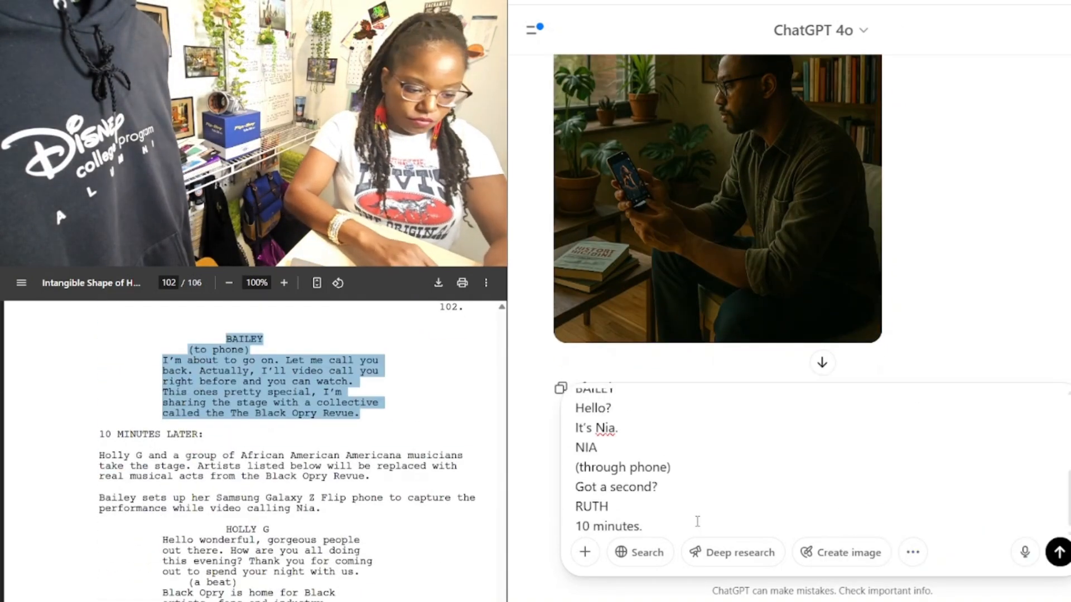
text(BAILEY (to phone) I’m about to go on, let me call you back. Actually, I’ll video call you right before and you can watch. This ones pretty special, I’m sharing the stage with a collective called the The Black Opry Revue.)
key(Return)
Step: Draft a "depict:" prompt with the page 102 passage from "10 MINUTES LATER:" through "A spotlight illuminates JASMINE."
scroll(106, 558, down, 2)
scroll(1035, 277, down, 1)
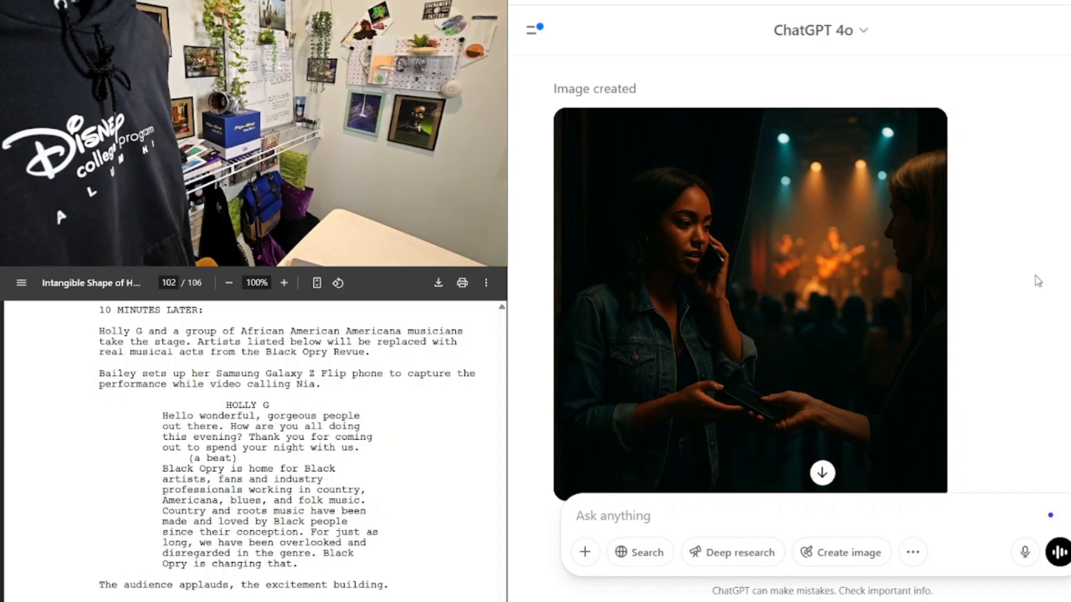
scroll(989, 273, down, 2)
scroll(989, 273, up, 1)
key(ctrl+a)
key(ctrl+c)
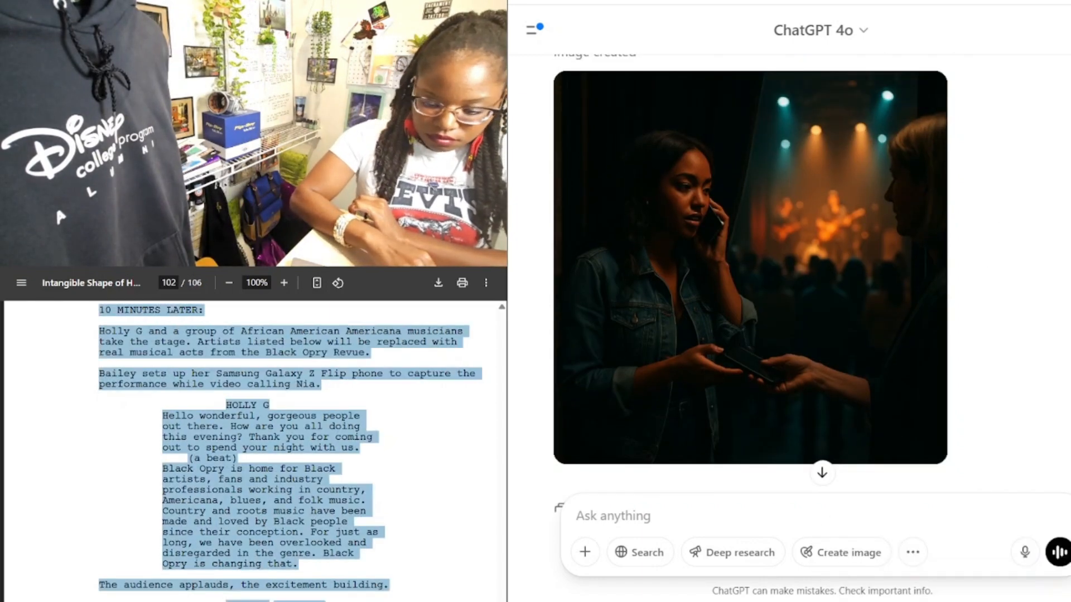
click(623, 516)
text(depict:)
key(ctrl+v)
Step: Append Holly G's introduction of Malik "The Maestro" Jones and the page 103 line "Malik steps forward" to the prompt, and send it
scroll(251, 446, down, 7)
drag(225, 382, 325, 416)
click(822, 517)
text(HOLLY G (CONT’D) Next, we have a man whose fingers dance across strings like poetry... MALIK "THE MAESTRO" JONES.)
scroll(102, 442, down, 3)
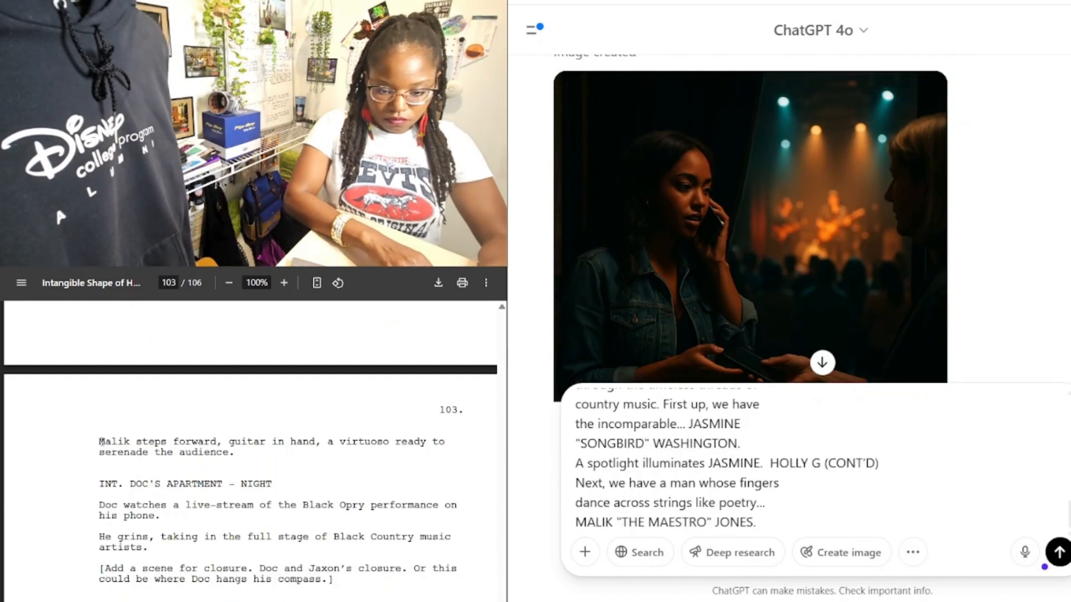
drag(99, 441, 234, 452)
click(799, 522)
text(Malik steps forward, guitar in hand, a virtuoso ready to serenade the audience.)
click(1058, 552)
Step: Draft a "depict:" prompt with the page 103 "INT. DOC'S APARTMENT - NIGHT" scene, ending at "Black Country music artists."
scroll(179, 568, down, 3)
text(depict:)
drag(98, 318, 153, 385)
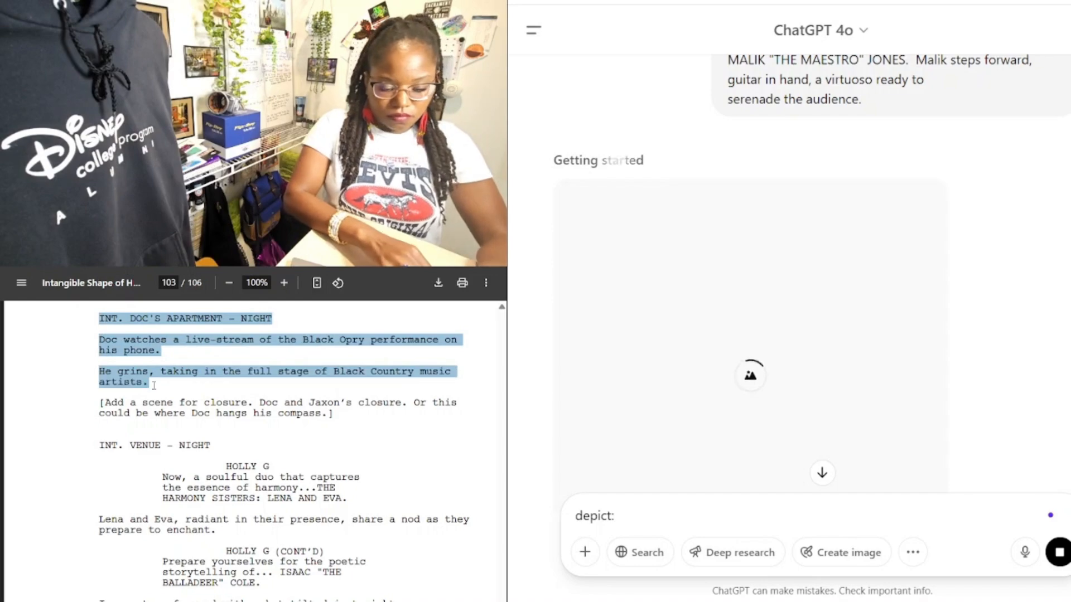
key(ctrl+c)
click(715, 519)
key(ctrl+v)
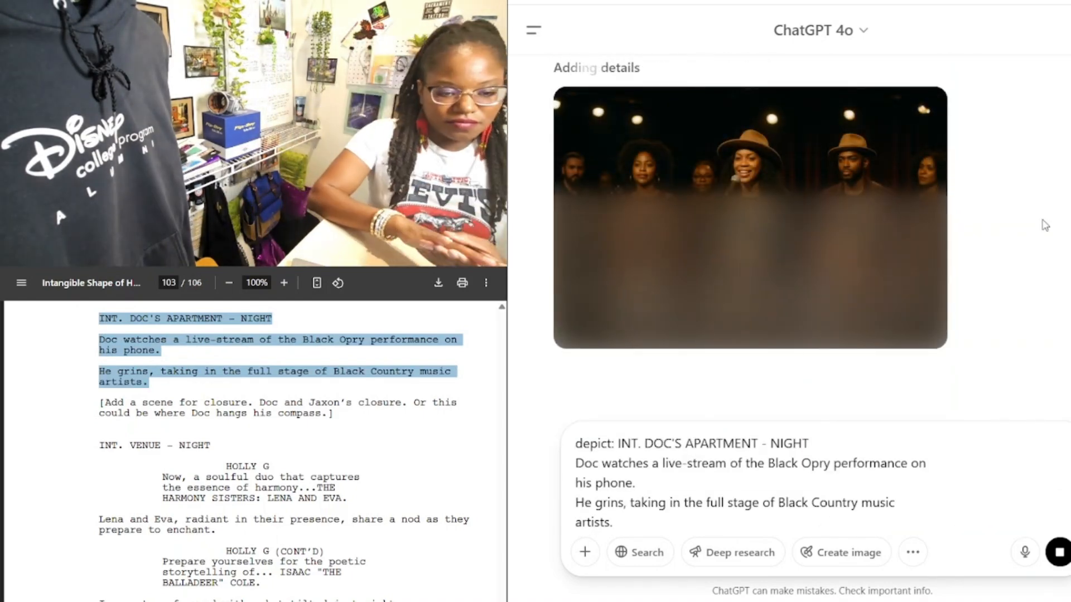
Step: Request "remove text" for the Black Opry stage image, and send the drafted "INT. DOC'S APARTMENT - NIGHT" prompt
click(750, 251)
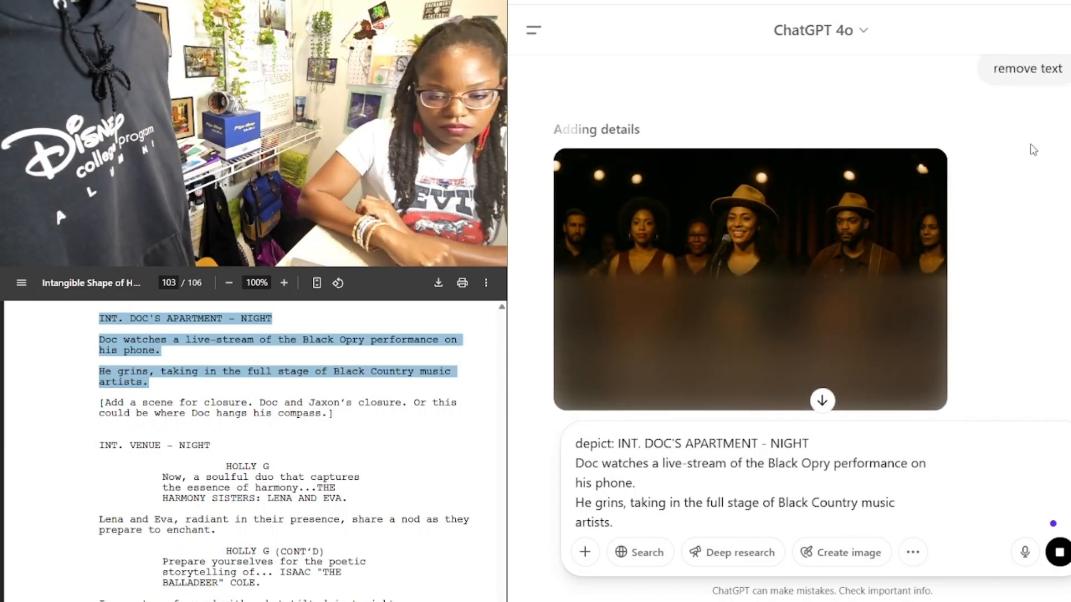
key(Return)
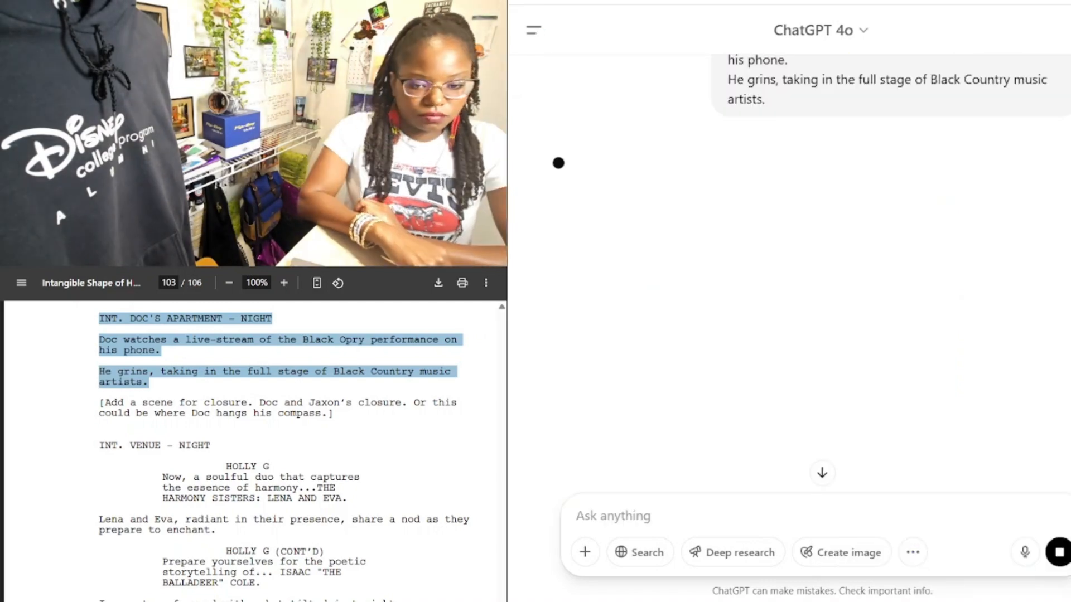
Step: Send a "depict:" prompt with the page 103 "INT. VENUE - NIGHT" scene, from the Harmony Sisters' introduction through "a night of unforgettable music."
scroll(94, 444, down, 2)
drag(99, 325, 136, 600)
click(736, 509)
key(ctrl+v)
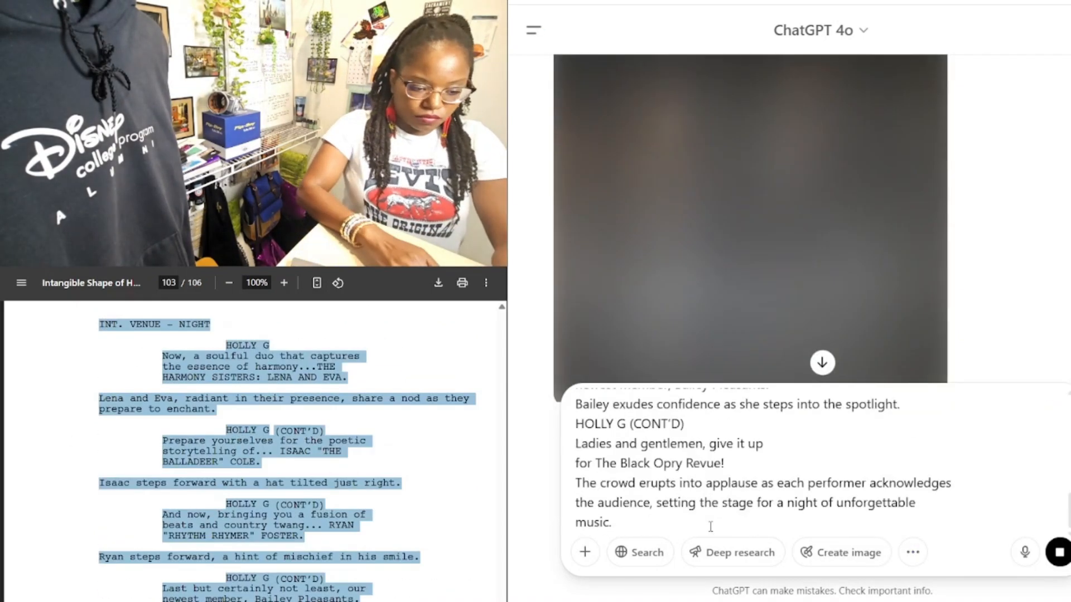
scroll(115, 584, down, 5)
scroll(115, 584, up, 5)
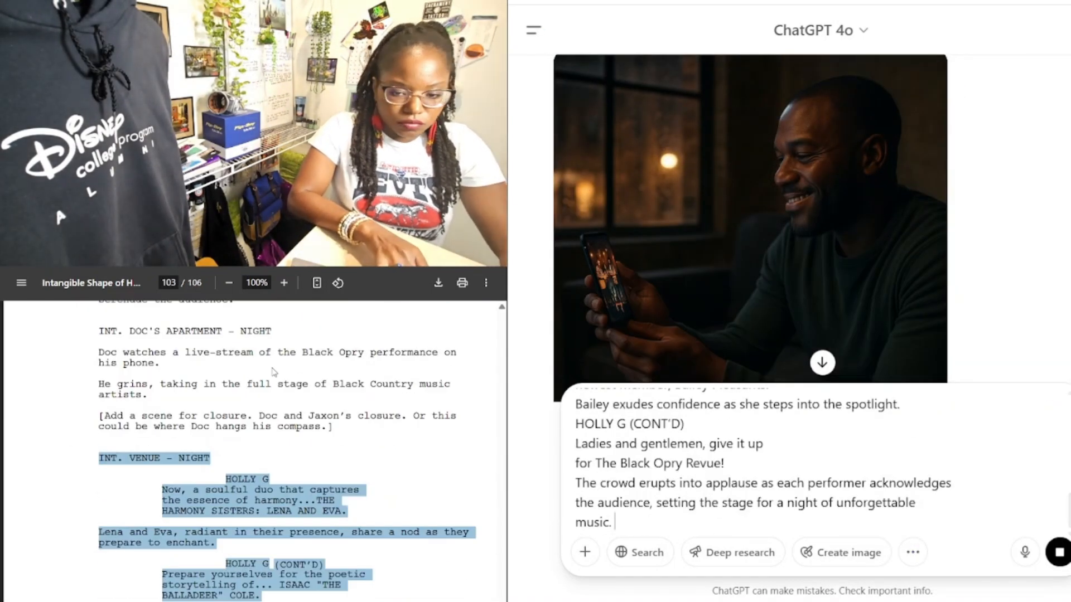
click(898, 285)
key(Return)
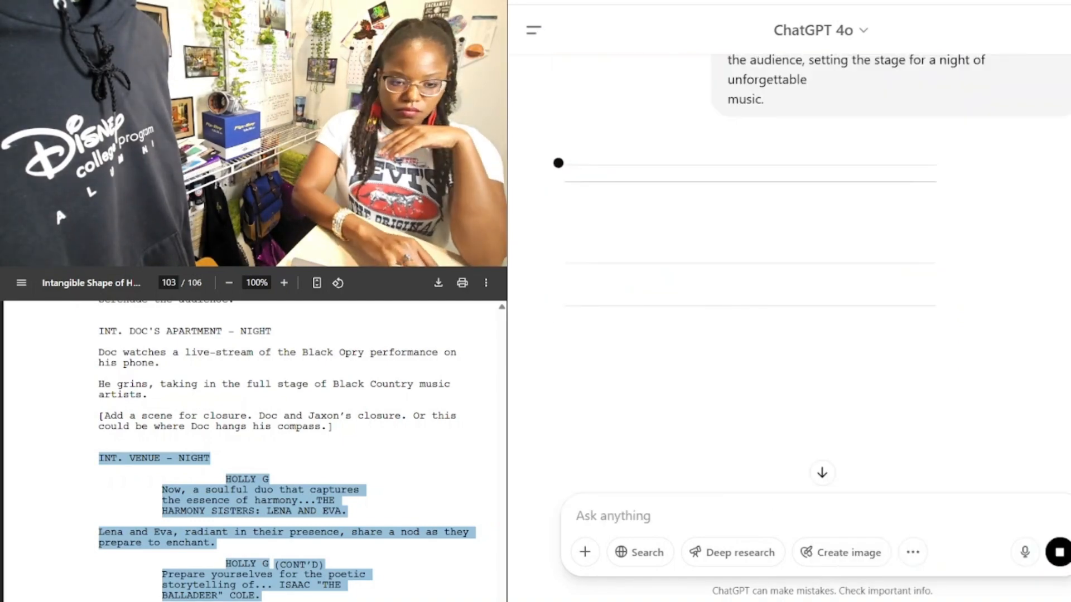
Step: Draft a "depict:" prompt with the page 104 "INT. VENUE - NIGHT" scene of Bailey video calling Nia
scroll(251, 446, down, 5)
text(depict:)
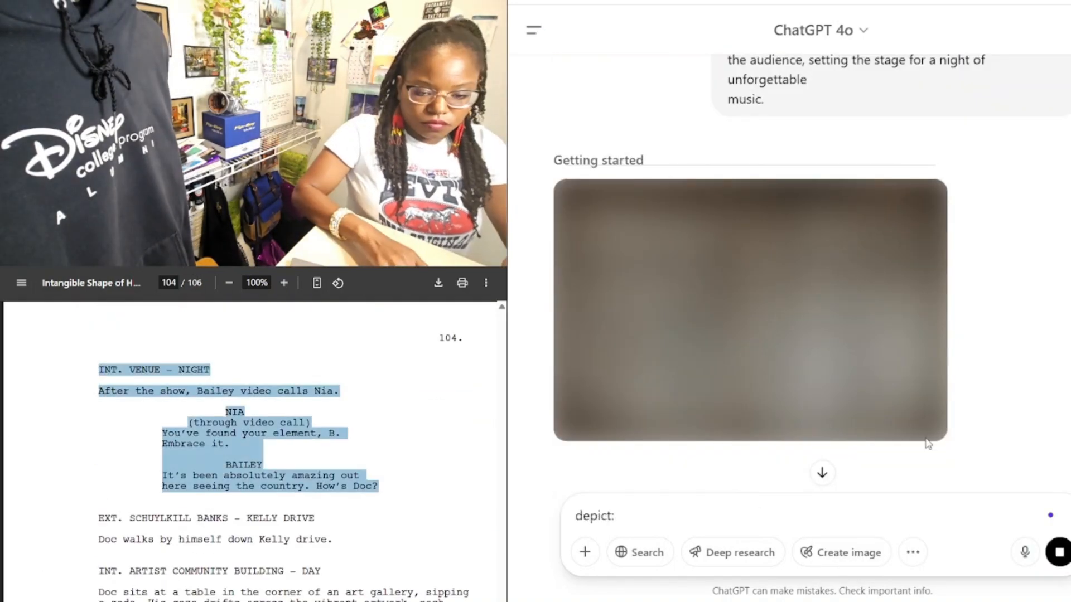
key(ctrl+v)
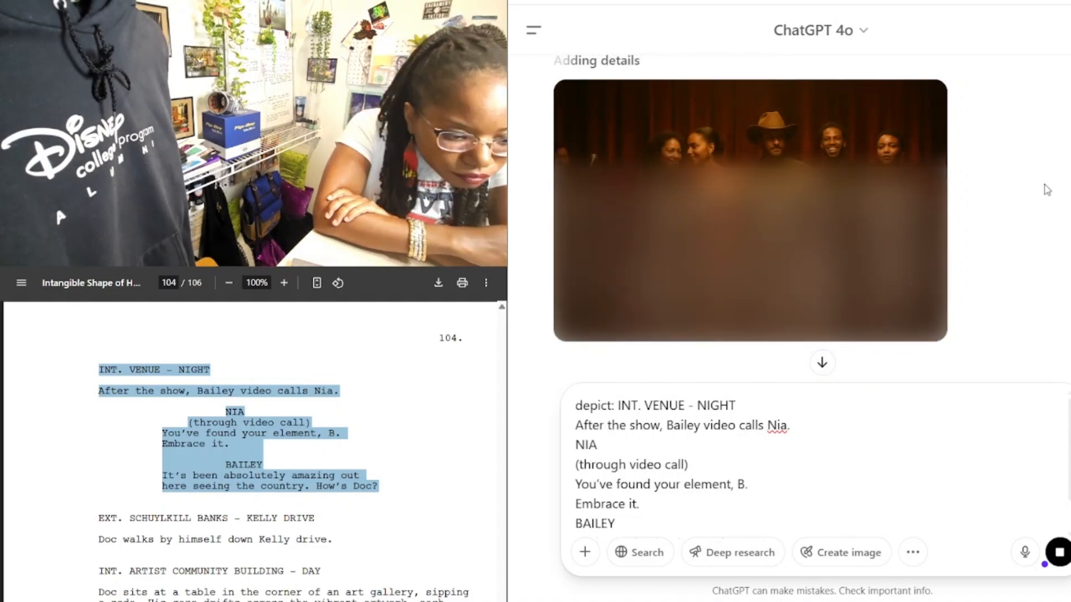
Step: Submit "Didn't fully follow instructions" feedback on the Black Opry group image and reload the chat
scroll(80, 466, up, 4)
click(926, 313)
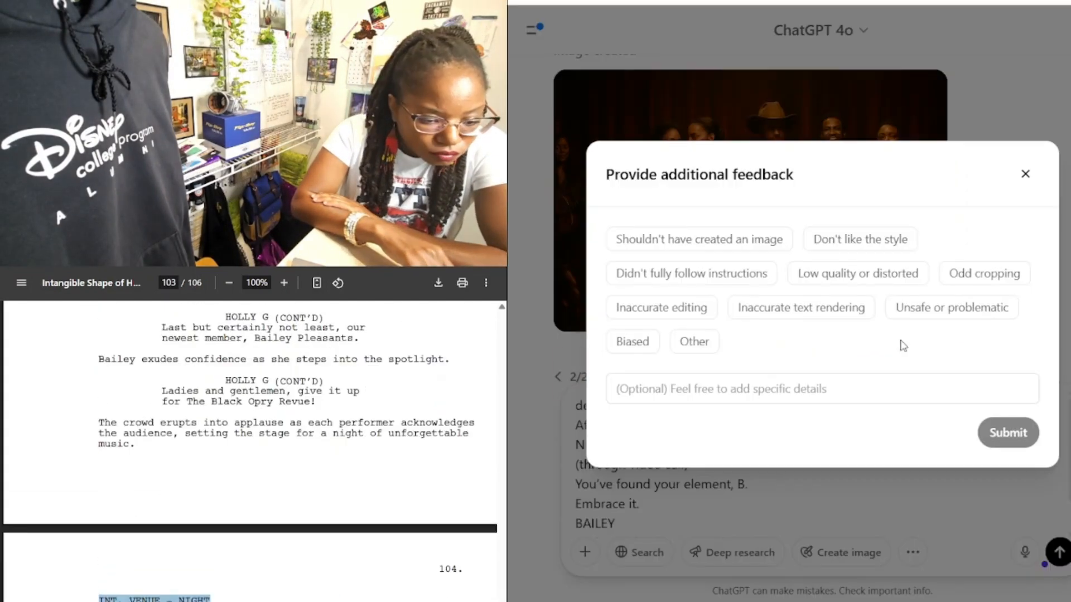
click(691, 274)
click(1007, 433)
scroll(956, 195, up, 10)
key(ctrl+r)
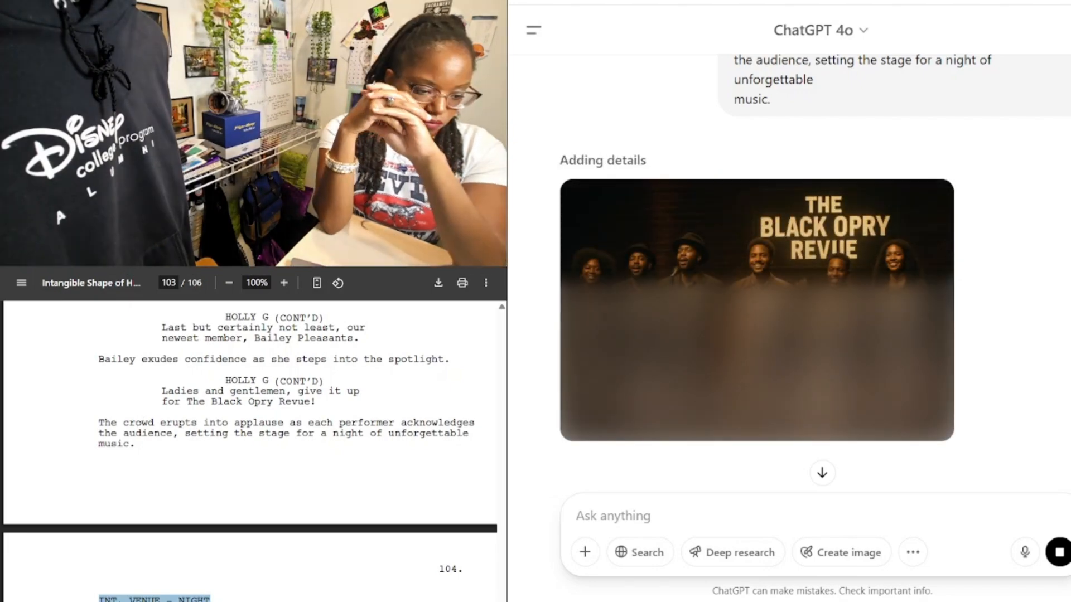
Step: Send a "depict:" prompt with the page 104 "INT. VENUE - NIGHT" video call scene, ending at "How's Doc?"
scroll(756, 309, down, 2)
scroll(249, 423, down, 4)
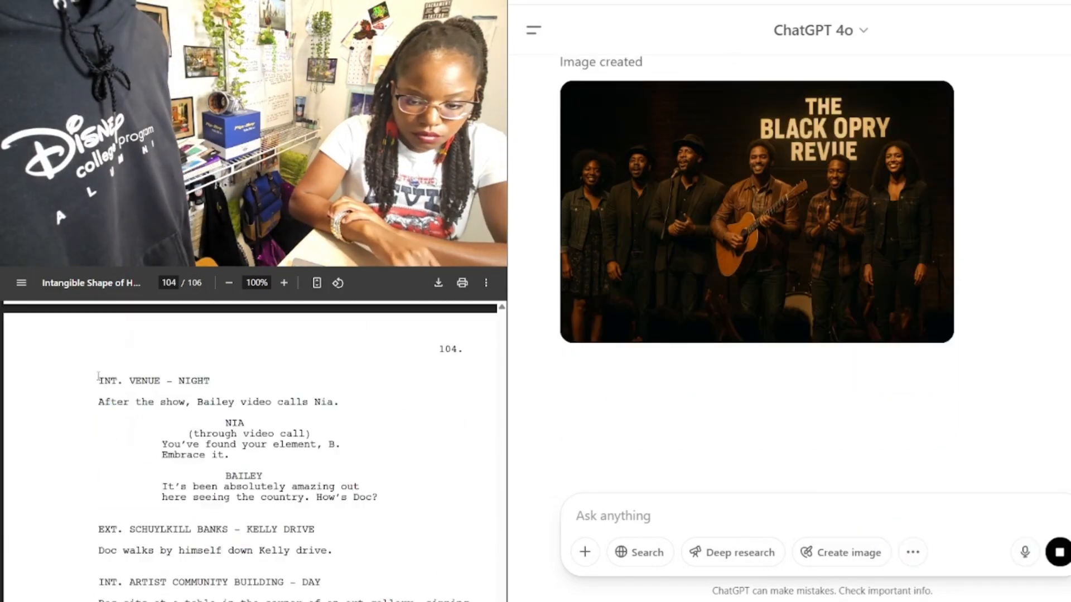
drag(99, 379, 378, 497)
key(ctrl+c)
click(675, 513)
key(ctrl+v)
triple_click(674, 496)
key(Return)
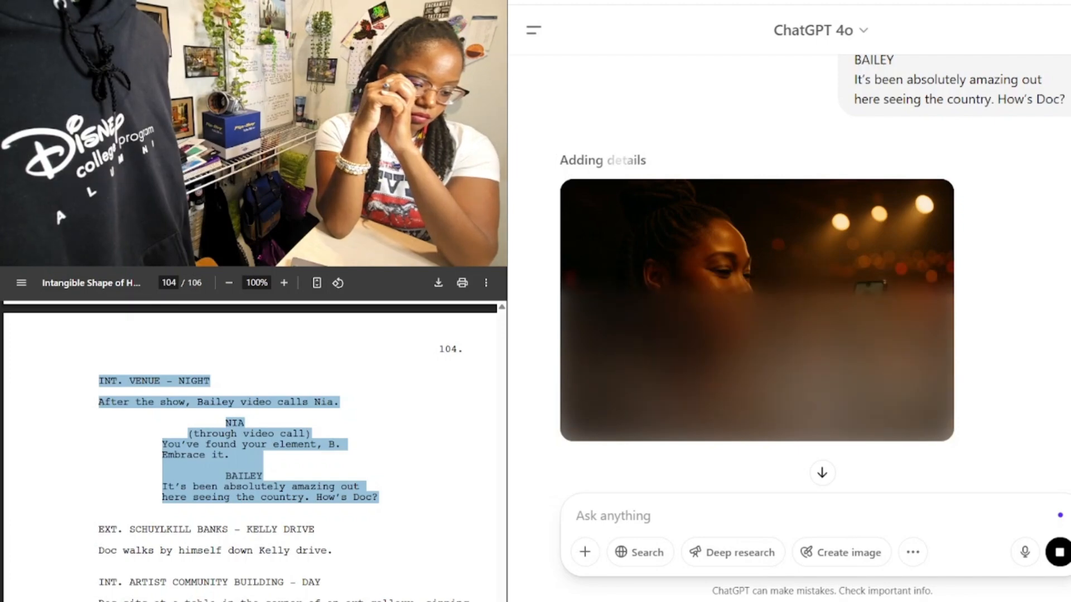
Step: Send a "depict:" prompt with "EXT. SCHUYLKILL BANKS - KELLY DRIVE" and the line "Doc walks by himself down Kelly drive."
scroll(251, 446, down, 4)
text(depict: EXT. SCHUYLKILL BANKS - KELLY DRIVE)
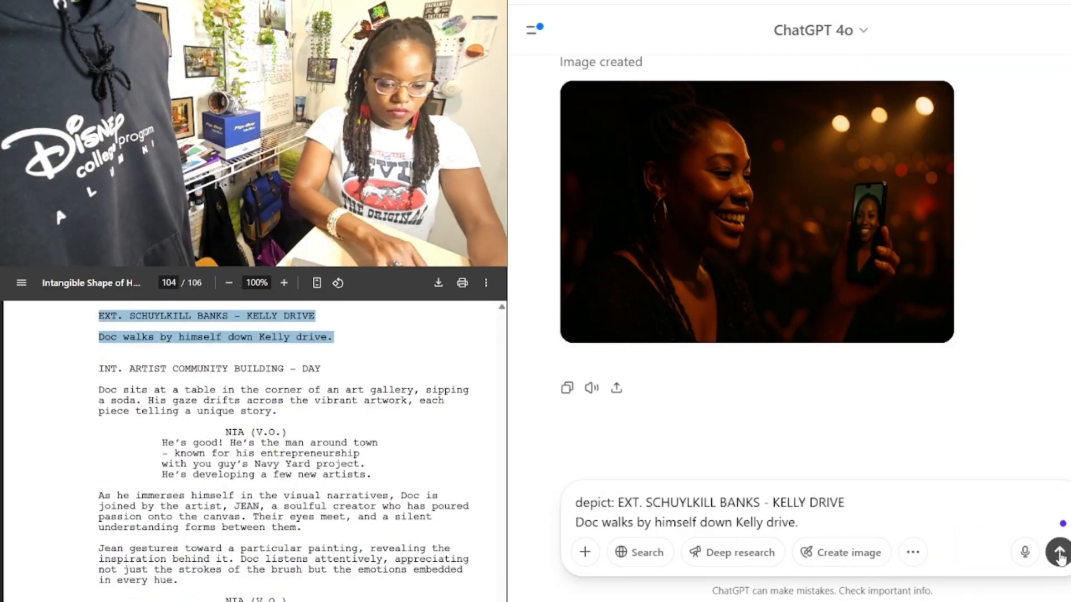
click(1059, 554)
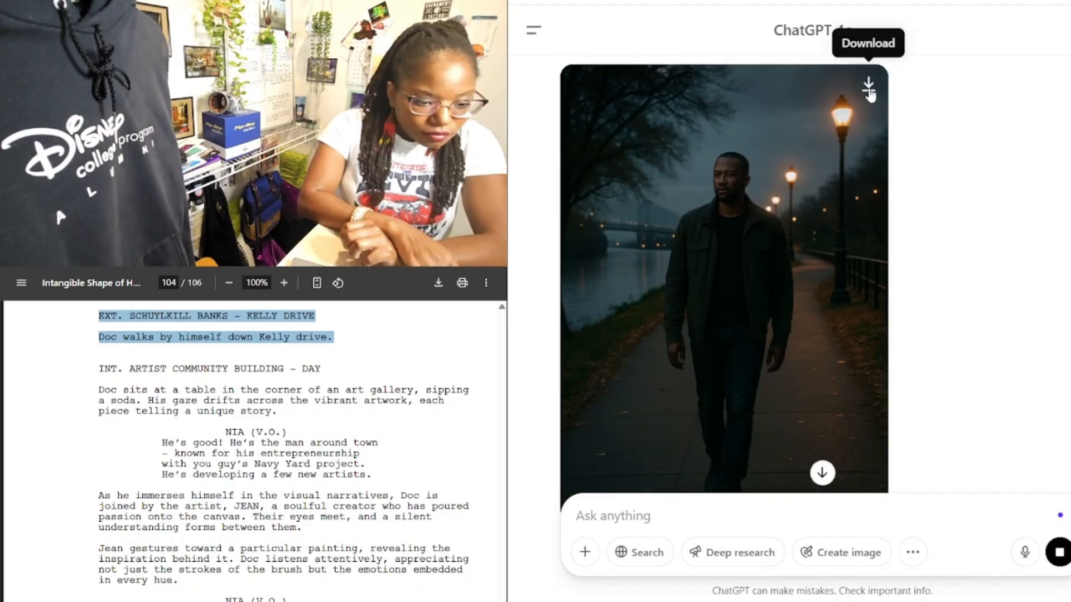
Step: Send a "depict:" prompt with the page 104 "INT. ARTIST COMMUNITY BUILDING - DAY" scene, ending at "a silent exchange of appreciation."
text(depict:)
drag(99, 493, 303, 599)
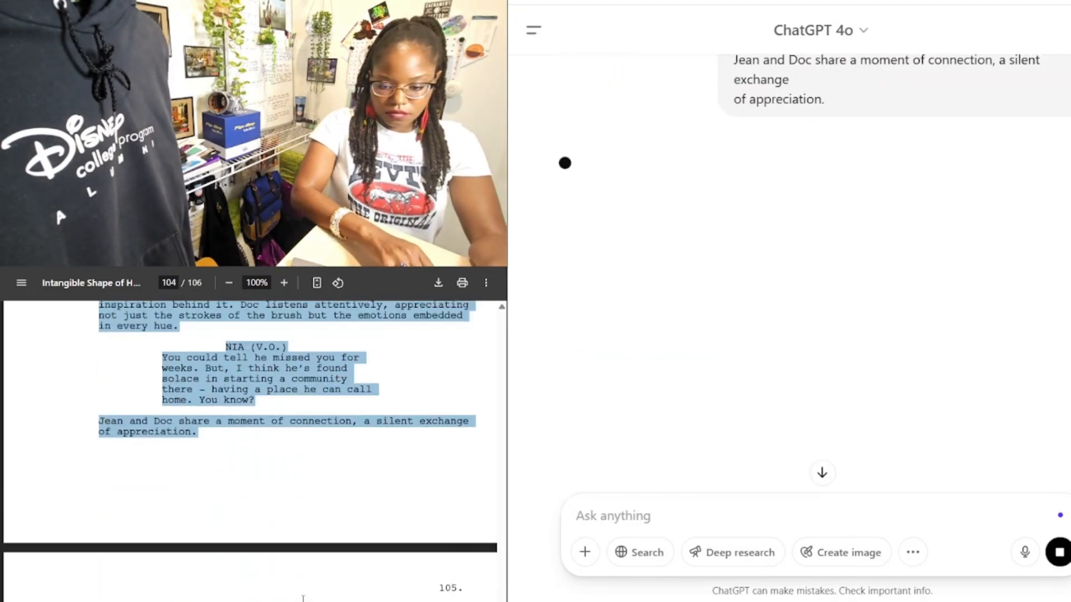
scroll(60, 539, up, 4)
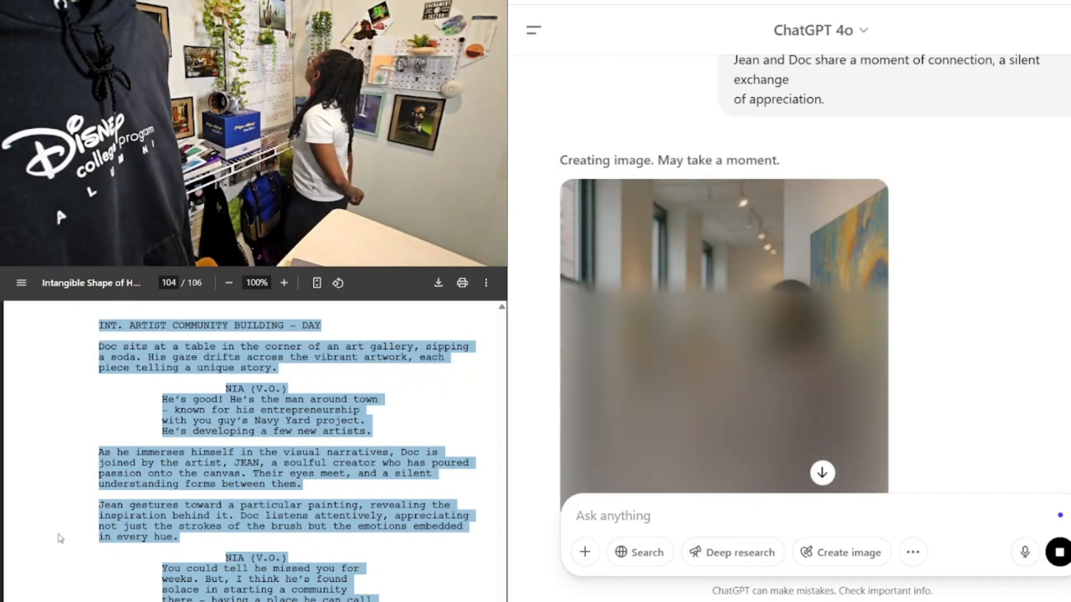
Step: Send a "depict:" prompt with the page 105 "INT. BAILEY'S TOUR BUS - NIGHT" scene, and download the generated image
scroll(983, 188, down, 2)
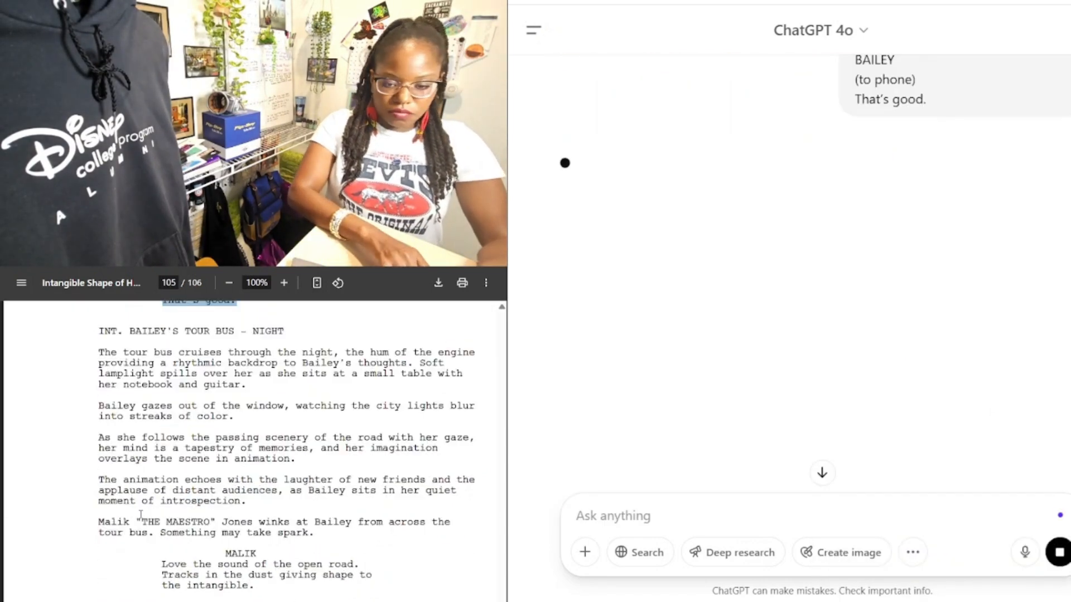
scroll(142, 513, down, 1)
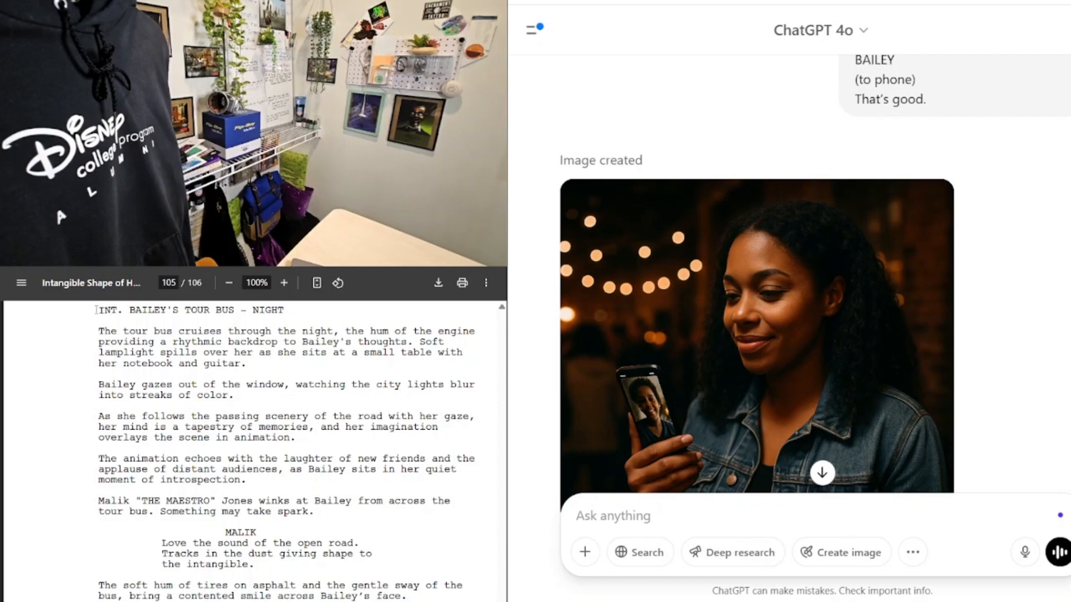
scroll(860, 258, down, 4)
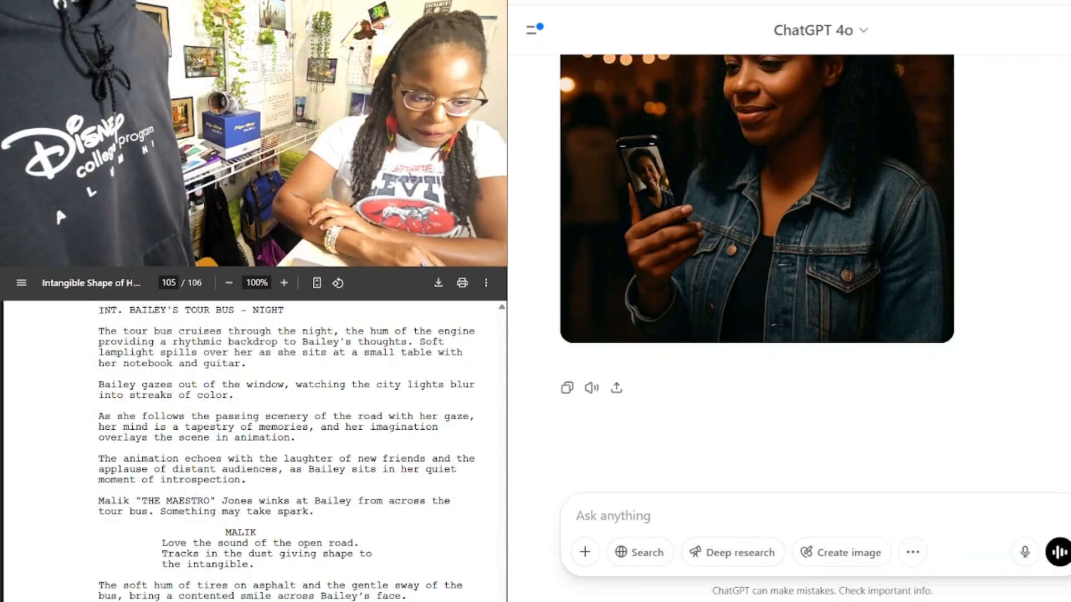
scroll(96, 310, up, 1)
click(702, 509)
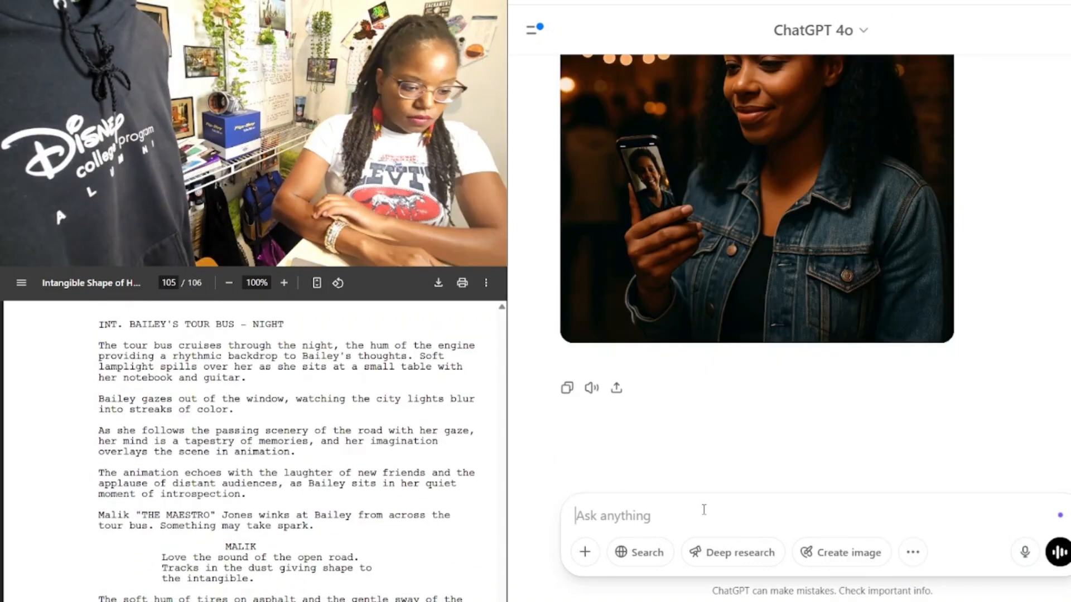
text(depict:)
drag(98, 325, 219, 430)
drag(219, 431, 468, 599)
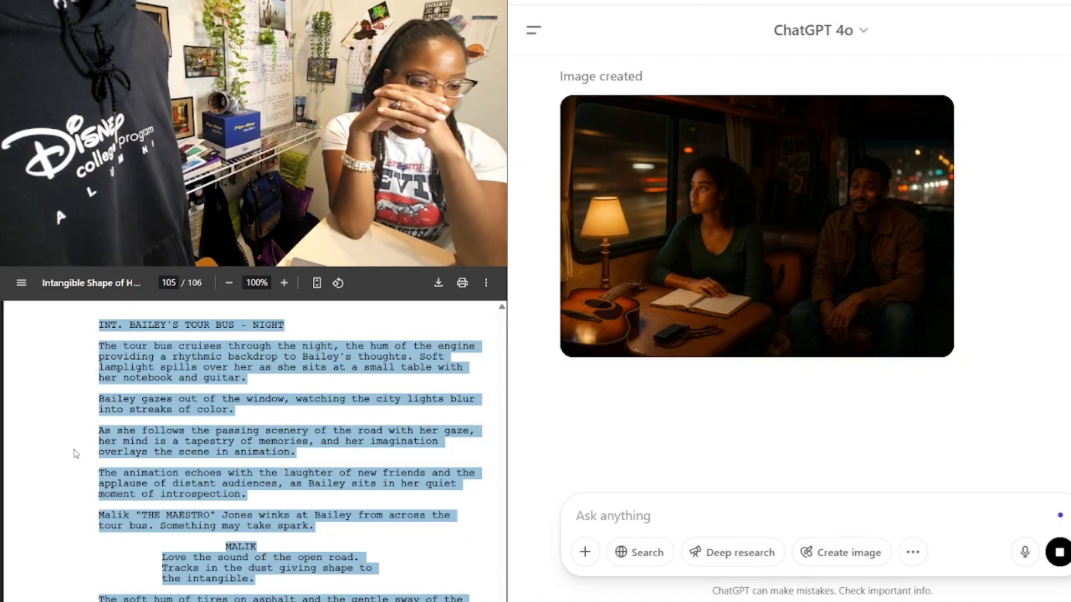
click(935, 116)
click(76, 453)
Step: Send a "depict:" prompt with the page 105 "DOC'S APARTMENT - DAY" scene, ending at "Jean's artwork is prominently displayed."
scroll(251, 452, down, 4)
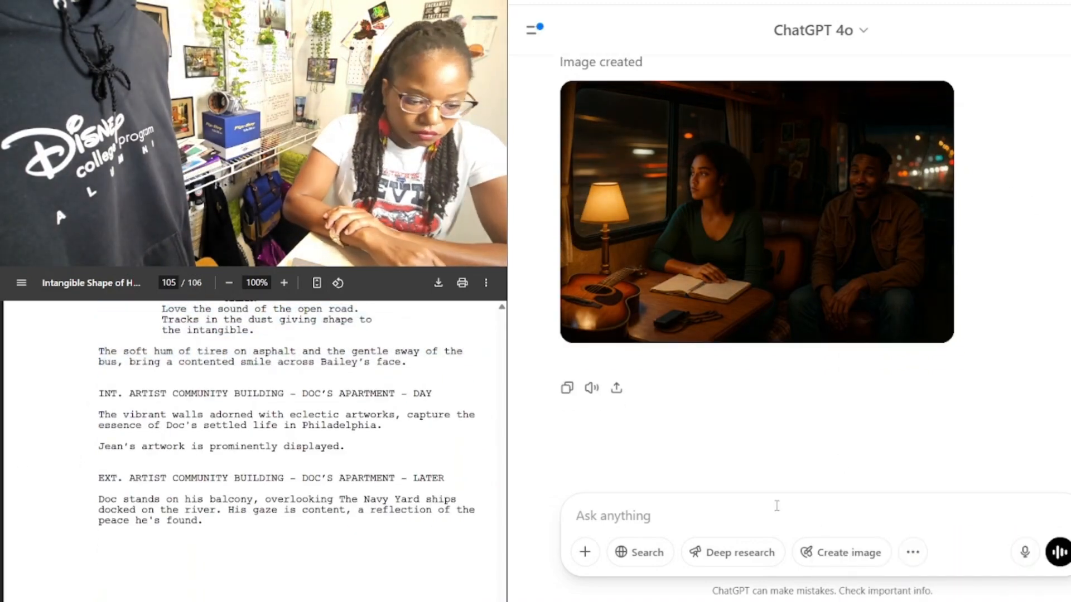
text(depict:)
drag(347, 448, 43, 399)
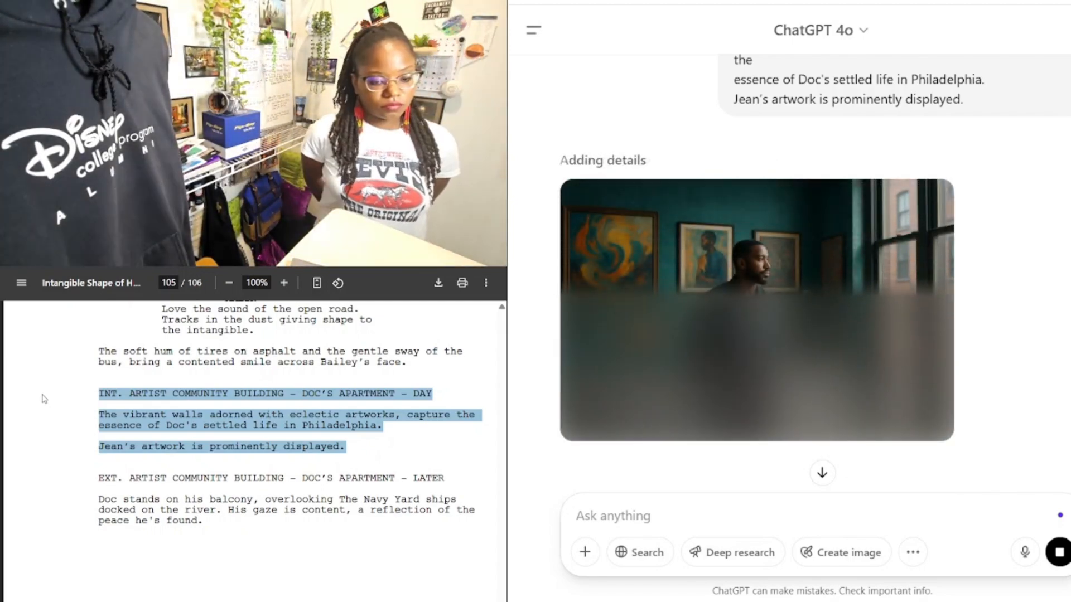
Step: Send a "depict:" prompt with the "DOC'S APARTMENT - LATER" scene of Doc on his balcony overlooking the Navy Yard ships
scroll(44, 399, down, 2)
drag(99, 366, 209, 411)
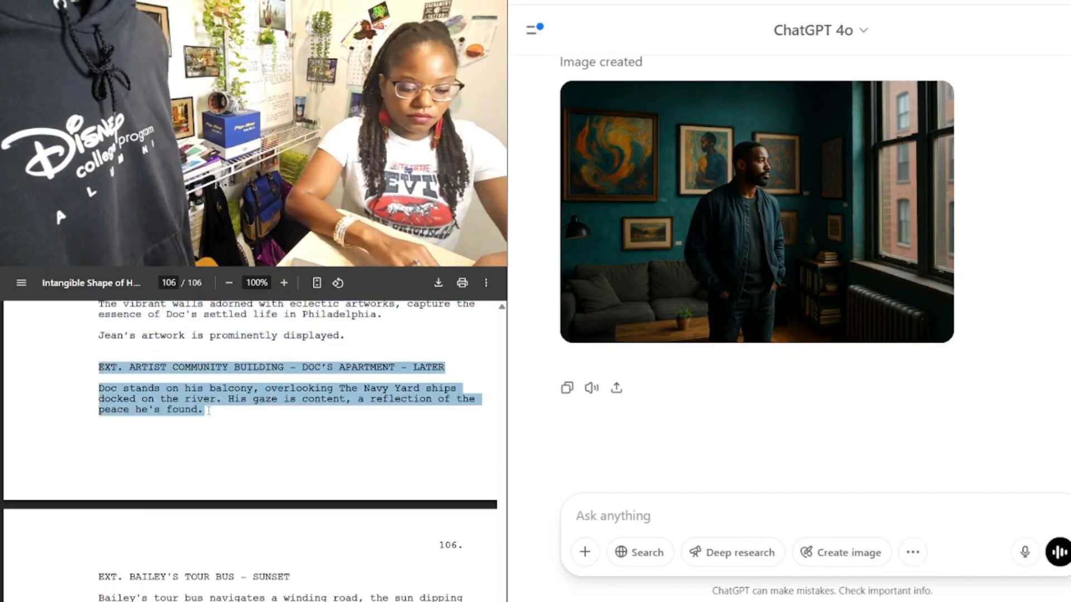
key(ctrl+c)
click(613, 516)
text(depict:)
key(ctrl+v)
key(Return)
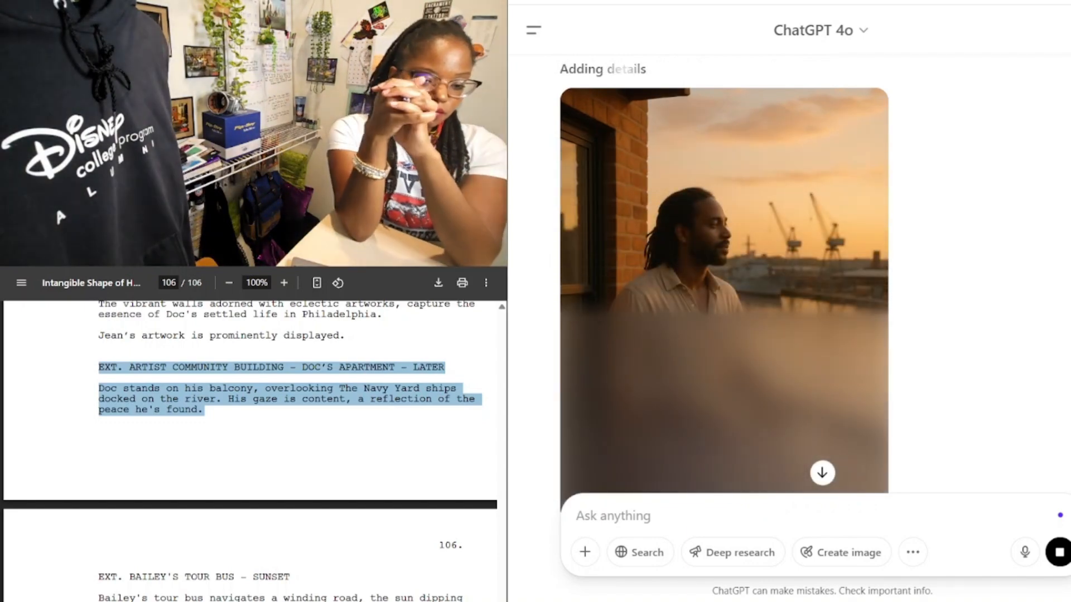
Step: Send a "depict:" prompt with the page 106 "EXT. BAILEY'S TOUR BUS - SUNSET" scene
scroll(1007, 255, down, 3)
scroll(250, 424, down, 3)
drag(99, 421, 229, 463)
click(614, 516)
text(depict:)
key(ctrl+v)
key(Return)
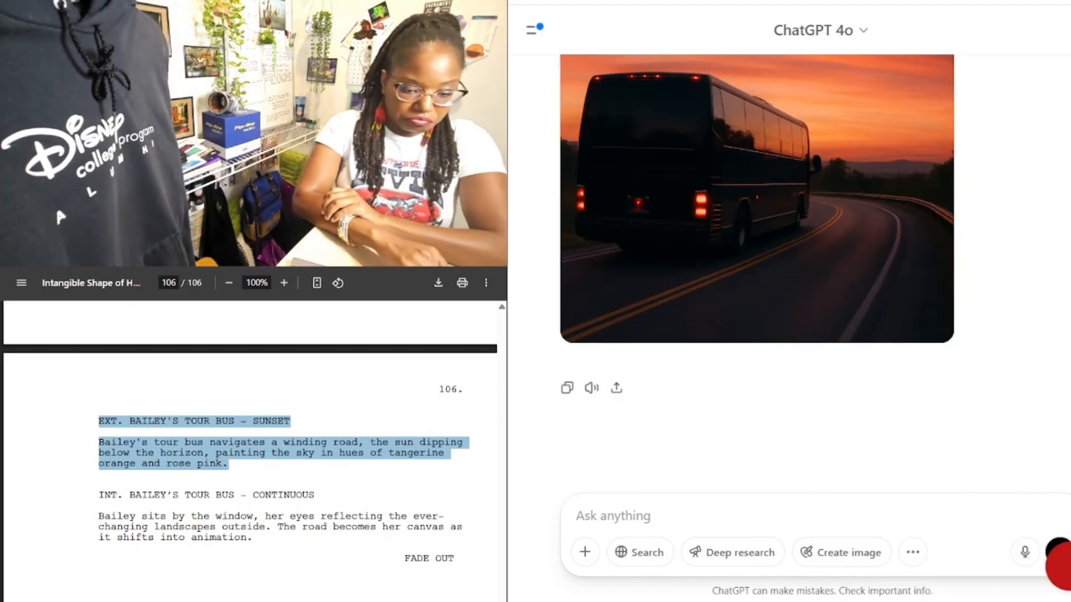
Step: Send a "depict:" prompt with the page 106 "INT. BAILEY'S TOUR BUS - CONTINUOUS" scene, including "FADE OUT"
drag(99, 495, 454, 558)
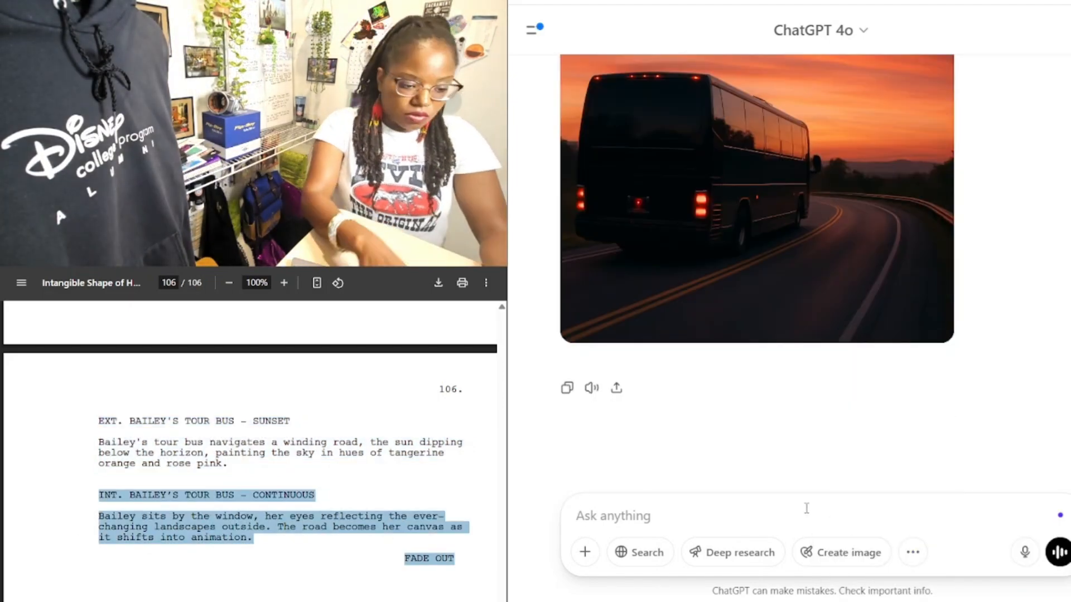
click(805, 507)
text(depict:)
key(ctrl+v)
key(Return)
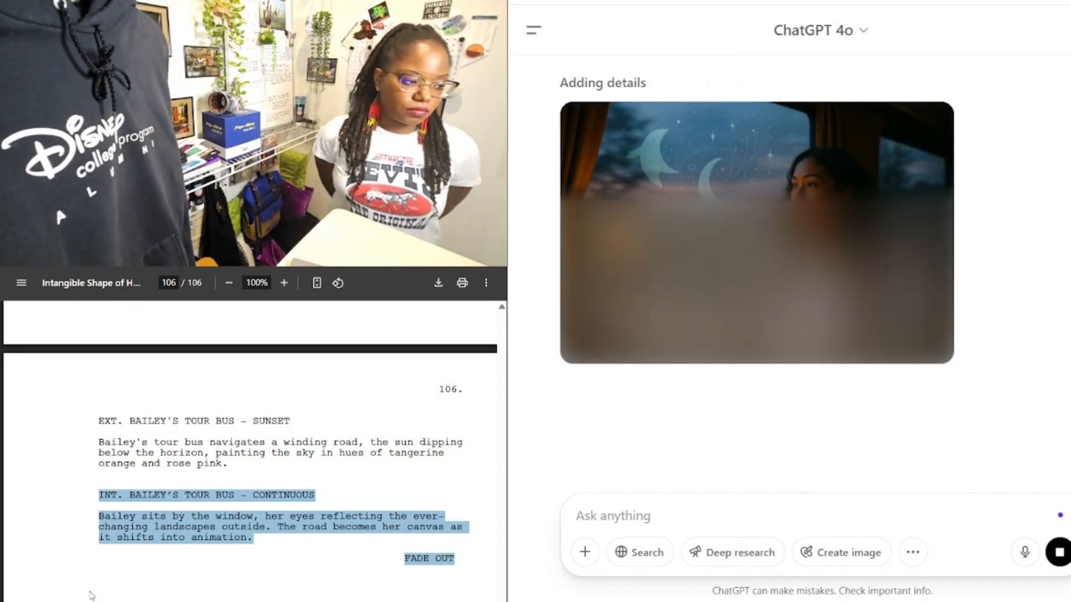
Step: Preface the last tour bus prompt with a reminder that Bailey is African American, with deeper brown complexion and natural kinky hair, and resend it
scroll(1030, 354, up, 3)
click(700, 97)
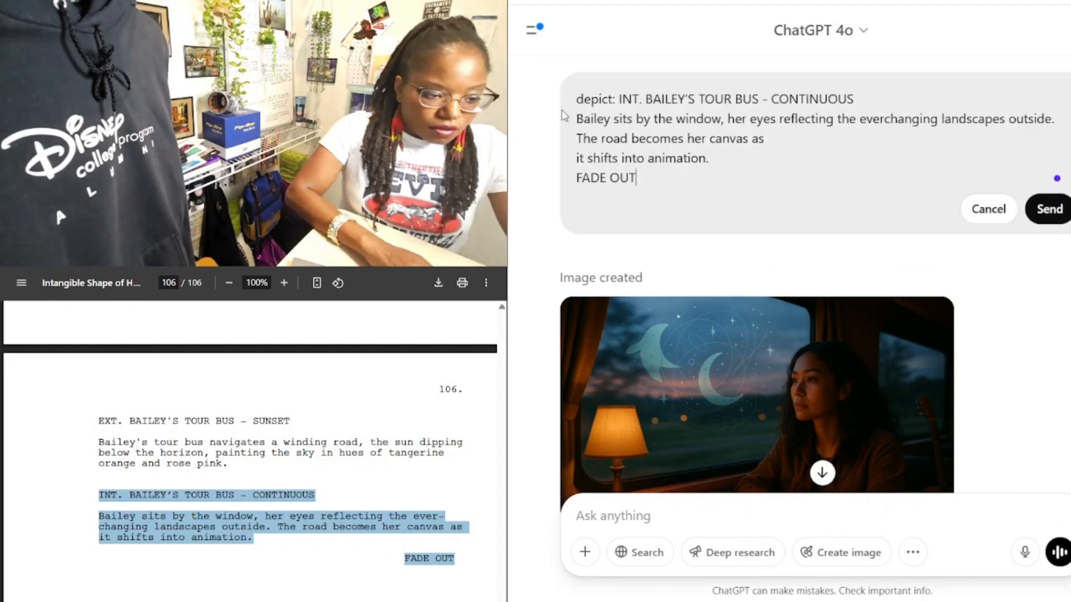
text(remember that Baily)
key(BackSpace)
text(ey is African American. Make sure she is a deeper brown complexion with natural kinky)
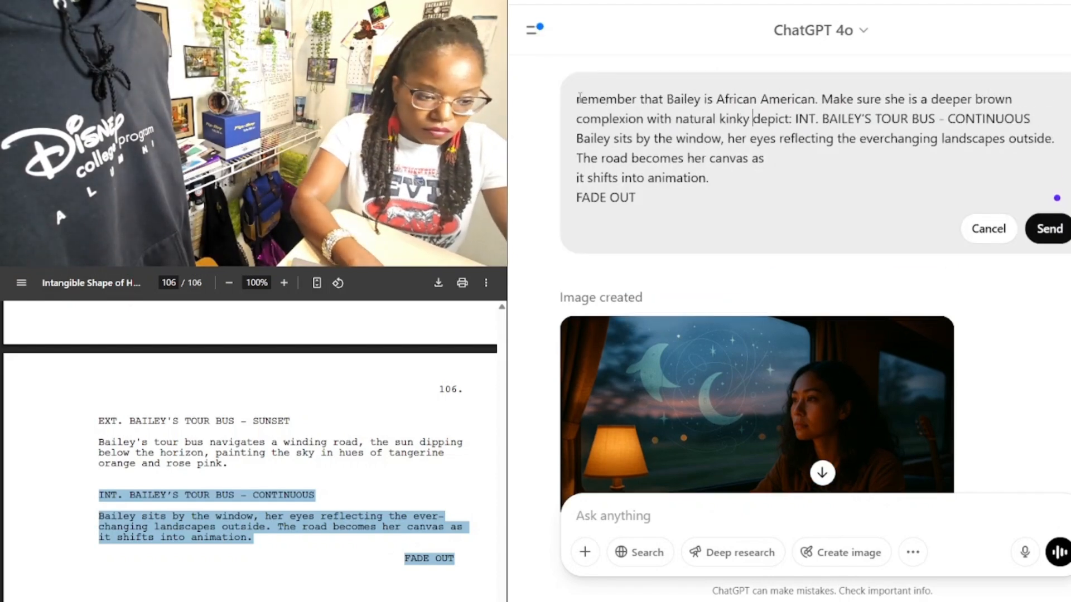
key(Return)
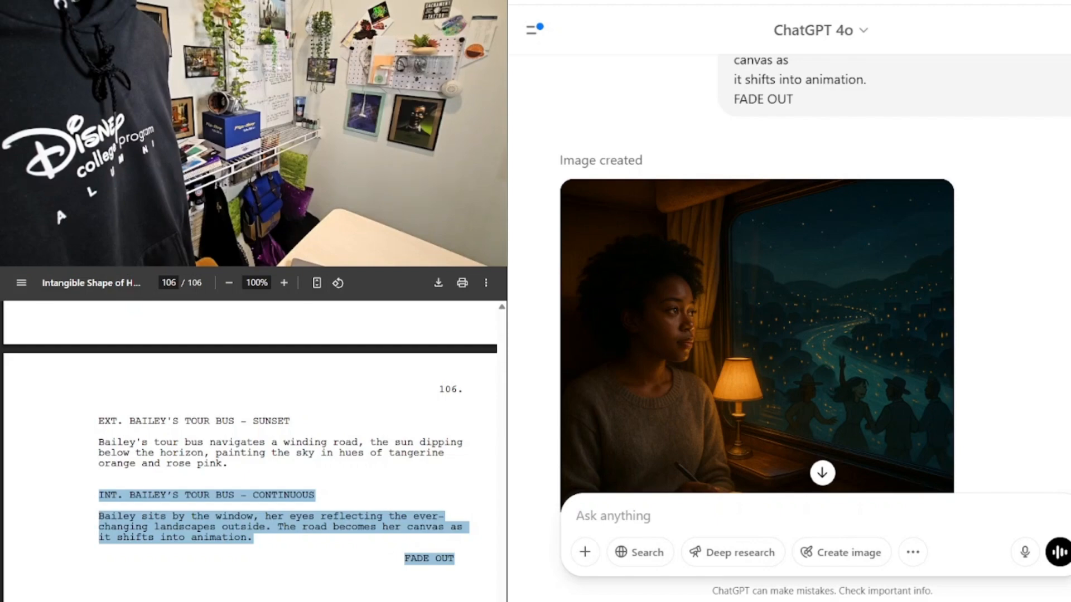
scroll(1004, 275, down, 3)
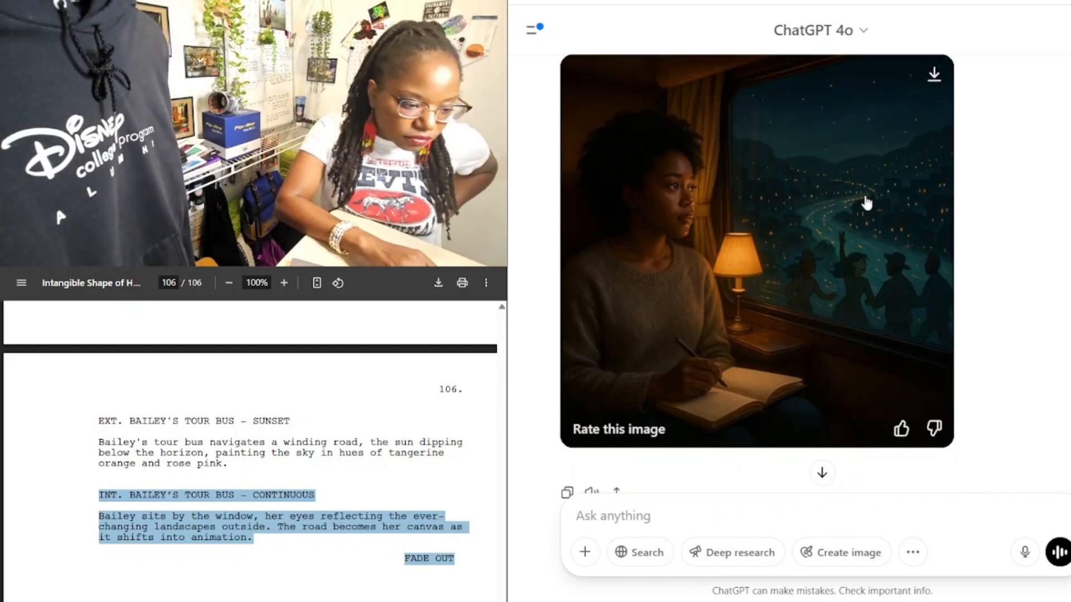
scroll(999, 290, down, 1)
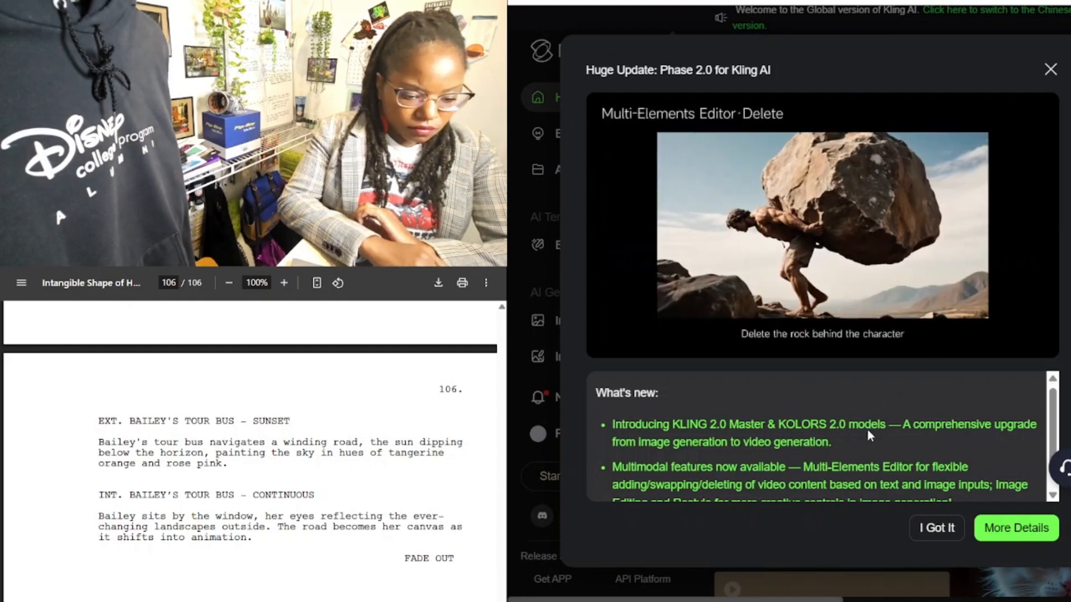
Step: Switch to Kling AI, read the "Huge Update: Phase 2.0" announcement and dismiss it
scroll(869, 435, down, 1)
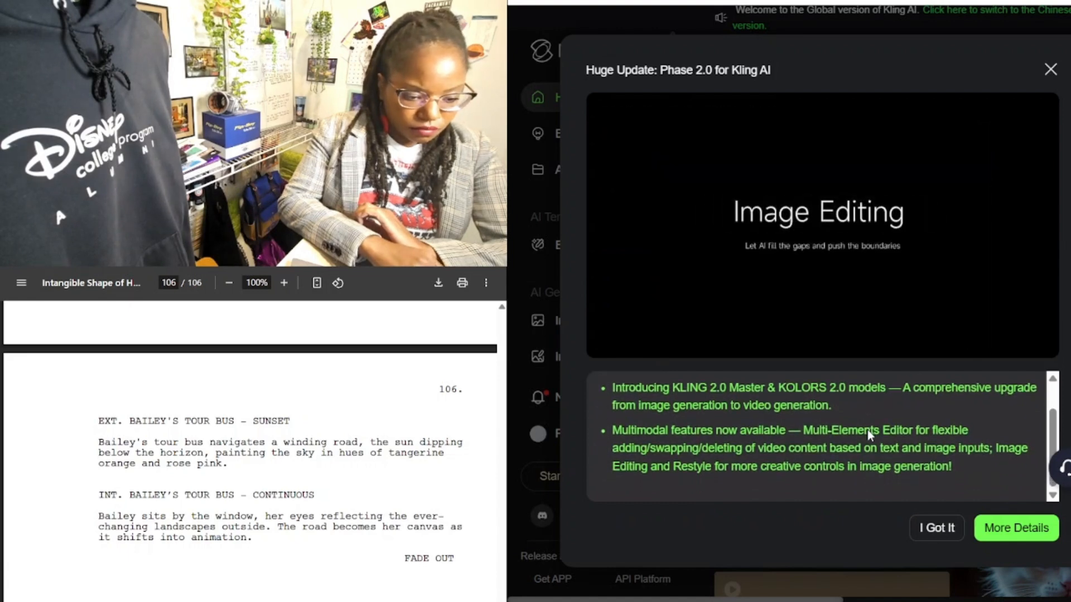
mouse_move(924, 321)
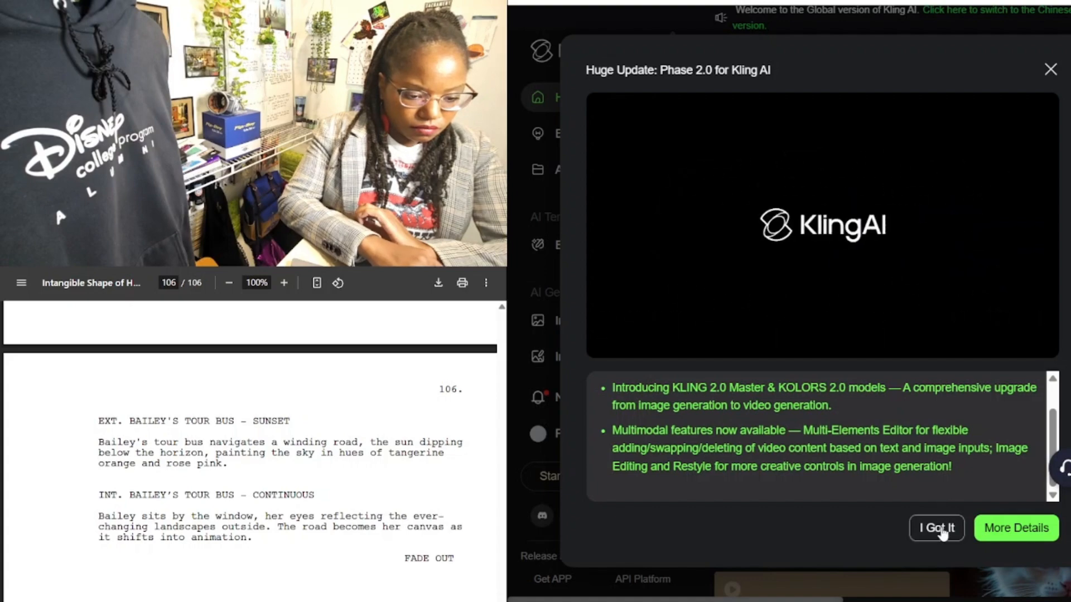
click(942, 530)
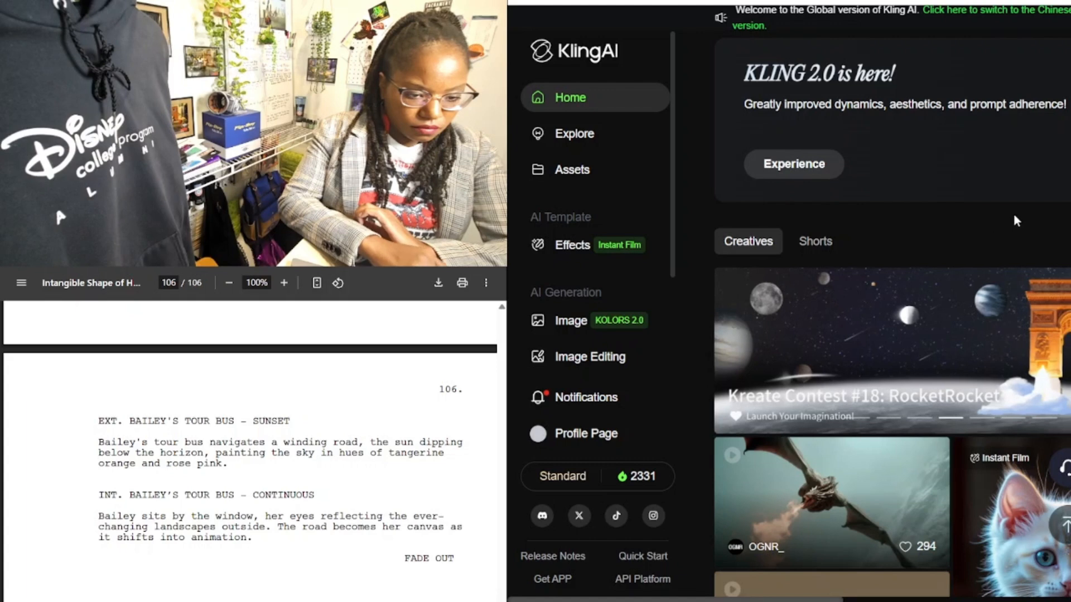
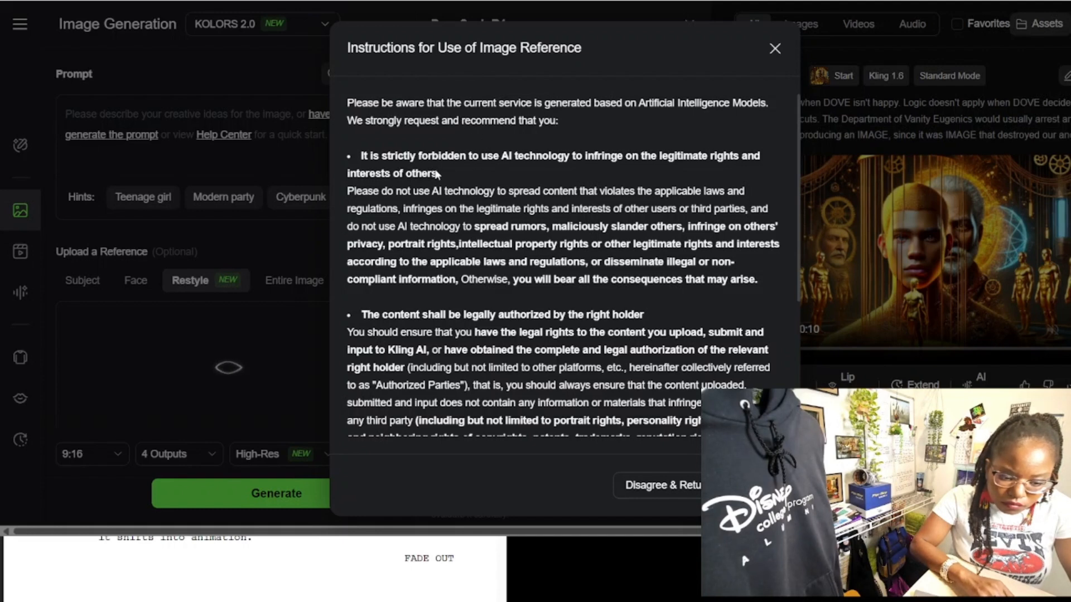
Step: Read the "Instructions for Use of Image Reference" through to the watermark section and accept them
scroll(486, 225, down, 2)
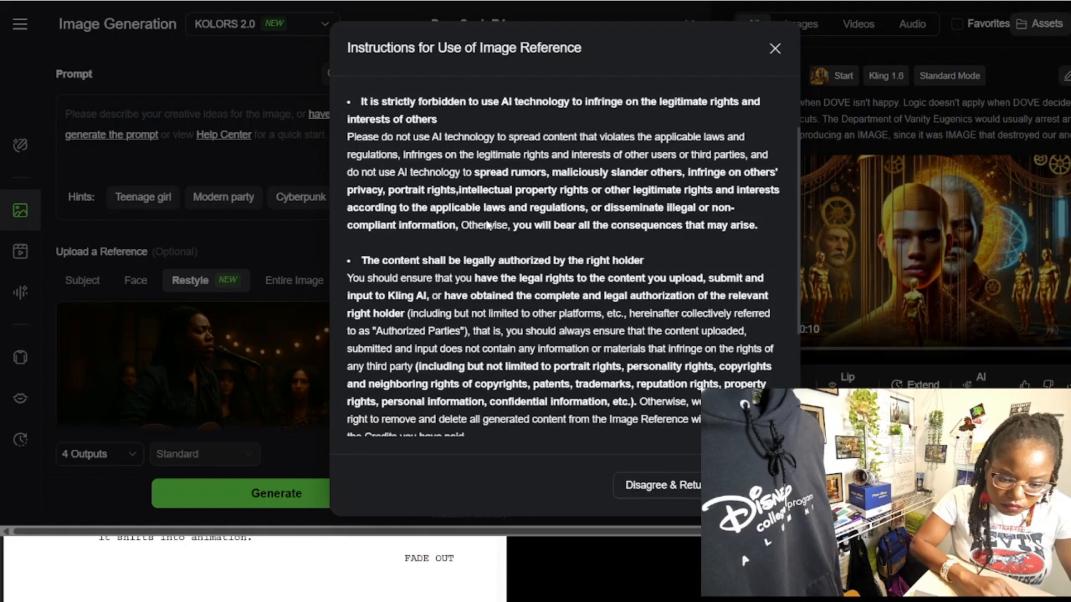
scroll(486, 225, down, 3)
scroll(487, 225, down, 4)
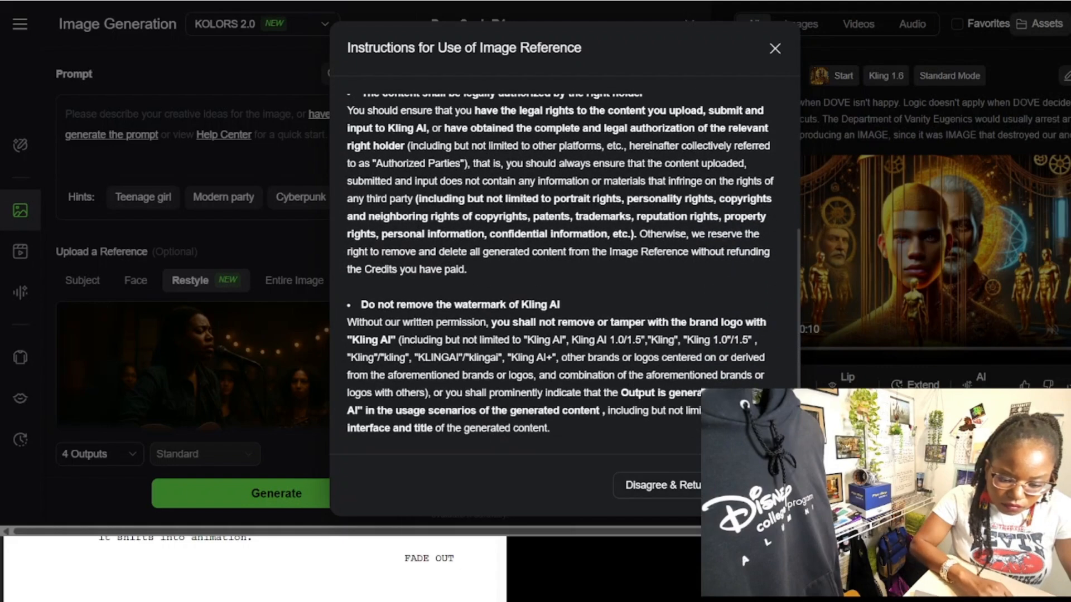
click(750, 485)
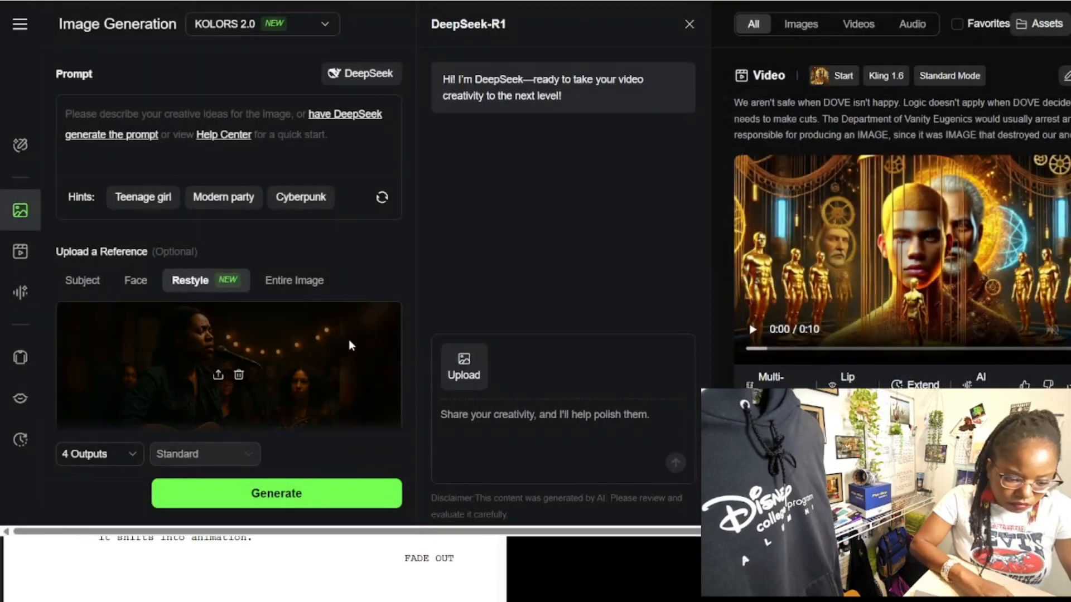
Step: Switch from image restyling to image-to-video generation and load the picture of Bailey singing with her guitar as the start frame
scroll(301, 343, down, 2)
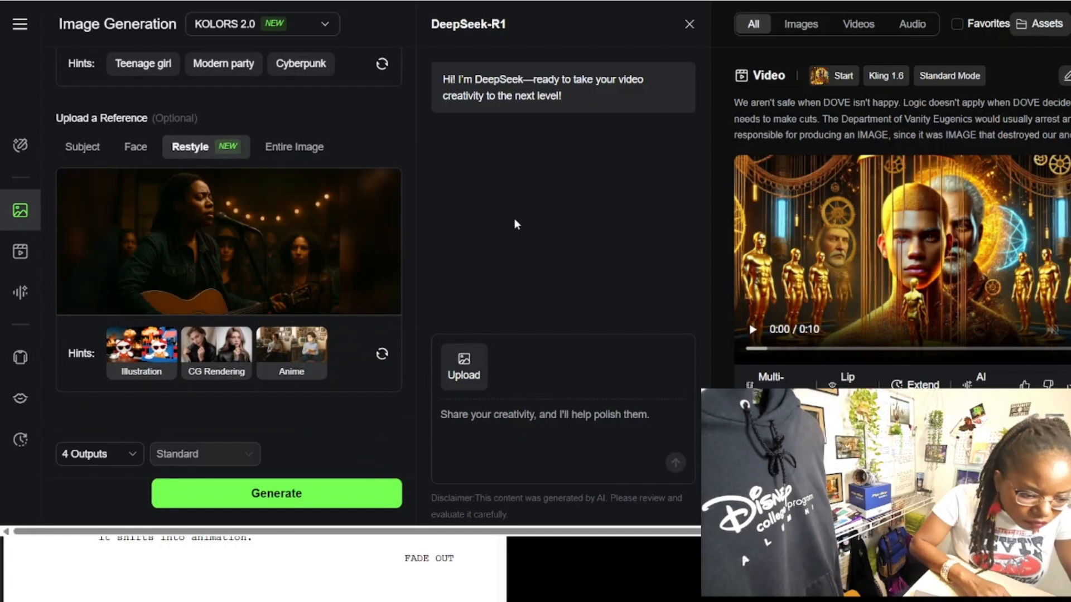
mouse_move(343, 240)
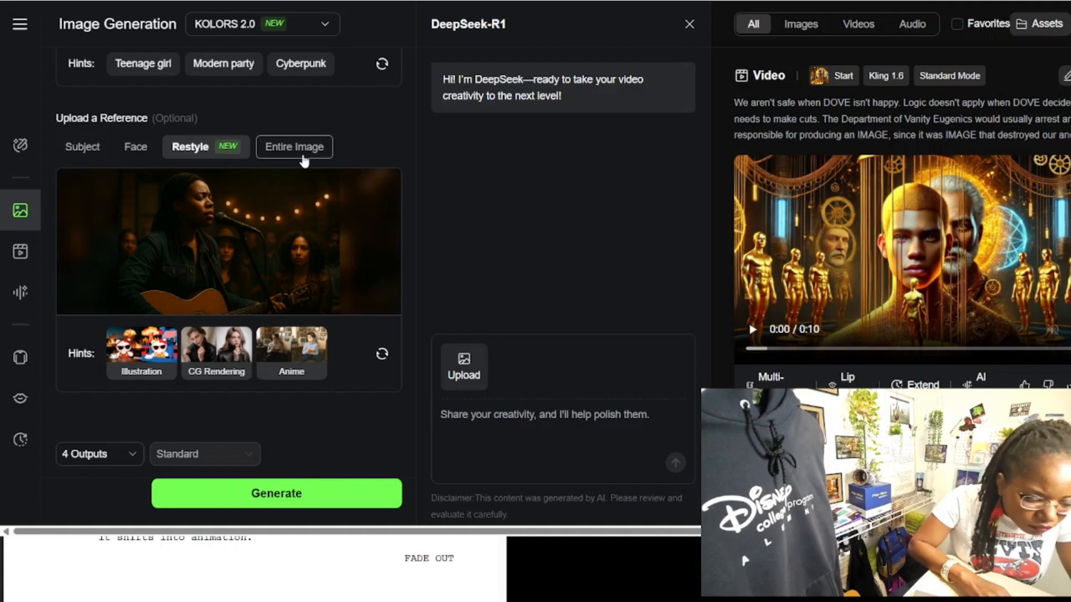
mouse_move(301, 156)
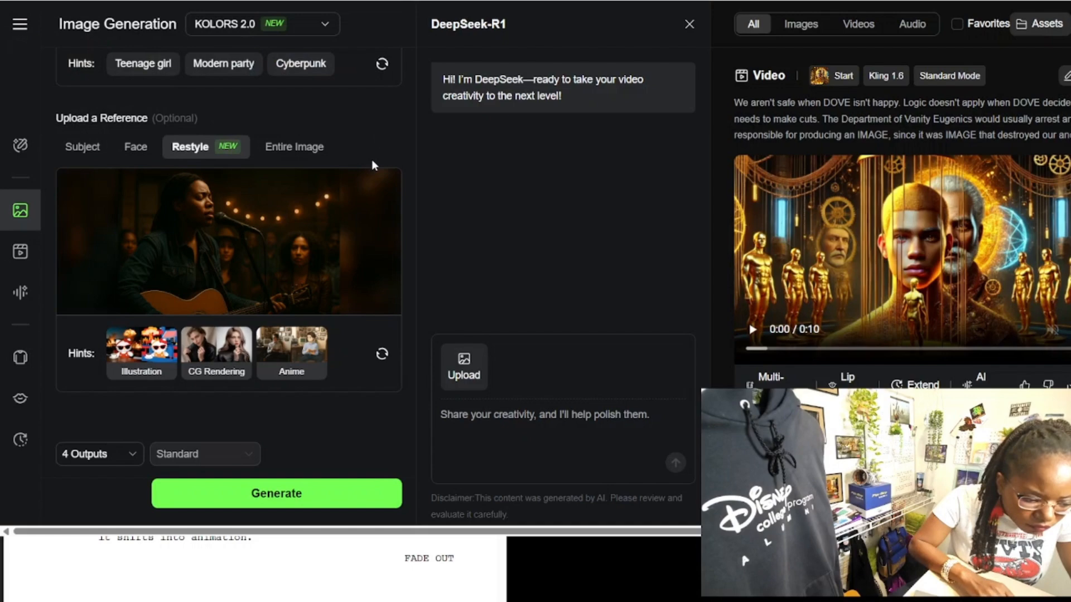
scroll(374, 165, up, 3)
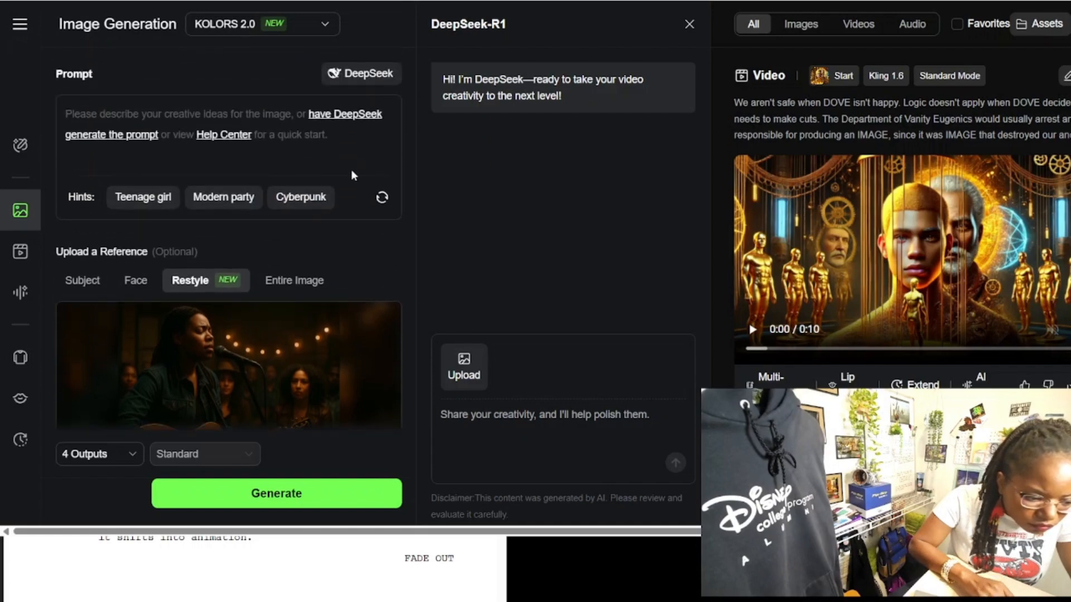
click(8, 264)
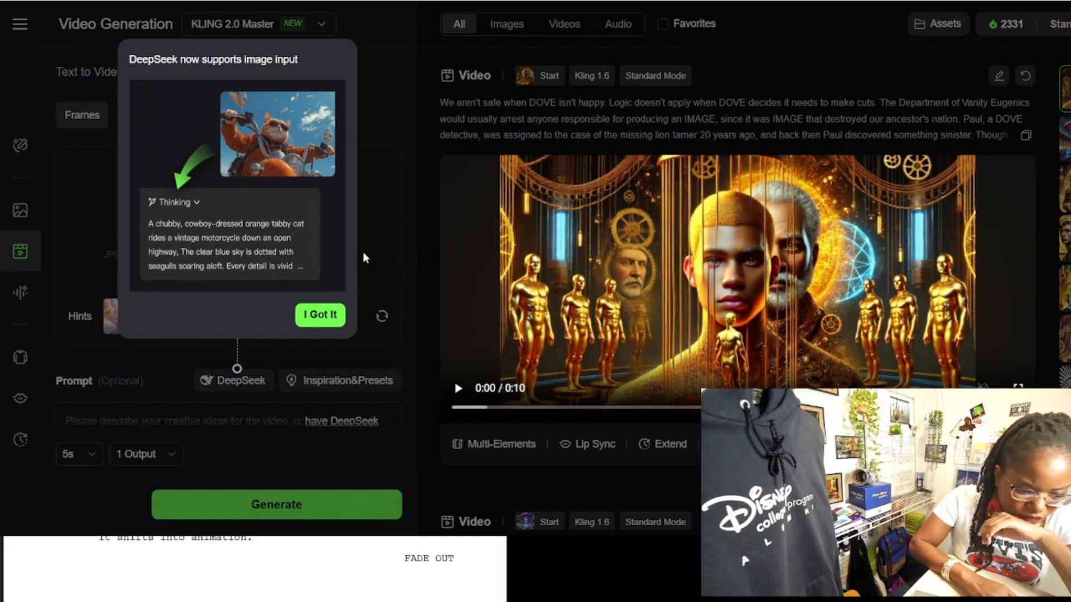
click(322, 316)
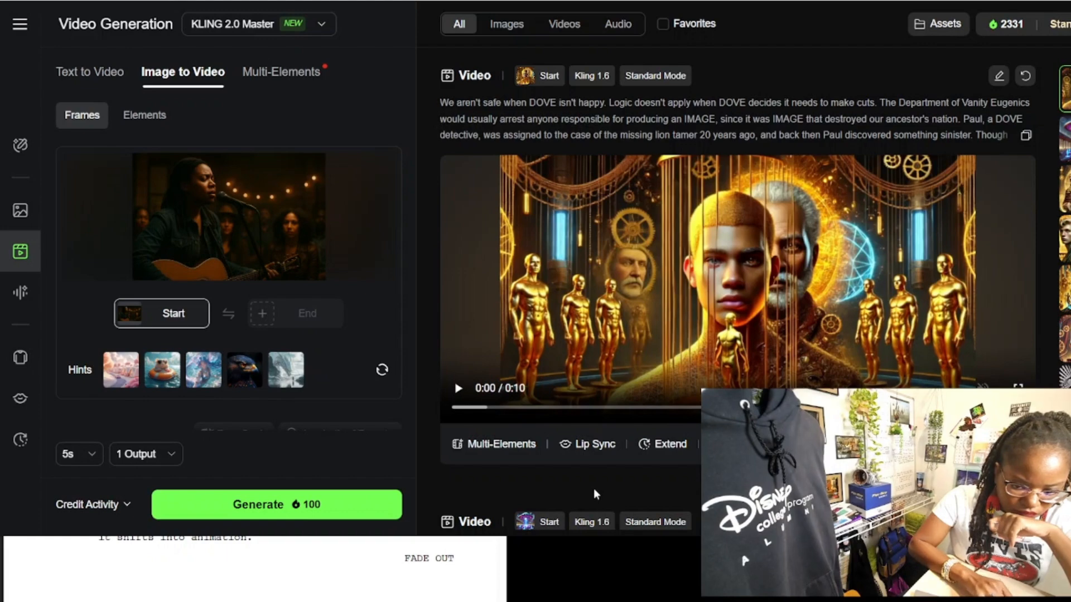
Step: Enter the prompt "Animate this cinematic photo to follow the directives of this script:" plus Bailey's intimate singing scene, and set the duration to 10s
scroll(373, 73, down, 4)
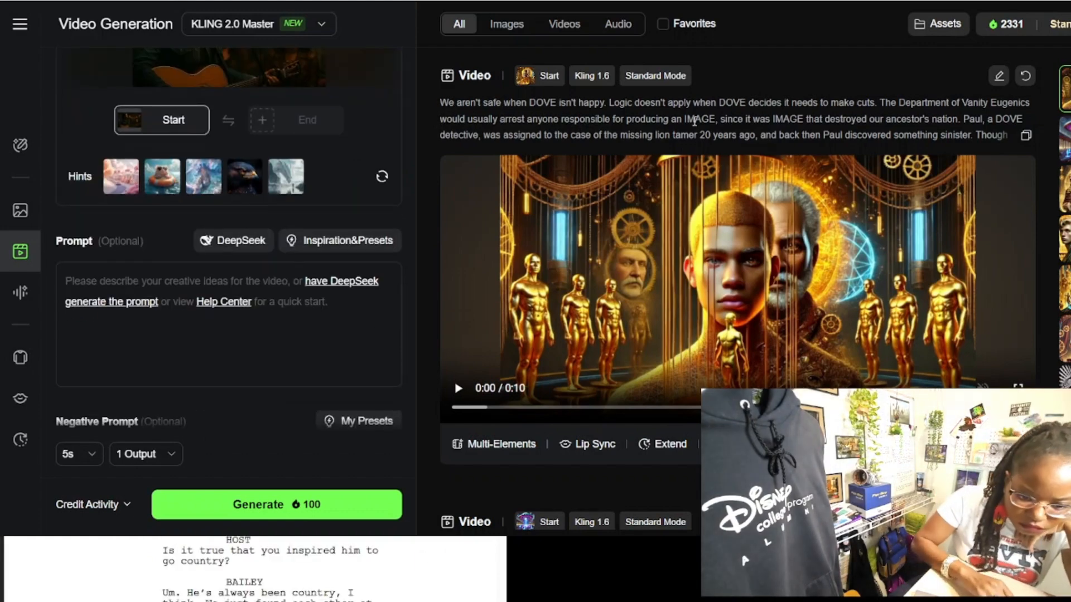
click(188, 281)
text(Animate this cinematic photo to follow the dir)
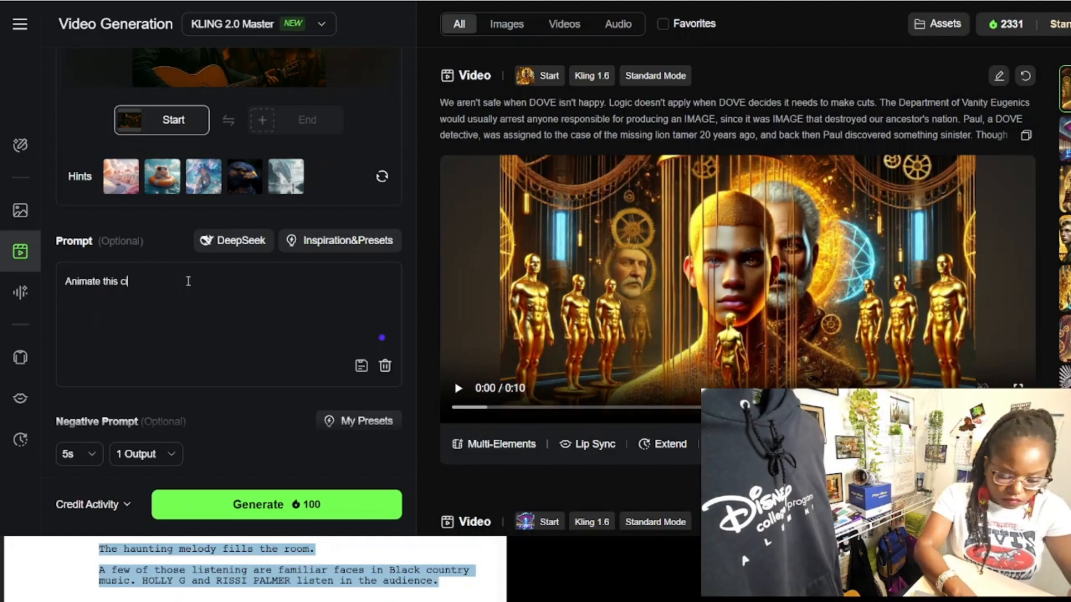
text(ectives of this script:)
text(The intimate setting allows Bailey's emotions to resonate with the audience. BAILEY (sings) When I thought this solid land was made for me. It's fluid like the sea. The haunting melody fills the room. A few of those listening are familiar faces in Black country music. HOLLY G and RISSI PALMER listen in the audience.)
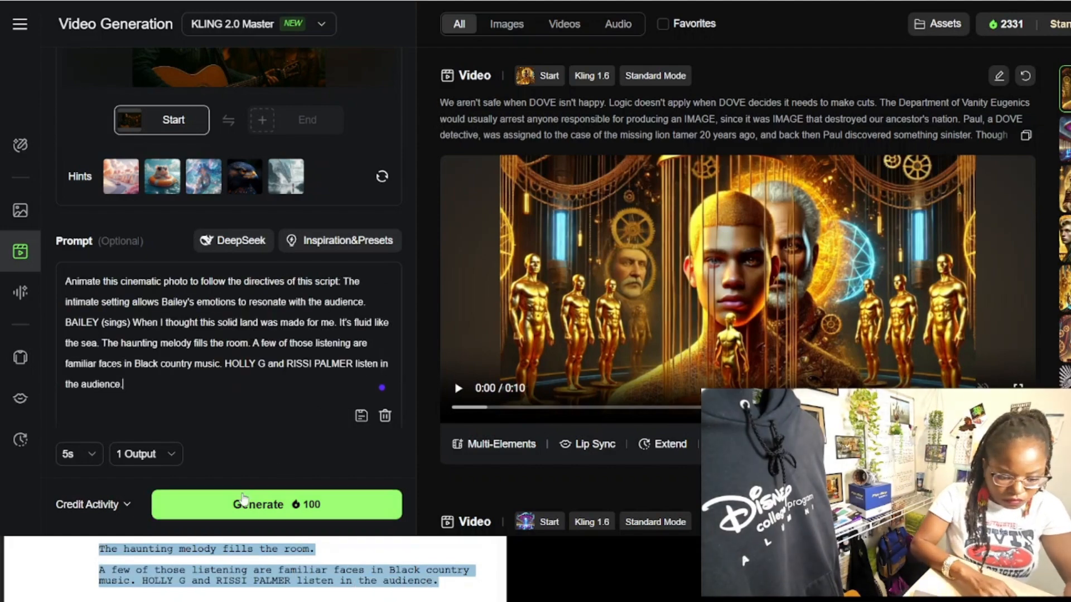
scroll(191, 389, down, 3)
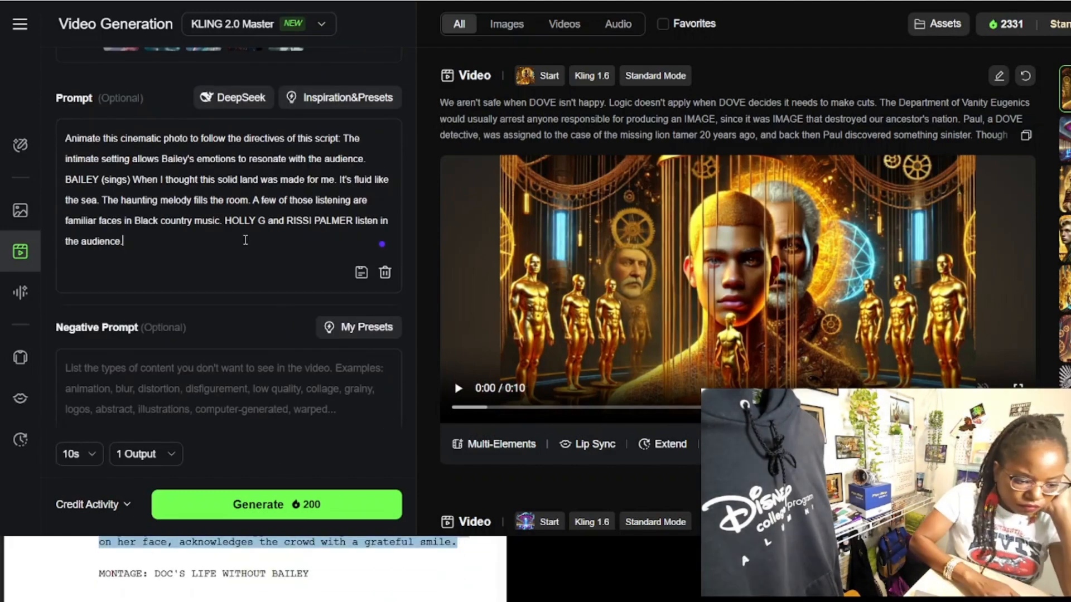
Step: Change the video model to KLING 1.6 and add the image of Bailey standing with her guitar before the crowd as the end frame
scroll(241, 239, up, 4)
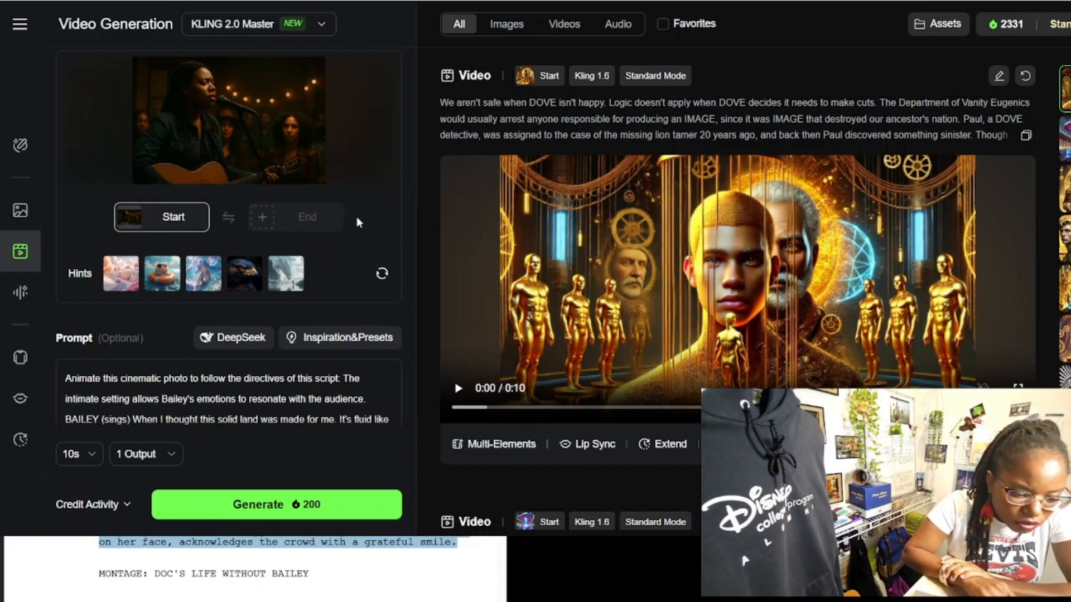
scroll(357, 216, up, 1)
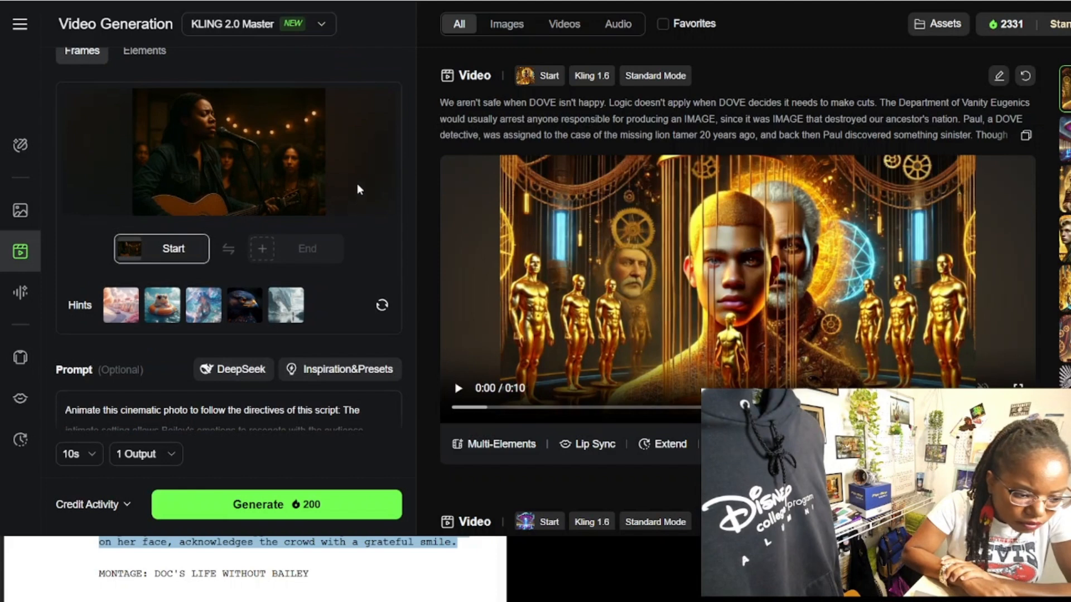
click(324, 24)
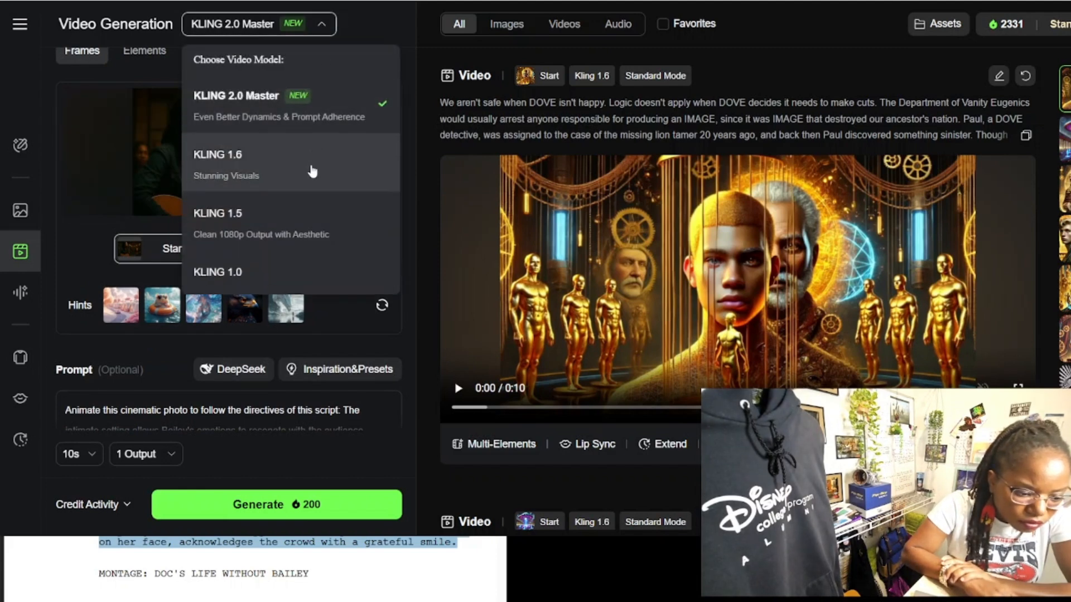
click(312, 171)
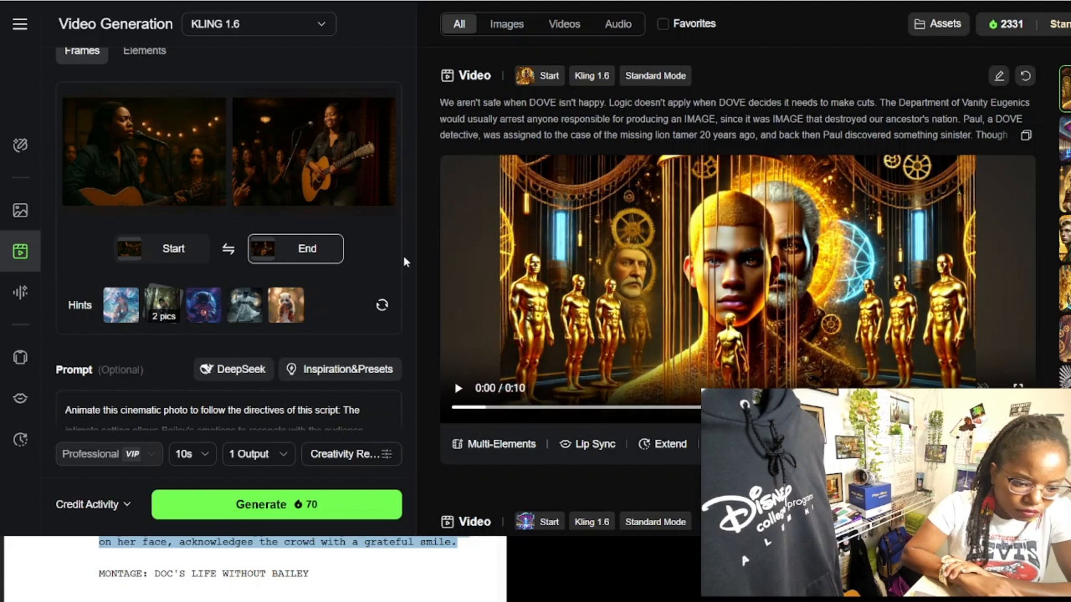
Step: Try to generate the 10s video from both frames with the script prompt extended through Bailey's "grateful smile" ending
scroll(403, 256, down, 3)
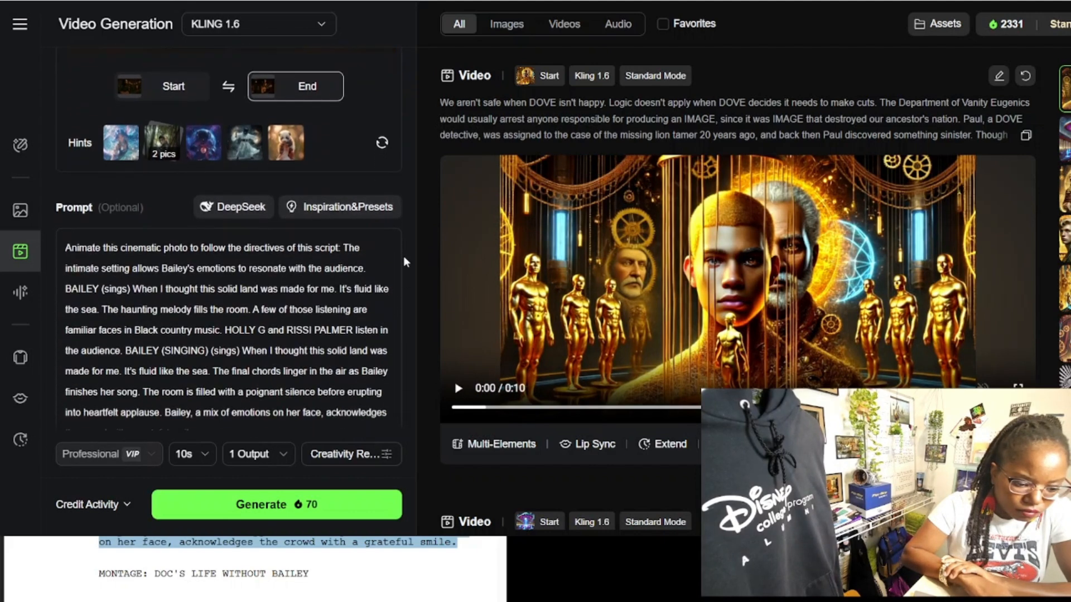
scroll(403, 256, down, 2)
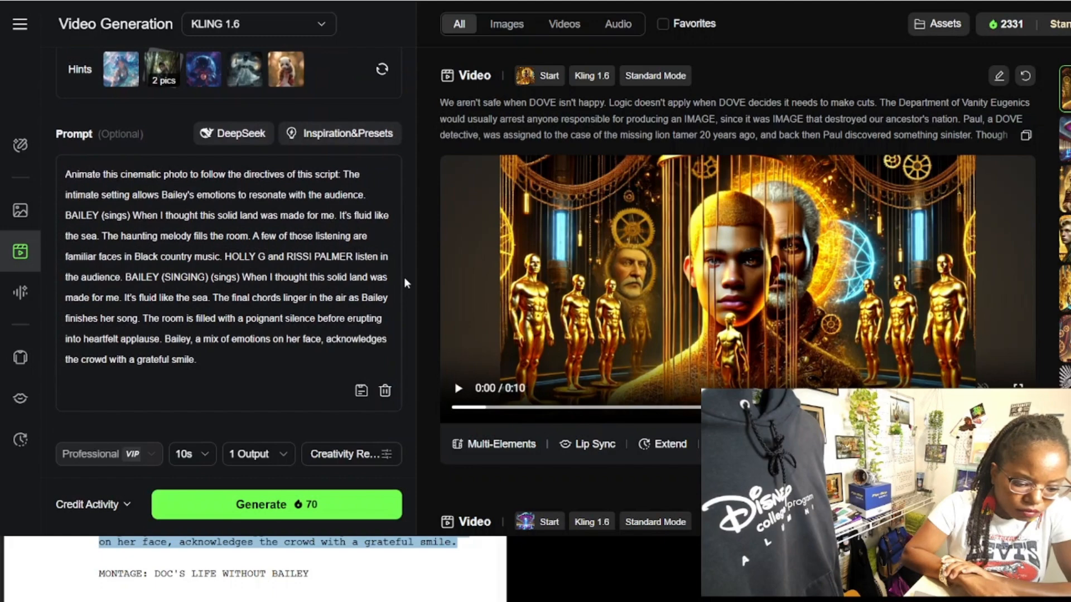
click(320, 510)
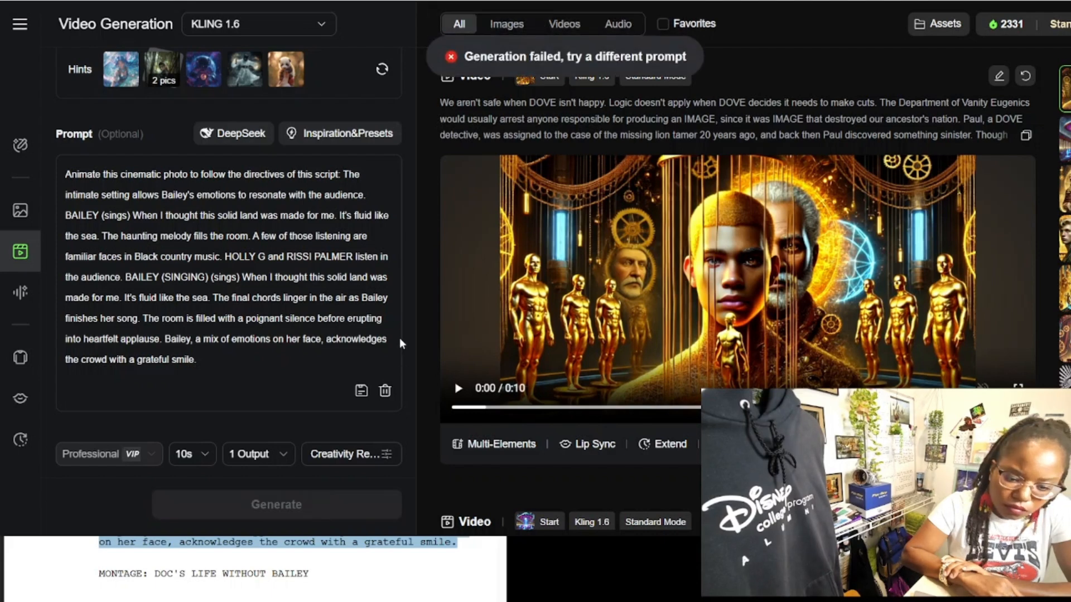
Step: Delete the opening "Animate this cinematic photo to follow the directives of this script:" from the prompt and generate the video again
scroll(324, 311, up, 4)
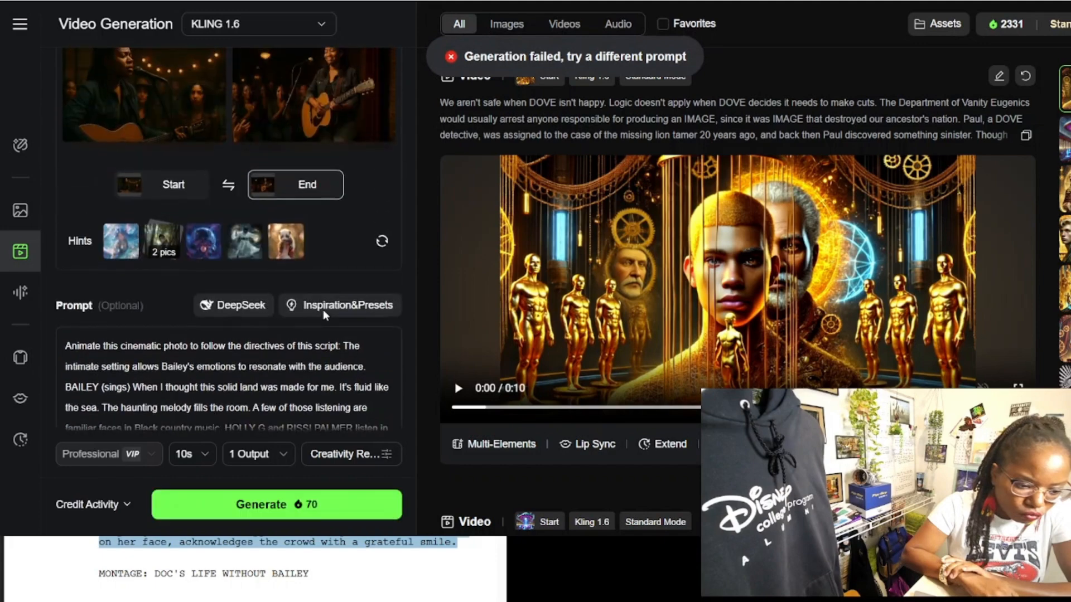
scroll(324, 310, down, 5)
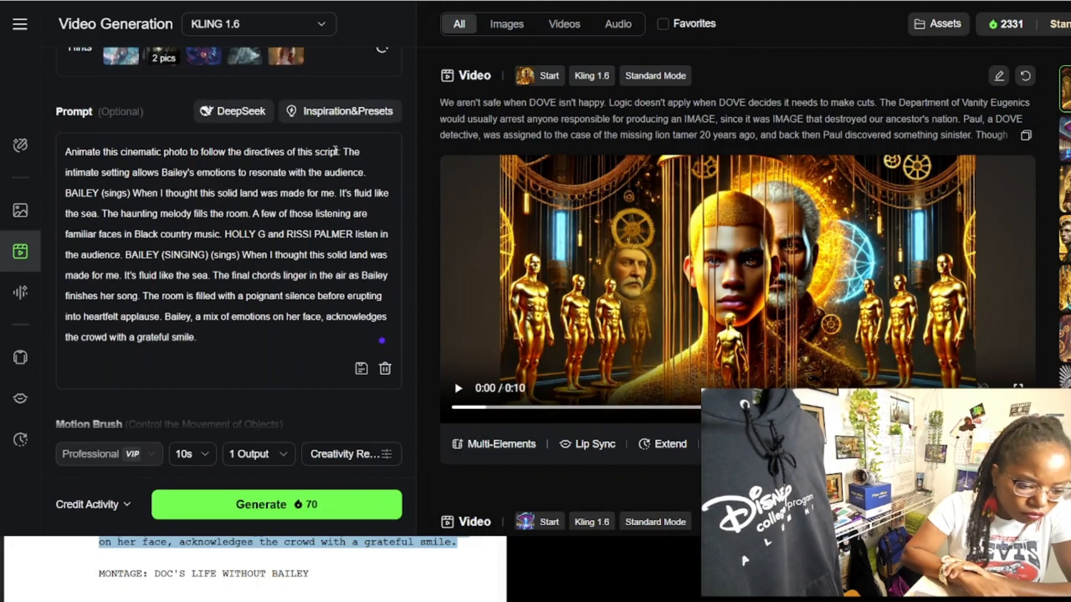
drag(344, 151, 59, 150)
key(BackSpace)
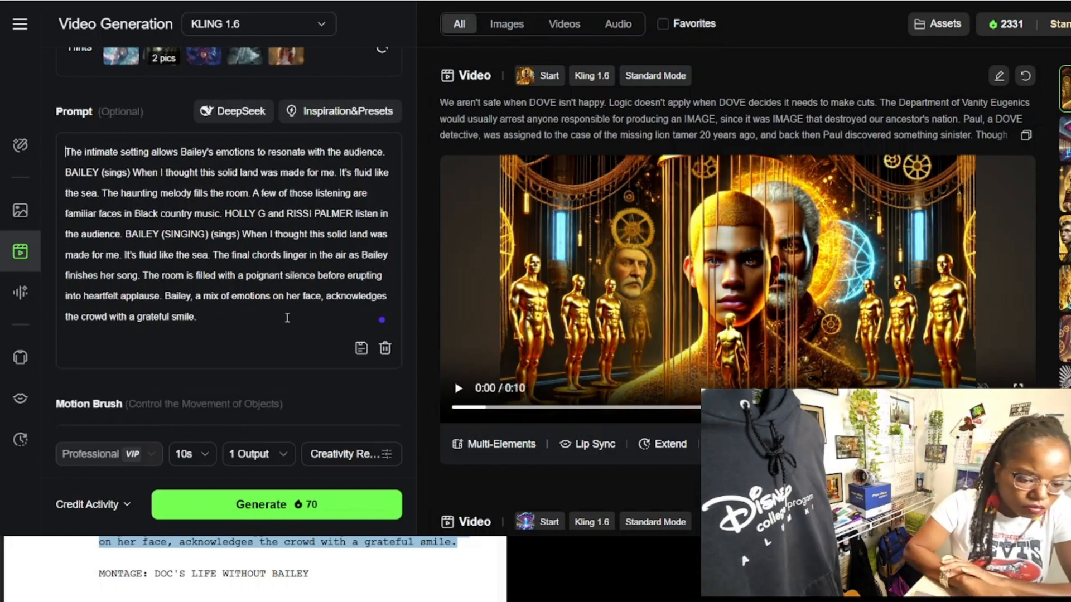
click(281, 512)
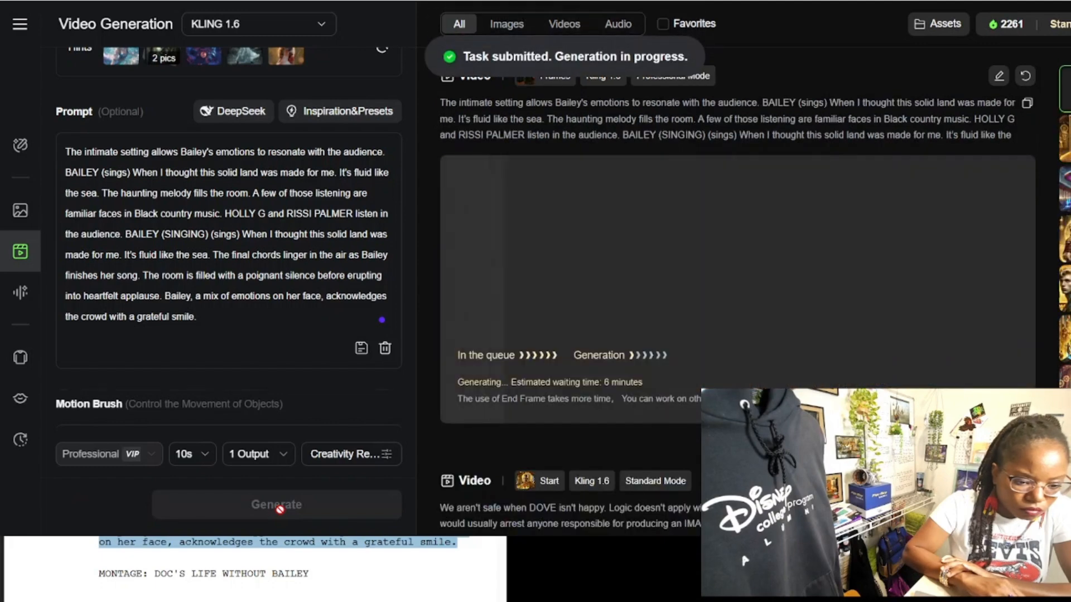
scroll(368, 255, up, 3)
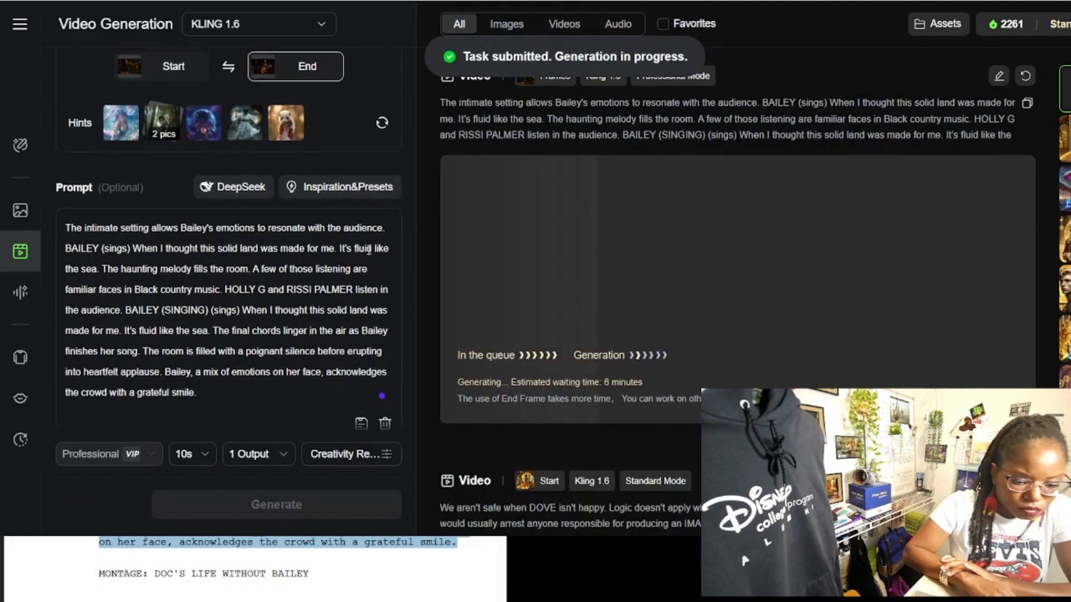
scroll(368, 256, up, 1)
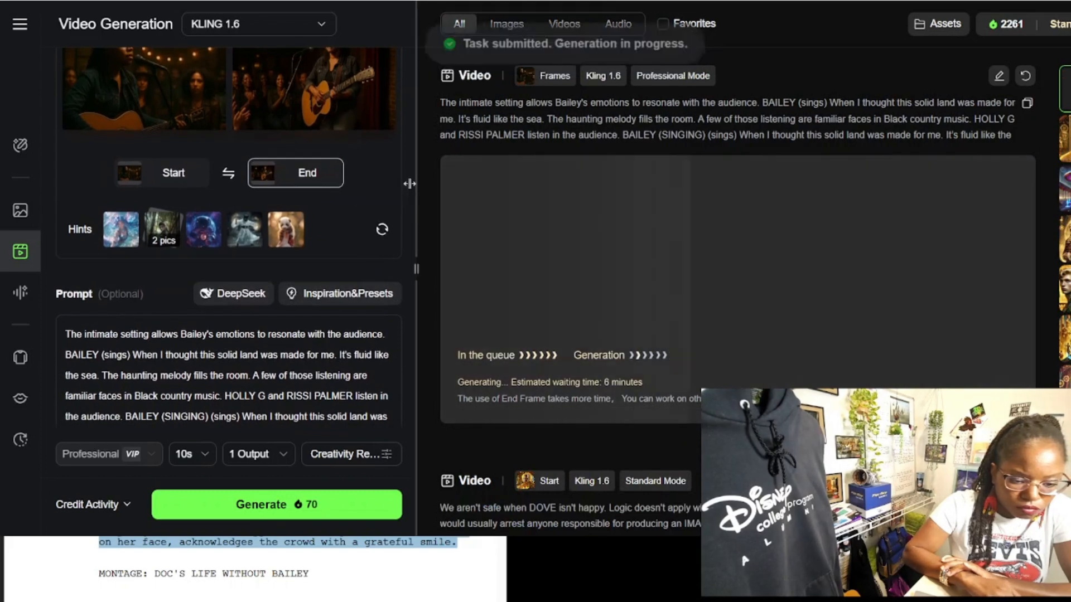
scroll(406, 148, up, 2)
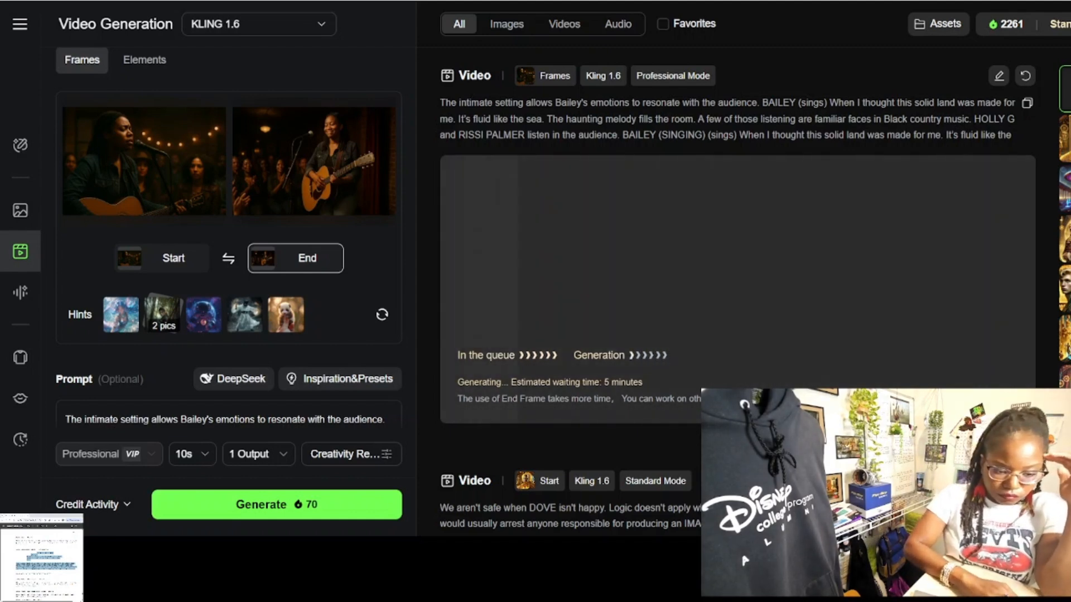
Step: Play the generated 10-second video of Bailey's performance, pausing and resuming it to examine how the scene moves between the two frames
drag(42, 558, 743, 435)
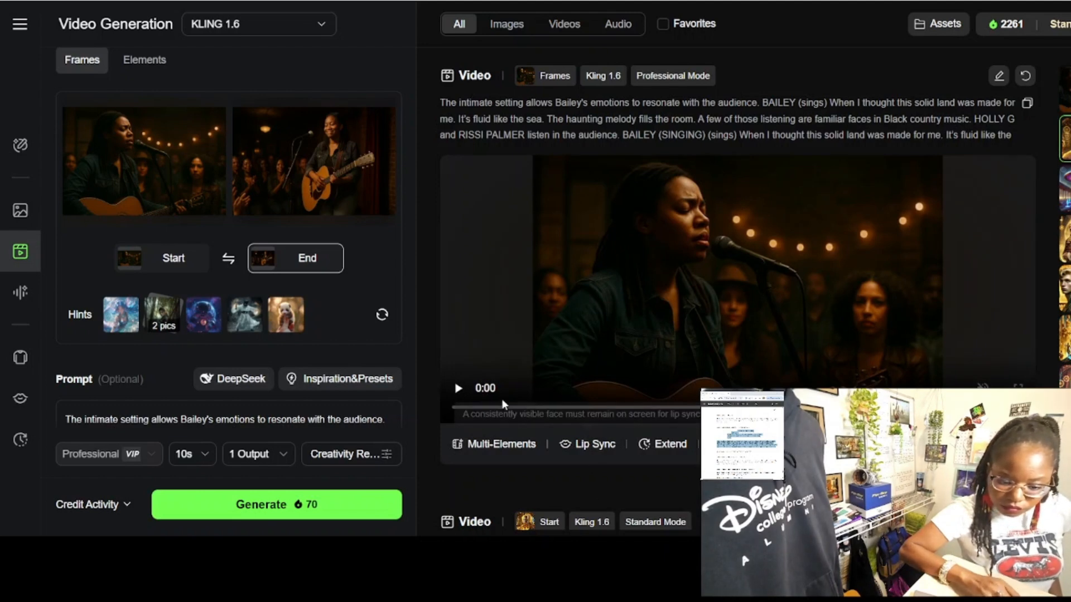
click(460, 392)
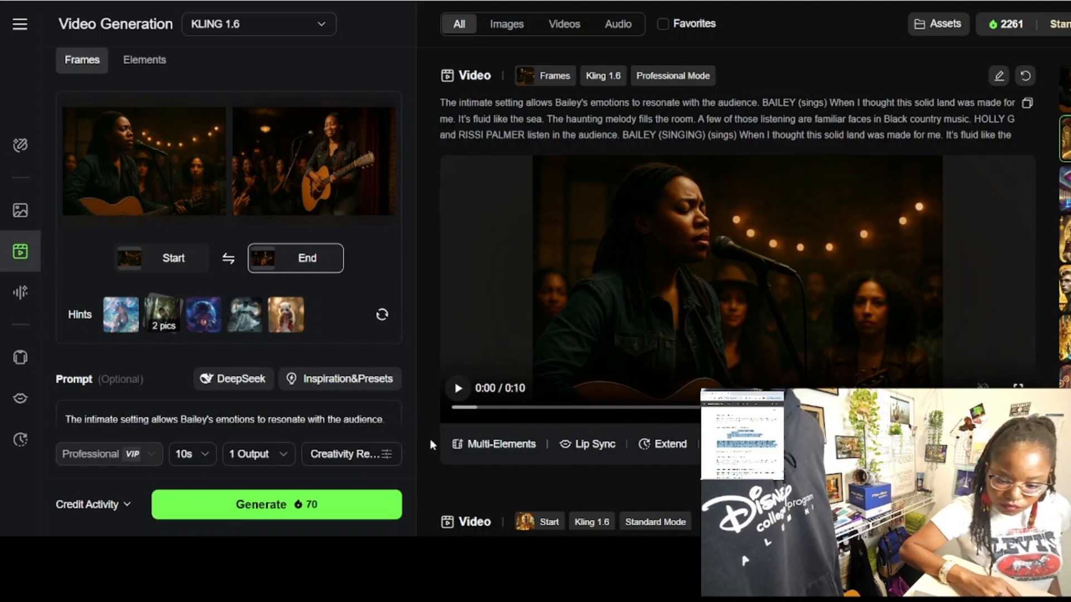
click(445, 407)
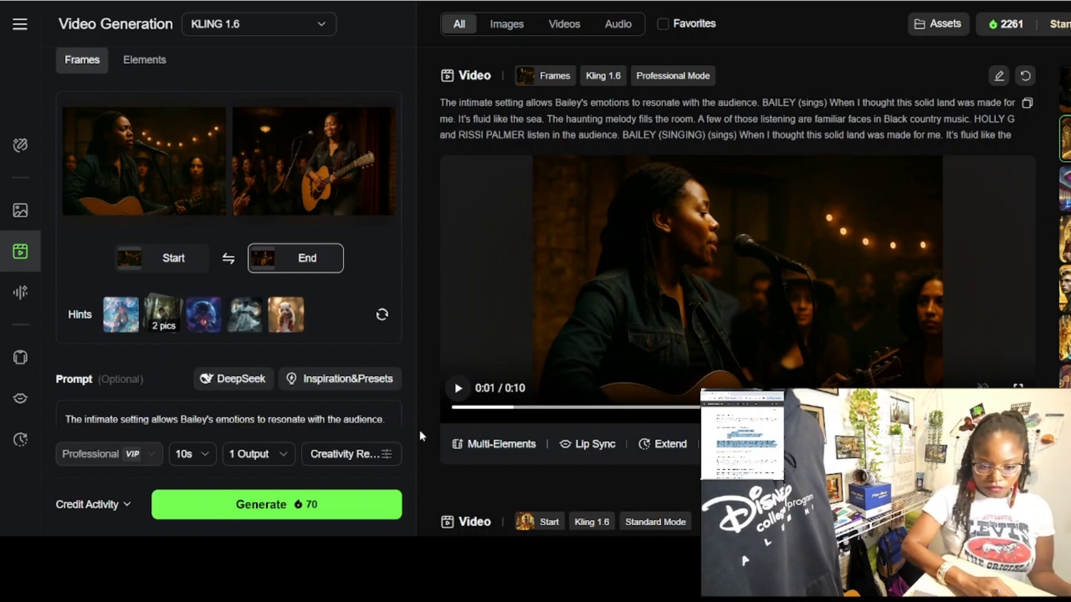
click(461, 390)
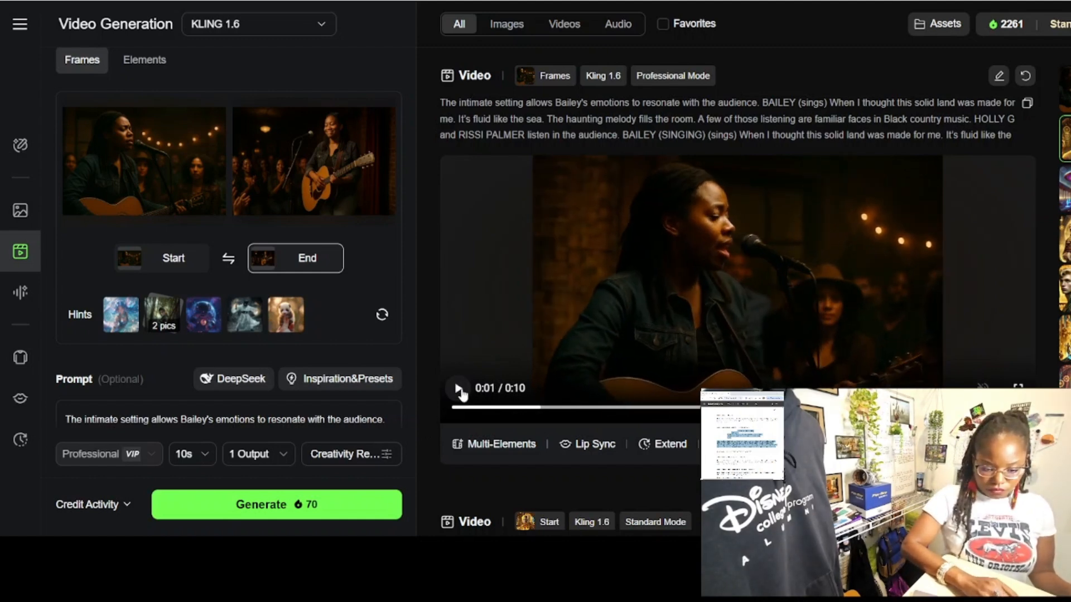
click(461, 390)
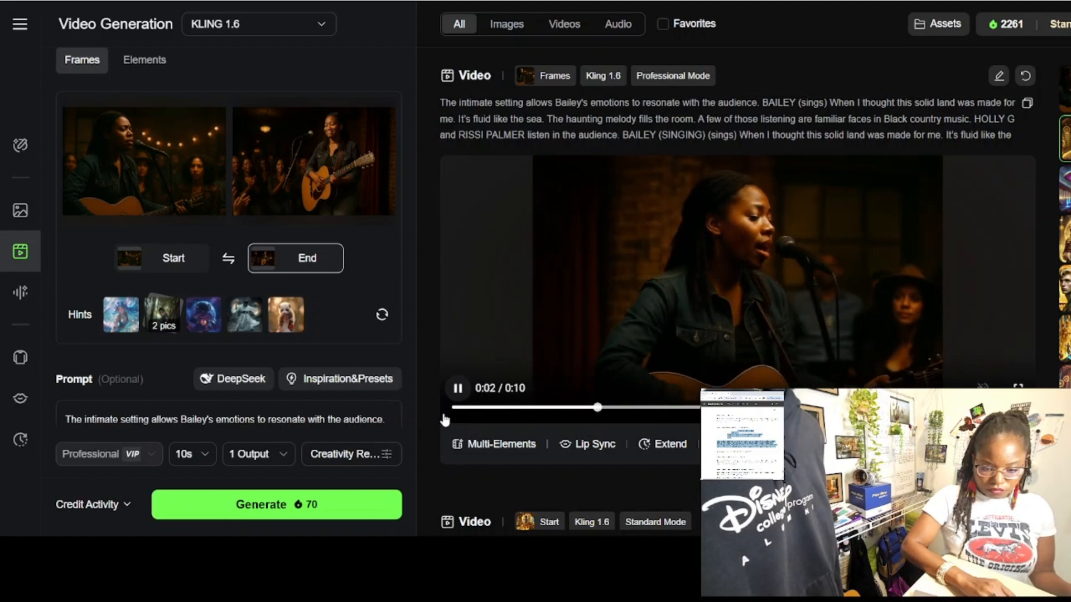
click(457, 390)
click(456, 389)
click(456, 390)
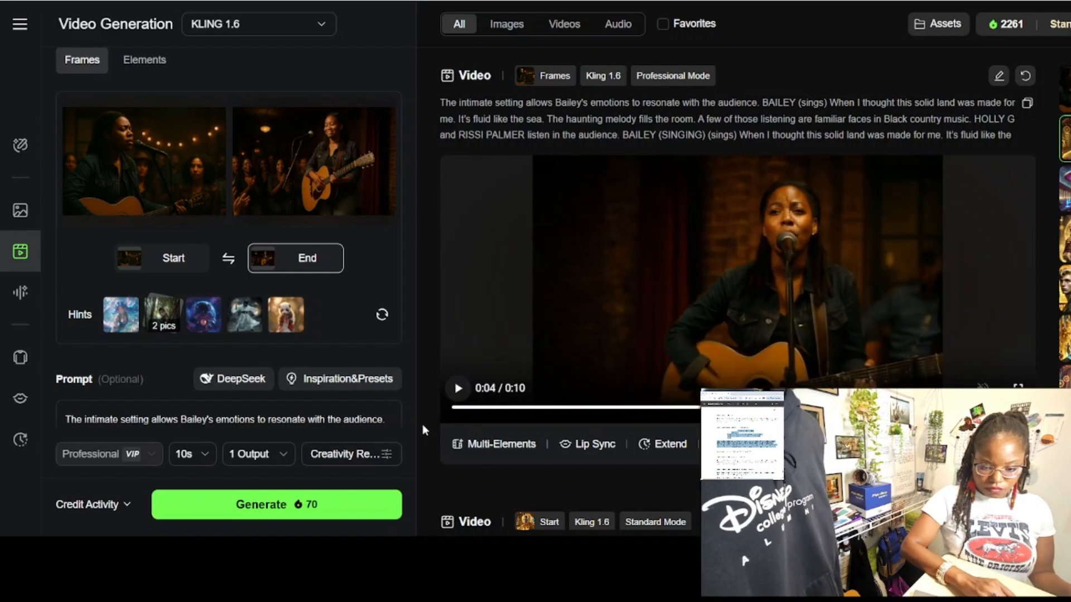
click(456, 408)
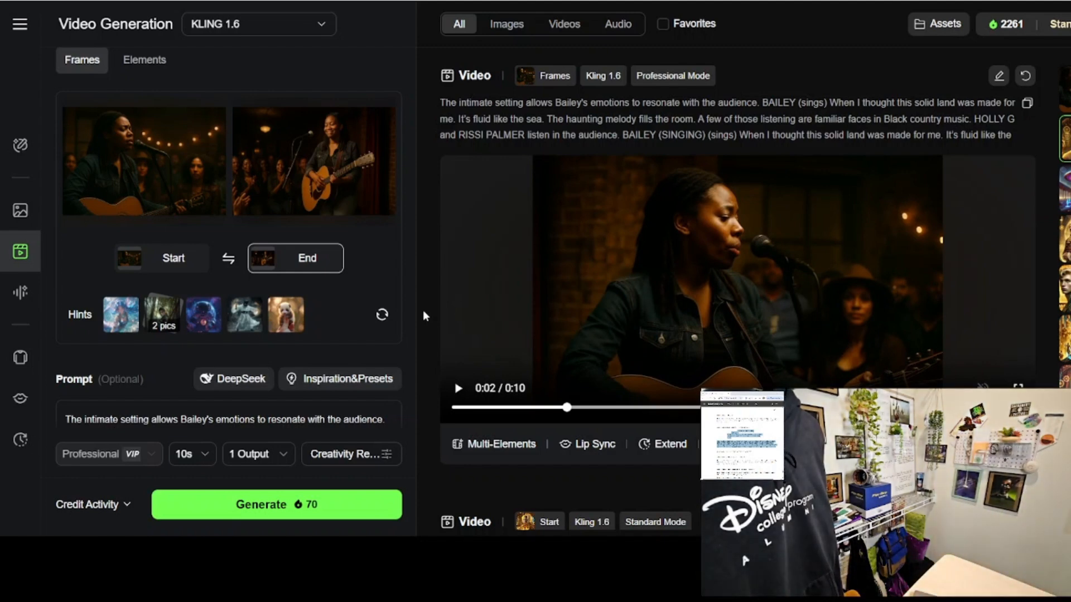
click(458, 388)
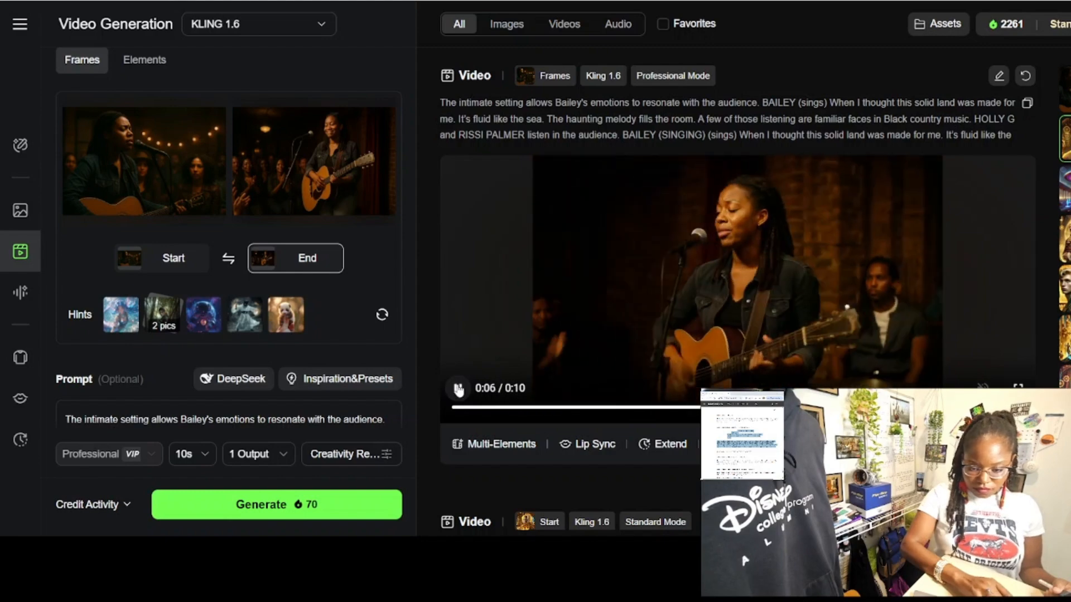
Step: Pause the video and replace the start frame with the image of passers-by watching the guitarist perform outside the bar
click(457, 388)
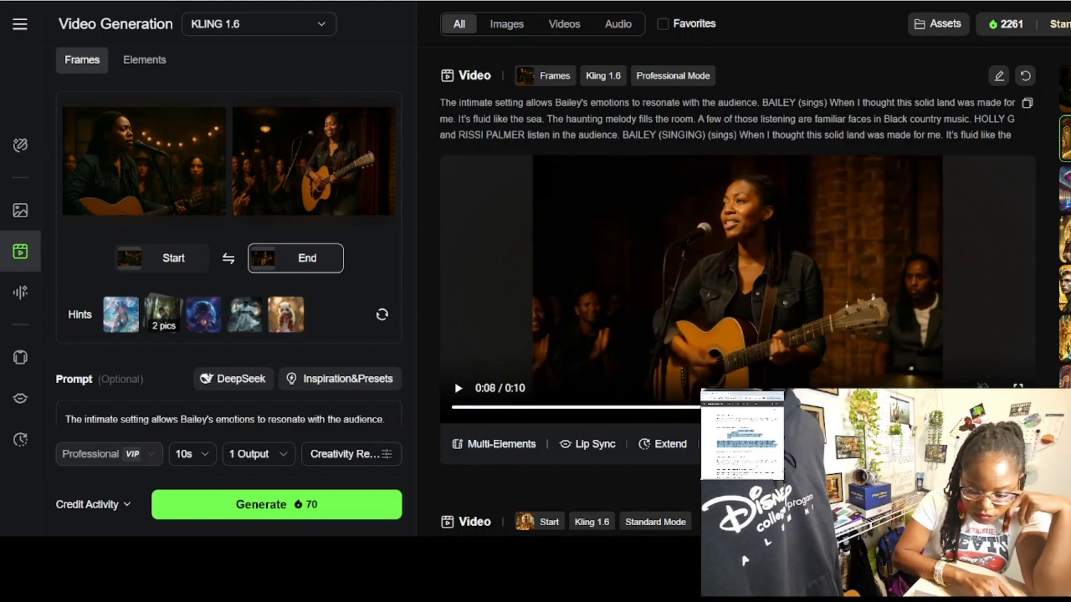
click(167, 258)
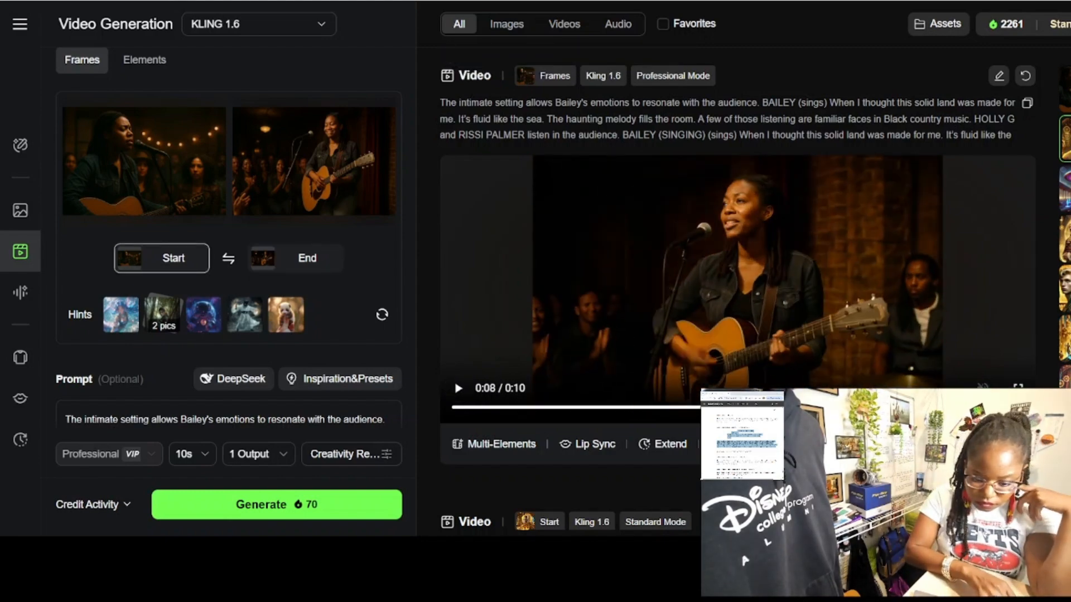
mouse_move(155, 162)
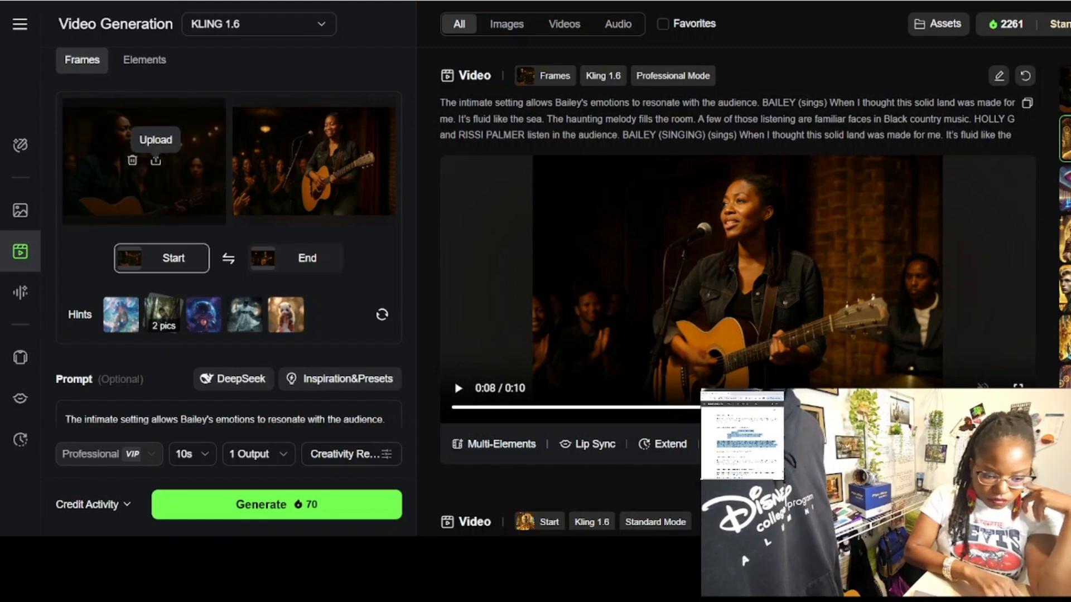
Step: Replace the prompt with the "EXT. BAR - NIGHT" scene through the end of Bailey's song, generate the 10s video and preview it
scroll(156, 161, down, 4)
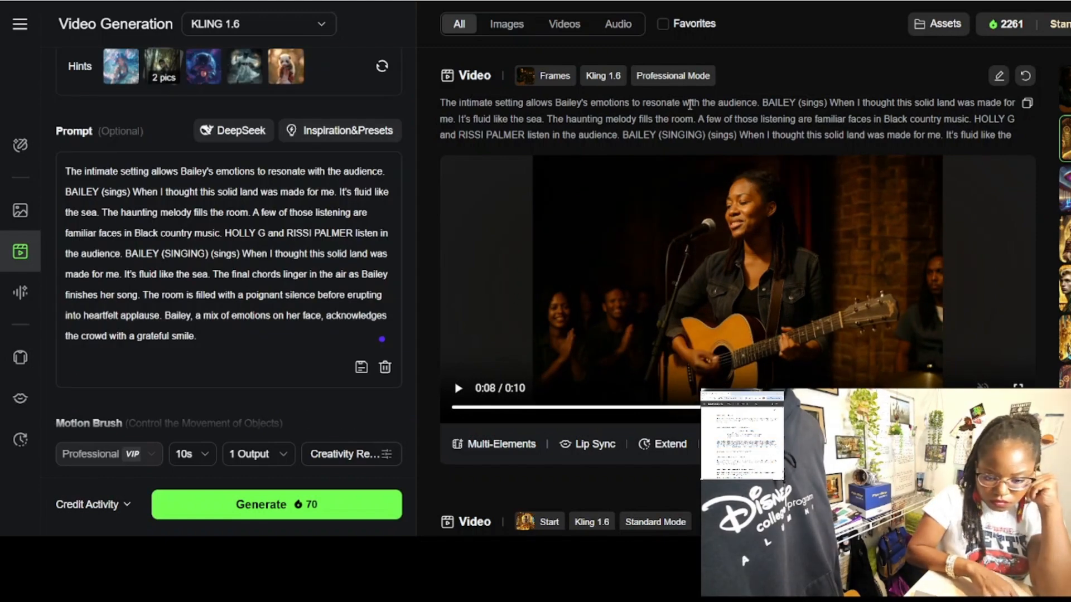
click(263, 320)
key(ctrl+a)
text(EXT. BAR - NIGHT Outside the venue, folks passing by are drawn in by Bailey's performance. The atmosphere is charged with the raw emotion of her music. INT. INTIMATE VENUE - CONTINUOUS BAILEY (SINGING) (sings) When I thought this solid land was made for me. It's fluid like the sea. The final chords linger in the air as Bailey finishes her song. The room is filled with a poignant silence before erupting into heartfelt applause. Bailey, a mix of emotions on her face, acknowledges the crowd with a grateful smile.)
scroll(263, 320, up, 4)
click(337, 505)
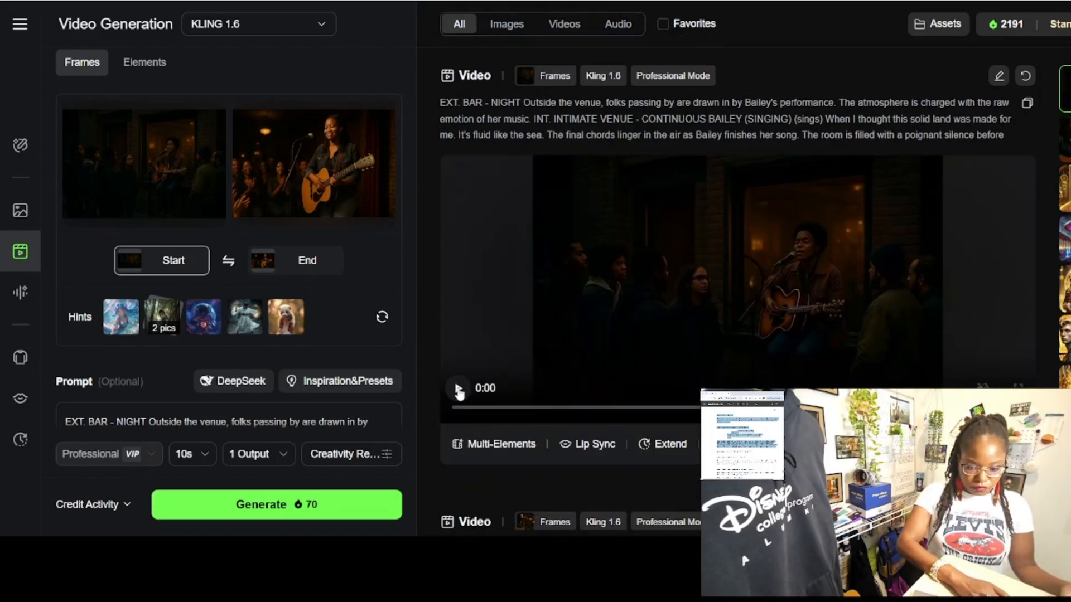
click(458, 391)
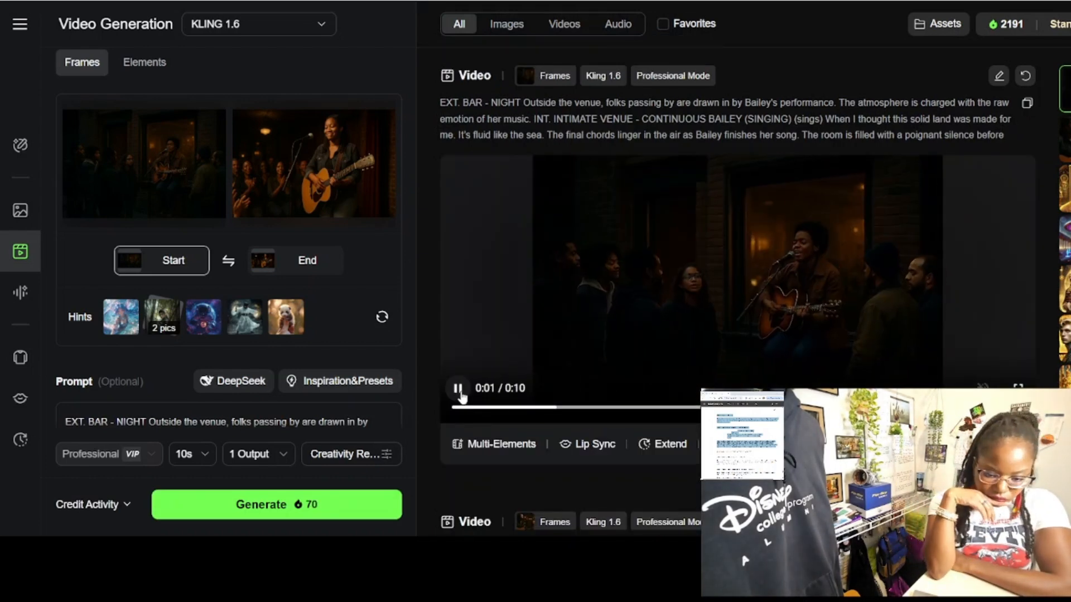
click(458, 389)
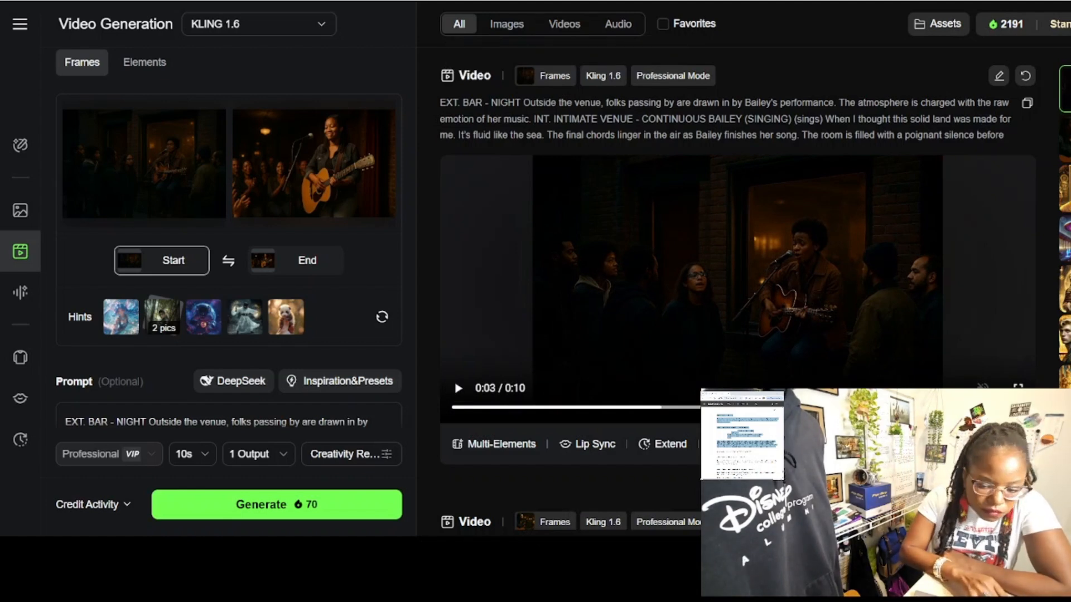
Step: Generate the "MONTAGE: DOC'S LIFE WITHOUT BAILEY" video from Doc on stage as start frame to the Thanksgiving dinner as end frame, and preview it
click(155, 162)
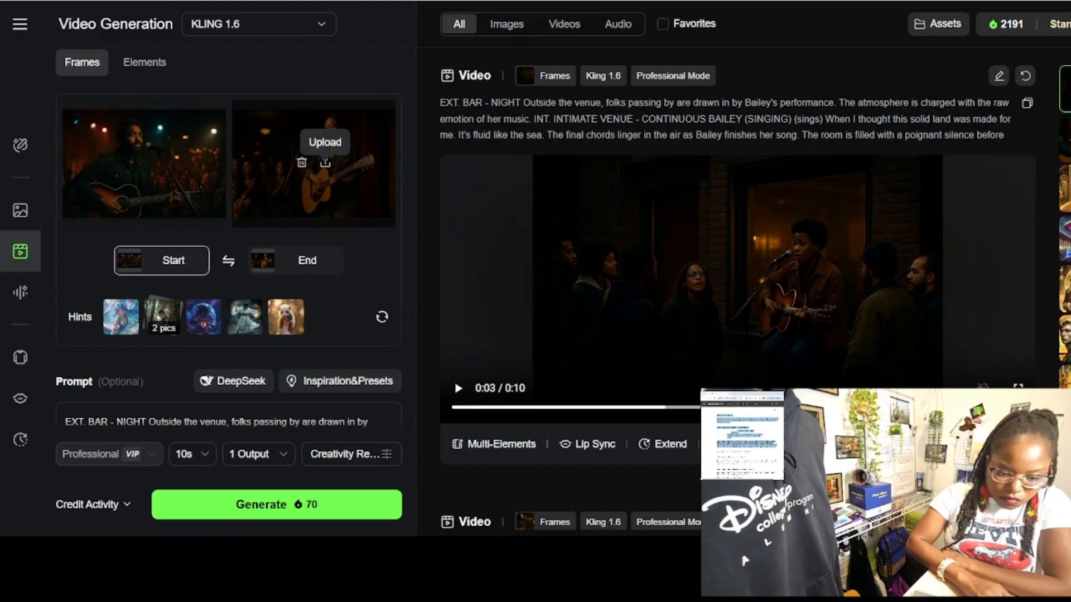
scroll(149, 255, down, 4)
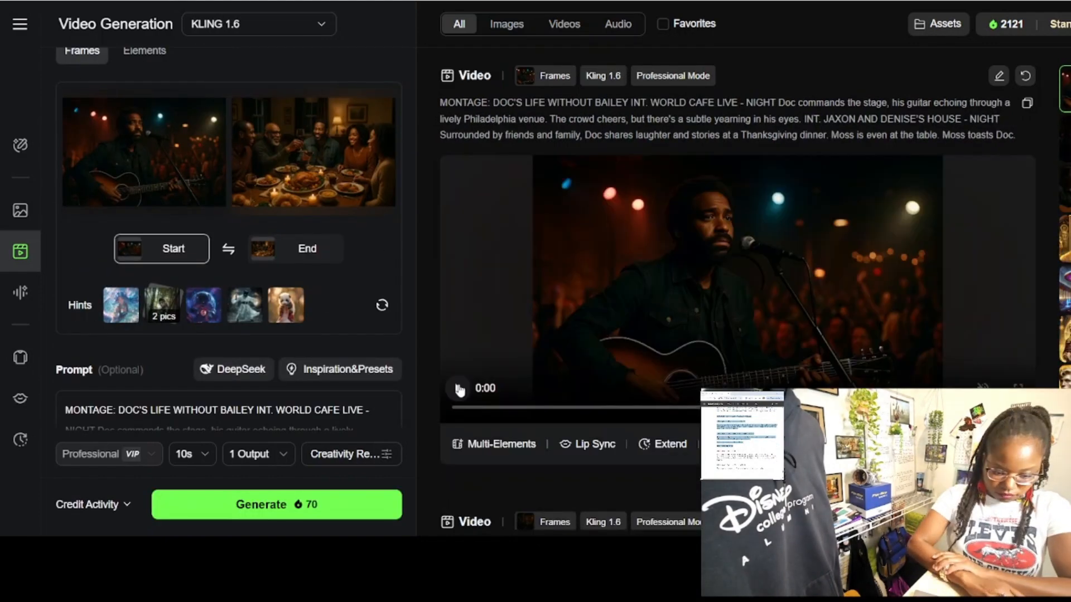
click(460, 390)
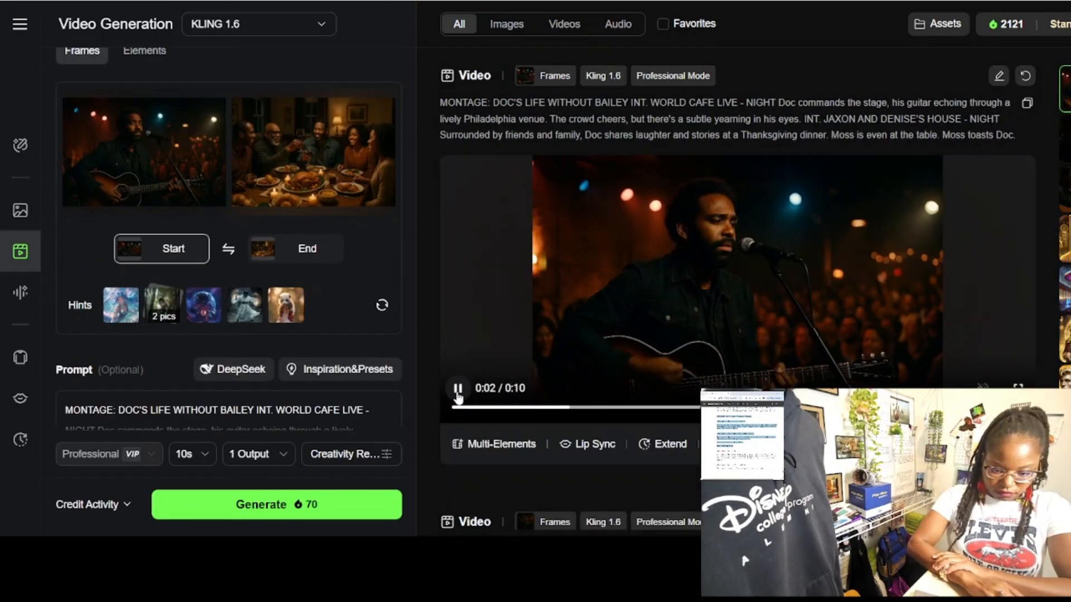
click(458, 388)
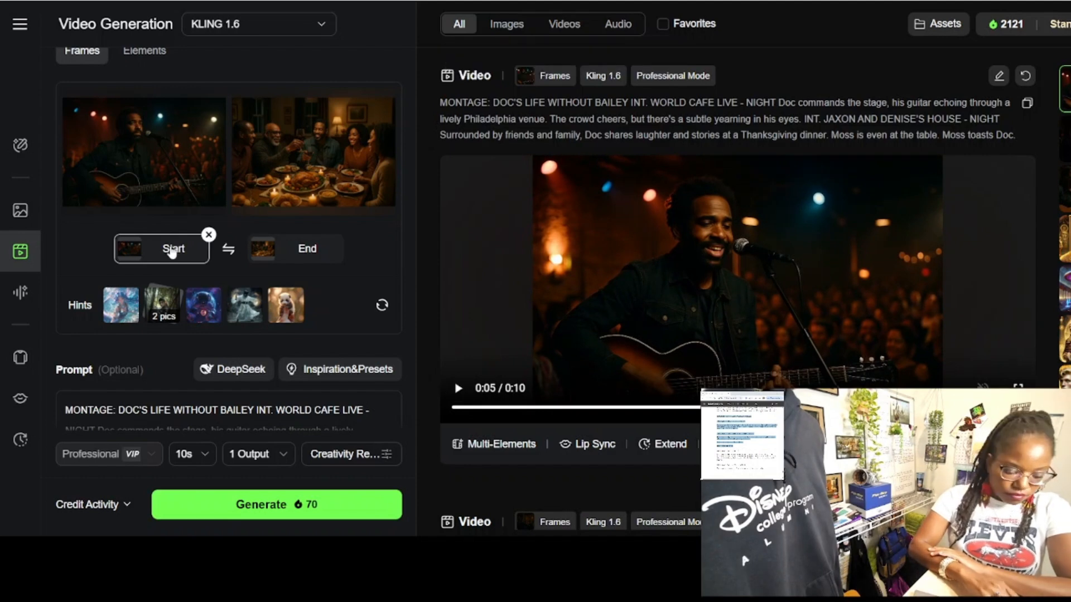
Step: Generate the "MONTAGE: EXT. NAVY YARD - NIGHT" video with the Christmas bonfire gathering as start frame and Doc under the night sky as end frame
click(156, 151)
click(325, 152)
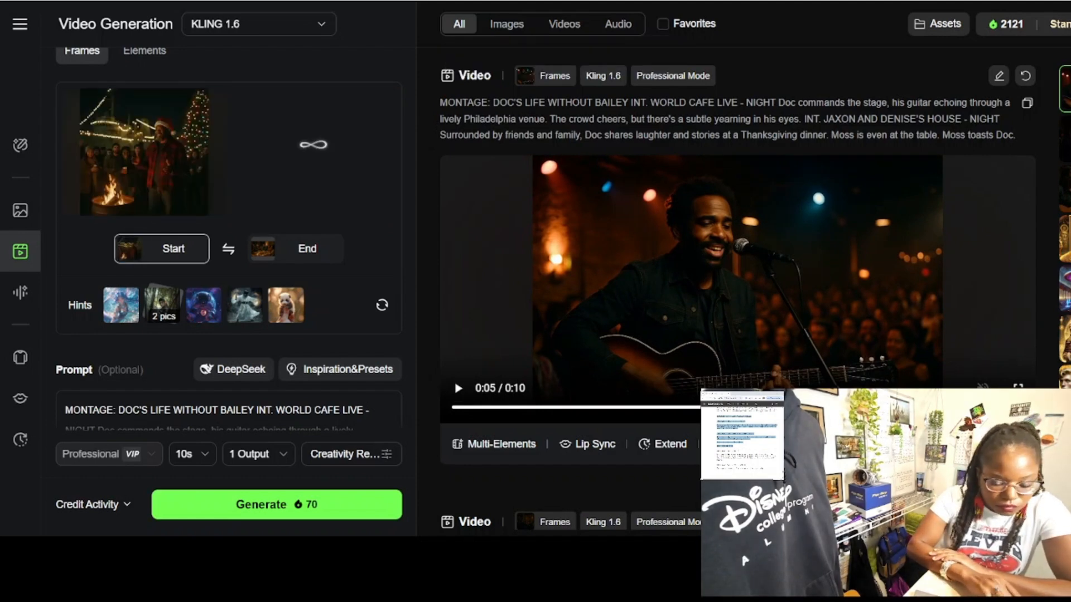
scroll(270, 273, down, 2)
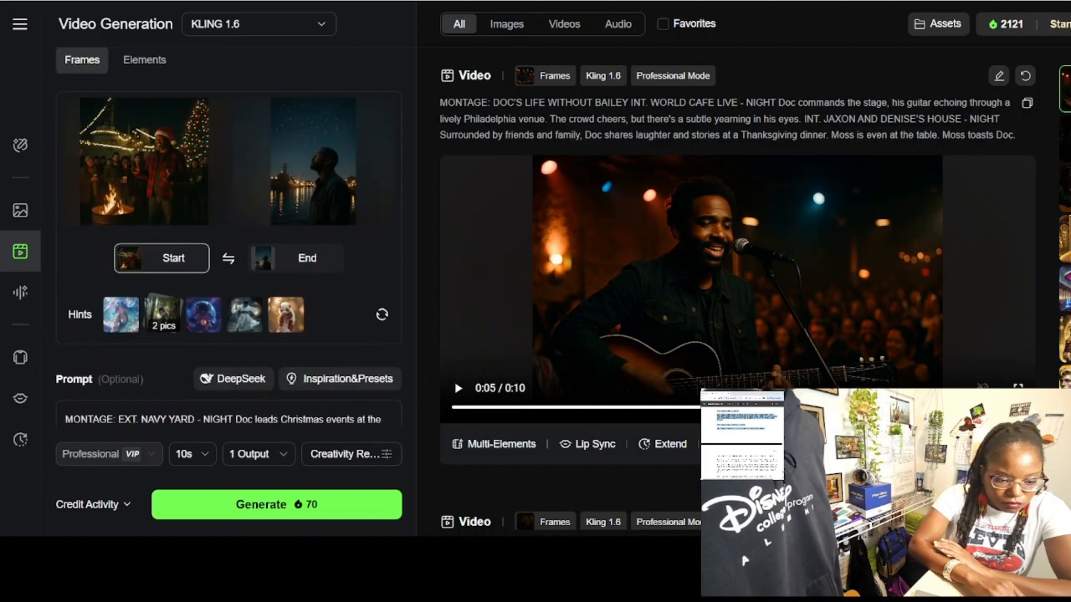
click(277, 504)
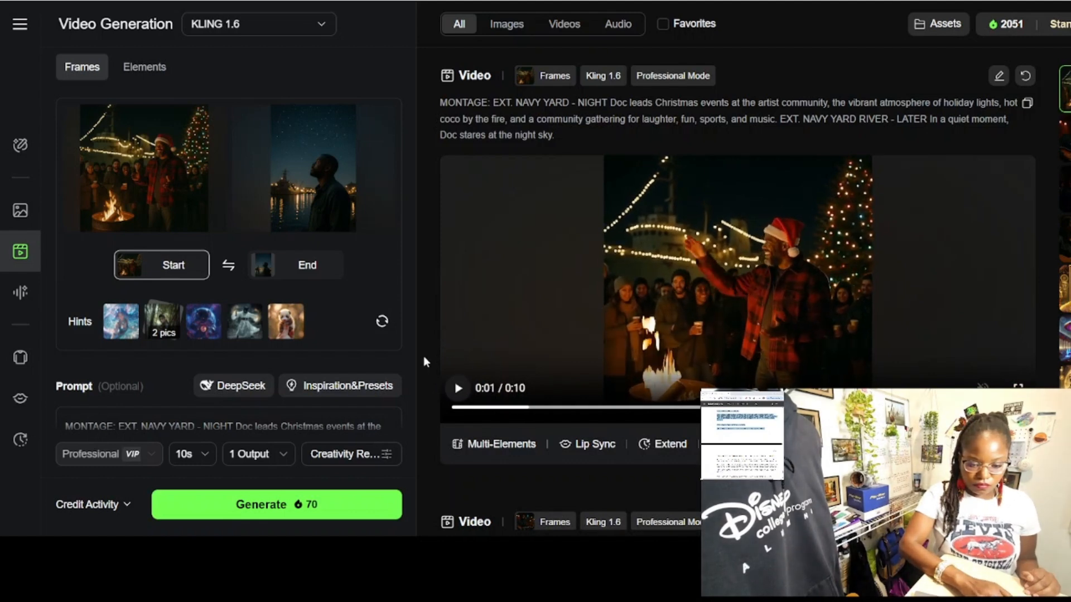
Step: Play the generated Navy Yard video and examine how the Christmas gathering moves to Doc at the river, comparing it with its prompt
click(457, 390)
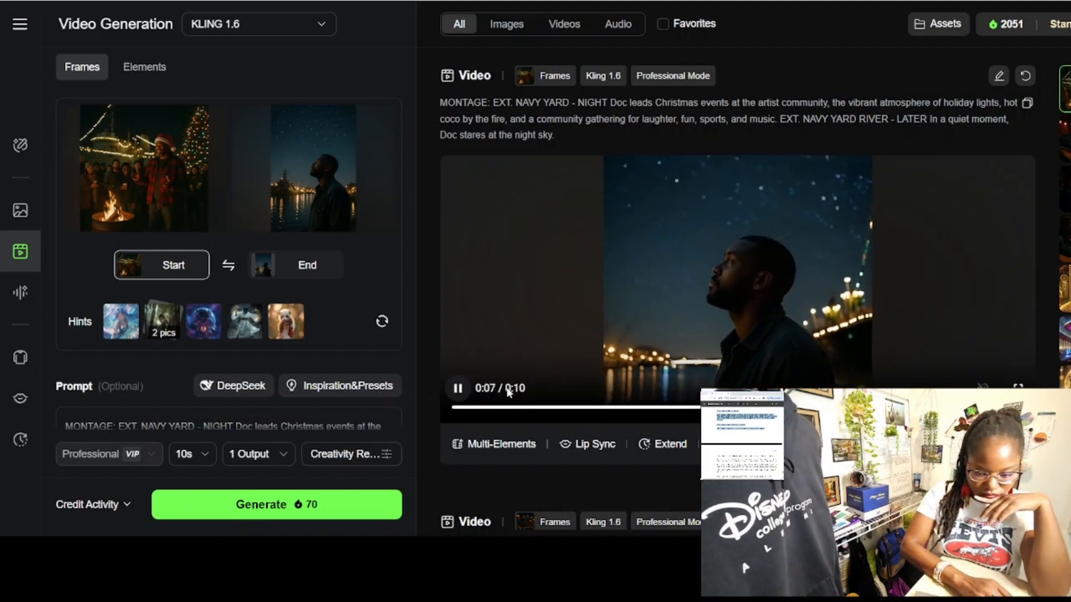
click(457, 388)
scroll(457, 388, down, 1)
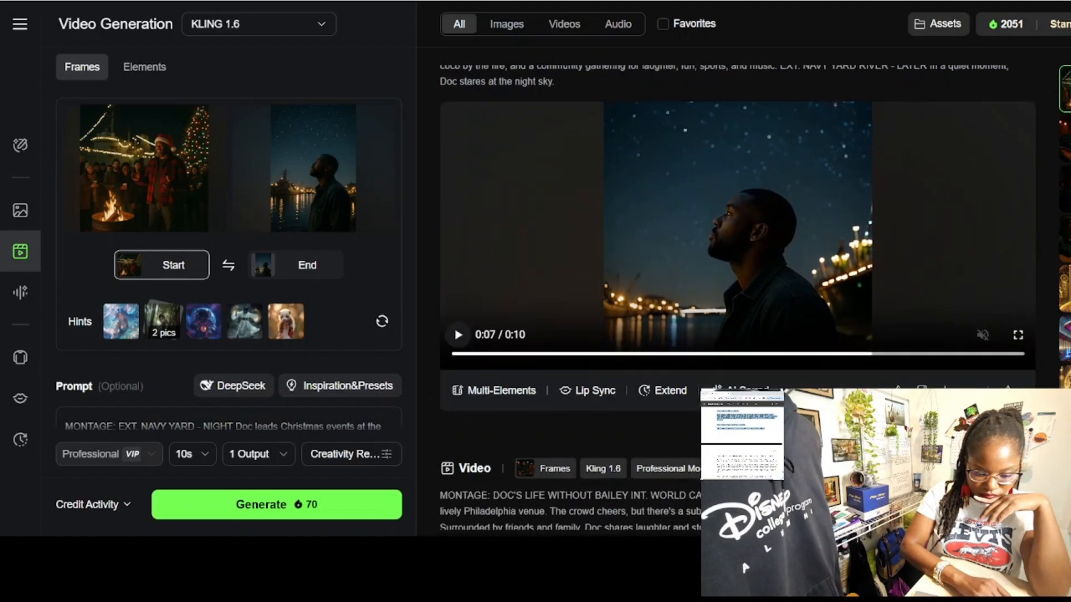
scroll(738, 278, up, 1)
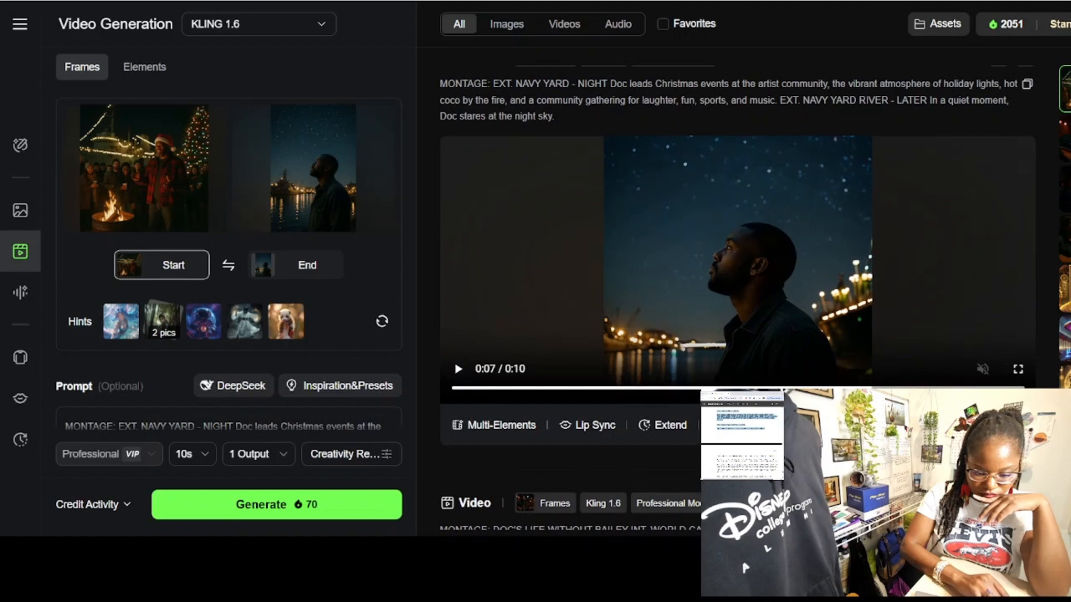
scroll(738, 298, down, 3)
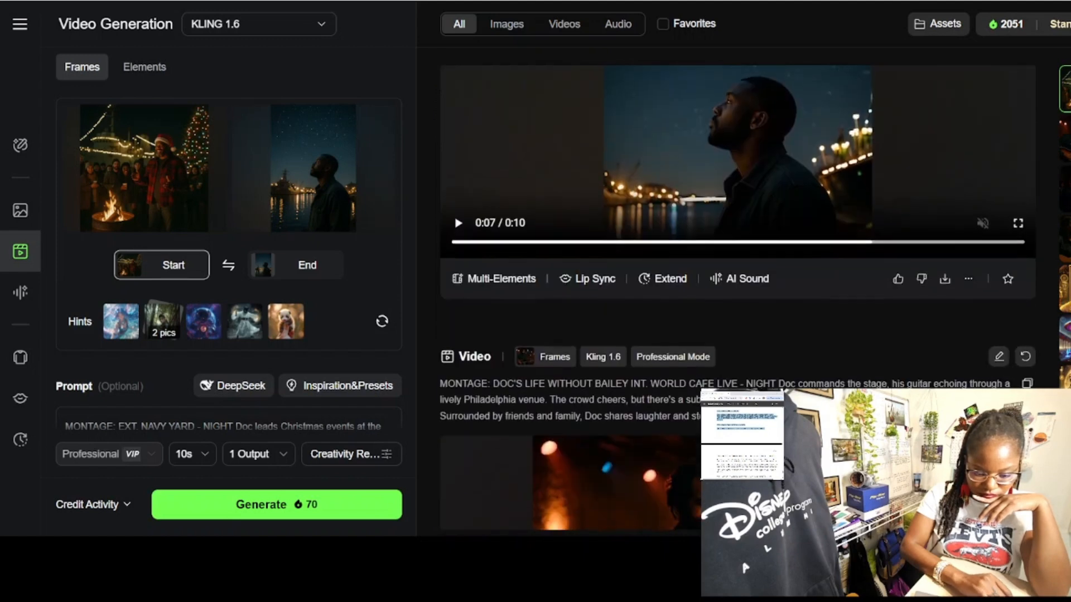
scroll(981, 132, up, 3)
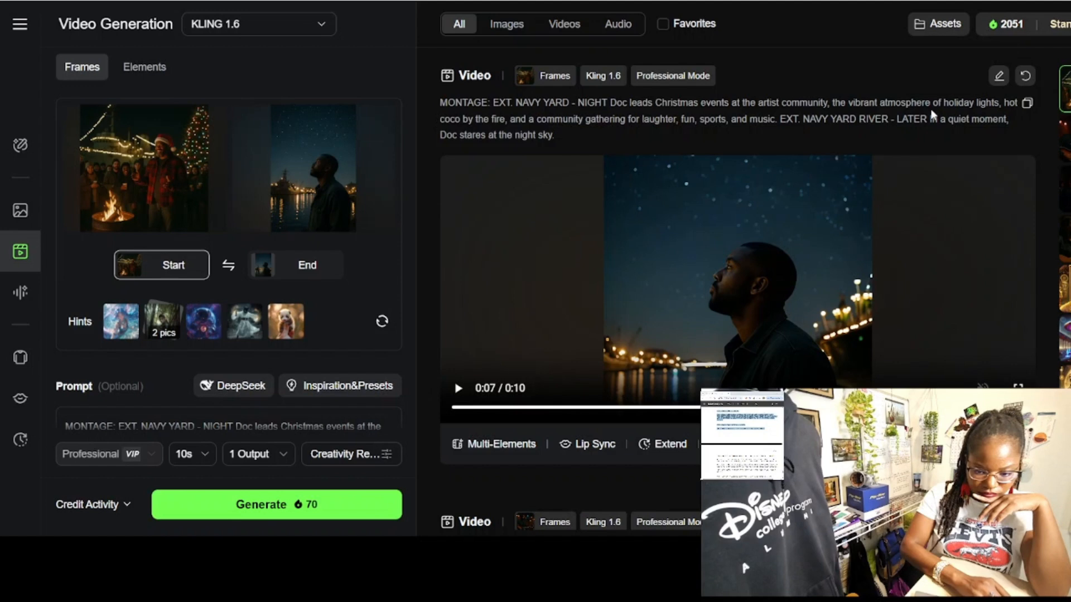
click(998, 78)
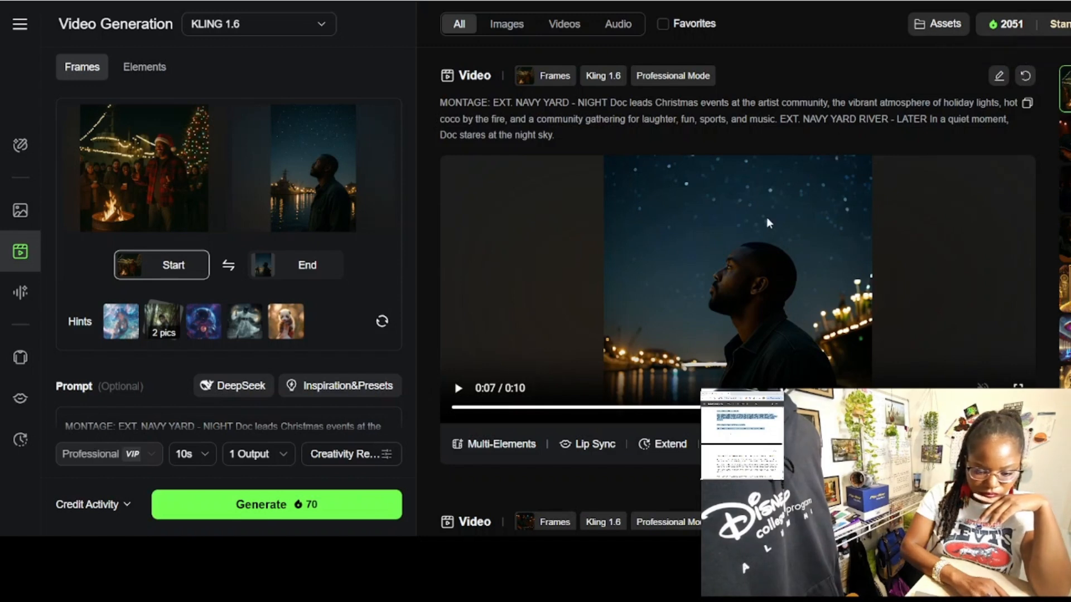
click(742, 266)
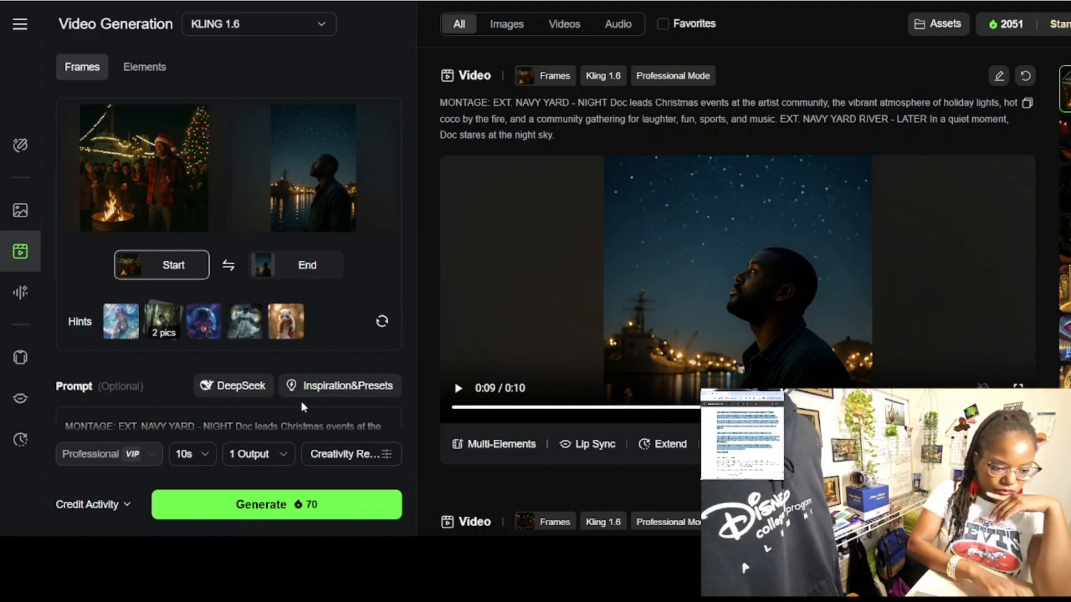
Step: Replace the prompt text after "MONTAGE:" with the "INT. ARTIST COMMUNITY BUILDING - DOC'S APARTMENT" scenes through "END MONTAGE"
scroll(277, 379, down, 4)
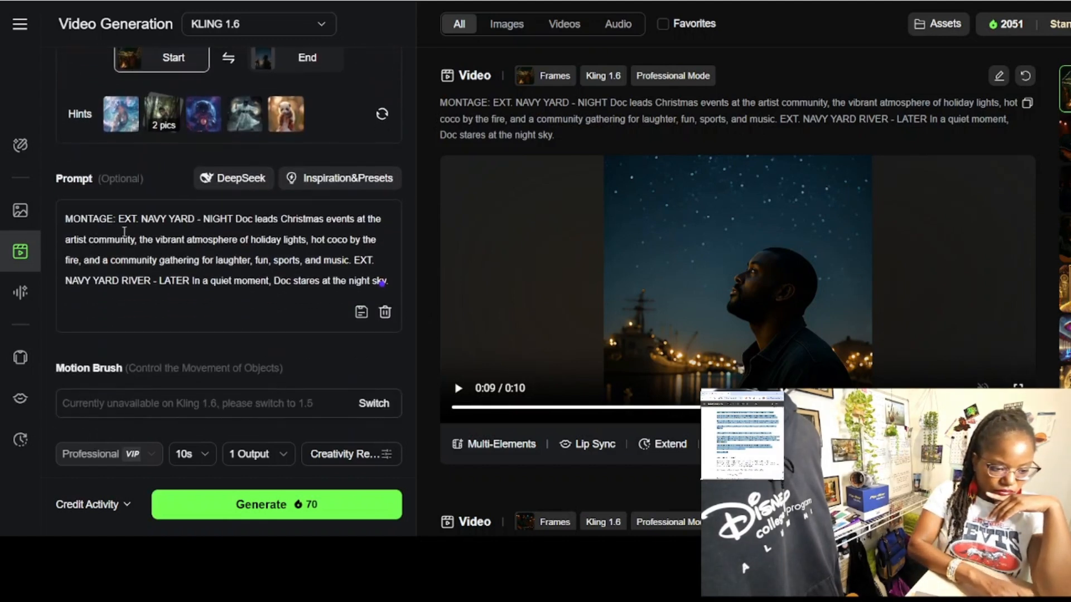
drag(118, 221, 398, 306)
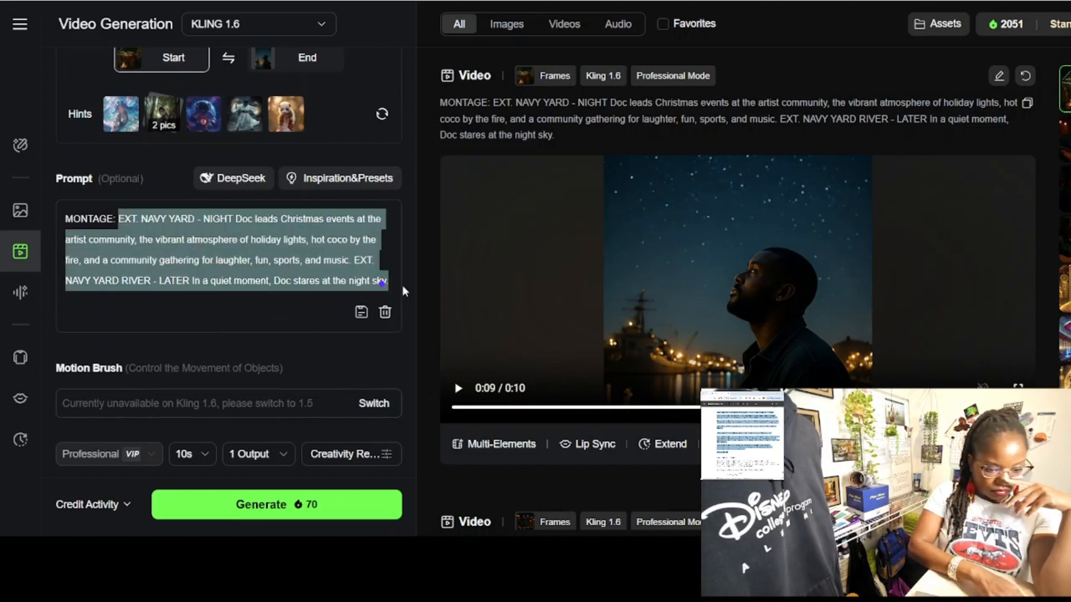
key(ctrl+v)
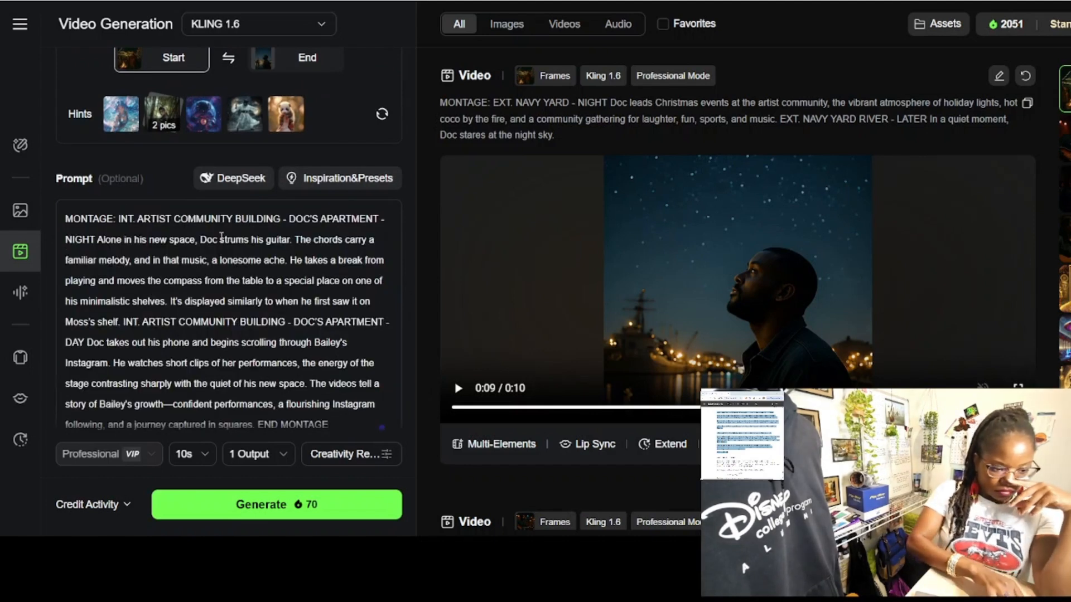
Step: Swap the frames so Doc under the night sky comes first, add Doc by his apartment window as end frame, and generate and preview the video
scroll(221, 237, up, 2)
scroll(221, 237, up, 2)
mouse_move(182, 241)
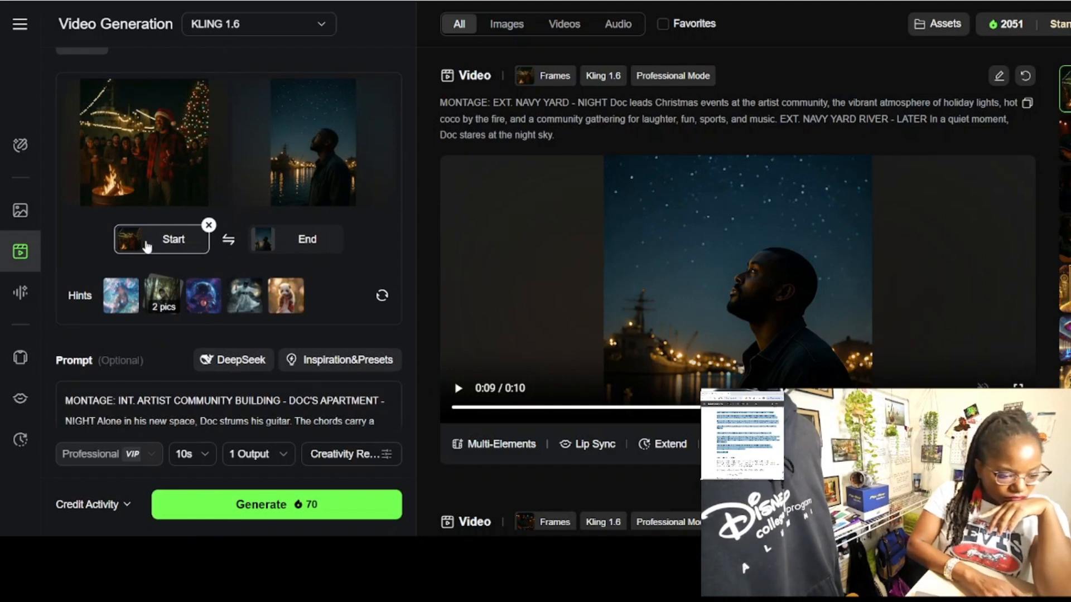
mouse_move(159, 145)
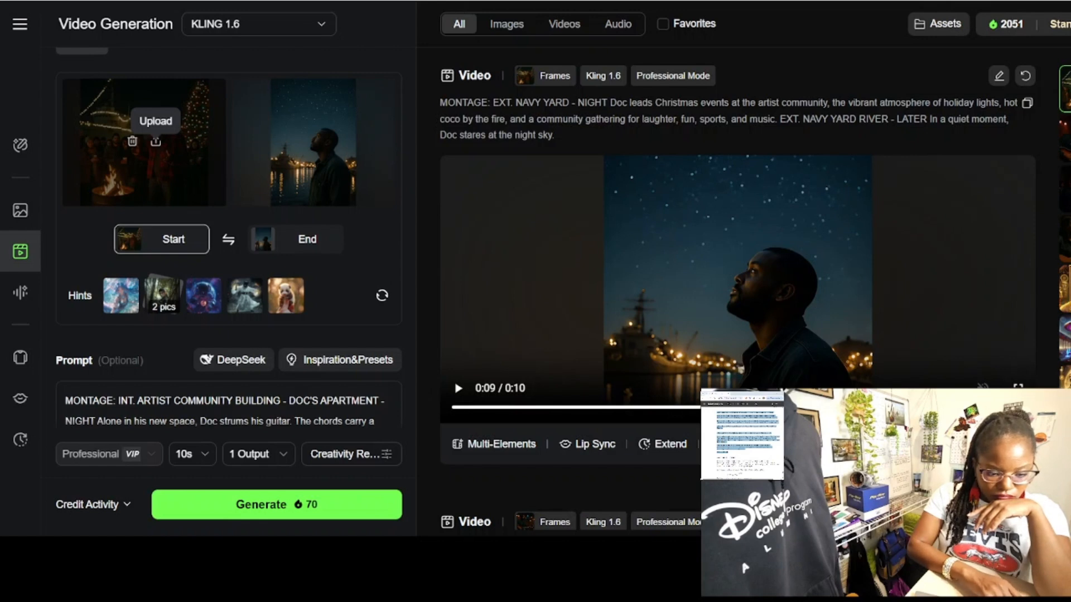
click(228, 239)
click(325, 141)
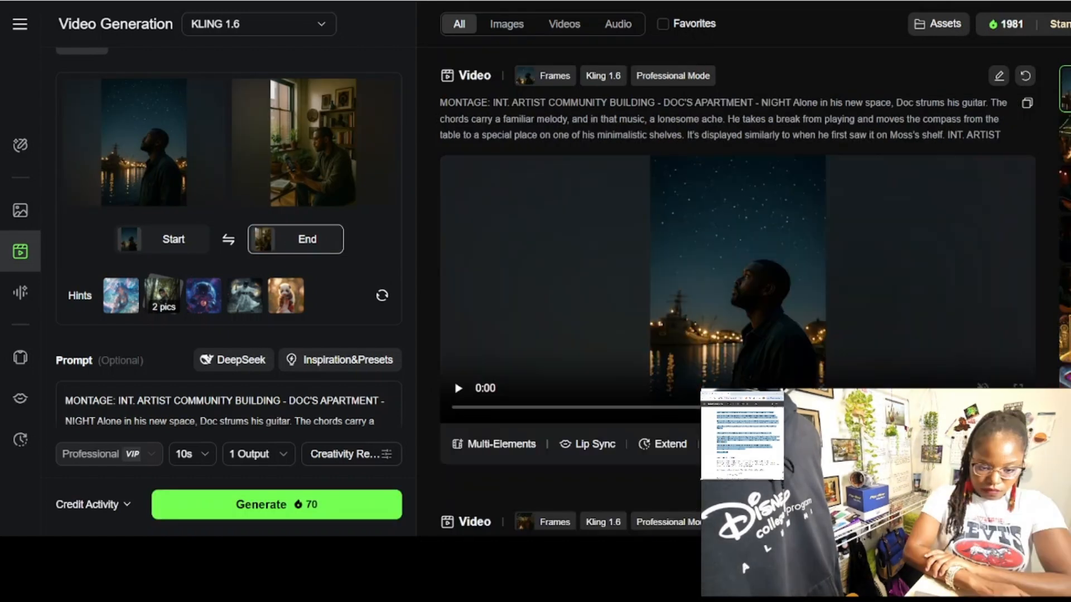
click(459, 389)
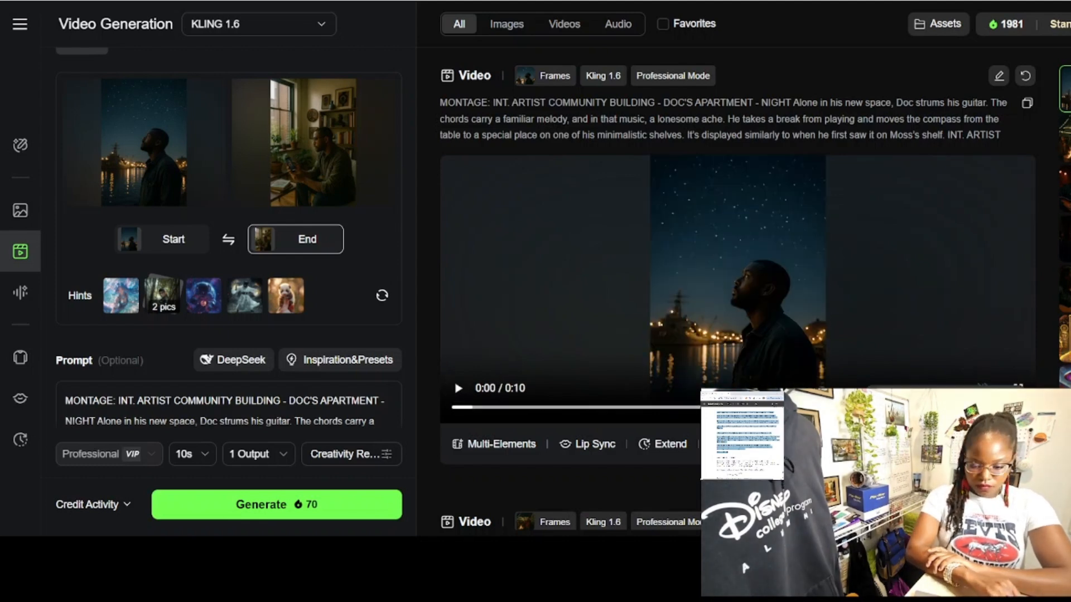
scroll(738, 251, down, 2)
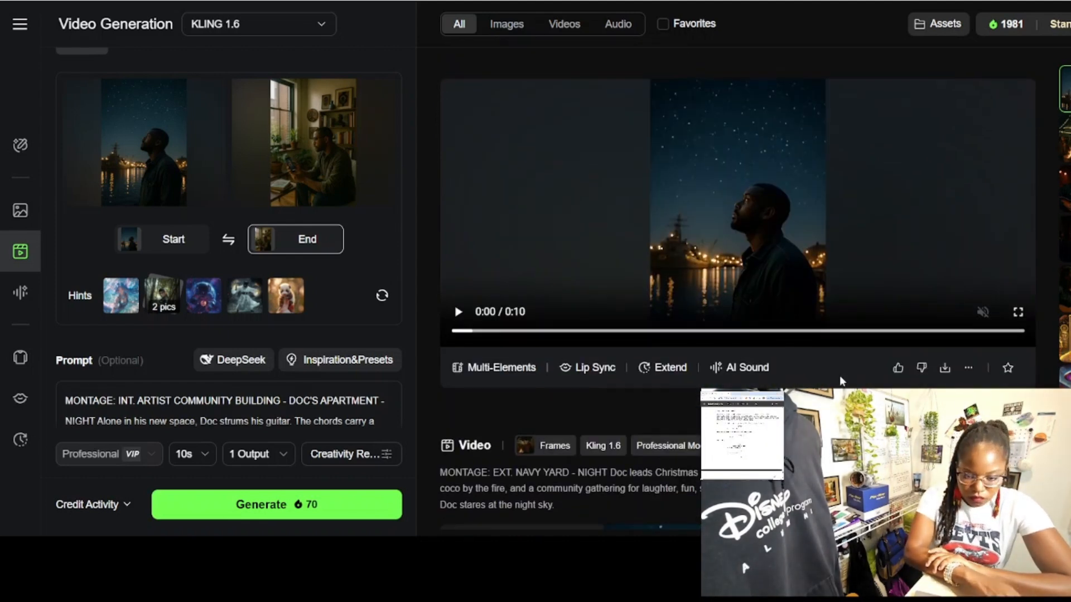
Step: Set Bailey on the phone backstage as start frame, the band on stage as end frame, and the "INT. VENUE - NIGHT" scene as prompt
click(155, 143)
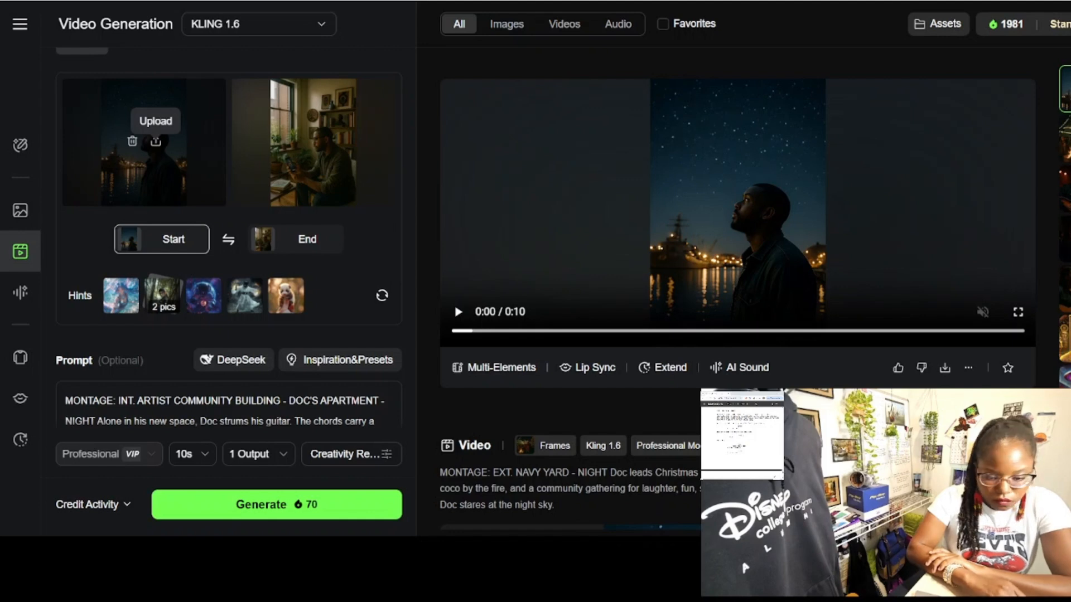
click(325, 143)
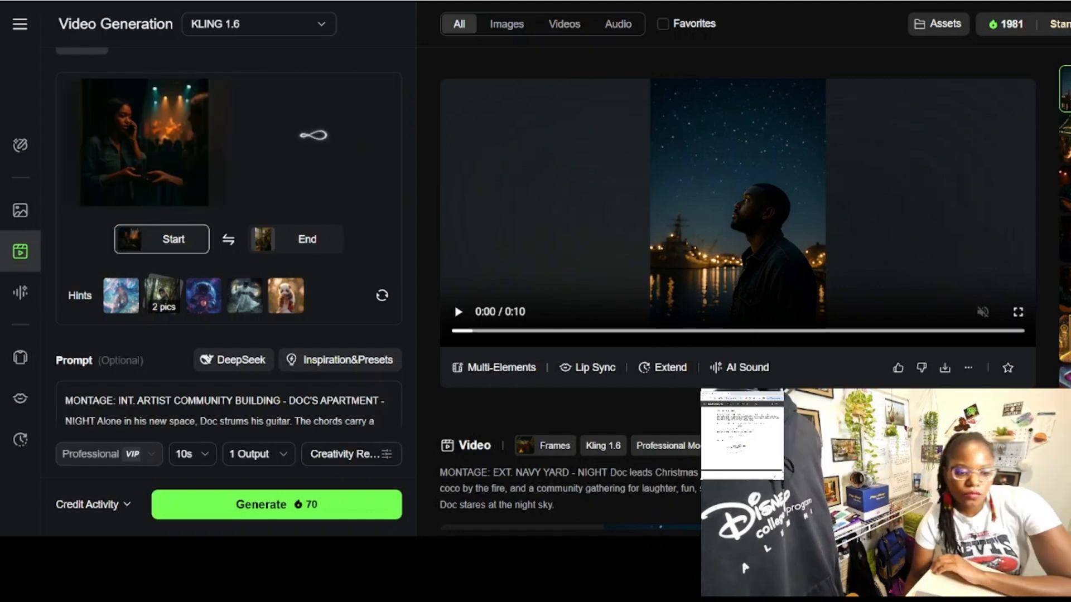
scroll(325, 142, down, 4)
click(66, 174)
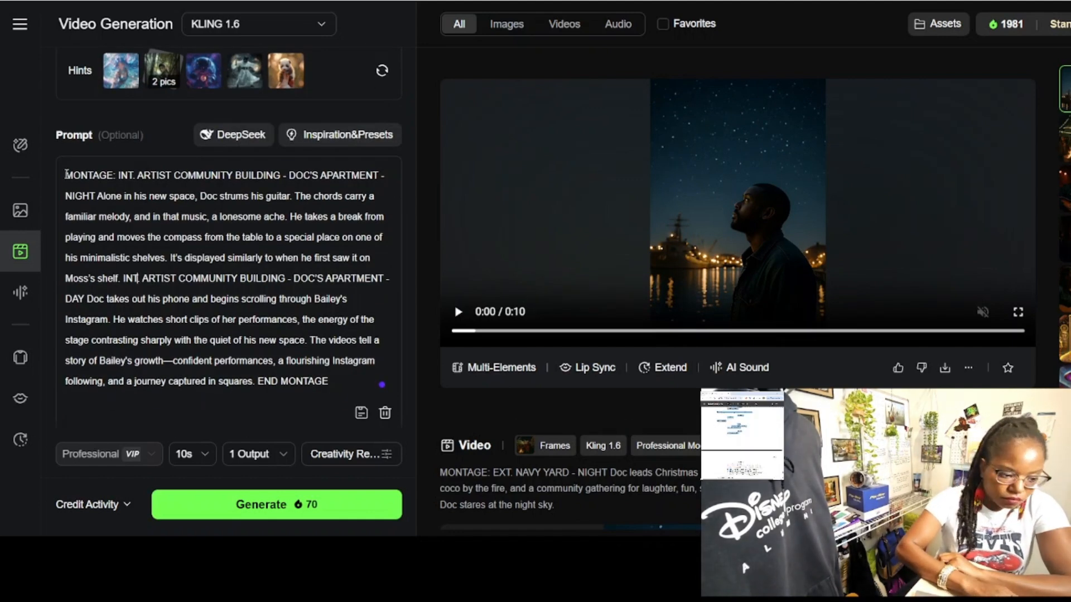
key(ctrl+a)
text(INT. VENUE - NIGHT Bailey stands backstage, her heart pounding with the anticipation of another performance on the road. The murmur of the crowd seeps through the walls, a lively prelude to the moment she steps into the spotlight. As Bailey takes a deep breath. Ruth approaches. RUTH Your phone. Bailey grabs the phone and answers. BAILEY Hello? It's Nia. NIA (through phone) Got a second? RUTH 10 minutes.)
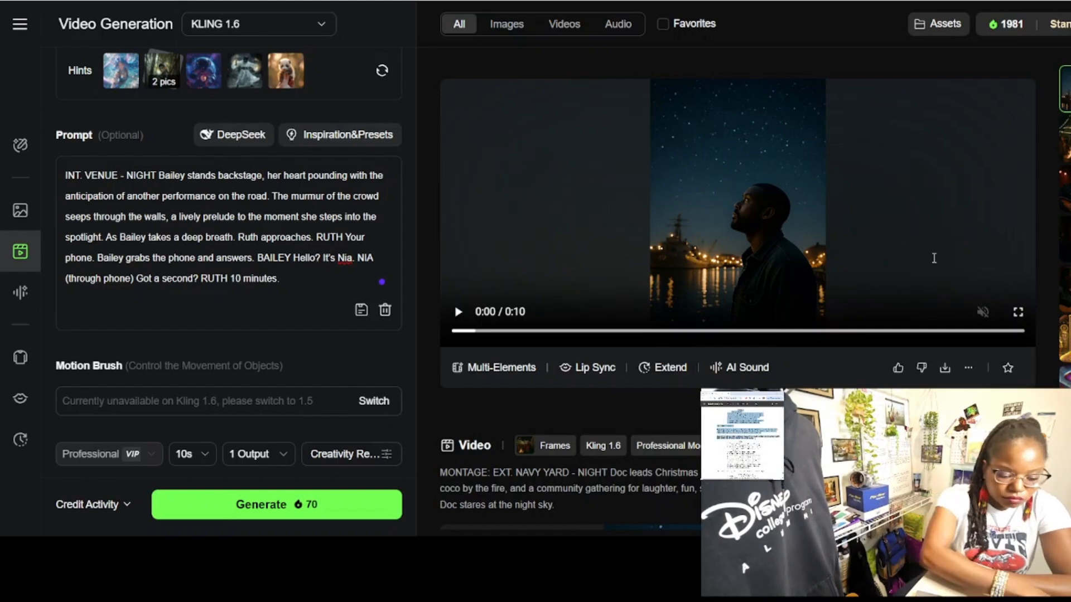
Step: Generate the 10s backstage venue video and play the result
scroll(352, 507, up, 5)
click(352, 507)
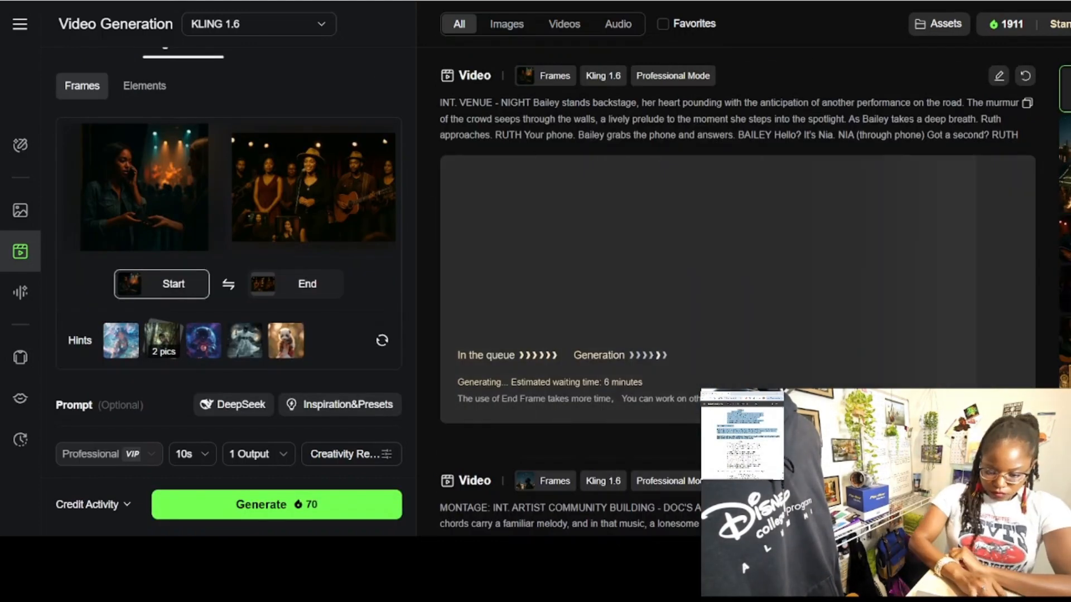
scroll(458, 335, down, 2)
click(458, 304)
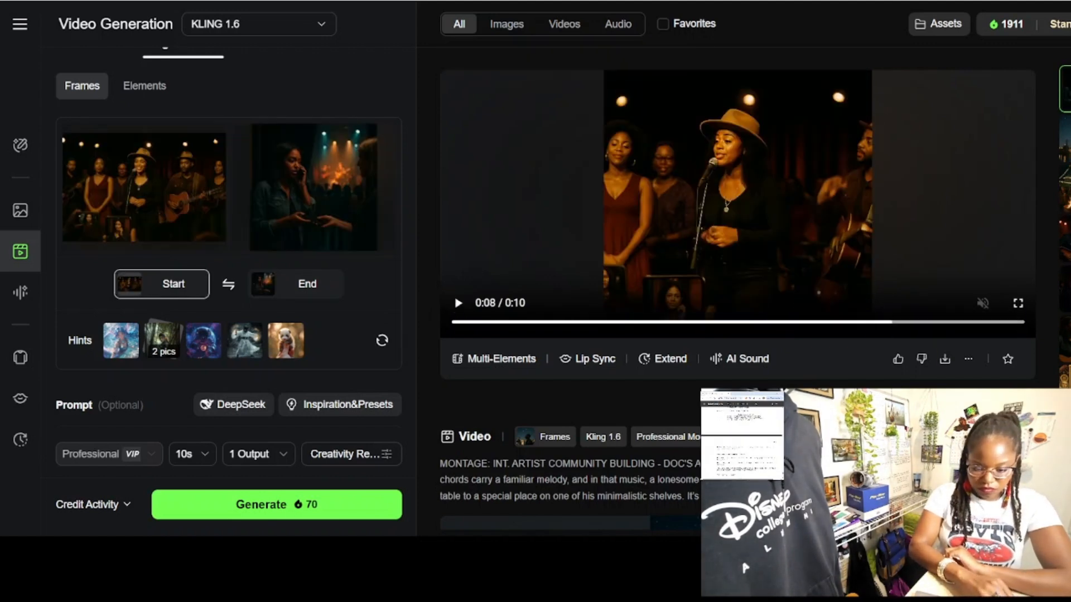
Step: Replace the prompt with Holly G's stage welcome and the "INT. DOC'S APARTMENT - NIGHT" scene, and generate the 10s video from stage to Doc
scroll(229, 251, down, 6)
drag(217, 339, 63, 90)
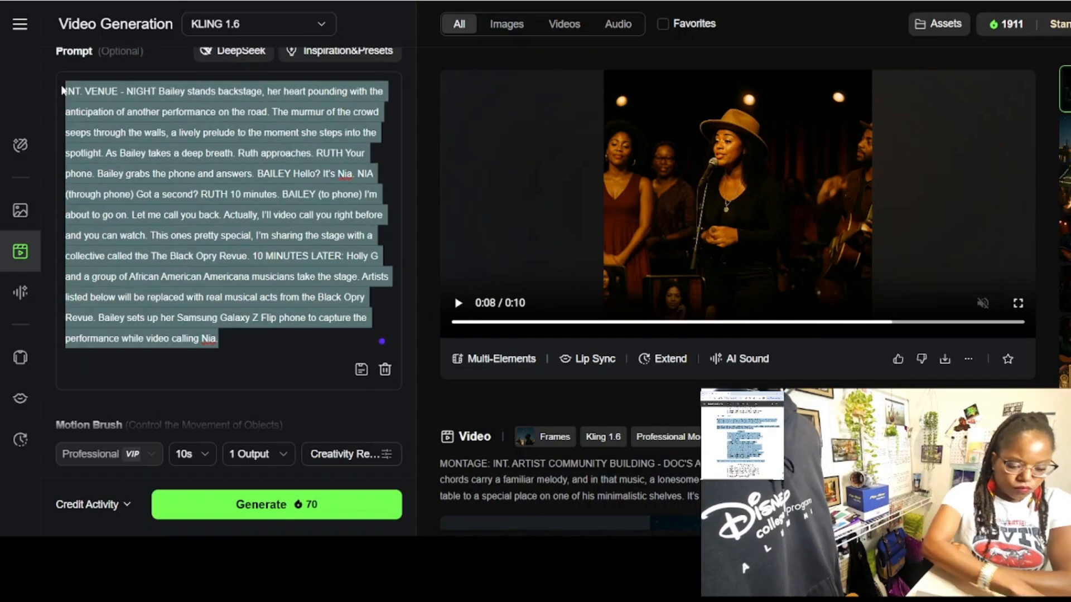
key(ctrl+v)
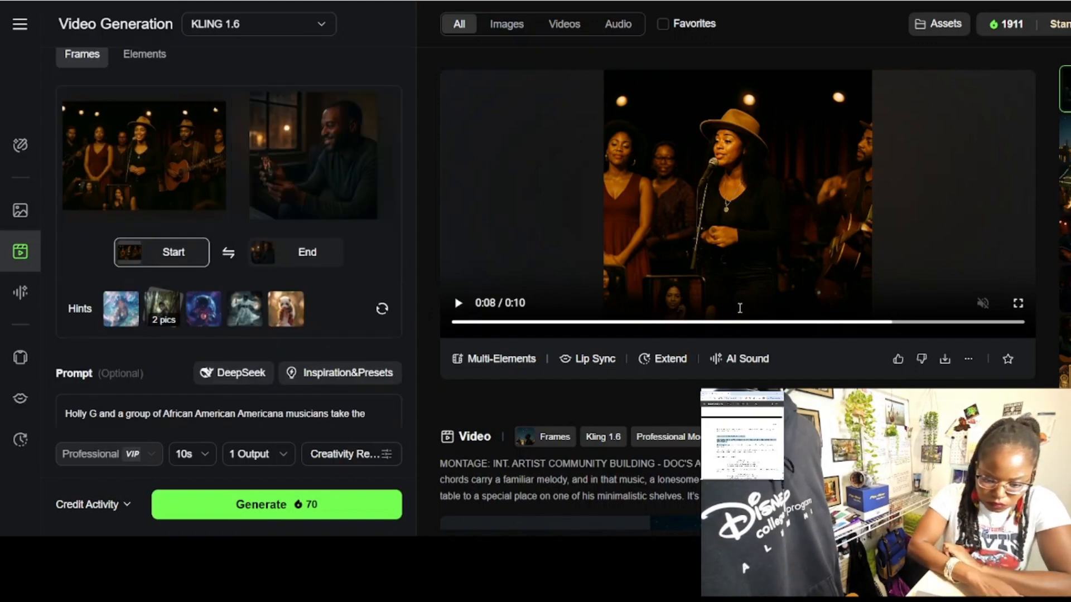
scroll(254, 142, down, 5)
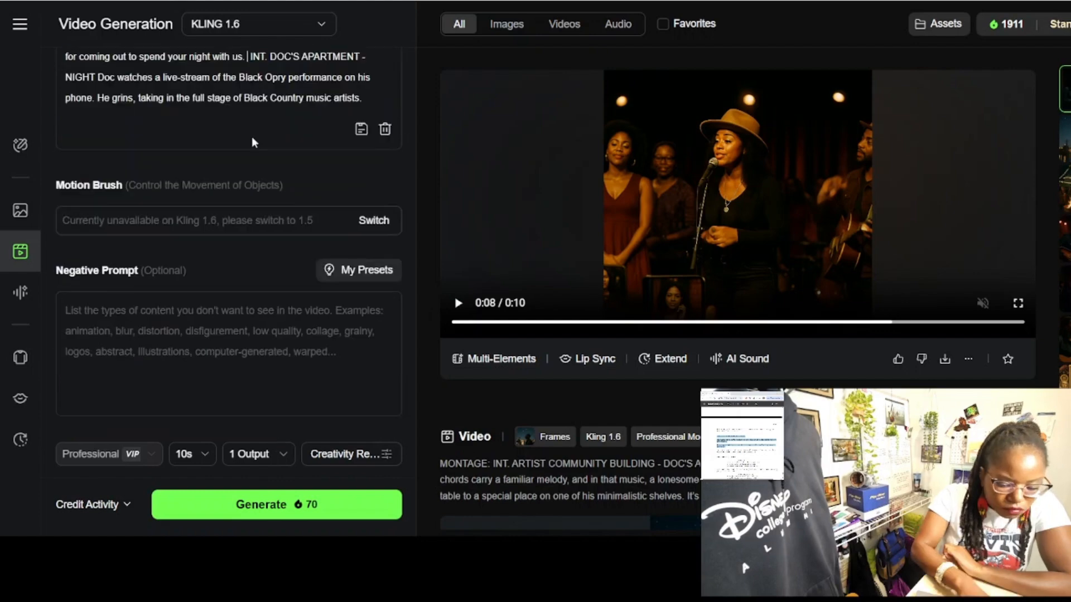
click(277, 504)
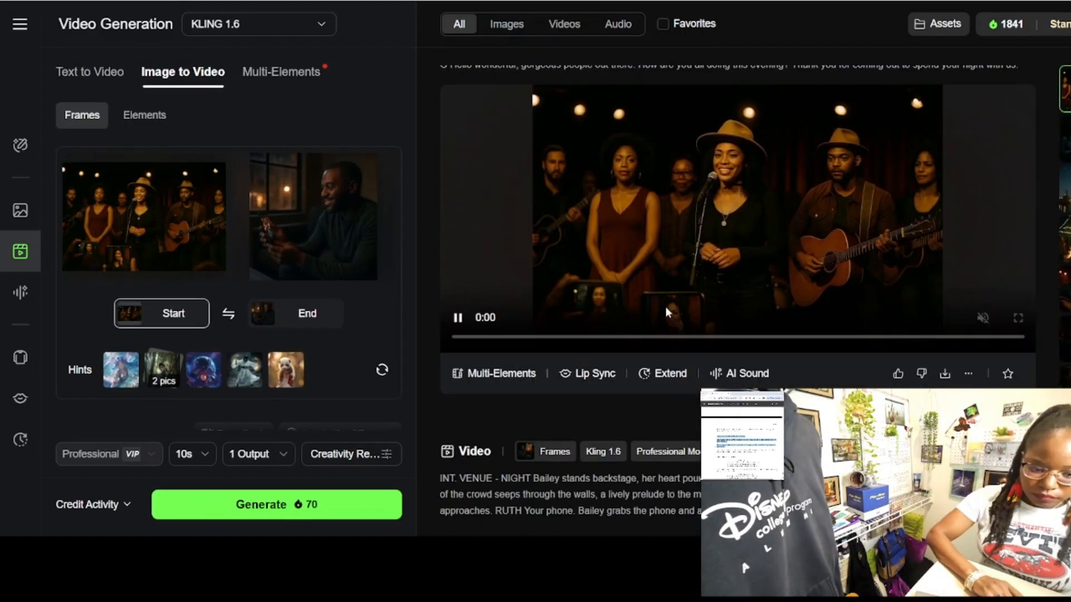
Step: Add "Regenerate so that Doc is not talking at all as he's watching his phone" at the beginning of the prompt
scroll(65, 244, down, 4)
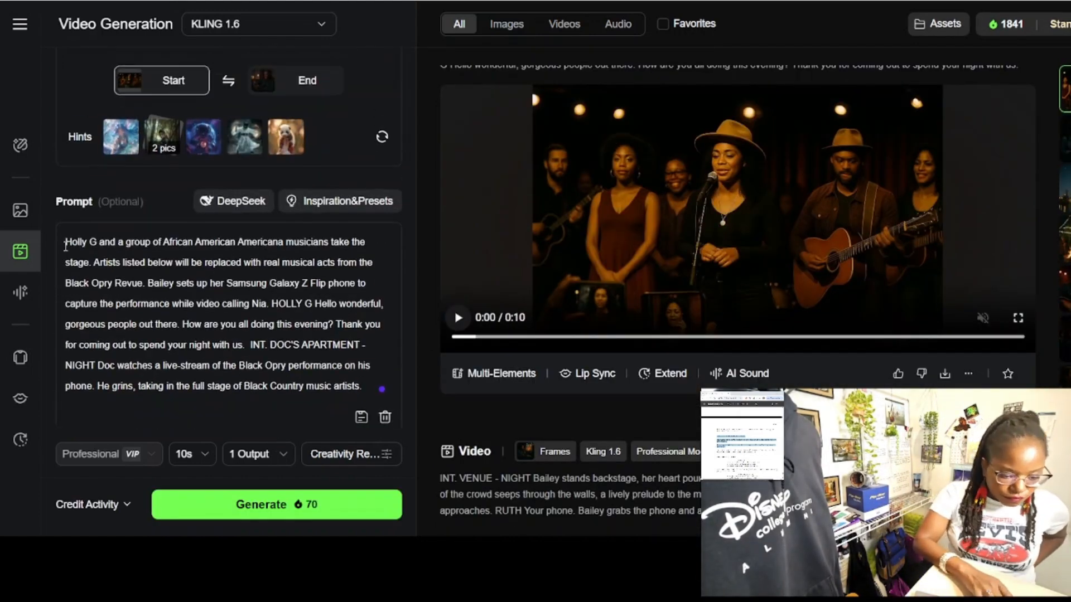
click(66, 245)
text(Regenerate so that Doc is not talking at all as he's watching his ph)
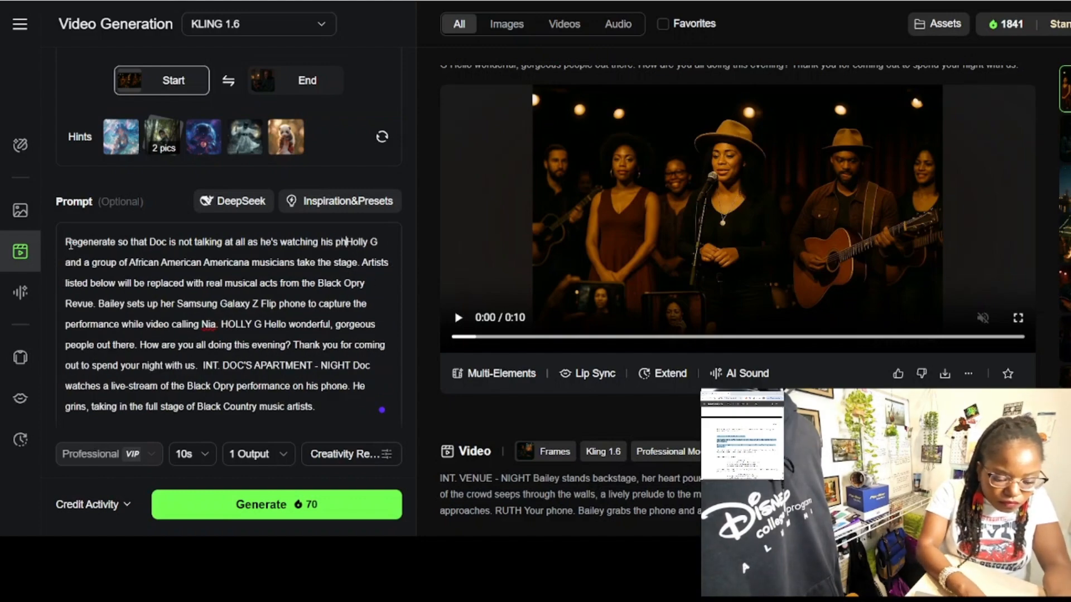
text(one.)
scroll(337, 262, up, 4)
scroll(725, 223, up, 1)
scroll(337, 263, down, 5)
drag(361, 155, 66, 156)
key(BackSpace)
scroll(159, 271, up, 1)
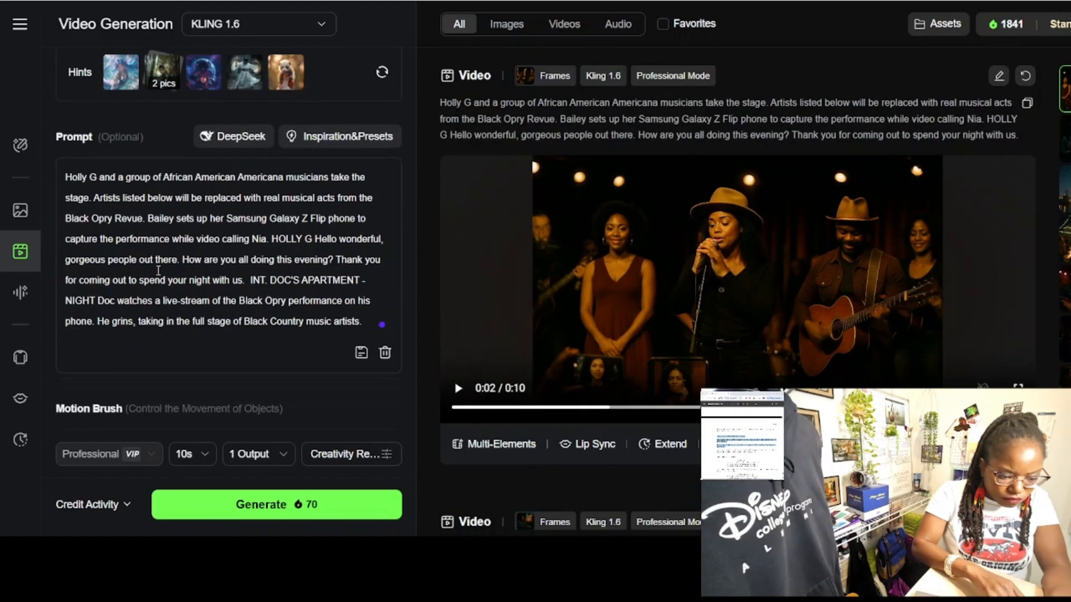
key(ctrl+z)
Step: Generate the 10s stage-to-apartment video with the revised prompt and play the result
click(277, 504)
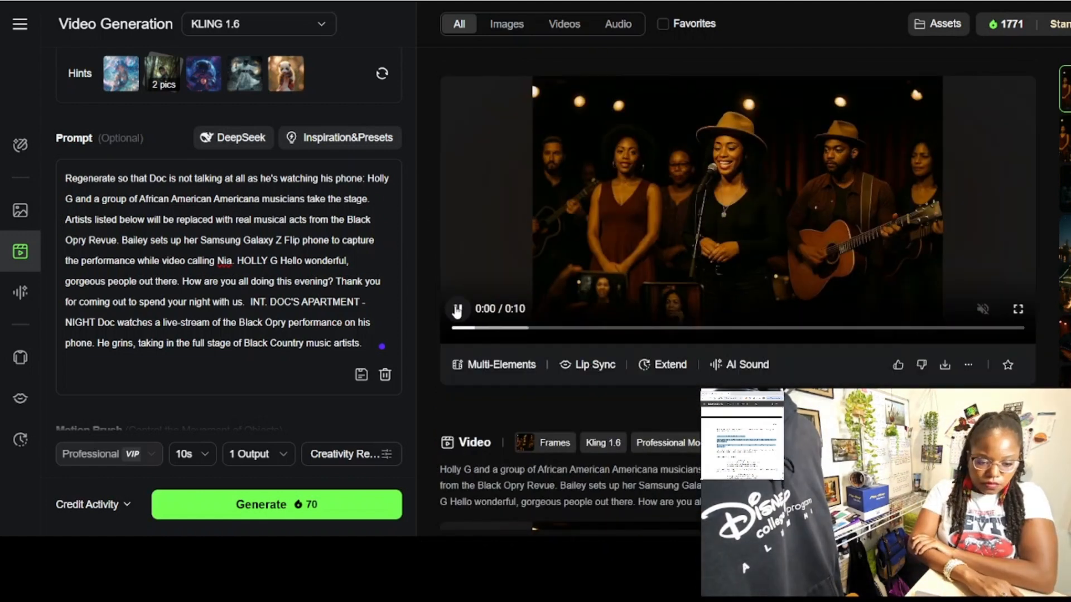
click(456, 308)
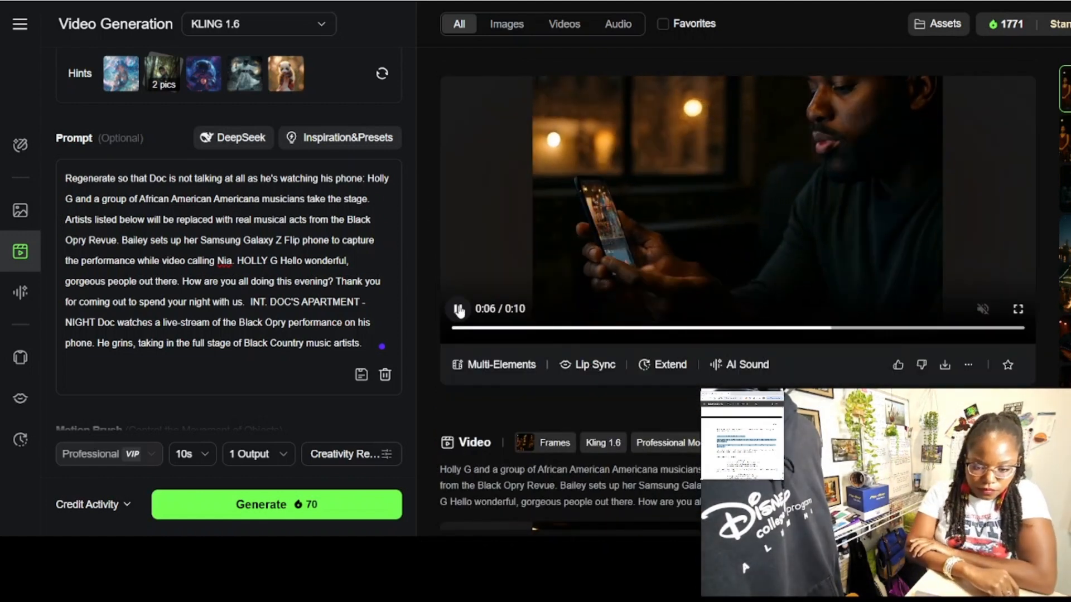
scroll(459, 311, up, 1)
scroll(737, 298, up, 1)
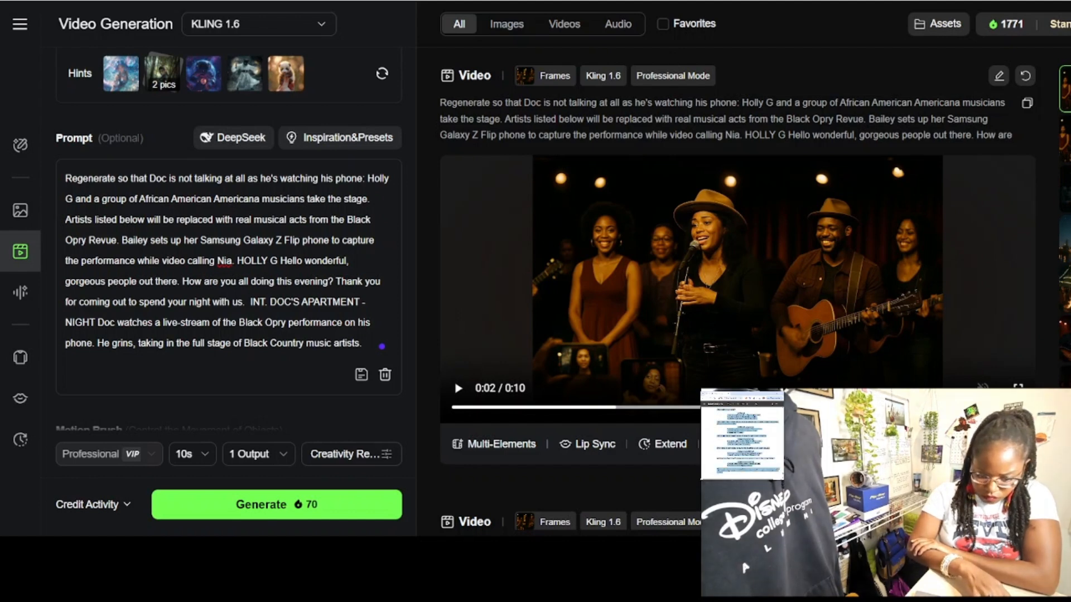
Step: Replace the prompt with the "INT. VENUE - NIGHT" scene of Holly G introducing the performers, and switch the model to KLING 2.0 Master
key(ctrl+a)
text(INT. VENUE - NIGHT HOLLY G Now, a soulful duo that captures the essence of harmony...THE HARMONY SISTERS: LENA AND EVA. Lena and Eva, radiant in their presence, share a nod as they prepare to enchant. HOLLY G (CONT'D) Prepare yourselves for the poetic storytelling of... ISAAC "THE BALLADEER" COLE. Isaac steps forward with a hat tilted just right. HOLLY G (CONT'D) And now, bringing you a fusion of beats and country twang... RYAN "RHYTHM RHYMER" FOSTER. Ryan steps forward, a hint of mischief in his smile. HOLLY G (CONT'D) Last but certainly not least, our newest member, Bailey Pleasants. Bailey exudes confidence as she steps into the spotlight. HOLLY G (CONT'D) Ladies and gentlemen, give it up for The Black Opry Revue! The crowd erupts into applause as each performer acknowledges the audience, setting the stage for a night of unforgettable music.)
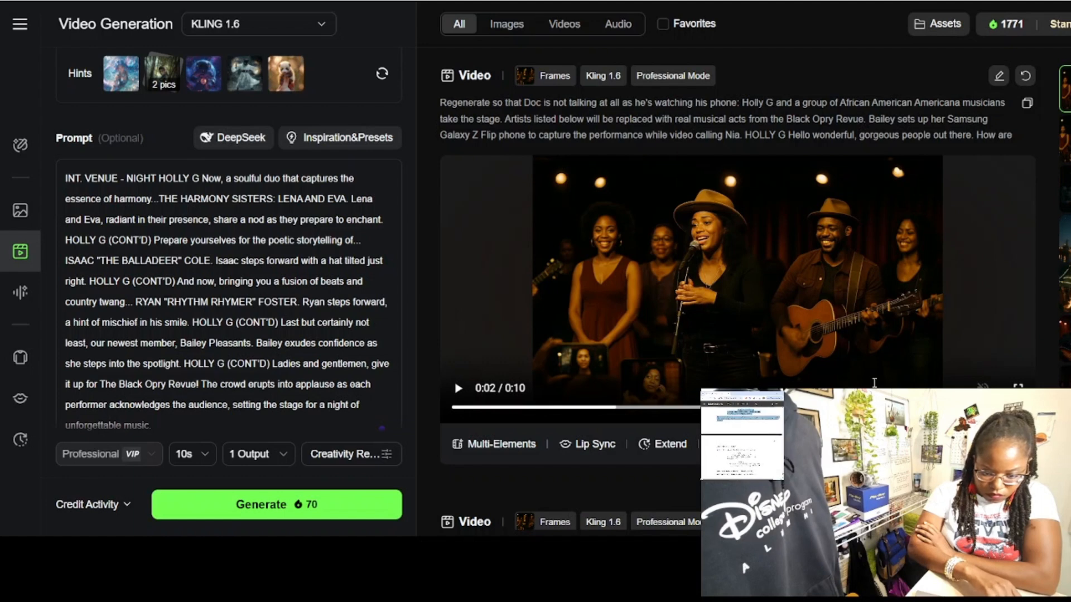
scroll(294, 209, up, 5)
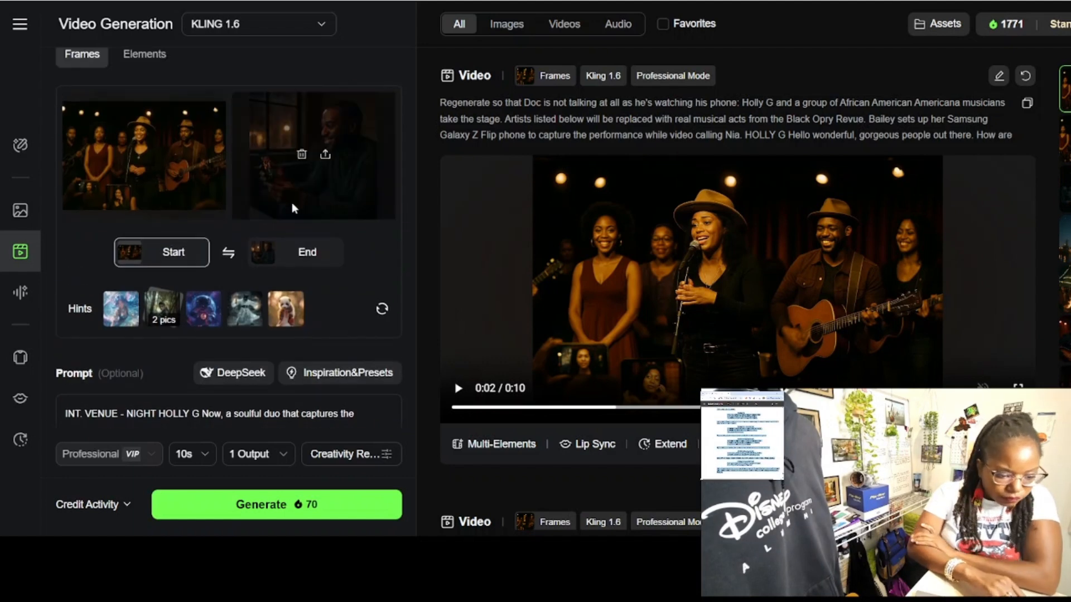
click(320, 25)
click(269, 100)
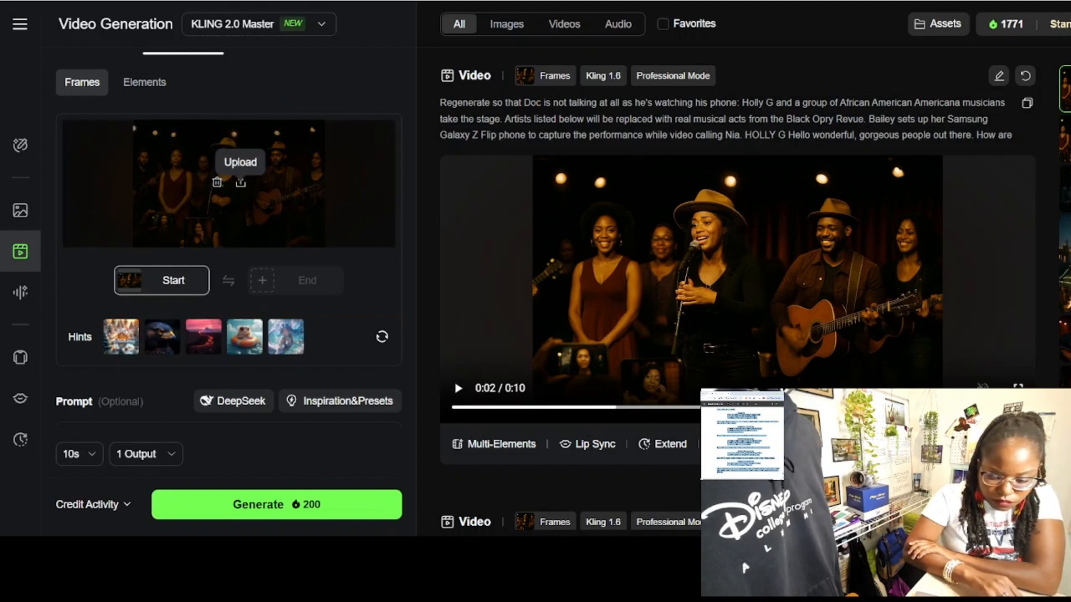
Step: Replace the start frame with the Black Opry Revue group image and generate the 10s video with KLING 2.0 Master
click(241, 182)
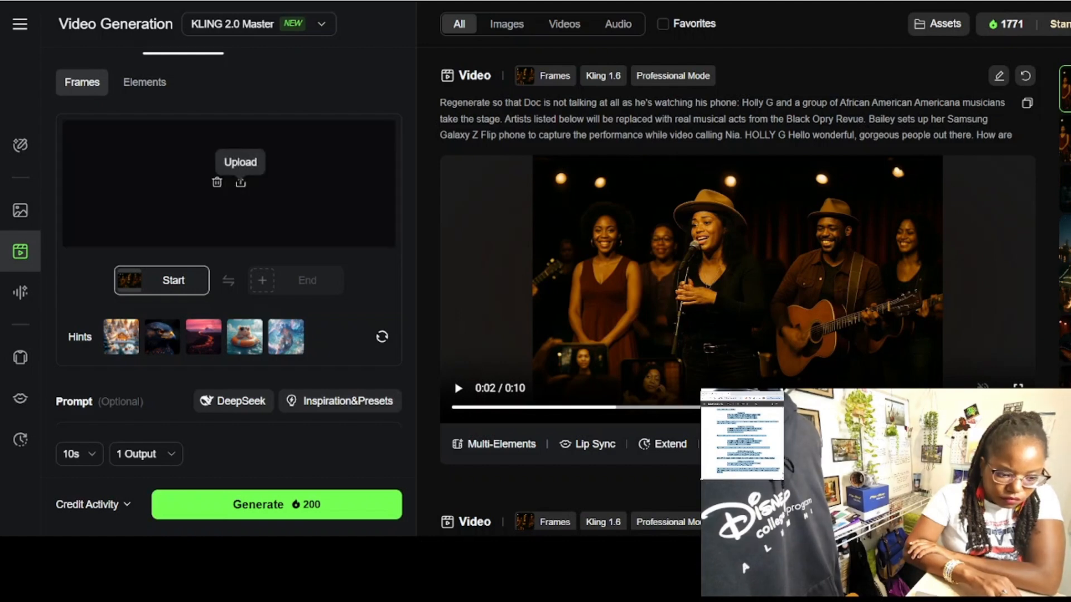
scroll(403, 297, down, 3)
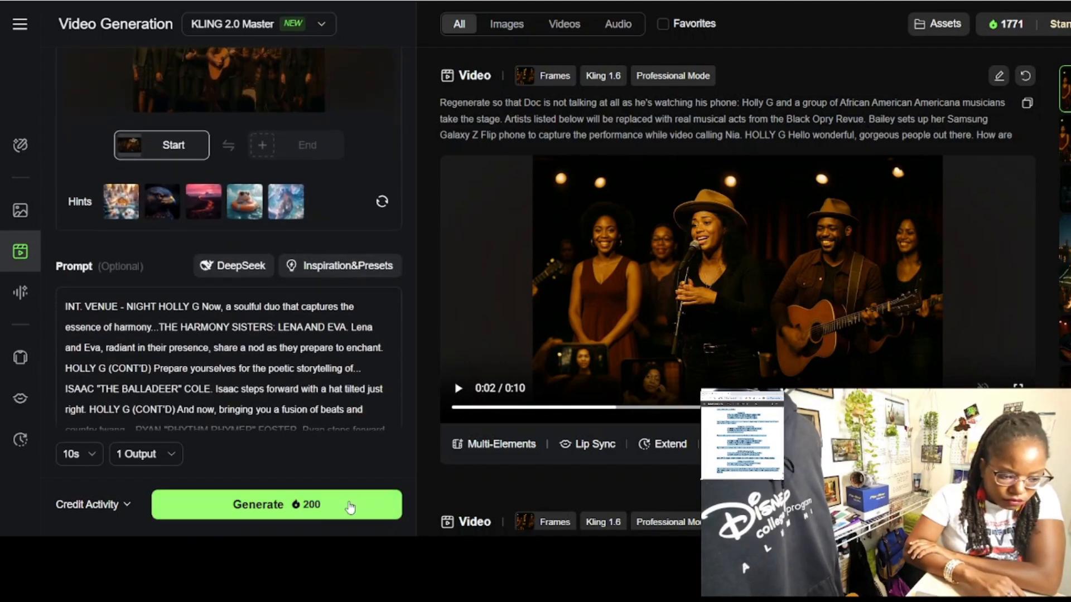
click(349, 507)
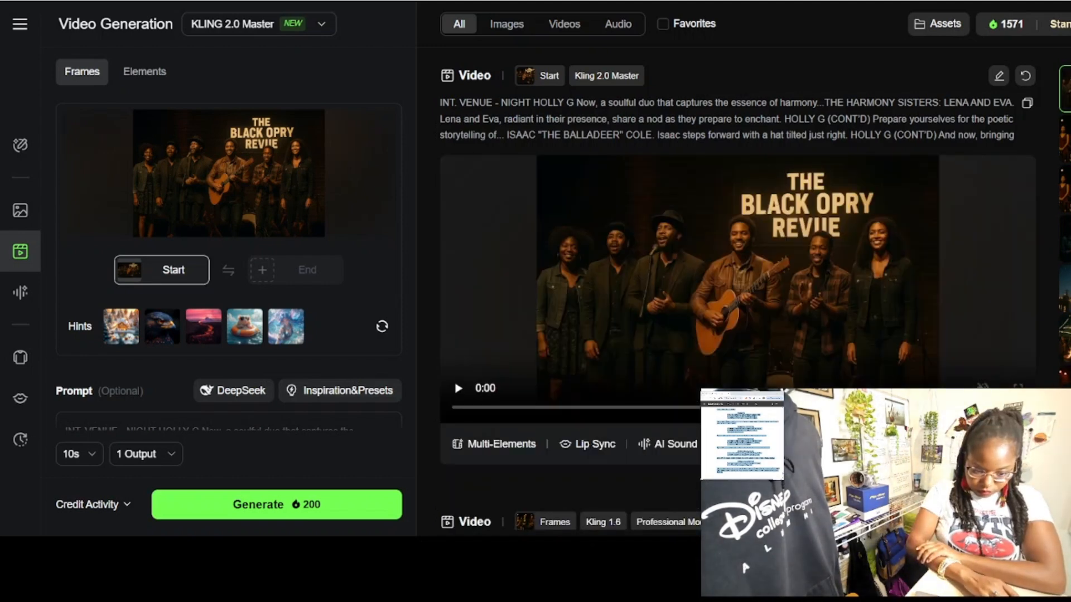
Step: Review the newly generated Black Opry Revue video and download it
scroll(482, 317, down, 2)
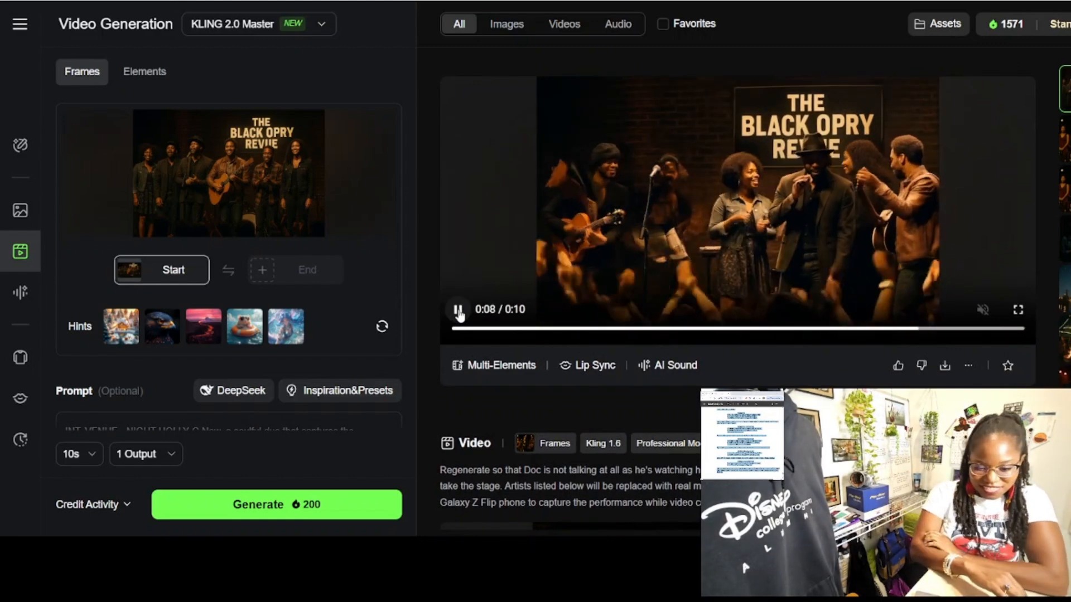
scroll(536, 219, up, 1)
click(945, 382)
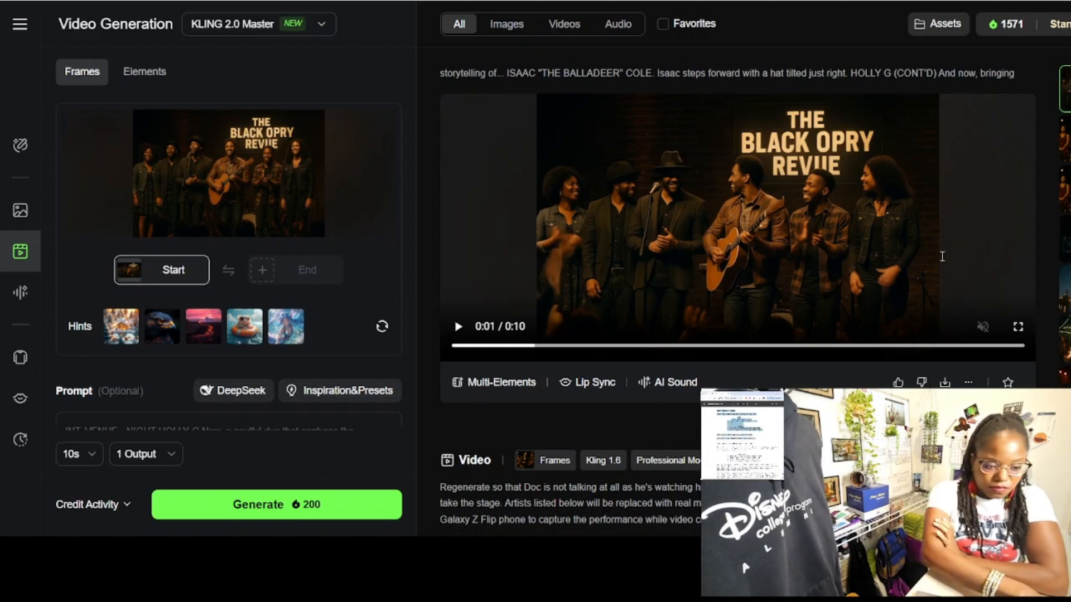
Step: Switch the model to KLING 1.6 and replace the prompt with the after-show venue scene where Bailey video calls Nia
click(323, 25)
click(217, 154)
scroll(83, 223, down, 4)
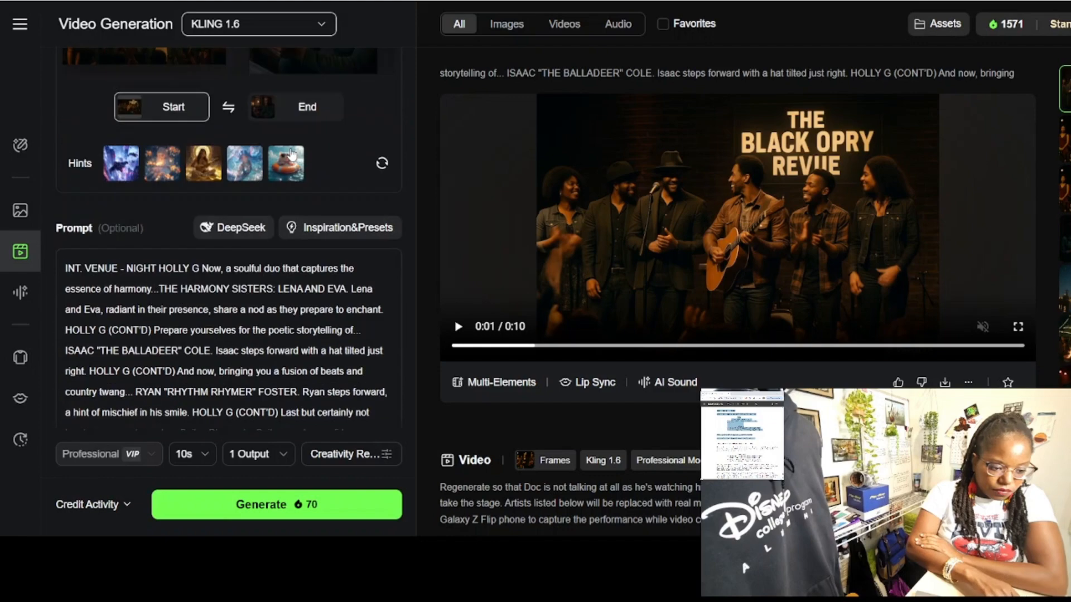
drag(67, 180, 385, 424)
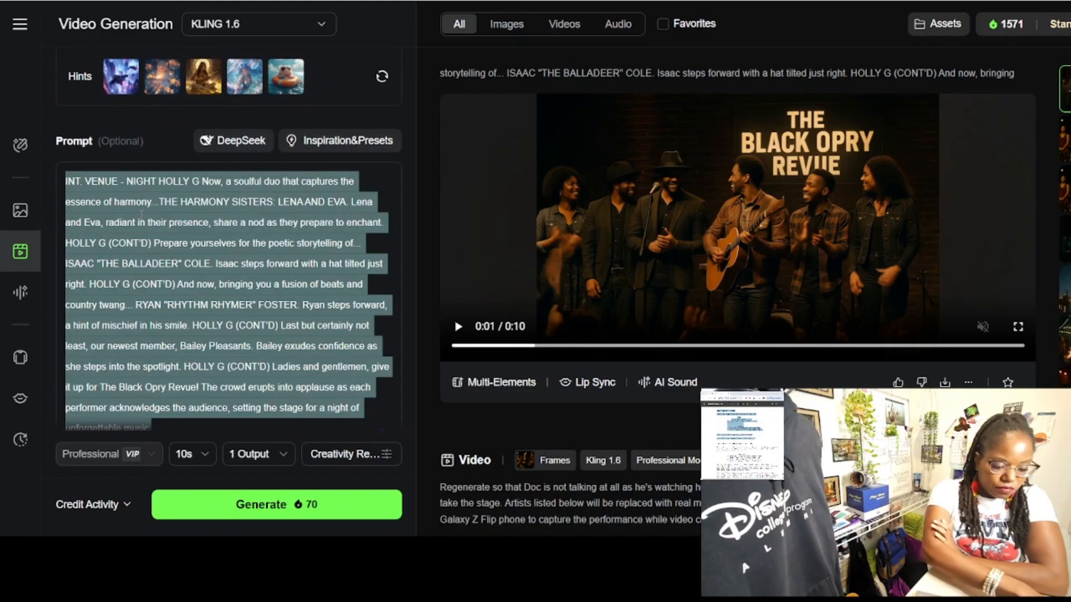
key(ctrl+v)
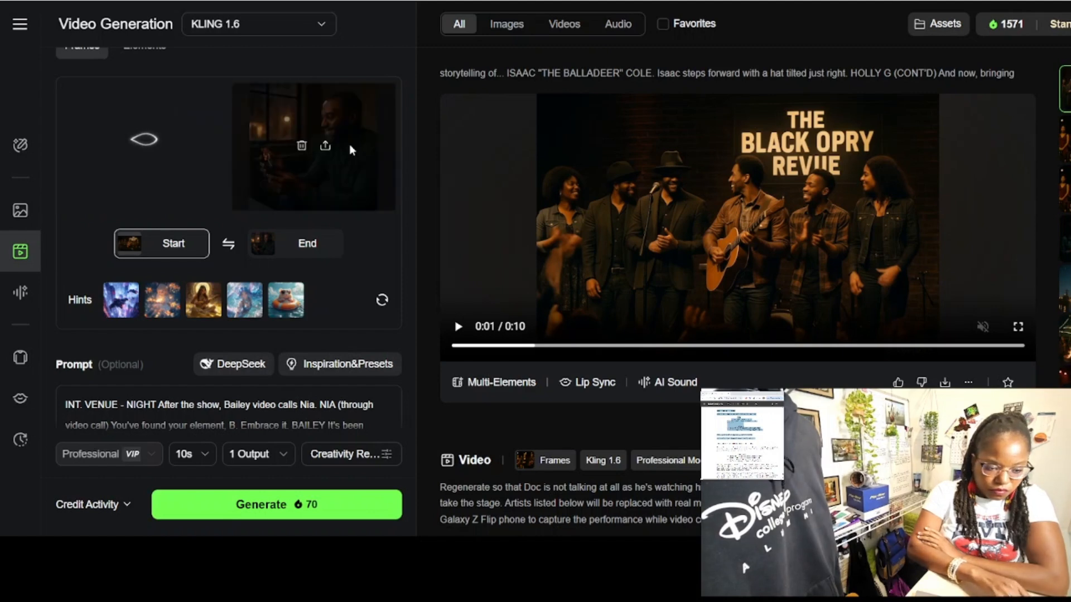
Step: Use the woman's video-call image as start frame and the man on the riverside path as end frame, and generate the 10s video
click(326, 148)
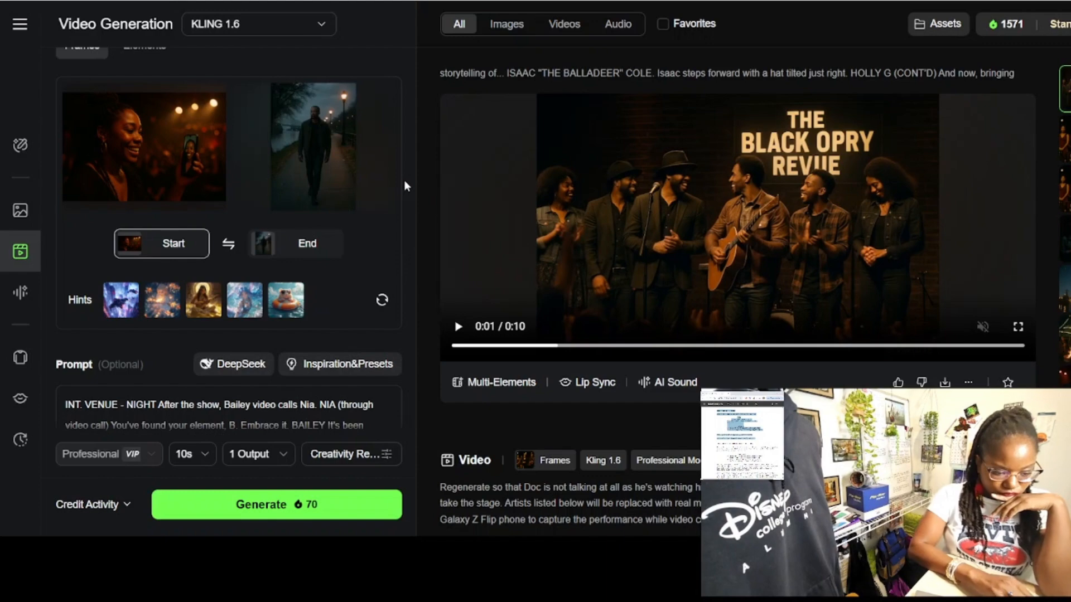
click(370, 504)
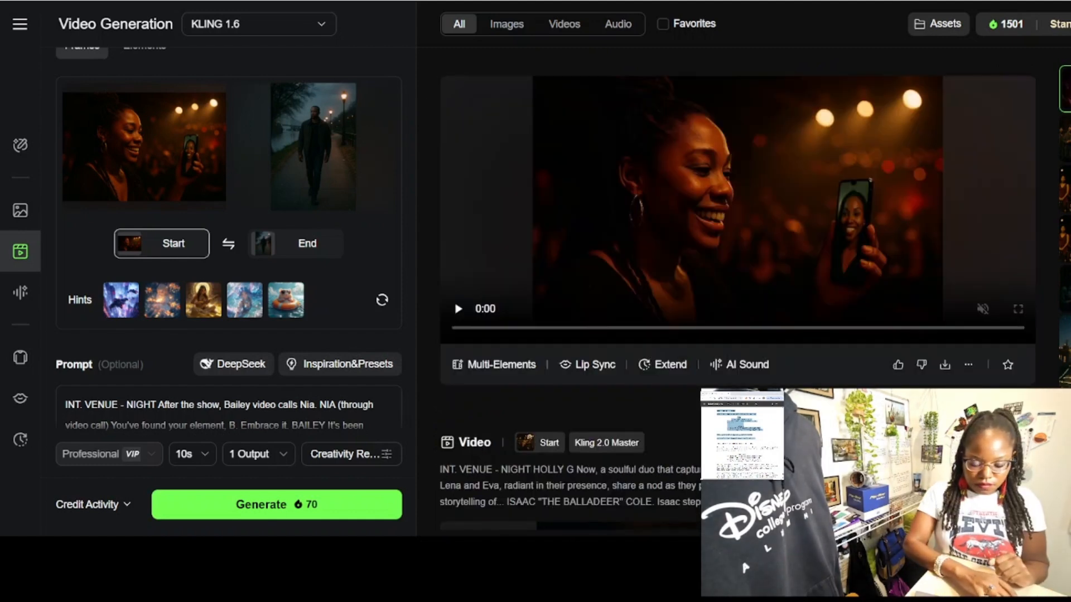
Step: Play back the generated video-call clip and download it
click(458, 309)
click(459, 310)
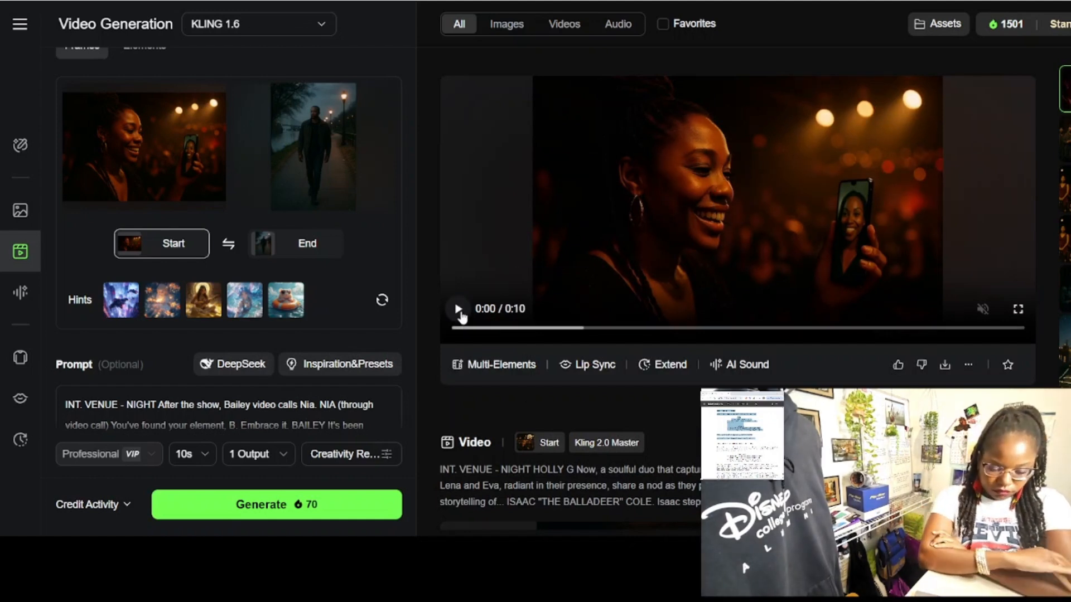
click(459, 310)
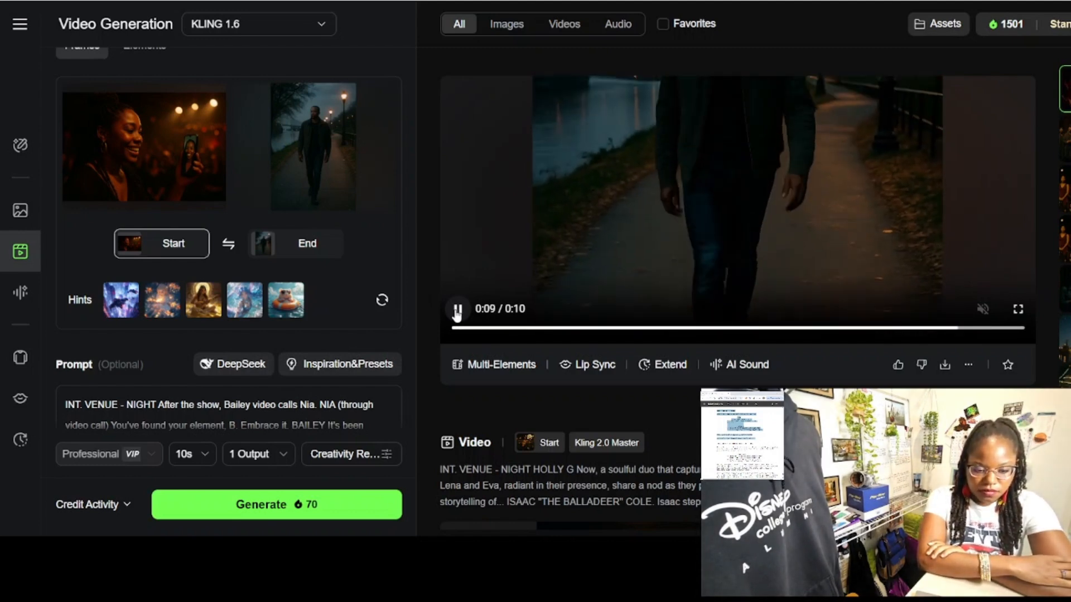
click(457, 311)
mouse_move(945, 364)
click(951, 321)
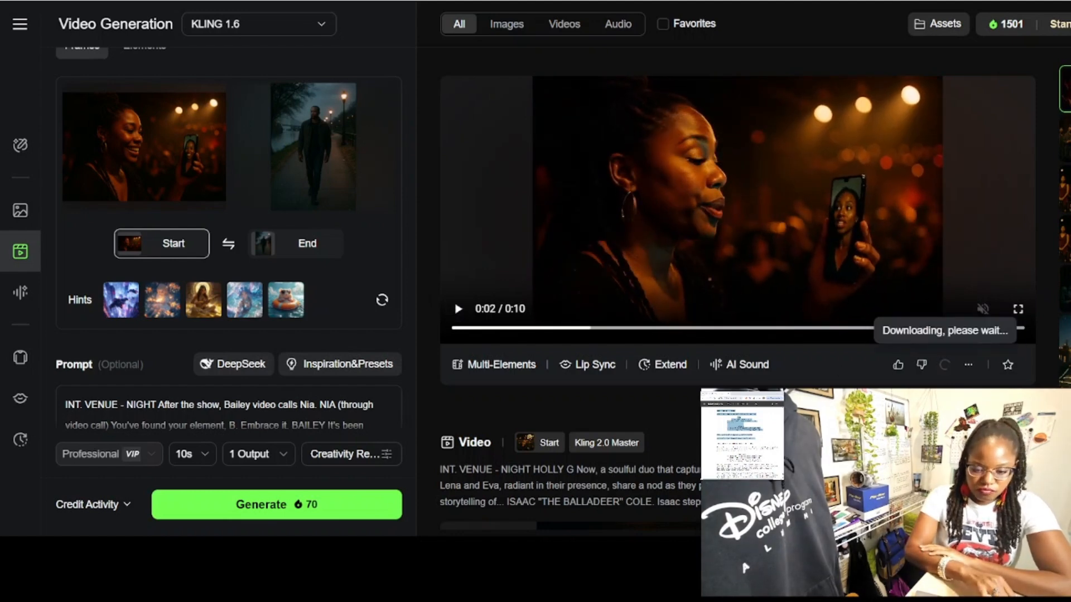
Step: Swap the start and end frames and replace the prompt with the Schuylkill Banks - Kelly Drive and artist community building scenes
click(228, 243)
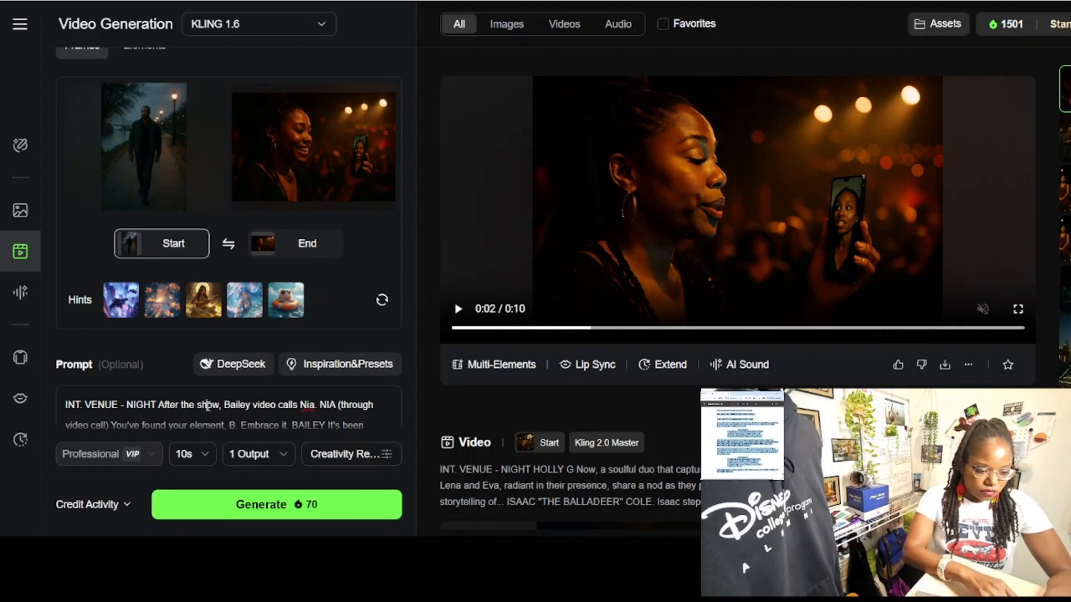
click(208, 406)
drag(66, 249, 112, 335)
key(ctrl+v)
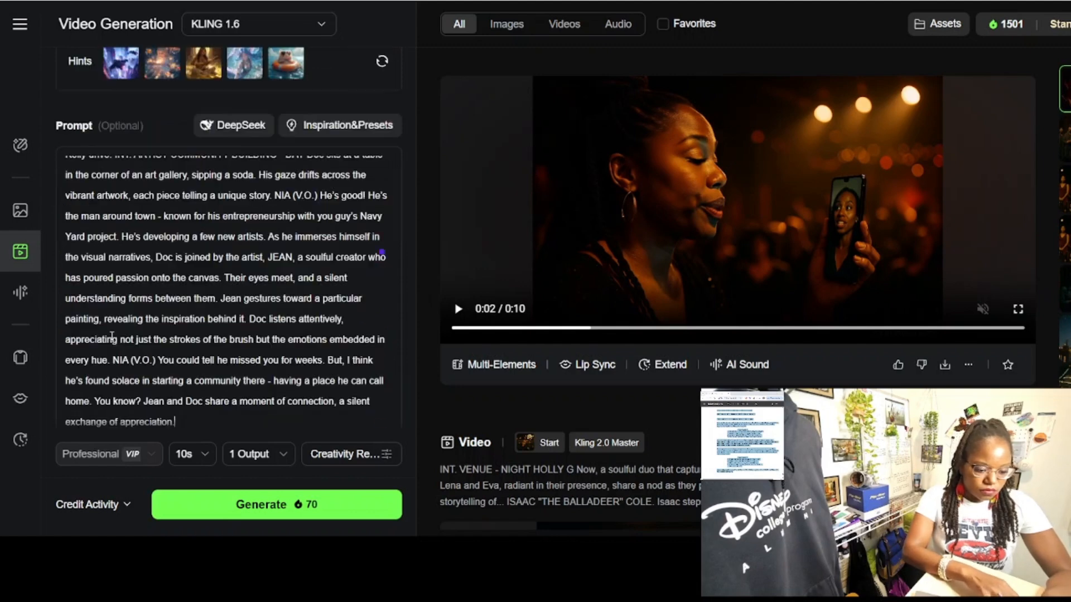
scroll(206, 316, up, 2)
scroll(406, 199, up, 2)
scroll(406, 199, up, 3)
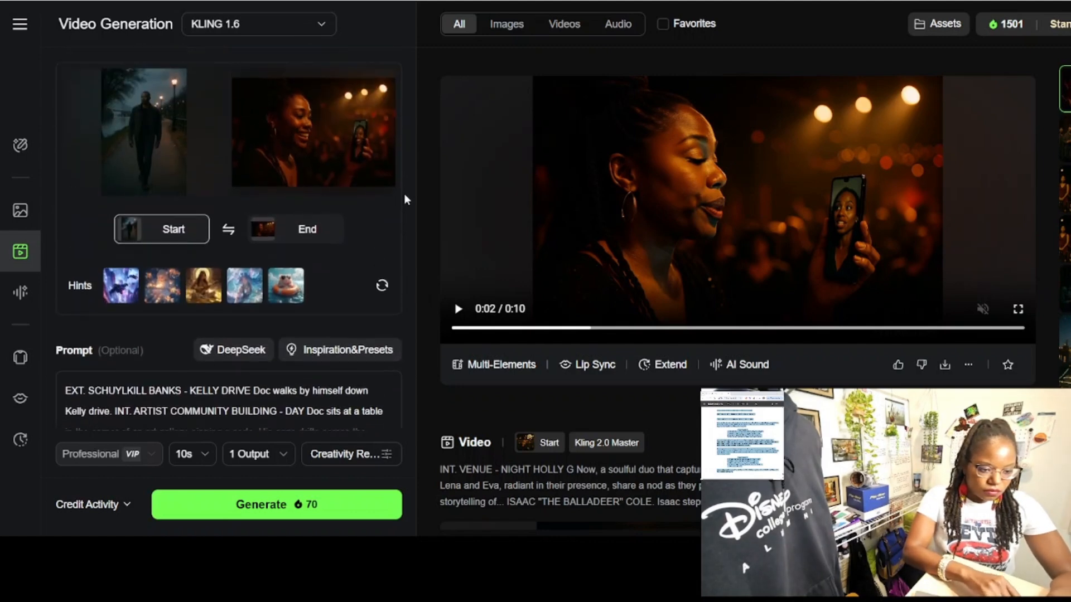
mouse_move(327, 162)
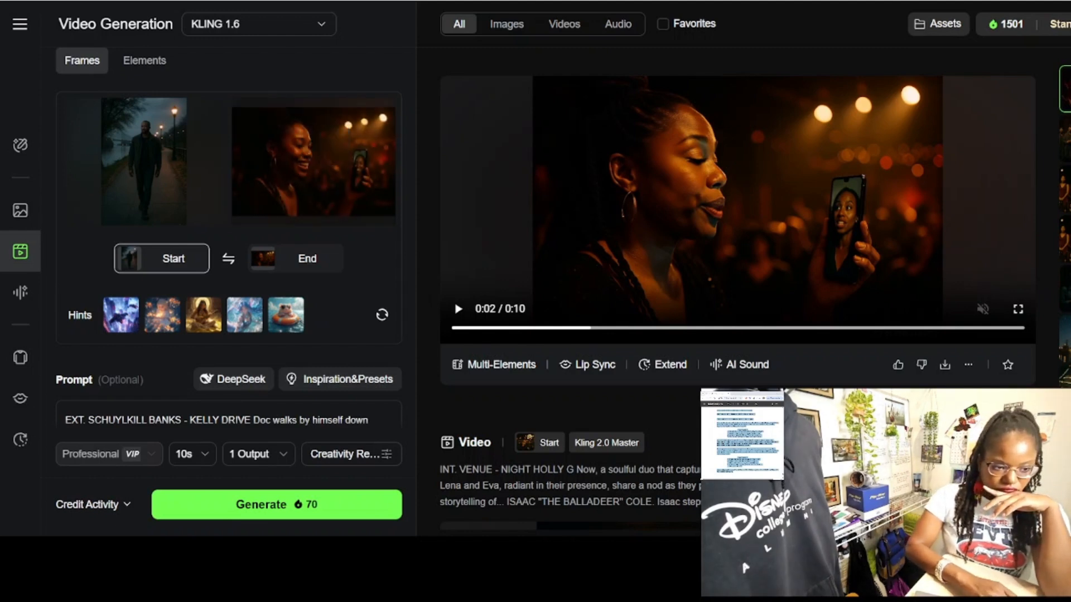
Step: In ChatGPT, enter "depict:" followed by the pasted script, and remove its Schuylkill Banks - Kelly Drive scene
key(ctrl+Tab)
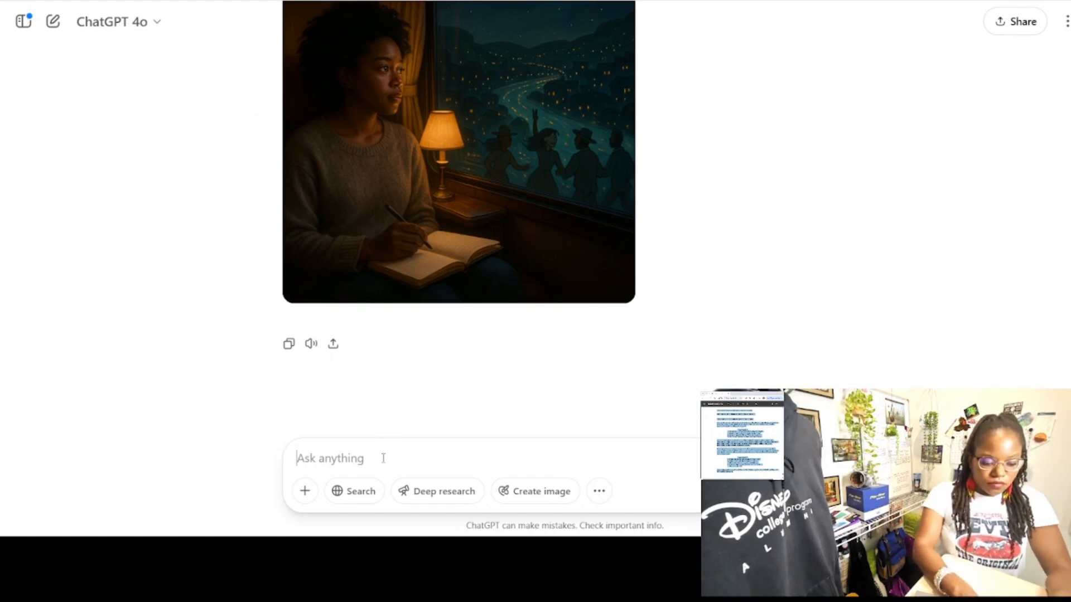
text(depict)
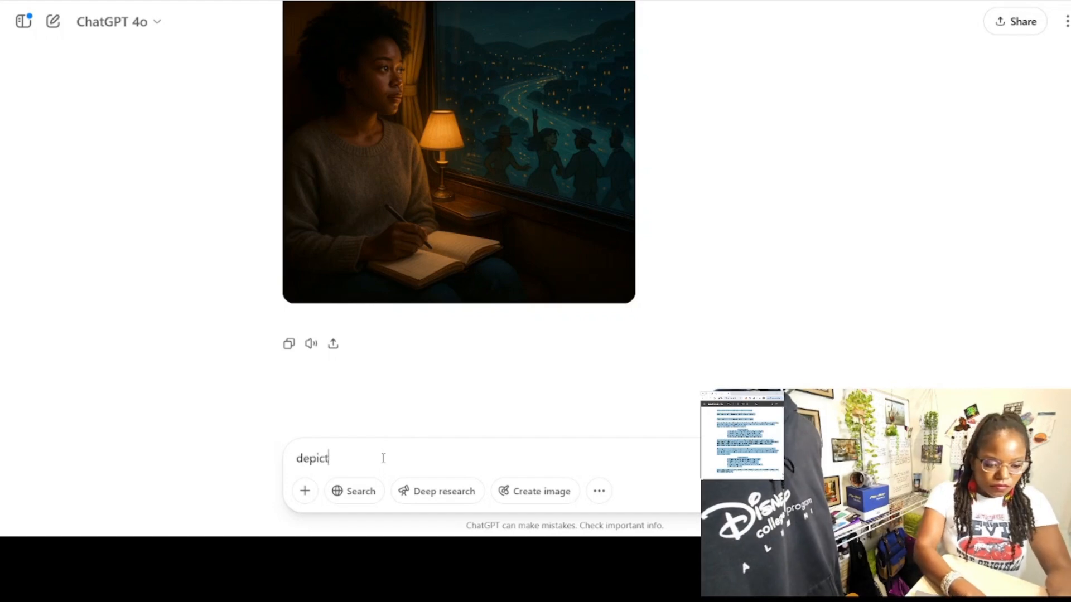
text(:)
key(ctrl+v)
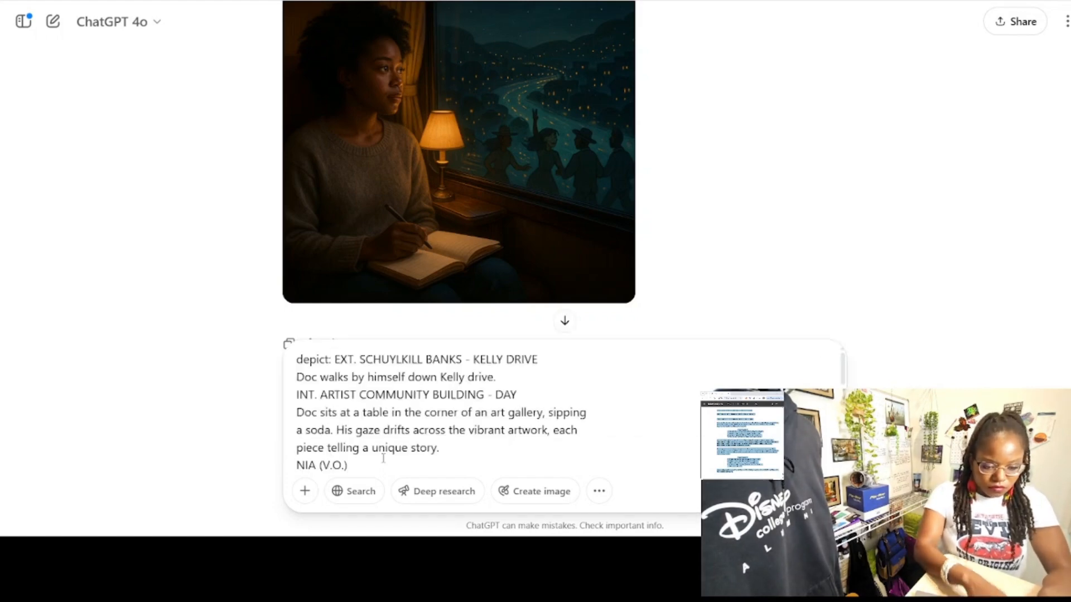
scroll(440, 448, down, 3)
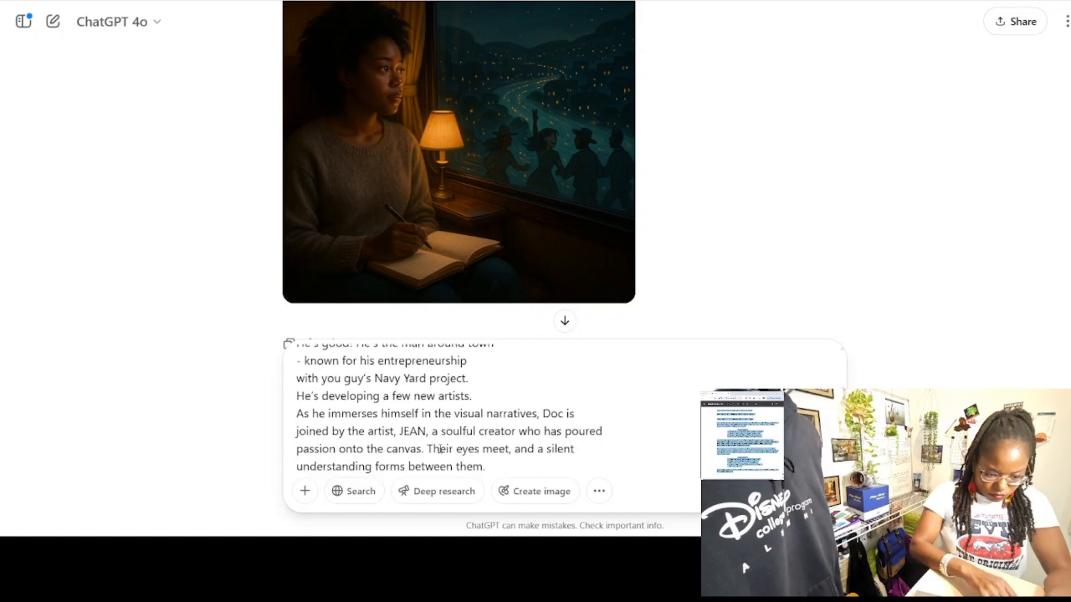
scroll(440, 448, up, 3)
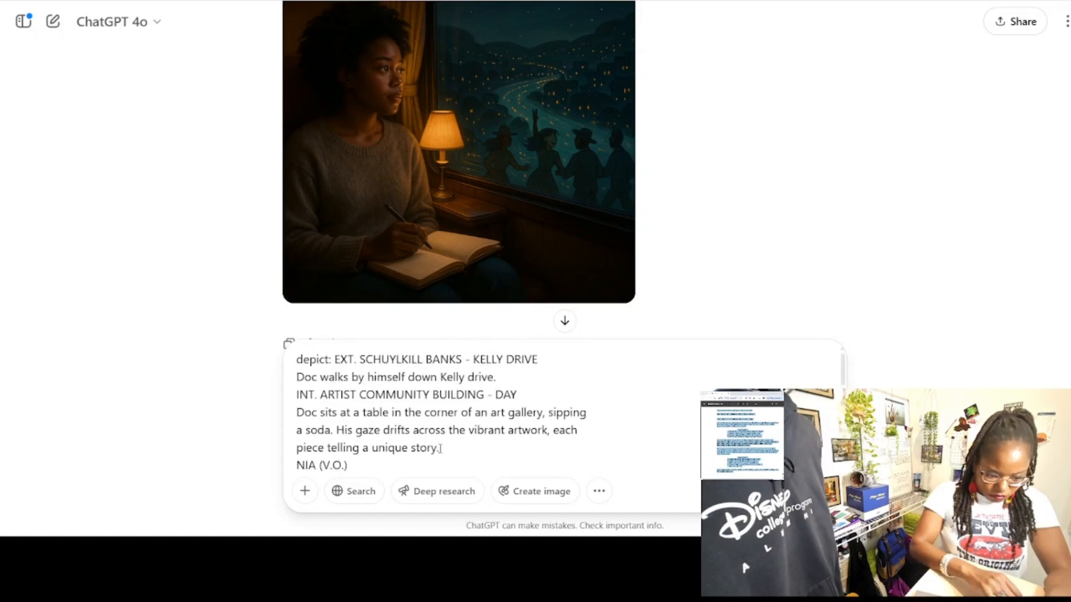
drag(335, 359, 506, 382)
key(BackSpace)
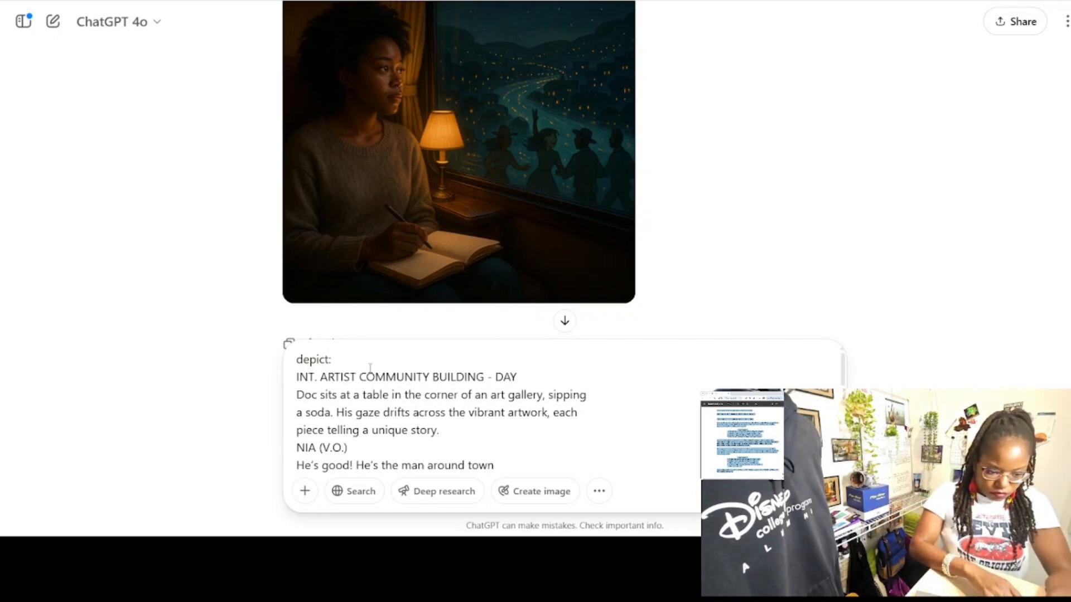
Step: Add "make sure Jean is a Black woman in her 30s. Jean is Doc's new love interest." after "depict:" in the prompt
text(m)
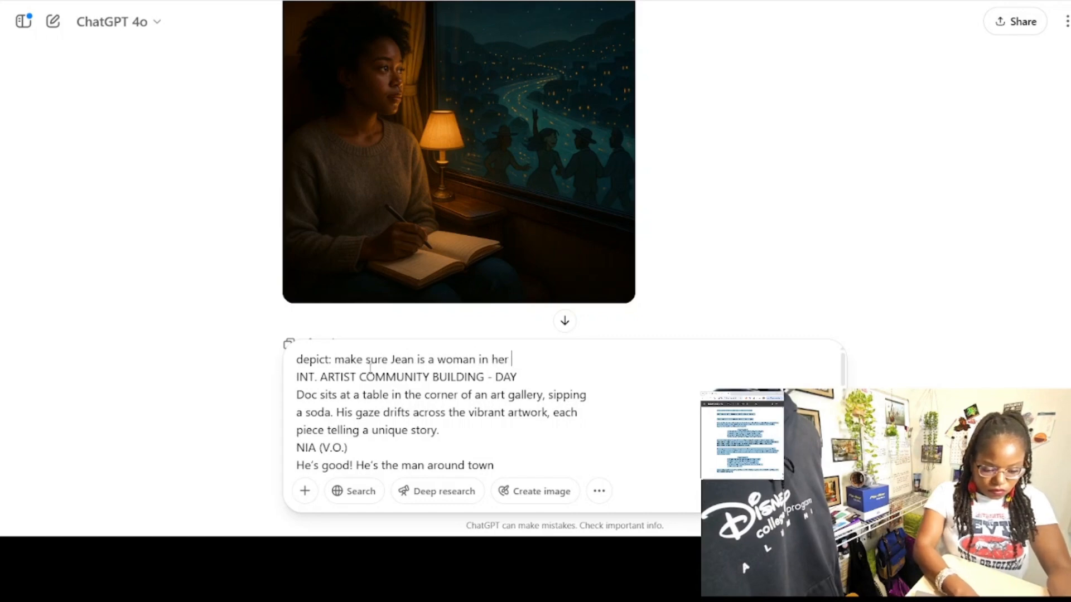
text(30s.)
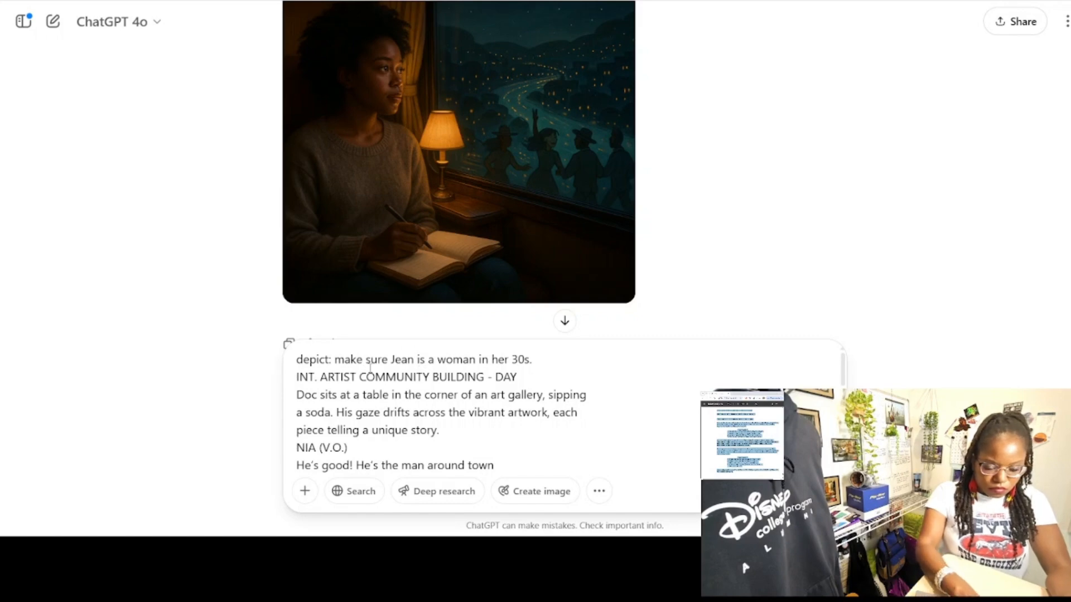
text(B )
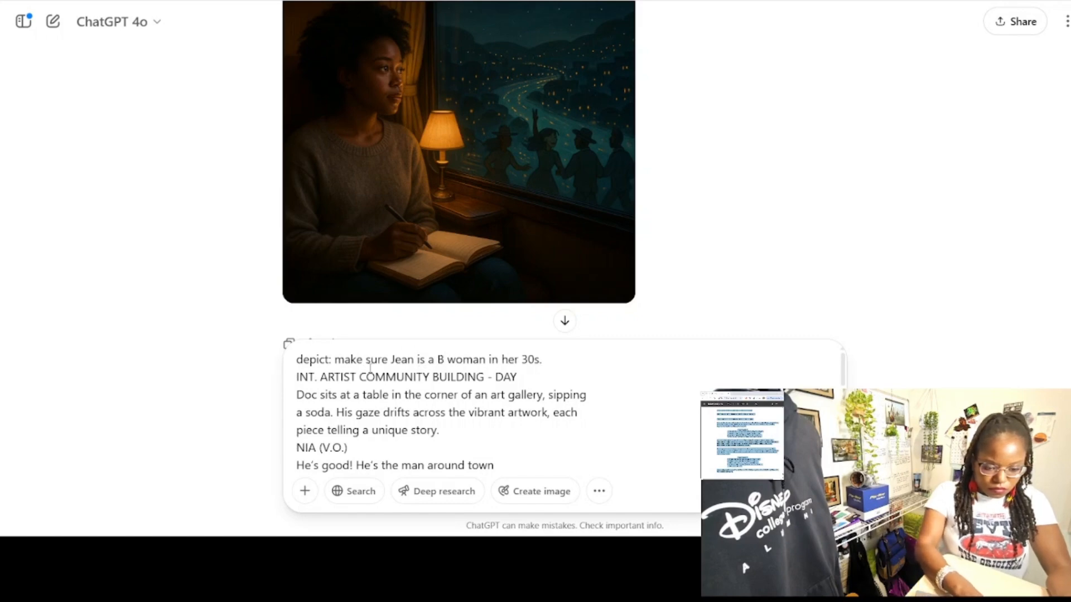
text(lack)
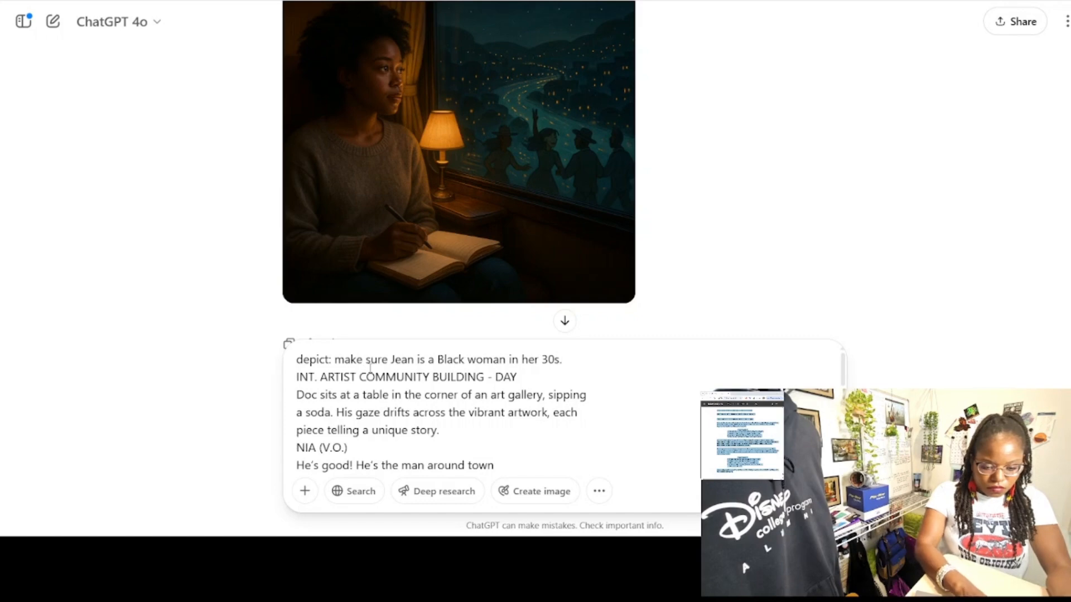
text(Jean is D)
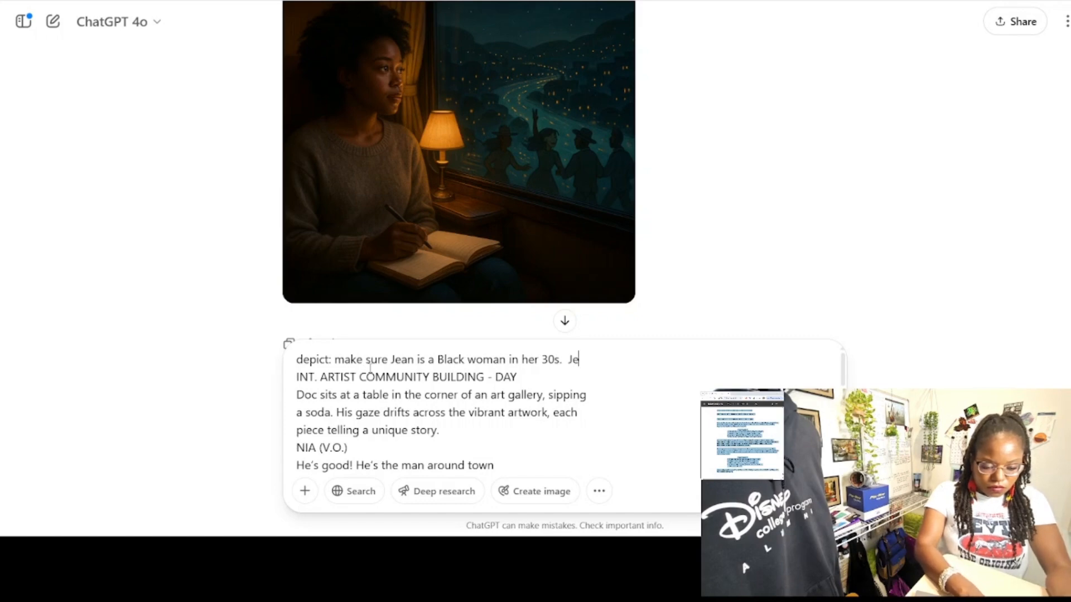
text(oc)
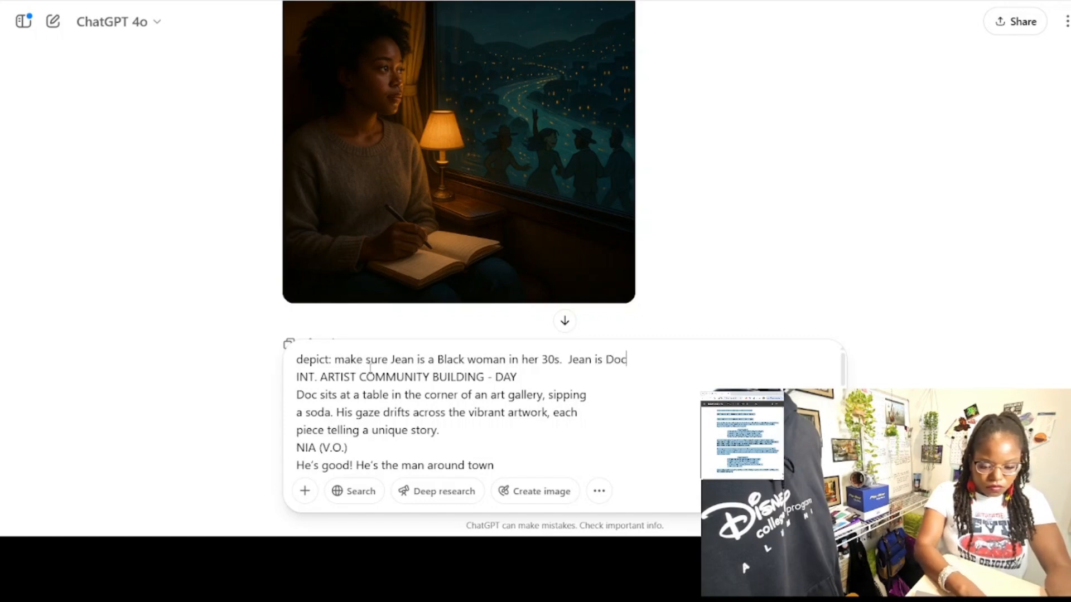
text('s new love interest.)
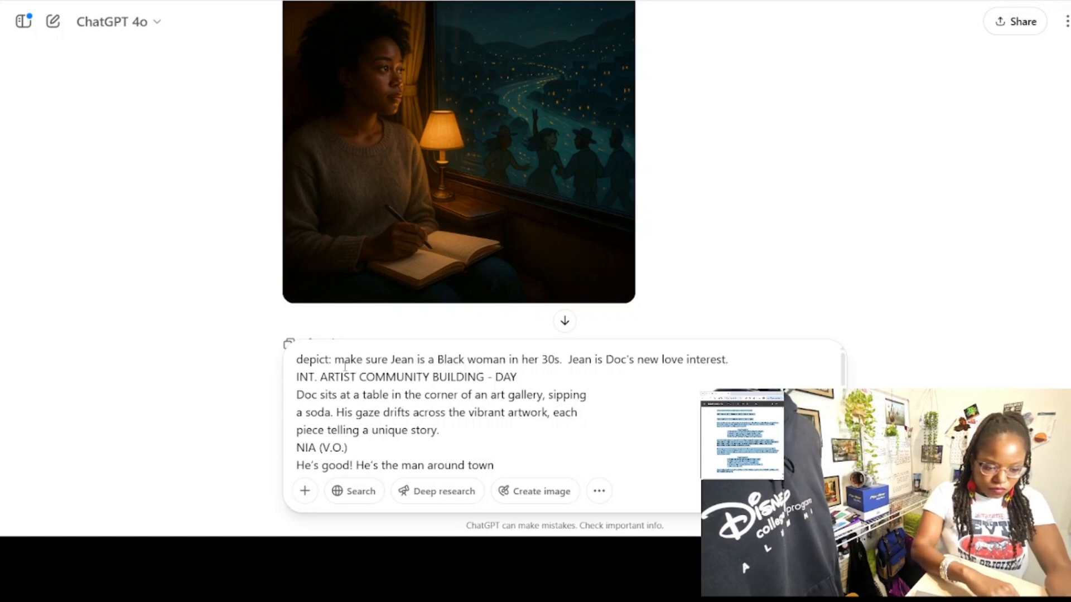
Step: Move the instruction about Jean ahead of "depict:" and submit the prompt to create the art gallery image
drag(333, 360, 729, 352)
key(ctrl+c)
key(BackSpace)
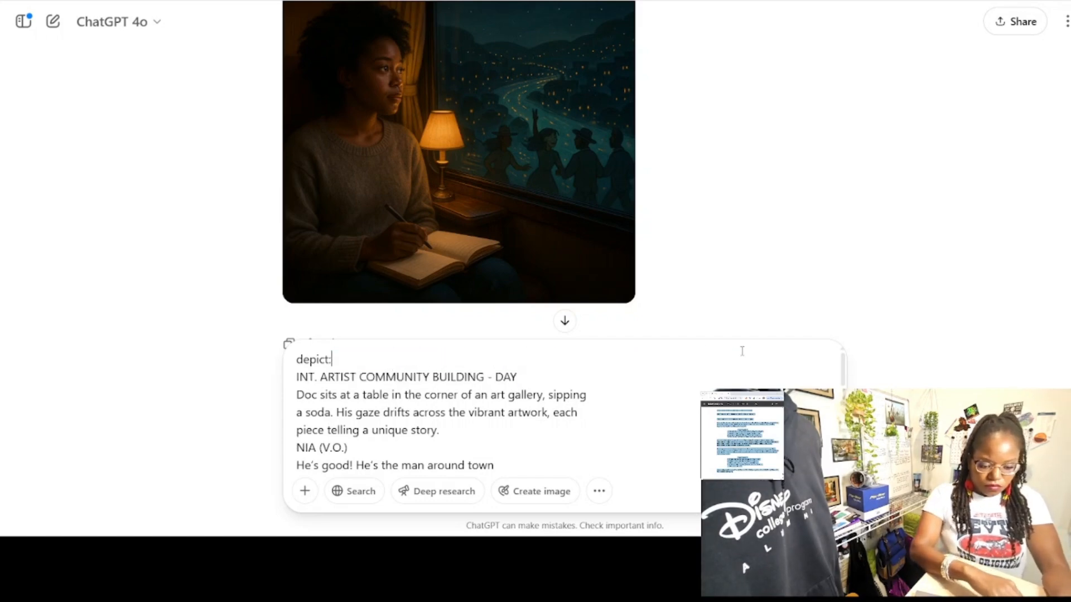
click(300, 363)
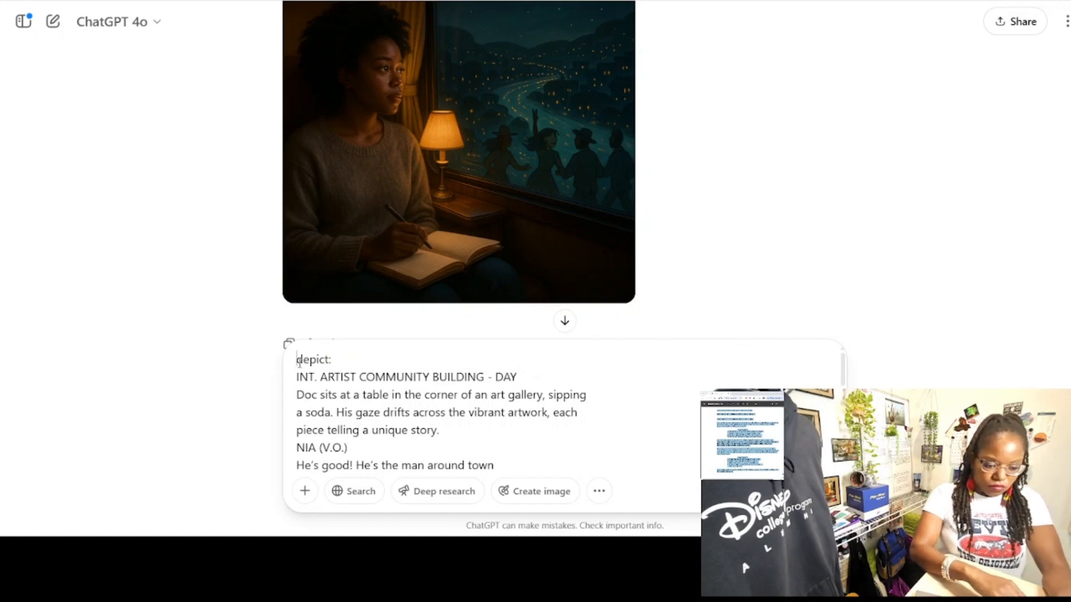
key(ctrl+v)
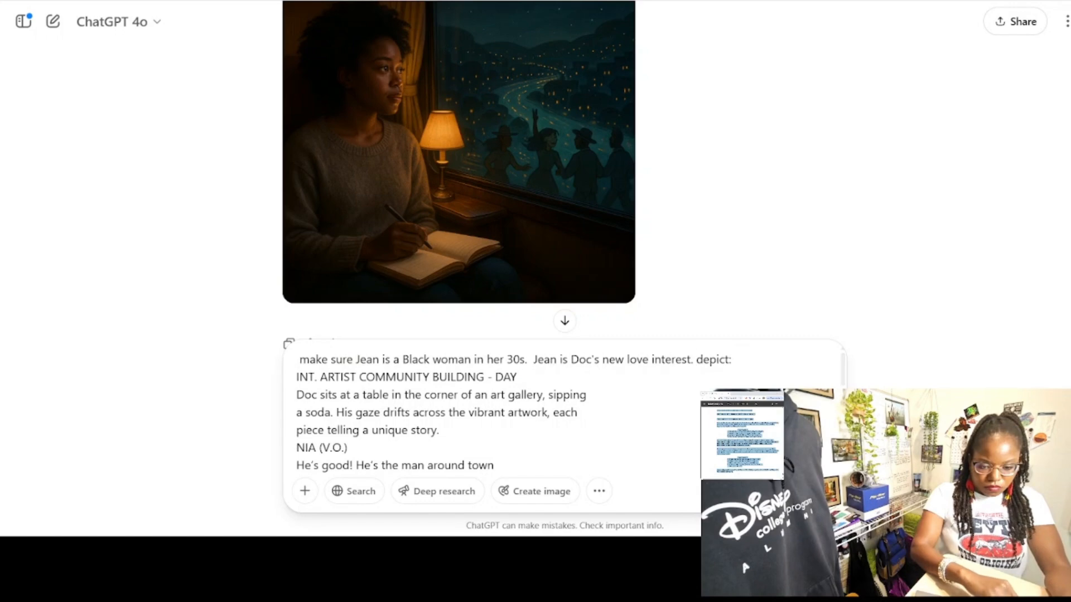
key(Return)
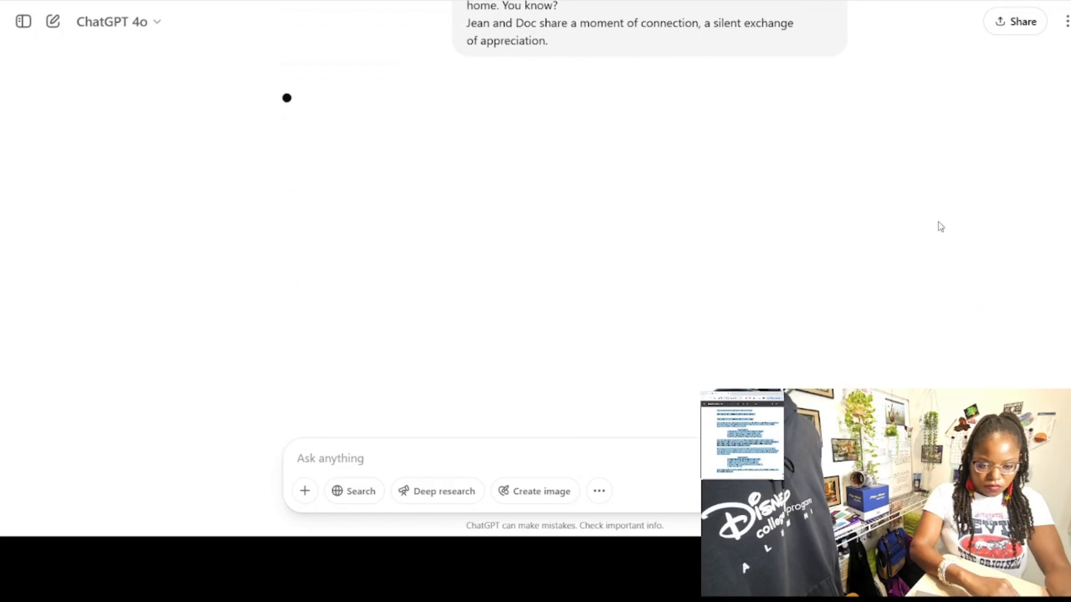
scroll(941, 225, down, 1)
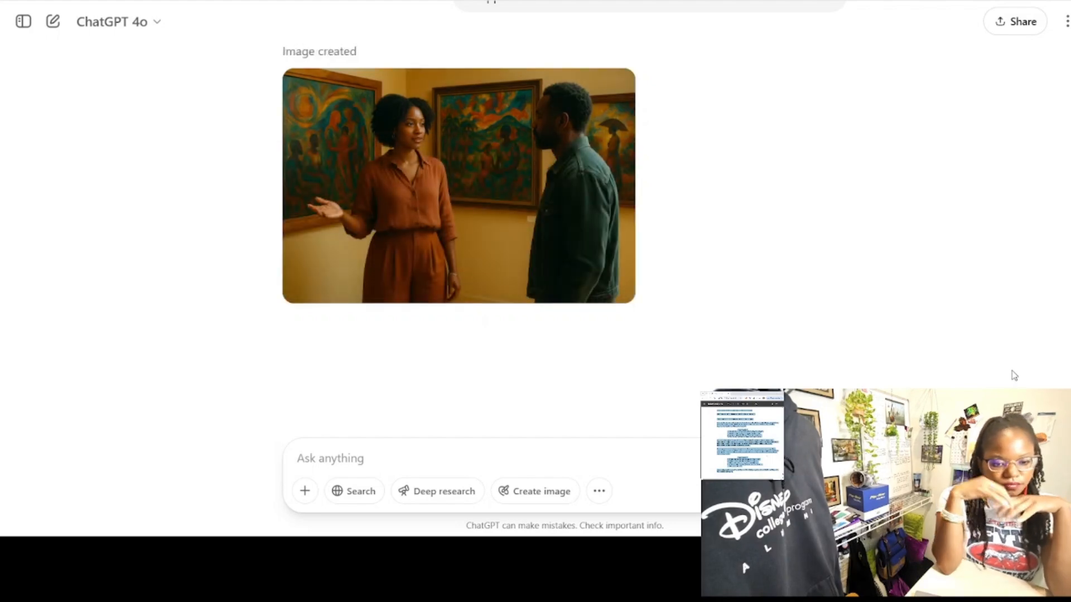
Step: Download the art gallery image and, in Kling, upload it as the video's new end frame
mouse_move(556, 148)
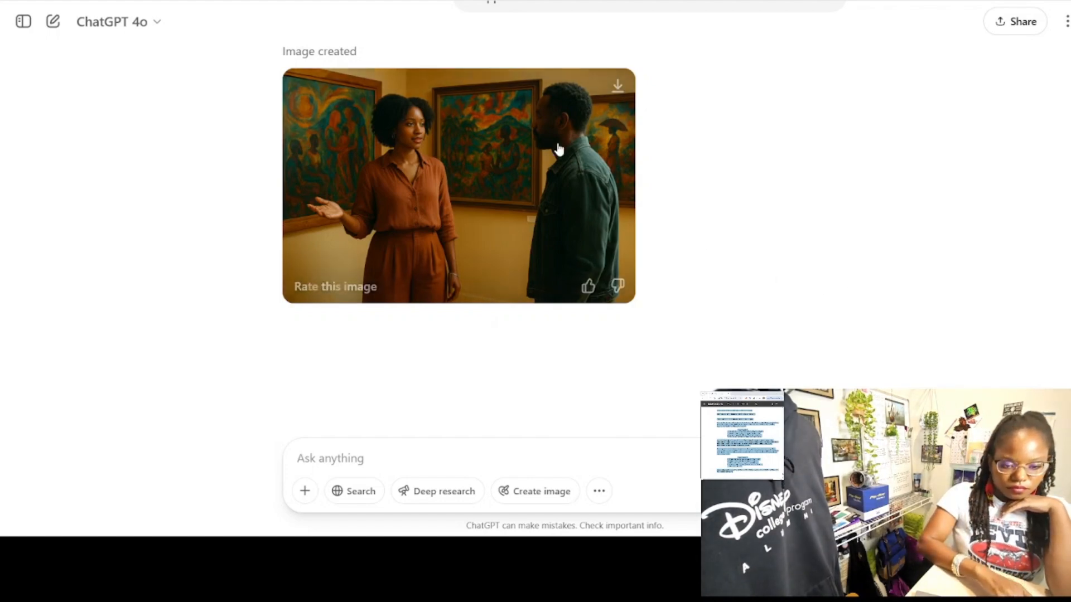
click(617, 92)
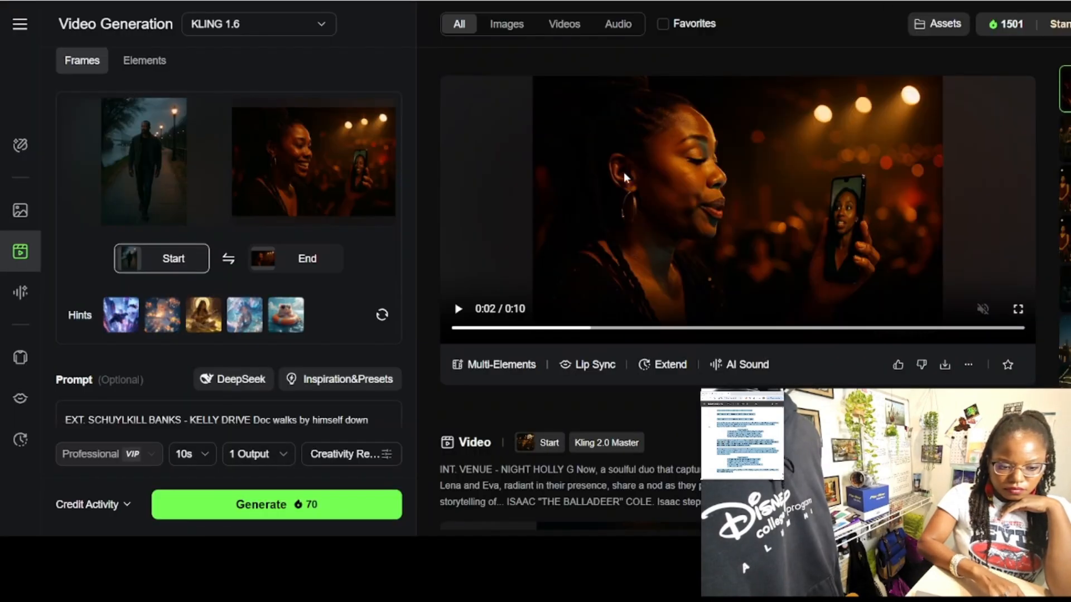
mouse_move(278, 168)
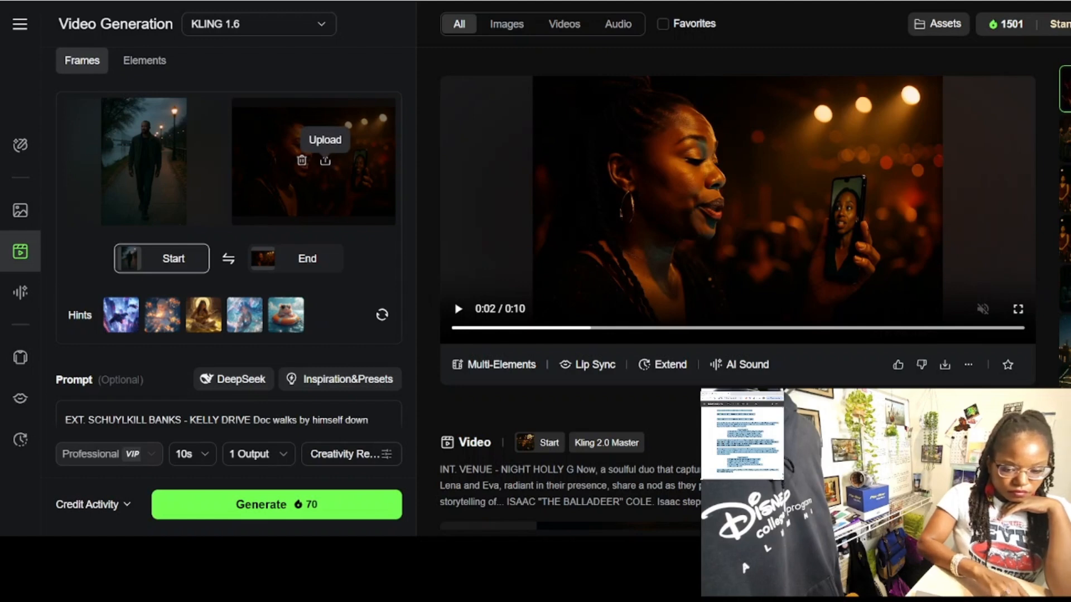
click(325, 161)
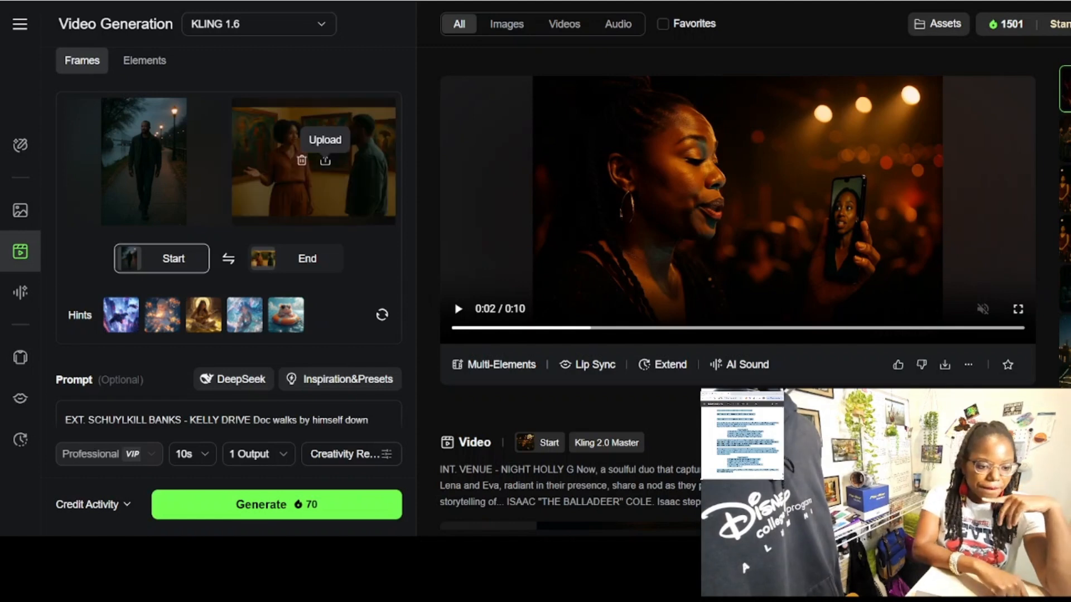
Step: Review the Schuylkill Banks - Kelly Drive and artist community building prompt and generate the 10-second video
click(351, 413)
scroll(352, 410, down, 3)
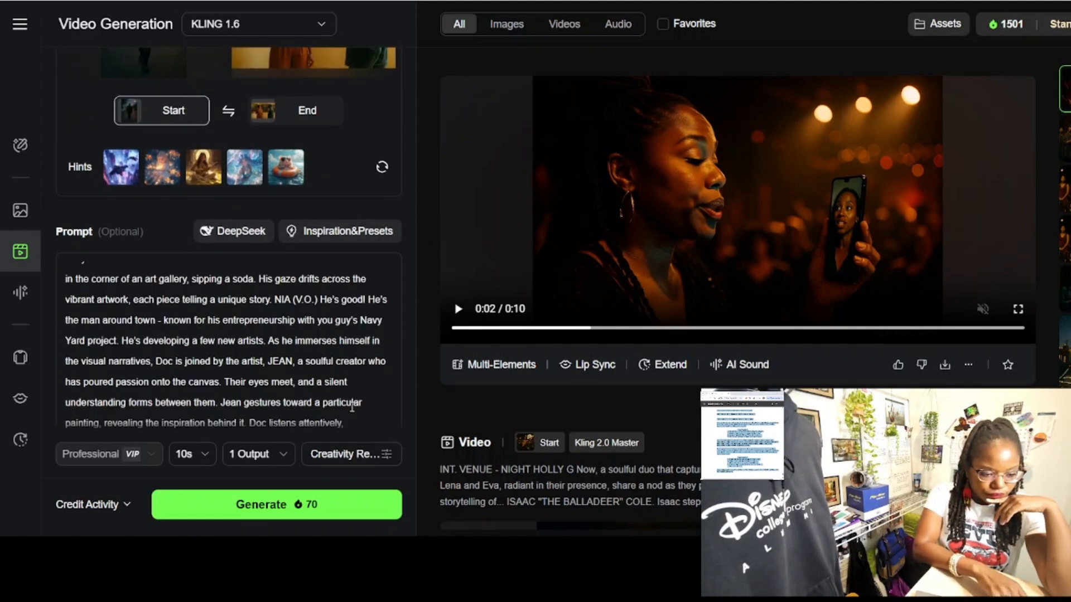
scroll(351, 408, down, 5)
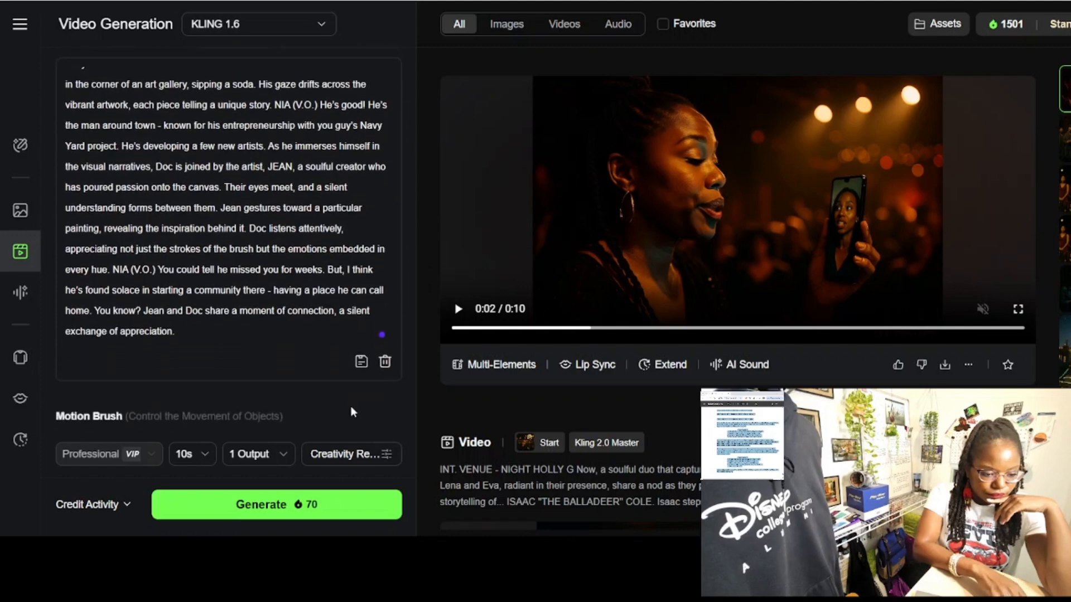
click(349, 506)
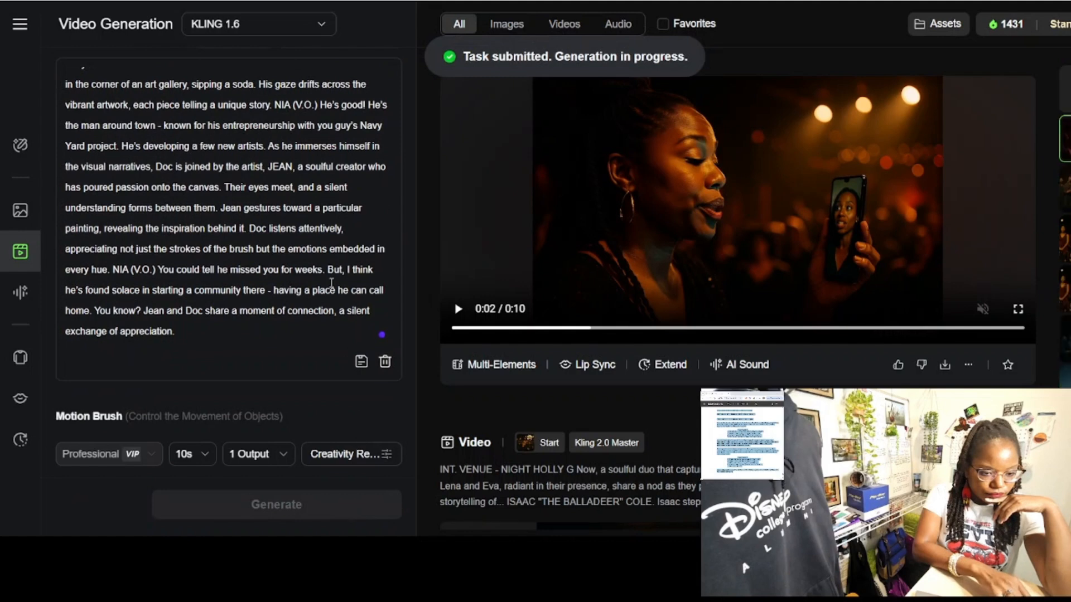
Step: Play the generated video of Doc walking along Kelly Drive and download it
scroll(356, 230, up, 2)
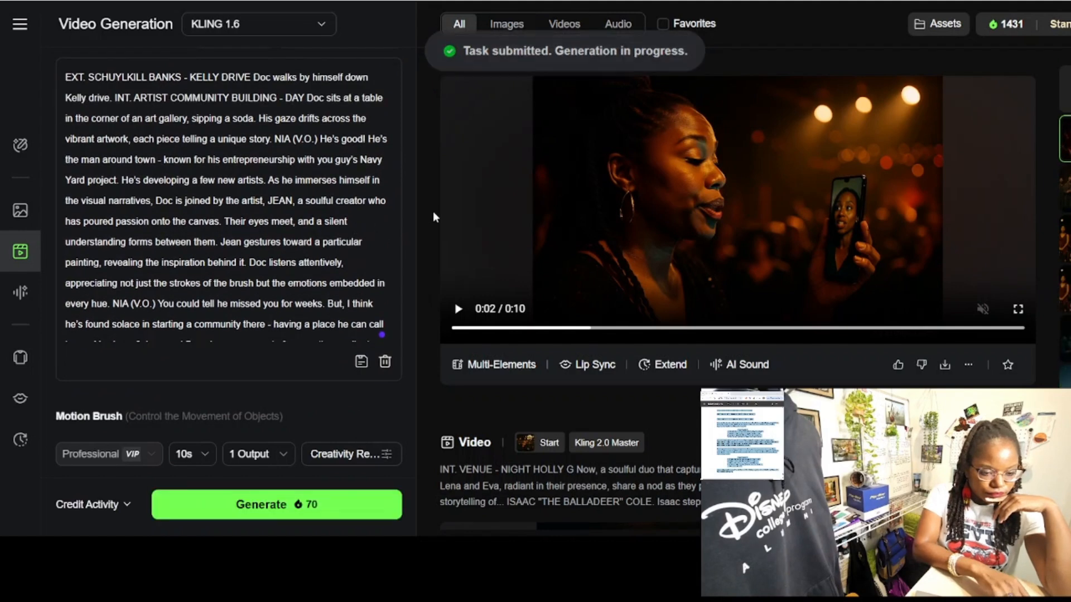
scroll(346, 173, up, 4)
scroll(346, 172, up, 3)
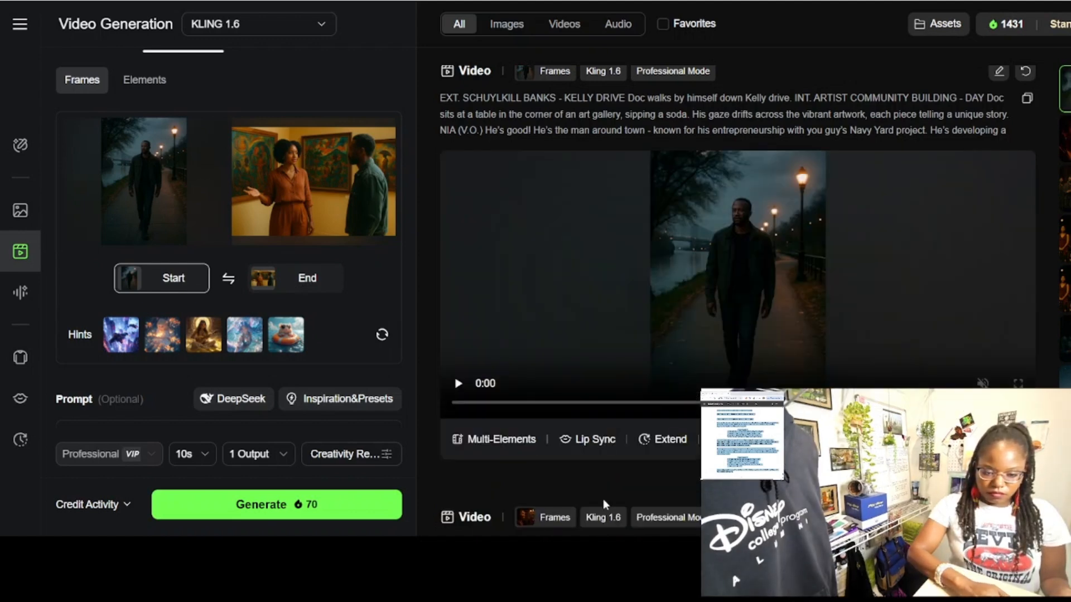
click(526, 361)
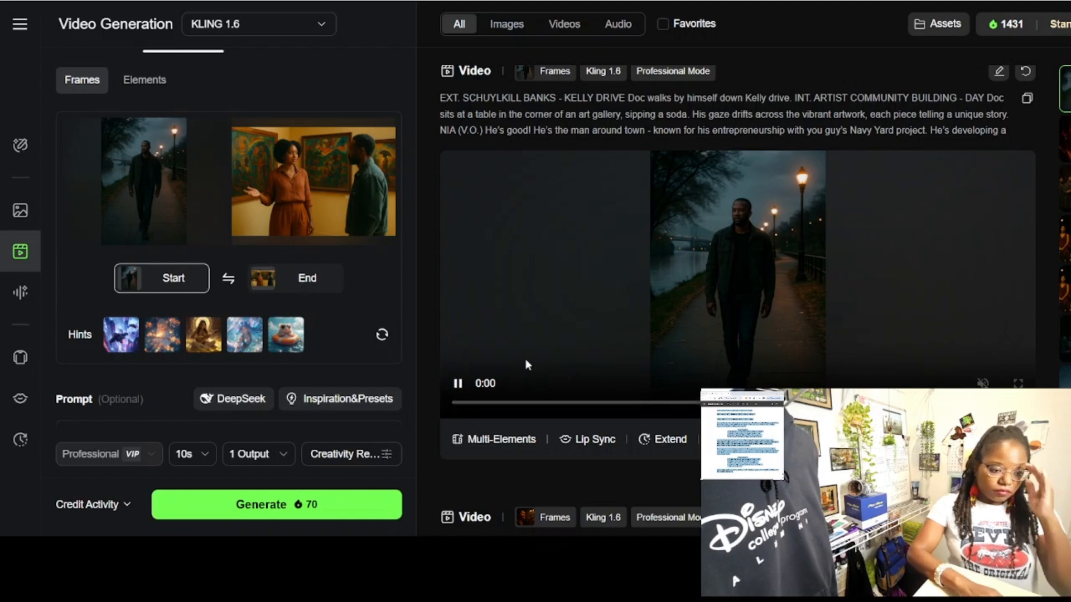
scroll(514, 345, down, 1)
scroll(515, 350, down, 1)
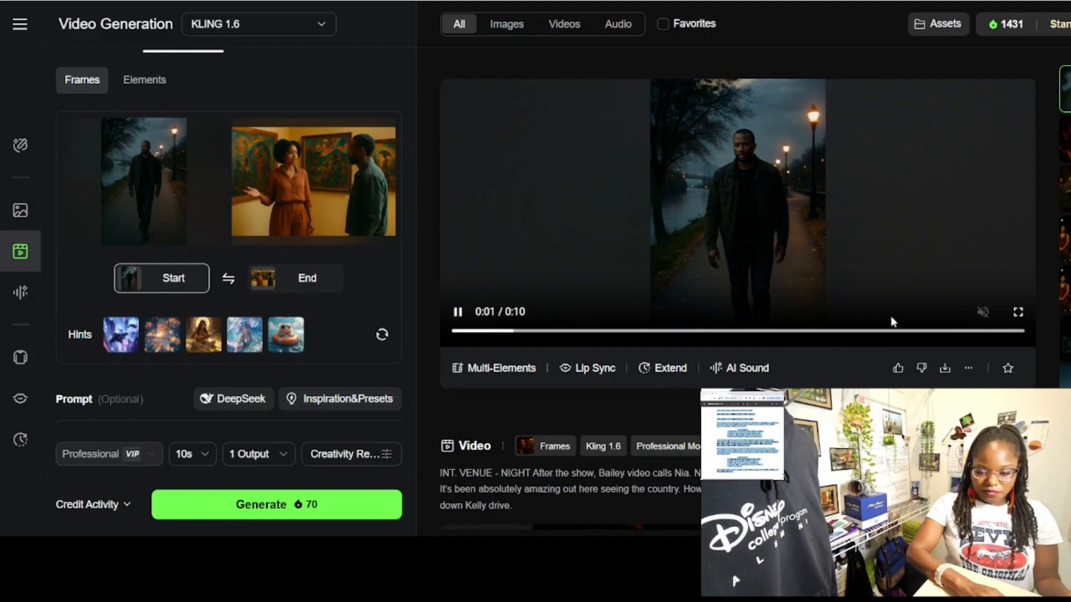
click(943, 371)
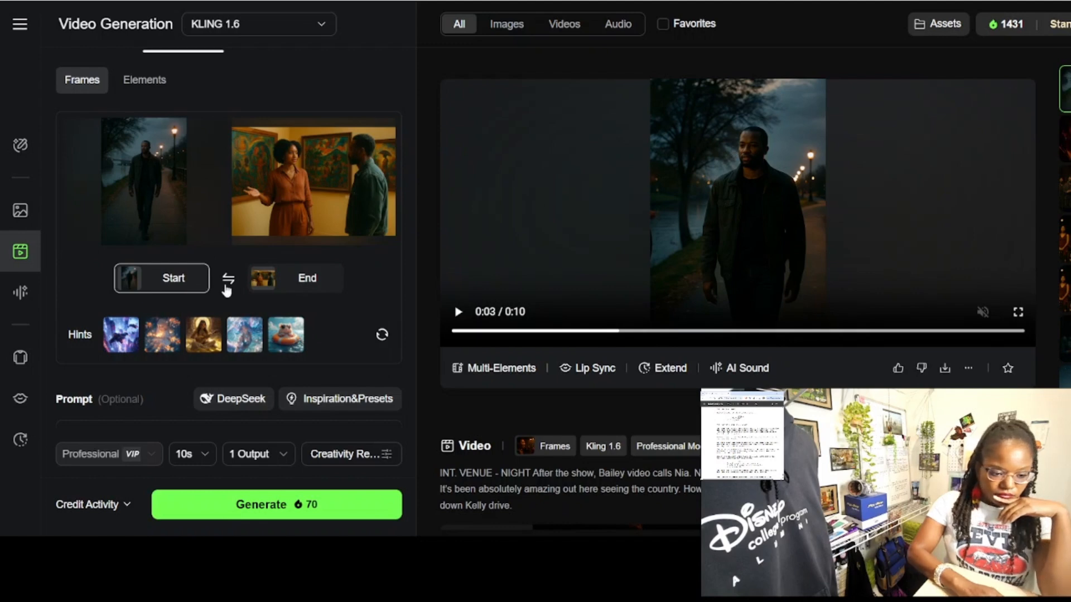
Step: Swap the start and end frames and replace the end frame with the image of the woman holding a phone
click(228, 282)
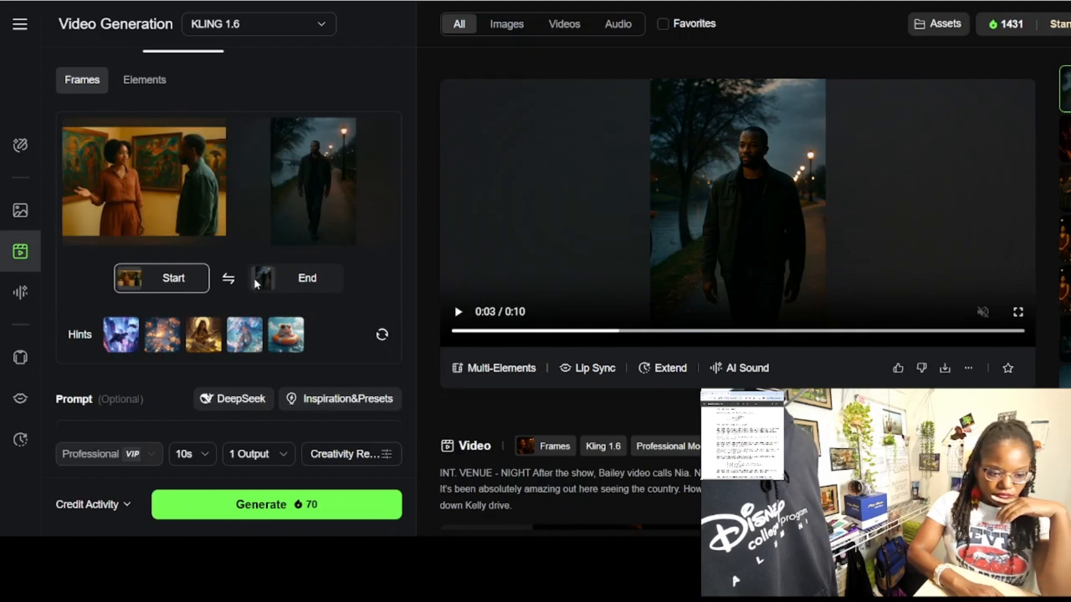
mouse_move(301, 182)
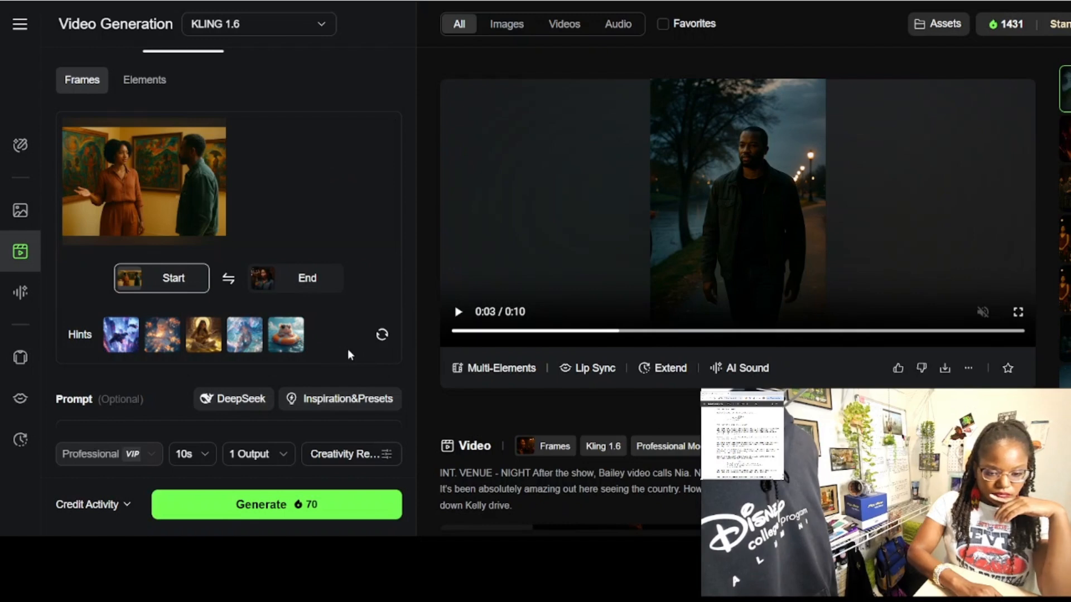
Step: Delete "KELLY DRIVE Doc walks by himself down Kelly drive." from the video prompt
scroll(347, 349, down, 2)
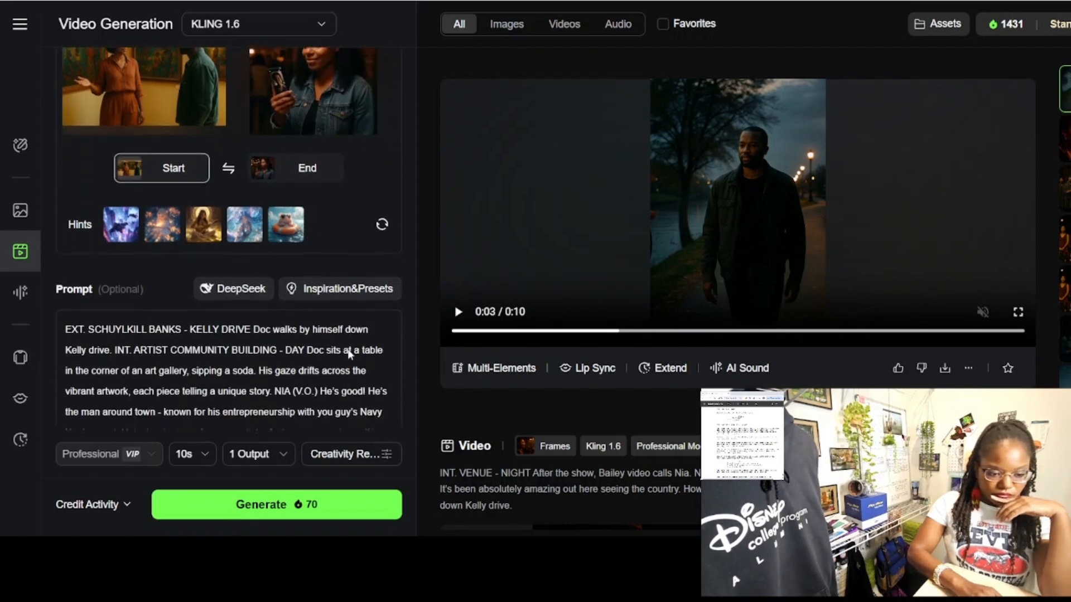
scroll(349, 355, down, 2)
scroll(350, 350, up, 2)
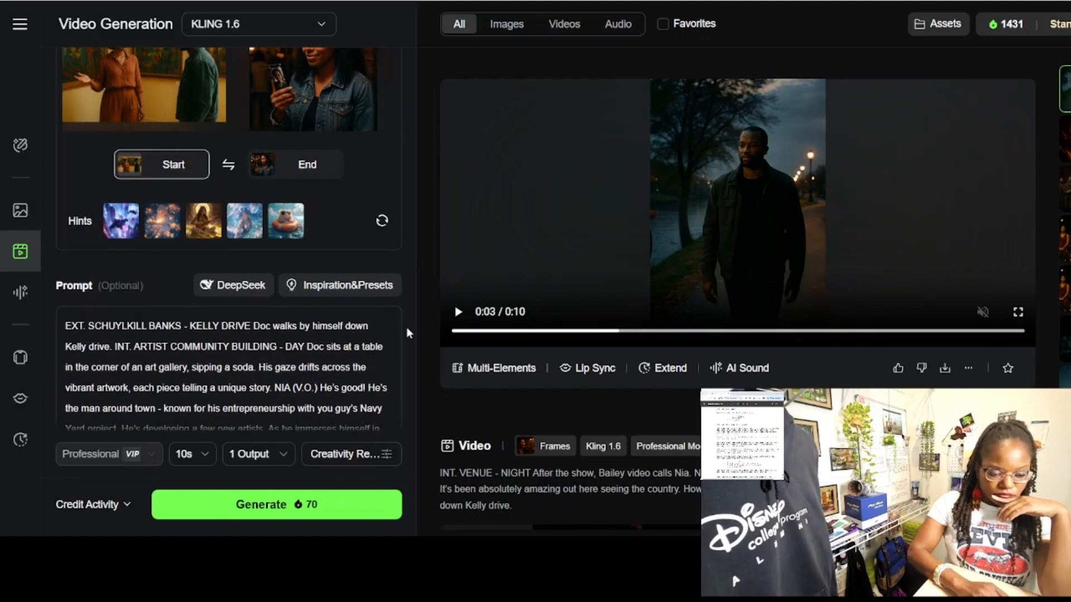
scroll(407, 329, down, 4)
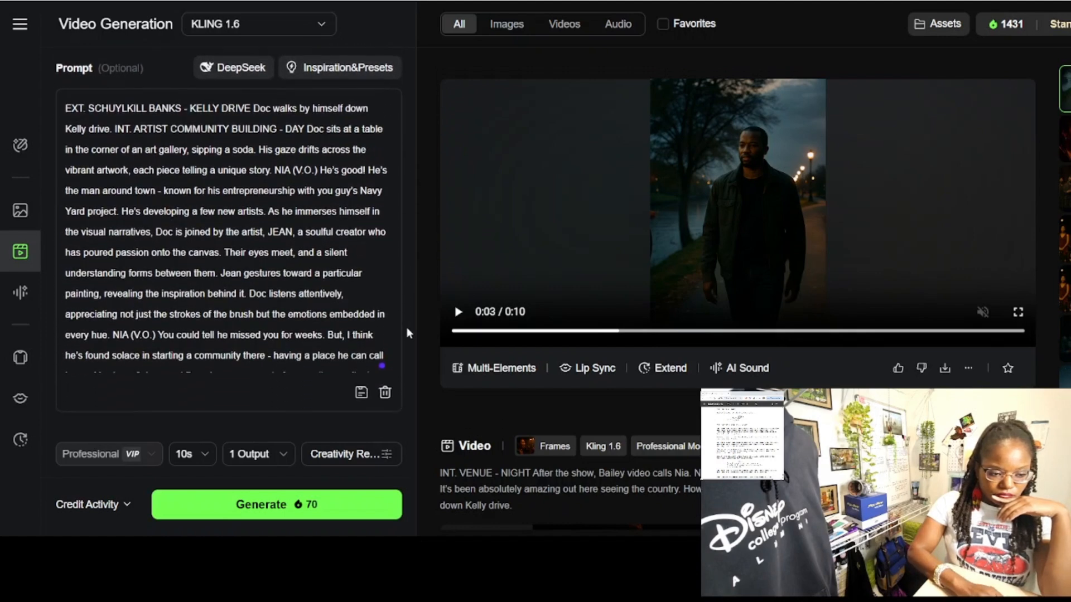
scroll(407, 330, down, 1)
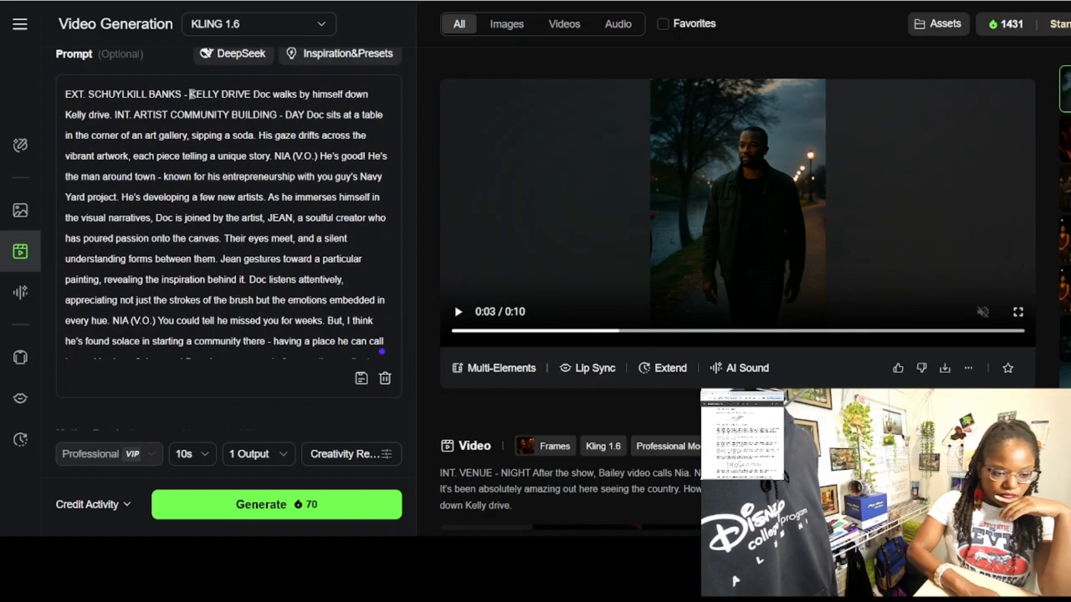
drag(191, 93, 113, 115)
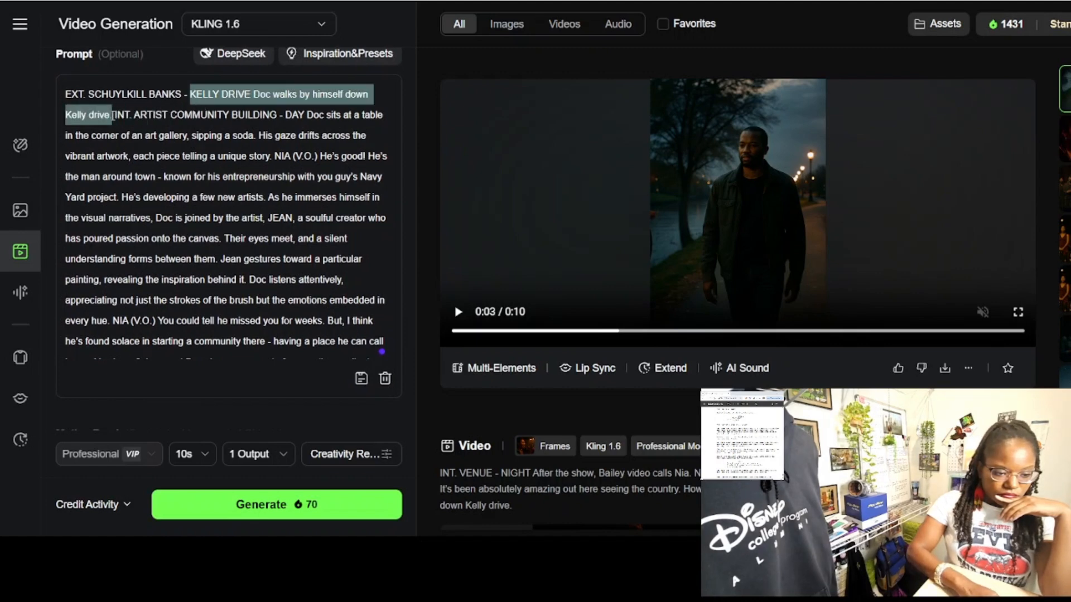
key(BackSpace)
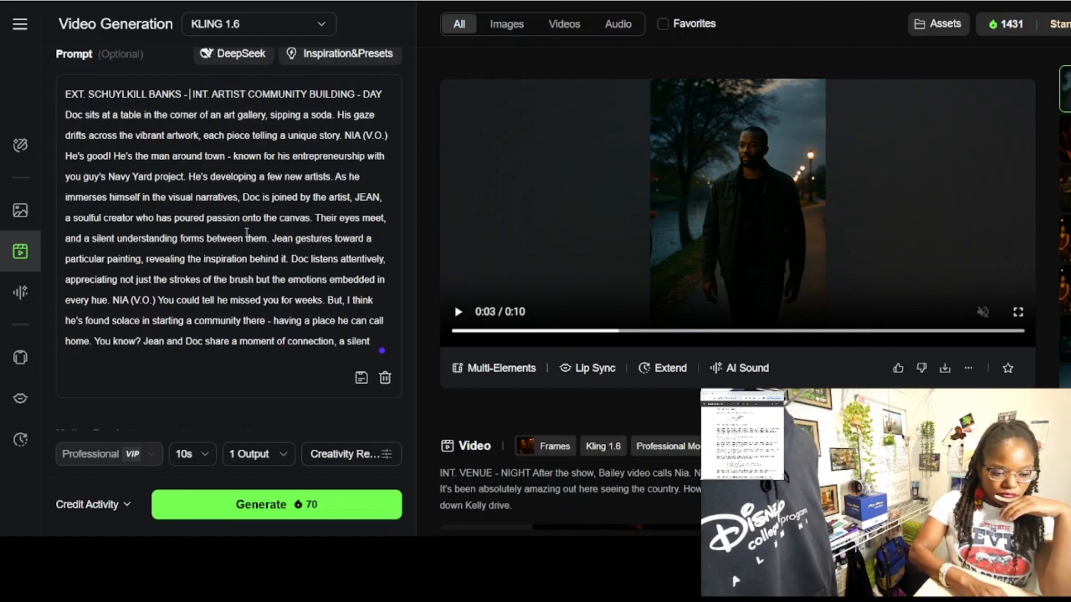
Step: Append "INT. VENUE - NIGHT Bailey listens to Nia's update on Doc. BAILEY (to phone) That's good." to the prompt and generate the video
scroll(246, 231, down, 1)
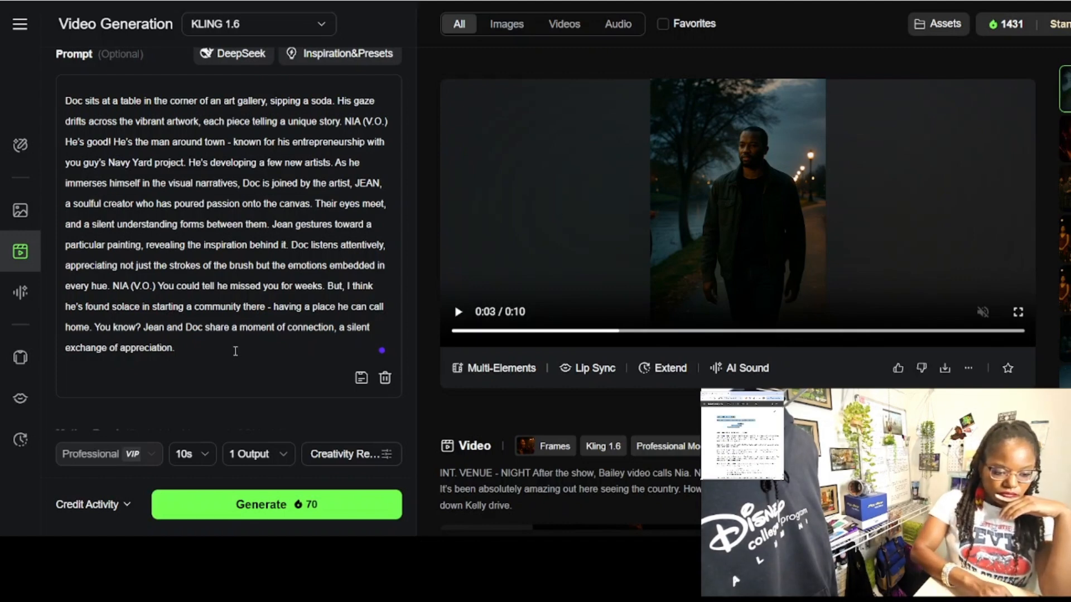
click(236, 351)
text(INT. VENUE - NIGHT Bailey listens to Nia's update on Doc. BAILEY (to phone) That's good.)
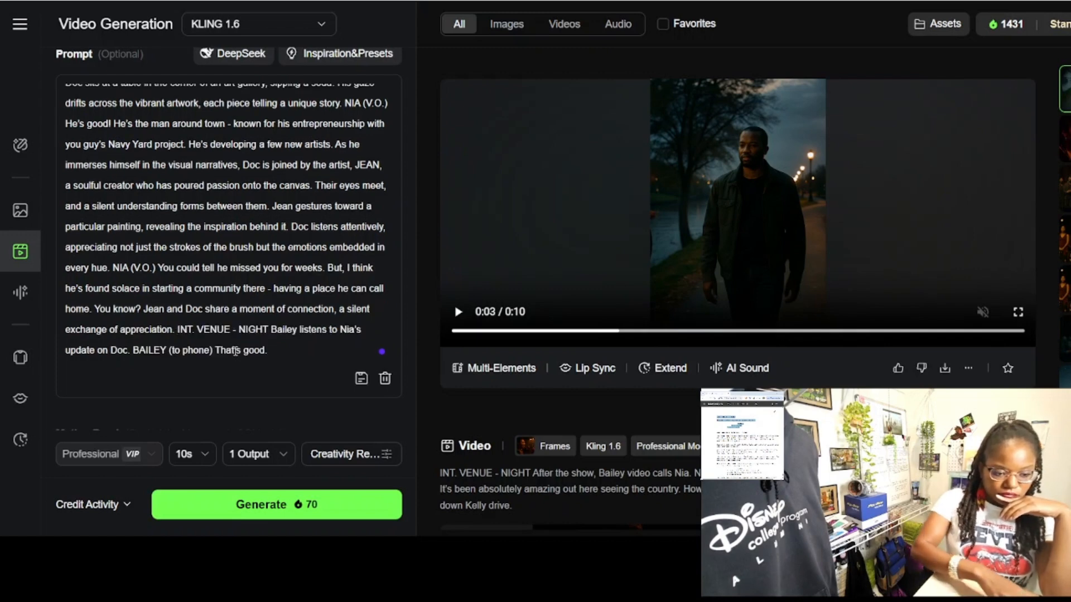
scroll(329, 298, up, 1)
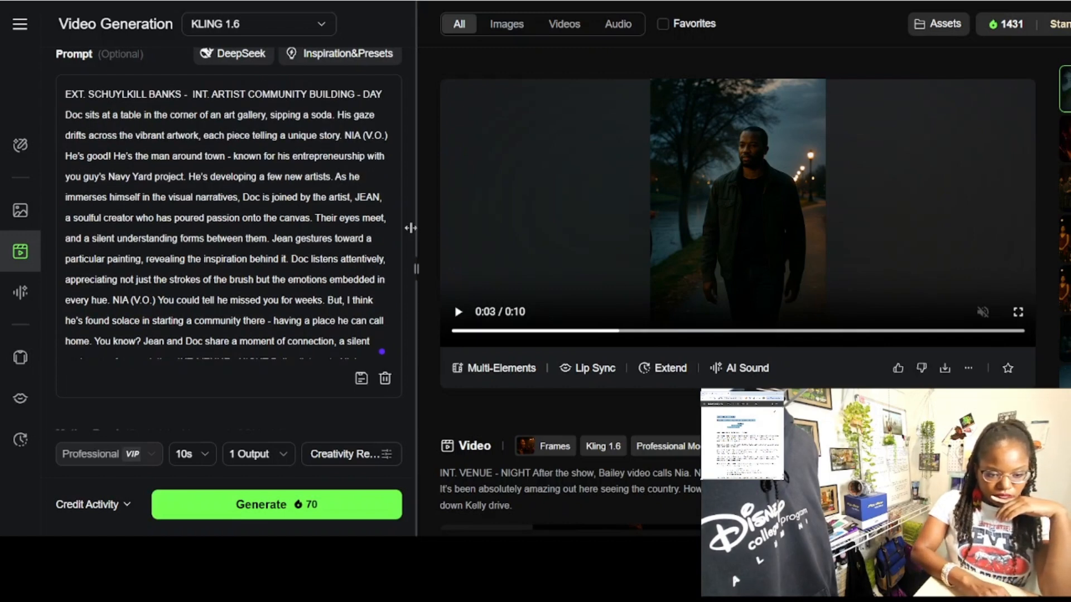
scroll(406, 226, up, 6)
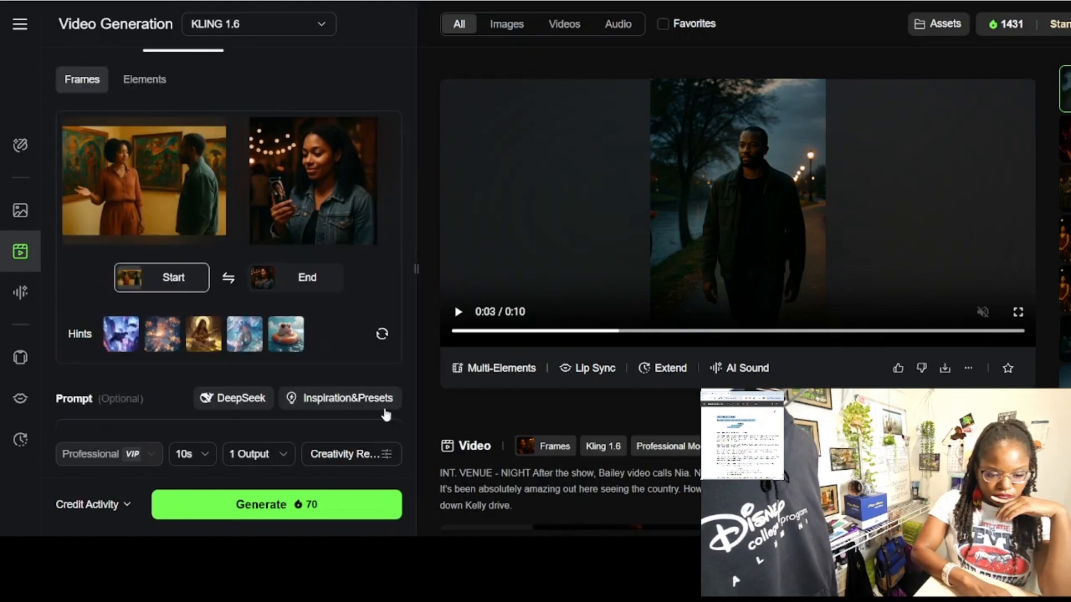
click(381, 515)
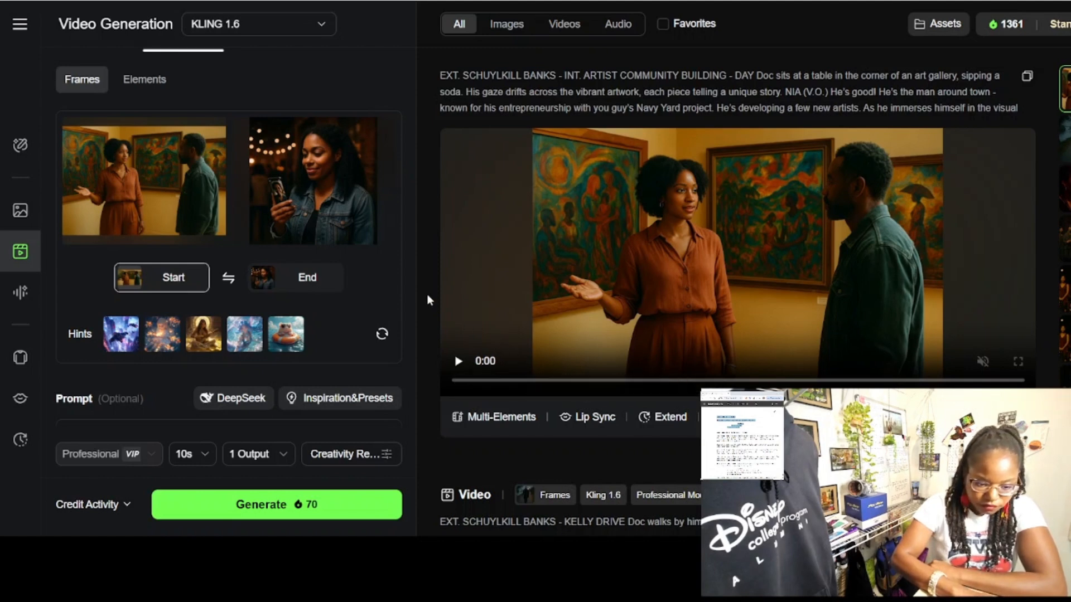
Step: Play the generated art gallery video of Jean and Doc and download it
scroll(468, 273, up, 1)
click(468, 273)
scroll(468, 273, down, 2)
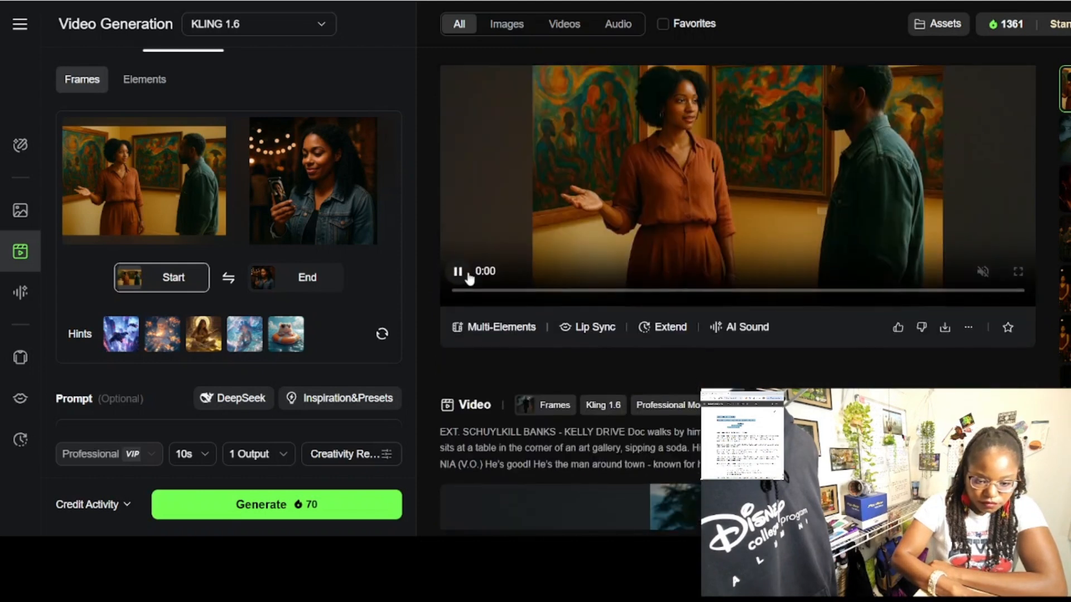
scroll(468, 277, up, 1)
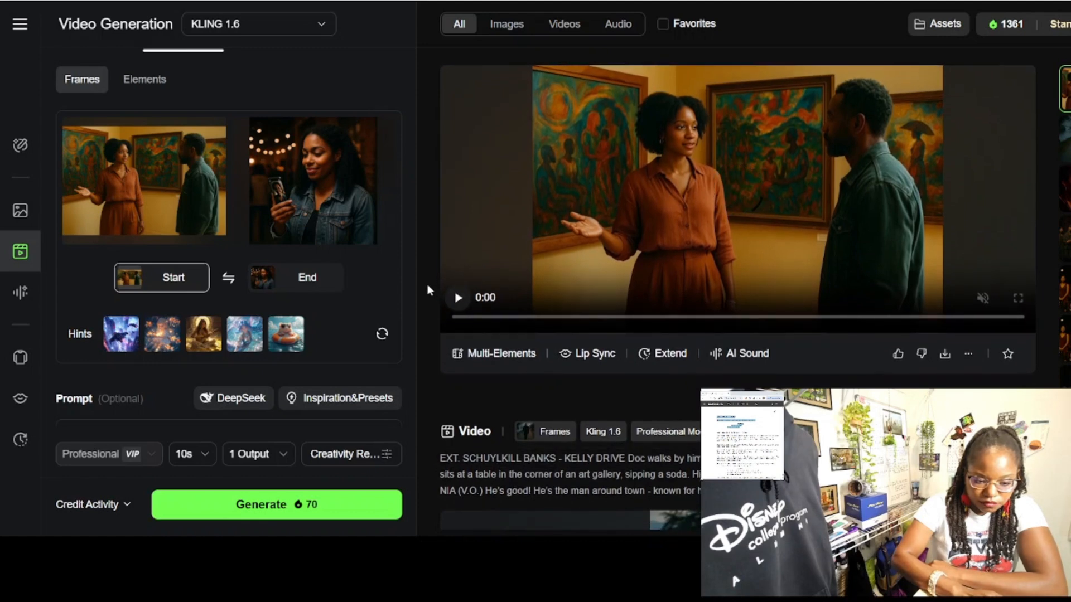
click(458, 299)
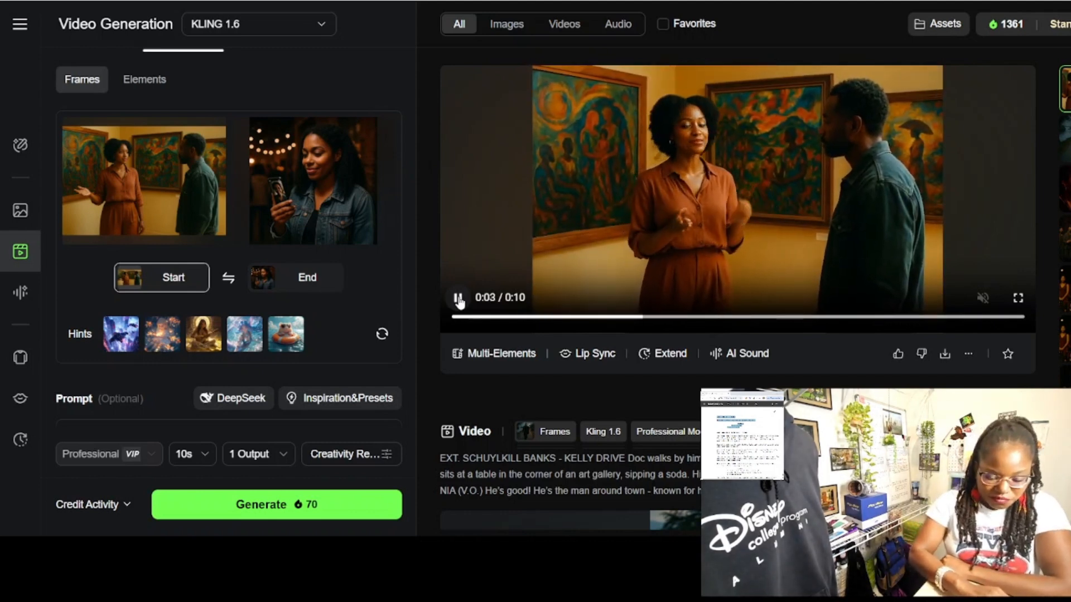
click(458, 298)
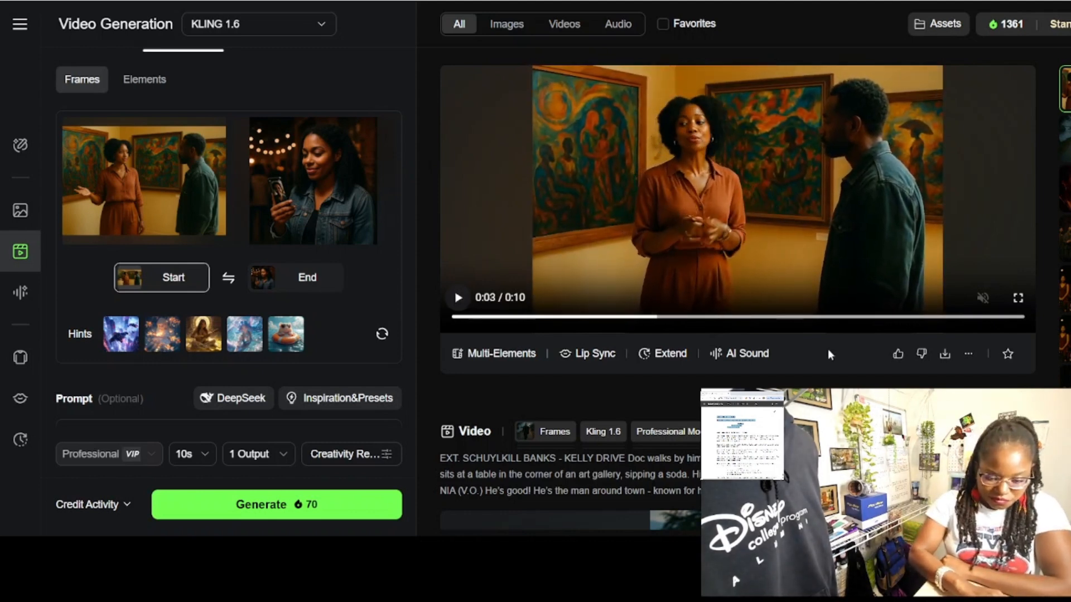
click(944, 354)
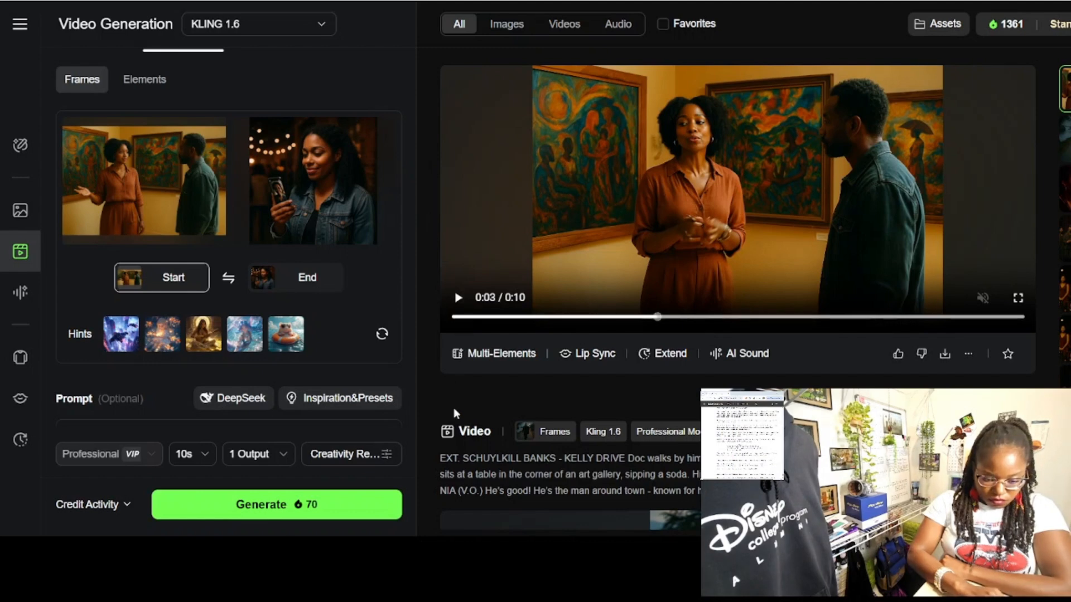
Step: Replace the start frame with the lamp-lit image of two people seated at a table, and swap the start and end frames
mouse_move(176, 182)
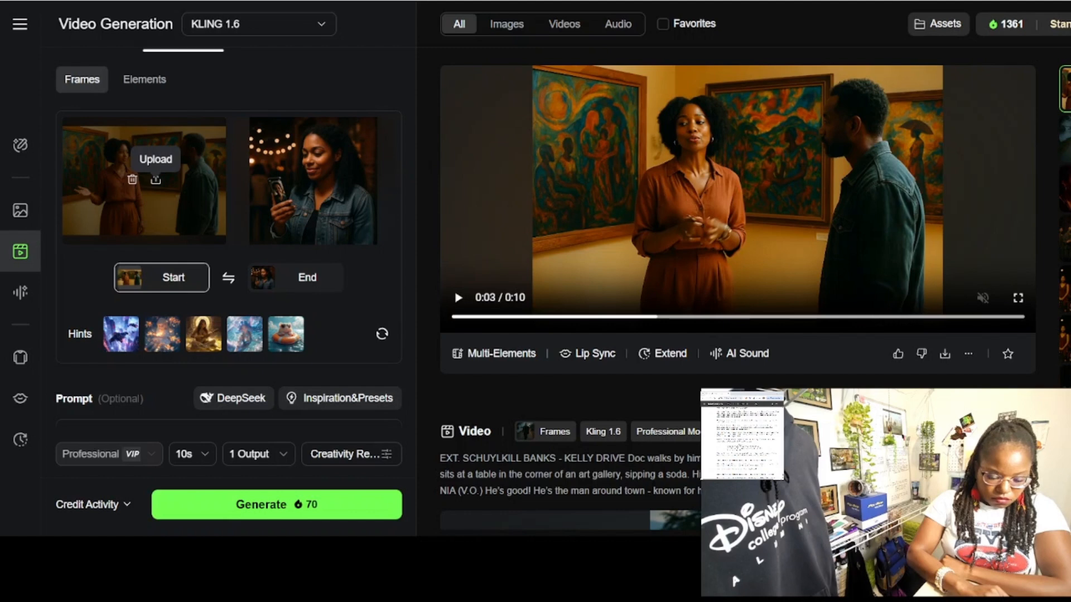
click(155, 179)
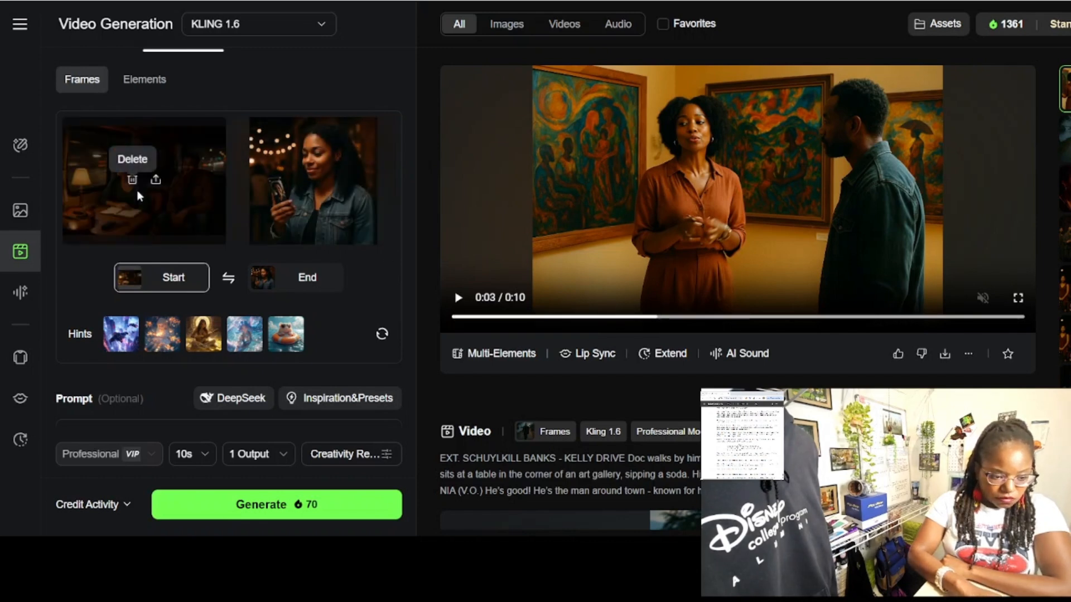
click(229, 279)
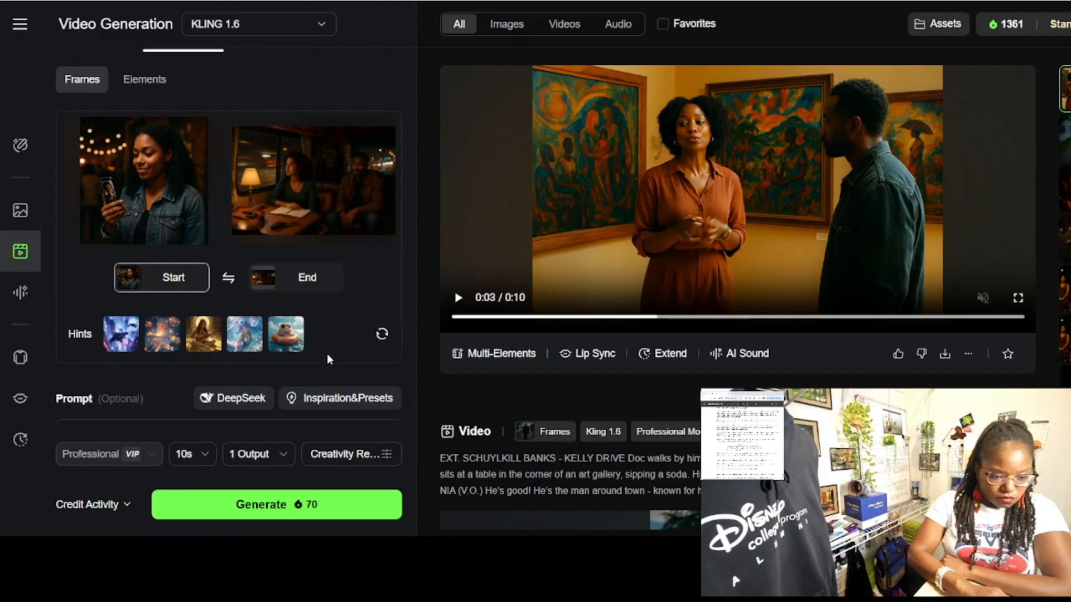
Step: Replace the video prompt with the "INT. VENUE - NIGHT" and "INT. BAILEY'S TOUR BUS - NIGHT" scenes, ending at "giving shape to the intangible."
key(ctrl+v)
scroll(327, 356, down, 5)
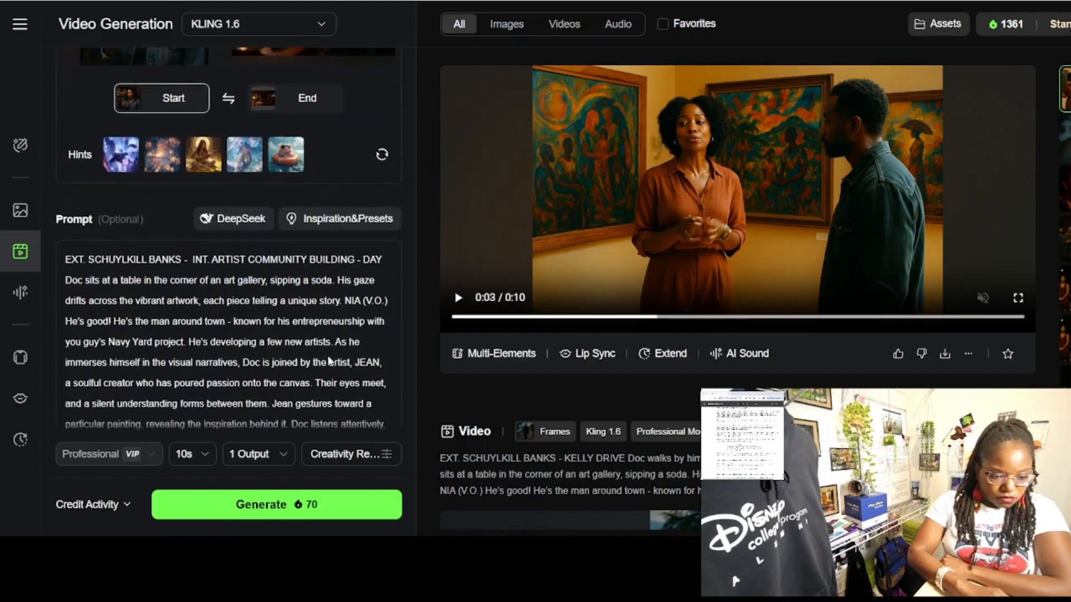
scroll(328, 357, up, 2)
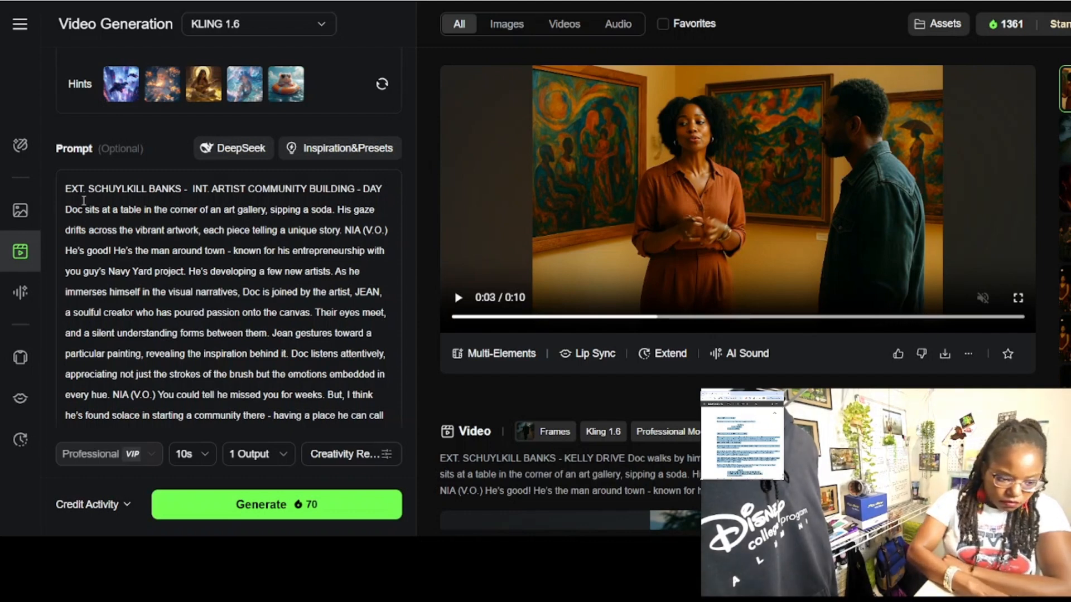
drag(68, 188, 300, 285)
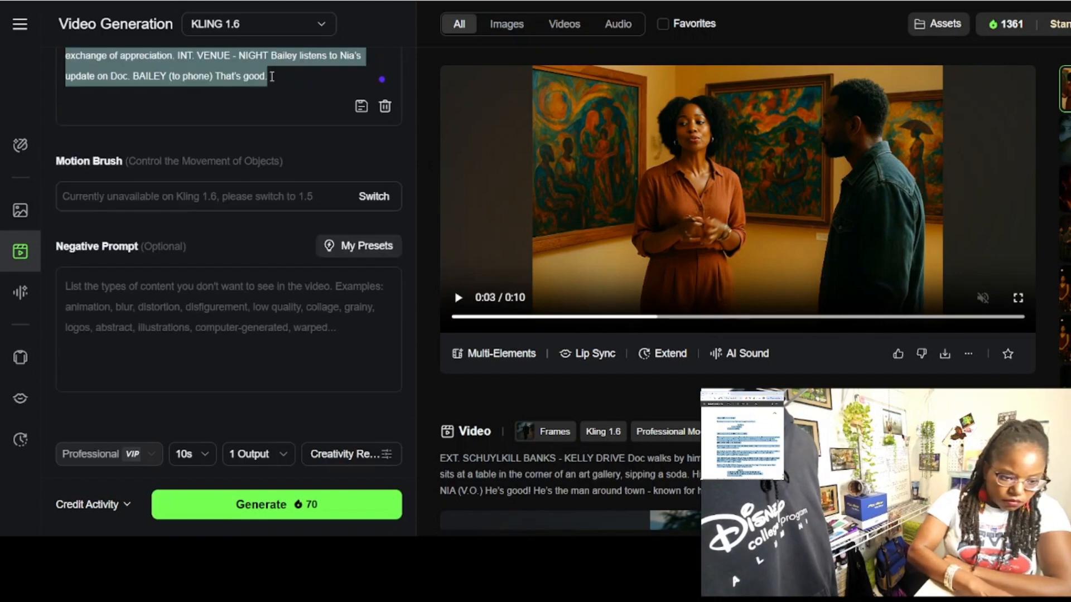
text(Love the sound of the open road. Tracks in the dust giving shape to the intangible.)
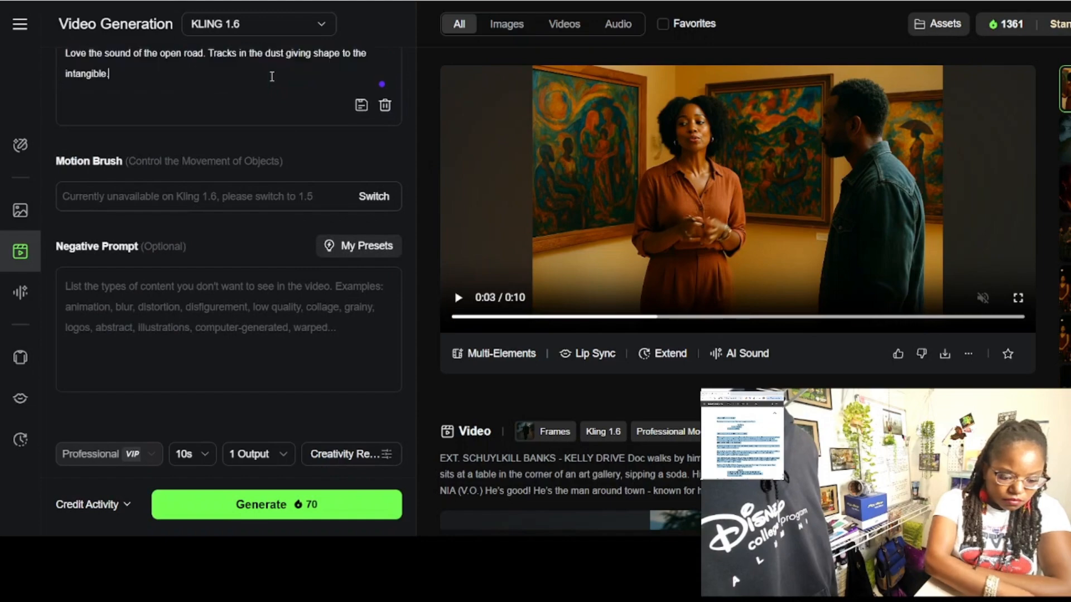
scroll(271, 76, up, 5)
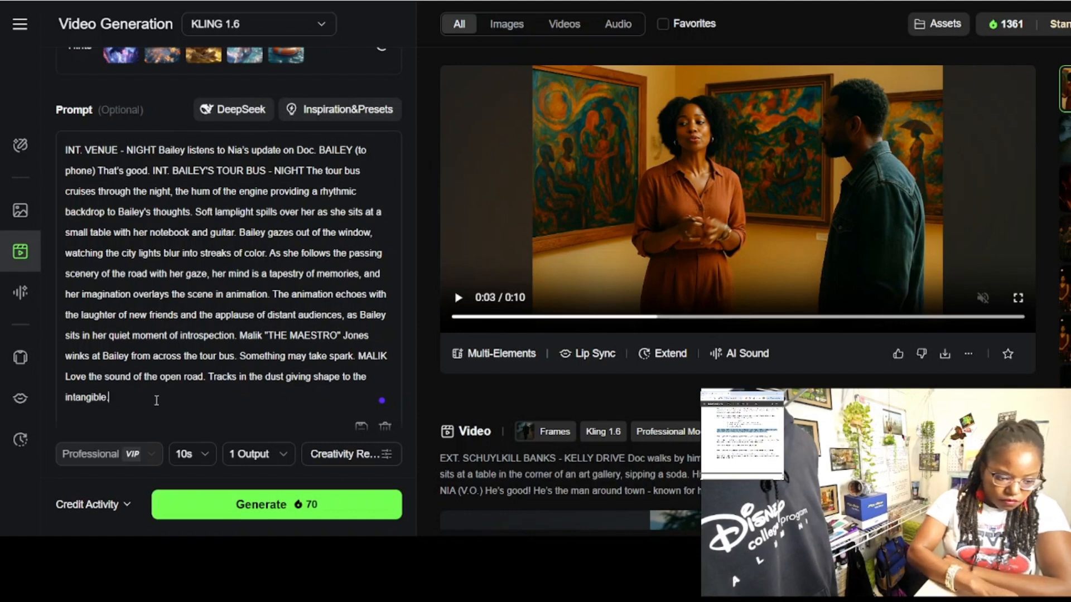
Step: Append "The soft hum of tires on asphalt and the gentle sway of the bus, bring a contented smile across Bailey's face." and generate the video
text(The soft hum of tires on asphalt and the gentle sway of the bus, bring a contented smile across Bailey's face.)
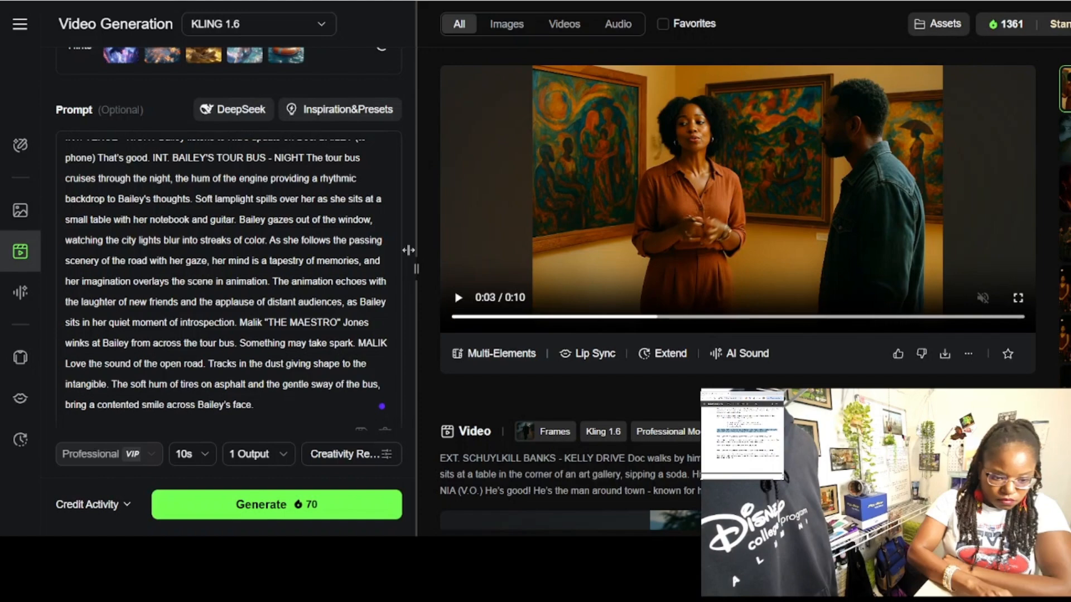
scroll(408, 250, up, 5)
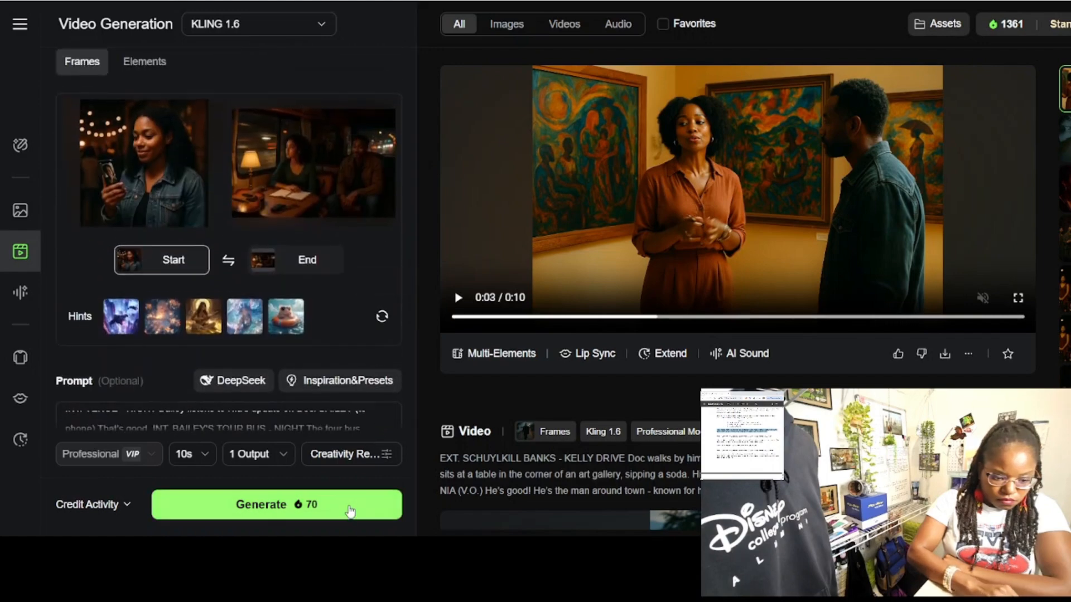
click(349, 509)
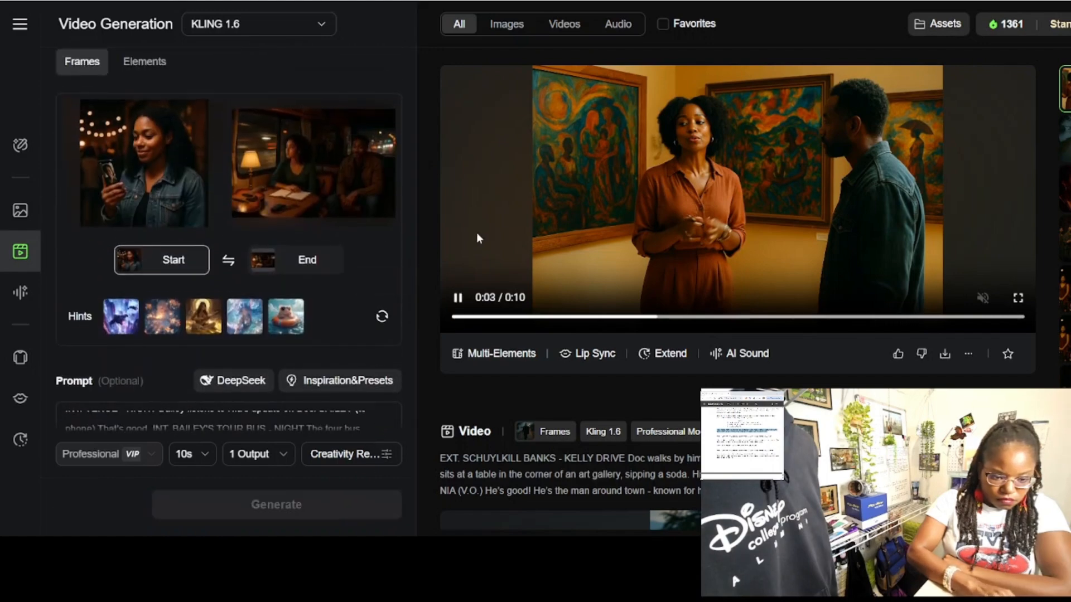
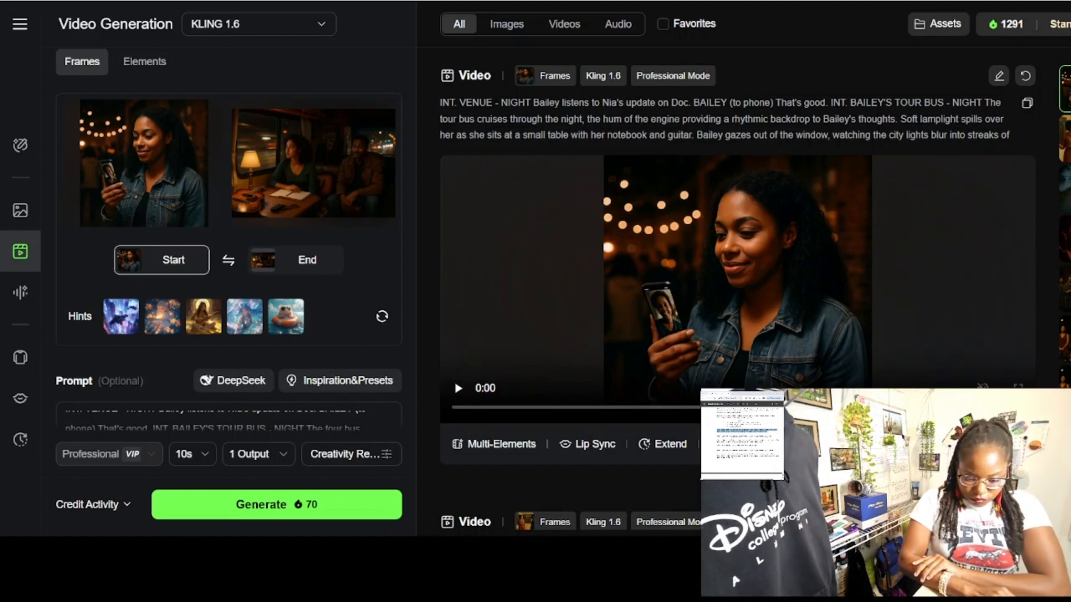
Step: Play the generated video of Bailey holding her phone and download it without a watermark
click(549, 307)
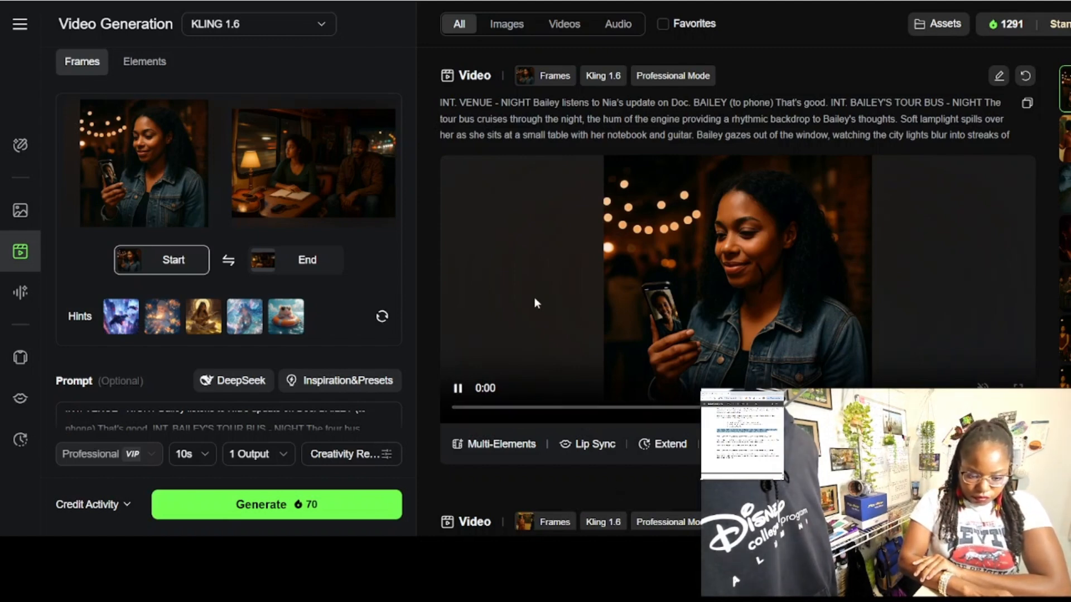
scroll(516, 277, down, 2)
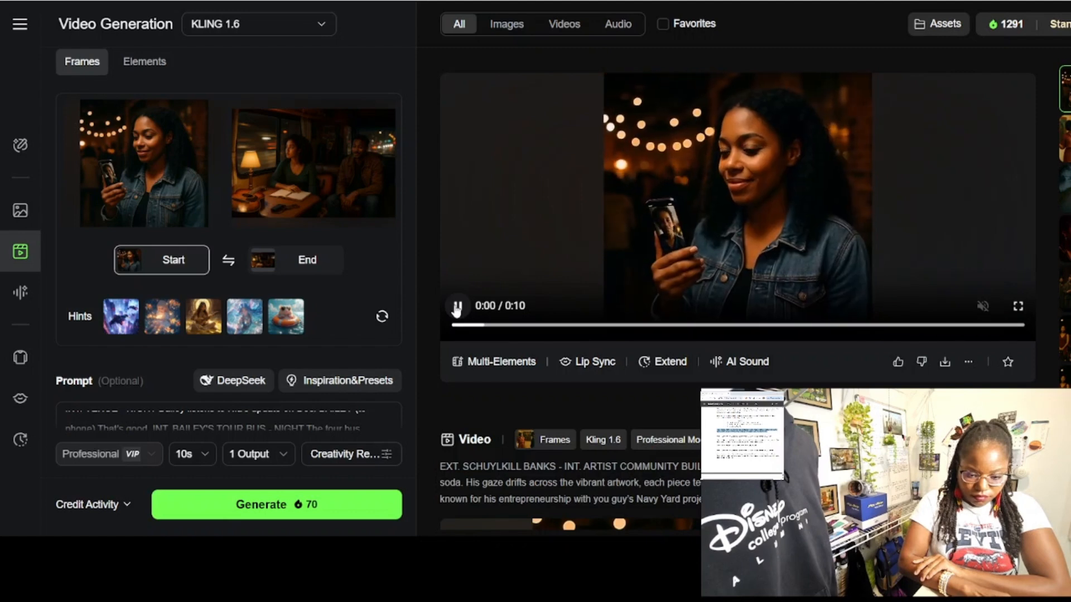
click(770, 308)
mouse_move(944, 364)
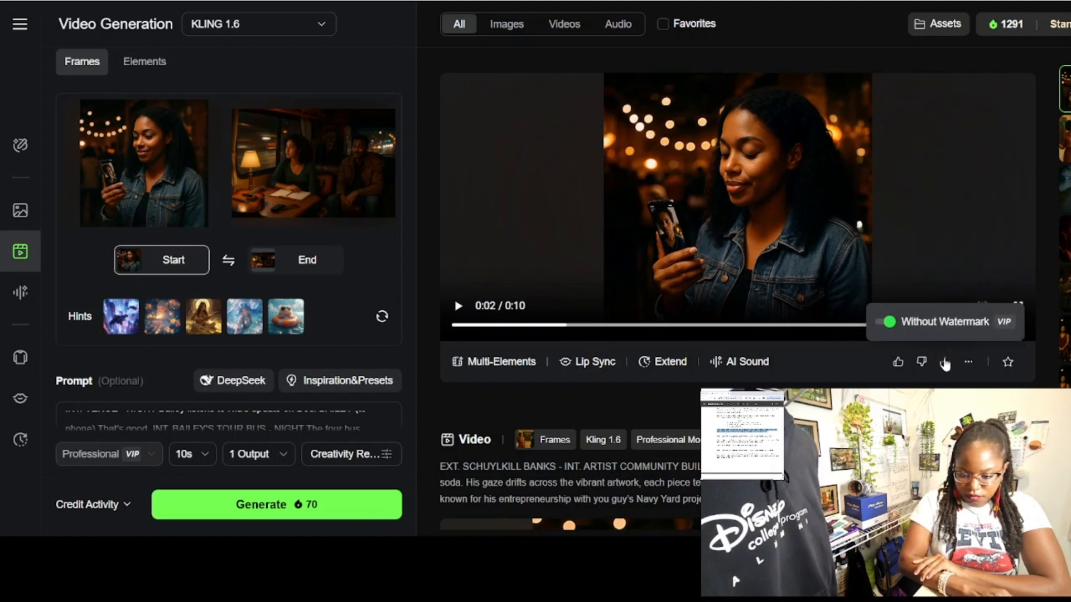
click(944, 363)
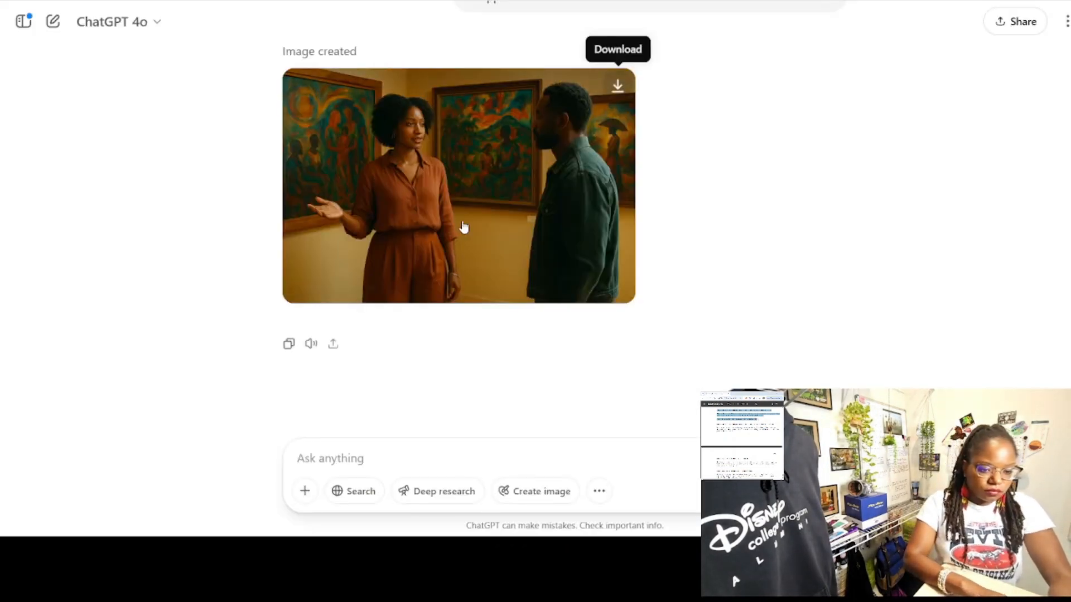
Step: In ChatGPT, request an image depicting "INT. ARTIST COMMUNITY BUILDING - DOC'S APARTMENT - DAY" with vibrant walls of eclectic artworks and Jean's artwork prominently displayed
click(382, 456)
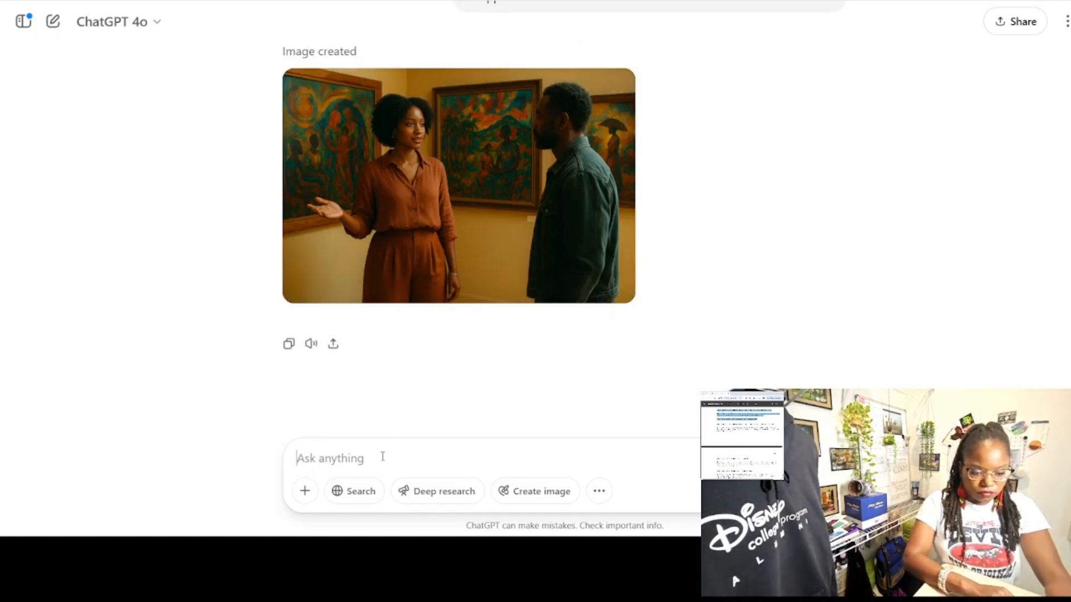
text(depict)
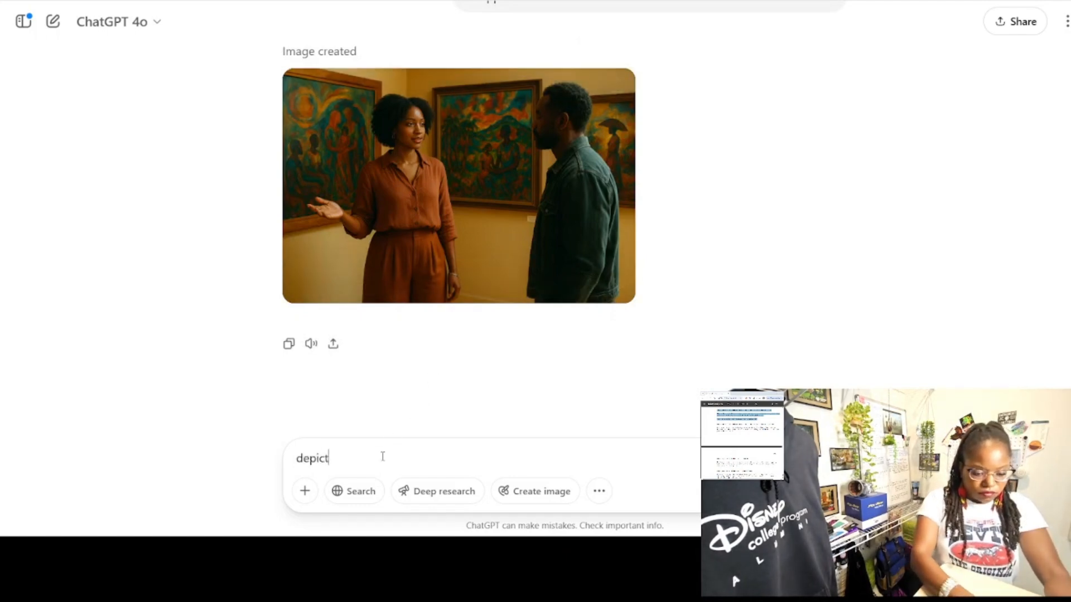
text(:)
text(INT. ARTIST COMMUNITY BUILDING - DOC'S APARTMENT - DAY The vibrant walls adorned with eclectic artworks, capture the essence of Doc's settled life in Philadelphia. Jean's artwork is prominently displayed.)
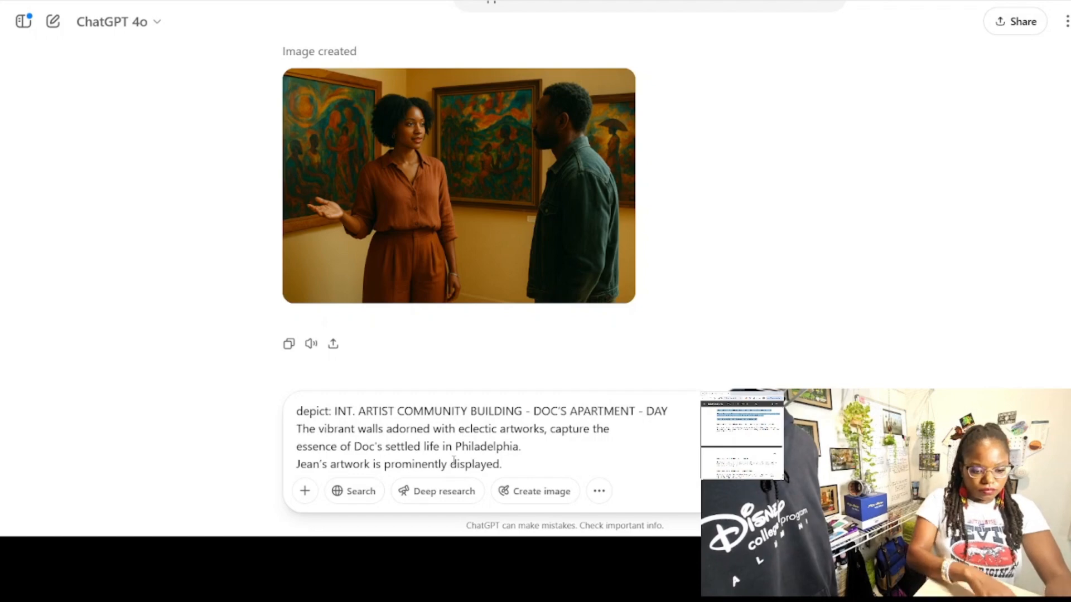
key(Return)
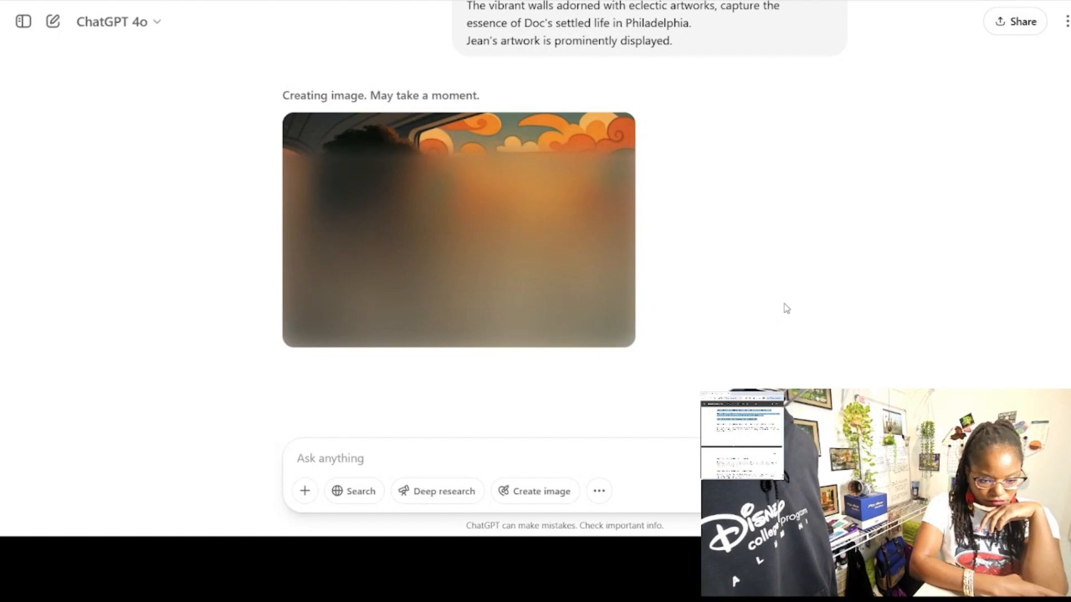
Step: Download the generated illustration of the woman gazing at the winding road through the window, and review the earlier gallery image
scroll(786, 308, up, 1)
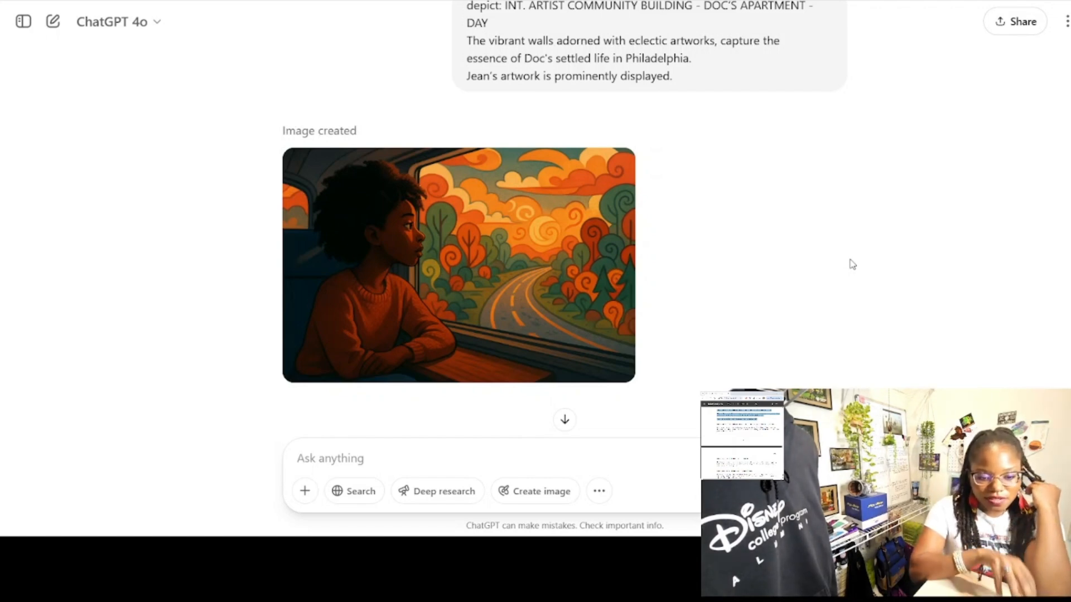
mouse_move(573, 166)
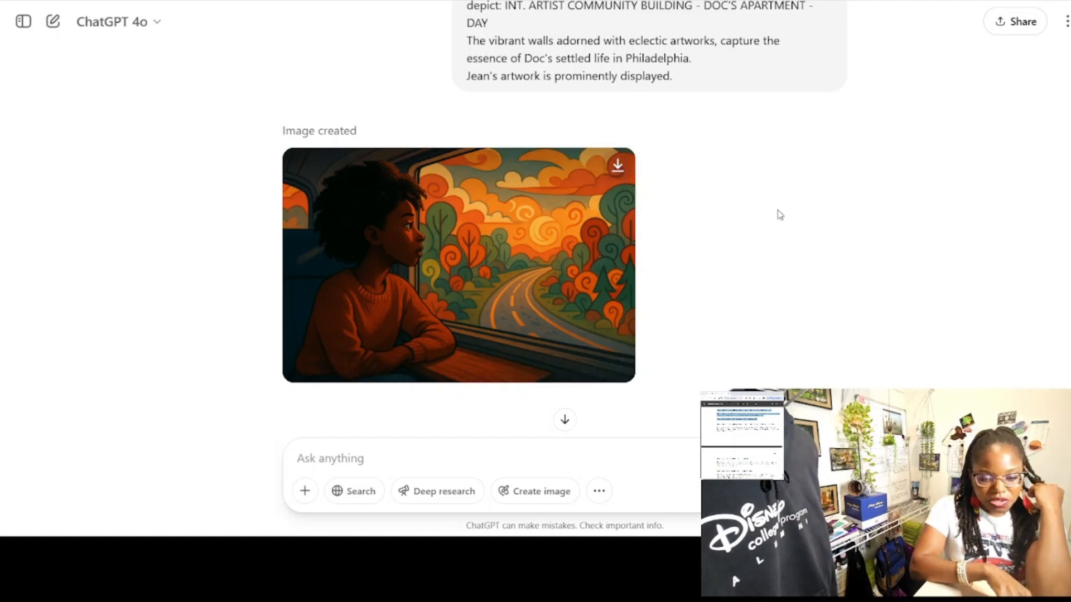
click(615, 168)
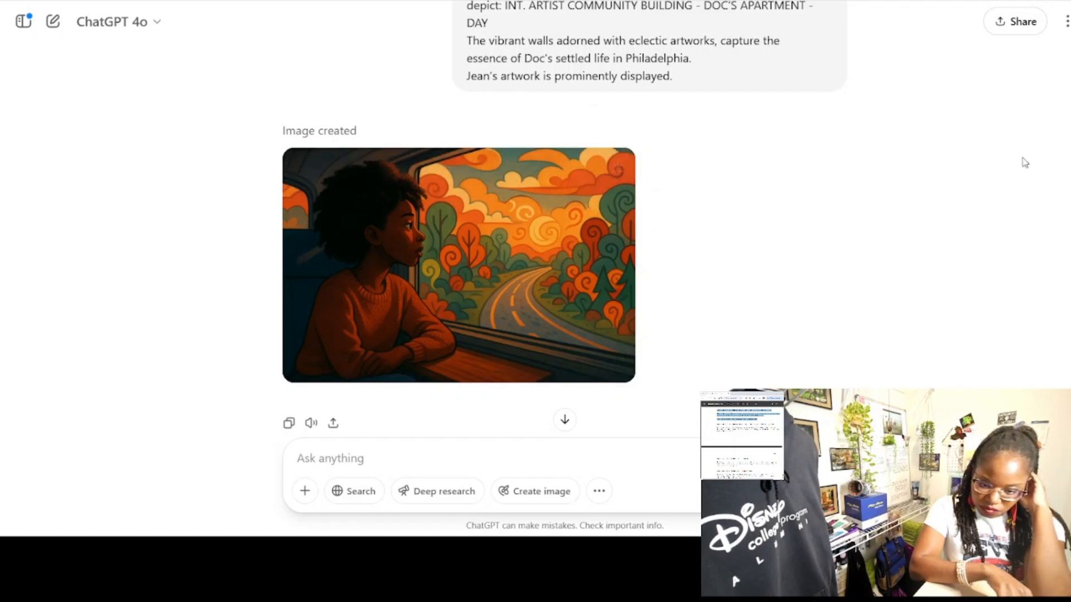
scroll(801, 209, up, 2)
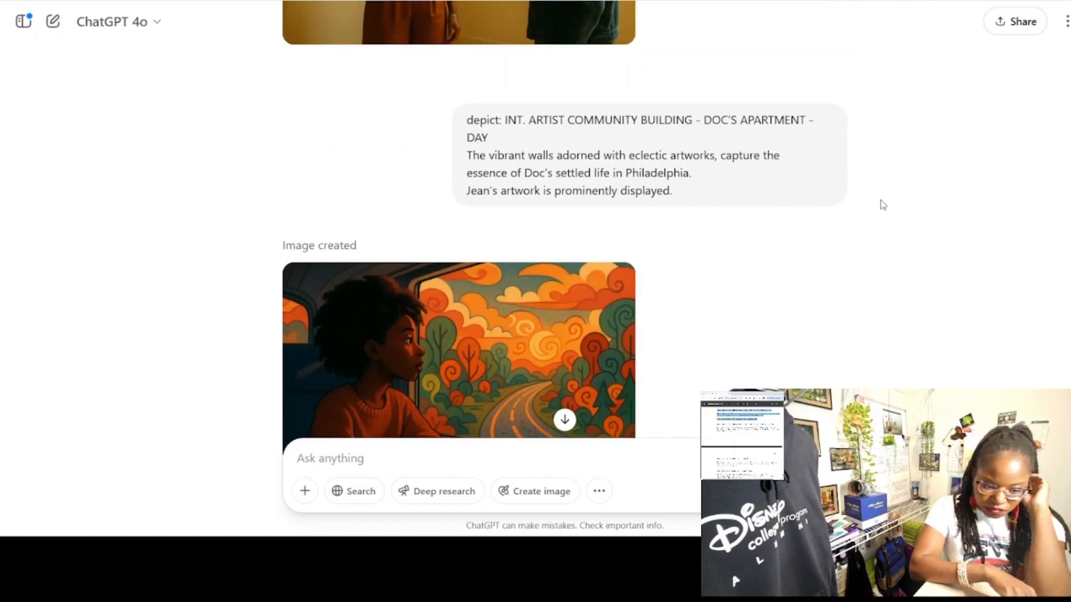
scroll(892, 204, up, 4)
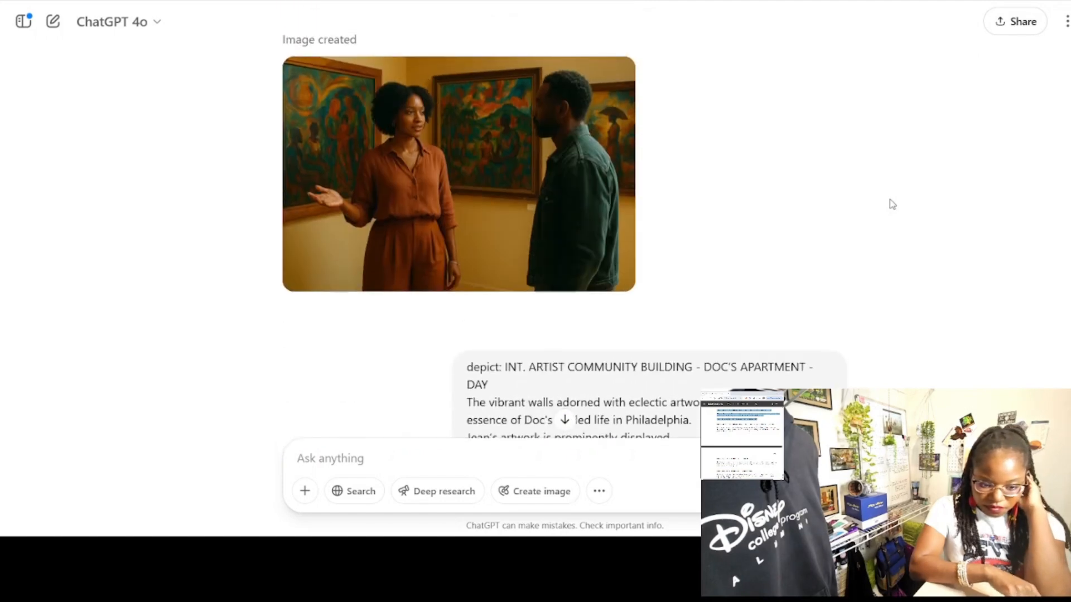
scroll(893, 204, down, 6)
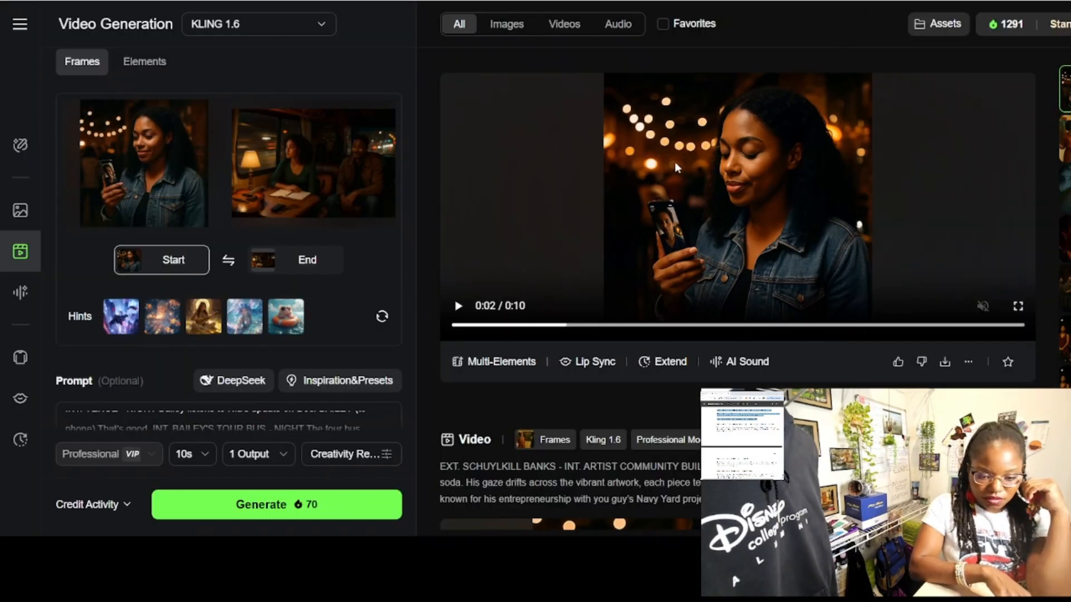
Step: In Kling, replace the start frame with the image of Doc in his teal apartment and the end frame with the sunset balcony image
click(674, 162)
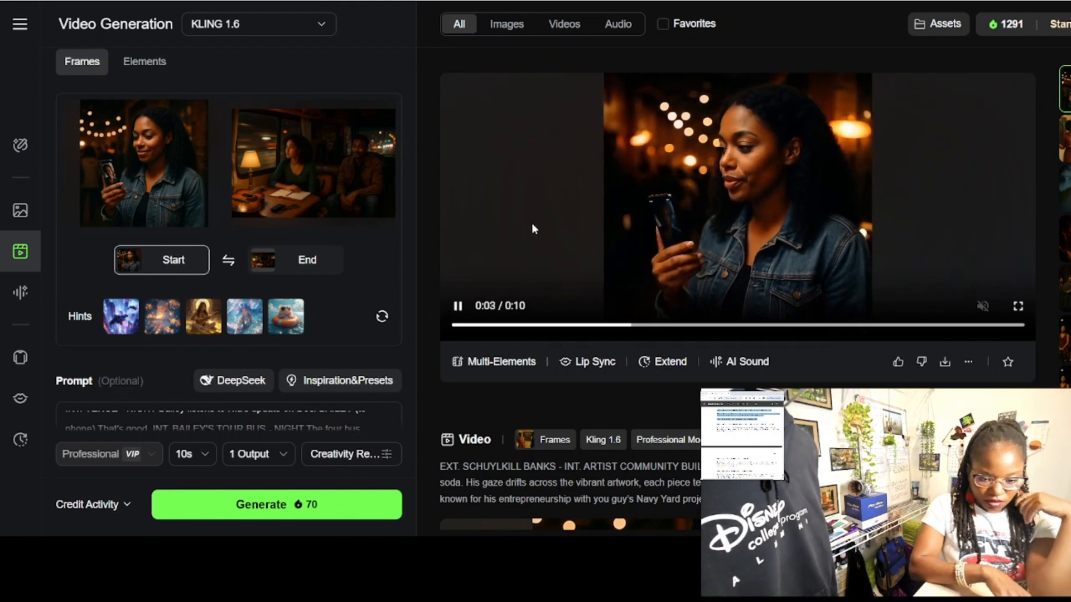
scroll(298, 329, down, 3)
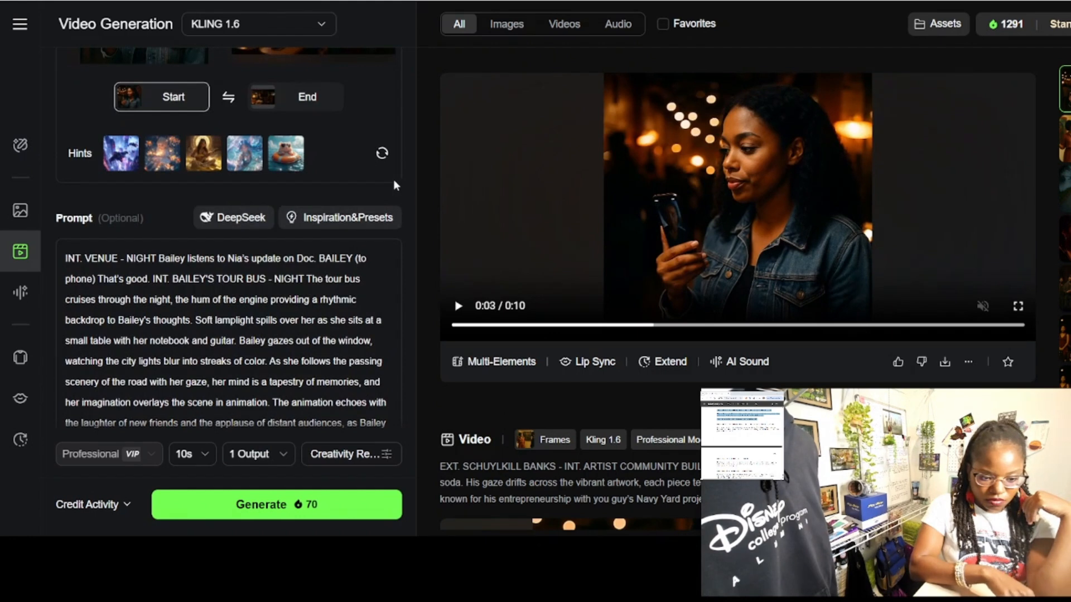
scroll(407, 158, up, 2)
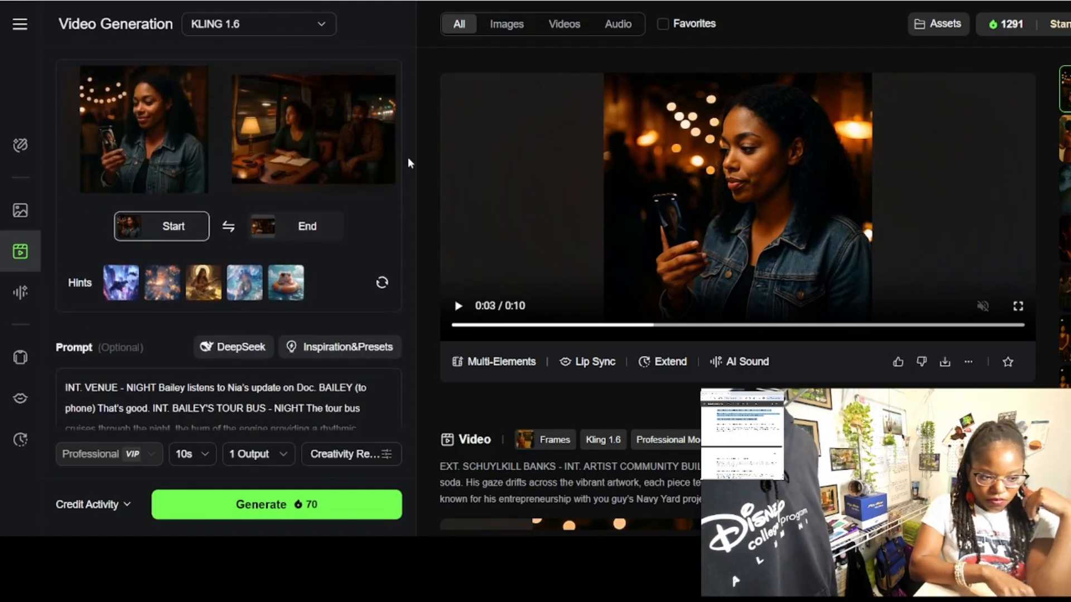
mouse_move(123, 131)
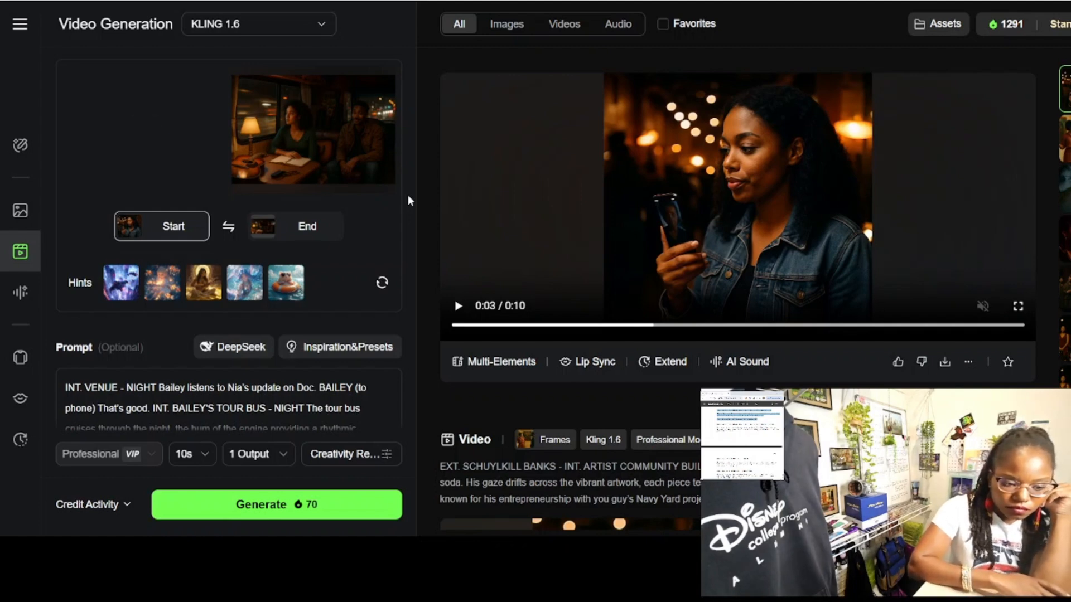
mouse_move(363, 155)
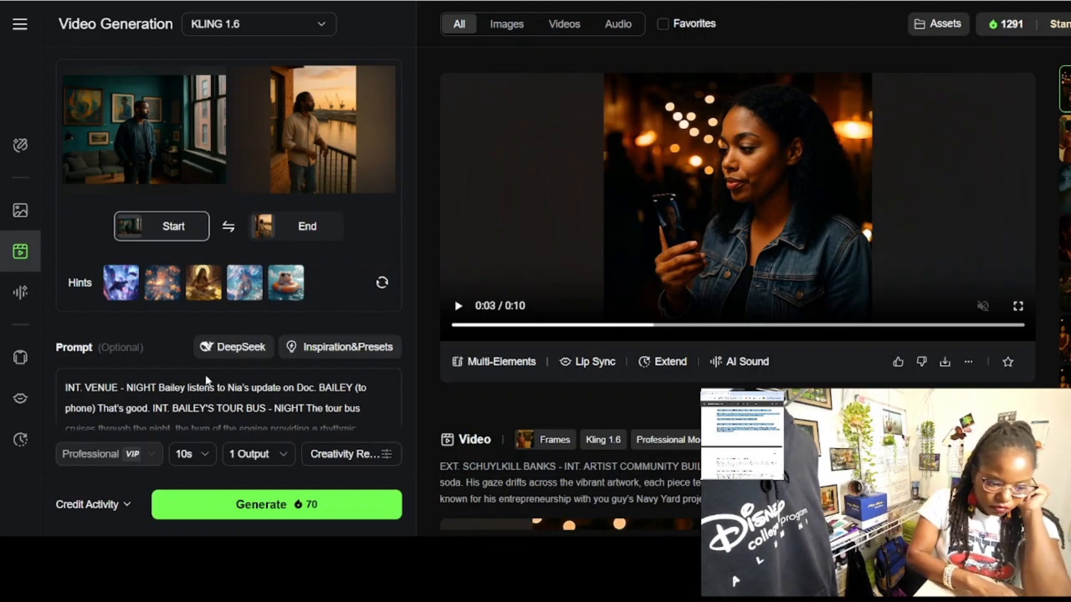
Step: Replace the prompt with the two "ARTIST COMMUNITY BUILDING - DOC'S APARTMENT" scenes, interior by day and balcony later, and generate the video
scroll(207, 378, down, 3)
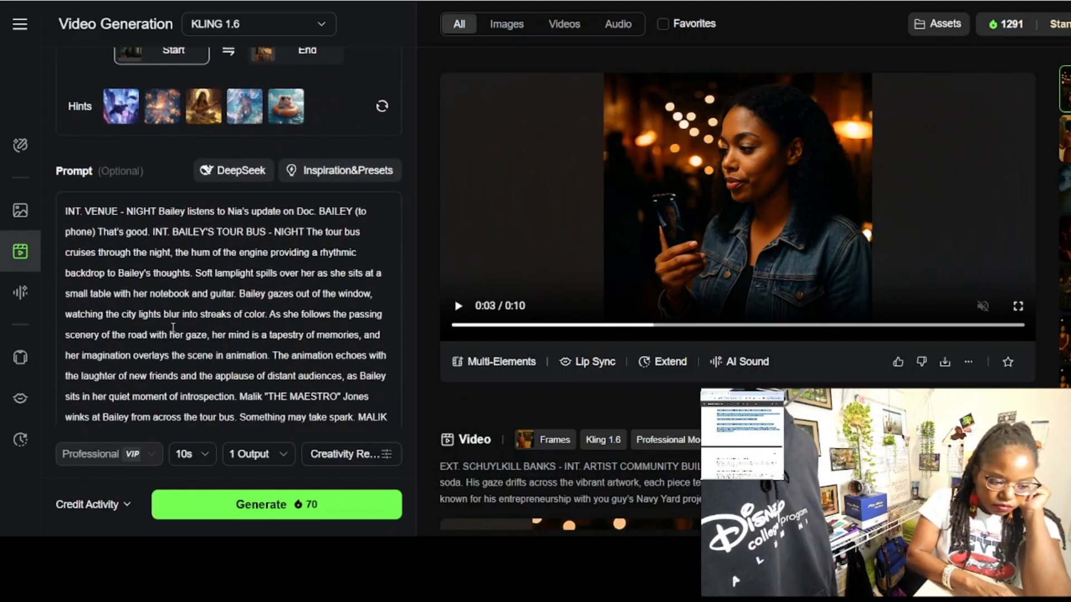
key(ctrl+a)
text(INT. ARTIST COMMUNITY BUILDING - DOC'S APARTMENT - DAY The vibrant walls adorned with eclectic artworks, capture the essence of Doc's settled life in Philadelphia. Jean's artwork is prominently displayed. EXT. ARTIST COMMUNITY BUILDING - DOC'S APARTMENT - LATER Doc stands on his balcony, overlooking The Navy Yard ships docked on the river. His gaze is content, a reflection of the peace he's found.)
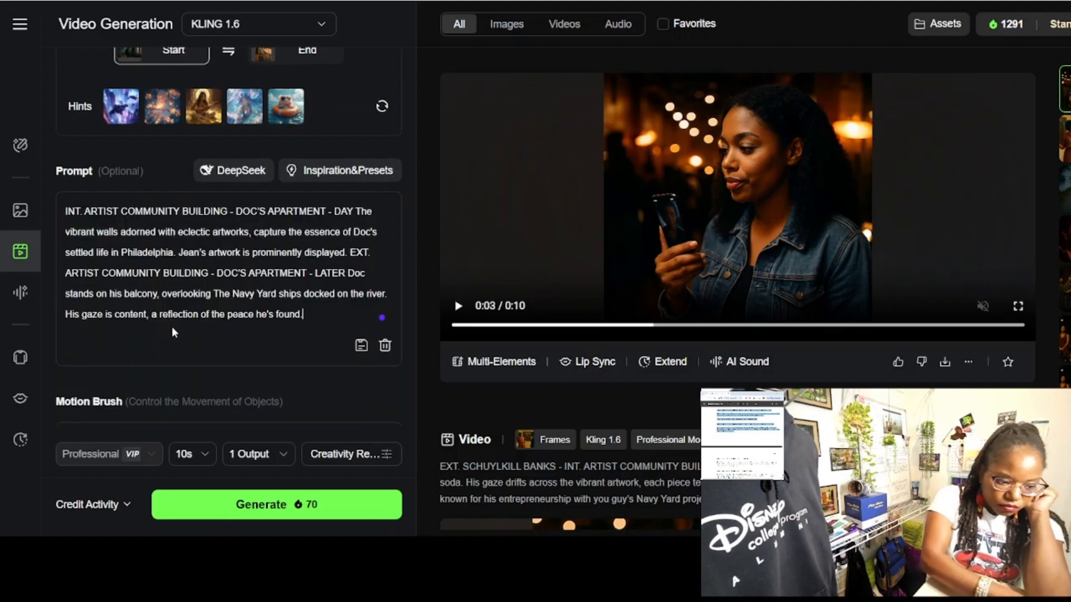
scroll(406, 269, up, 2)
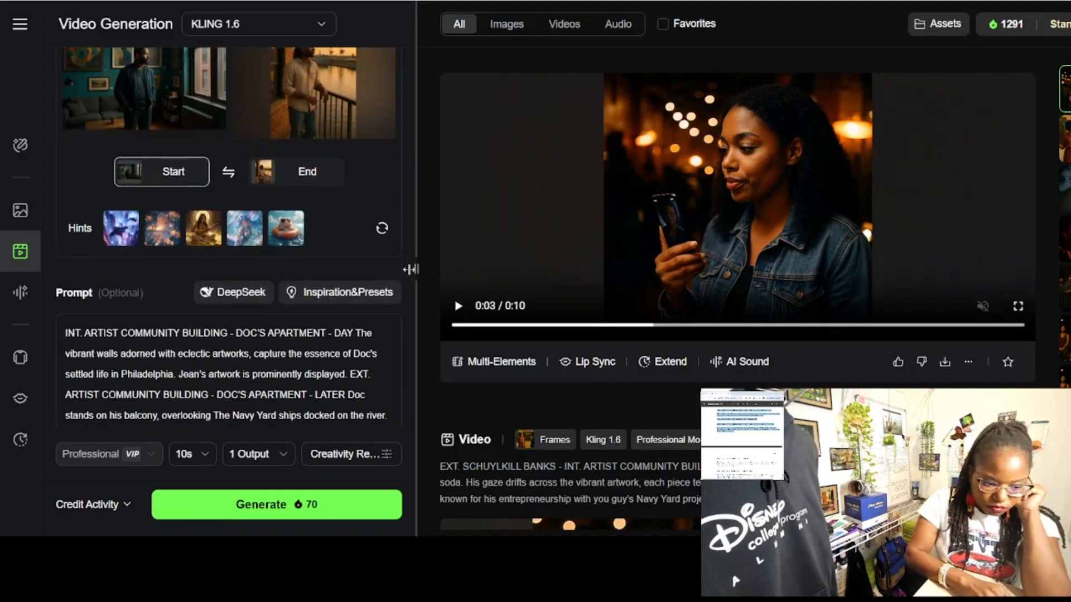
scroll(410, 269, up, 3)
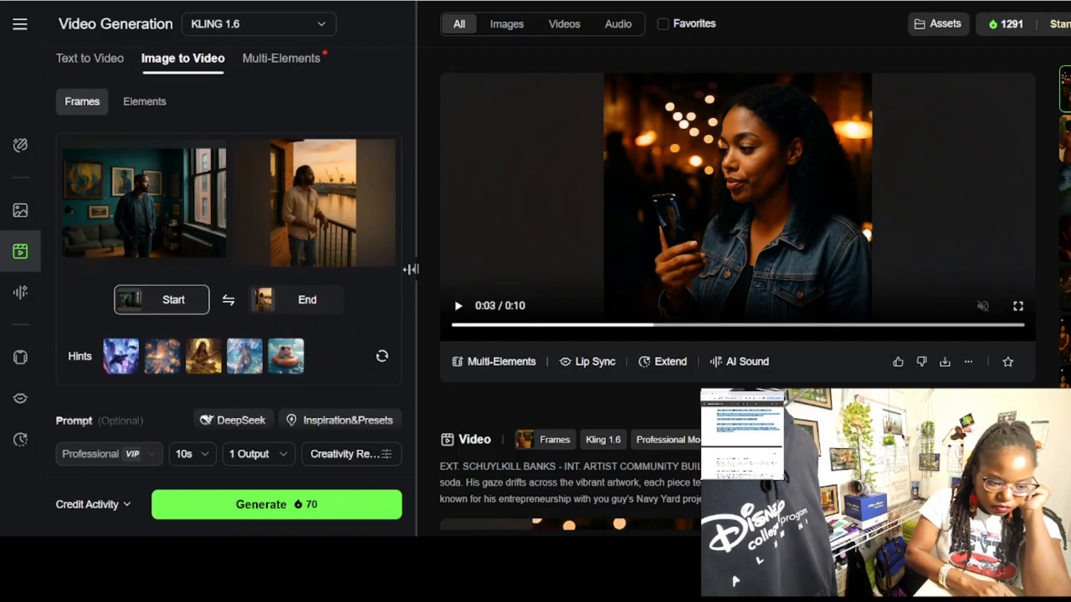
click(348, 509)
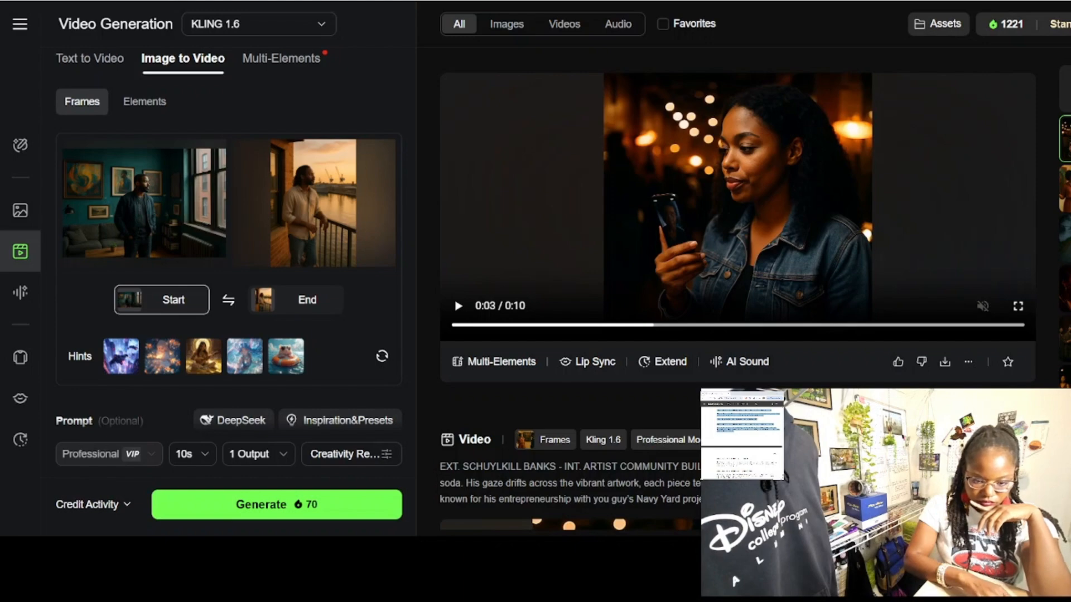
Step: Preview the newly generated video of Doc in his apartment and download it
click(483, 241)
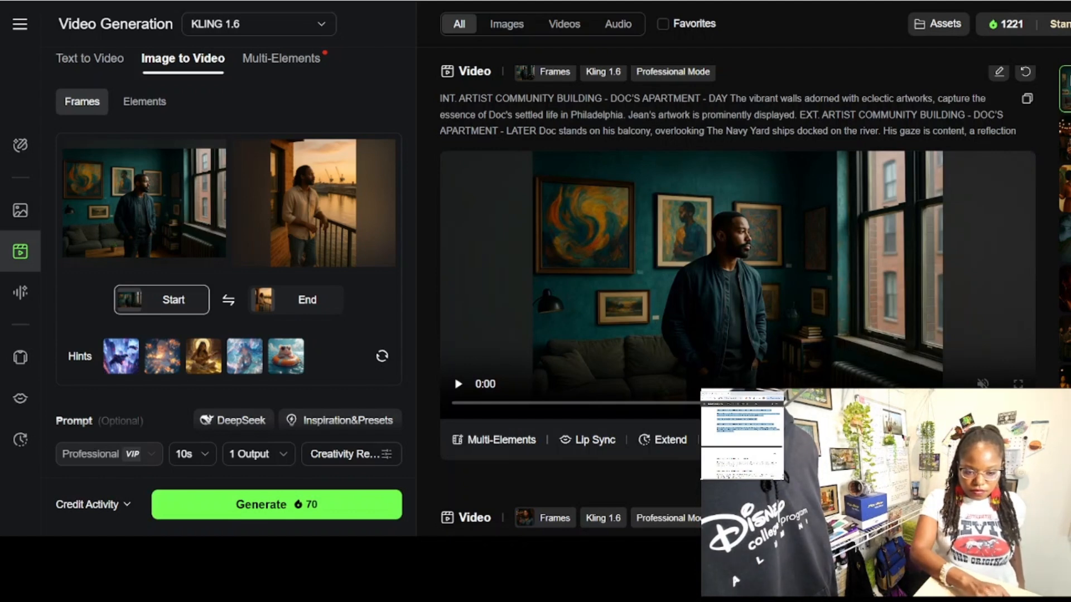
scroll(461, 320, down, 2)
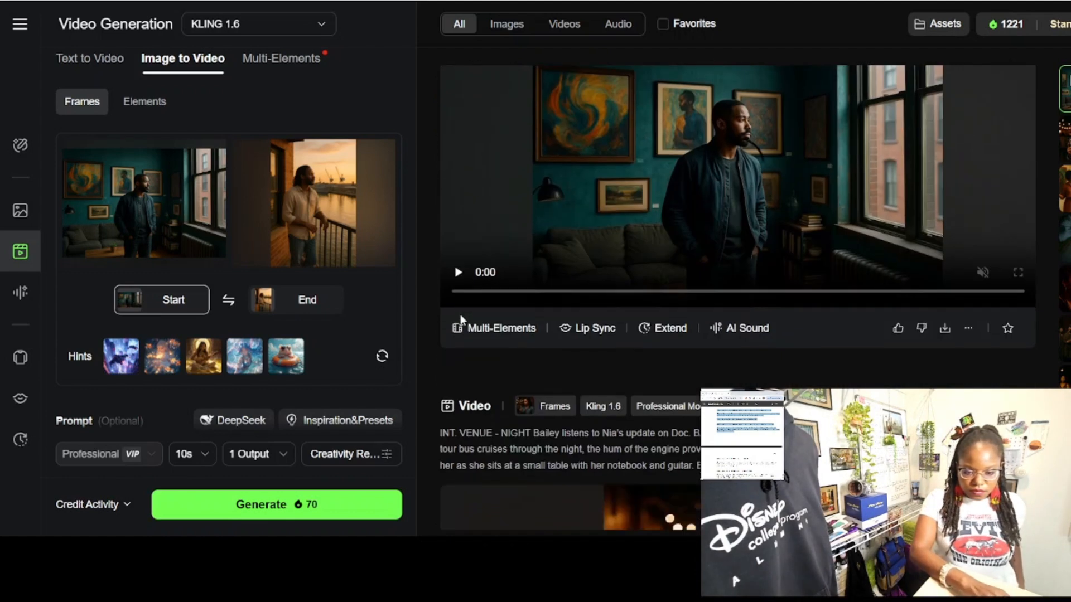
click(457, 273)
click(456, 276)
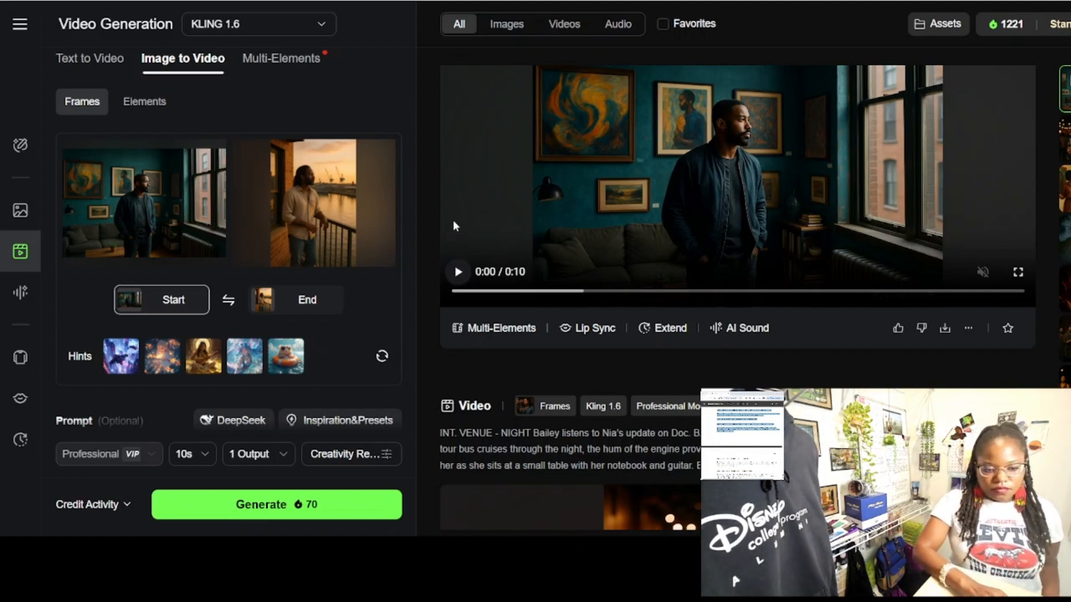
scroll(453, 220, up, 1)
scroll(453, 220, down, 1)
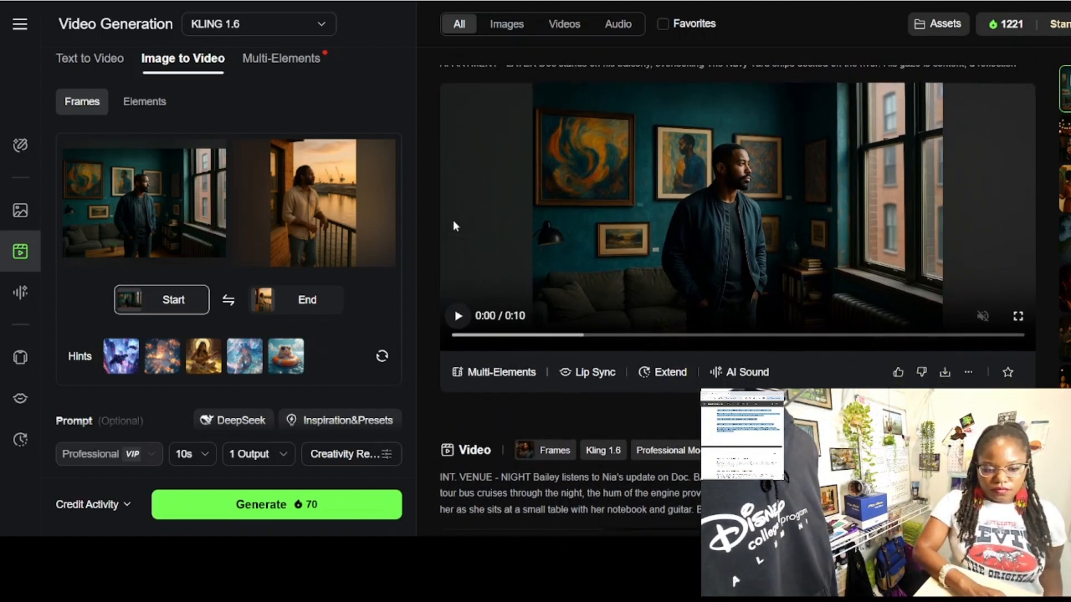
click(460, 317)
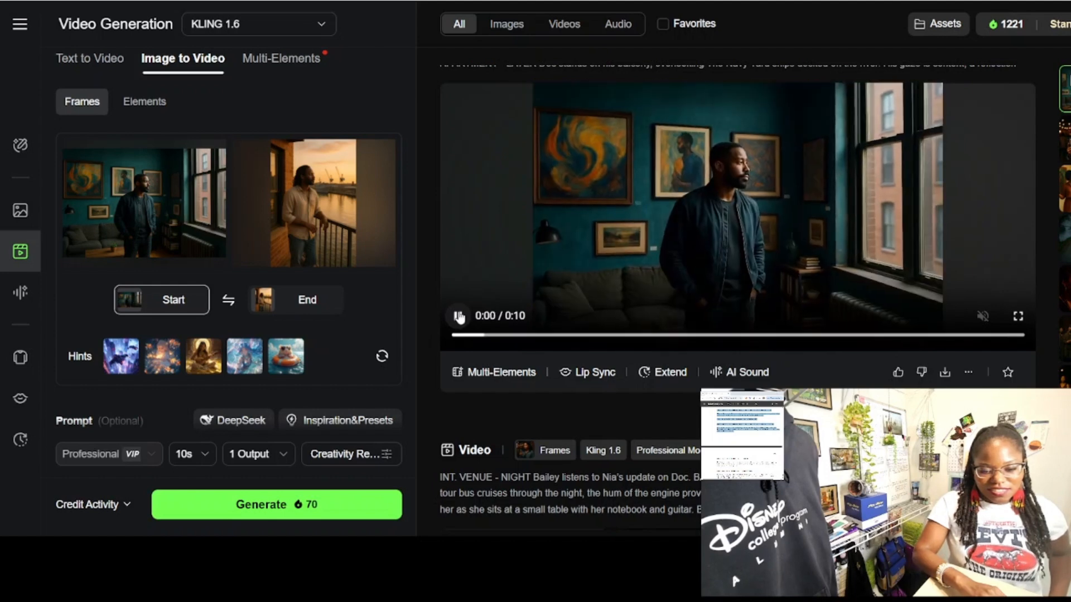
click(943, 377)
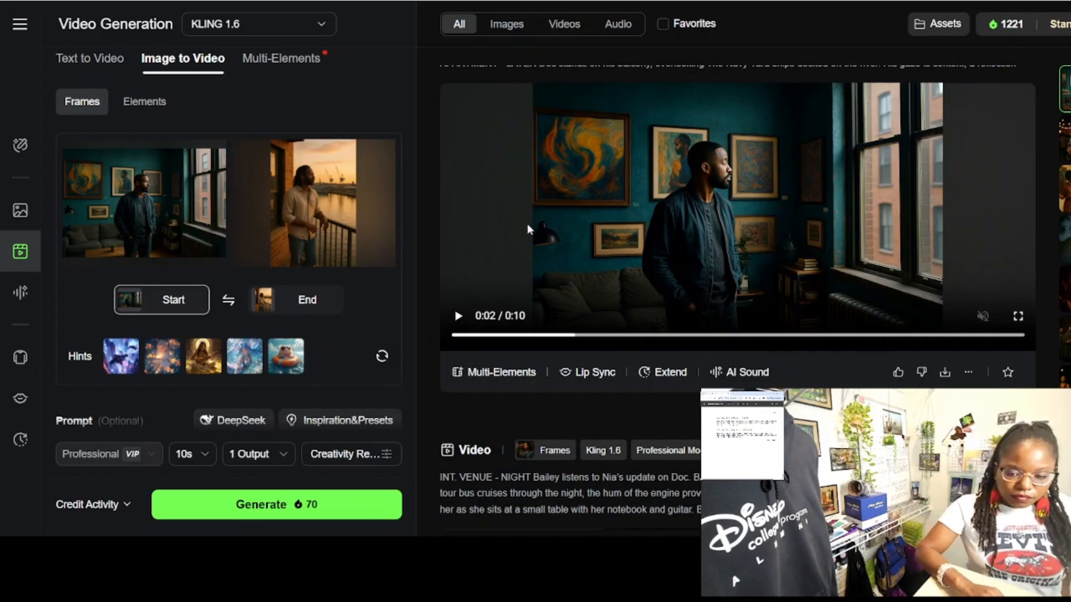
click(443, 195)
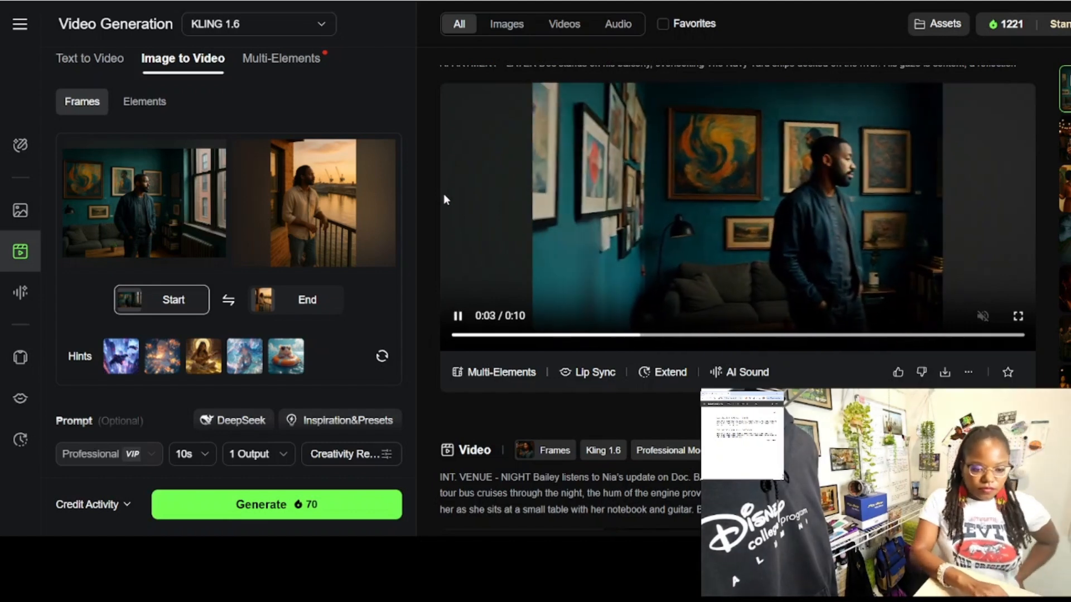
click(686, 348)
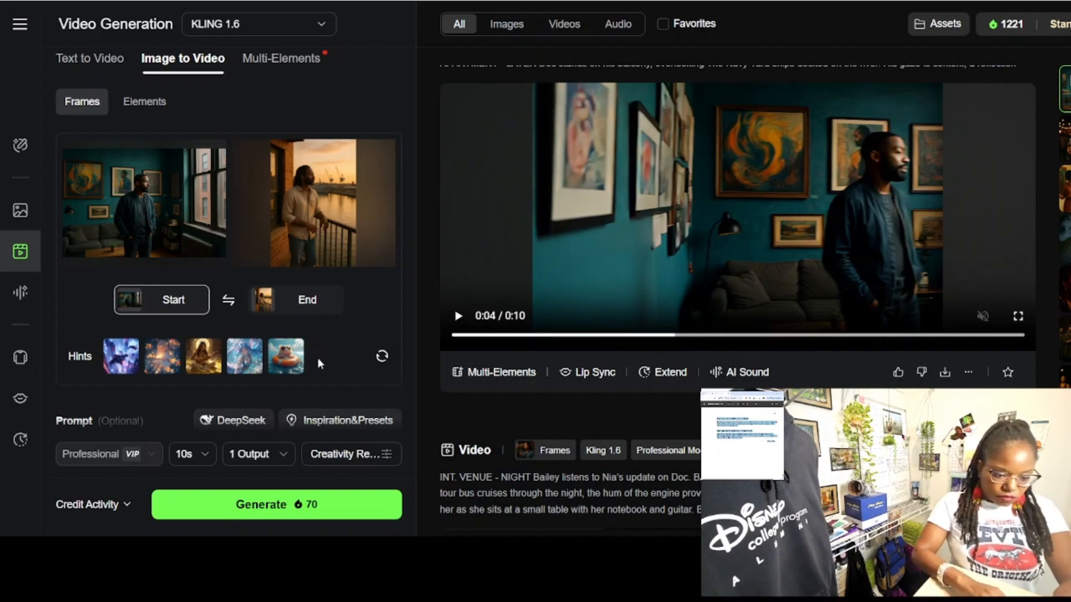
Step: Replace the prompt with the "EXT. BAILEY'S TOUR BUS - SUNSET" and "INT. BAILEY'S TOUR BUS - CONTINUOUS" scenes, without the closing "FADE OUT"
text(INT. ARTIST COMMUNITY BUILDING - DOC'S APARTMENT - DAY The vibrant walls adorned with eclectic artworks, capture the essence of Doc's settled life in Philadelphia. Jean's artwork is prominently displayed. EXT. ARTIST COMMUNITY BUILDING - DOC'S APARTMENT - LATER Doc stands on his balcony, overlooking The Navy Yard ships docked on the river. His gaze is content, a reflection of the peace he's found.)
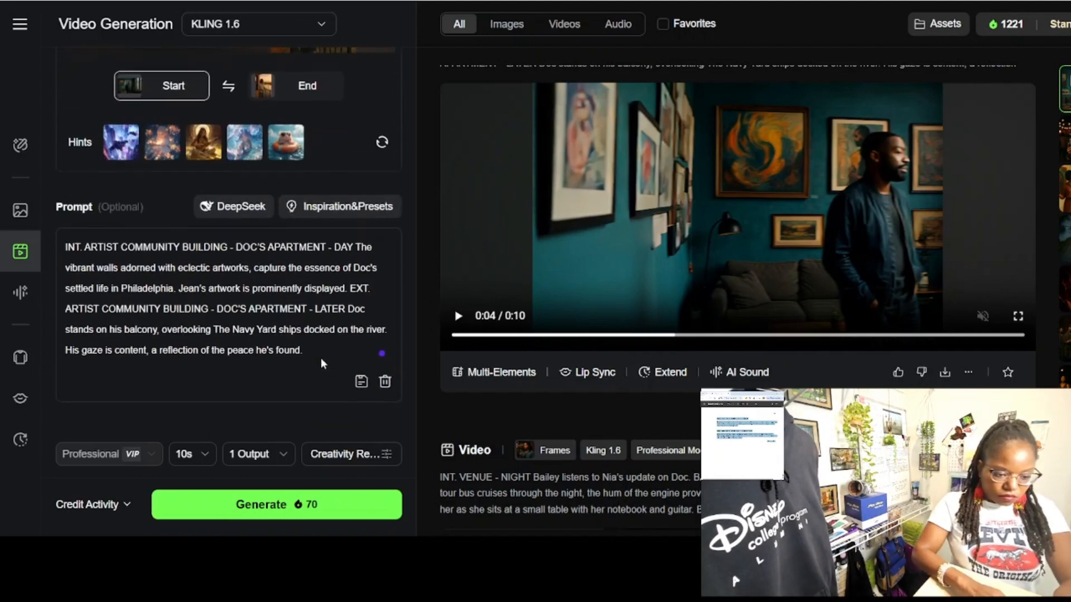
key(ctrl+a)
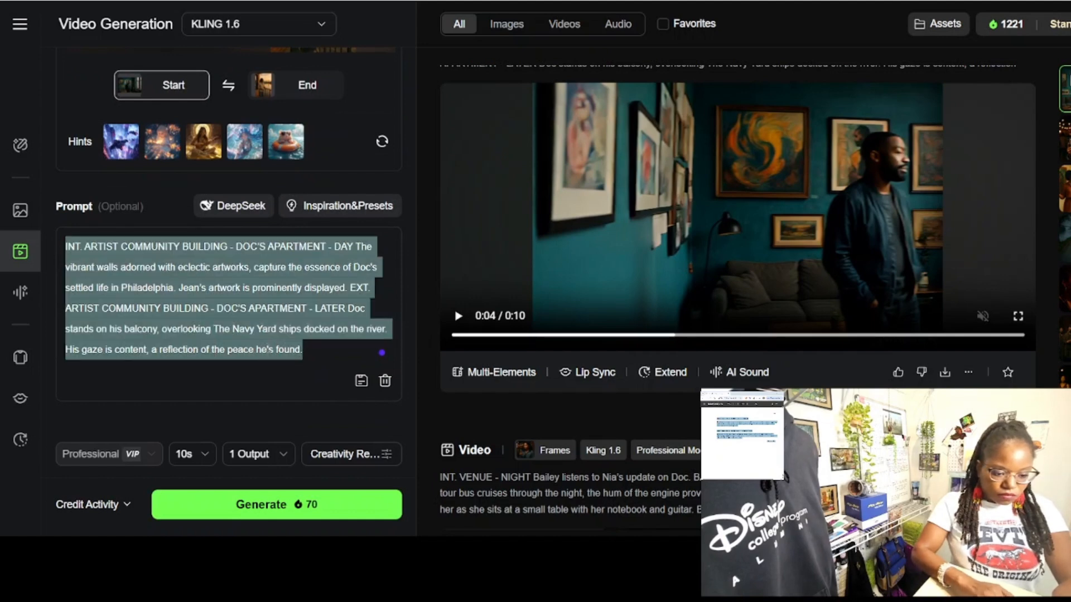
text(EXT. BAILEY'S TOUR BUS - SUNSET Bailey's tour bus navigates a winding road, the sun dipping below the horizon, painting the sky in hues of tangerine orange and rose pink. INT. BAILEY'S TOUR BUS - CONTINUOUS Bailey sits by the window, her eyes reflecting the everchanging landscapes outside. The road becomes her canvas as it shifts into animation. FADE OUT)
scroll(254, 283, up, 2)
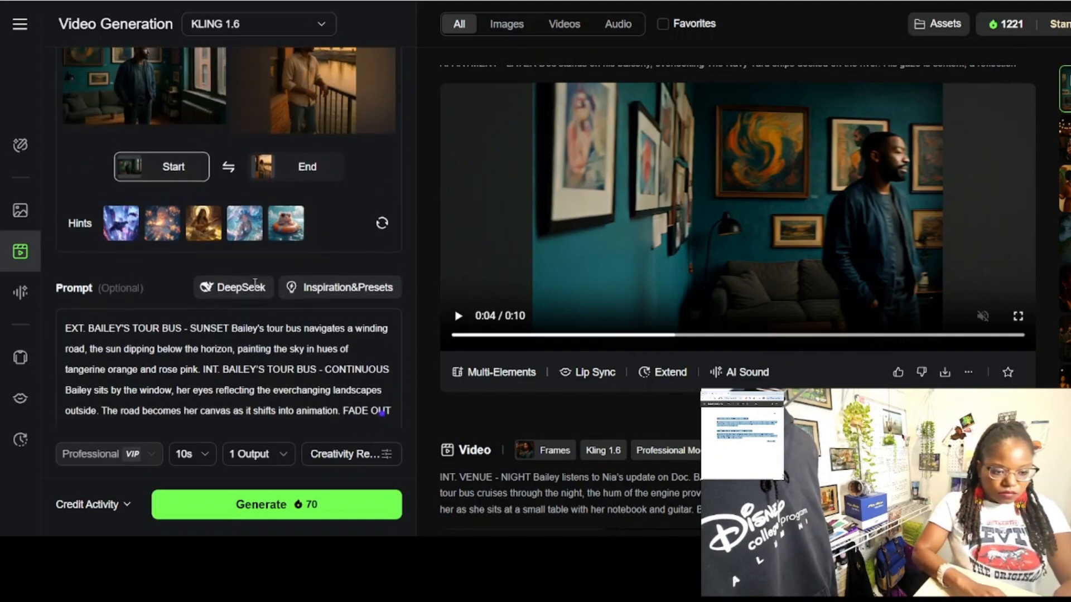
scroll(255, 282, up, 2)
mouse_move(152, 158)
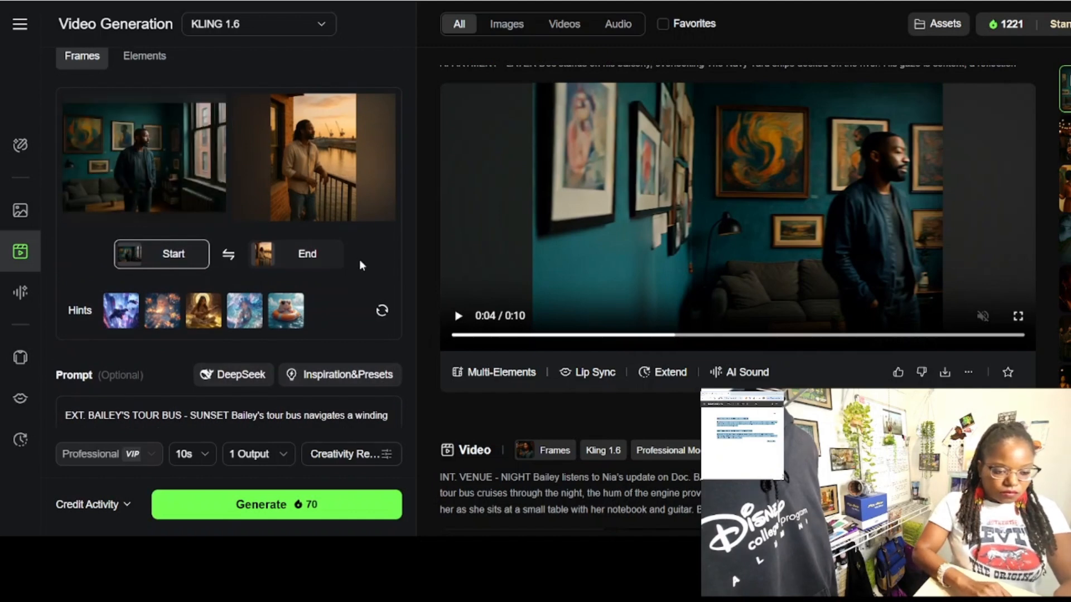
scroll(360, 259, down, 3)
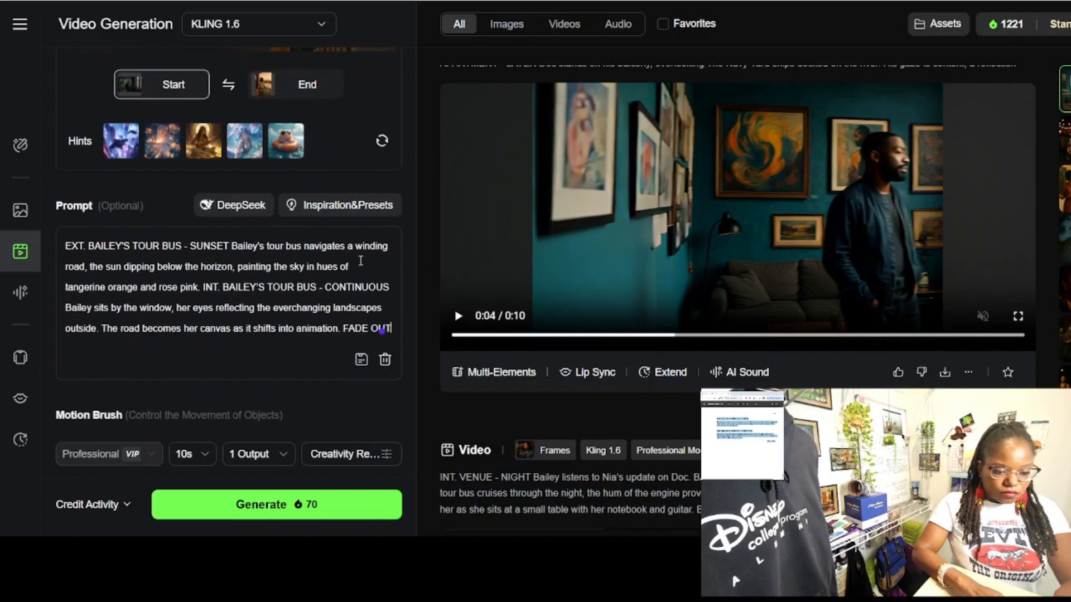
drag(344, 330, 391, 330)
key(BackSpace)
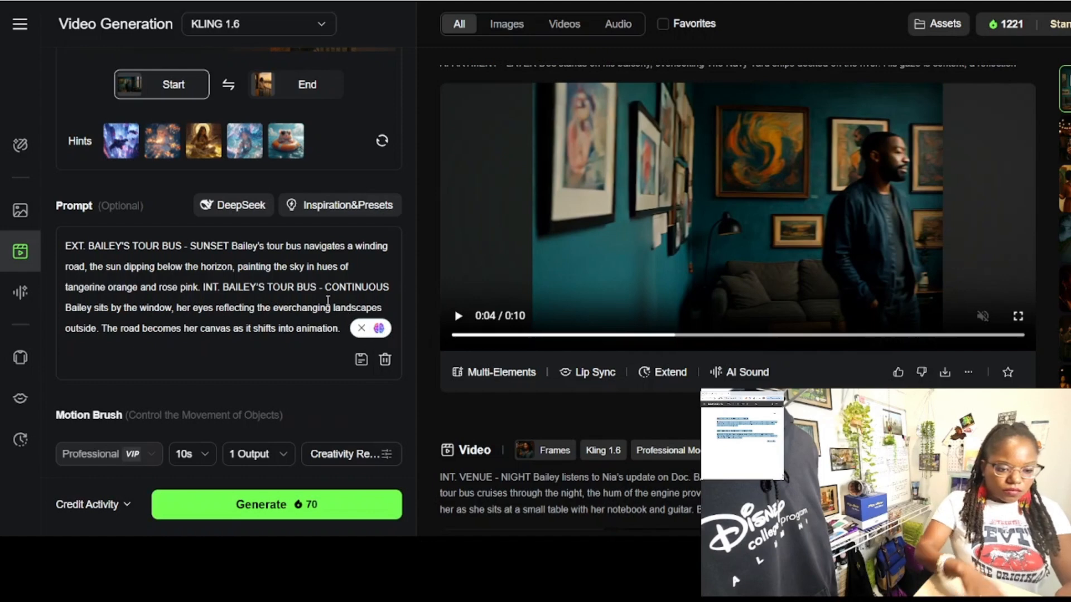
Step: Delete the "INT. BAILEY'S TOUR BUS - CONTINUOUS" scene from the prompt, keeping only the exterior sunset scene
scroll(227, 246, up, 3)
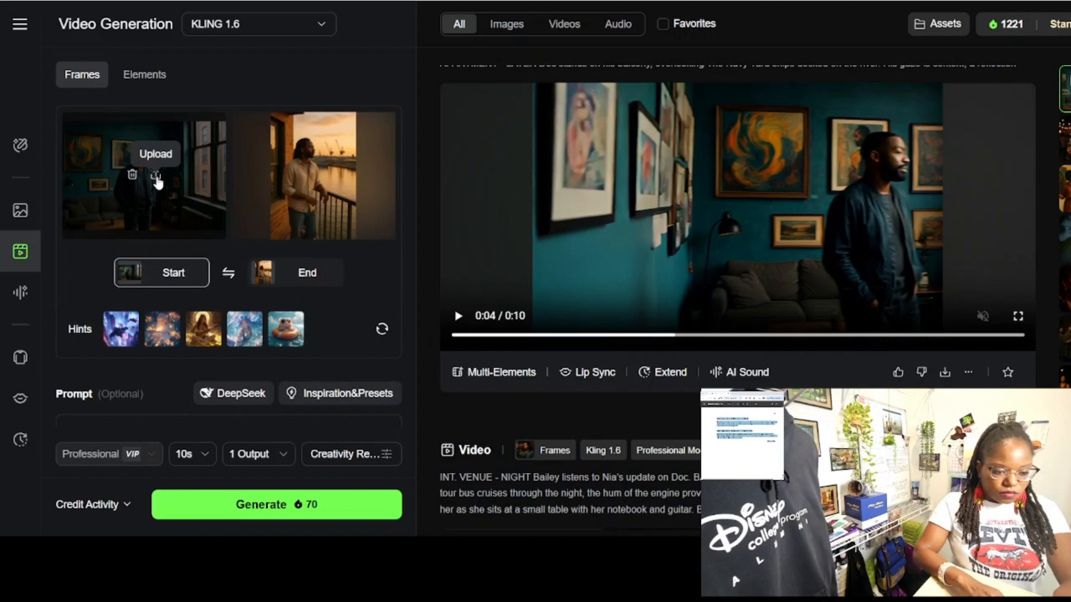
scroll(249, 202, down, 4)
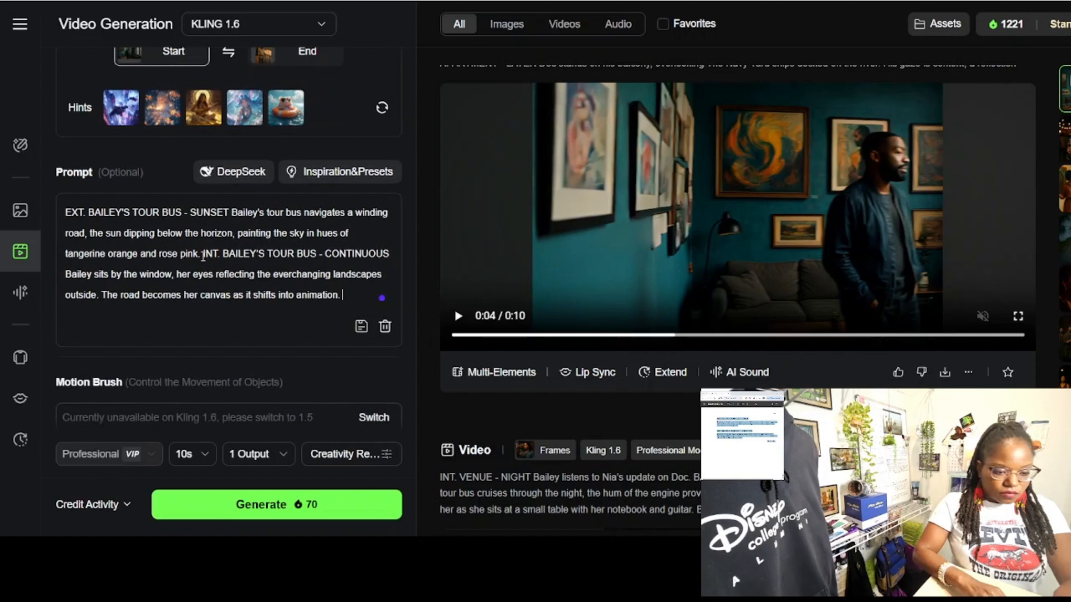
drag(203, 255, 350, 300)
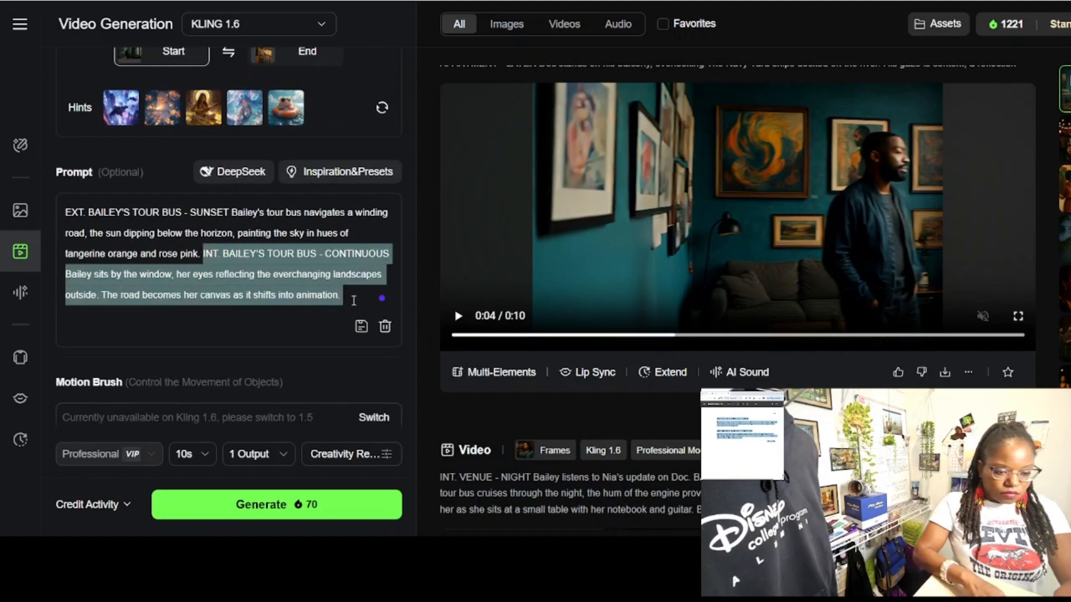
key(BackSpace)
scroll(303, 269, up, 3)
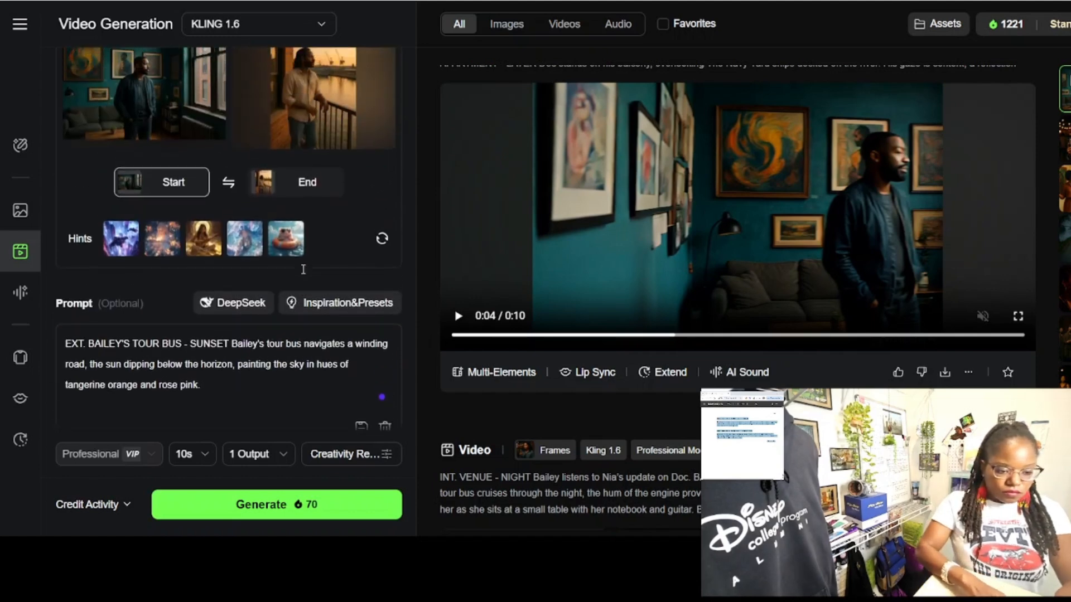
Step: Generate a video with the KLING 2.0 Master model, using the image of the tour bus at sunset as the start frame
scroll(302, 269, up, 2)
click(315, 25)
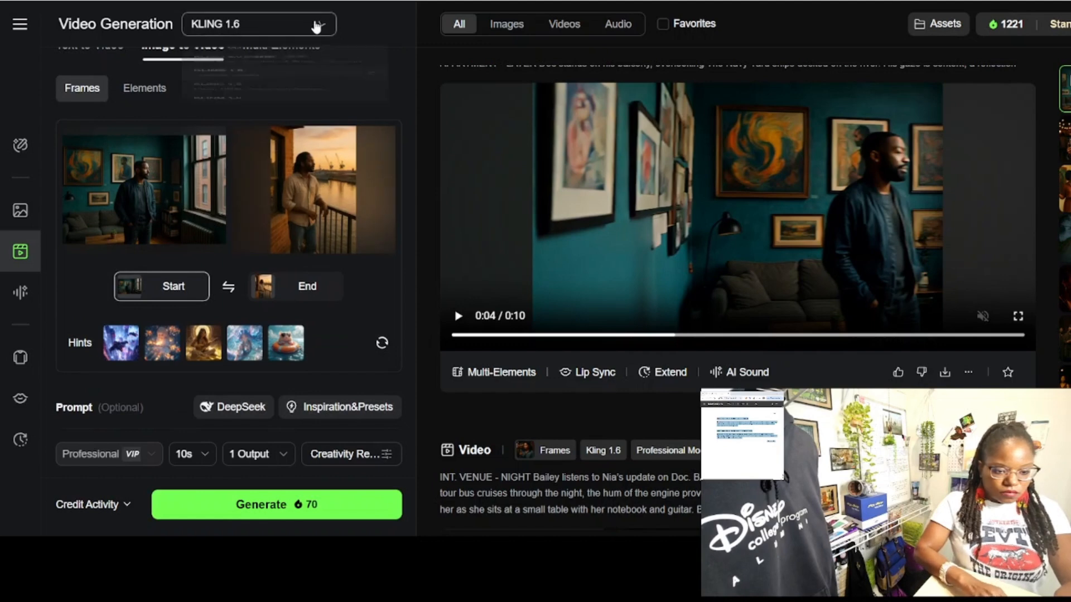
click(259, 95)
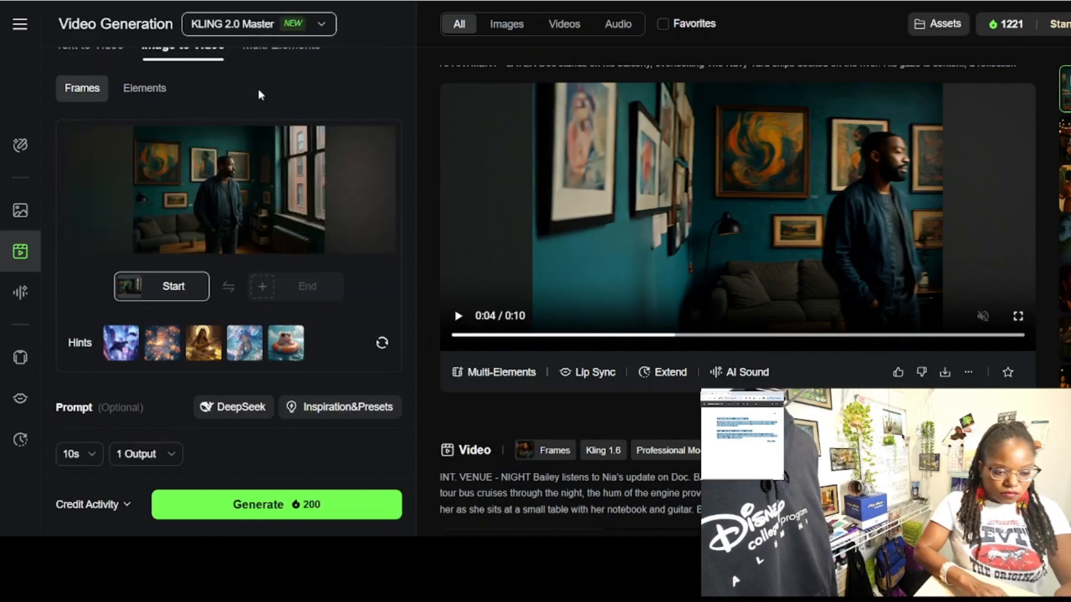
mouse_move(239, 195)
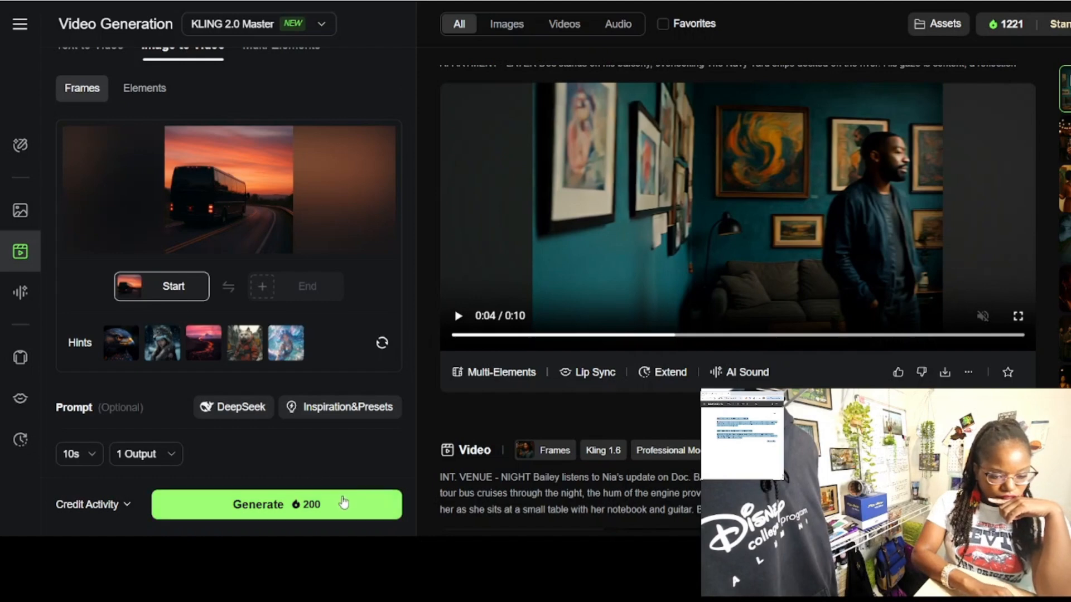
click(343, 504)
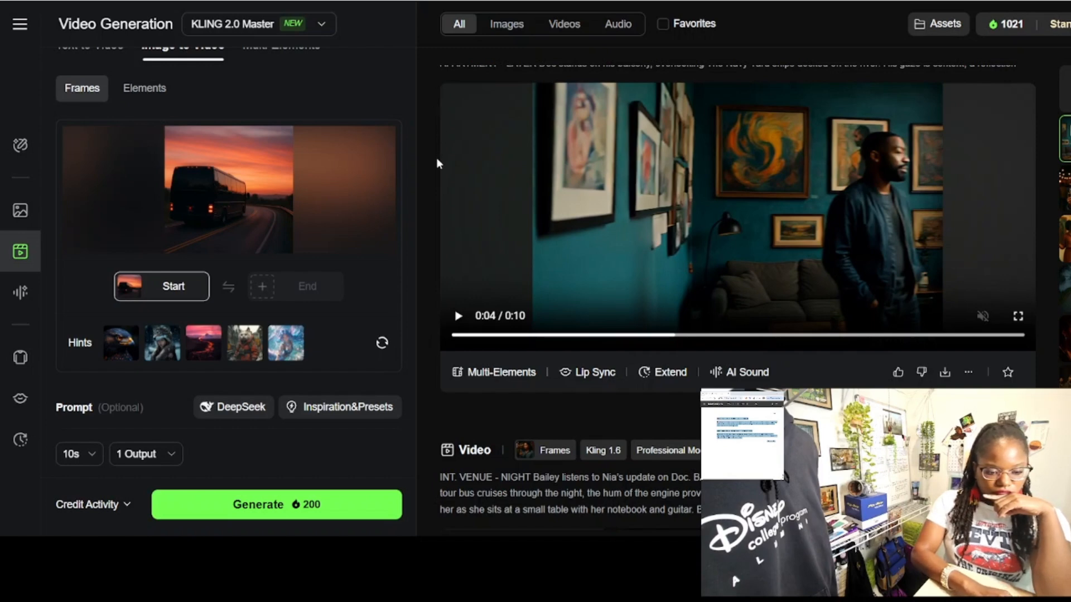
Step: Play more of the Doc's apartment clip, then preview and download the new sunset tour bus video
click(509, 169)
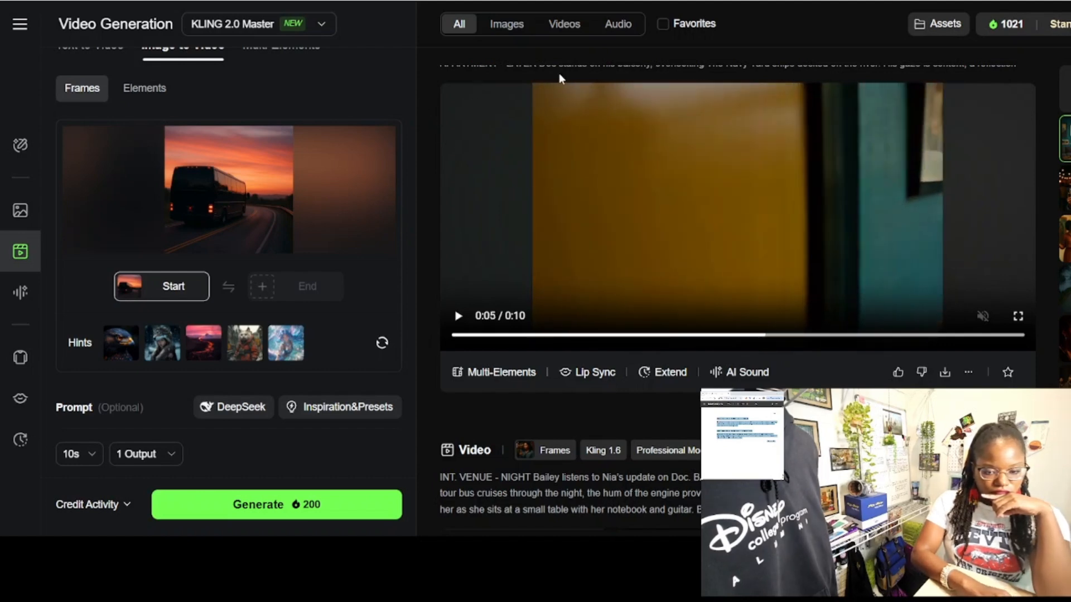
scroll(559, 72, up, 8)
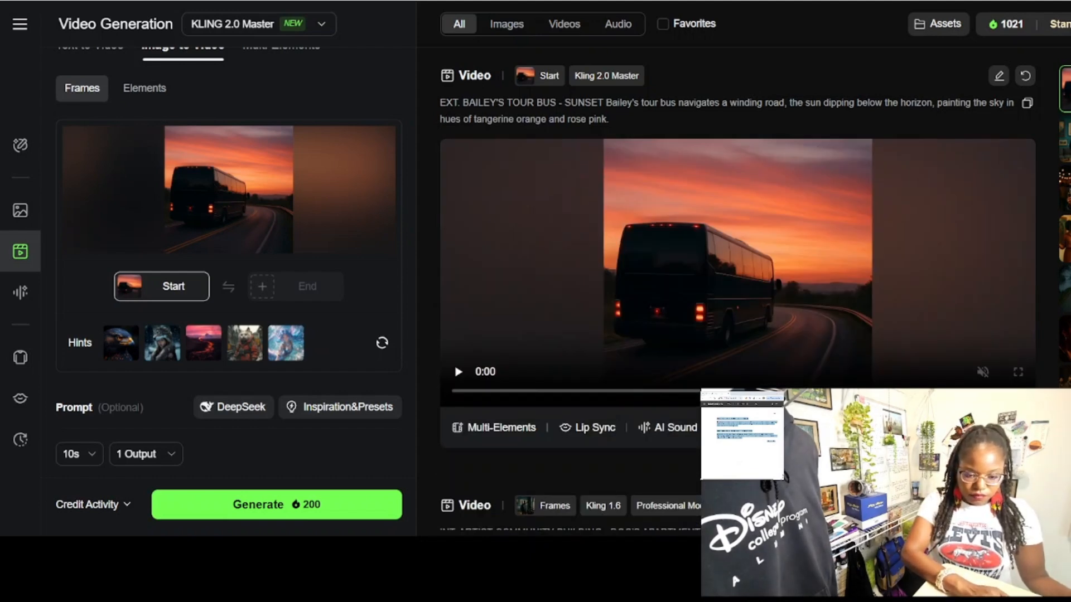
click(694, 293)
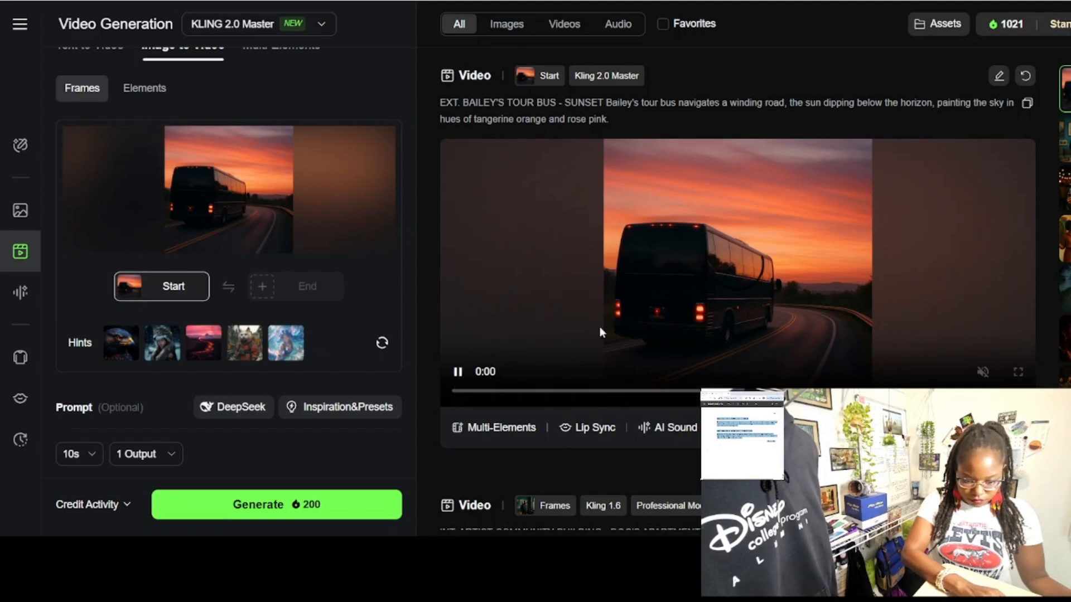
click(457, 372)
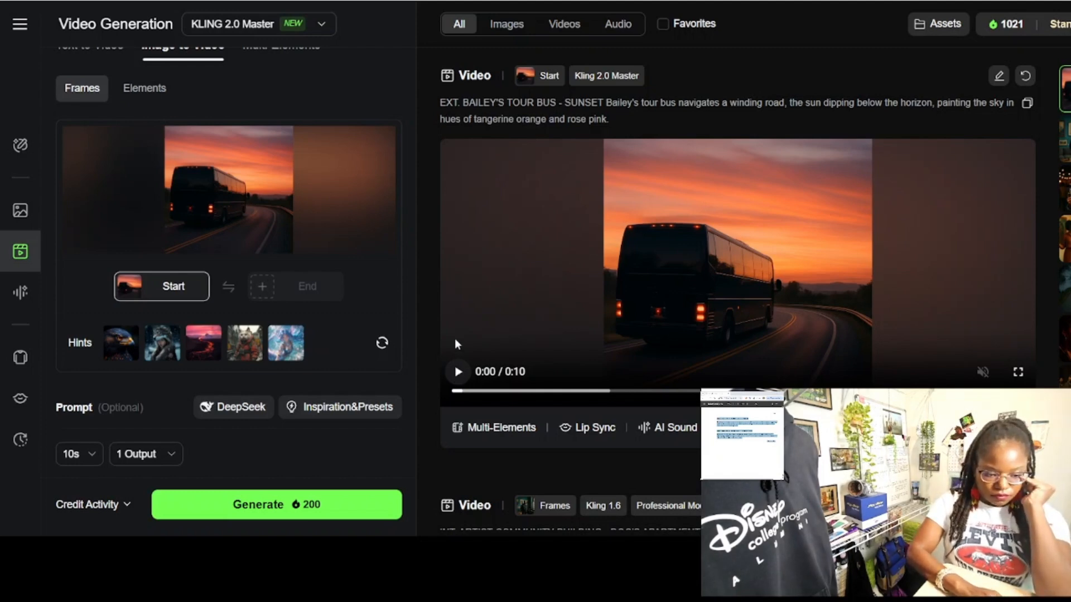
click(456, 374)
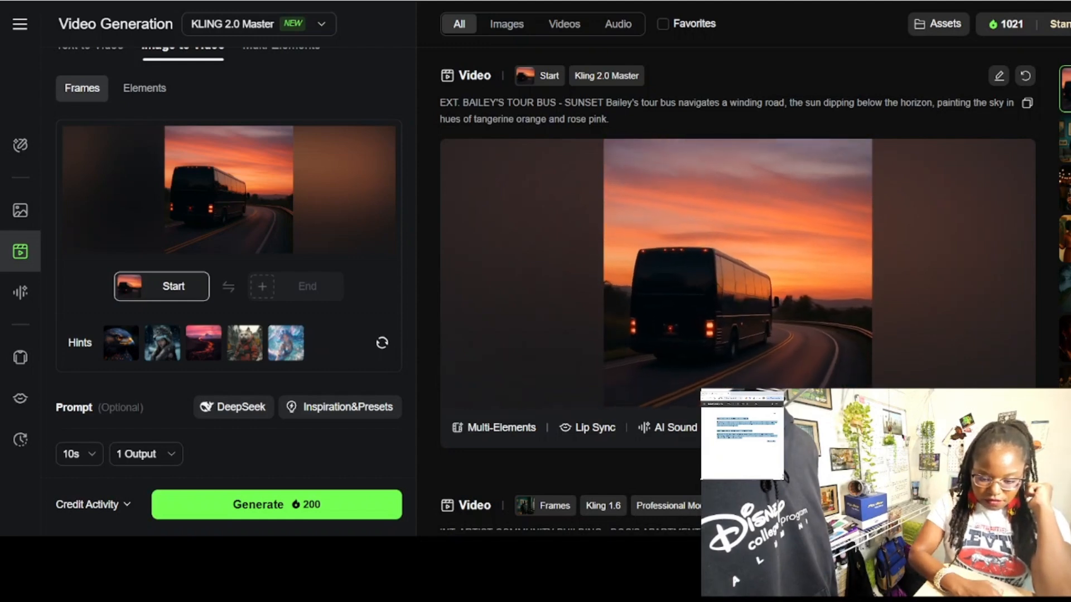
click(735, 322)
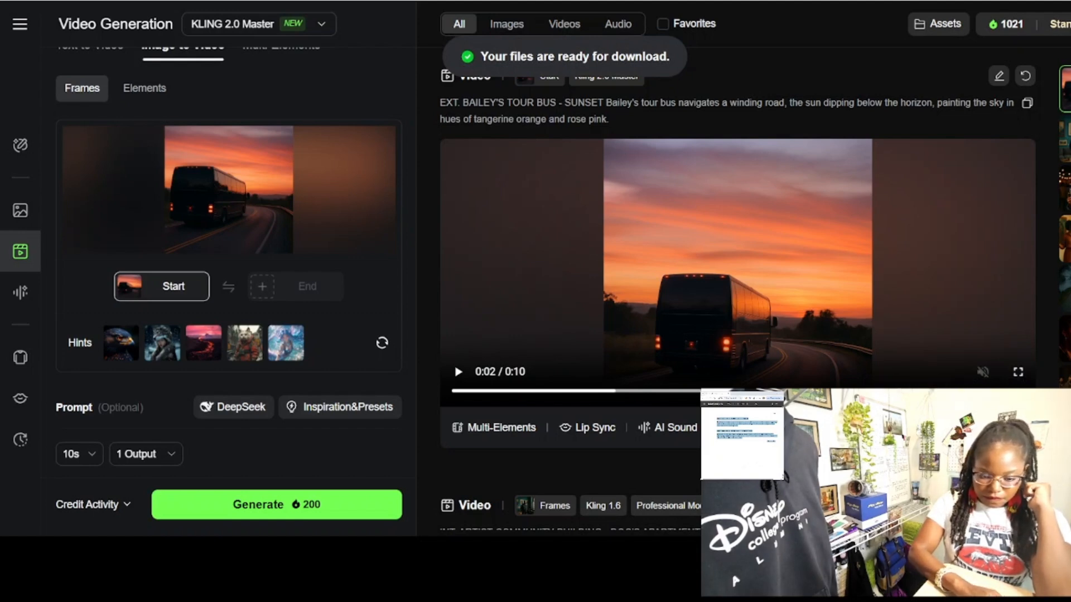
Step: Switch the video model to KLING 1.6
mouse_move(369, 238)
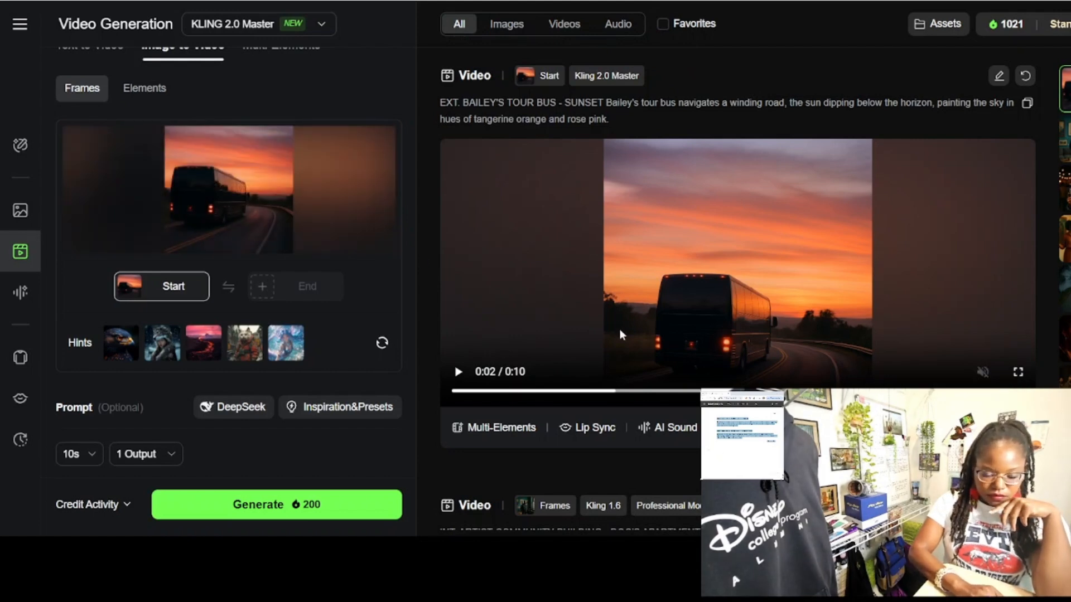
click(317, 27)
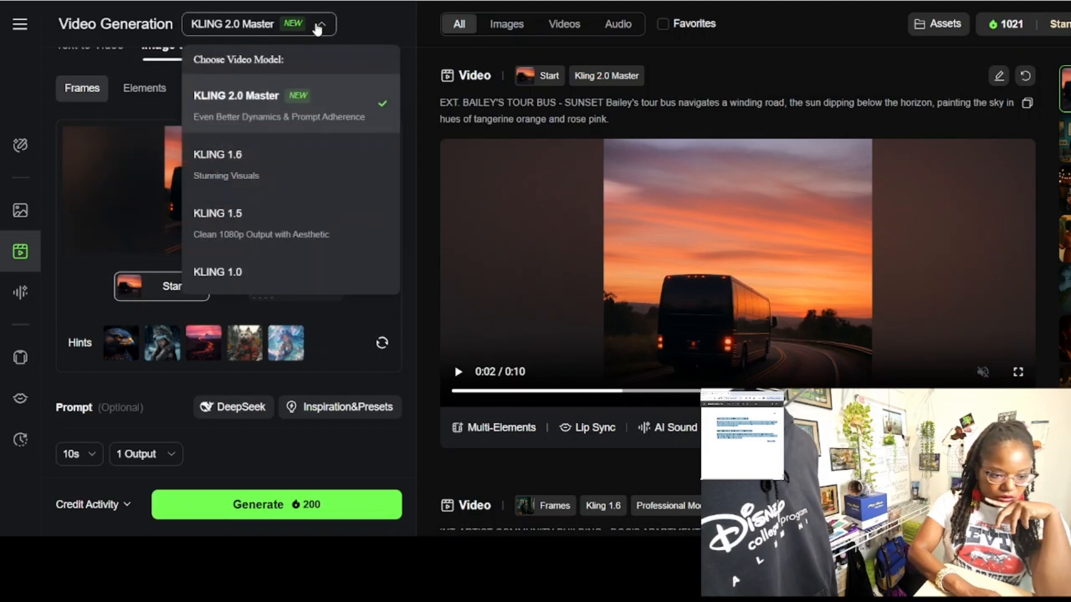
click(270, 152)
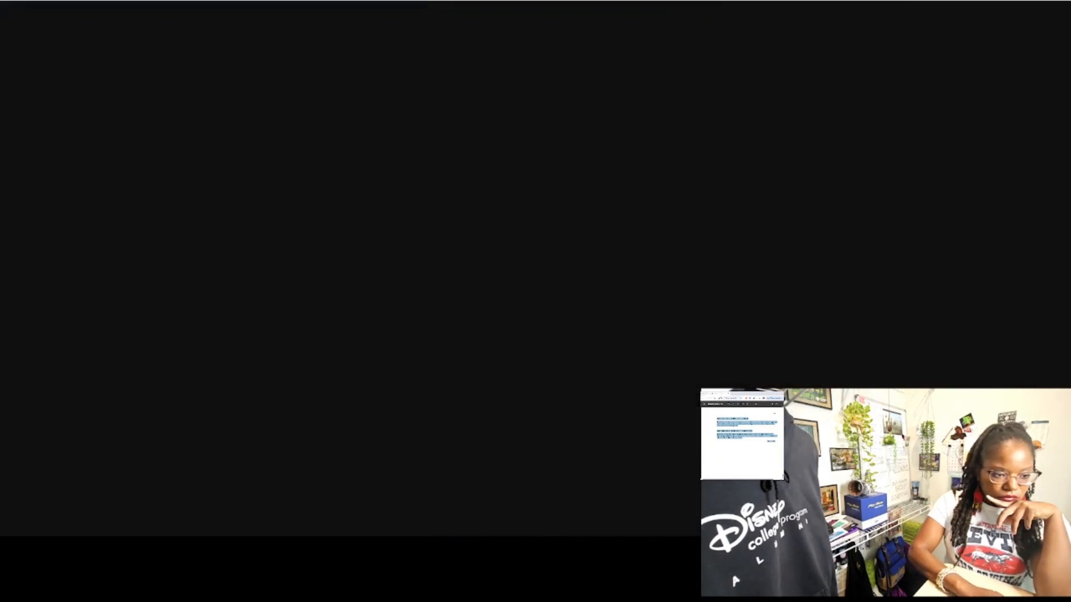
Step: In ChatGPT, download the image of the woman writing in a notebook beside the window at night
scroll(480, 240, up, 20)
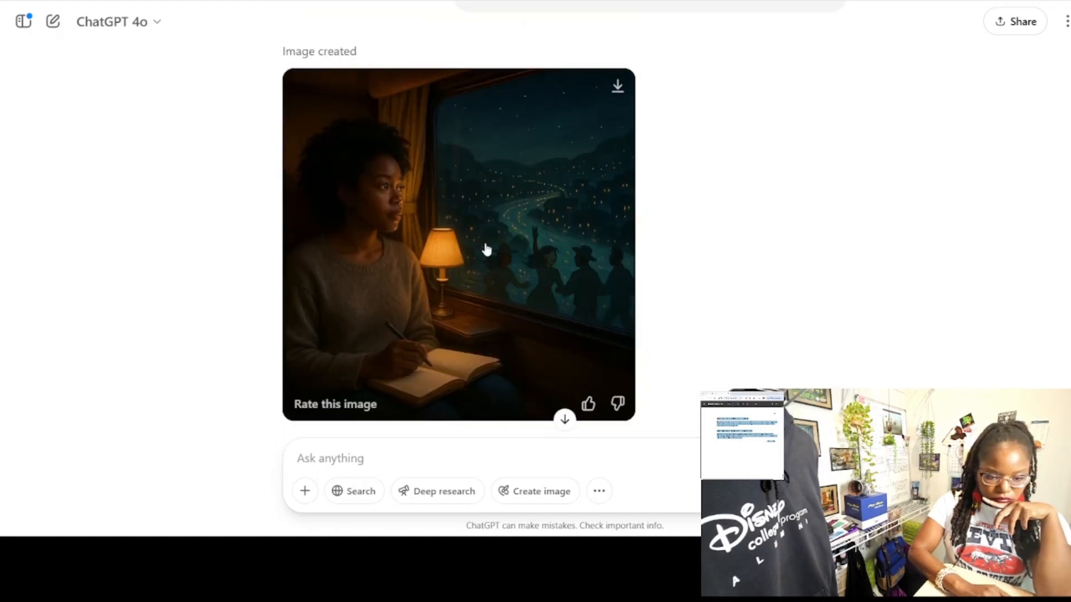
click(617, 84)
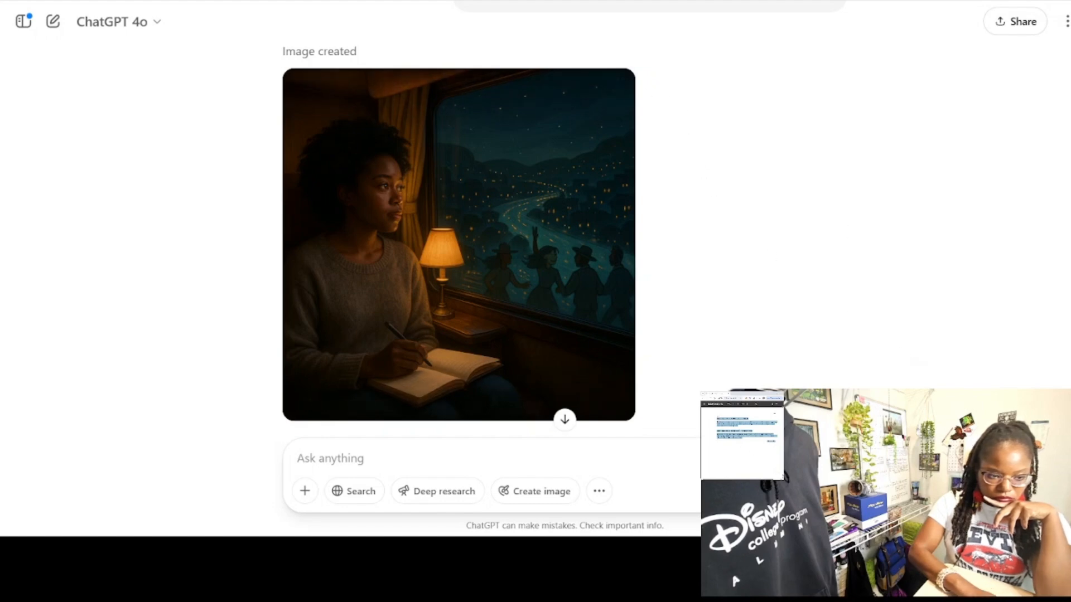
key(ctrl+Tab)
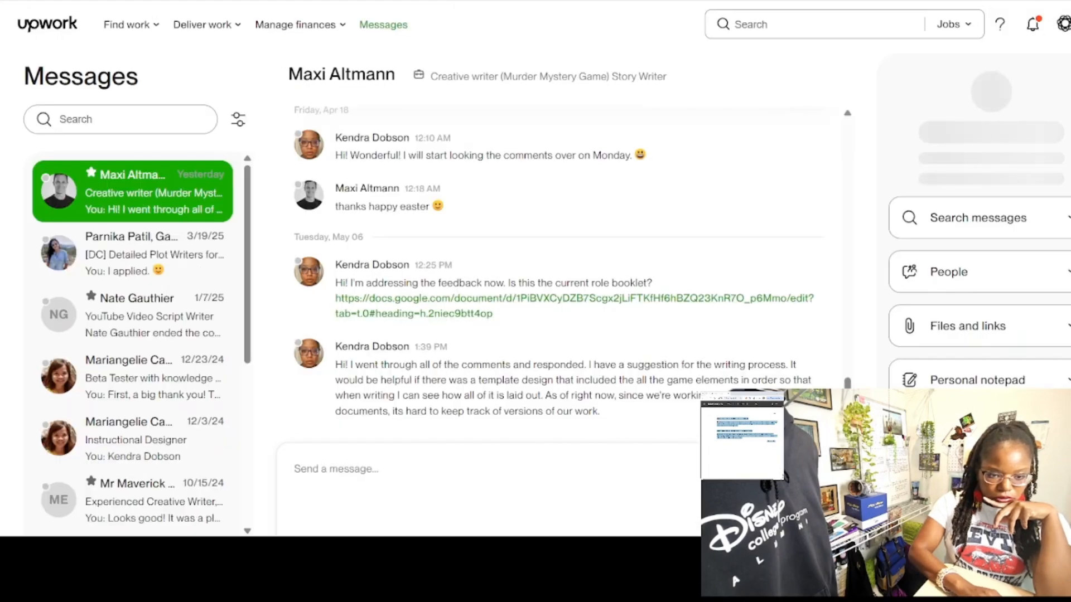
click(431, 1)
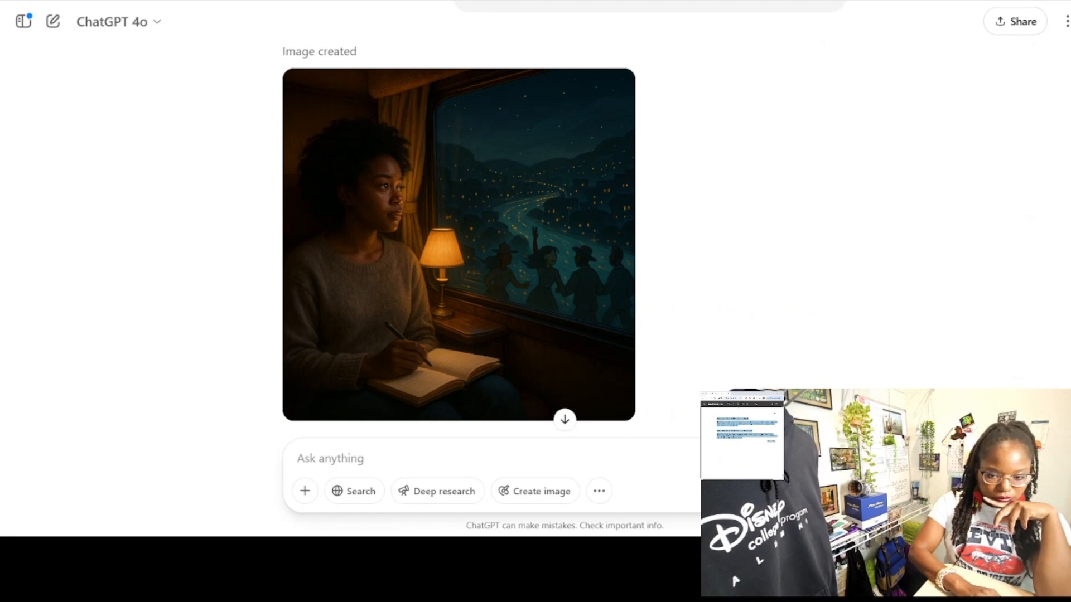
Step: Switch to Kling and replace the end frame with the image of the woman writing beside the window at night
click(479, 1)
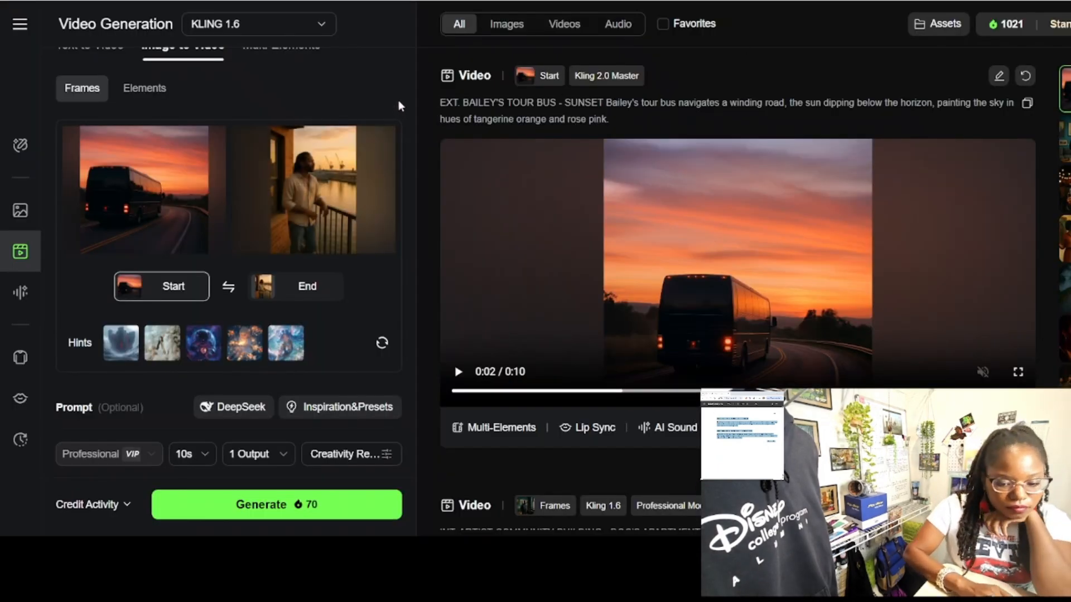
mouse_move(322, 200)
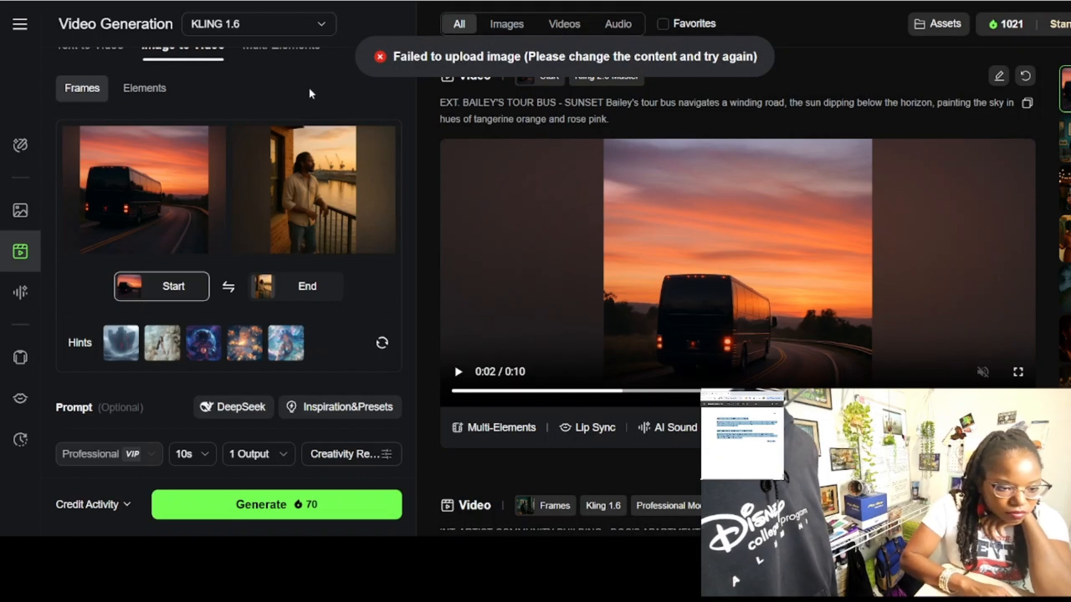
click(214, 1)
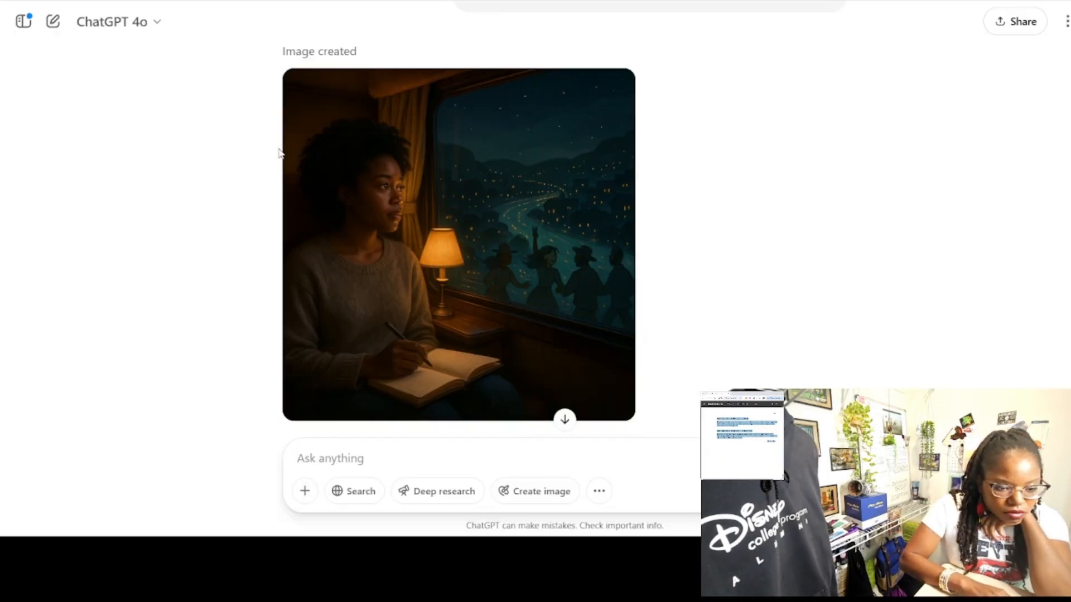
scroll(669, 240, down, 1)
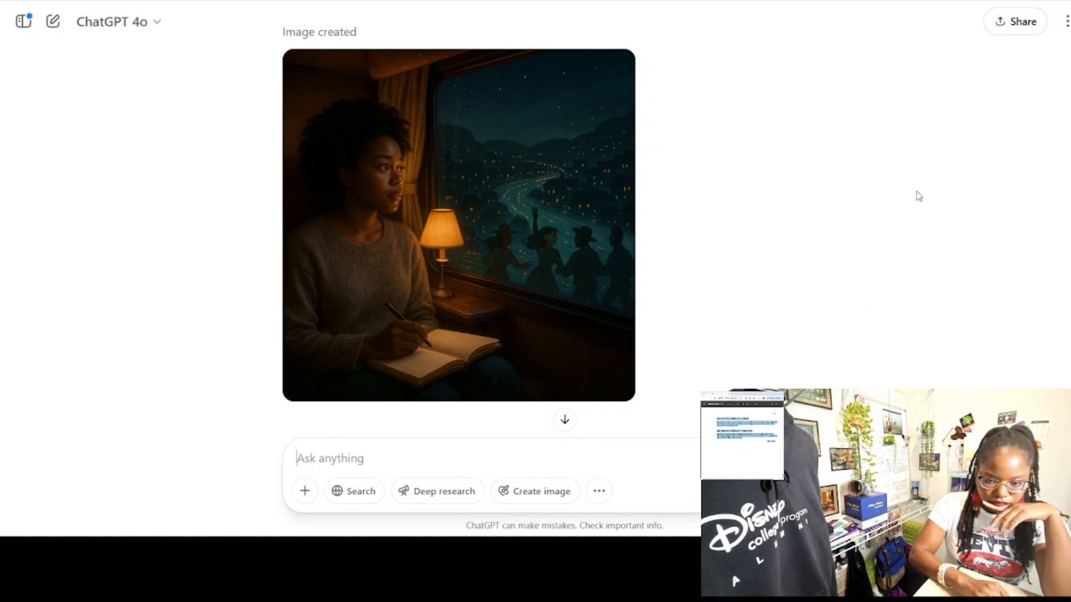
key(ctrl+Tab)
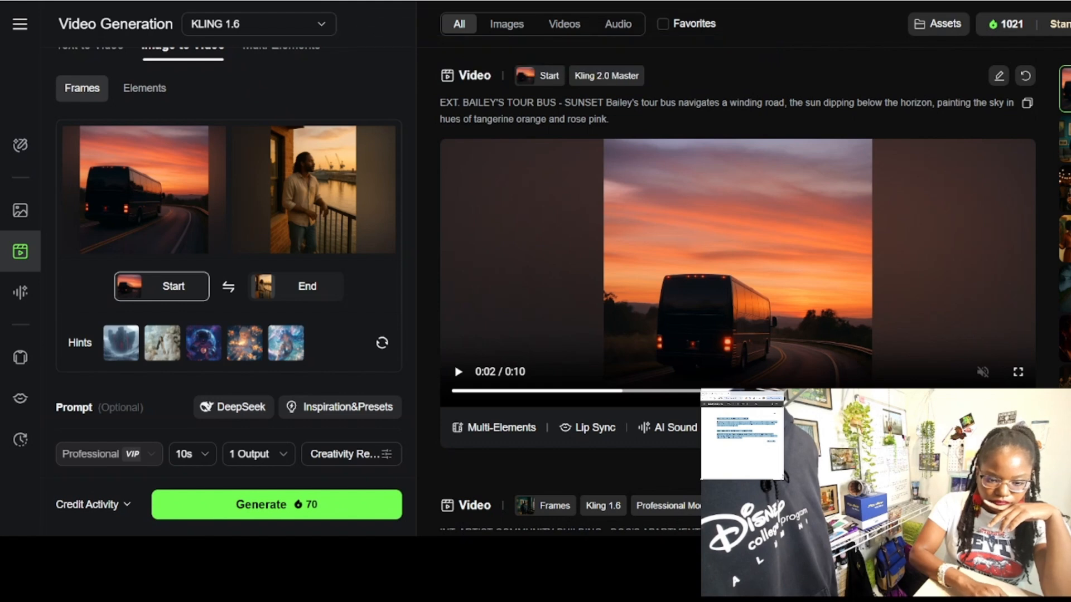
mouse_move(310, 197)
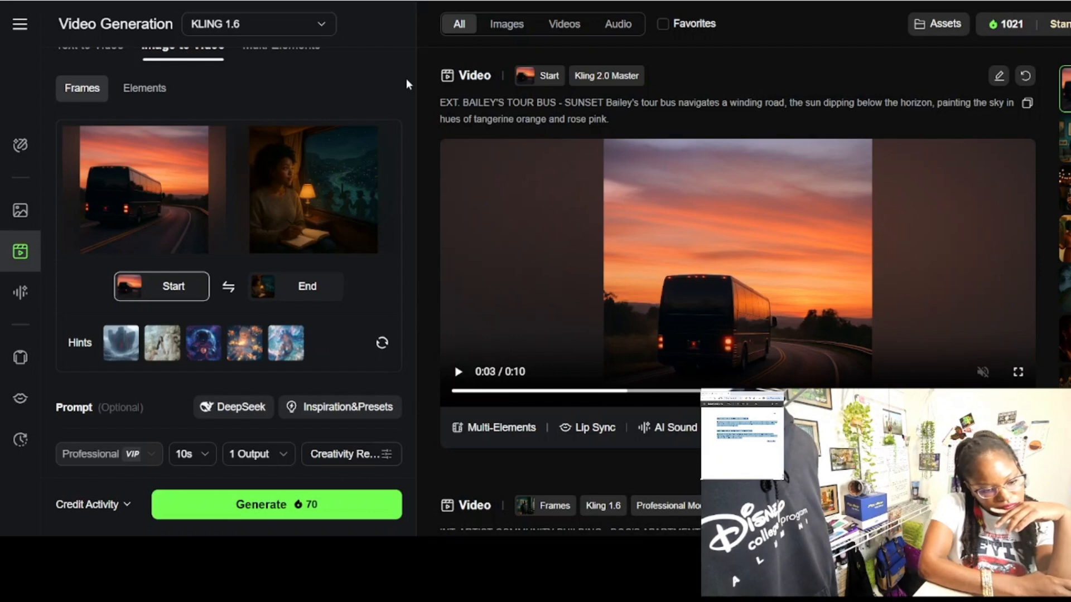
Step: Append the INT. BAILEY'S TOUR BUS - CONTINUOUS scene, through "as it shifts into animation", to the prompt and generate the video
scroll(382, 213, down, 2)
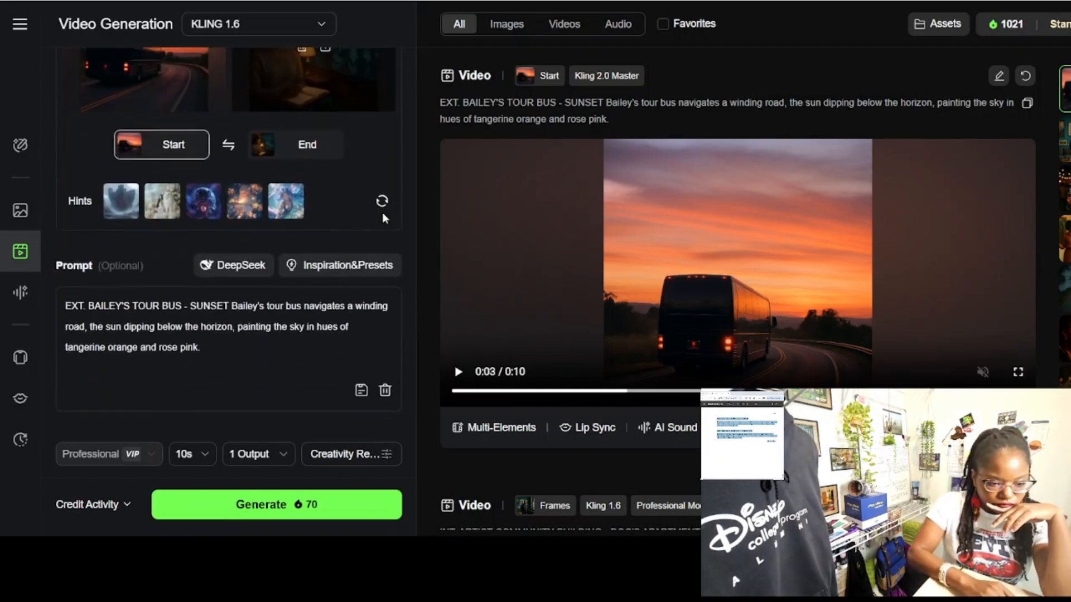
scroll(382, 212, down, 1)
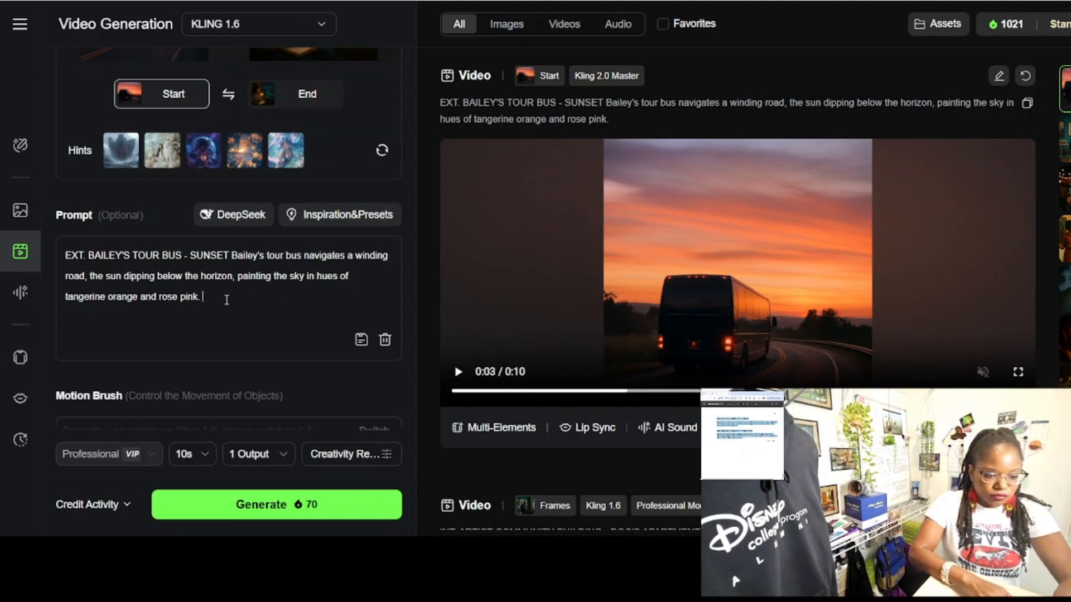
key(ctrl+a)
text(EXT. BAILEY'S TOUR BUS - SUNSET Bailey's tour bus navigates a winding road, the sun dipping below the horizon, painting the sky in hues of tangerine orange and rose pink. INT. BAILEY'S TOUR BUS - CONTINUOUS Bailey sits by the window, her eyes reflecting the everchanging landscapes outside. The road becomes her canvas as it shifts into animation.)
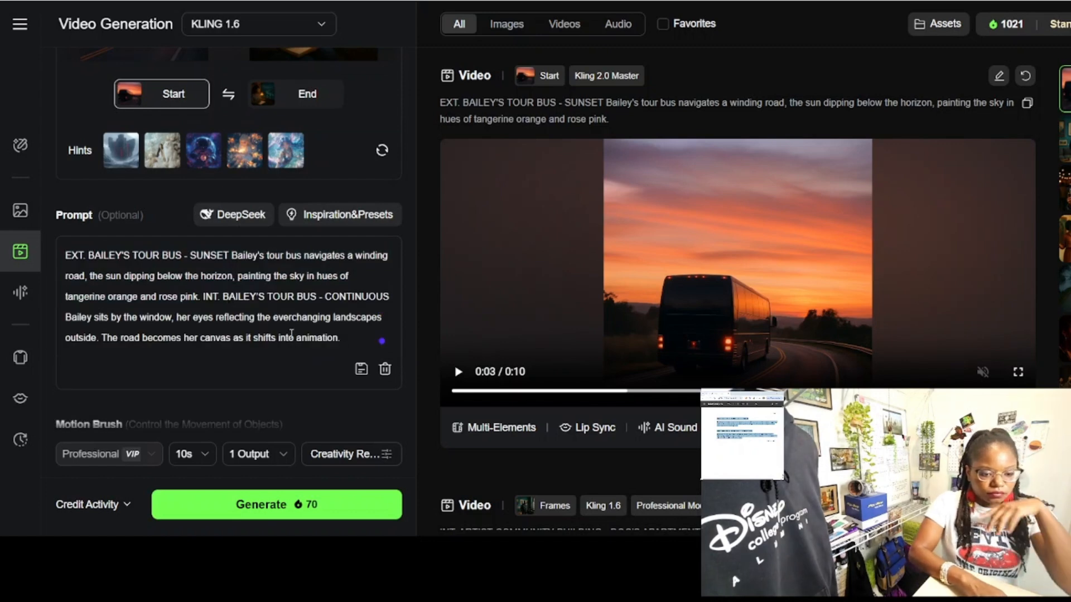
click(347, 511)
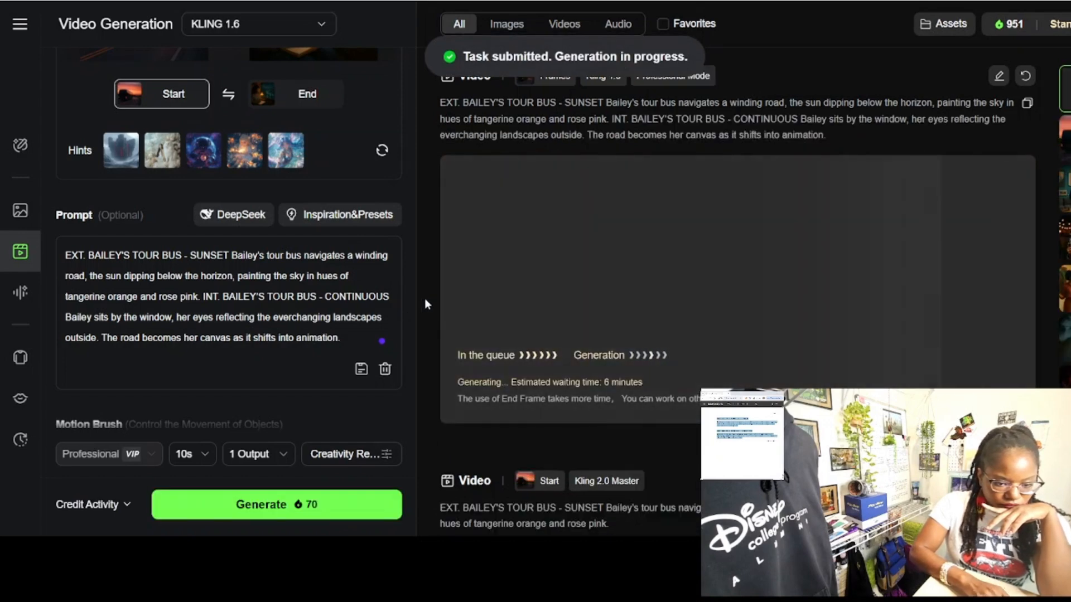
Step: Preview and download the new video that starts from the tour bus at sunset
scroll(382, 282, up, 4)
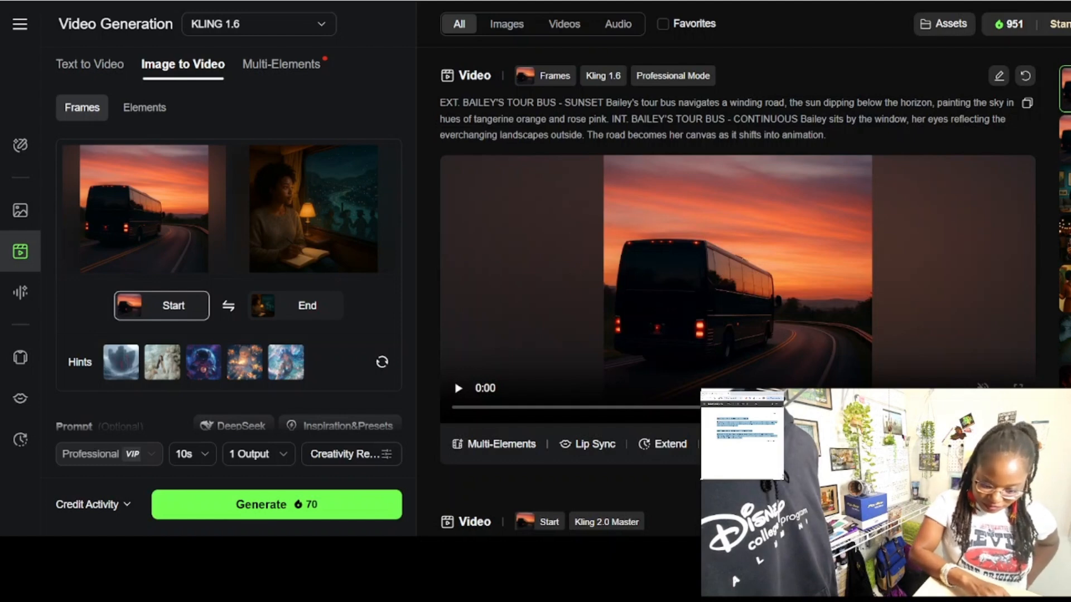
click(544, 325)
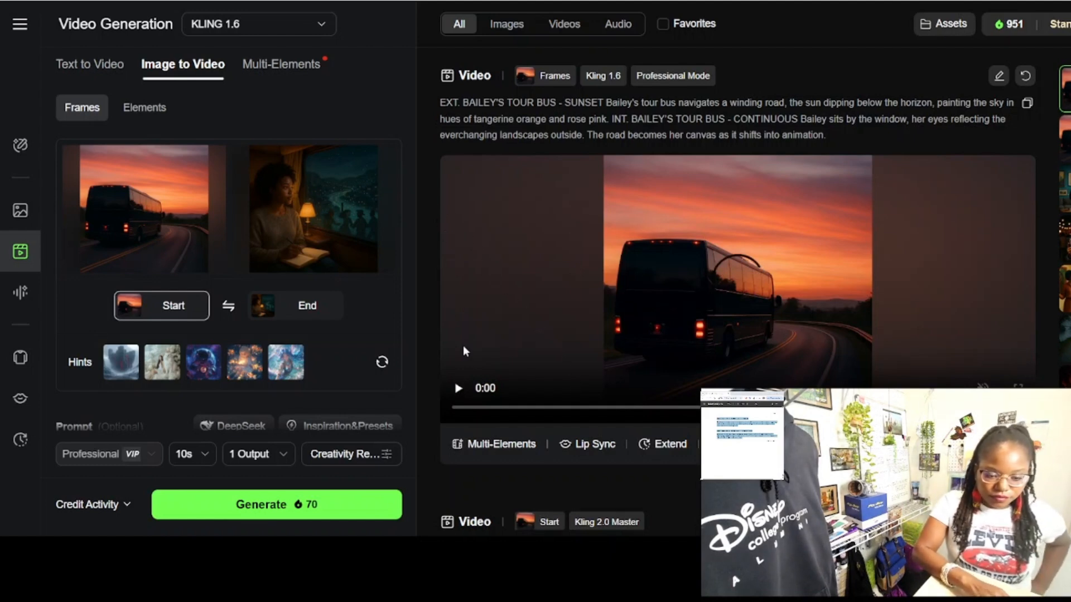
click(456, 389)
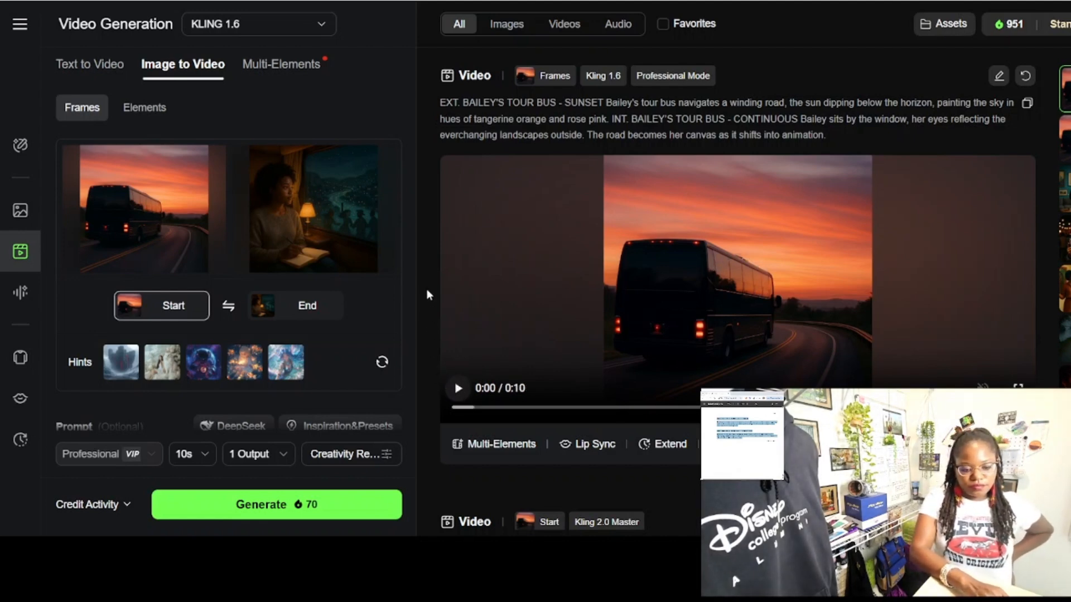
click(458, 389)
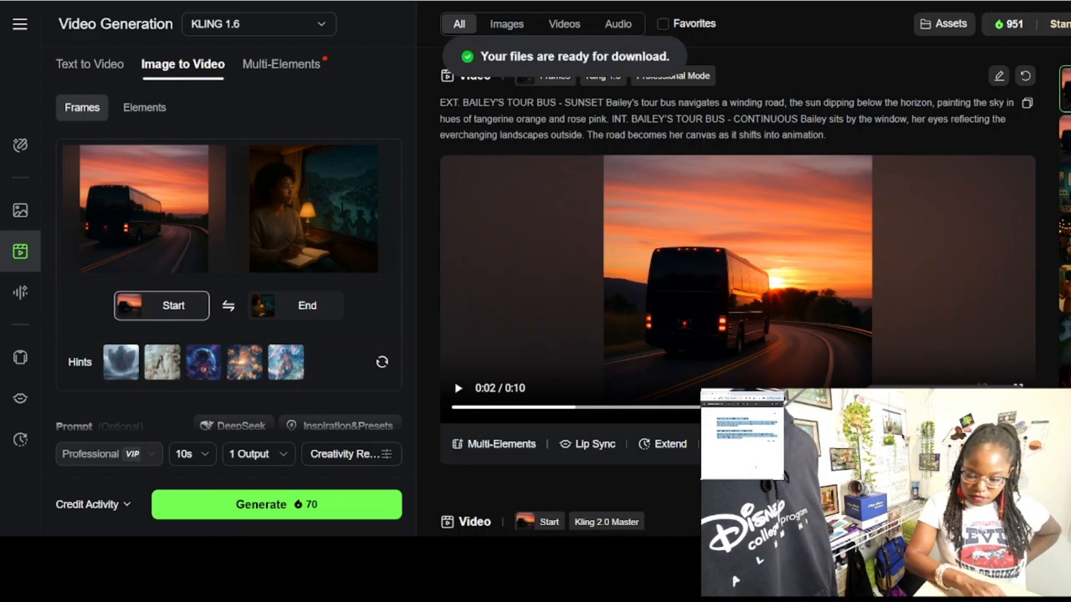
click(614, 327)
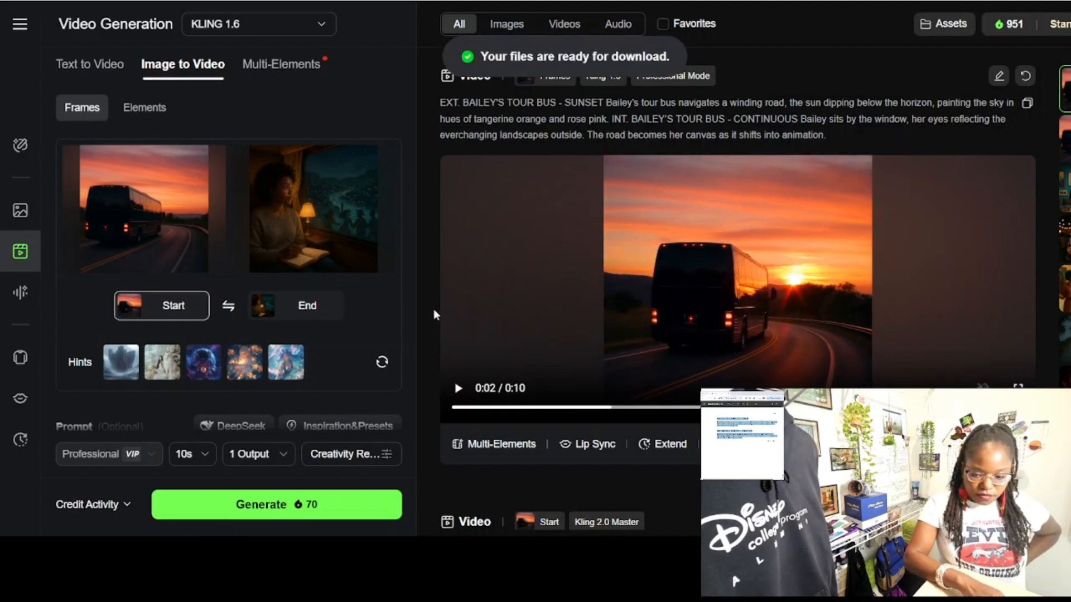
Step: Swap the start and end frames, then remove the EXT. sunset scene from the prompt and add FADE OUT at its end
click(229, 308)
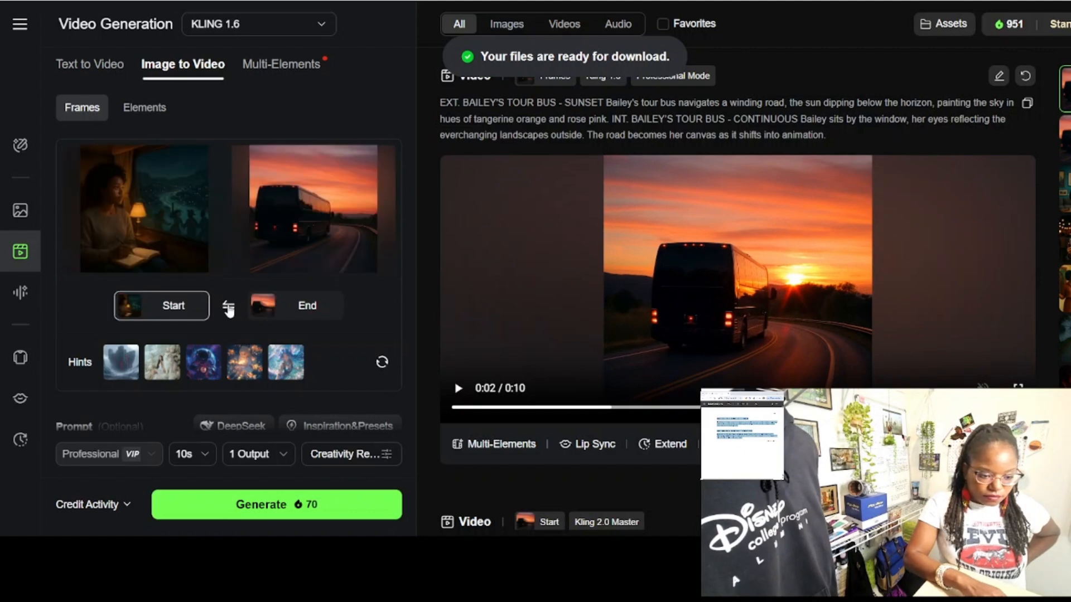
scroll(335, 352, down, 3)
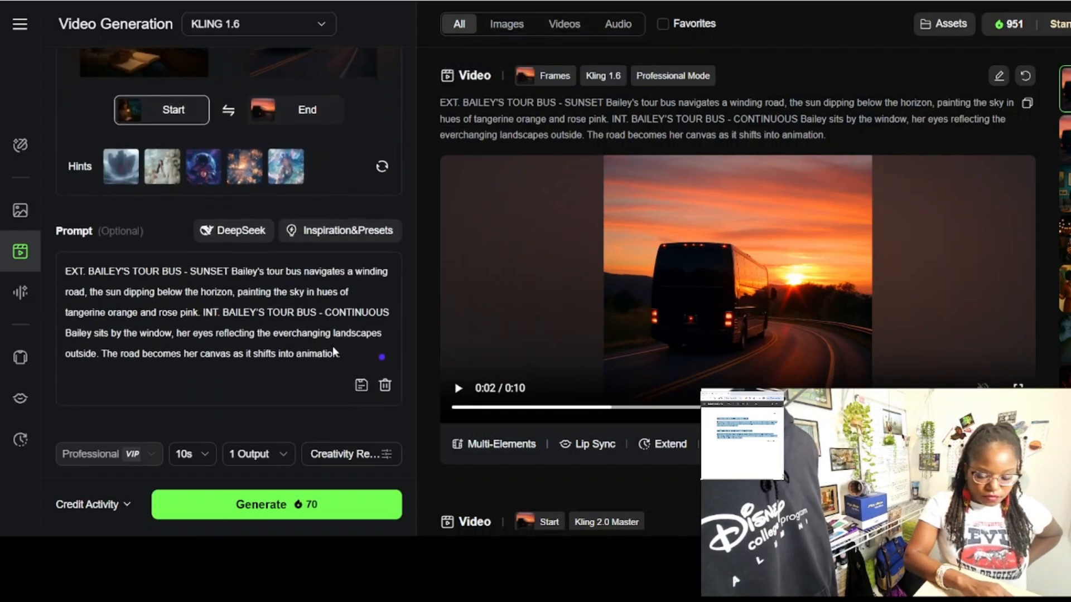
scroll(335, 353, down, 1)
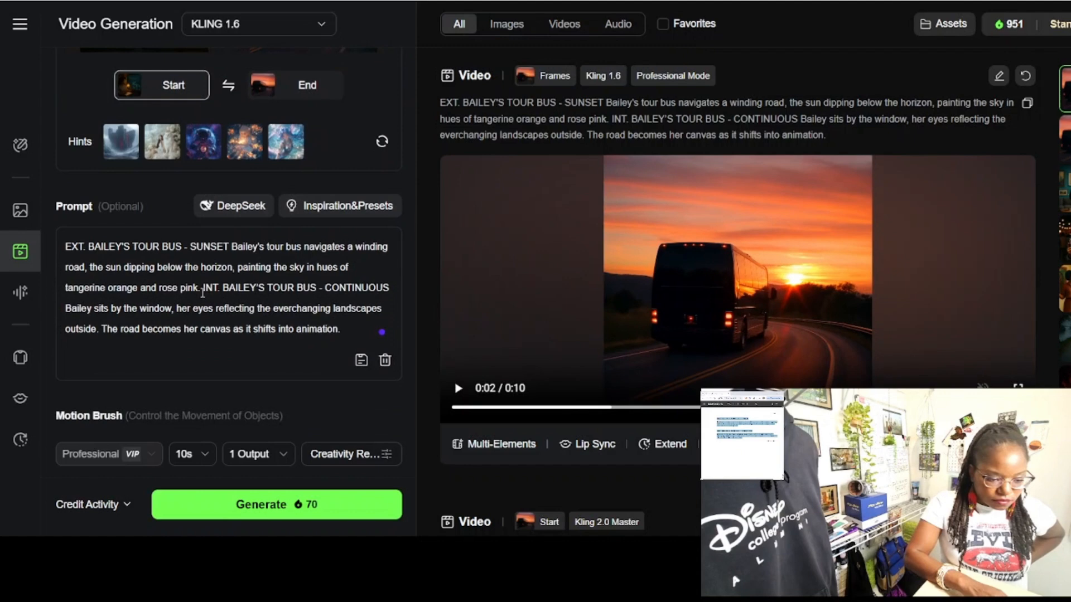
drag(200, 288, 65, 256)
key(BackSpace)
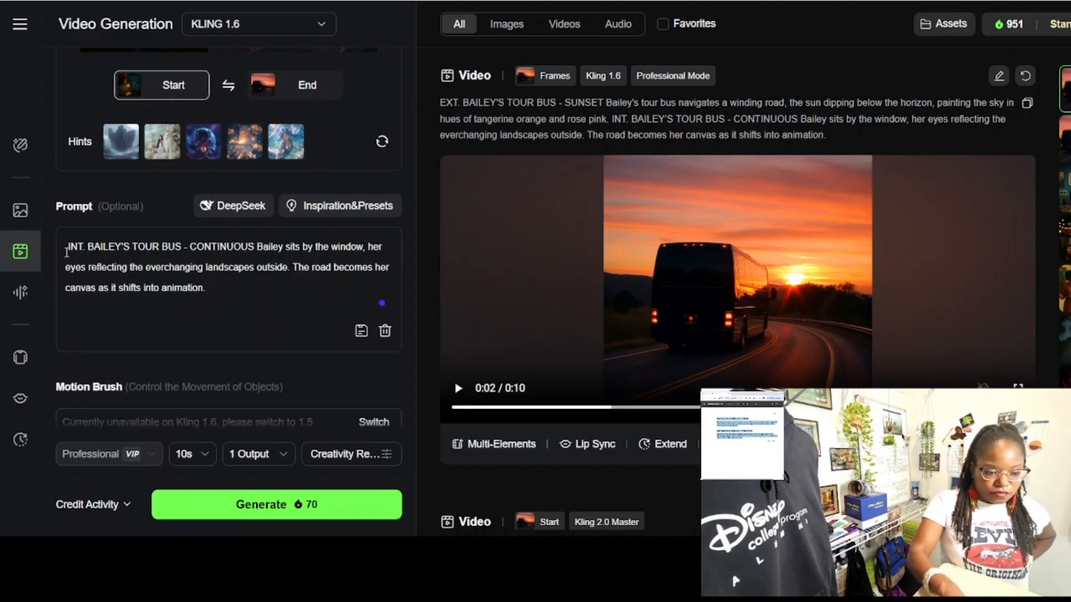
click(210, 287)
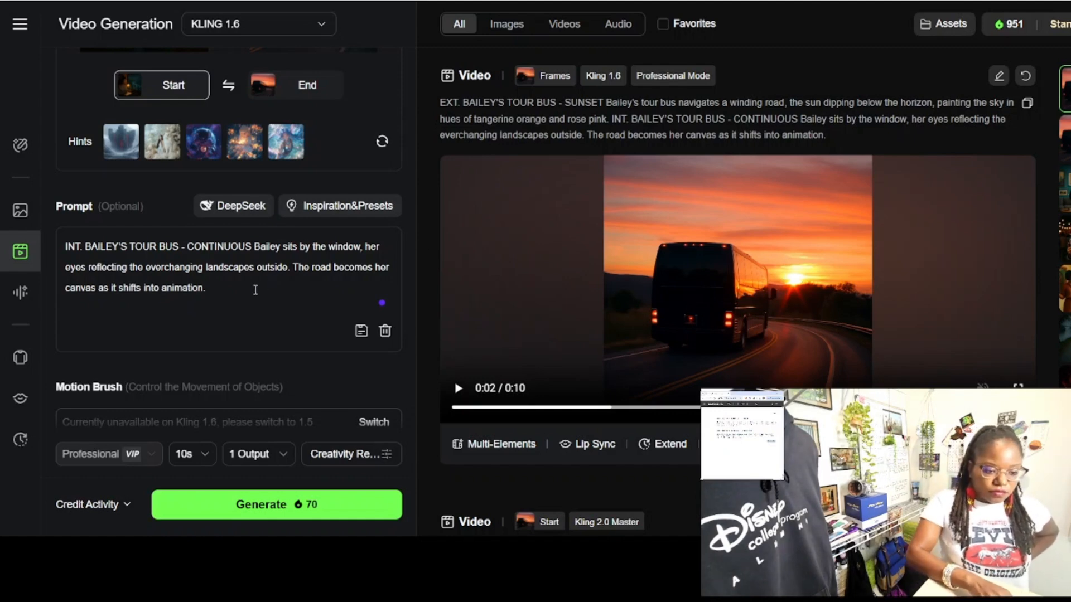
click(256, 290)
text(FADE OUT)
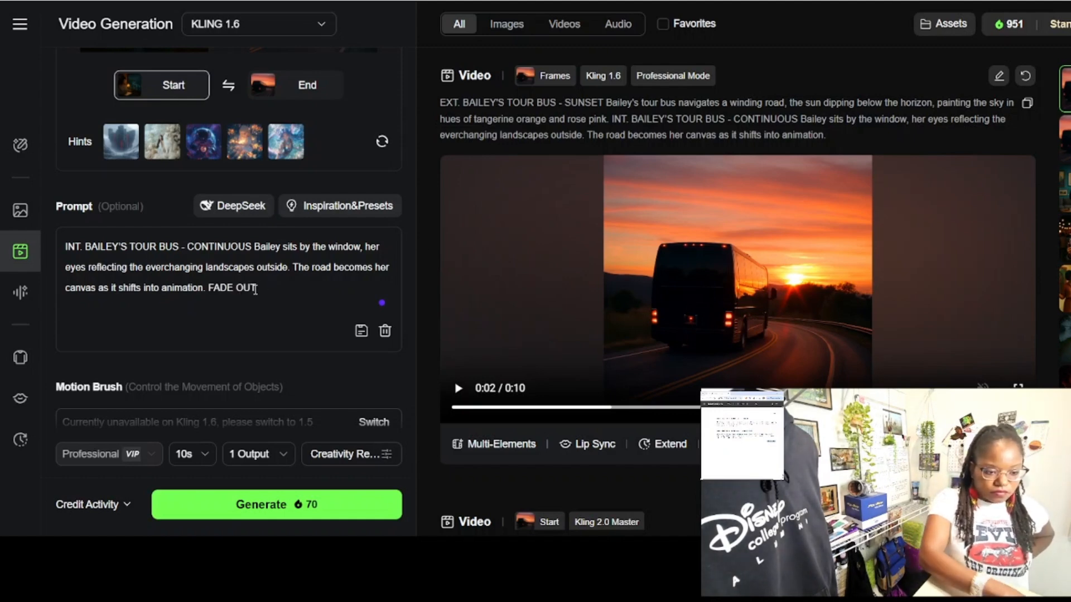
Step: Replace the end frame with the illustrated image of the woman watching a colorful winding road, and generate the video
scroll(281, 282, up, 2)
scroll(280, 283, up, 2)
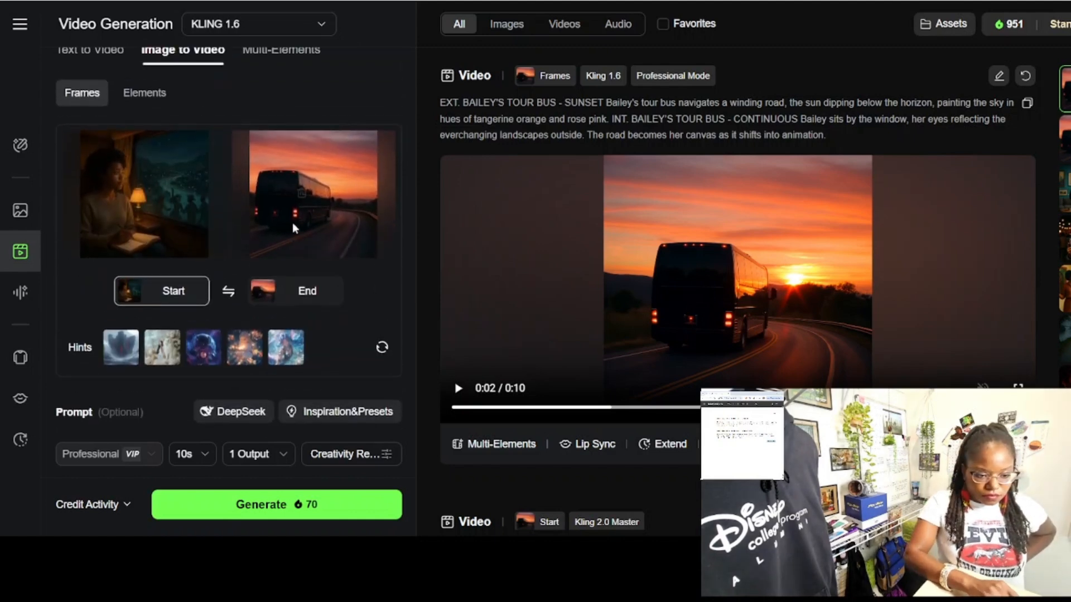
mouse_move(302, 194)
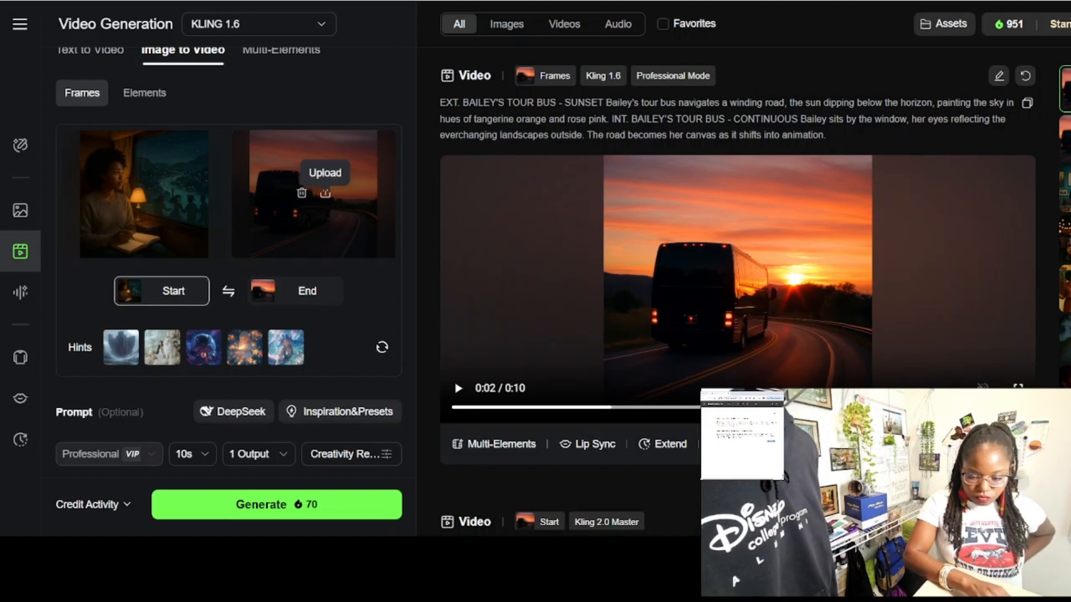
click(325, 193)
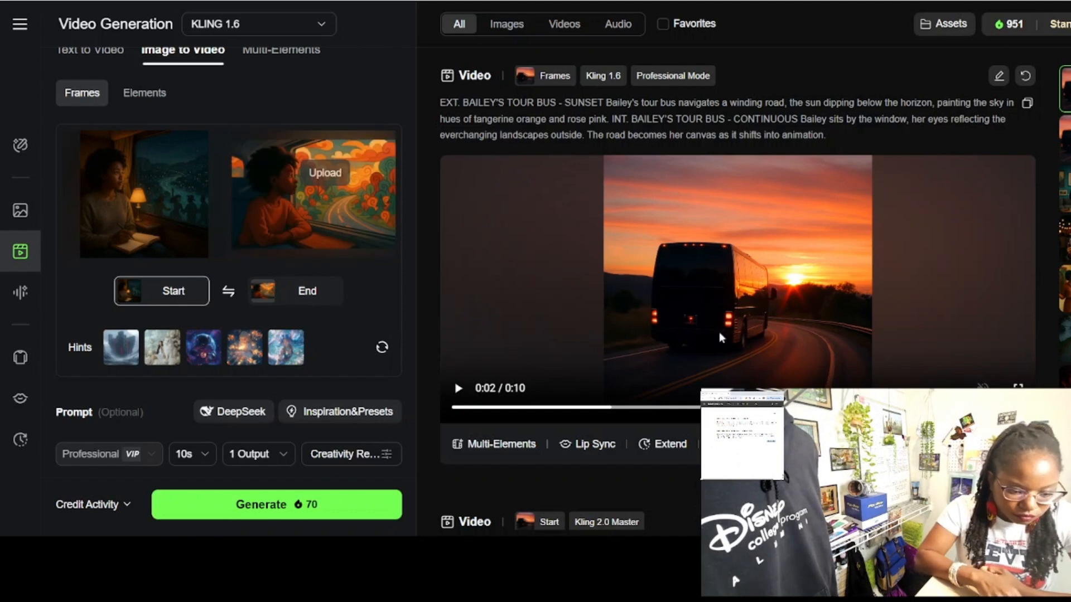
text(INT. BAILEY'S TOUR BUS - CONTINUOUS Bailey sits by the window, her eyes reflecting the everchanging landscapes outside. The road becomes her canvas as it shifts into animation. FADE OUT)
scroll(388, 290, down, 2)
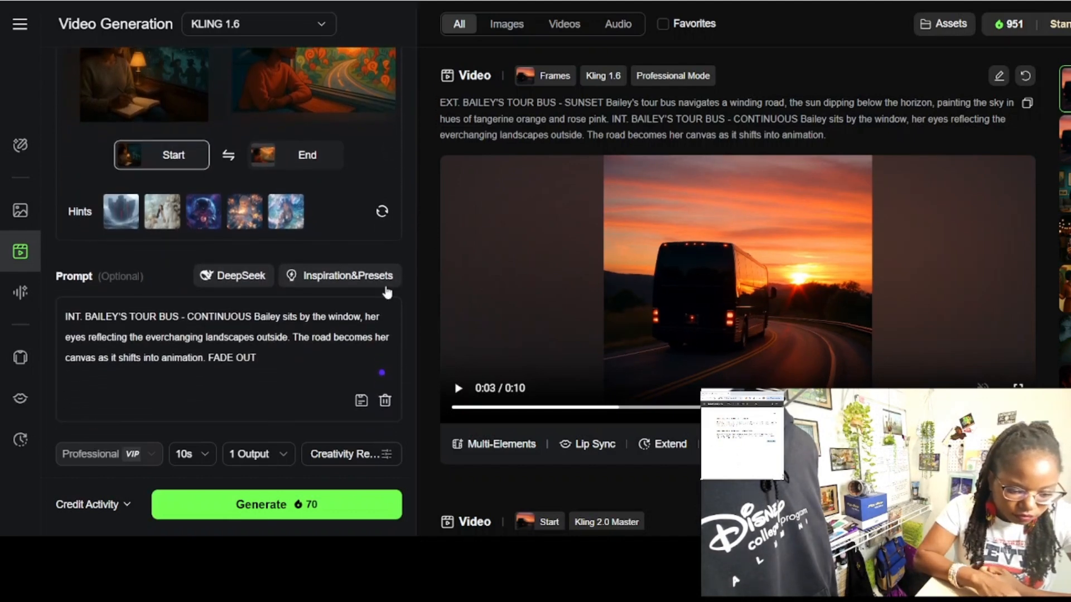
scroll(388, 290, up, 2)
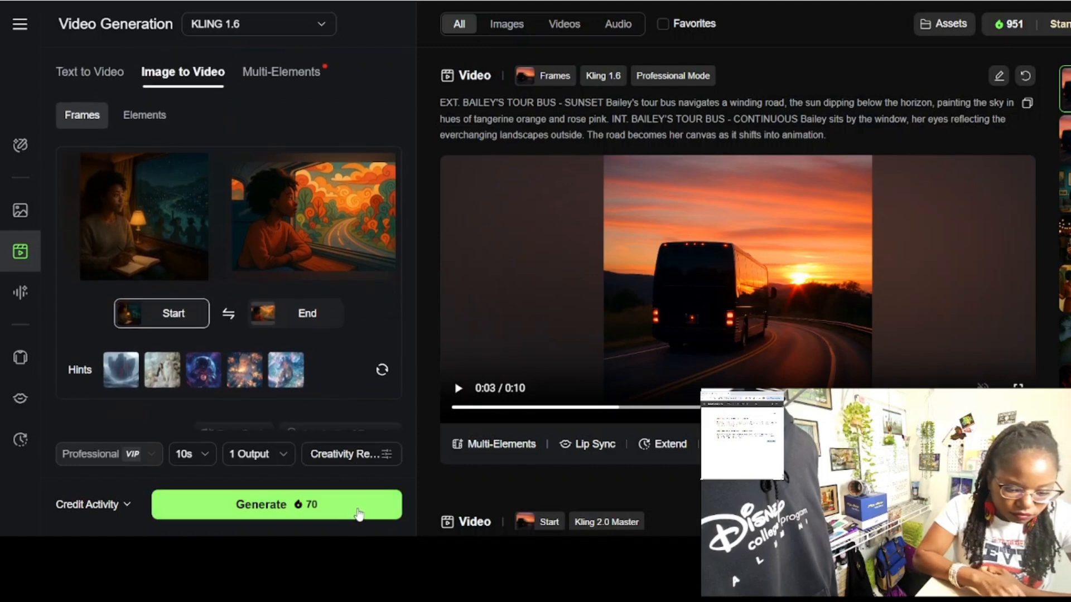
click(357, 512)
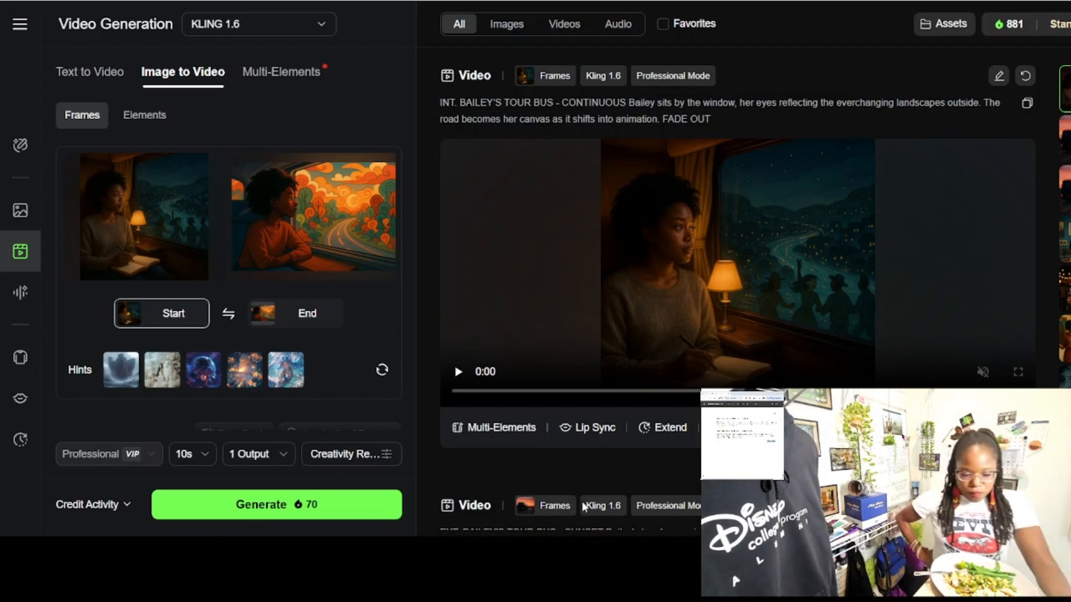
Step: Preview the new clip of the woman at the bus window shifting into animation
click(546, 298)
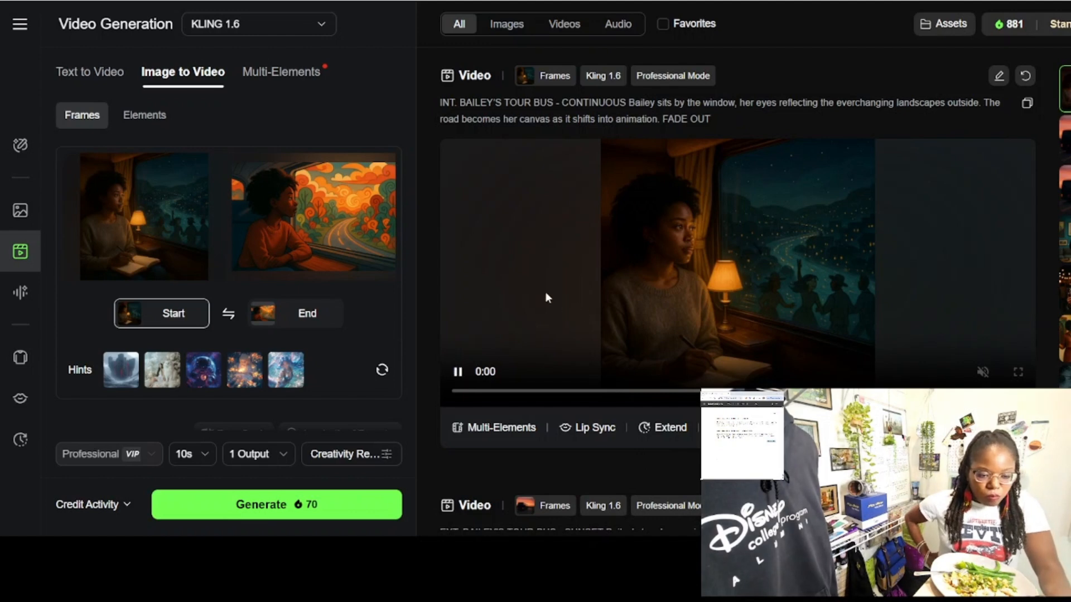
click(456, 372)
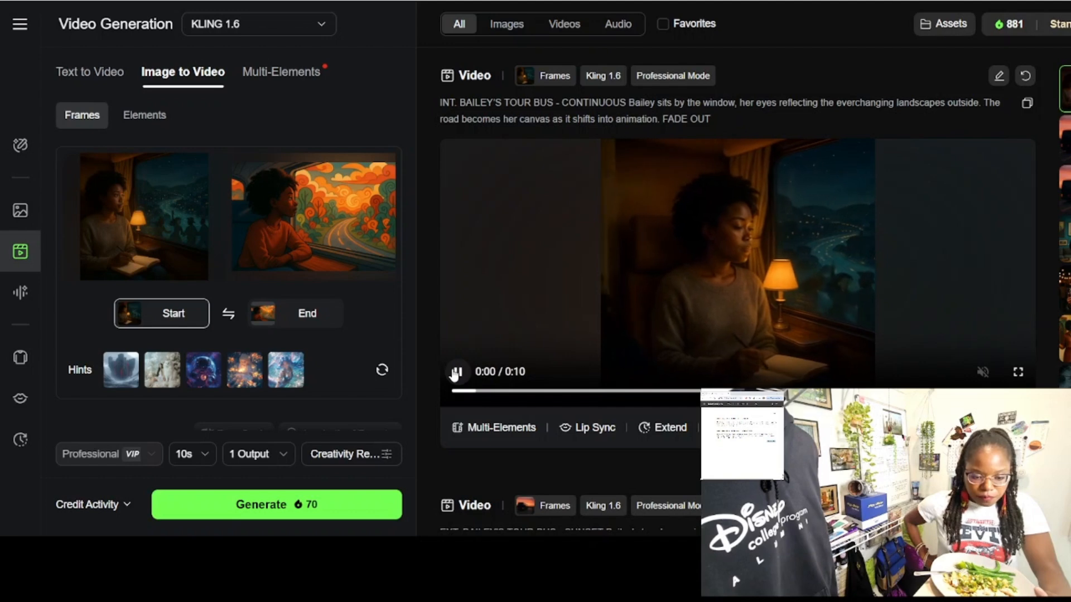
click(450, 307)
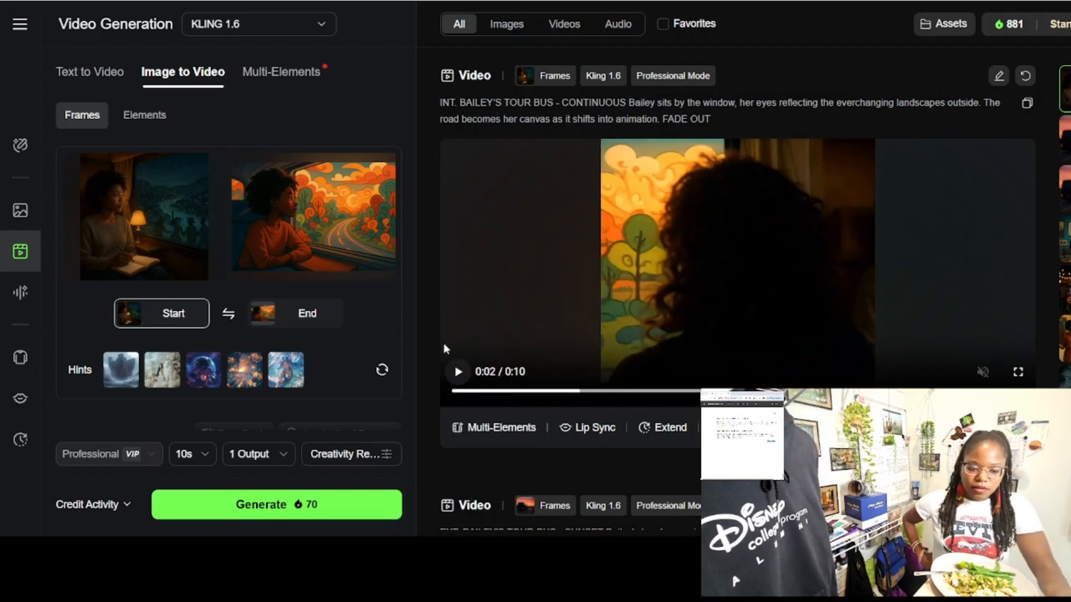
click(457, 372)
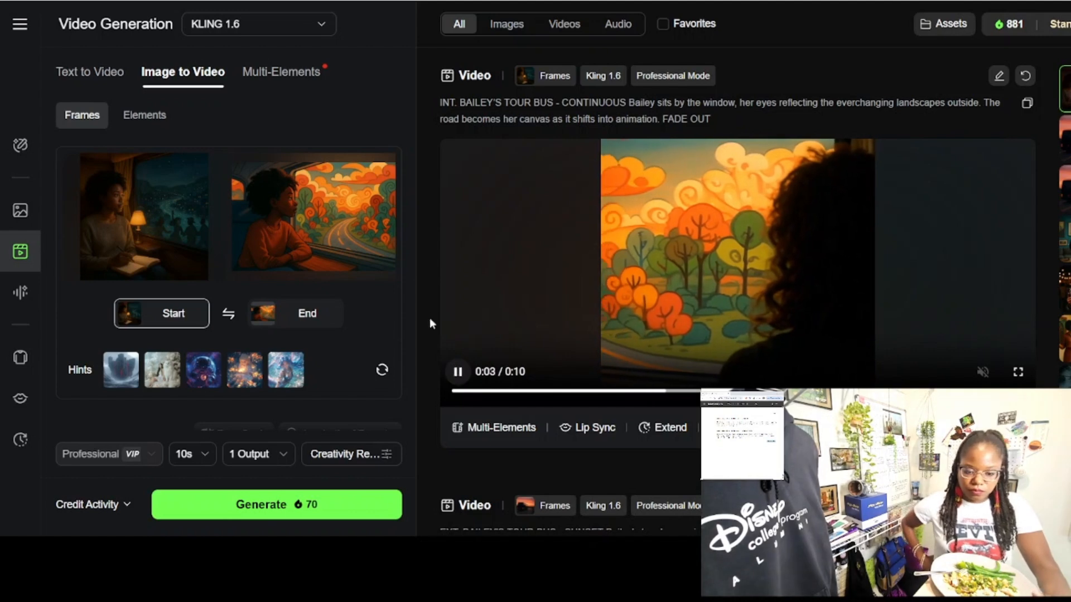
click(460, 371)
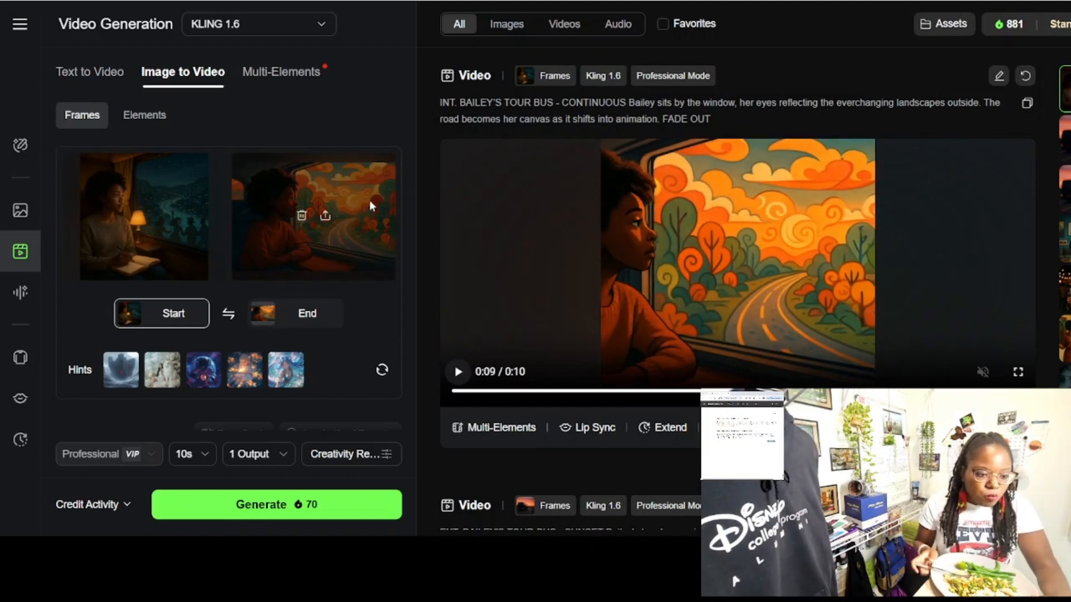
Step: Make the illustrated window image the start frame by swapping the frames, and switch the video model to KLING 2.0 Master
click(229, 315)
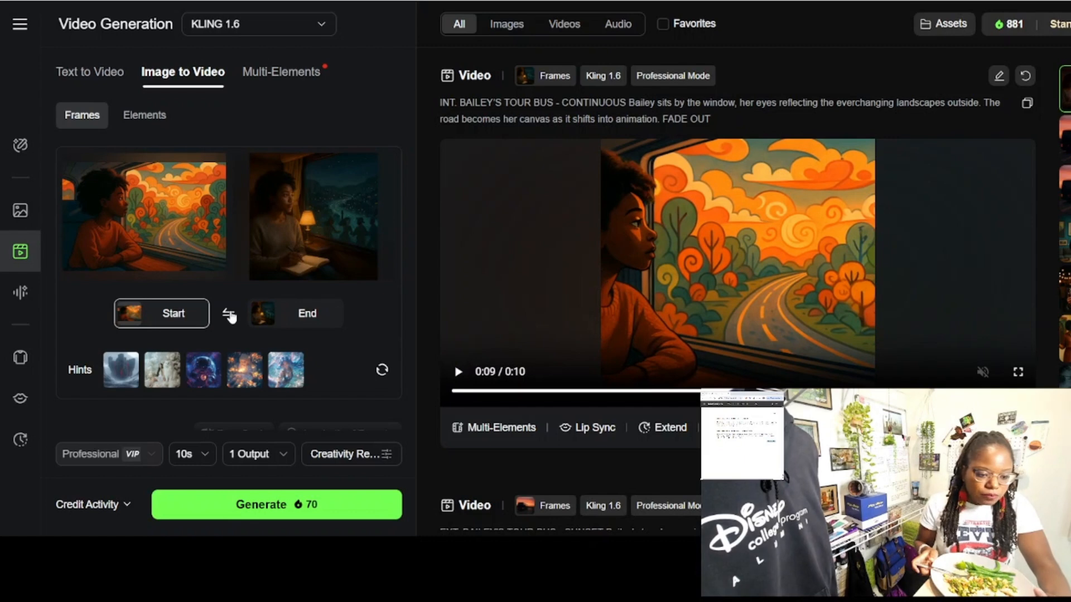
click(320, 31)
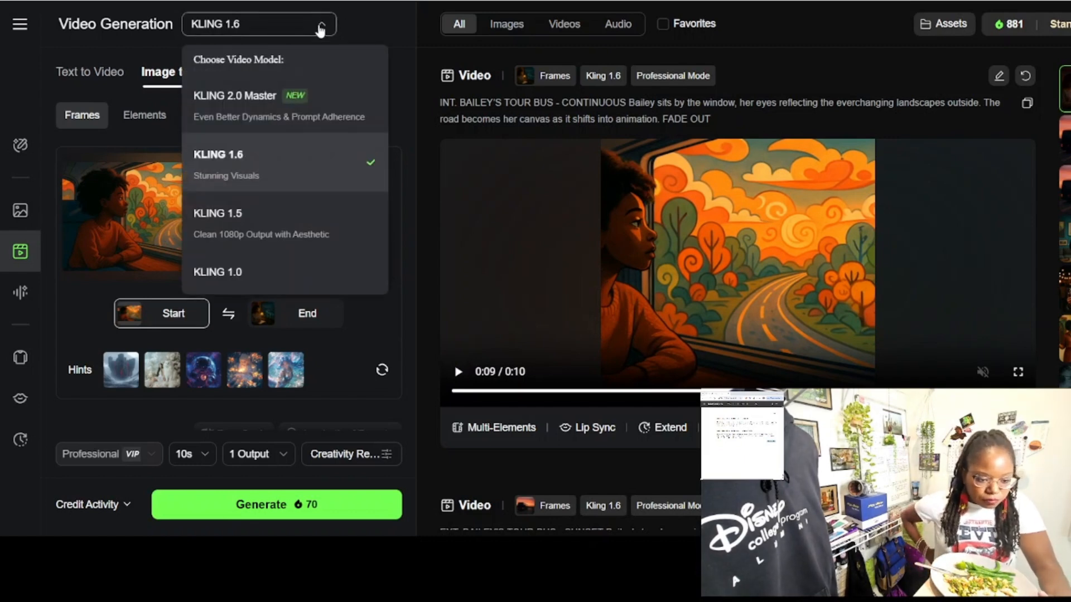
click(286, 103)
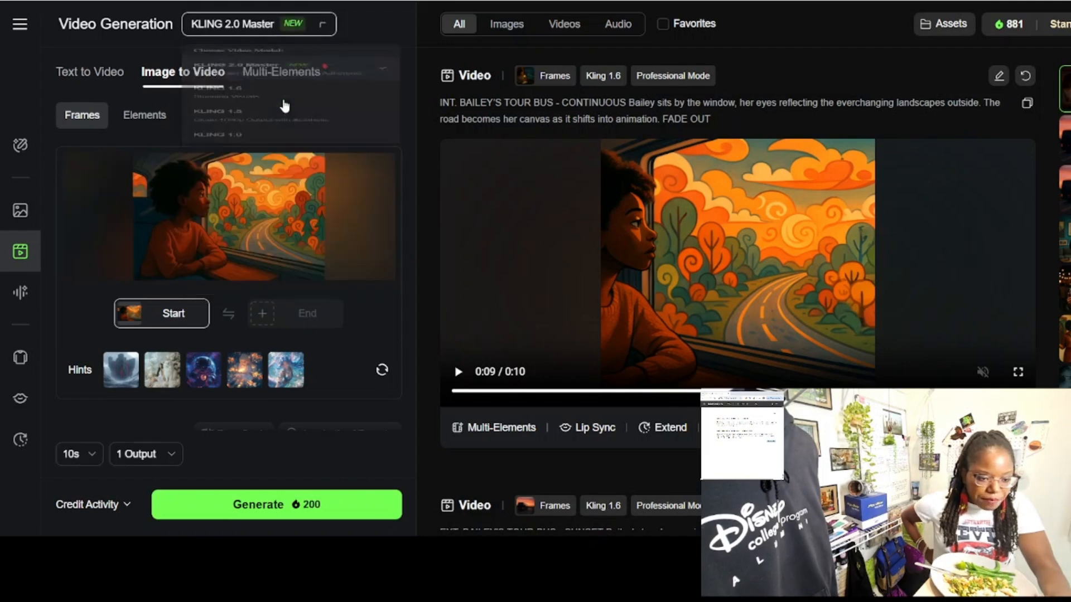
Step: Generate a 10s clip of the bus window scene with KLING 2.0 Master and preview the new video
mouse_move(279, 205)
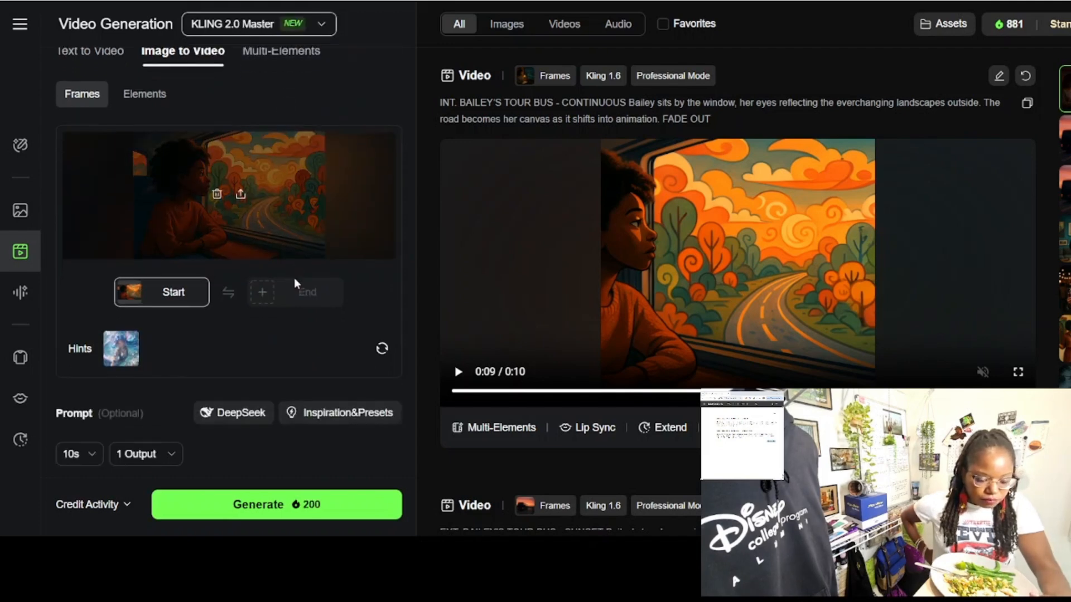
scroll(294, 279, down, 4)
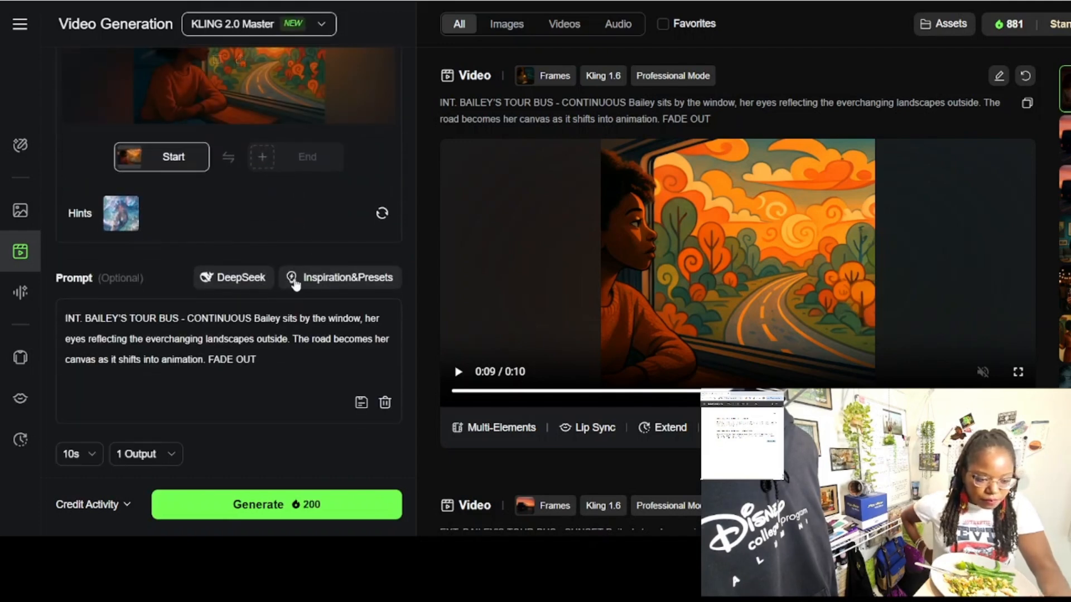
click(298, 499)
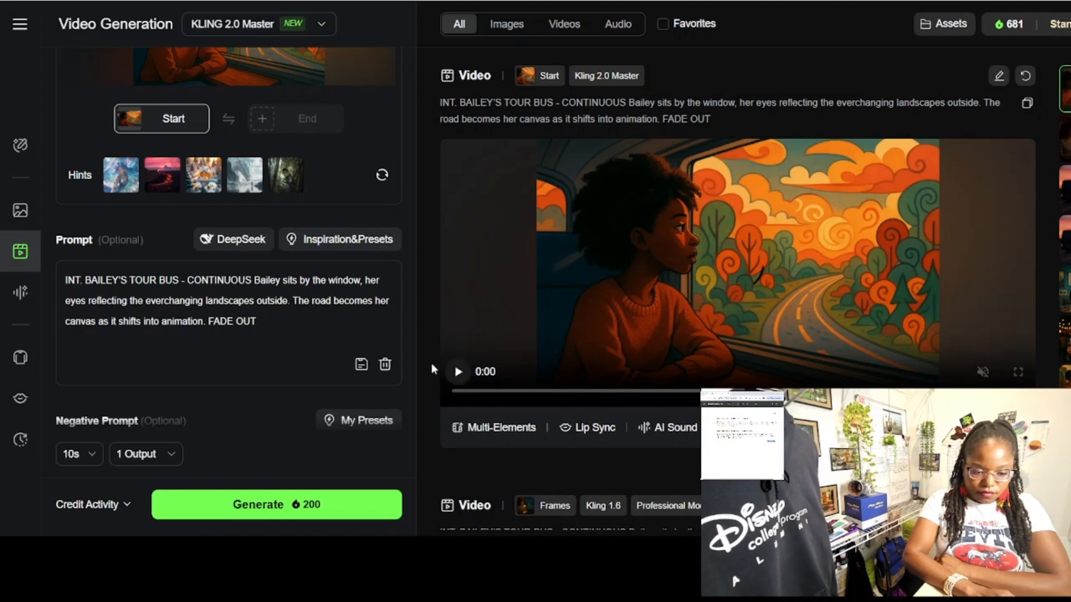
click(457, 372)
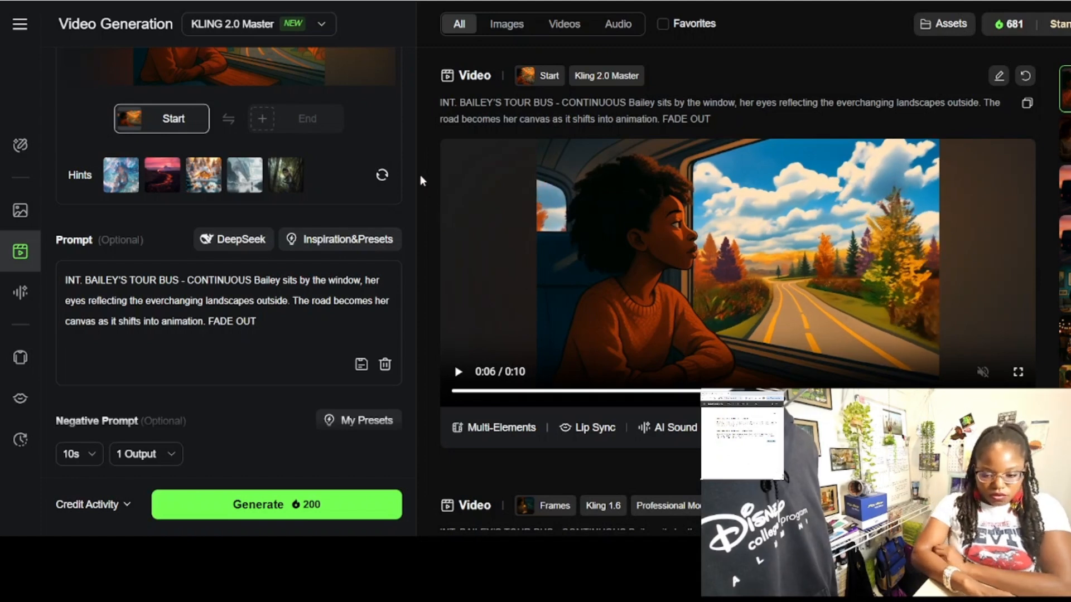
click(510, 245)
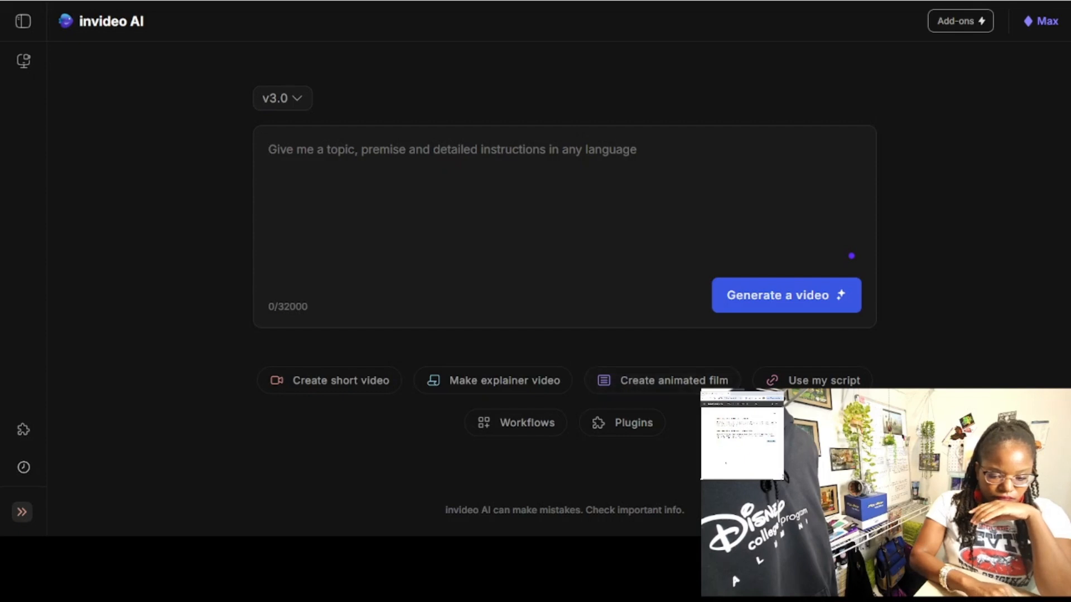
Step: Switch to invideo AI and open the Use my script workflow, keeping YouTube as the platform
click(790, 378)
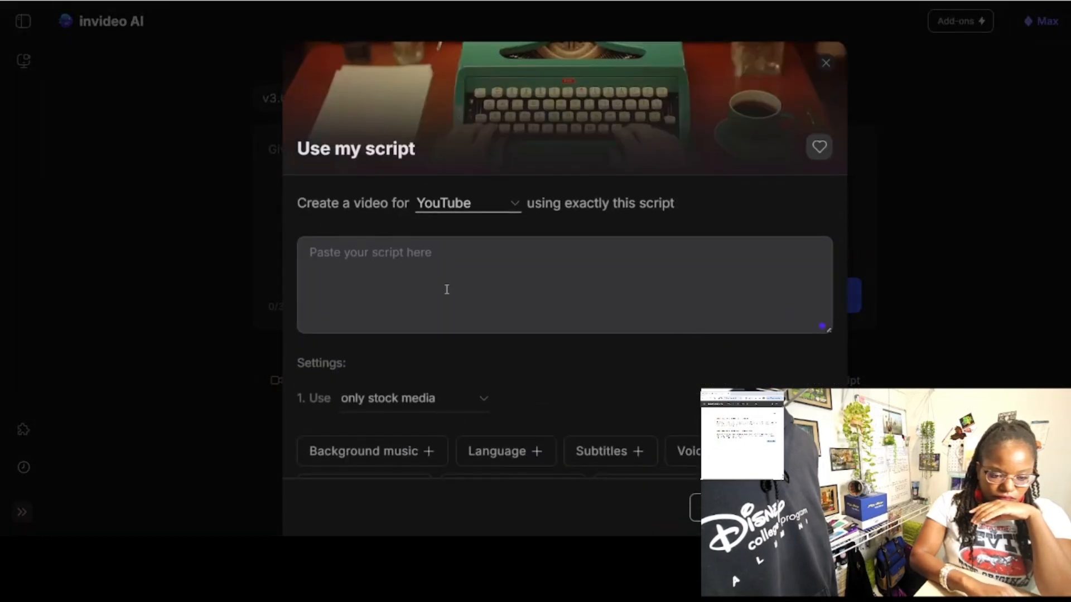
click(490, 211)
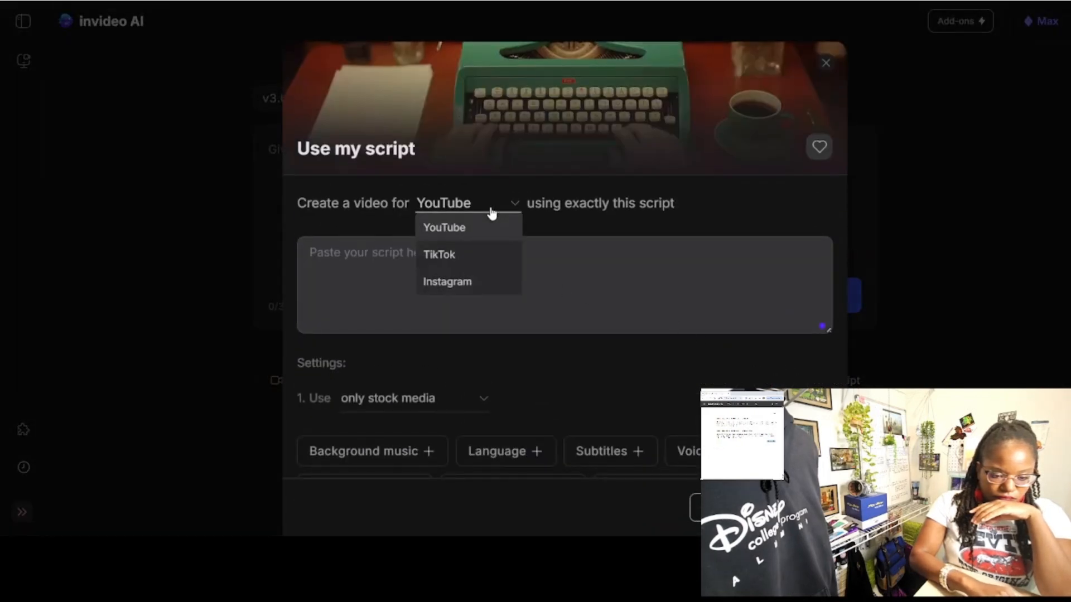
click(490, 213)
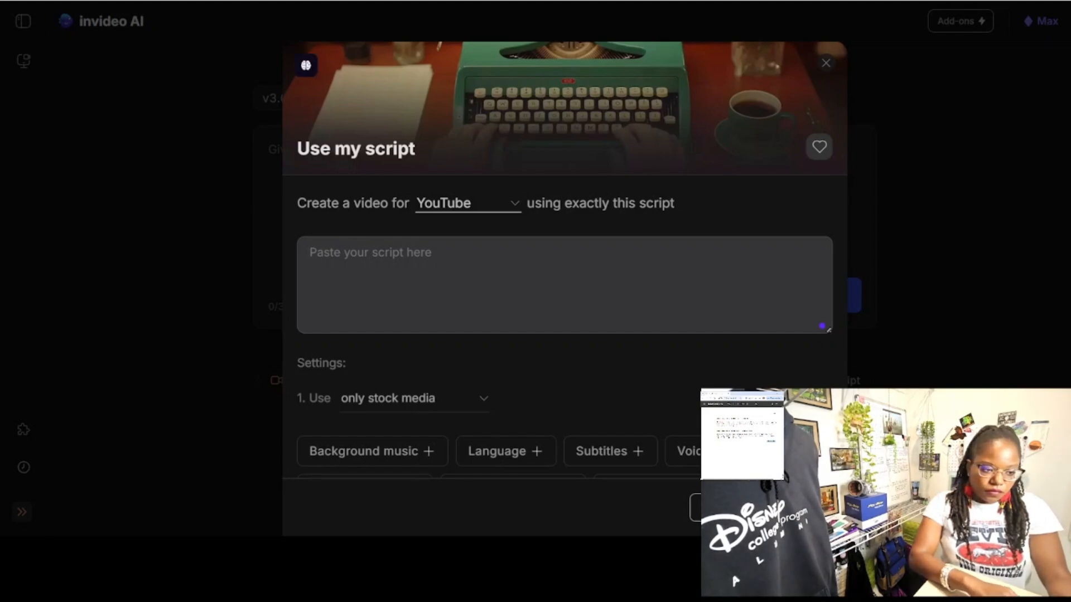
Step: Find the storyboard request in the ChatGPT conversation and copy its script from INT. ANOTHER BAR - NIGHT onward
key(alt+Tab)
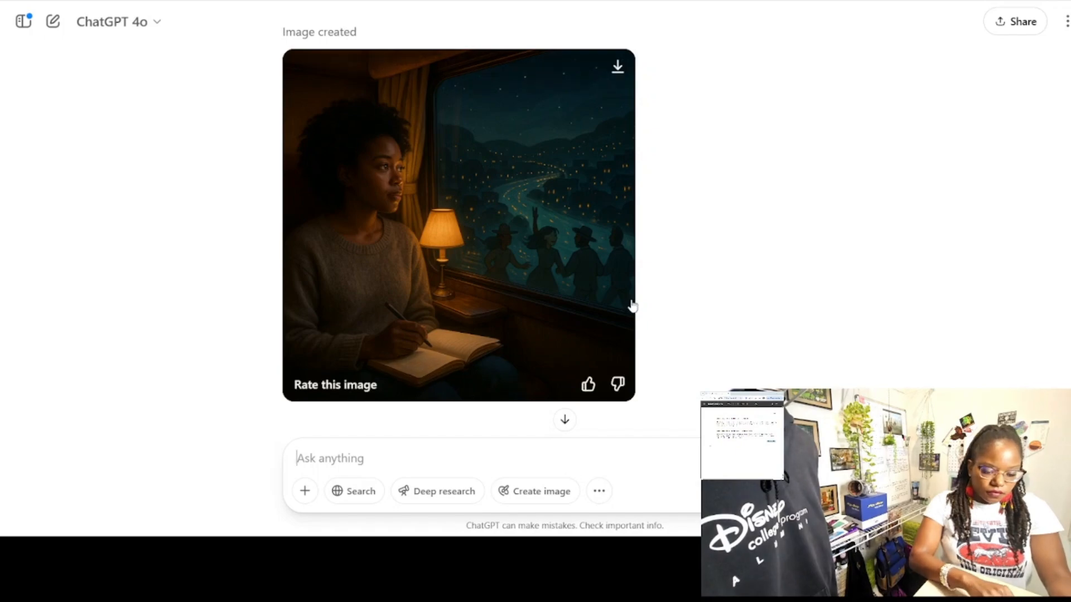
scroll(764, 249, down, 20)
scroll(767, 249, down, 20)
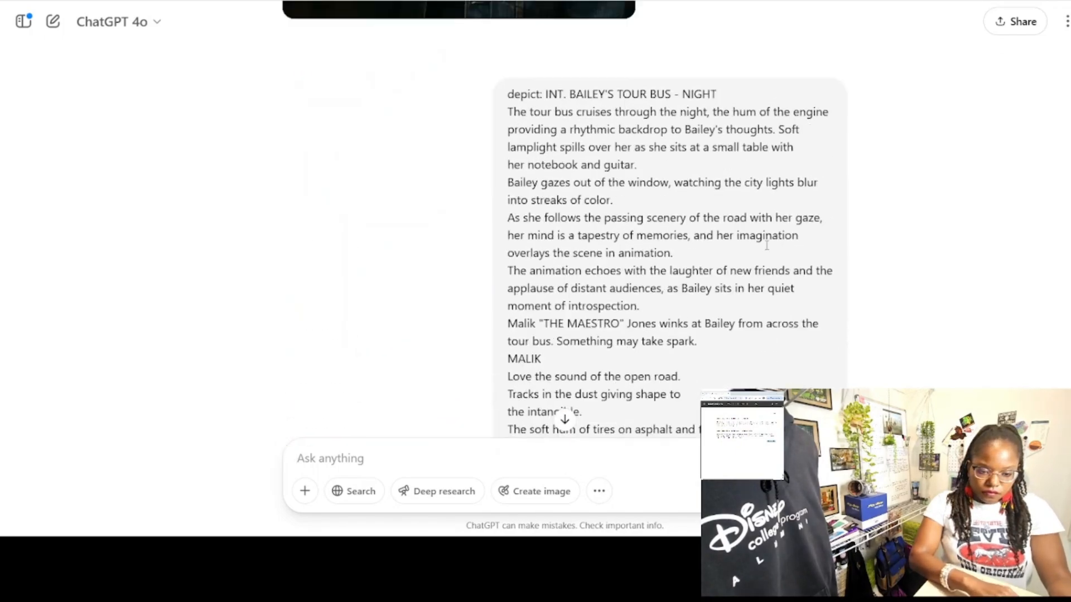
scroll(767, 249, down, 20)
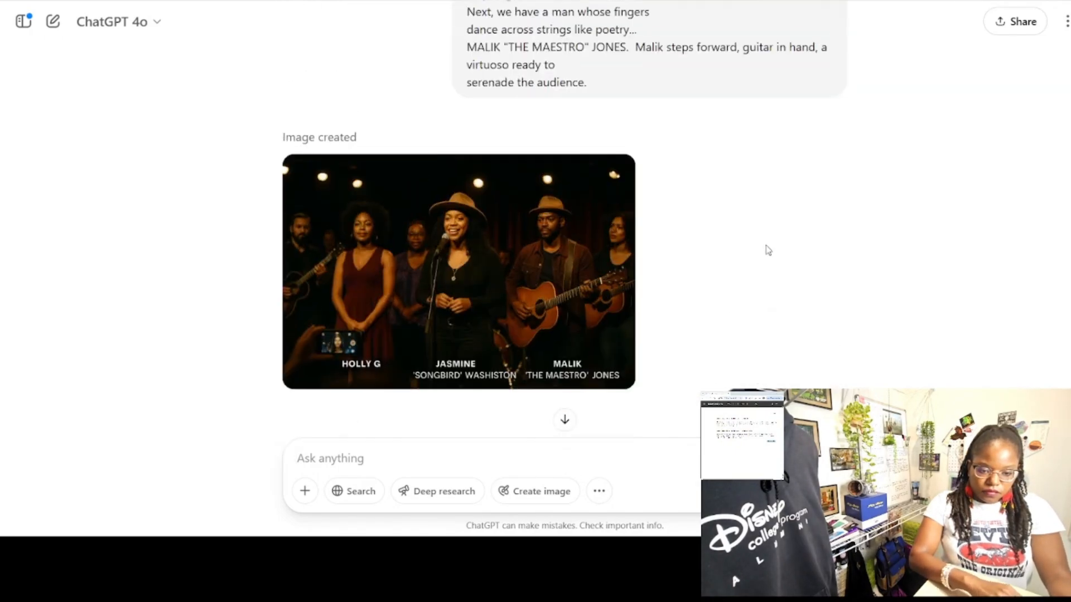
scroll(768, 250, down, 20)
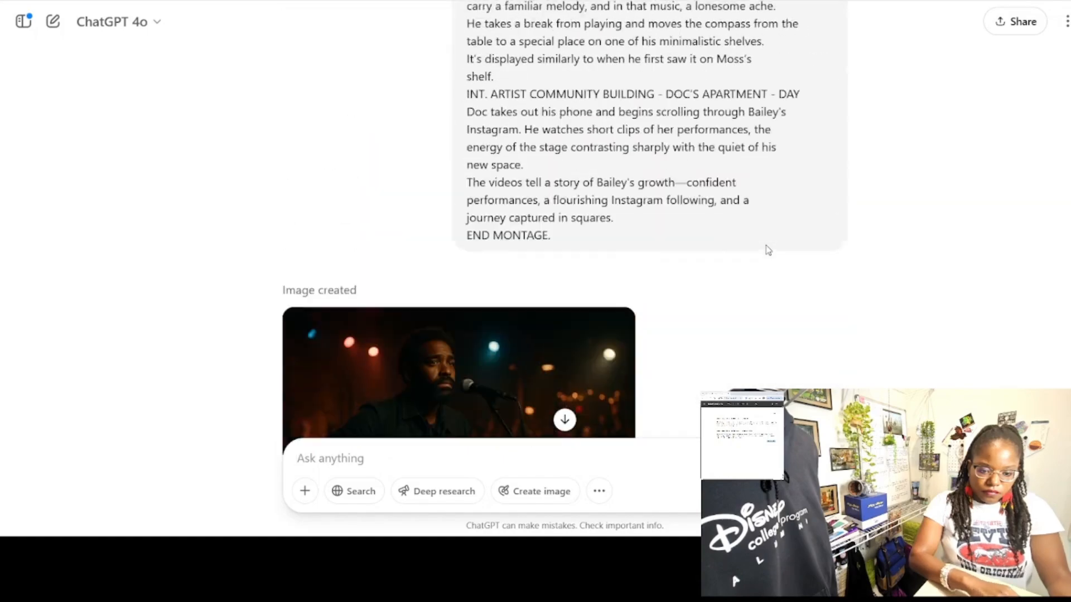
scroll(767, 250, up, 20)
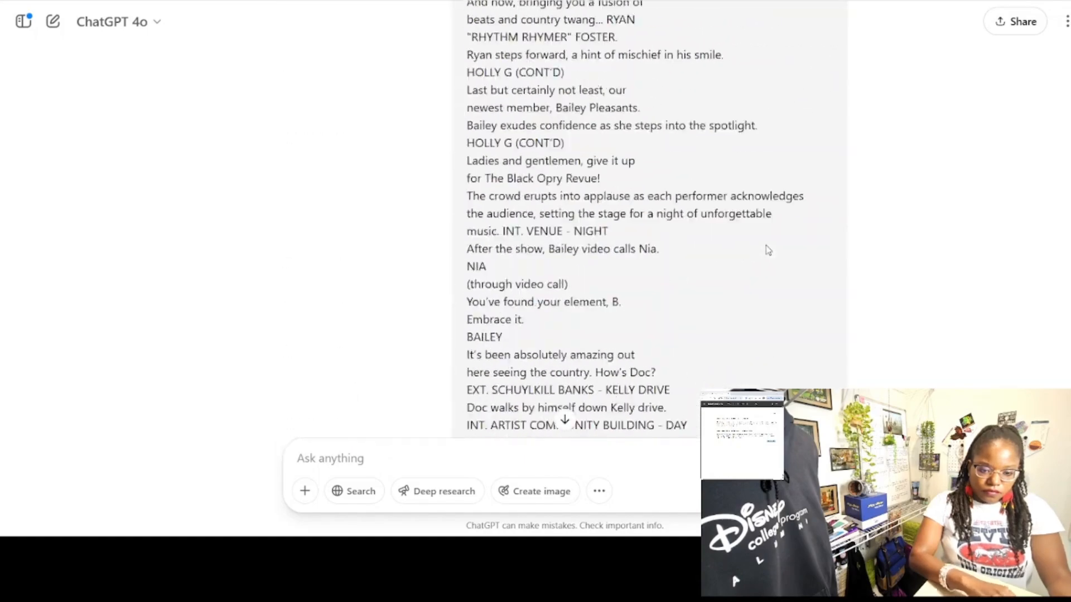
scroll(767, 249, up, 20)
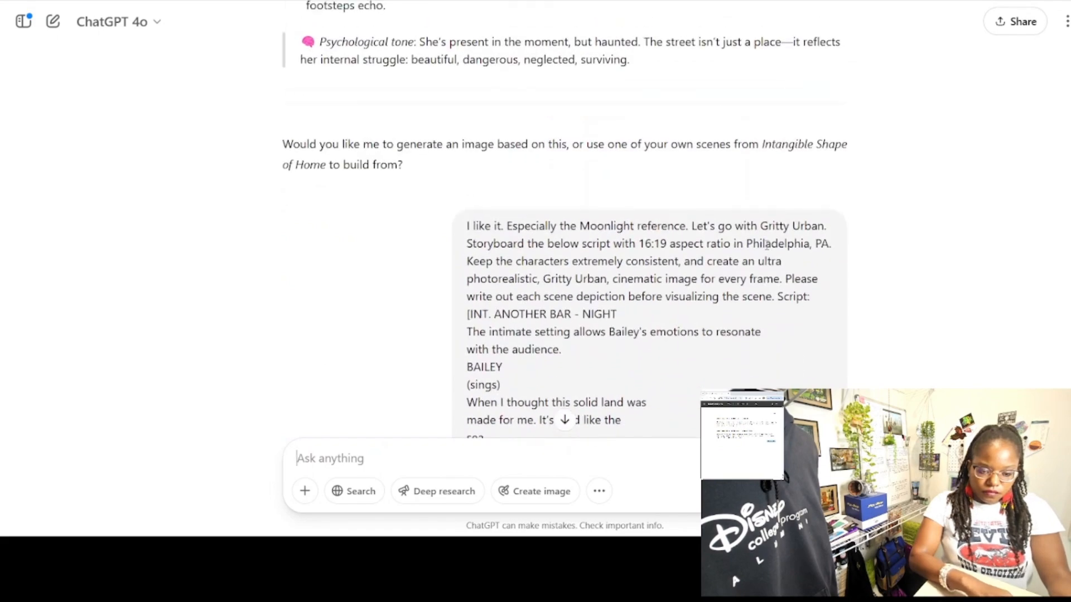
scroll(699, 311, down, 3)
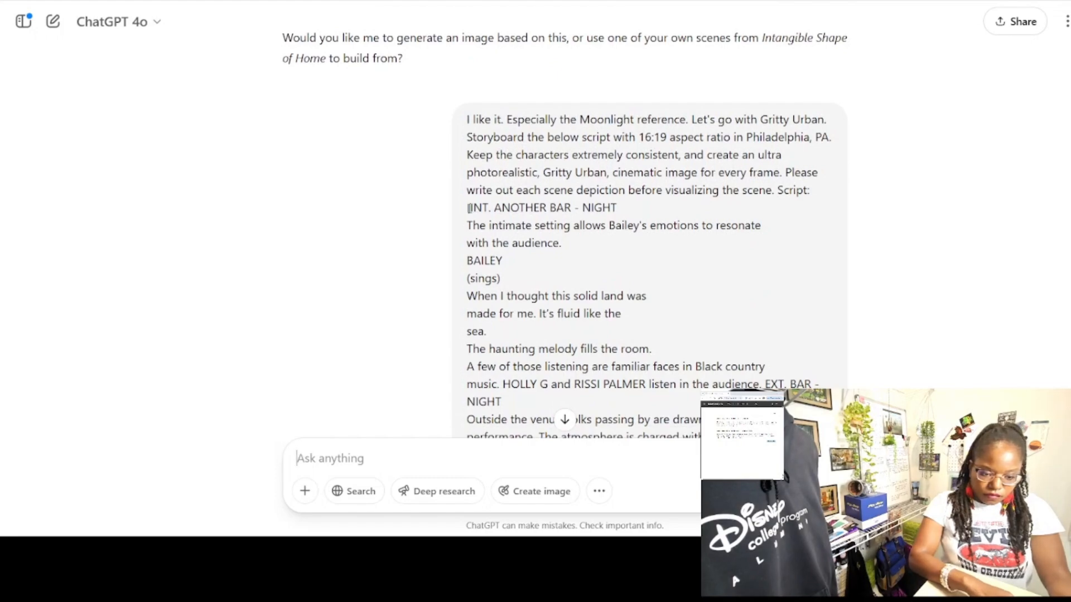
drag(521, 210, 524, 154)
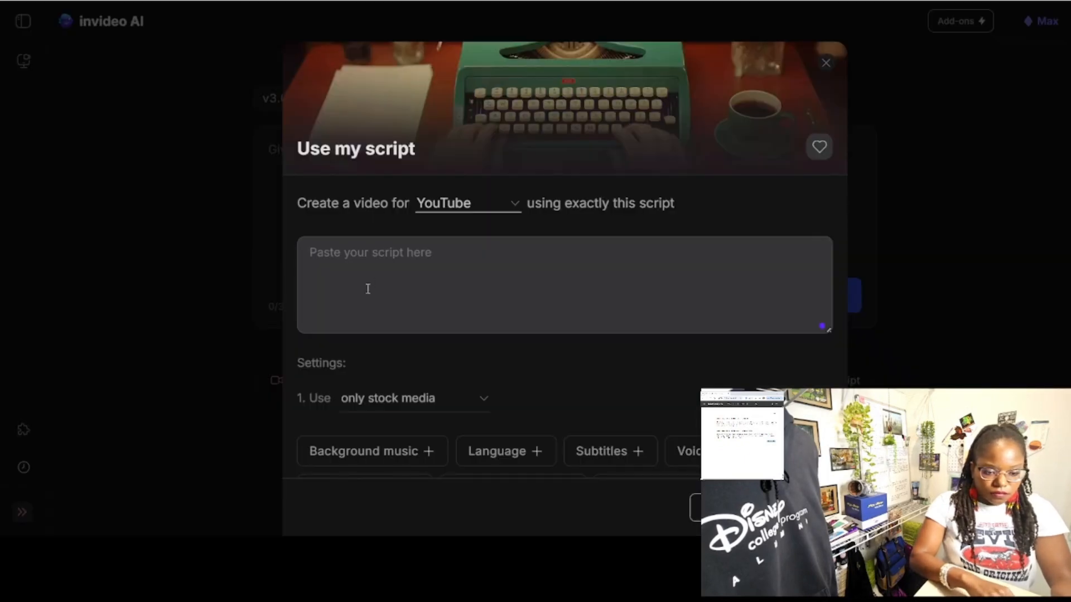
Step: Try to generate a stock-media video from the pasted script for Music Lovers, with Dramatic feel and Youtube platform, then retry the creation
key(ctrl+v)
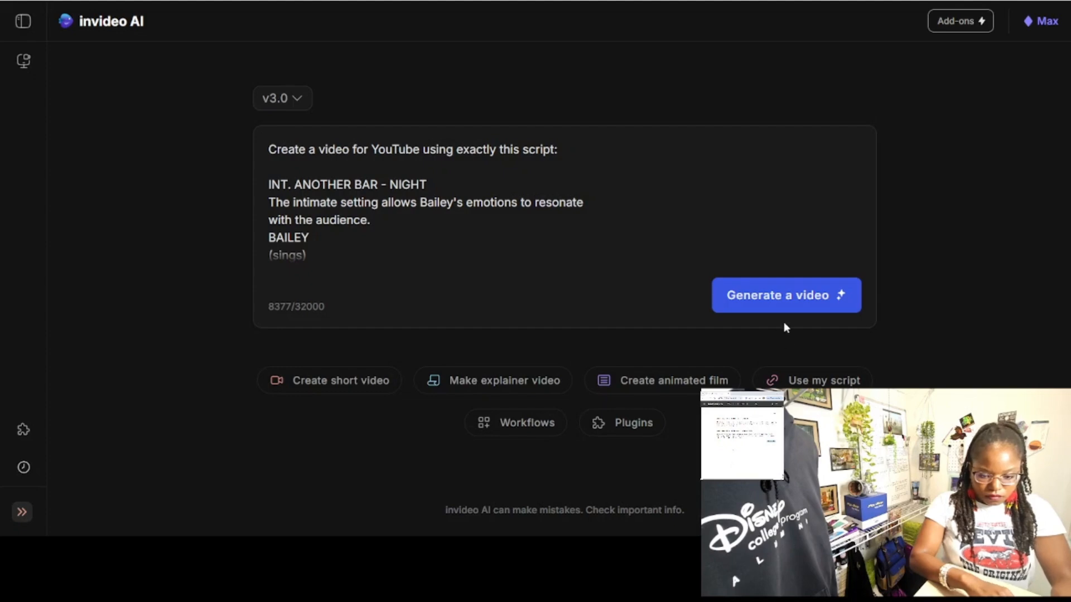
click(780, 307)
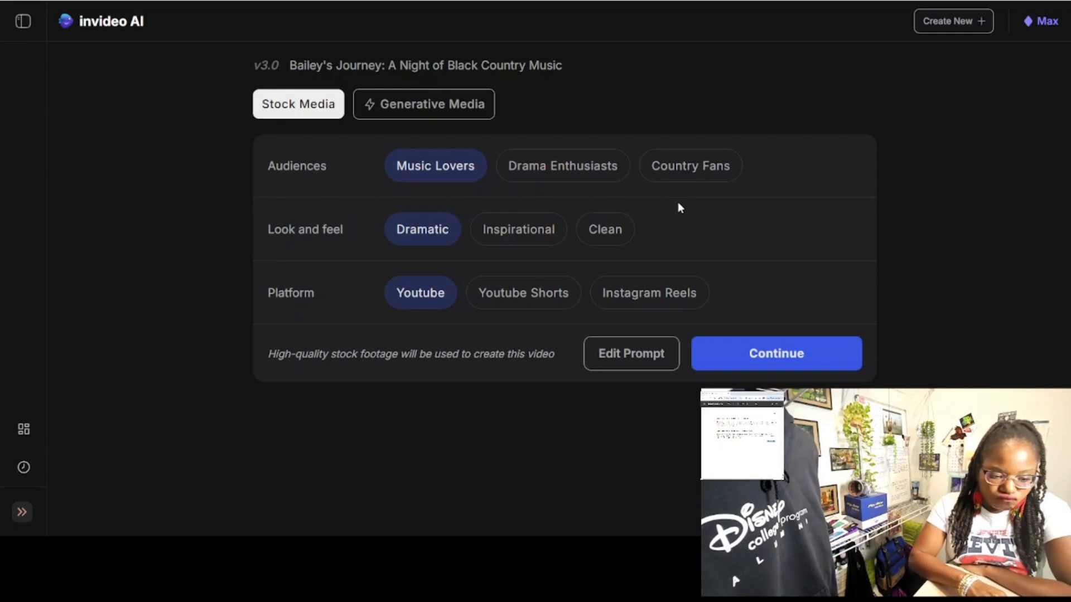
click(811, 361)
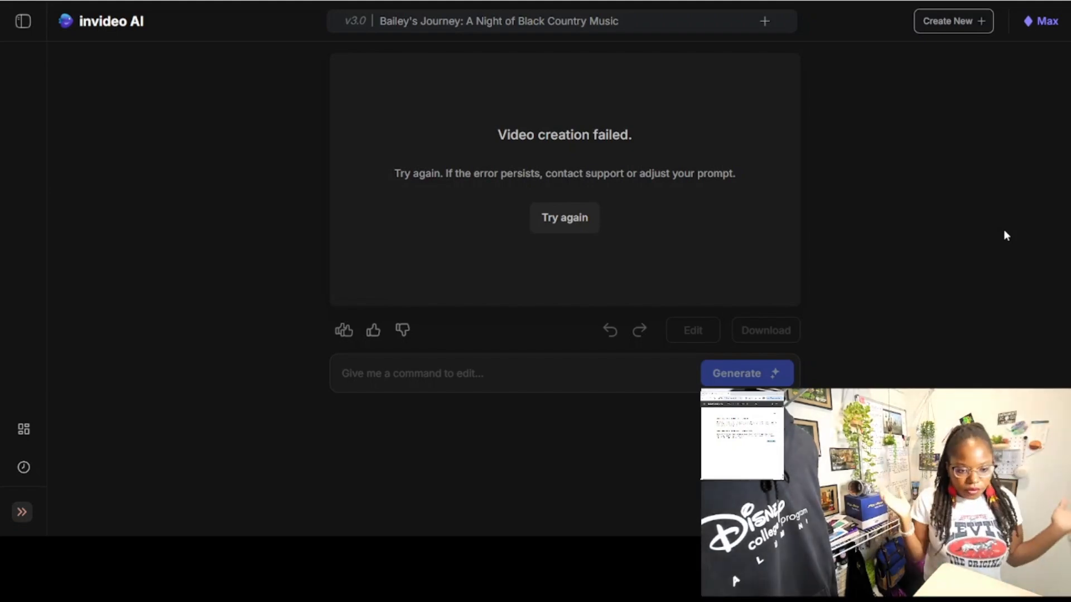
click(548, 218)
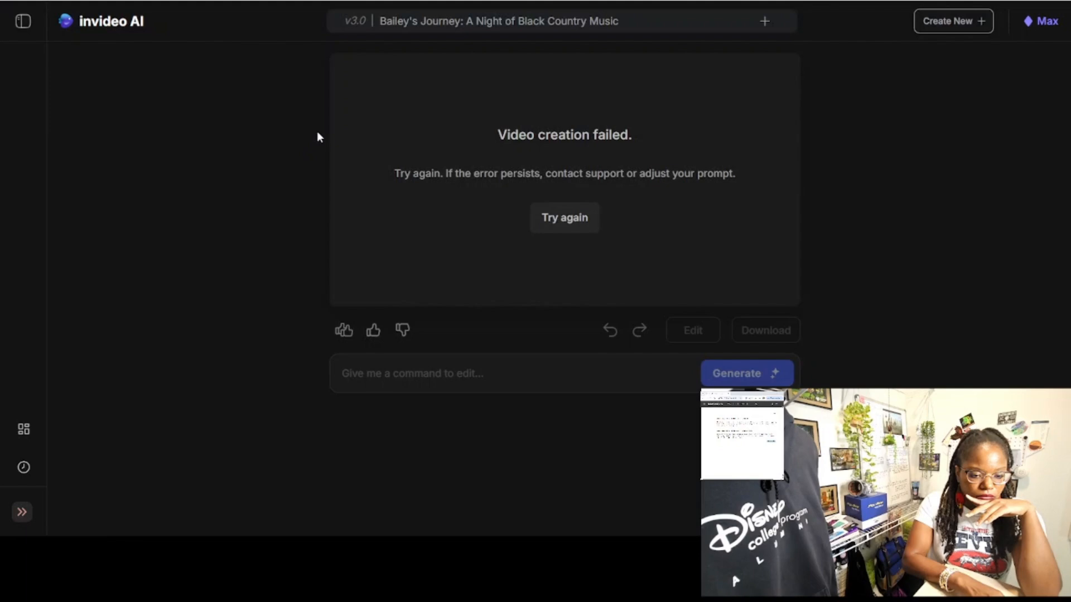
Step: Start a new invideo AI project with the Use my script workflow and paste the full script into it
click(950, 22)
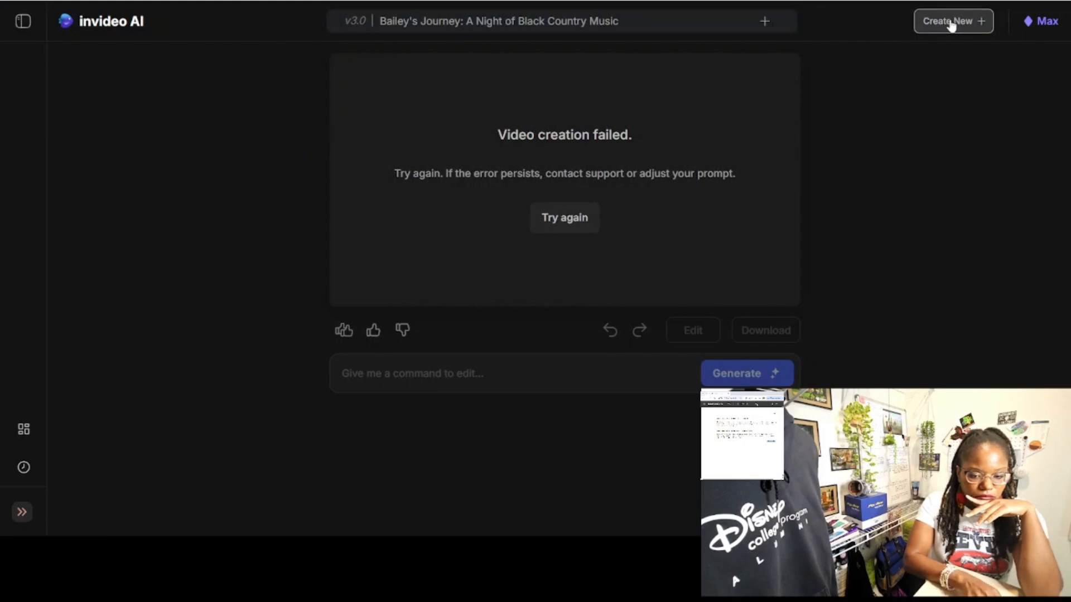
click(605, 201)
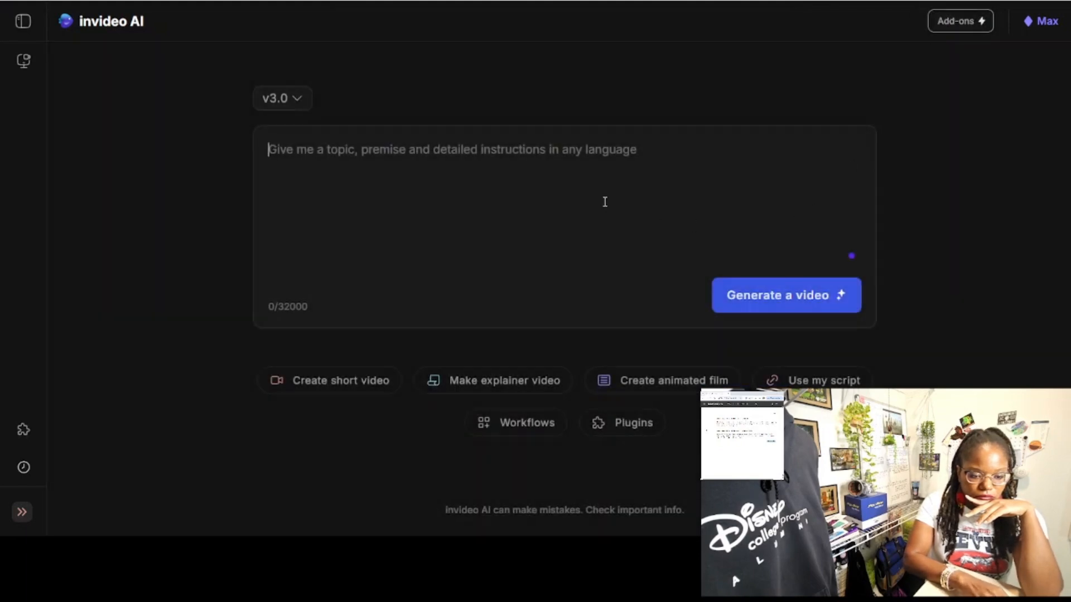
click(797, 381)
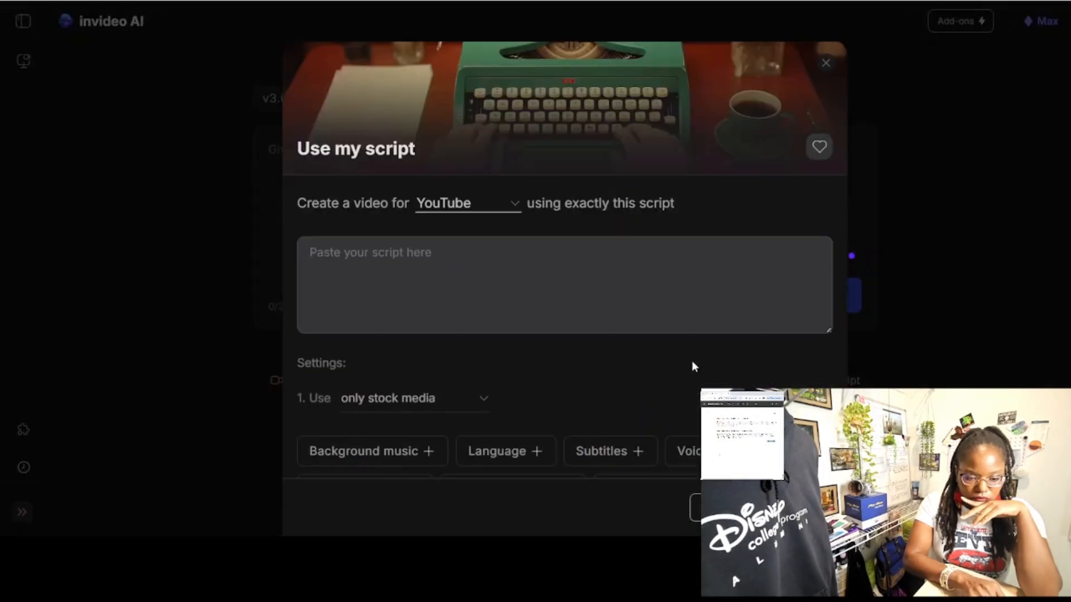
key(ctrl+v)
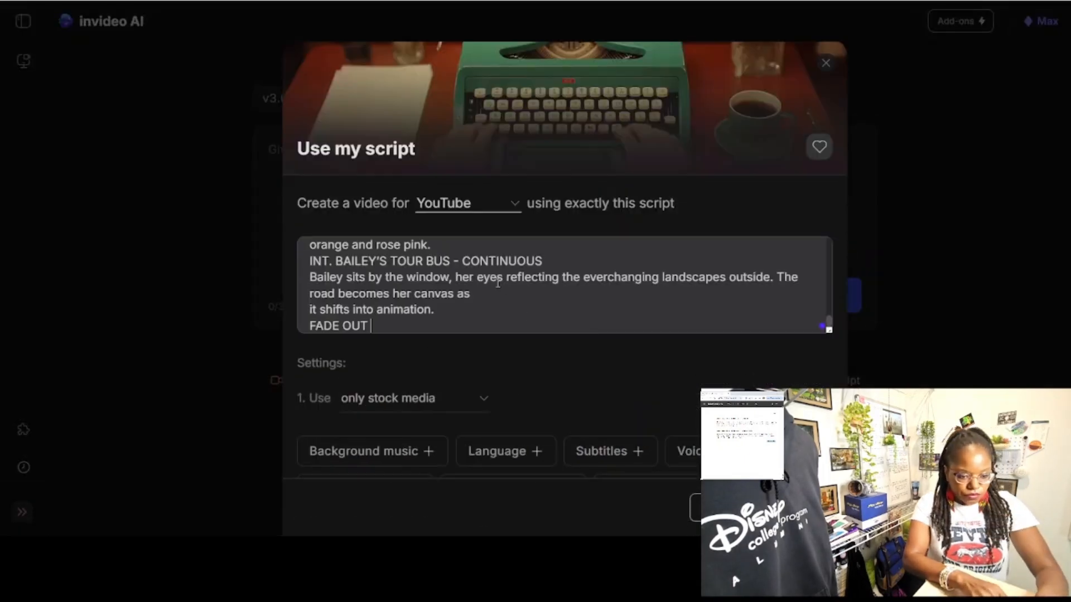
Step: Put the EXT. BAR - NIGHT scene heading on its own line in the pasted script
scroll(426, 277, up, 20)
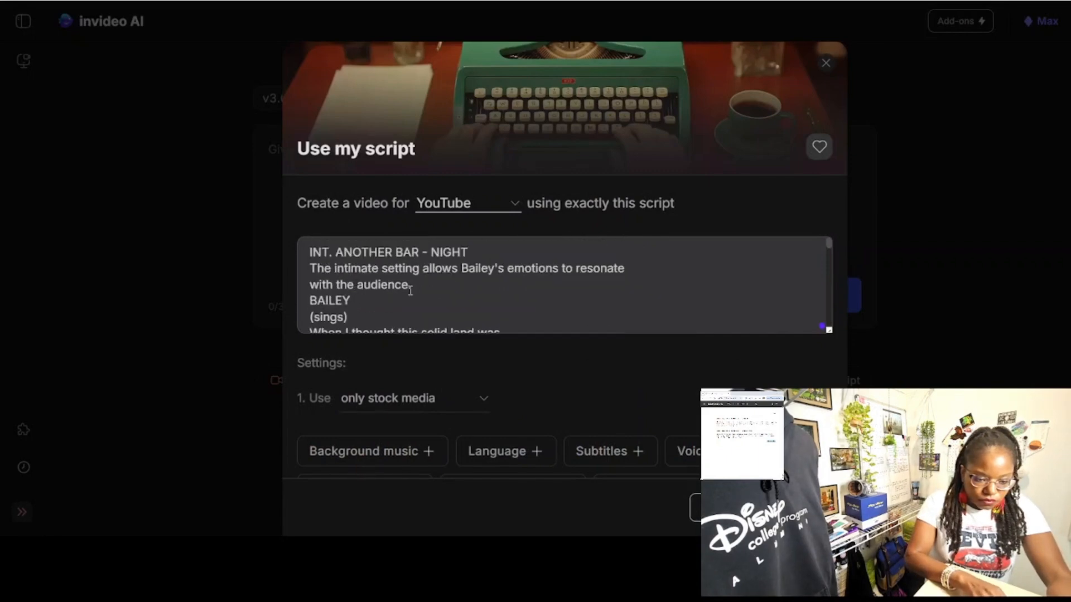
scroll(417, 291, down, 5)
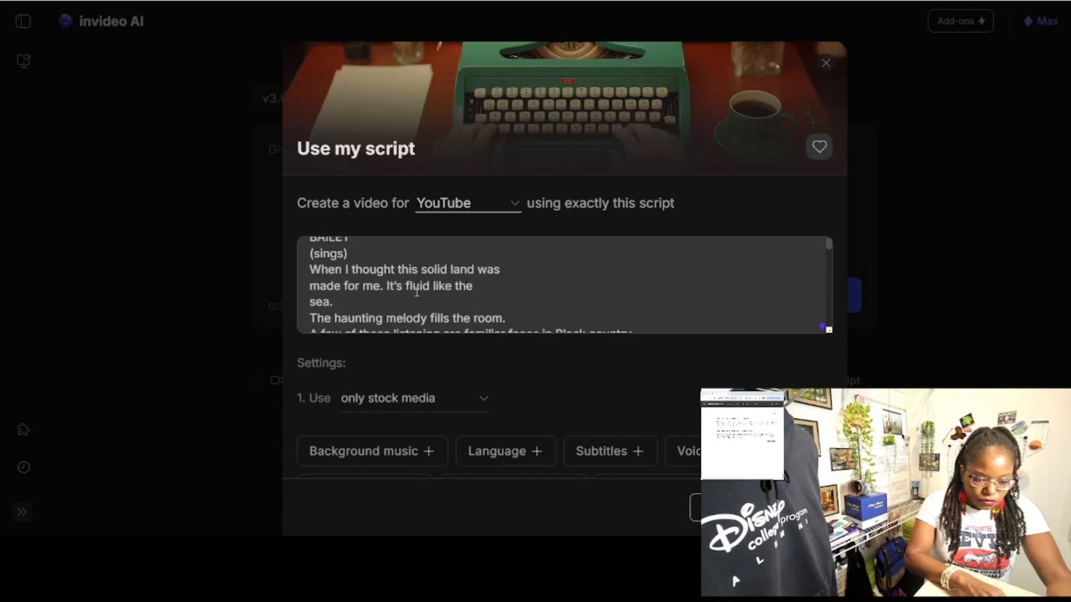
scroll(416, 292, down, 3)
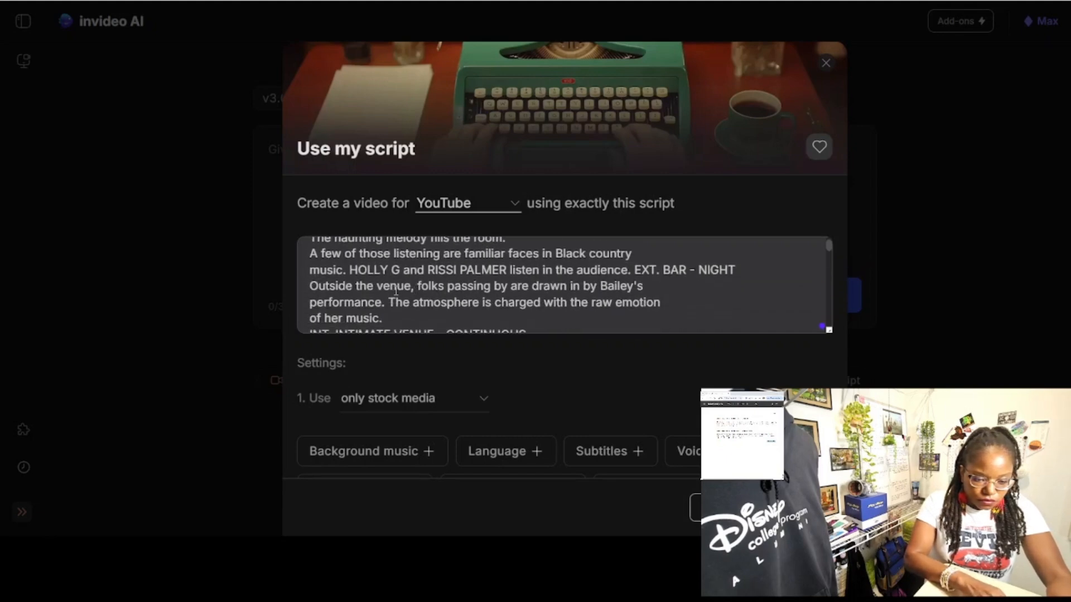
scroll(396, 290, up, 1)
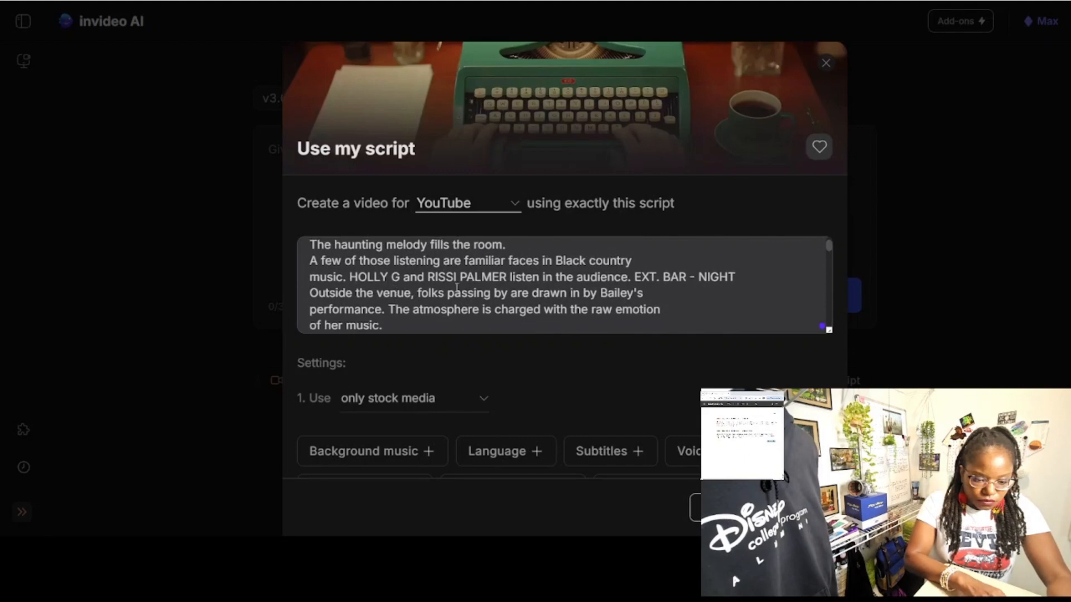
key(Return)
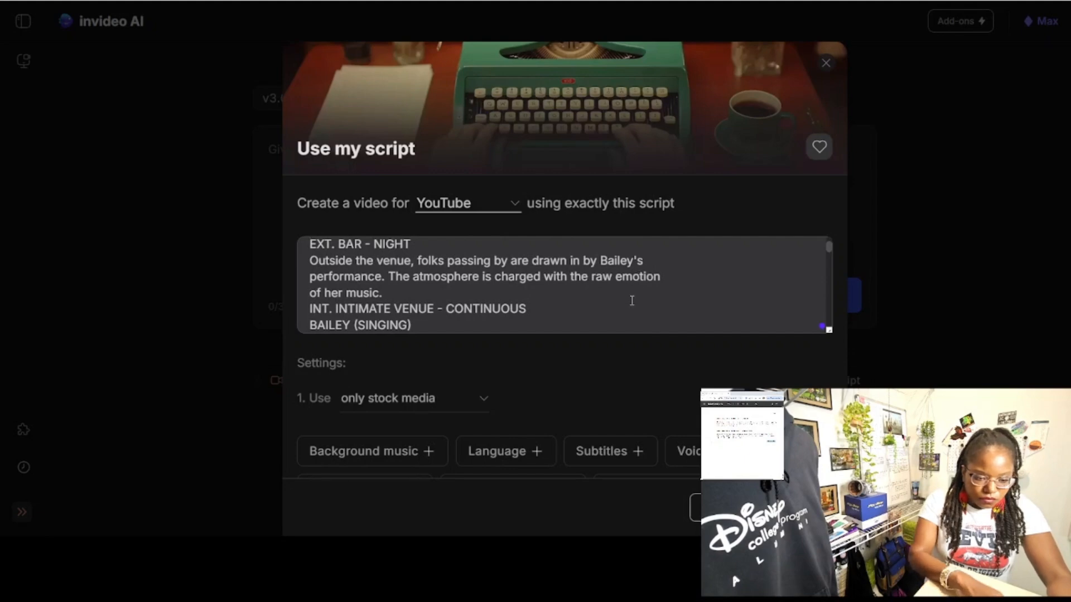
Step: Review the pasted script from the EXT. BAR - NIGHT scene through to its final lines
scroll(563, 284, down, 5)
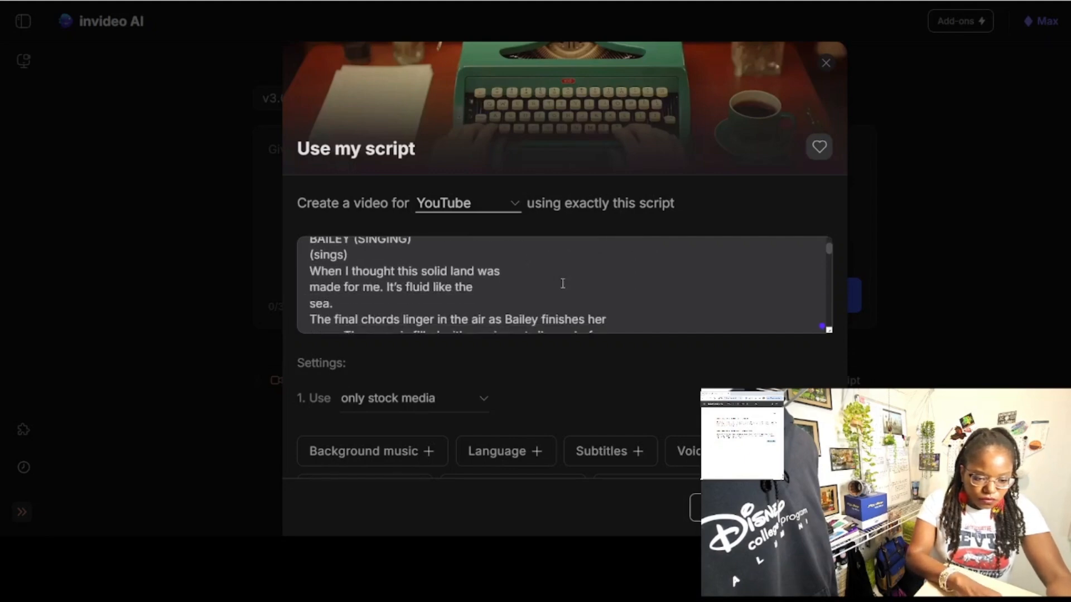
scroll(563, 283, down, 2)
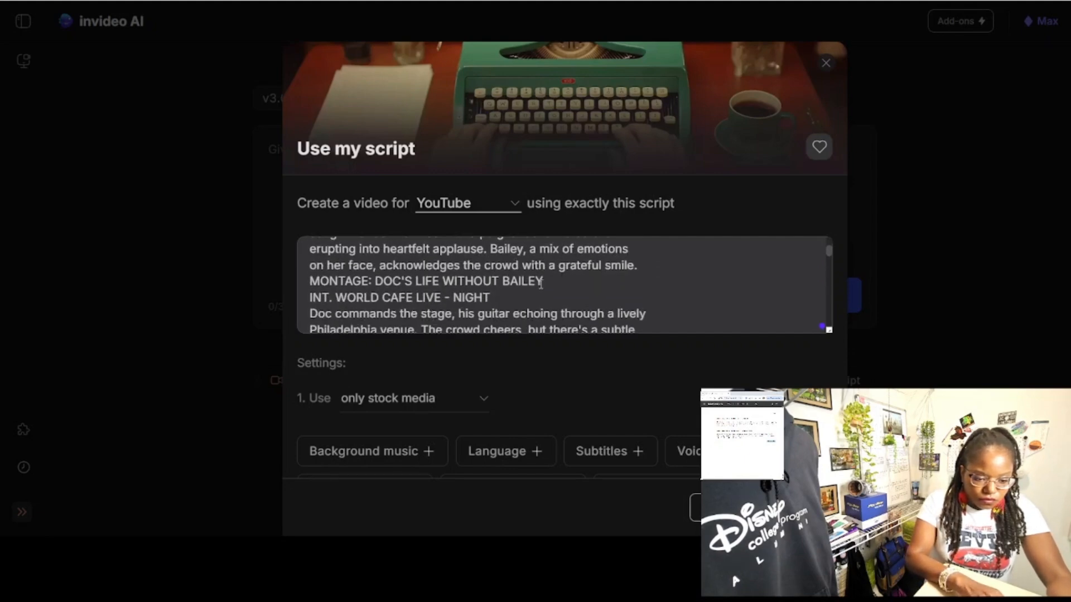
scroll(490, 288, down, 3)
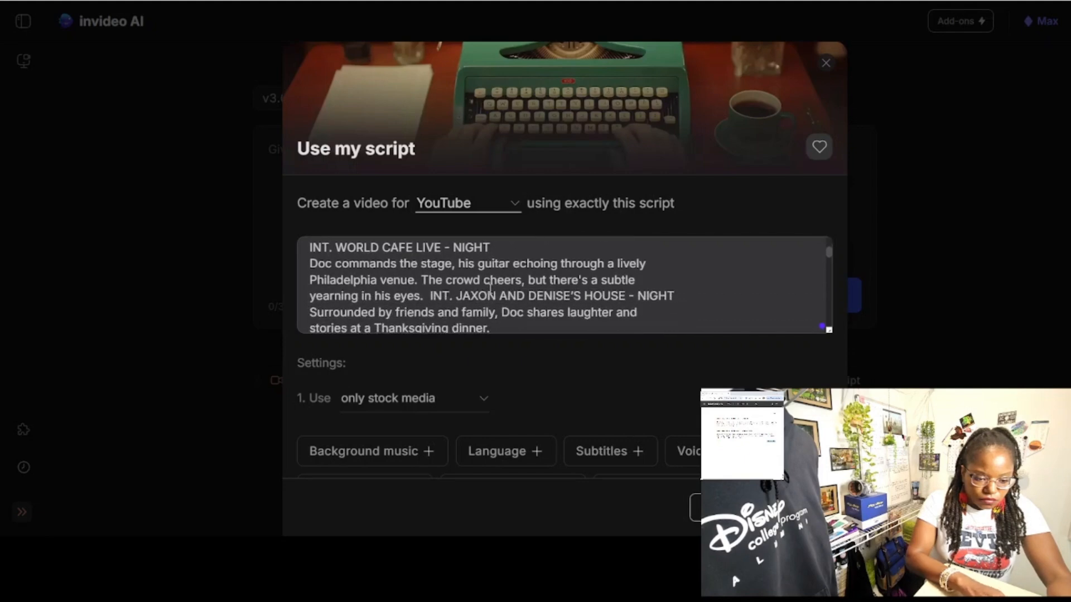
scroll(490, 288, down, 3)
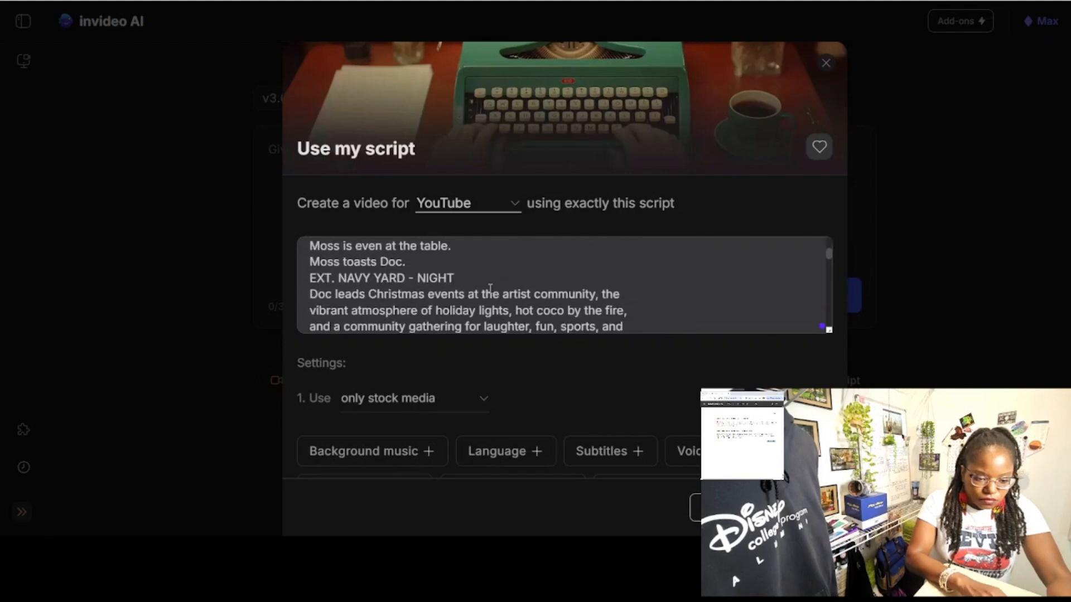
scroll(490, 288, down, 3)
scroll(490, 288, down, 5)
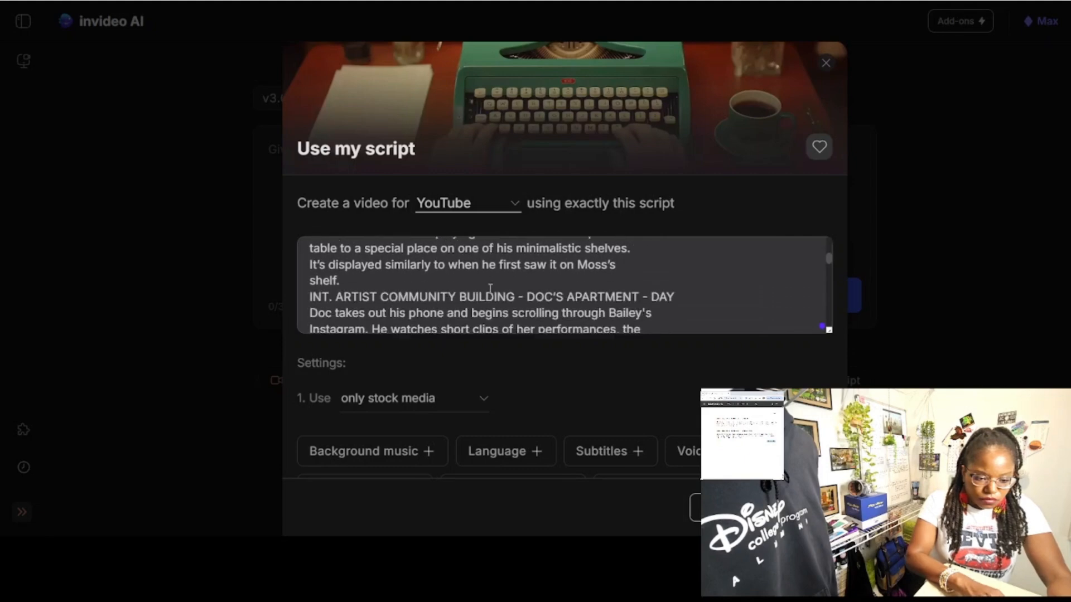
scroll(490, 288, down, 6)
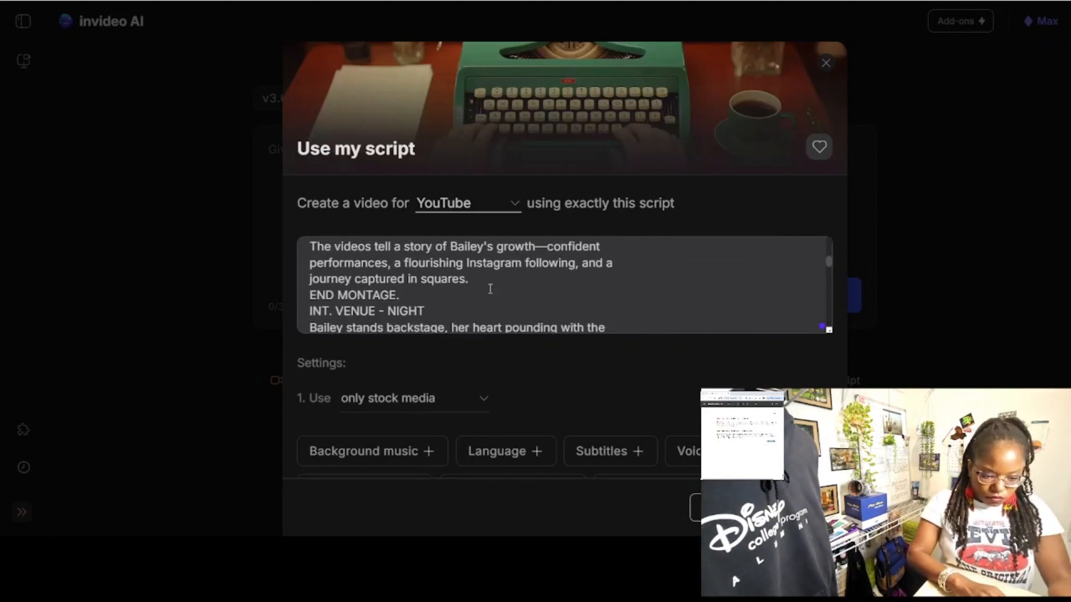
scroll(490, 289, down, 3)
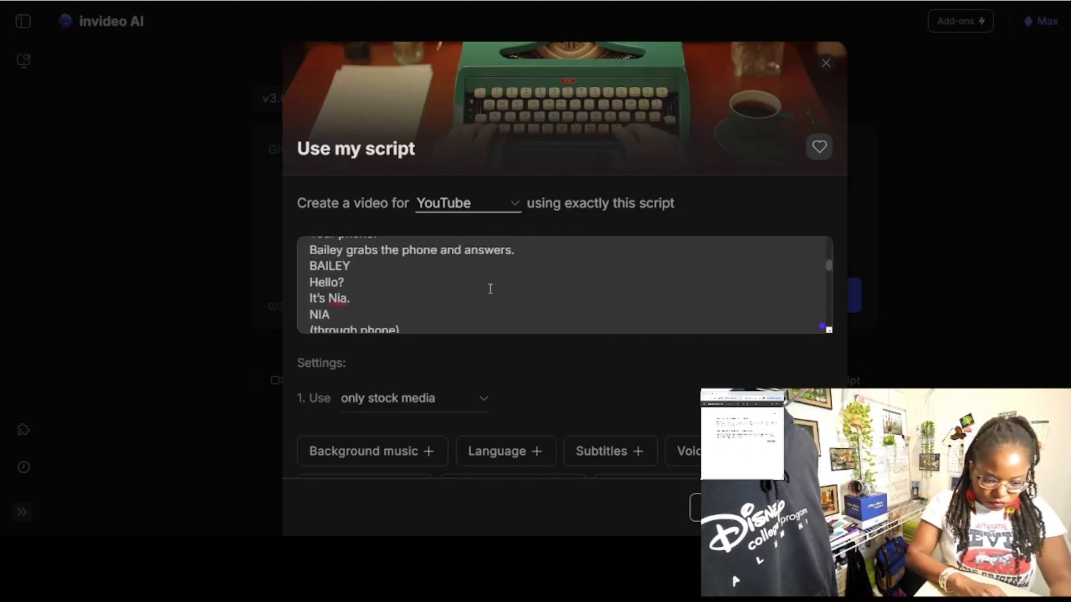
scroll(490, 288, down, 8)
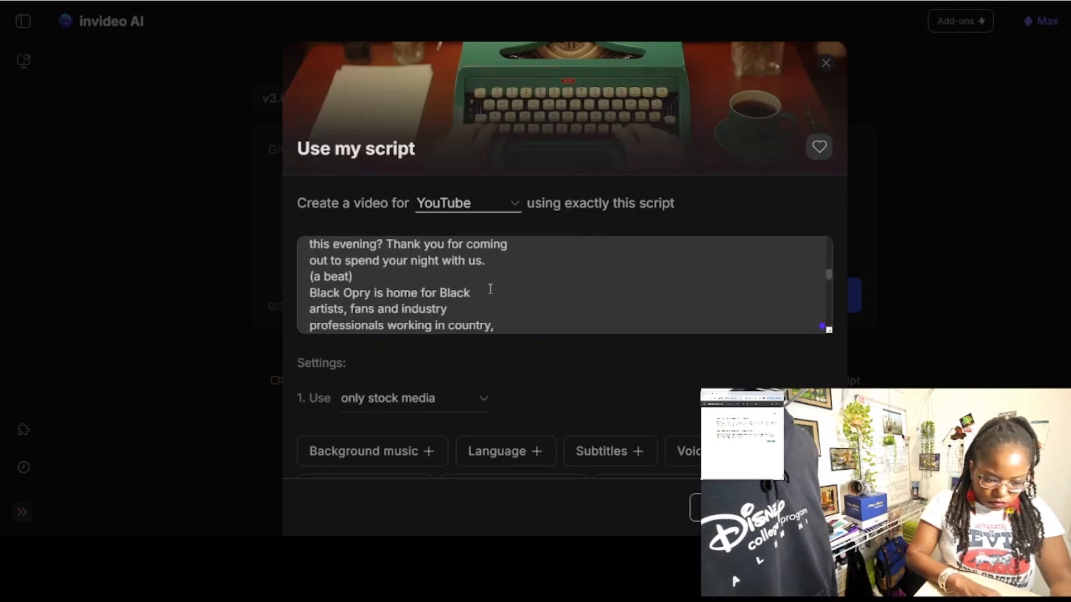
scroll(490, 288, down, 8)
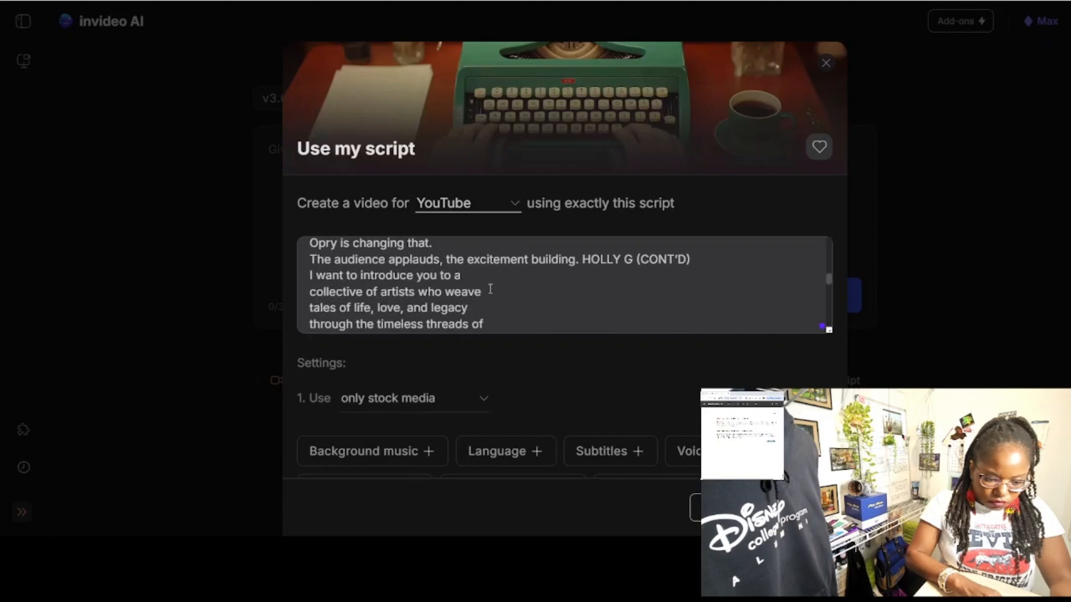
scroll(491, 288, down, 5)
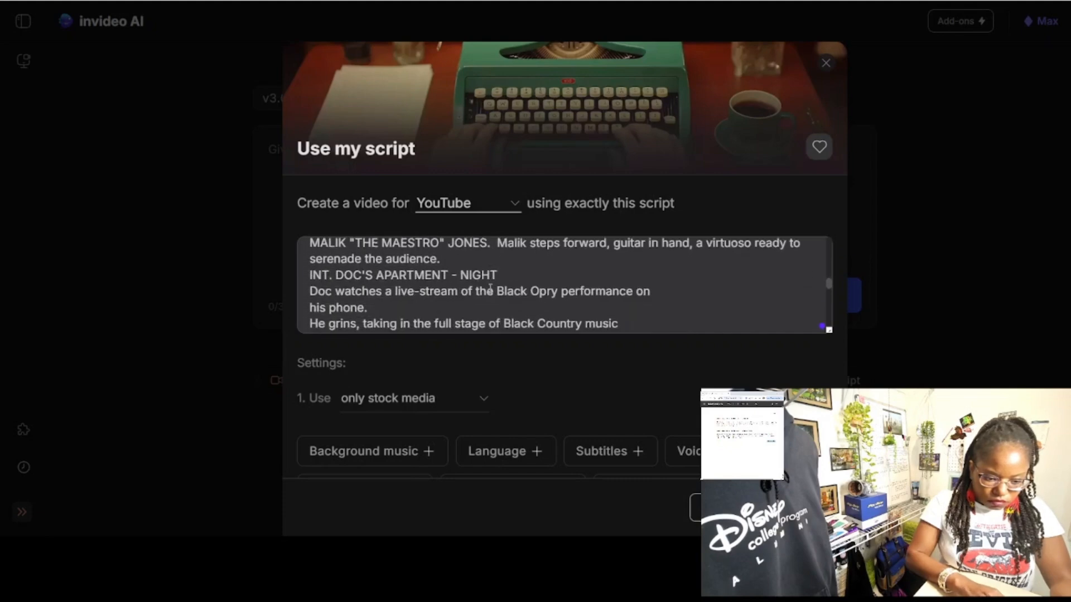
scroll(490, 288, up, 3)
scroll(490, 289, down, 5)
scroll(491, 288, down, 5)
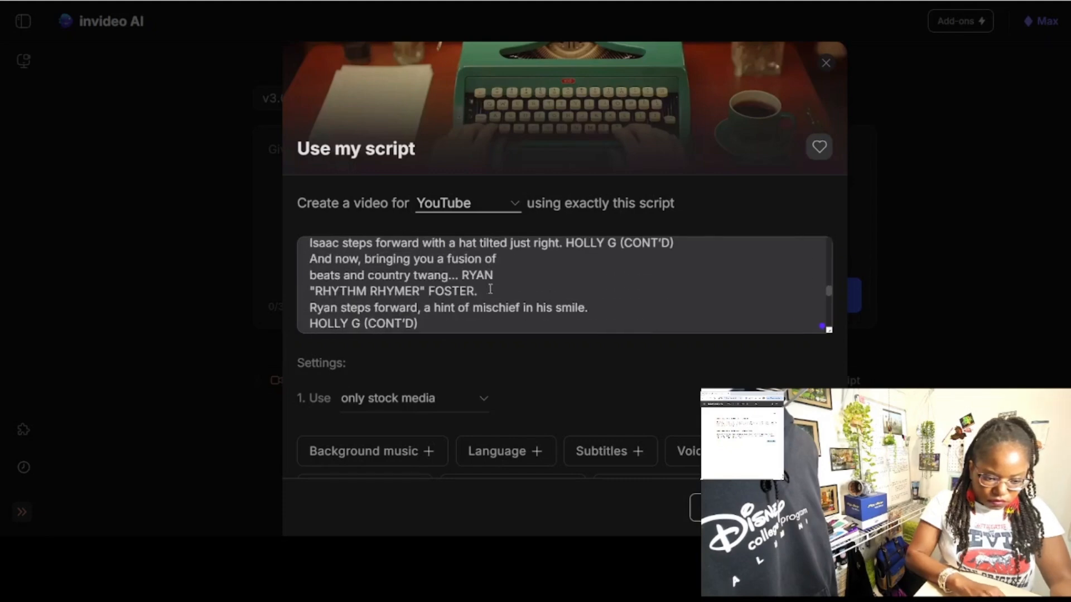
scroll(490, 289, down, 4)
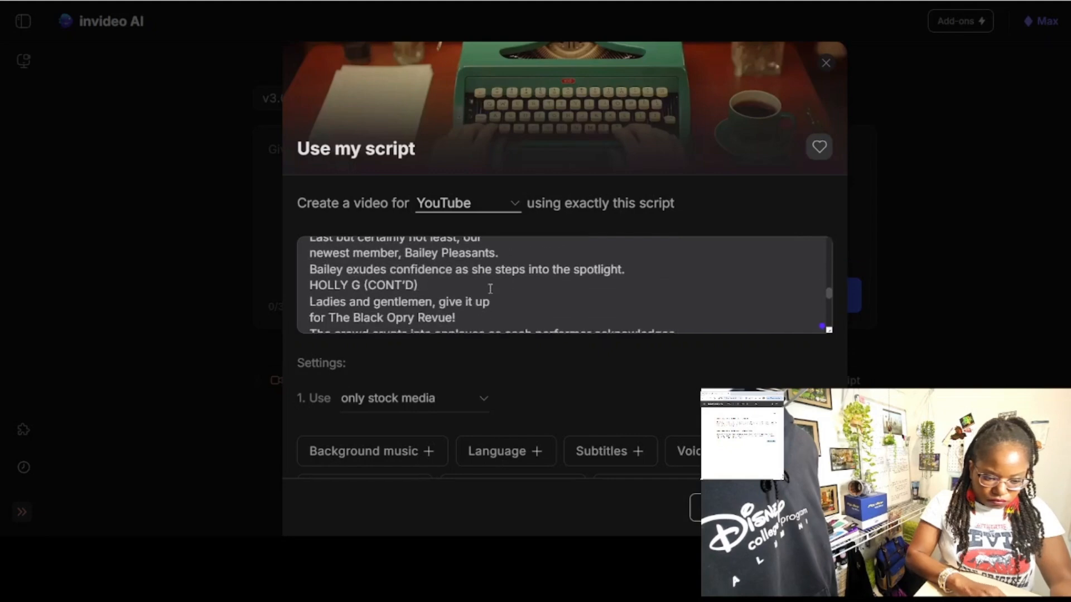
scroll(491, 288, up, 5)
scroll(490, 288, down, 10)
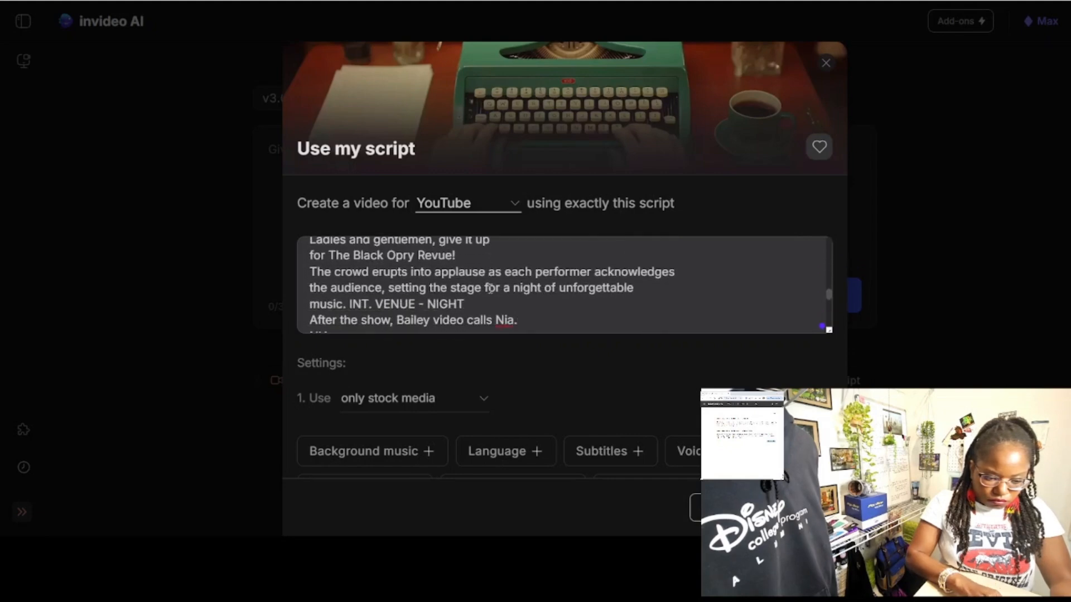
scroll(490, 289, down, 2)
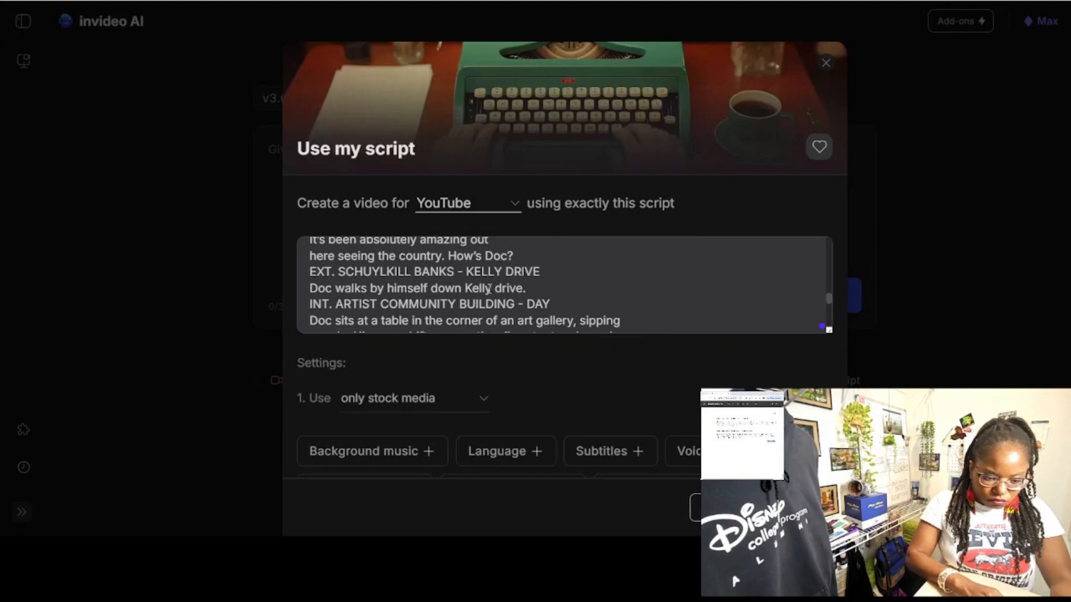
scroll(489, 288, down, 8)
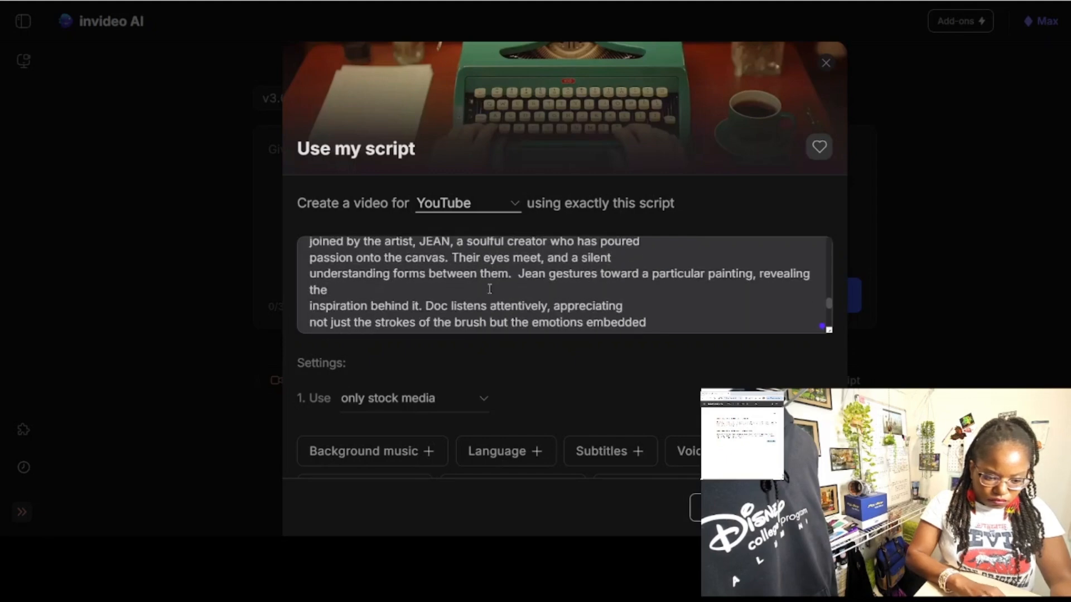
scroll(489, 288, down, 6)
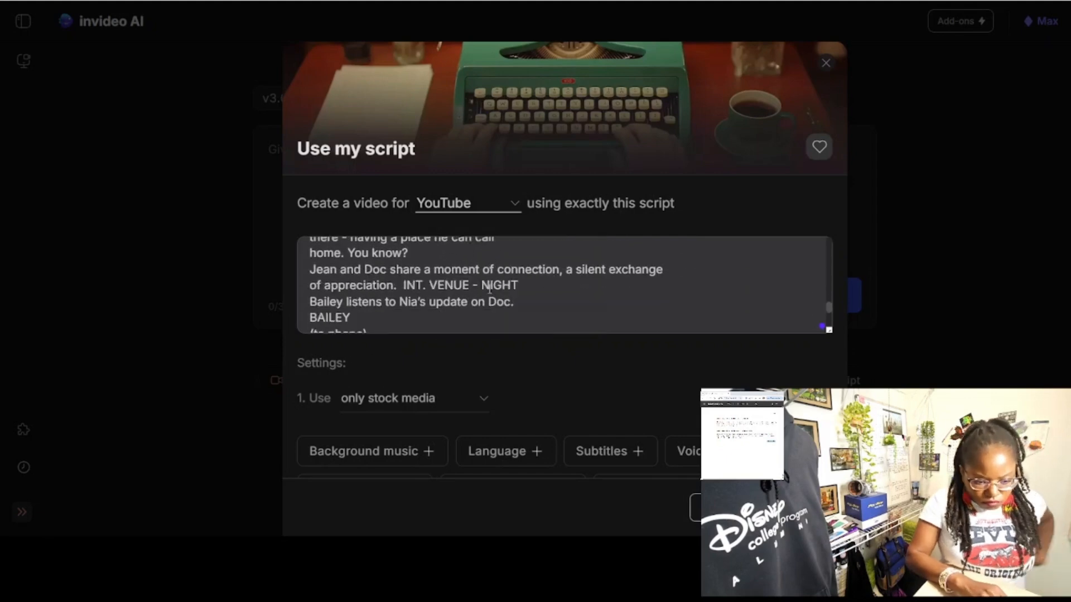
scroll(489, 289, down, 8)
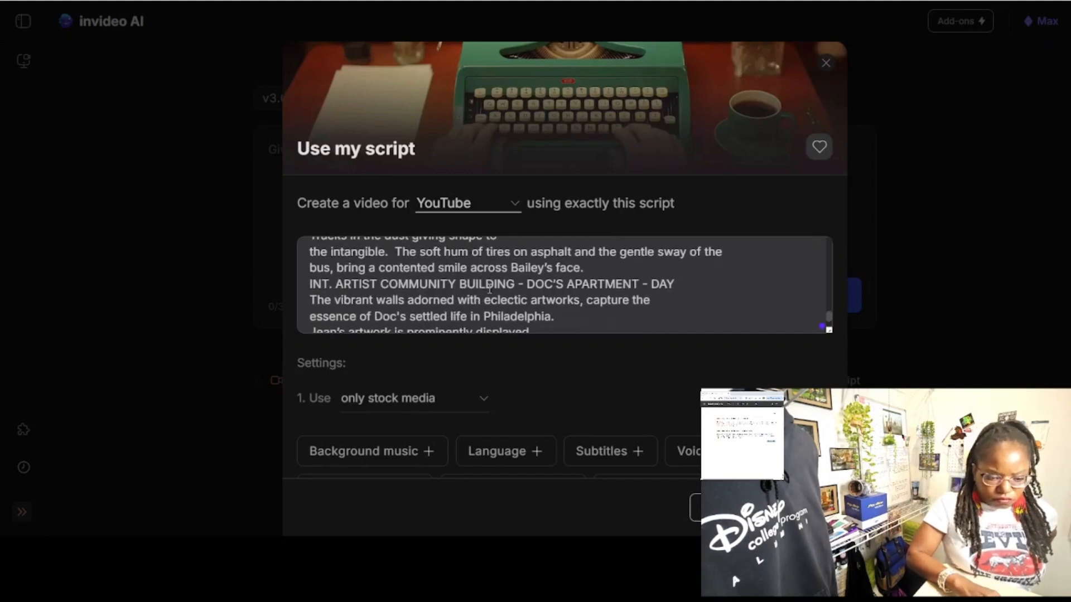
scroll(489, 288, down, 10)
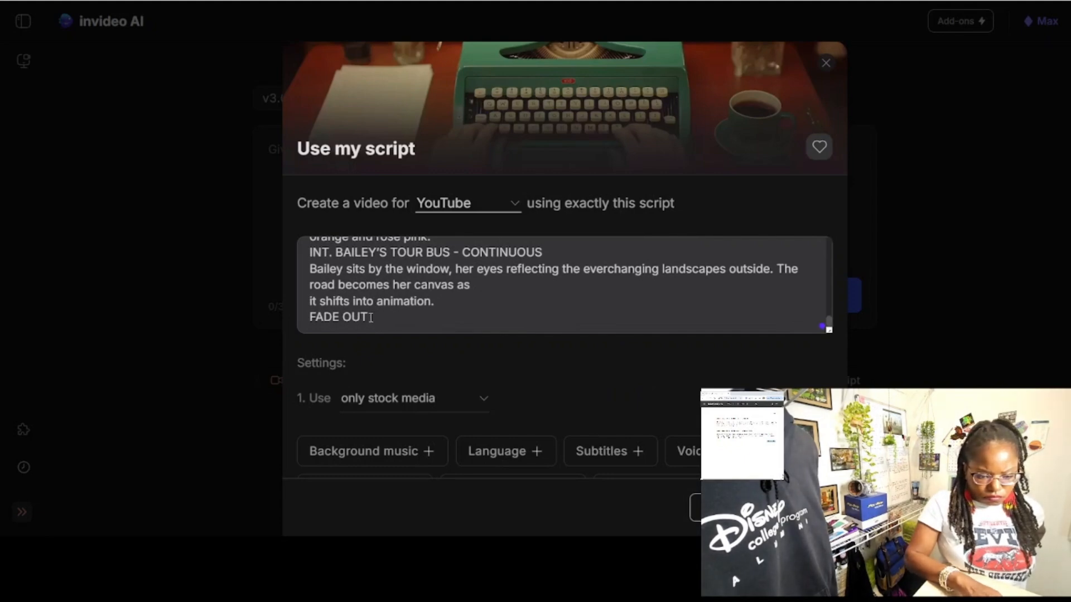
Step: Remove FADE OUT from the end of the script and generate the YouTube video from it
drag(371, 316, 296, 316)
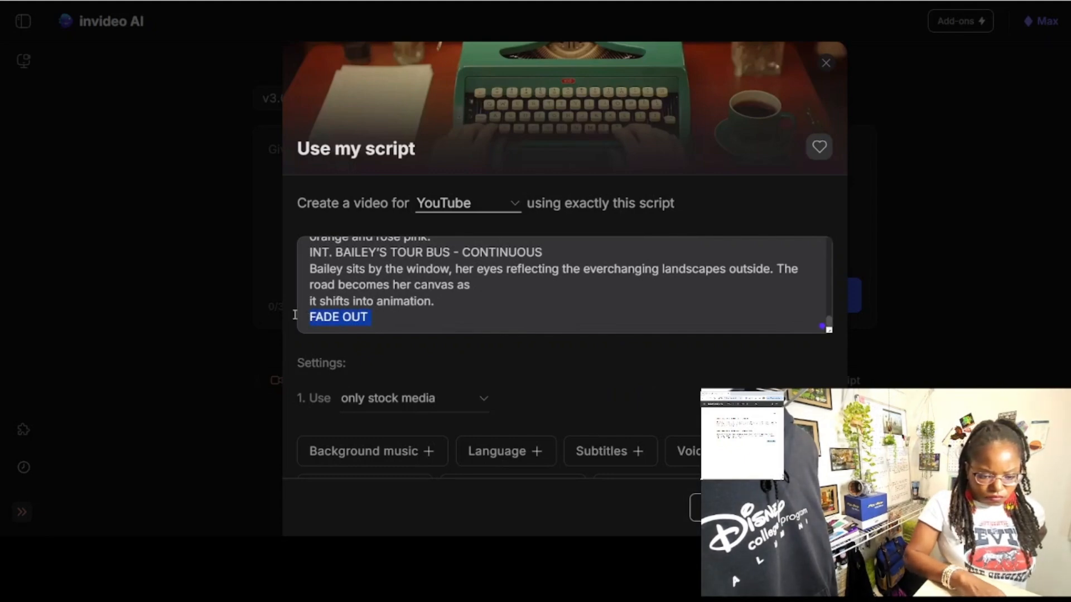
key(BackSpace)
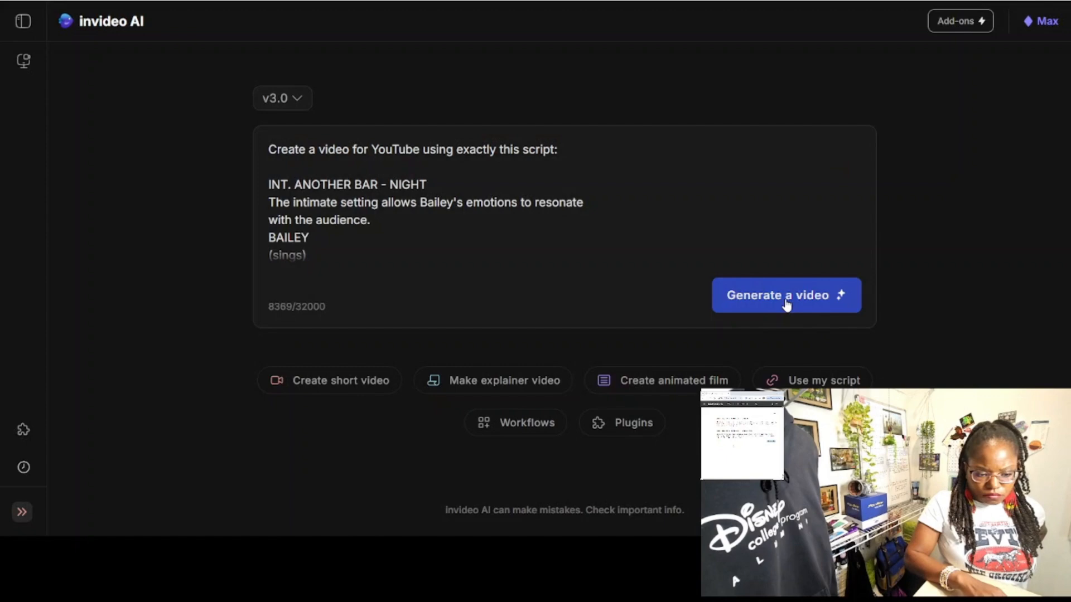
click(786, 302)
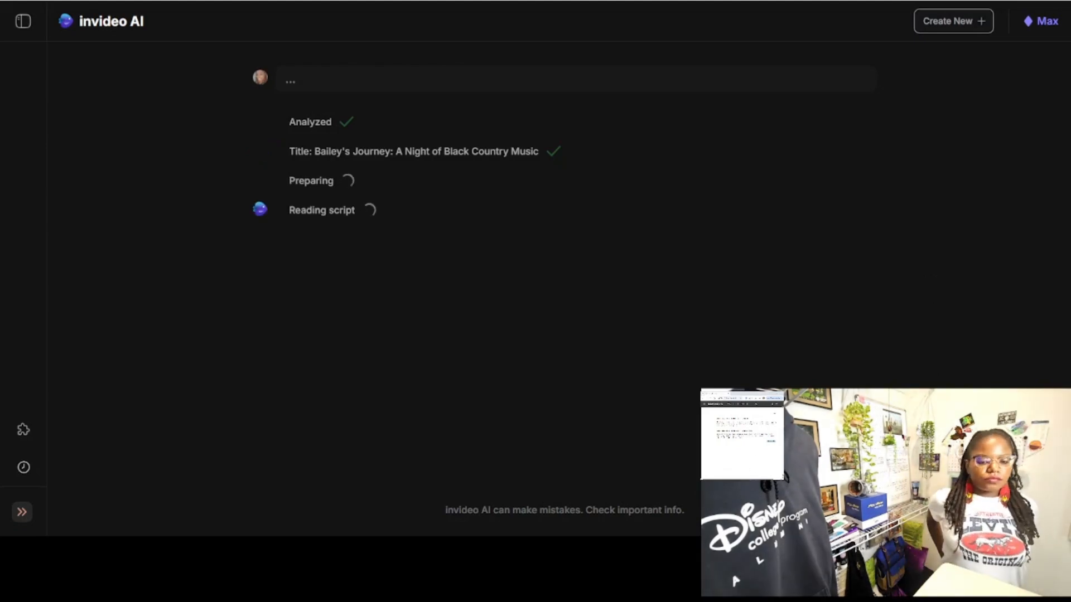
Step: Paste the screenplay section by section into an empty Use my script form, continuing past the scene between Jean and Doc
click(748, 349)
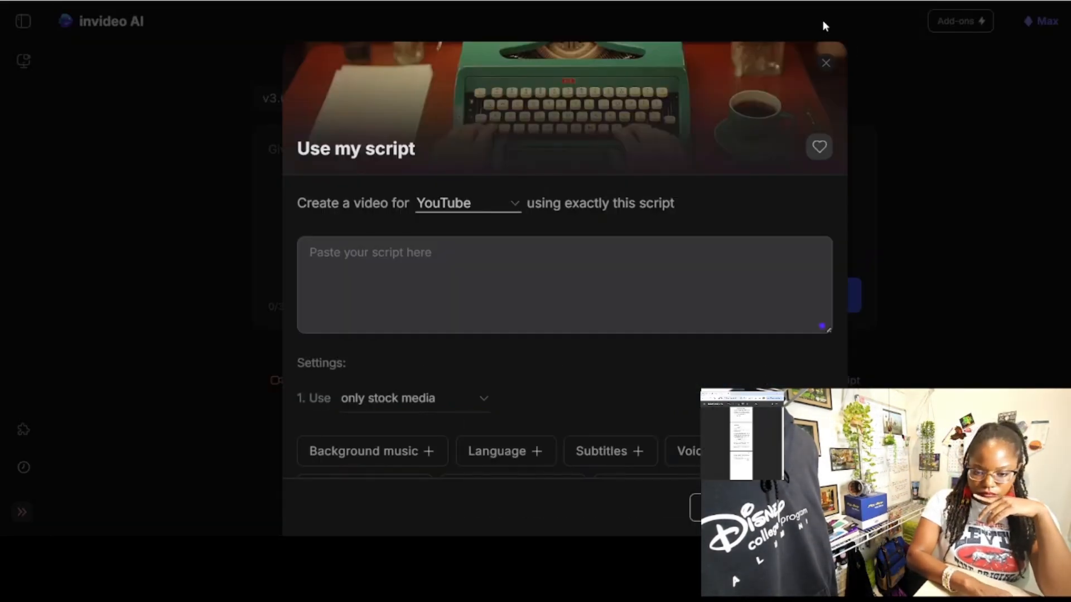
key(ctrl+v)
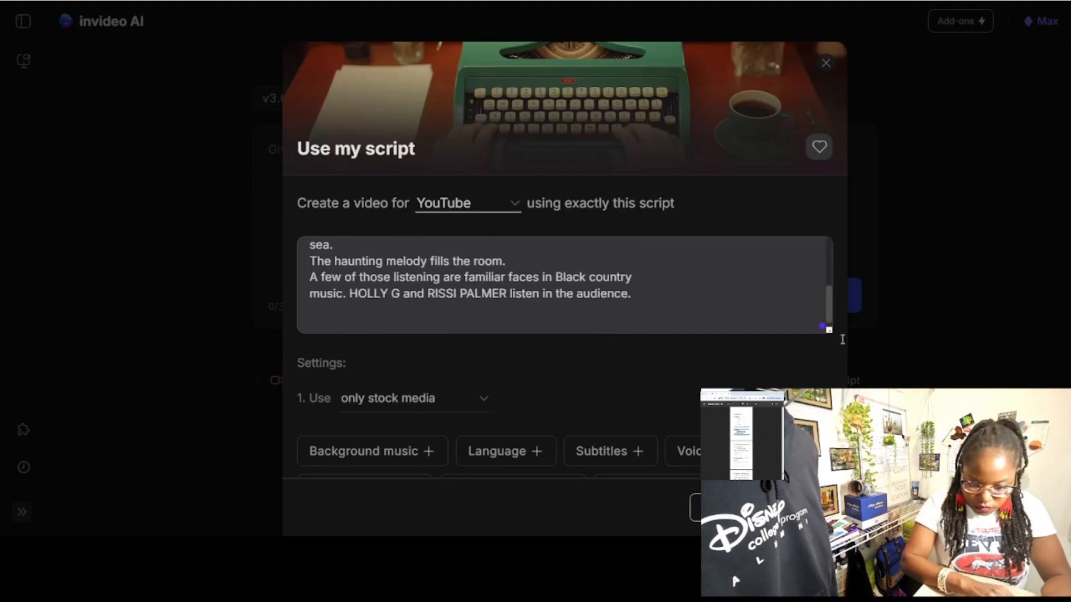
scroll(413, 306, up, 15)
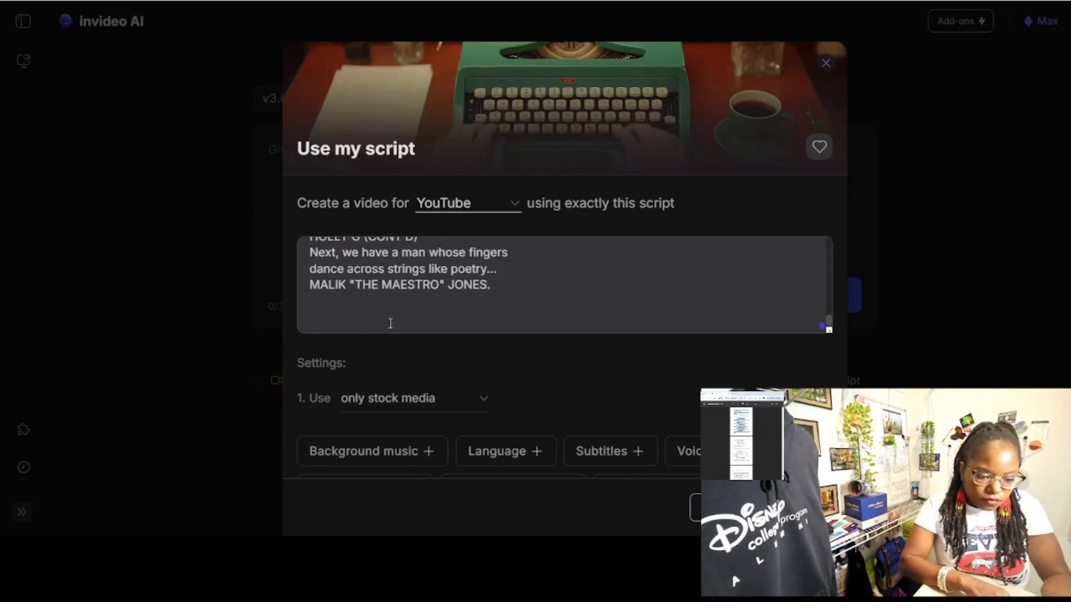
scroll(389, 318, down, 15)
key(ctrl+v)
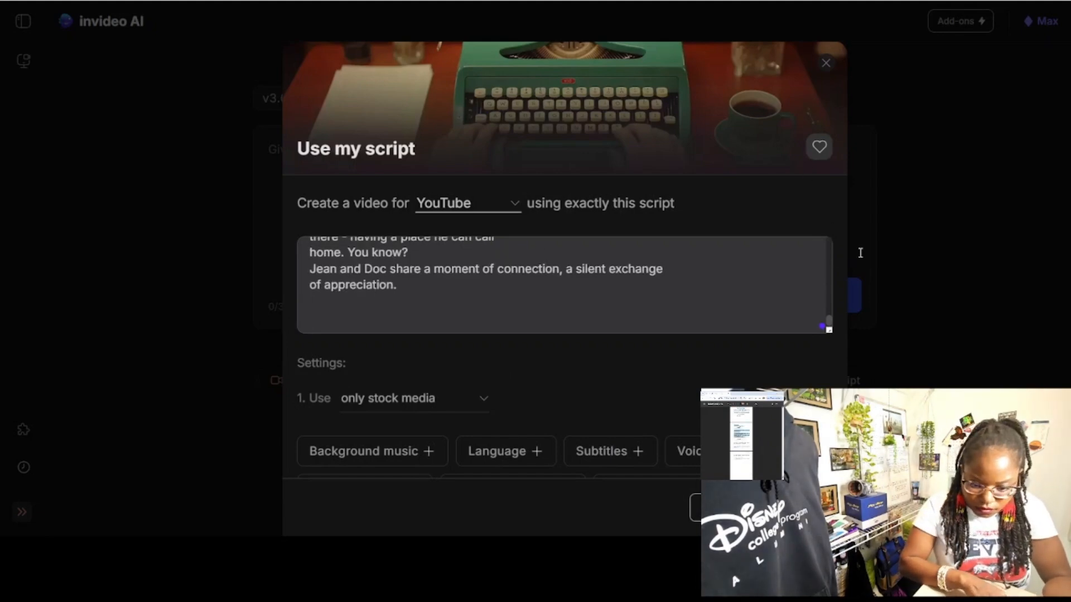
click(428, 315)
key(ctrl+v)
key(ctrl+a)
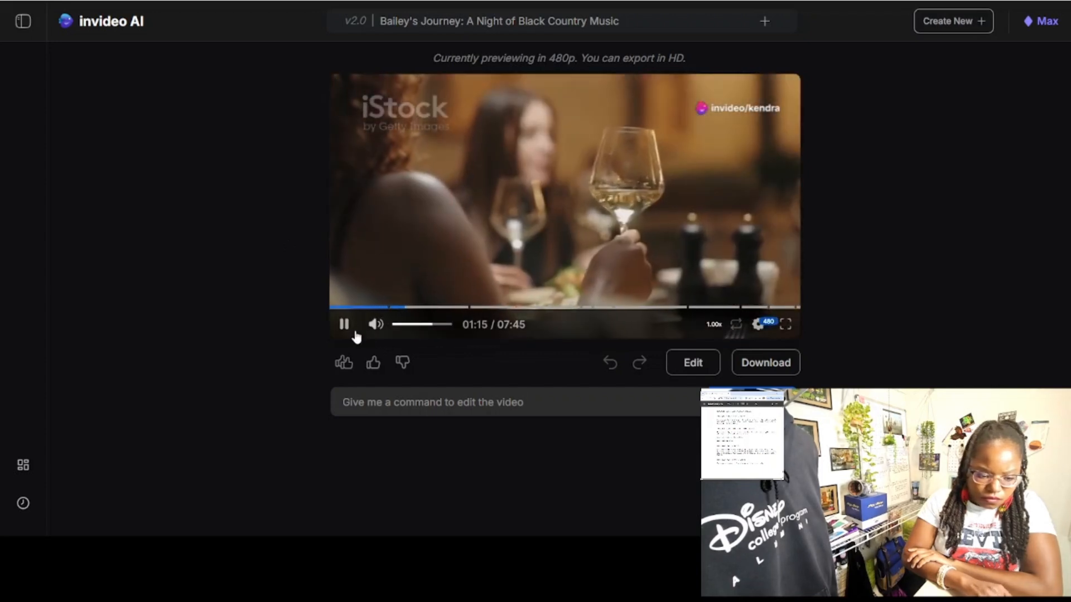
Step: Pause the video preview, open its script for editing, and insert INT. ANOTHER BAR - NIGHT after the 5-second pause in Chapter 1's first line
click(344, 326)
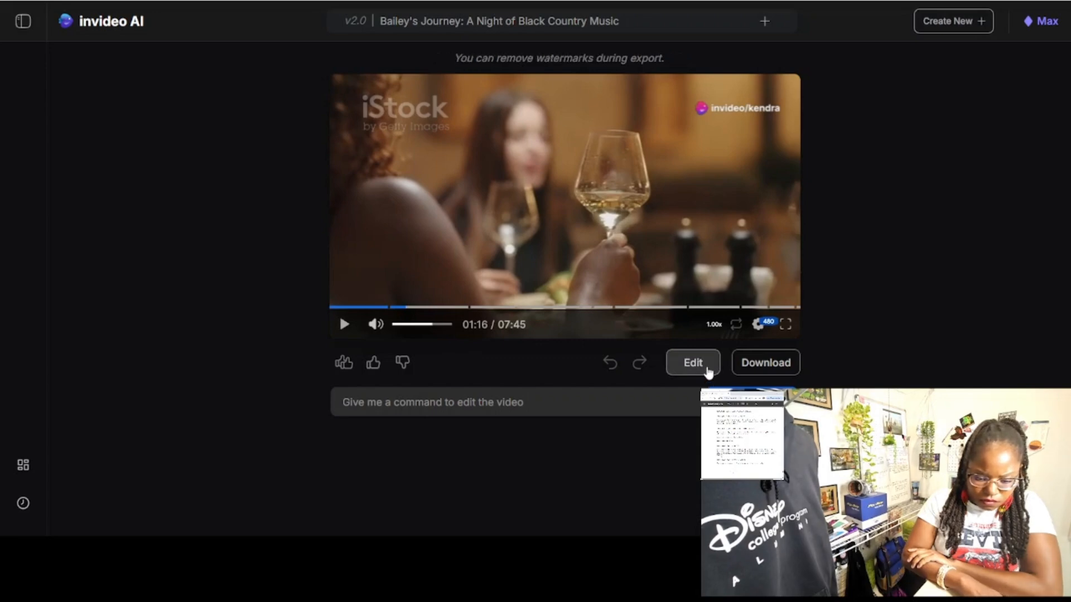
click(693, 363)
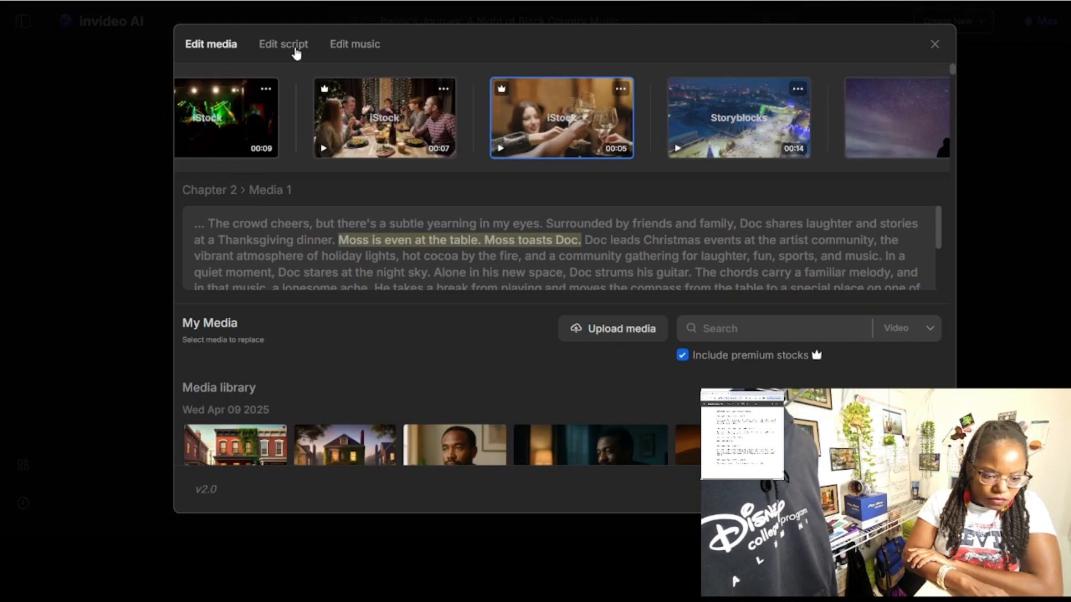
click(296, 50)
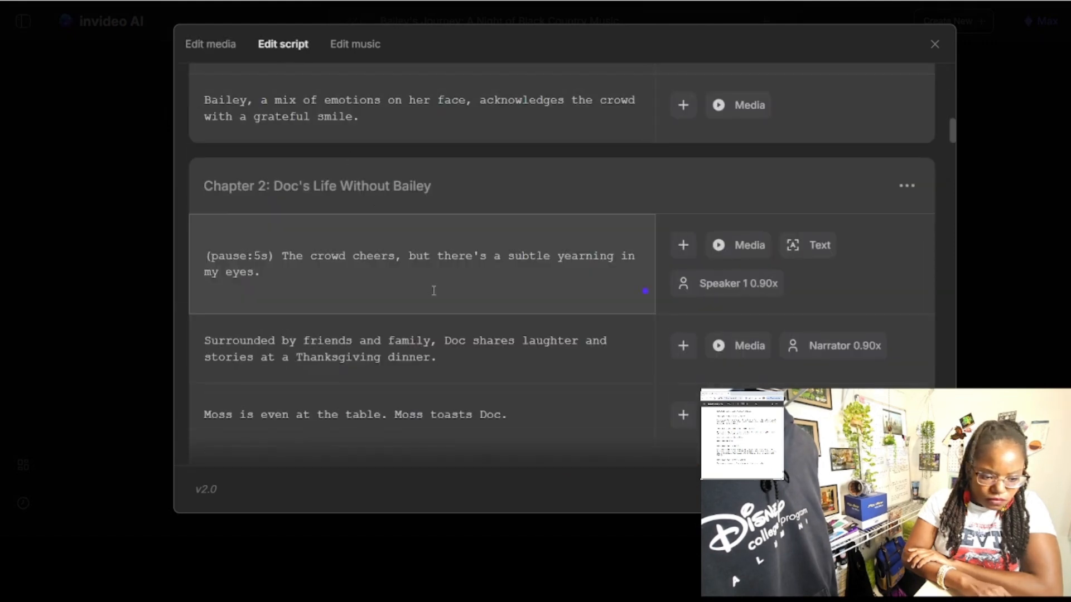
scroll(433, 290, up, 15)
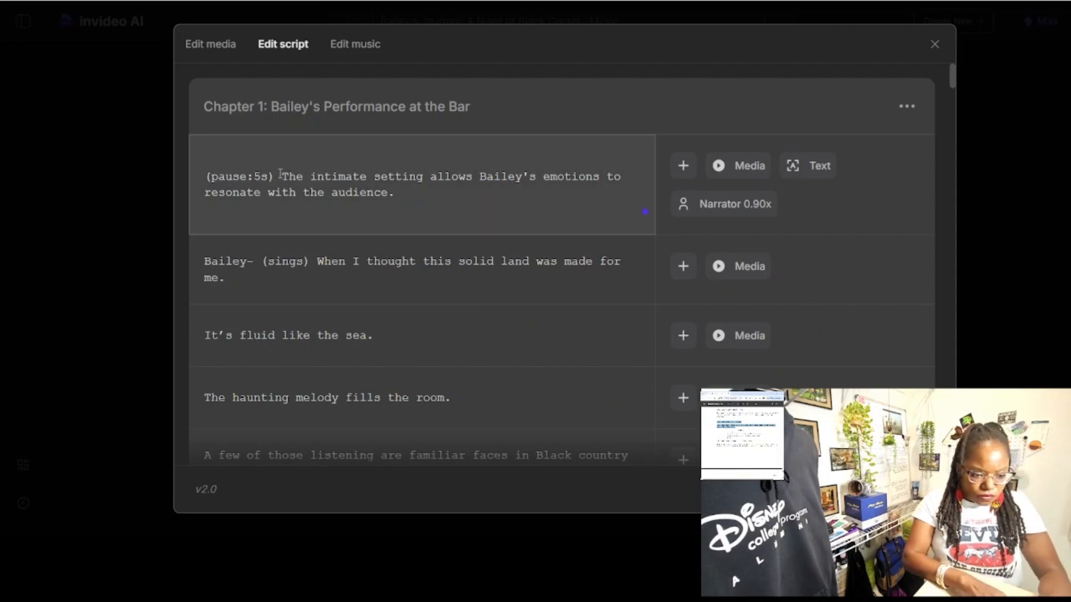
key(ctrl+a)
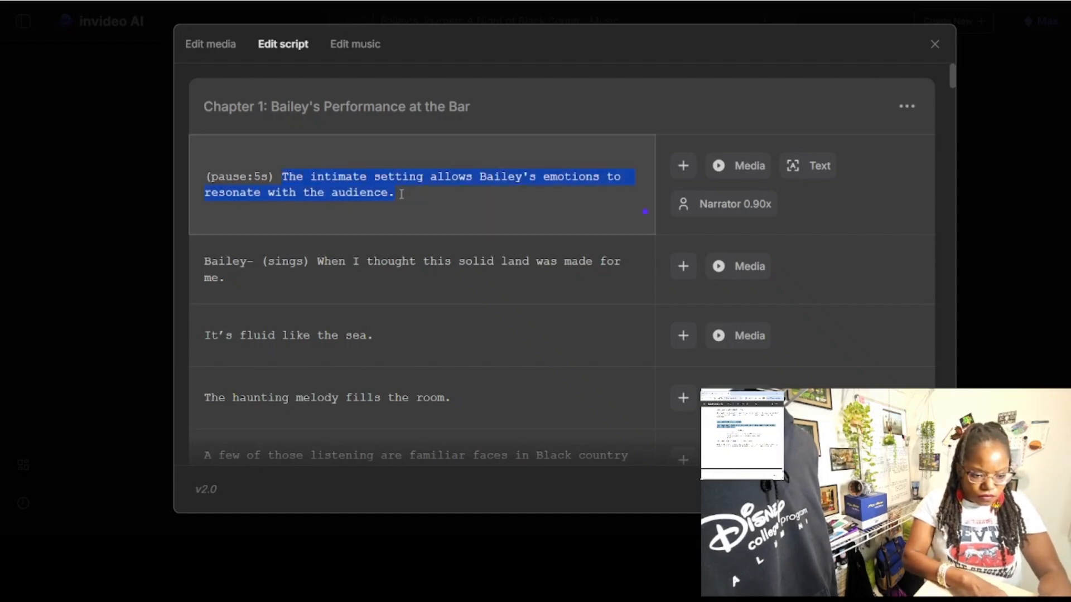
text((pause:5s) INT. ANOTHER BAR - NIGHT The intimate setting allows Bailey's emotions to resonate with the audience.)
Step: Insert the heading EXT. BAR - NIGHT above Chapter 1's line about folks outside the venue drawn in by Bailey's performance
scroll(476, 252, down, 2)
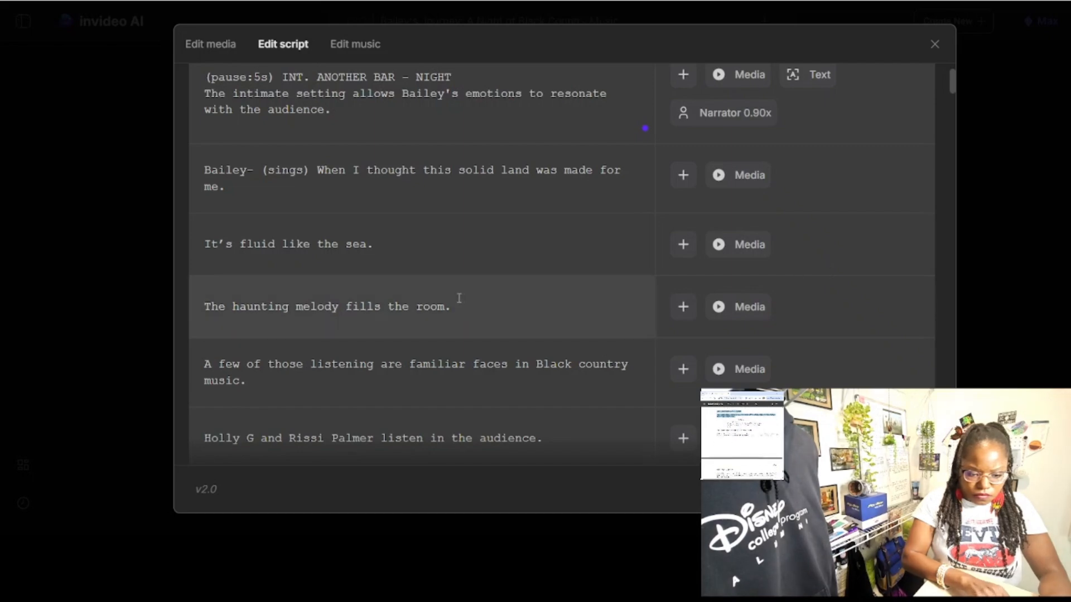
scroll(459, 299, down, 3)
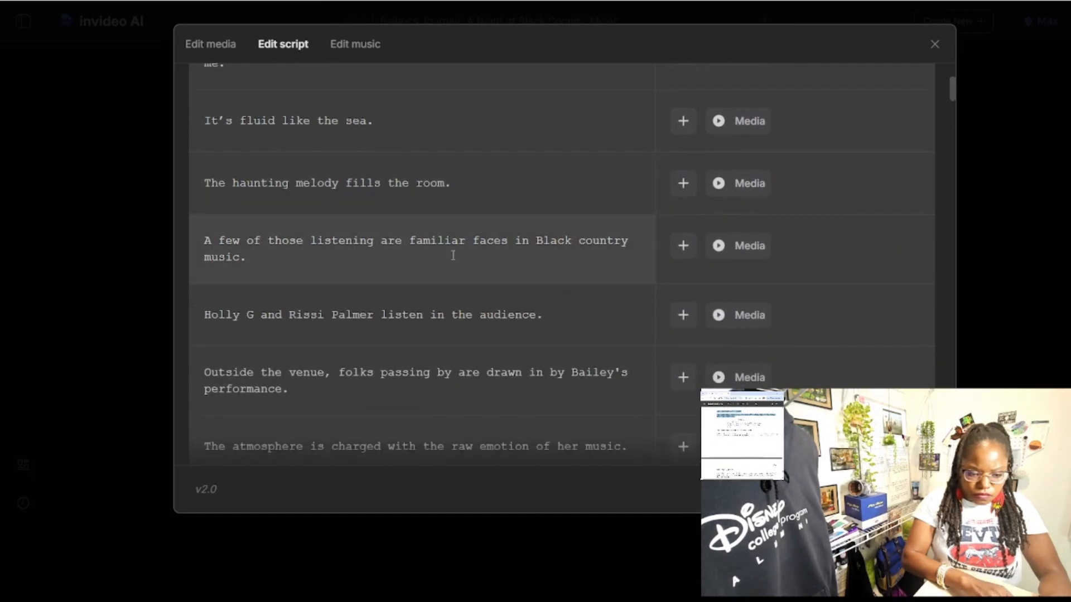
scroll(426, 215, down, 2)
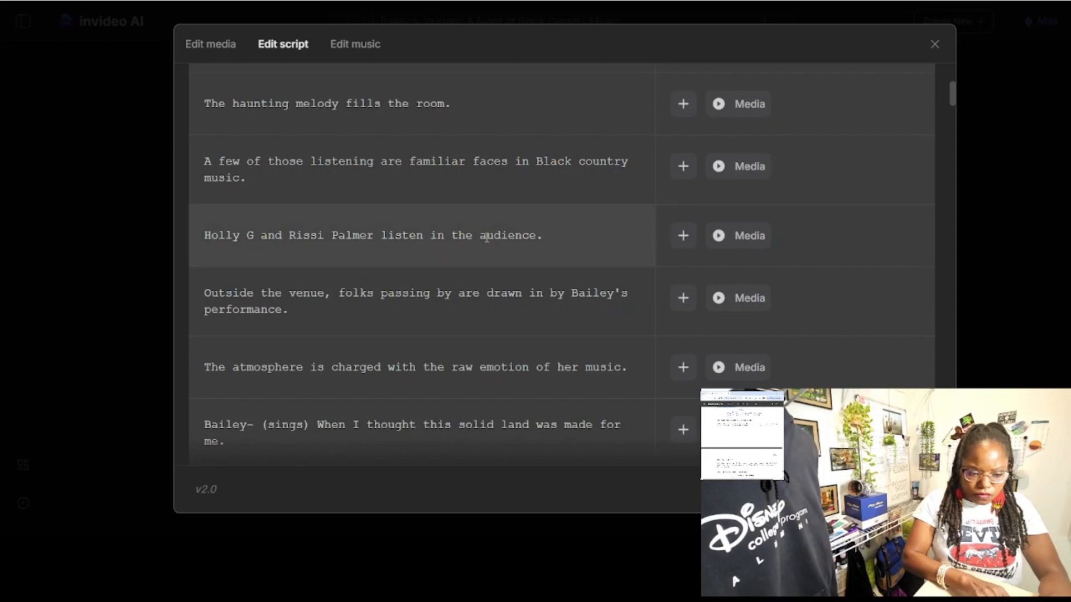
scroll(473, 238, down, 5)
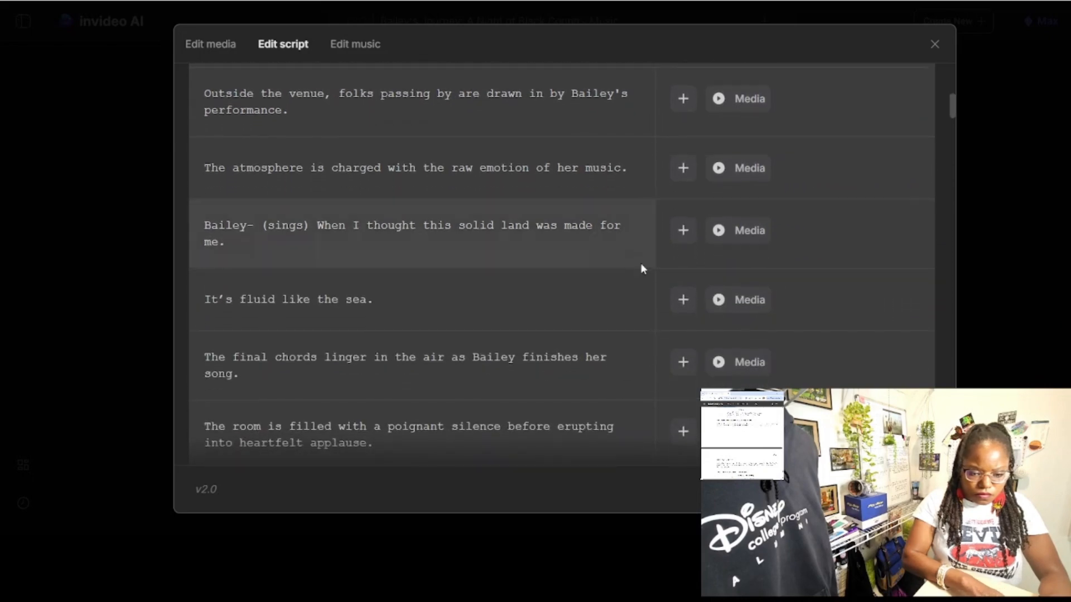
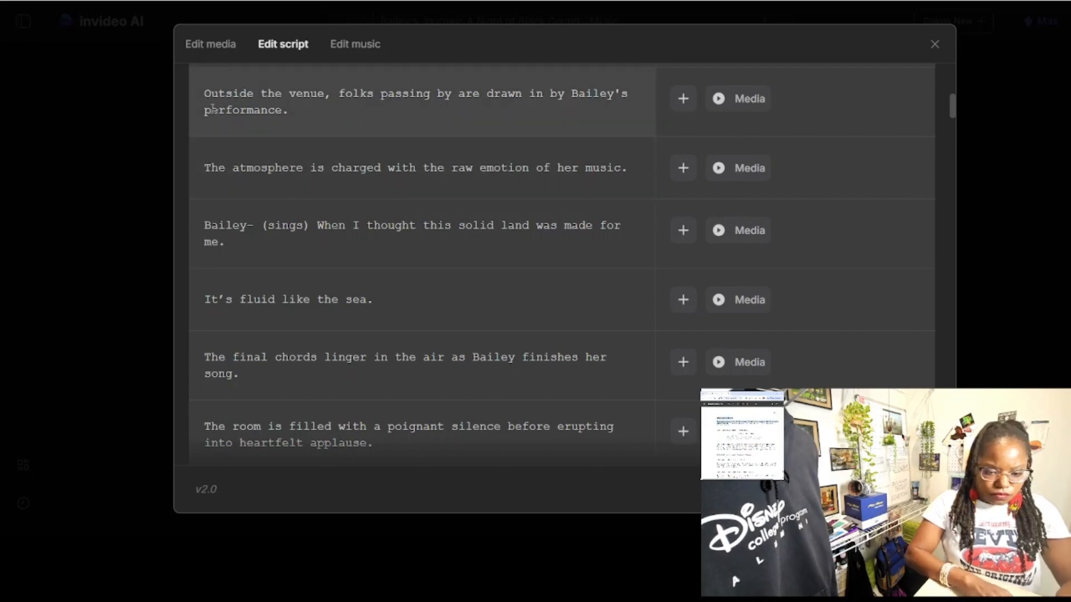
click(204, 93)
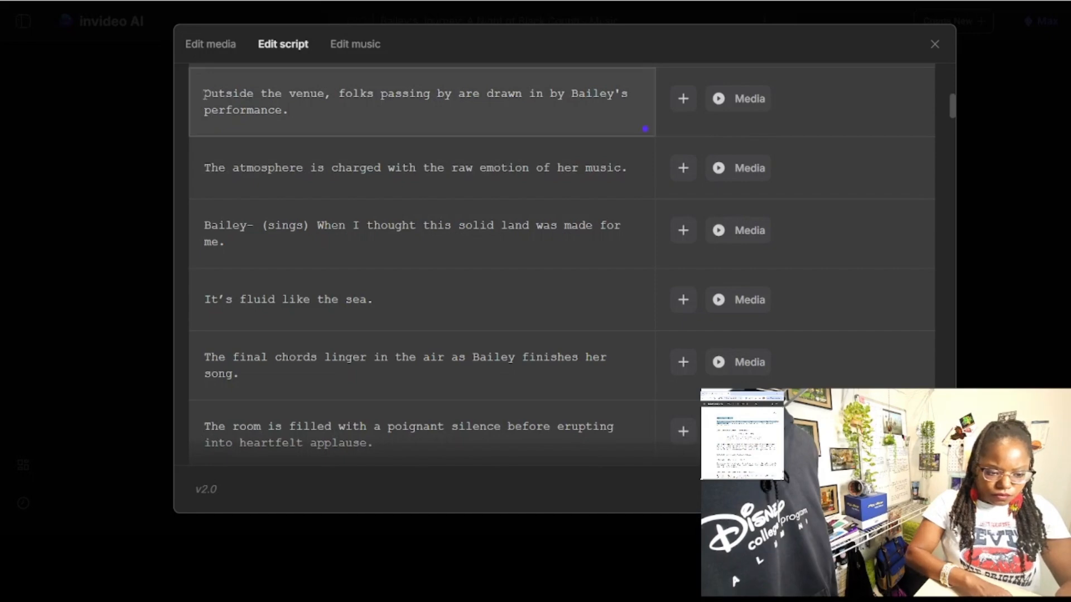
drag(204, 94, 308, 108)
text(EXT. BAR - NIGHT Outside the venue, folks passing by are drawn in by Bailey's performance.)
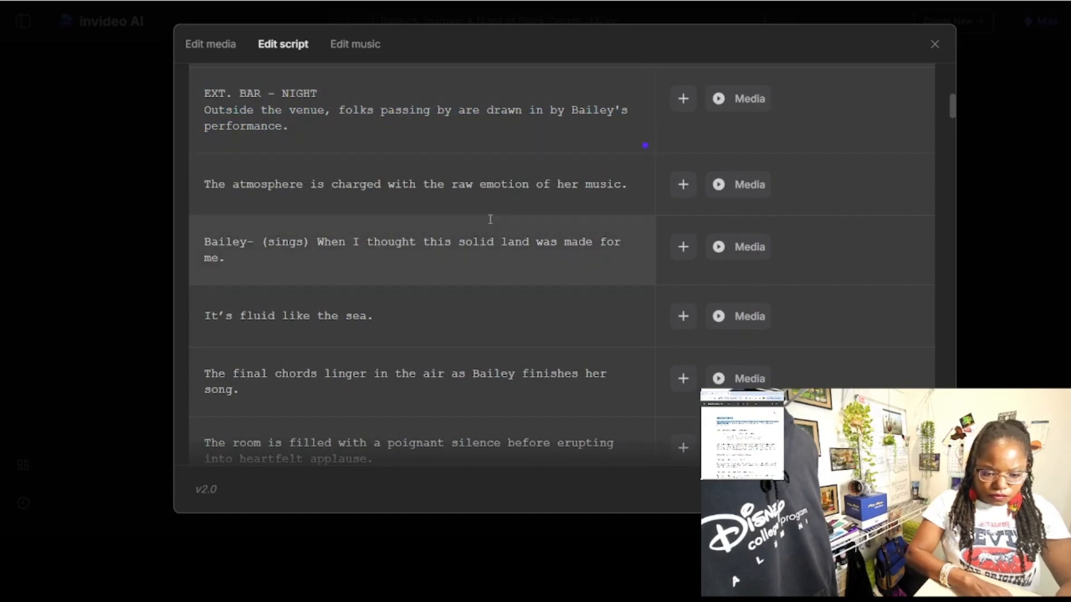
Step: Add INT. INTIMATE VENUE - CONTINUOUS on a new line below Chapter 1's sentence about the charged atmosphere
scroll(490, 217, down, 2)
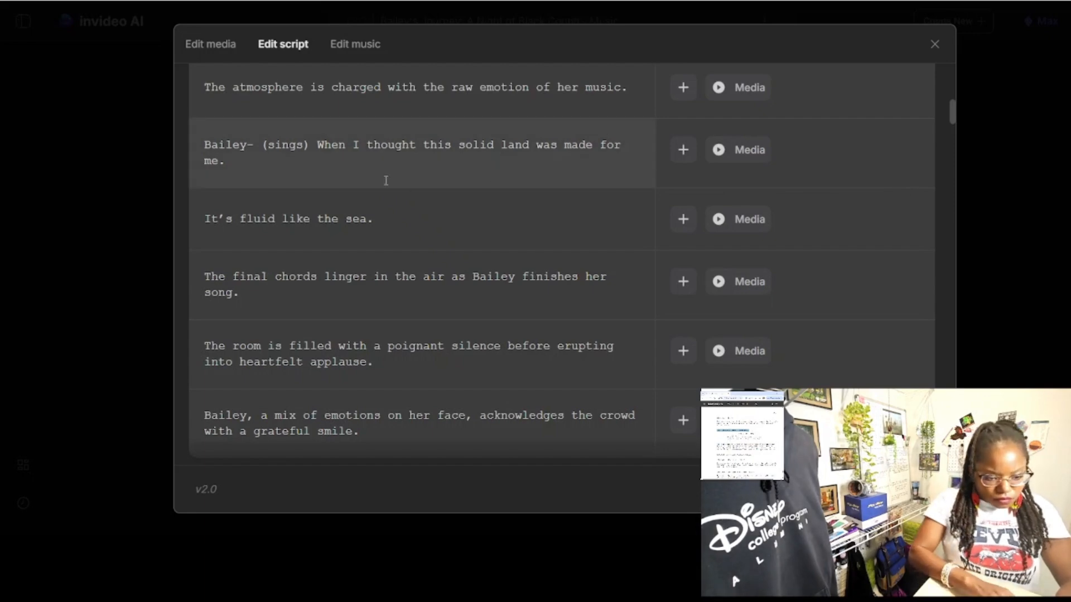
click(345, 87)
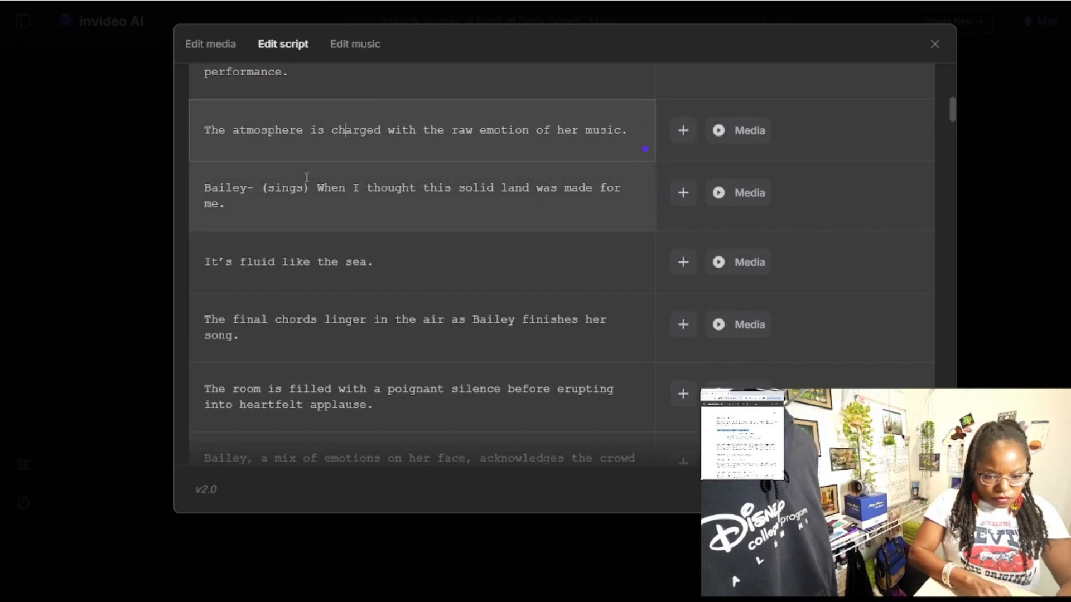
click(632, 133)
key(Return)
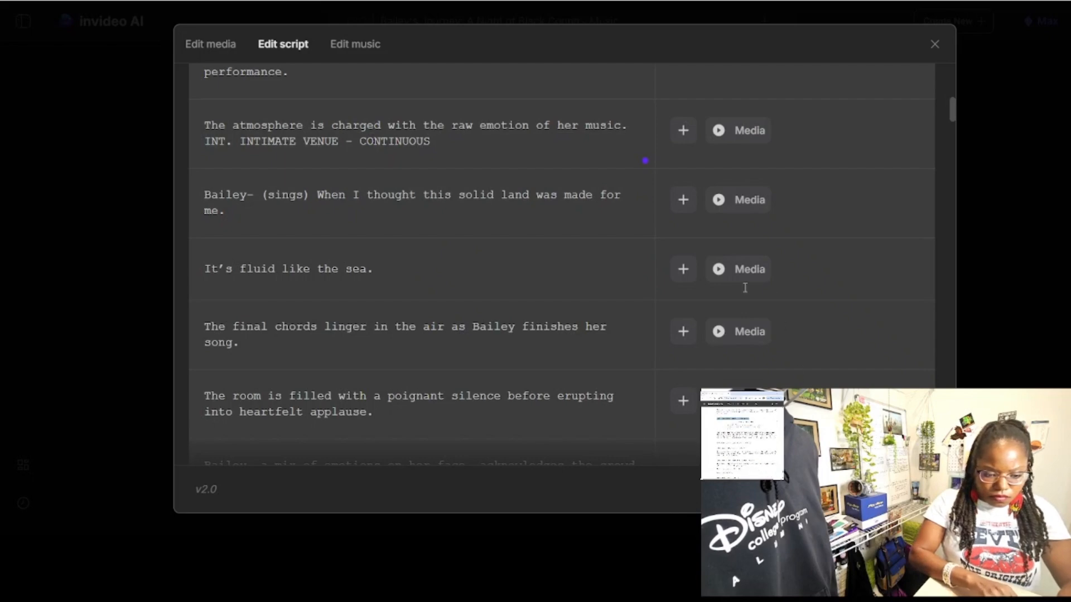
Step: In Chapter 2, insert MONTAGE: DOC'S LIFE WITHOUT BAILEY and INT. WORLD CAFE LIVE - NIGHT after the pause, and INT. JAXON AND DENISE'S HOUSE - NIGHT before the Thanksgiving line
scroll(341, 382, down, 4)
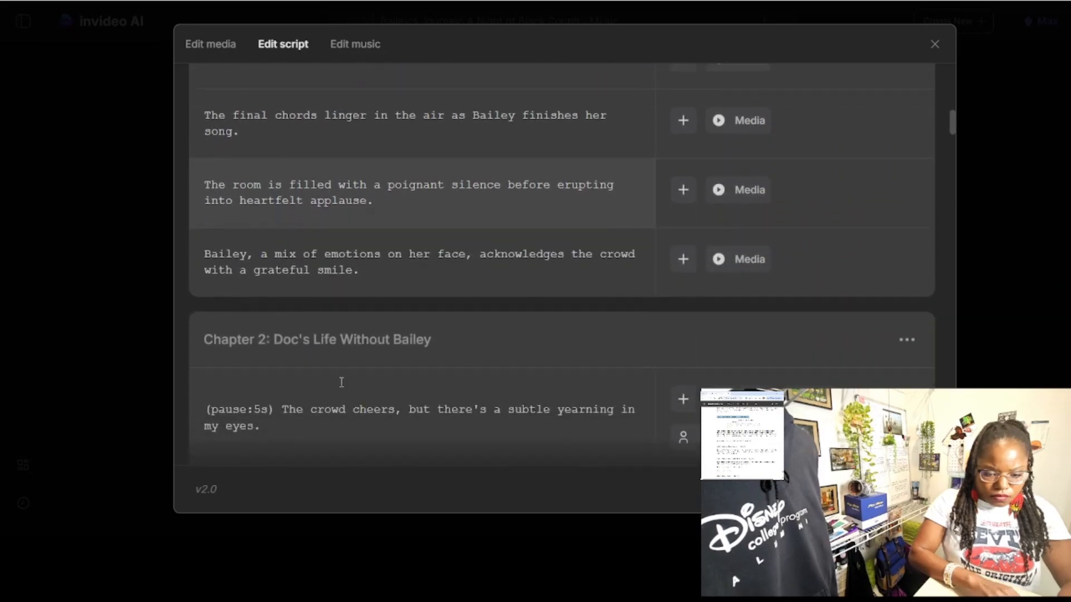
scroll(341, 382, down, 5)
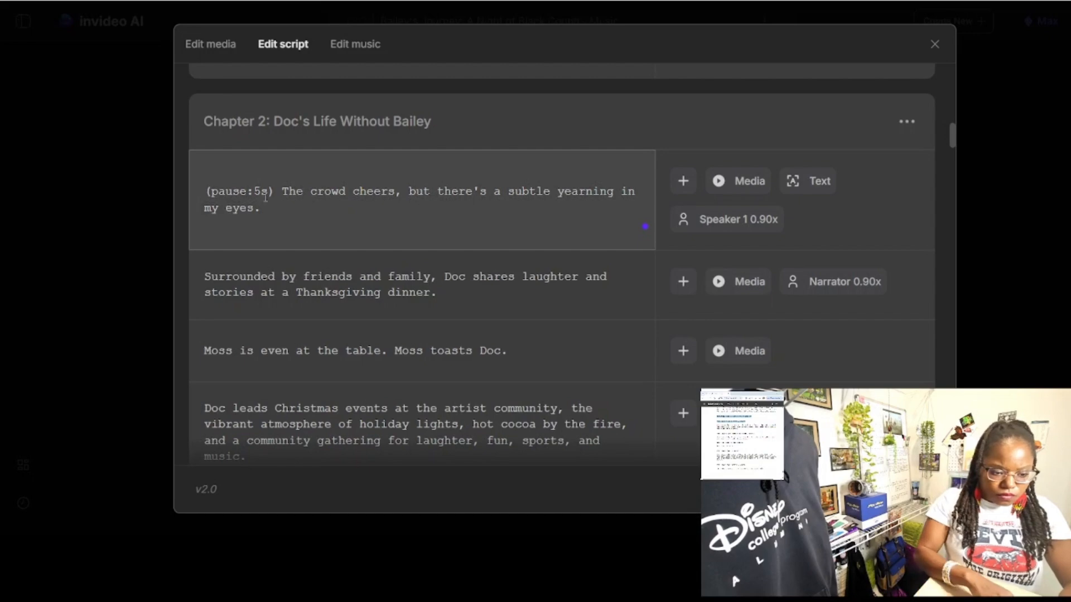
click(281, 193)
text(MONTAGE: DOC'S LIFE WITHOUT BAILEY INT. WORLD CAFE LIVE - NIGHT)
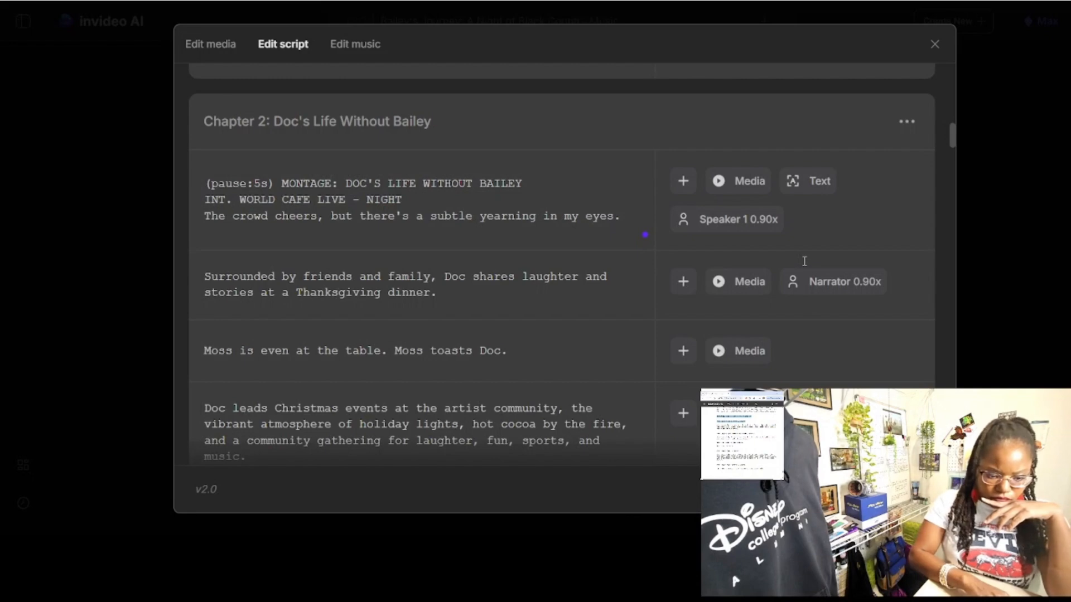
click(205, 277)
text(INT. JAXON AND DENISE’S HOUSE - NIGHT)
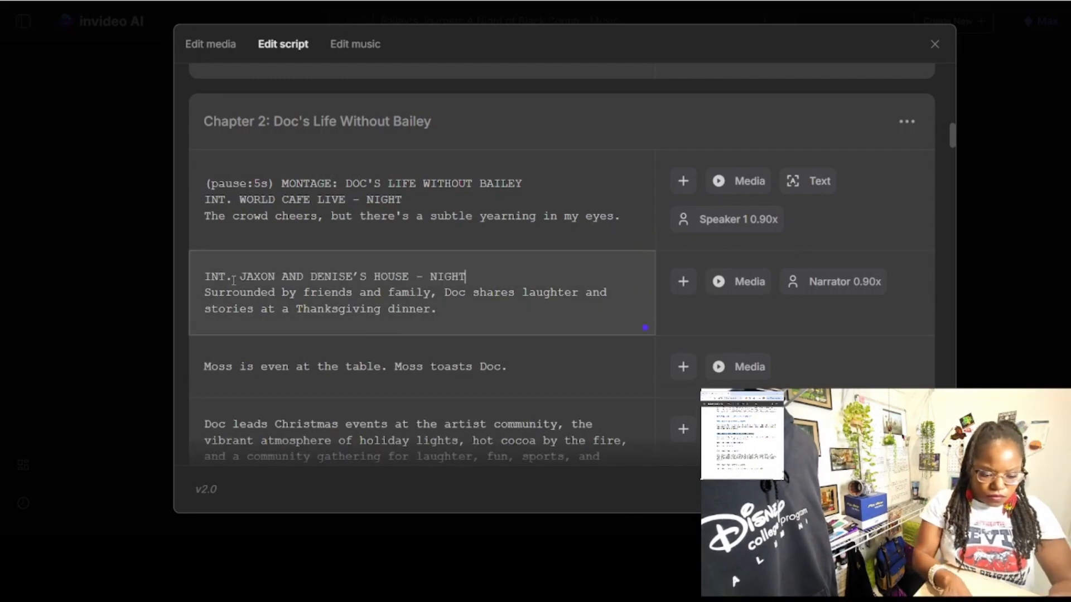
Step: Replace Chapter 2's Christmas events line with the screenplay version headed EXT. NAVY YARD - NIGHT
scroll(850, 358, down, 1)
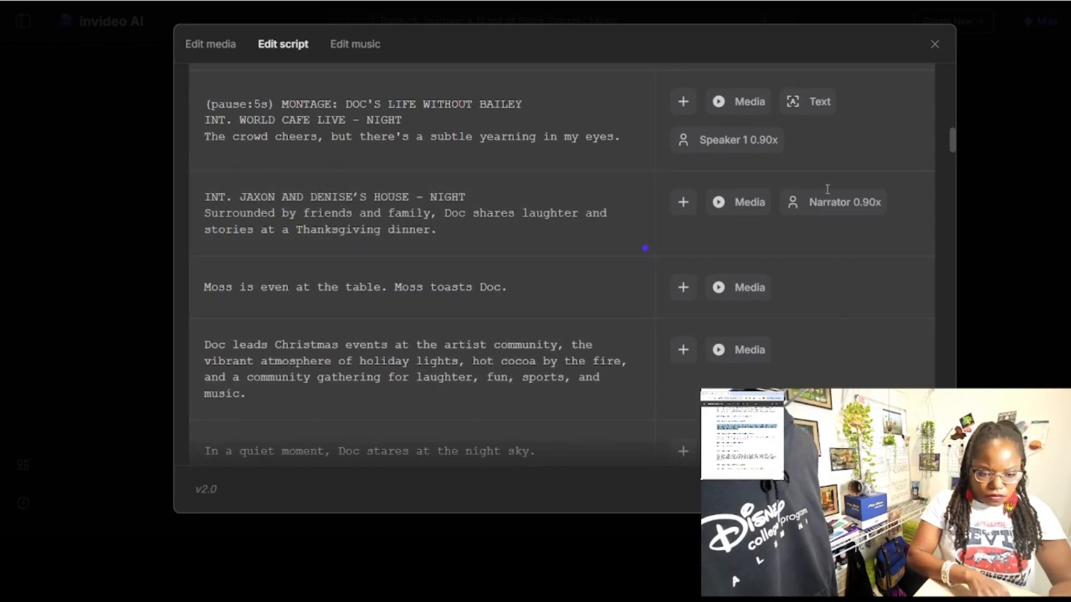
scroll(781, 207, down, 3)
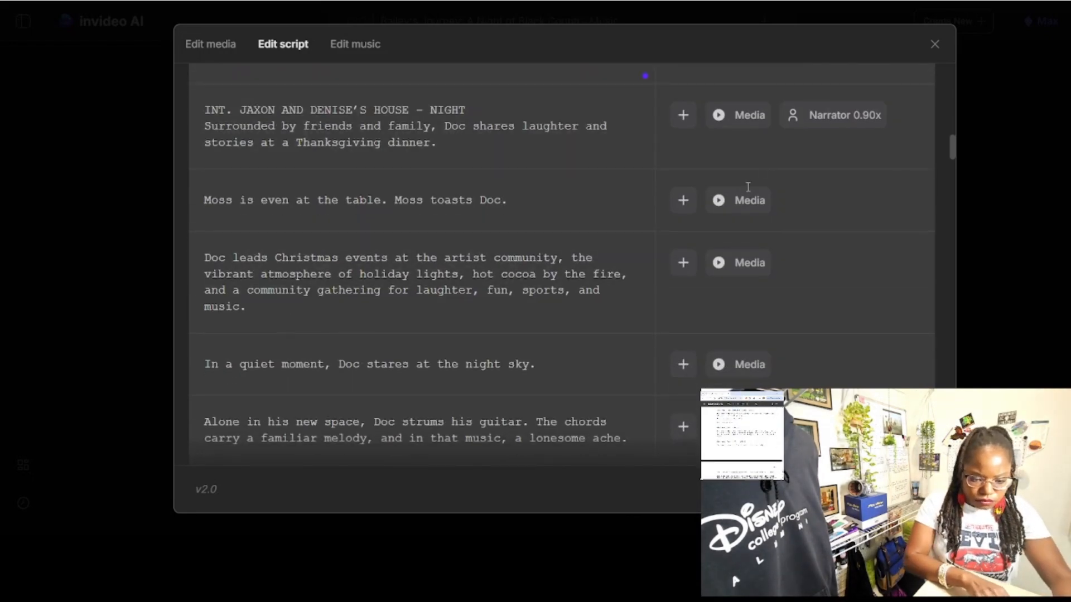
scroll(748, 187, down, 1)
triple_click(349, 220)
text(EXT. NAVY YARD - NIGHT Doc leads Christmas events at the artist community, the vibrant atmosphere of holiday lights, hot coco by the fire, and a community gathering for laughter, fun, sports, and music.)
scroll(342, 268, down, 1)
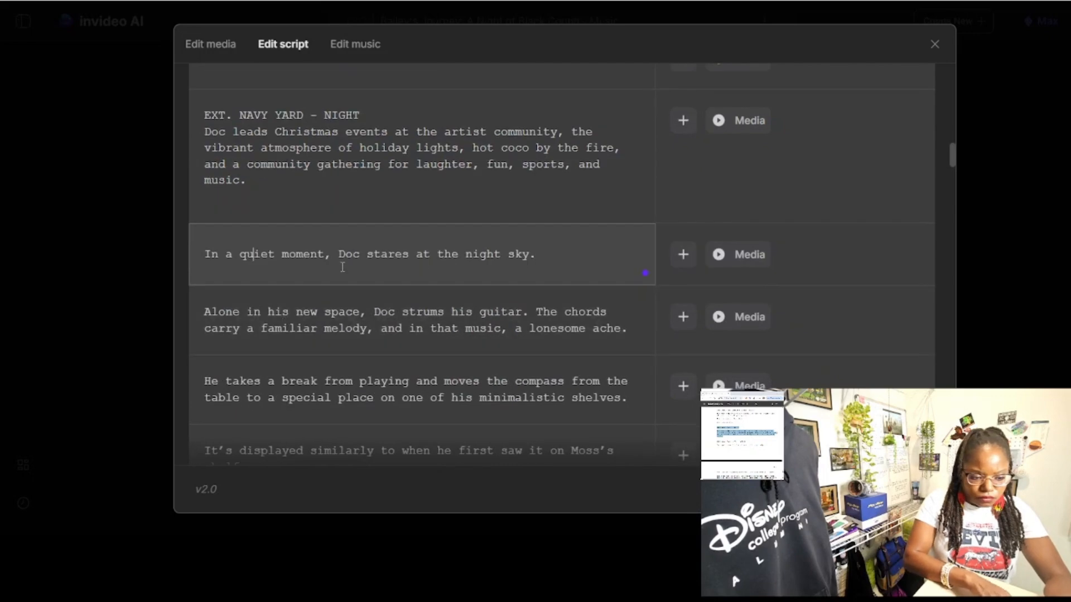
Step: Put the heading EXT. NAVY YARD RIVER - LATER above the line where Doc stares at the night sky
scroll(342, 268, down, 2)
scroll(734, 266, up, 2)
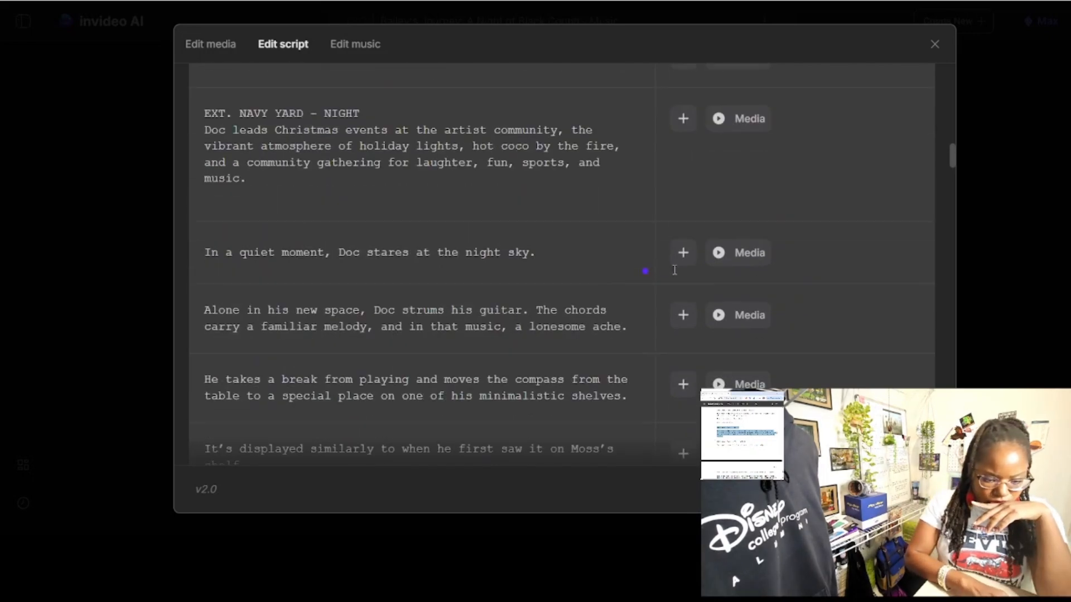
triple_click(329, 252)
text(EXT. NAVY YARD RIVER - LATER In a quiet moment, Doc stares at the night sky.)
Step: Head the guitar line with INT. AUTUMN COMMONS BUILDING - DOC'S APARTMENT - NIGHT and the Instagram line with INT. ARTIST COMMUNITY BUILDING - DOC'S APARTMENT - DAY
scroll(768, 354, down, 3)
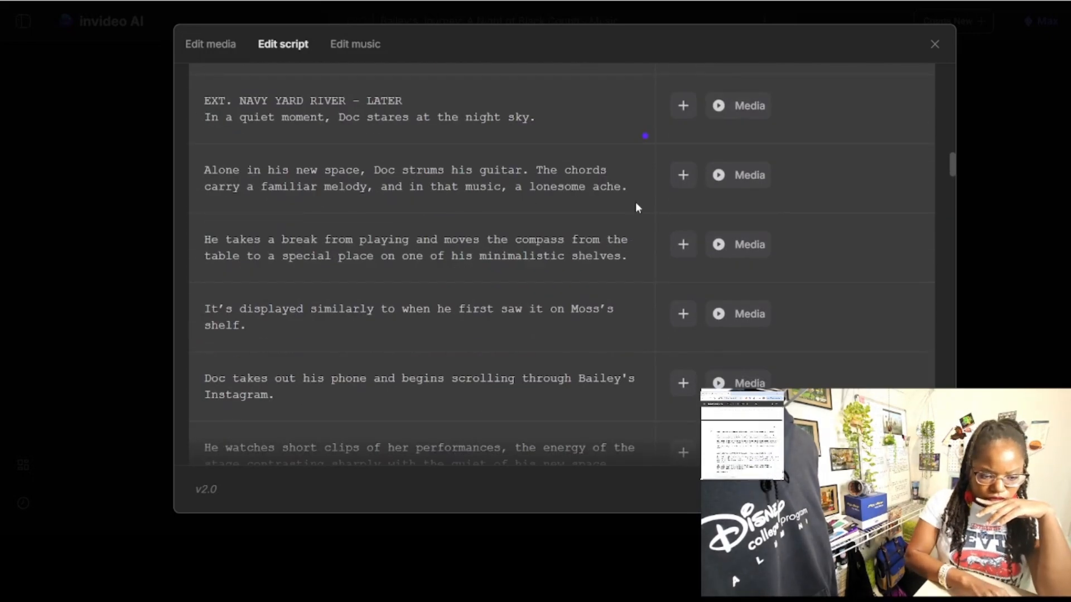
triple_click(636, 207)
text(INT. AUTUMN COMMONS BUILDING - DOC'S APARTMENT - NIGHT Alone in his new space, Doc strums his guitar. The chords carry a familiar melody, and in that music, a lonesome ache.)
scroll(700, 296, down, 3)
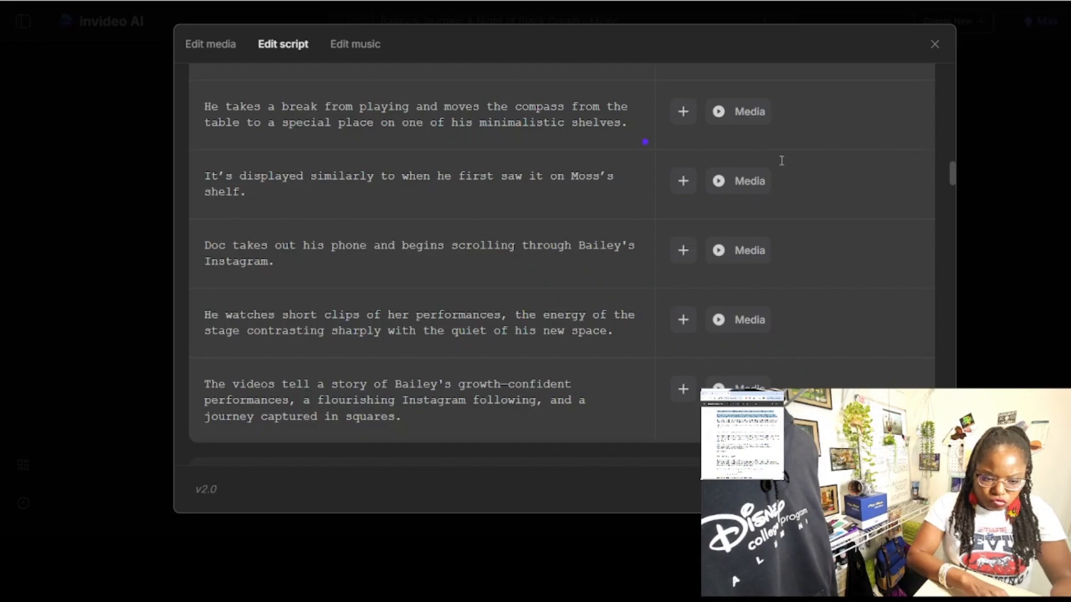
click(205, 245)
text(INT. ARTIST COMMUNITY BUILDING - DOC'S APARTMENT - DAY)
Step: Add END MONTAGE. on a new line after Chapter 2's final sentence about the journey captured in squares
scroll(516, 309, down, 3)
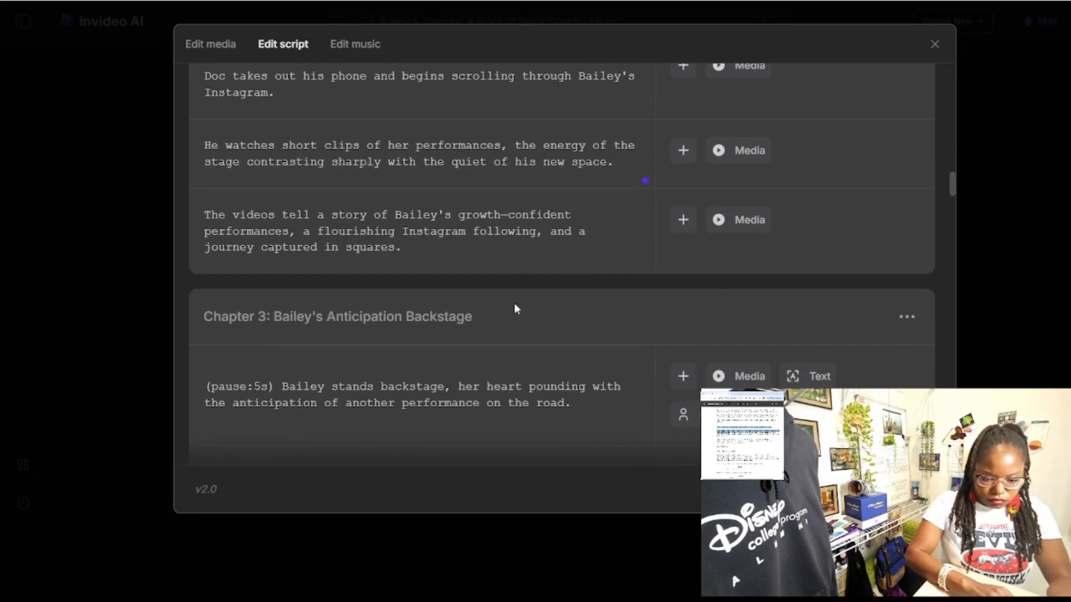
click(412, 247)
key(Return)
text(END MONTAGE.)
Step: Insert INT. VENUE - NIGHT after the 5-second pause, ahead of Chapter 3's opening line about Bailey standing backstage
scroll(858, 324, down, 6)
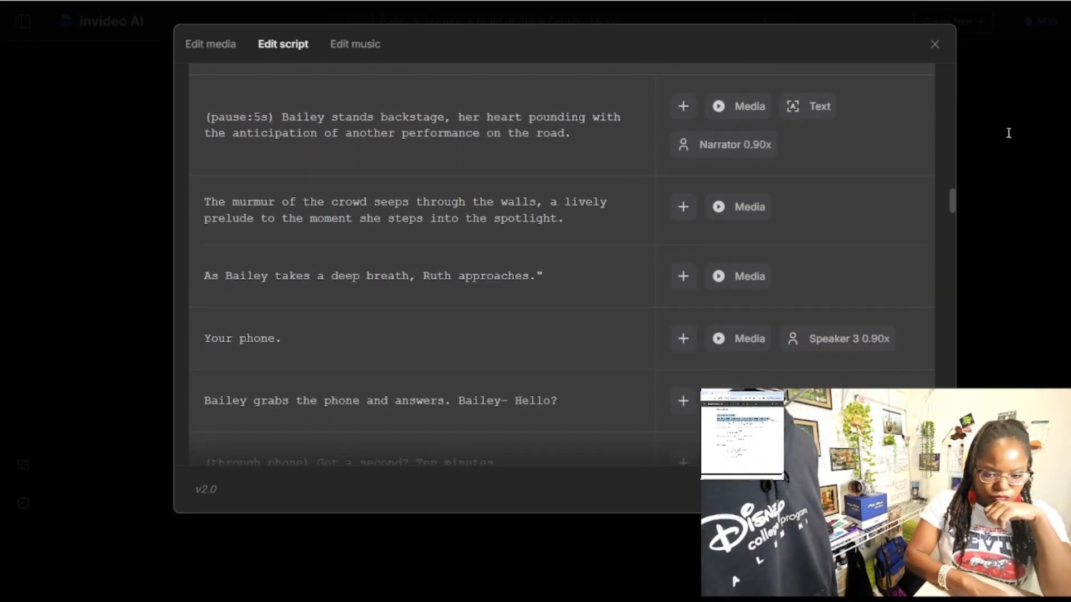
drag(281, 117, 570, 133)
text(INT. VENUE - NIGHT Bailey stands backstage, her heart pounding with the anticipation of another performance on the road.)
Step: Replace Chapter 3's crowd murmur line with the screenplay text and the following line with "As Bailey takes a deep breath. Ruth approaches."
click(204, 202)
scroll(205, 201, down, 2)
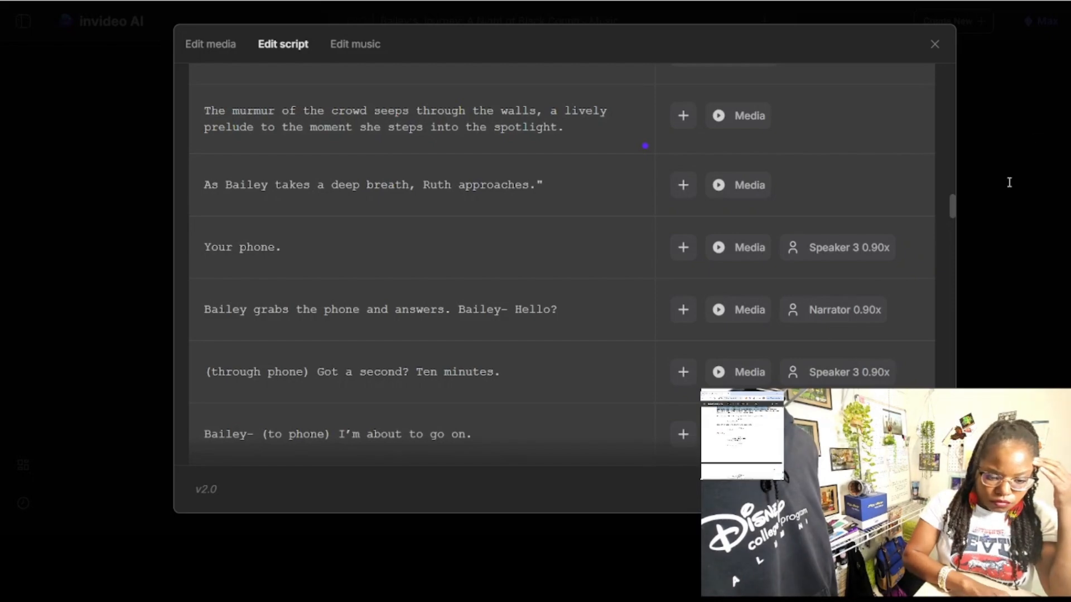
drag(206, 109, 563, 128)
text(The murmur of the crowd seeps through the walls, a lively prelude to the moment she steps into the spotlight.)
click(447, 228)
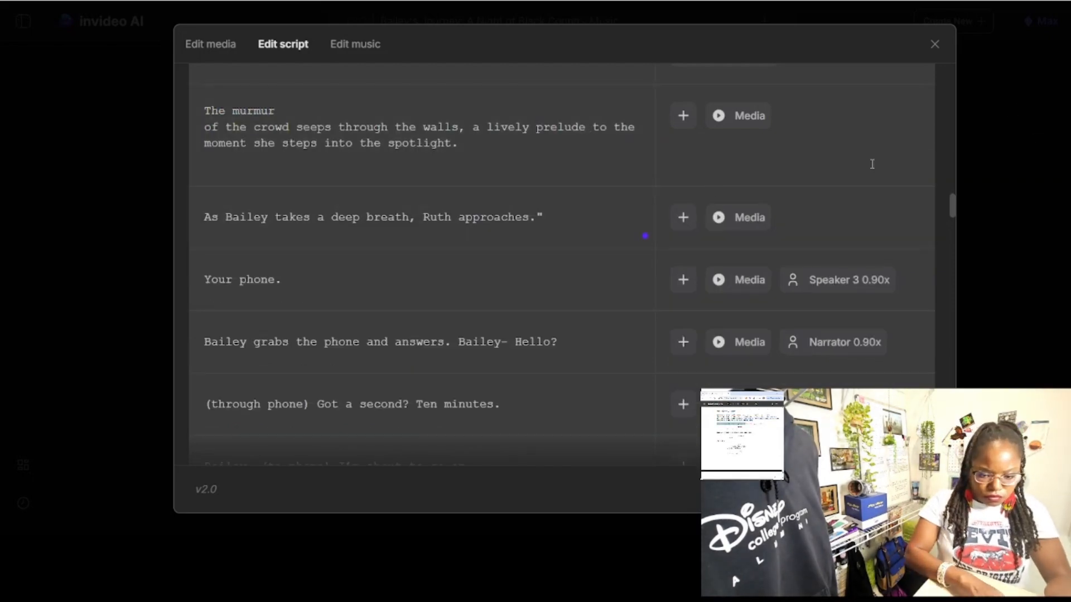
drag(204, 217, 542, 217)
text(As Bailey takes a deep breath. Ruth approaches.)
click(451, 290)
Step: Add "It's Nia." at the start of Chapter 3's "(through phone) Got a second?" line
scroll(451, 320, down, 5)
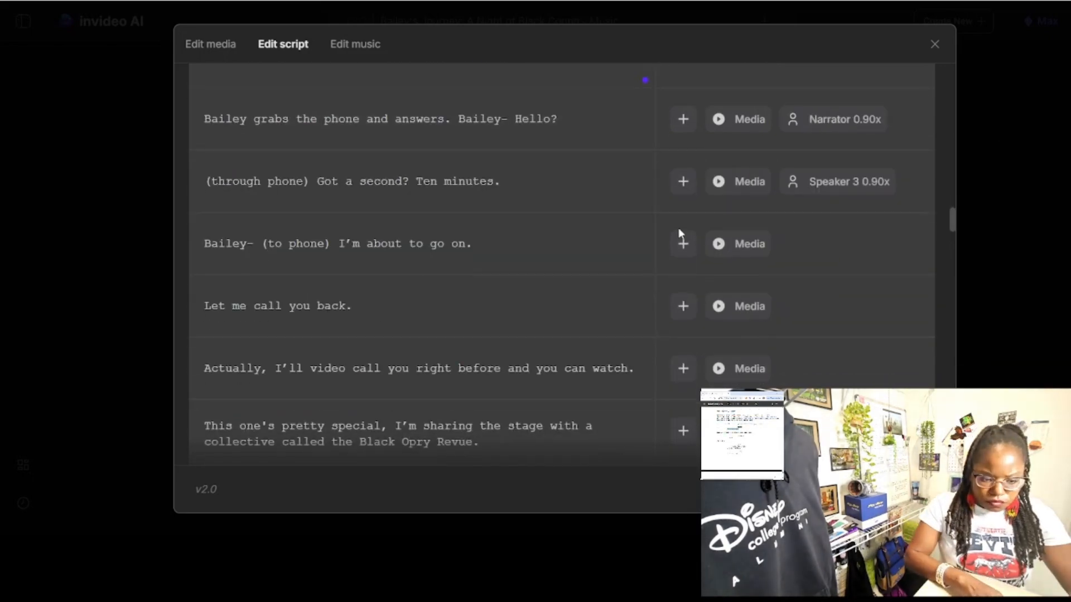
click(205, 181)
text(It’s Nia.)
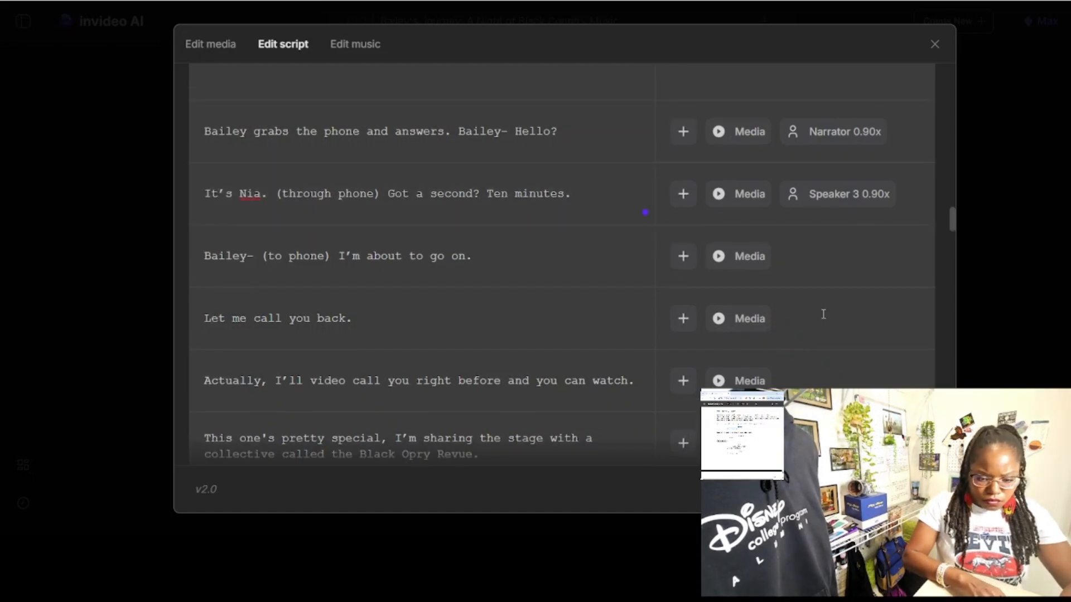
Step: Label the speakers in the phone line by inserting NIA before "(through phone)" and RUTH- before "Ten minutes."
click(272, 194)
text(NIA (through phone))
key(BackSpace)
key(BackSpace)
key(BackSpace)
key(BackSpace)
key(BackSpace)
key(BackSpace)
key(BackSpace)
key(BackSpace)
key(BackSpace)
key(BackSpace)
key(BackSpace)
key(BackSpace)
key(BackSpace)
key(BackSpace)
key(BackSpace)
key(BackSpace)
click(474, 256)
click(507, 194)
text(RUTH-)
click(289, 254)
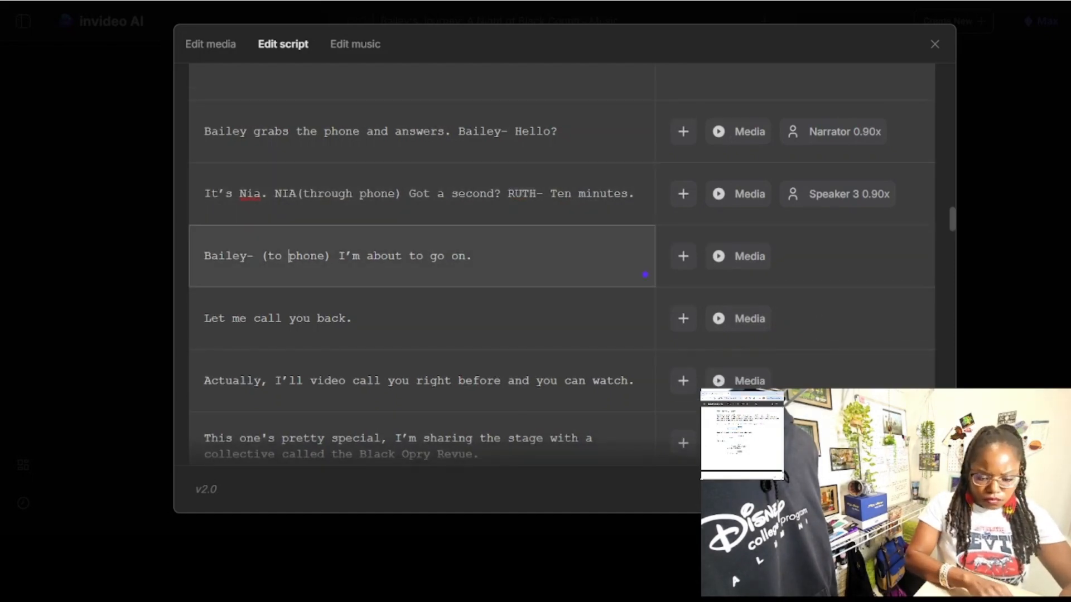
Step: Insert the 10 MINUTES LATER action text about the musicians taking the stage and the label HOLLY G- before Chapter 4's "Hello wonderful" greeting
scroll(534, 263, down, 3)
scroll(534, 263, down, 5)
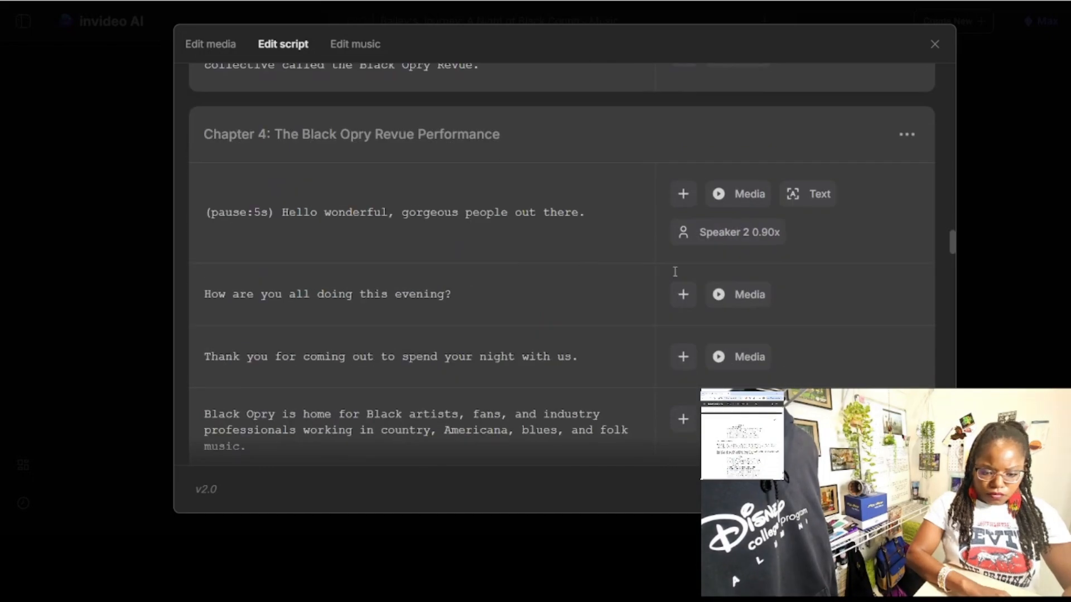
click(283, 213)
text(10 MINUTES LATER: Holly G and a group of African American Americana musicians take the stage. Artists listed below will be replaced with real musical acts from the Black Opry Revue. Bailey sets up her Samsung Galaxy Z Flip phone to capture the performance while video calling Nia.)
key(Return)
text(HOLLY G-)
scroll(793, 174, down, 3)
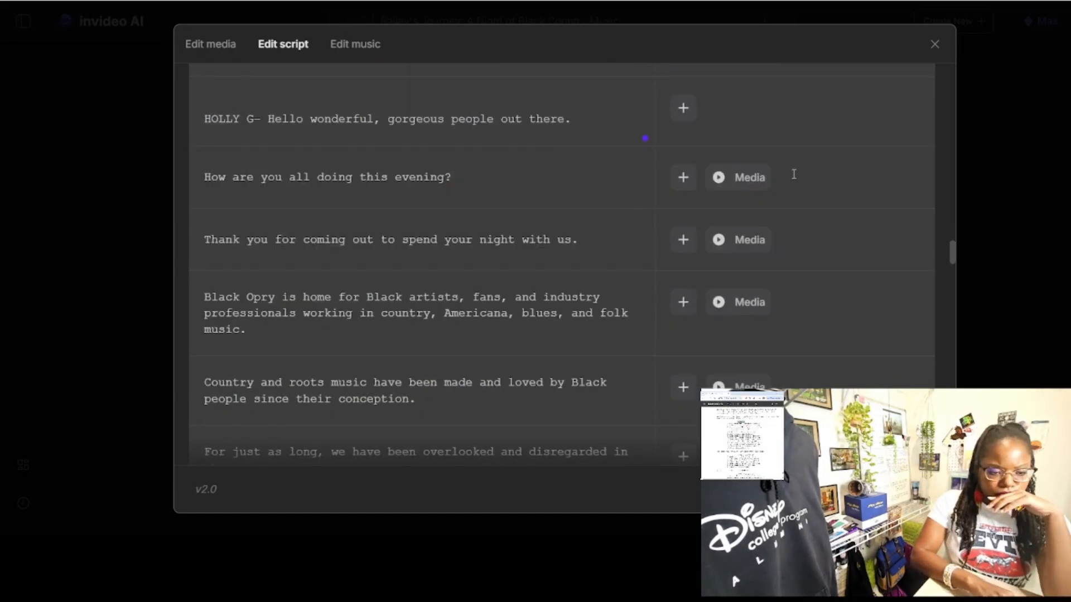
scroll(802, 186, down, 5)
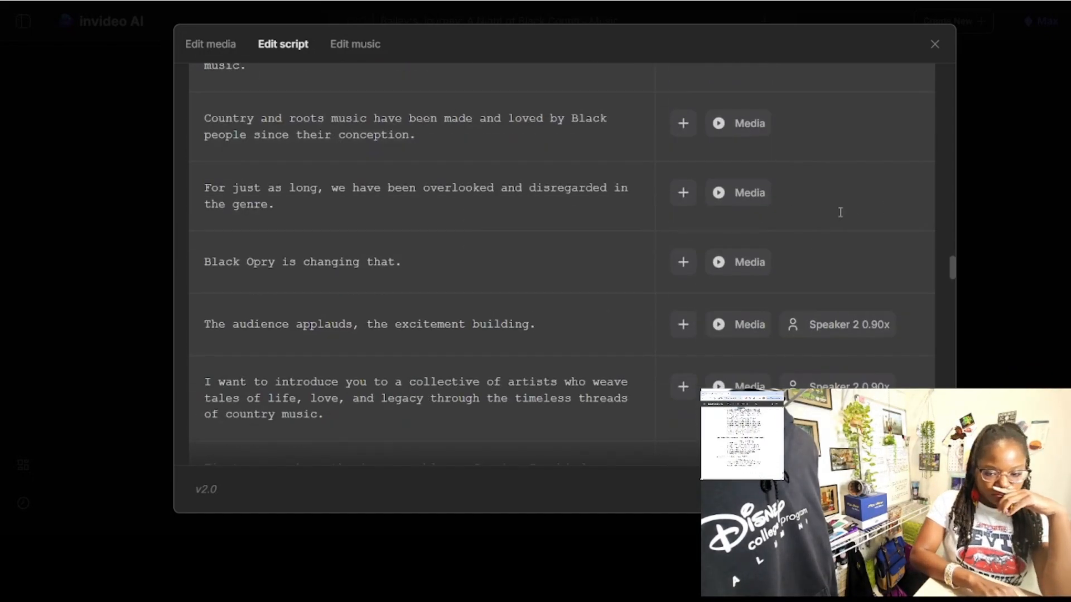
scroll(421, 216, down, 4)
click(205, 174)
text(HOLLY G-)
scroll(472, 290, down, 2)
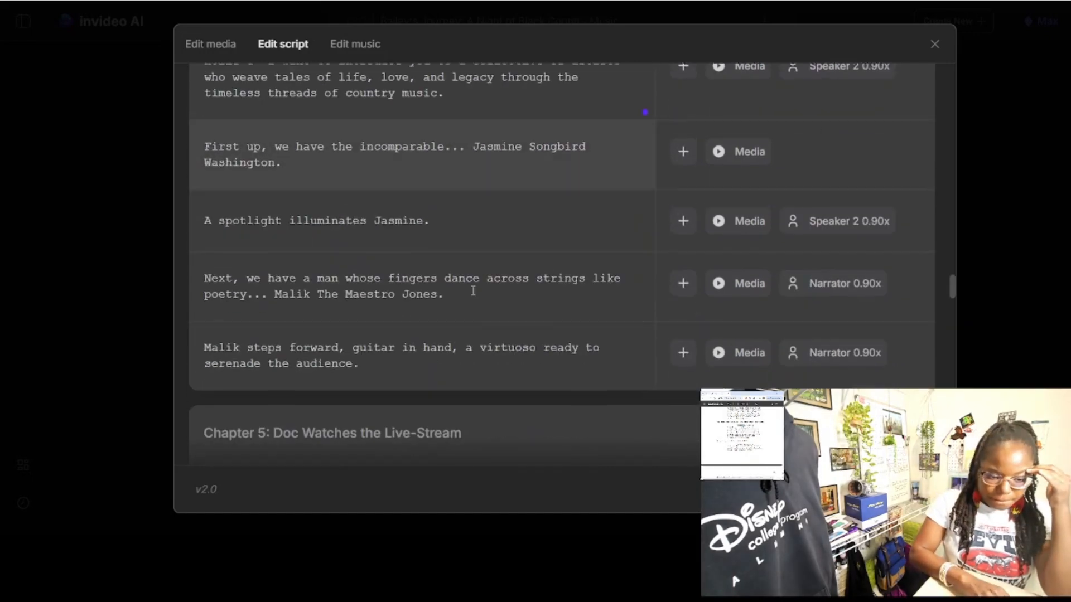
click(204, 272)
text(HOLLY G-)
Step: Replace Chapter 5's opening text with INT. DOC'S APARTMENT - NIGHT and the action lines about Doc watching the Black Opry live-stream and grinning
scroll(204, 272, down, 2)
scroll(781, 290, down, 4)
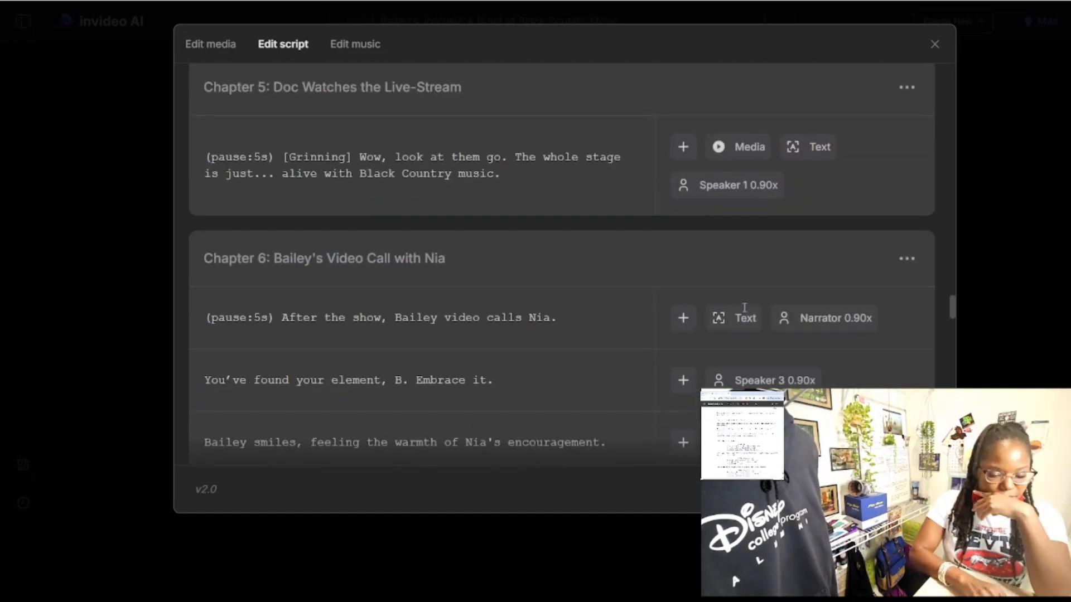
scroll(724, 141, up, 1)
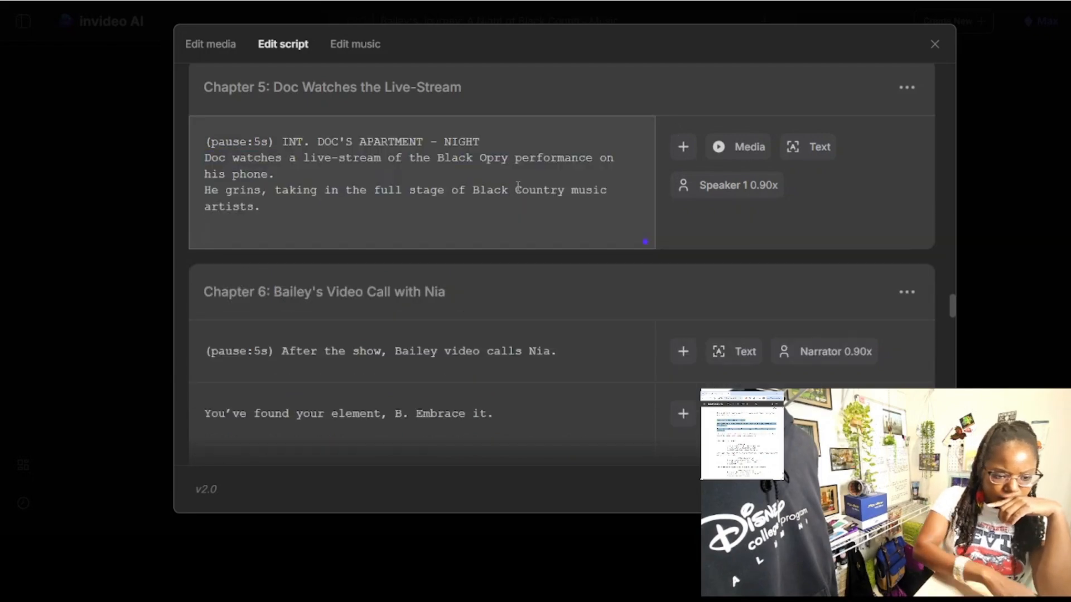
scroll(725, 223, down, 4)
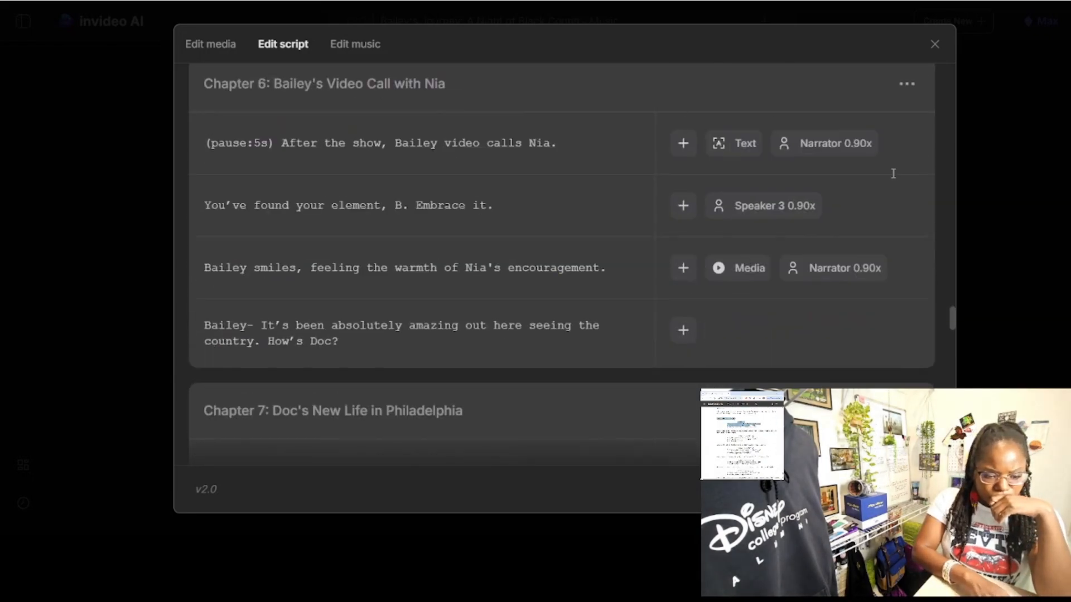
scroll(837, 286, up, 4)
Step: Add INT. VENUE - NIGHT and Holly G's introductions to Chapter 5, separating the Harmony Sisters passage from the Isaac introduction
click(645, 245)
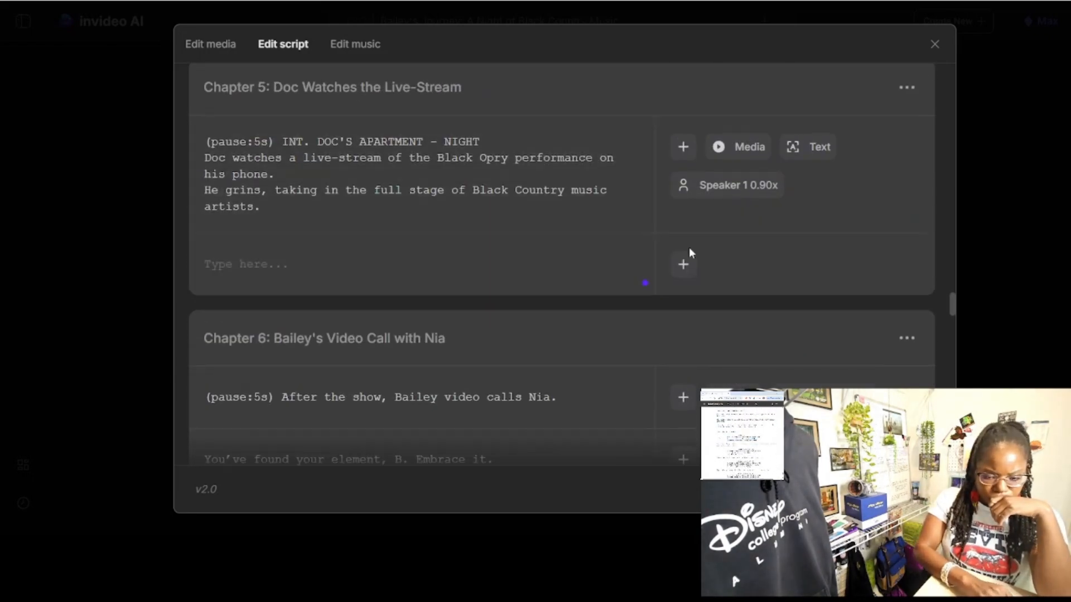
click(370, 268)
text(INT. VENUE - NIGHT HOLLY G-Now, a soulful duo that captures the essence of harmony...THE HARMONY SISTERS: LENA AND EVA. Lena and Eva, radiant in their presence, share a nod as they prepare to enchant. HOLLY G (CONT’D) Prepare yourselves for the poetic storytelling of... ISAAC "THE BALLADEER" COLE. Isaac steps forward with a hat tilted just right. HOLLY G (CONT’D) And now, bringing you a fusion of beats and country twang... RYAN "RHYTHM RHYMER" FOSTER. Ryan steps forward, a hint of mischief in his smile.)
key(Delete)
click(205, 156)
key(Return)
key(Return)
click(205, 224)
key(Return)
key(Return)
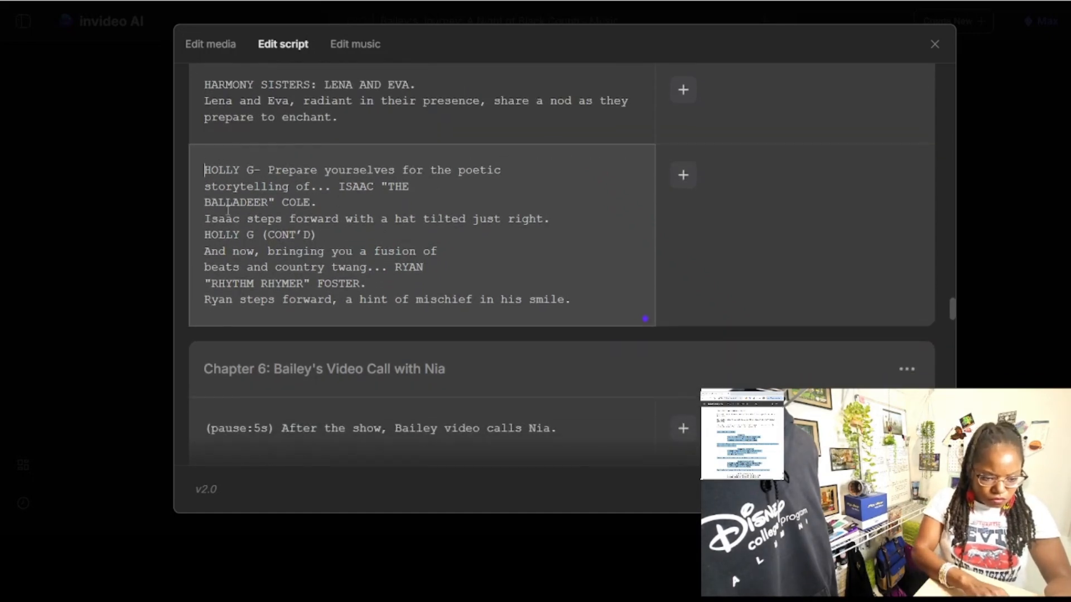
Step: Split Isaac's and Ryan's introductions and action lines into separate Chapter 5 blocks, labelling the "And now, bringing you" line HOLLY G-
click(205, 219)
key(Return)
key(Return)
click(316, 241)
key(Return)
click(365, 288)
key(Return)
key(Return)
scroll(353, 273, down, 2)
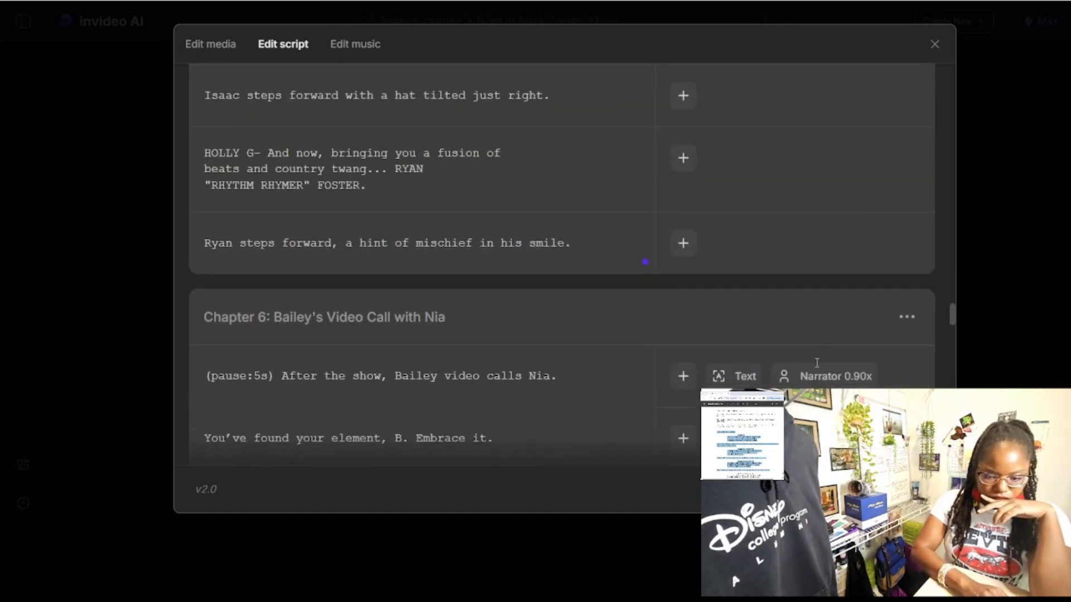
click(575, 243)
key(Return)
key(Return)
text(HOLLY G (CONT'D) Last but certainly not least, our newest member, Bailey Pleasants. Bailey exudes confidence as she steps into the spotlight. HOLLY G (CONT'D) Ladies and gentlemen, give it up for The Black Opry Revue! The crowd erupts into applause as each performer acknowledges the audience, setting the stage for a night of unforgettable music.)
drag(253, 259, 205, 275)
text(-)
click(205, 292)
key(Return)
key(Return)
click(205, 232)
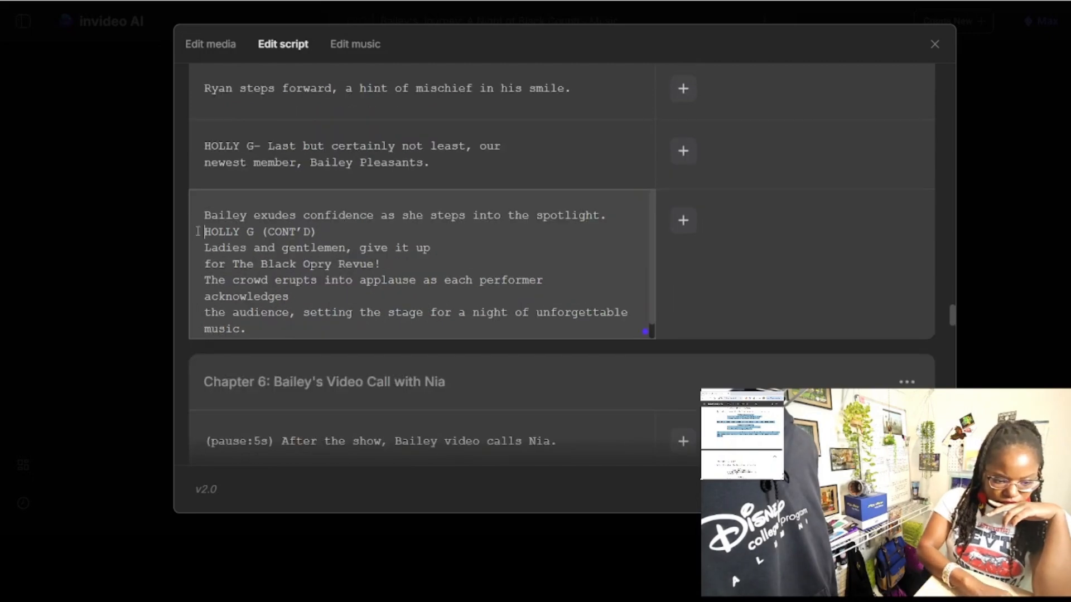
key(BackSpace)
click(205, 256)
key(Return)
key(Return)
scroll(220, 263, down, 3)
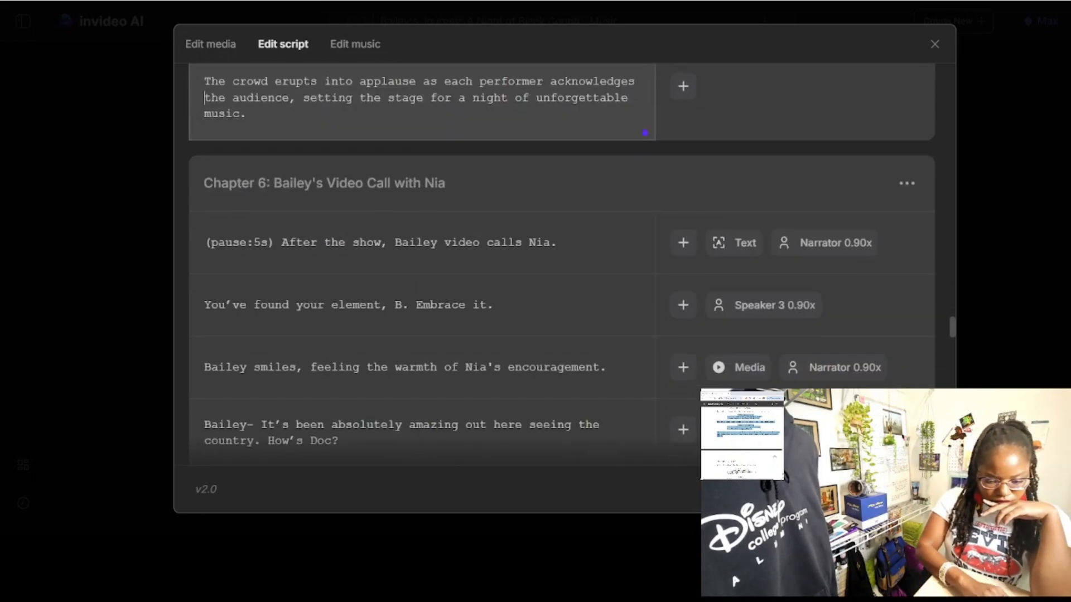
Step: Insert the heading INT. VENUE - NIGHT in Chapter 6 and the label "NIA (through video call)-" before "You've found your element"
click(283, 246)
text(INT. VENUE - NIGHT)
key(Return)
scroll(335, 368, down, 2)
scroll(807, 196, up, 1)
click(204, 225)
text(NIA (through video call))
text(-)
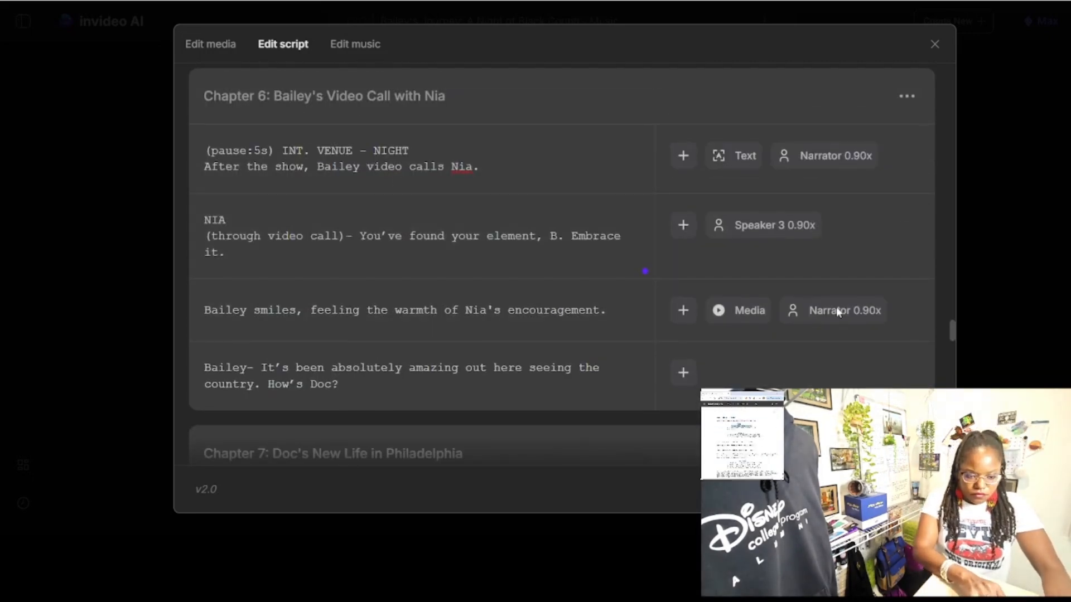
Step: Replace Chapter 6's "Bailey smiles" line with "BAILEY- It's been absolutely amazing out here seeing the country. How's Doc?" and delete the duplicate line below
triple_click(373, 312)
text(BAILEY It’s been absolutely amazing out here seeing the country. How’s Doc?)
click(251, 305)
text(-)
scroll(361, 291, down, 2)
triple_click(361, 291)
key(BackSpace)
key(BackSpace)
Step: Set Chapter 7's scene headings to EXT. SCHUYLKILL BANKS - KELLY DRIVE and, before Doc sits in the gallery, INT. ARTIST COMMUNITY BUILDING - DAY
scroll(453, 312, down, 3)
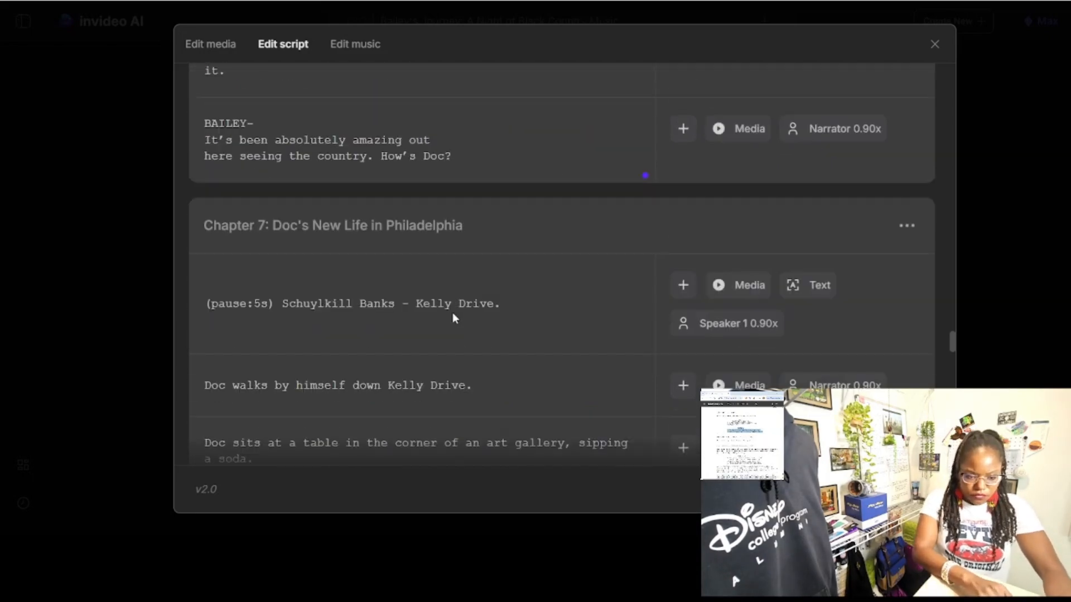
triple_click(307, 190)
text(EXT. SCHUYLKILL BANKS - KELLY DRIVE)
scroll(419, 251, down, 2)
triple_click(419, 240)
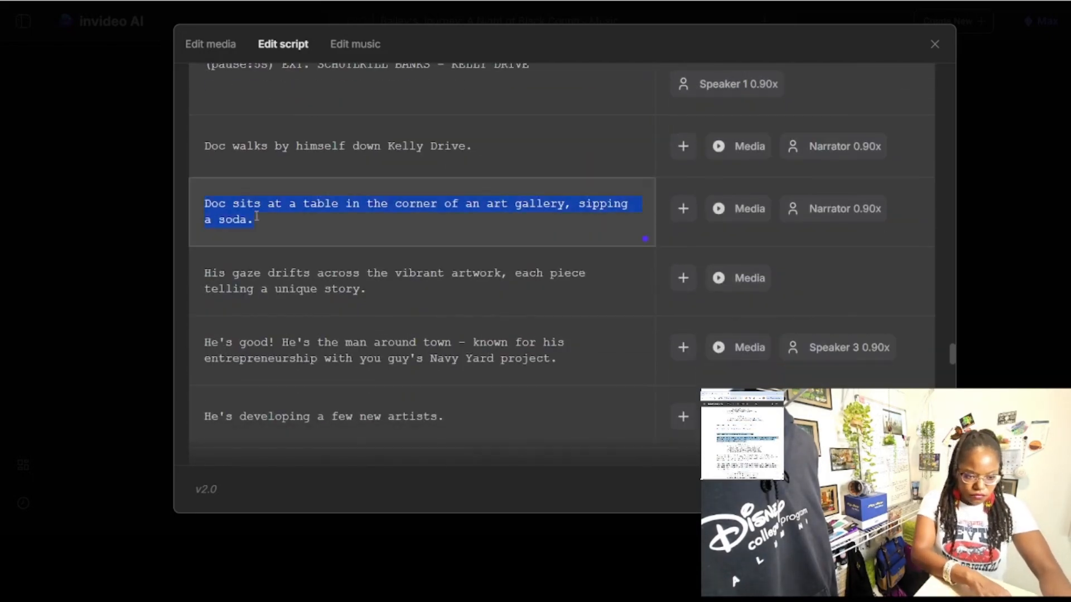
text(INT. ARTIST COMMUNITY BUILDING - DAY Doc sits at a table in the corner of an art gallery, sipping a soda.)
Step: Place the speaker label "NIA (V.O.)-" before Chapter 7's "He's good! He's the man around town" line
scroll(418, 255, down, 2)
click(205, 277)
text(NIA (V.O.))
text(-)
scroll(717, 339, down, 1)
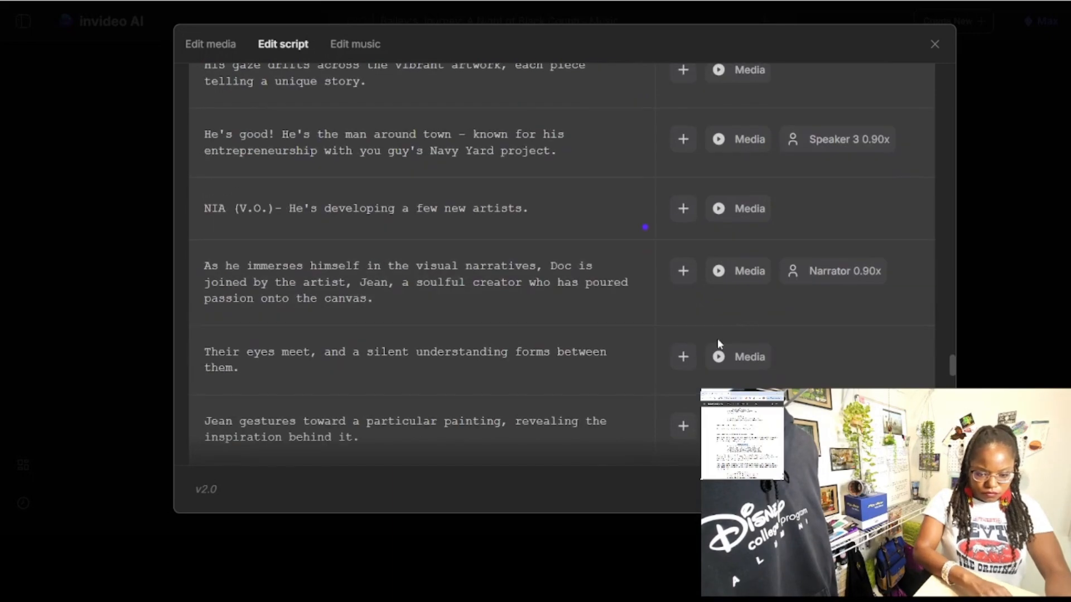
drag(244, 199, 204, 208)
key(ctrl+x)
click(204, 134)
key(ctrl+v)
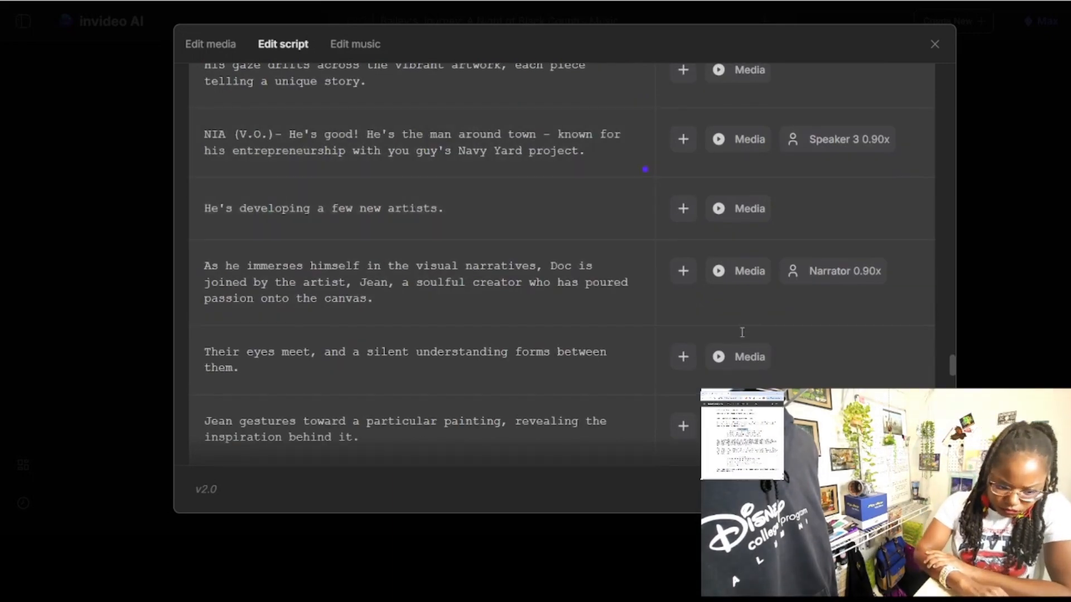
Step: Insert the label "NIA (V.O.)-" before Chapter 7's "You could tell he missed you for weeks" line
scroll(742, 332, down, 6)
click(204, 203)
key(ctrl+v)
Step: Paste the next copied screenplay passage into a new block at the end of Chapter 7
scroll(547, 329, down, 3)
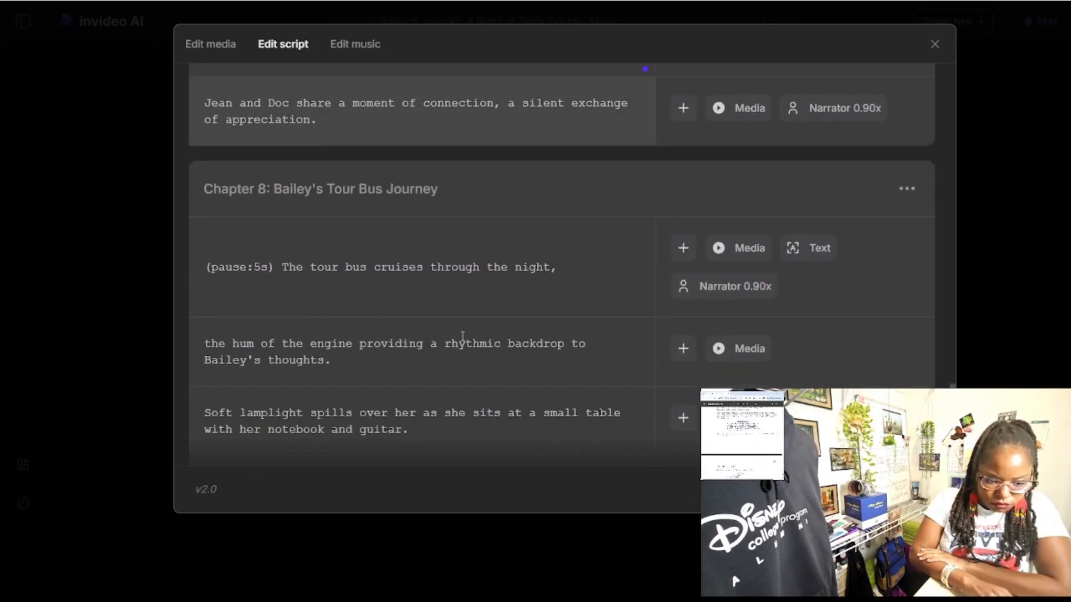
scroll(676, 212, down, 2)
scroll(487, 243, up, 5)
click(373, 274)
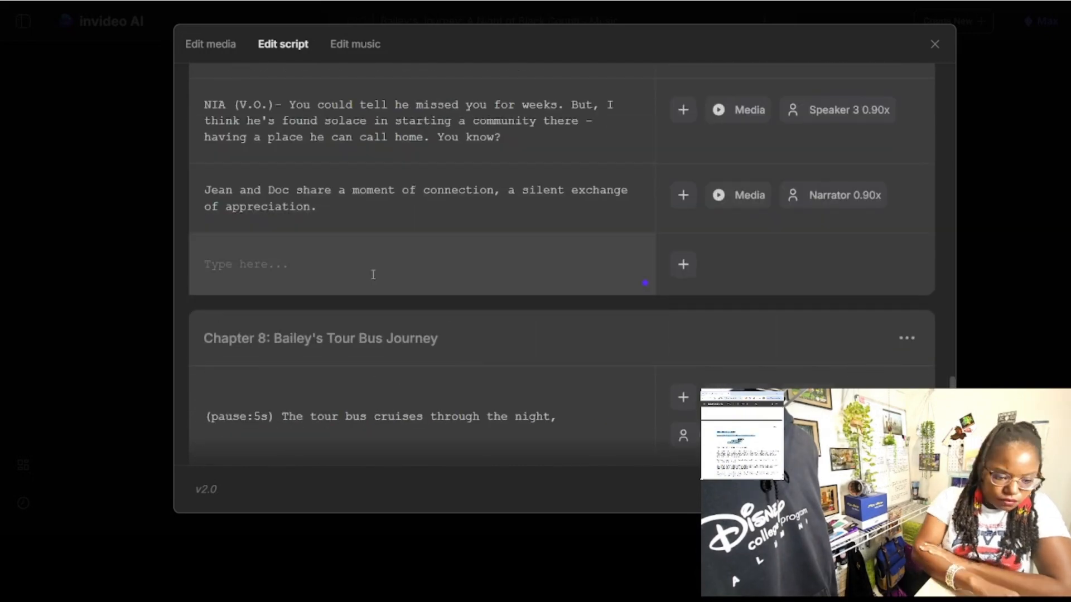
key(ctrl+v)
Step: Insert the scene heading INT. BAILEY'S TOUR BUS - NIGHT before "The tour bus cruises through the night" in Chapter 8
scroll(248, 291, down, 5)
click(278, 170)
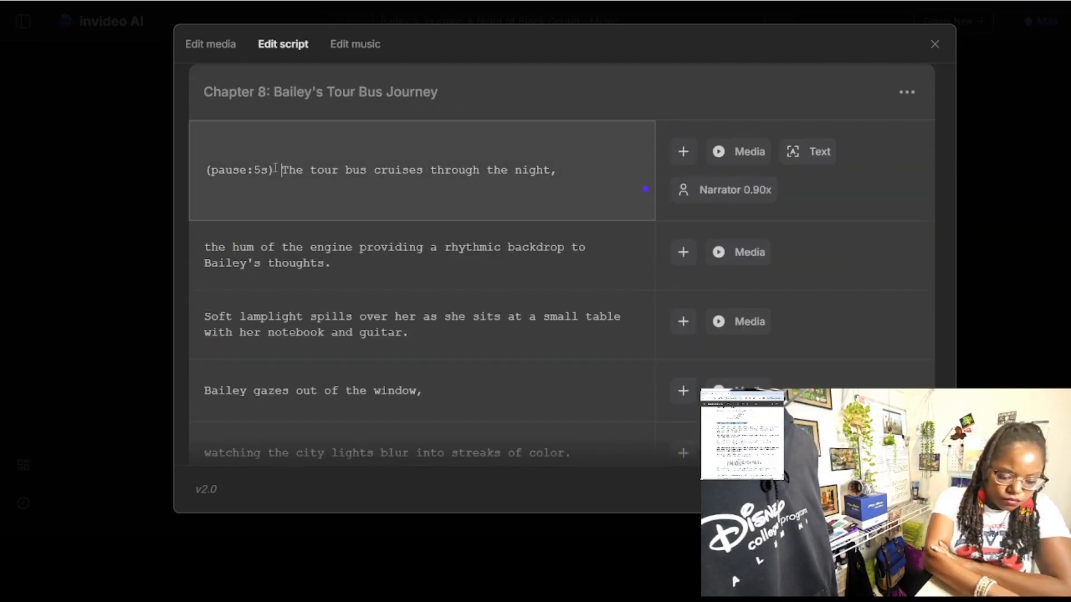
key(ctrl+v)
scroll(450, 265, down, 5)
scroll(382, 275, down, 7)
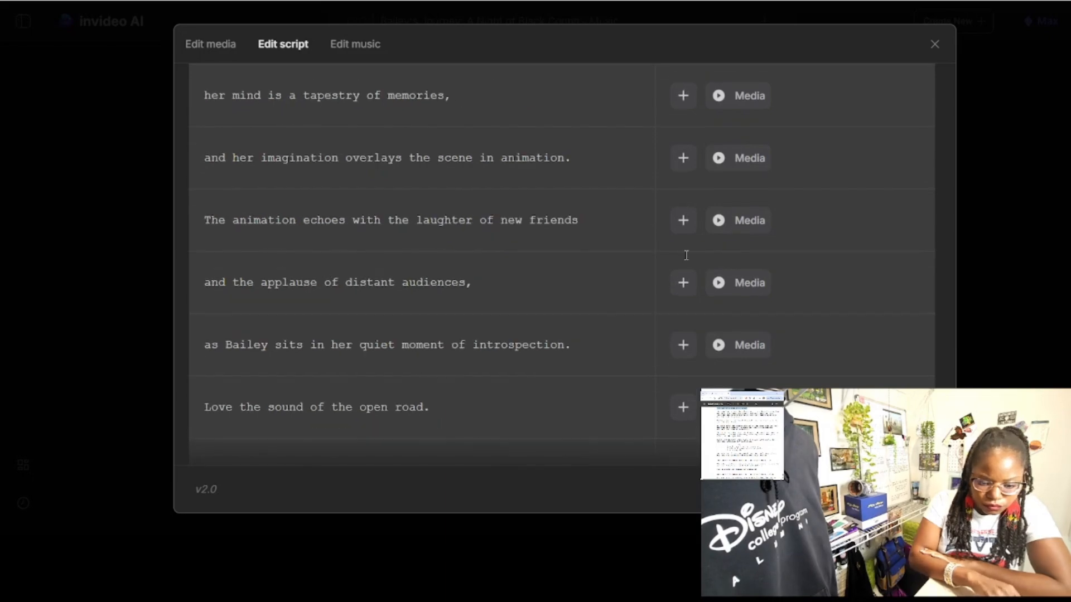
Step: Replace Chapter 8's second and third blocks with the full engine-hum and lamplight passage and the complete "Bailey gazes out of the window" sentence
scroll(394, 308, up, 8)
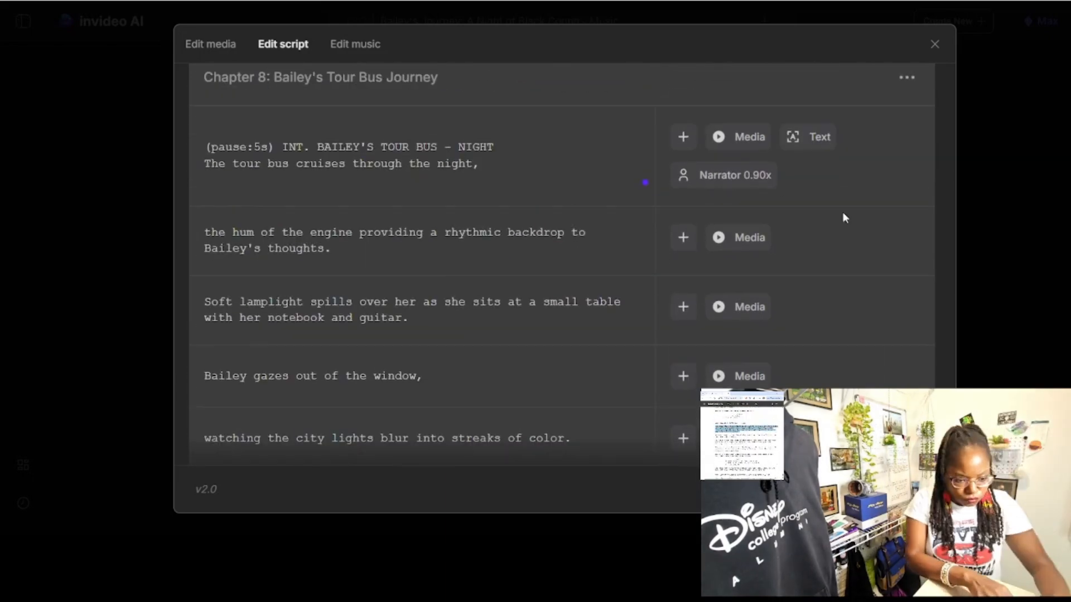
triple_click(345, 248)
key(ctrl+v)
triple_click(389, 340)
key(ctrl+v)
scroll(389, 340, down, 3)
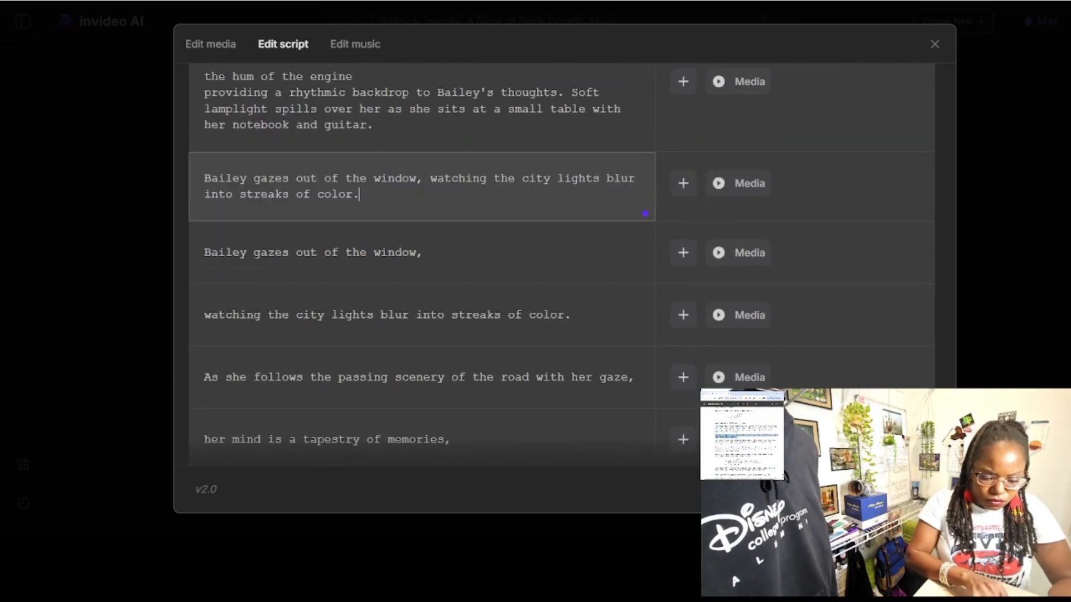
Step: Replace Chapter 8's next two fragments with the full "As she follows the passing scenery" and "The animation echoes" sentences
triple_click(389, 266)
key(ctrl+v)
scroll(664, 191, down, 3)
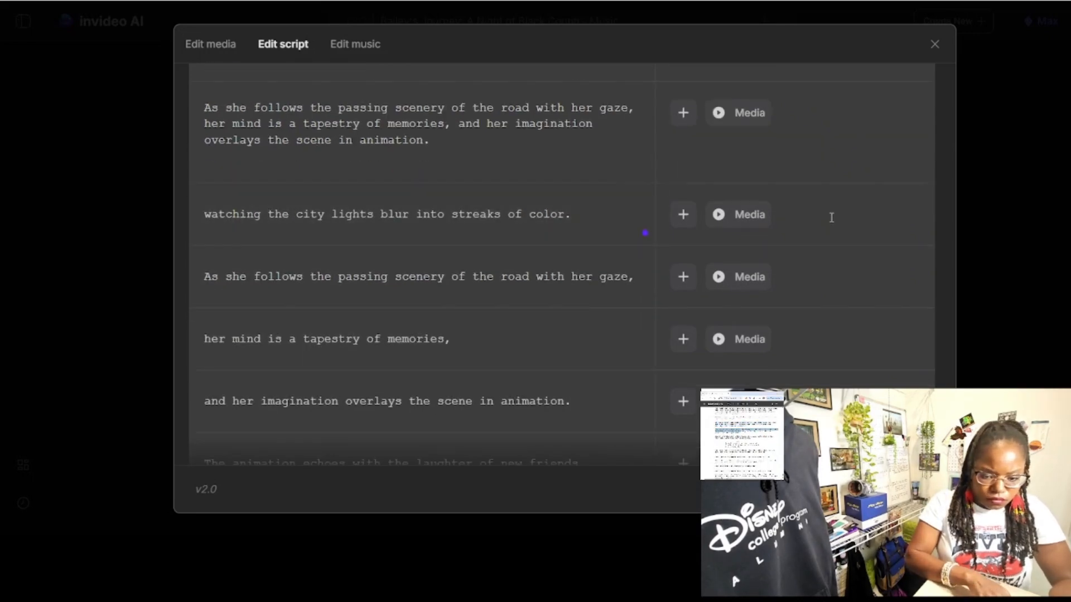
triple_click(391, 214)
text(The animation echoes with the laughter of new friends and the applause of distant audiences, as Bailey sits in her quiet moment of introspection.)
scroll(837, 211, down, 3)
scroll(859, 201, up, 1)
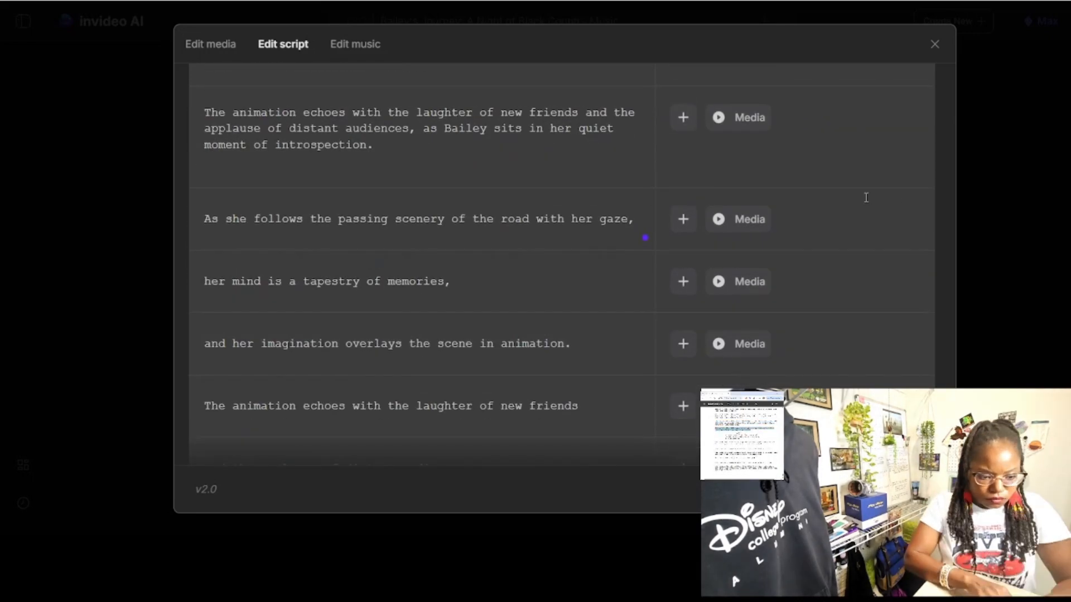
Step: Replace the next two Chapter 8 fragments with Malik's wink action line and his "MALIK- Love the sound of the open road" dialogue
triple_click(390, 219)
text(Malik "THE MAESTRO" Jones winks at Bailey from across the tour bus. Something may take spark.)
scroll(391, 218, down, 2)
triple_click(390, 167)
text(MALIK- Love the sound of the open road. Tracks in the dust giving shape to the intangible.)
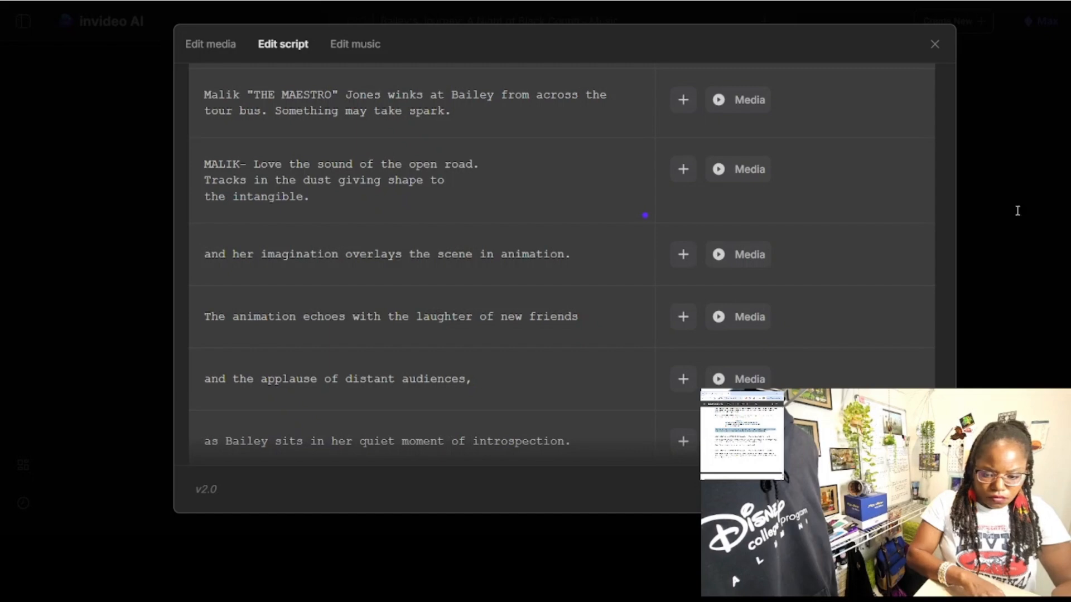
Step: Replace Chapter 8's "and her imagination overlays" fragment with "The soft hum of tires on asphalt" sentence and delete the leftover blocks after it
triple_click(455, 254)
text(The soft hum of tires on asphalt and the gentle sway of the bus, bring a contented smile across Bailey's face.)
scroll(455, 254, down, 2)
triple_click(422, 204)
key(BackSpace)
triple_click(346, 266)
key(BackSpace)
drag(205, 372, 584, 466)
key(BackSpace)
key(BackSpace)
key(BackSpace)
key(BackSpace)
key(BackSpace)
key(BackSpace)
click(665, 130)
Step: Rewrite Chapter 9's two blocks with the headings INT. ARTIST COMMUNITY BUILDING – DOC'S APARTMENT – DAY and EXT. ARTIST COMMUNITY BUILDING – DOC'S APARTMENT – LATER
scroll(664, 130, down, 1)
triple_click(357, 253)
text(INT. ARTIST COMMUNITY BUILDING – DOC’S APARTMENT – DAY The vibrant walls adorned with eclectic artworks, capture the essence of Doc's settled life in Philadelphia. Jean's artwork is prominently displayed.)
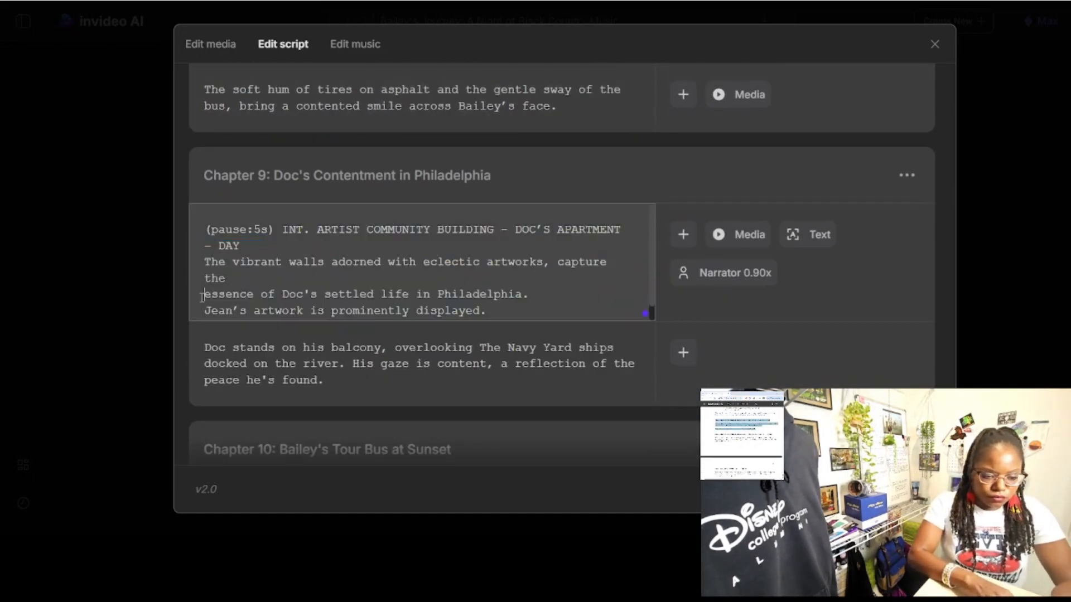
scroll(357, 253, down, 2)
triple_click(345, 279)
text(EXT. ARTIST COMMUNITY BUILDING – DOC’S APARTMENT – LATER Doc stands on his balcony, overlooking The Navy Yard ships docked on the river. His gaze is content, a reflection of the peace he's found.)
Step: Rewrite Chapter 10's two blocks with the headings EXT. BAILEY'S TOUR BUS - SUNSET and INT. BAILEY'S TOUR BUS - CONTINUOUS above their action text
scroll(345, 279, down, 2)
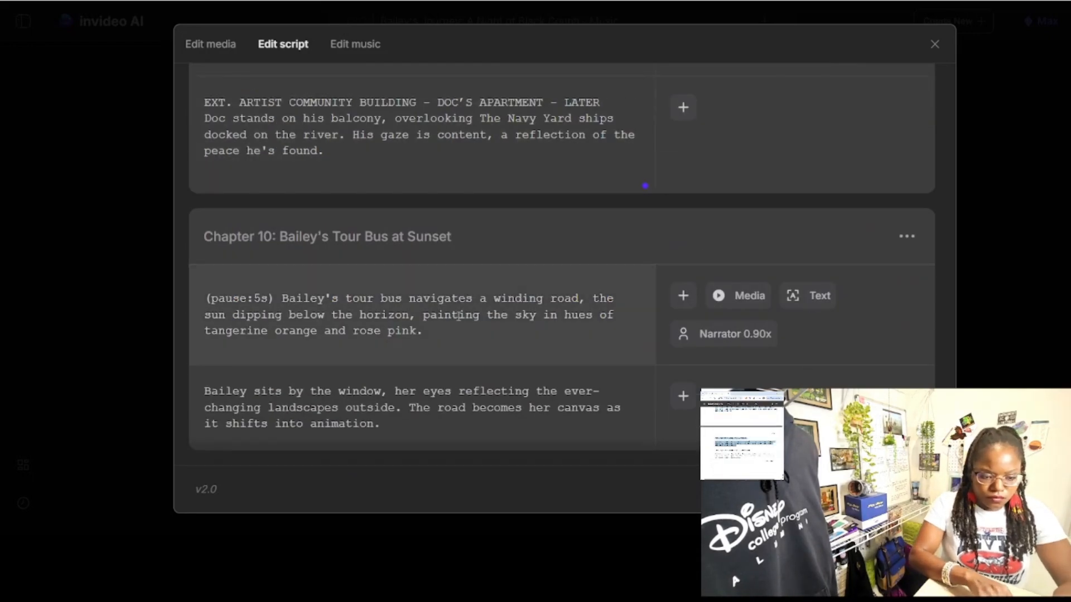
drag(282, 298, 421, 331)
text(EXT. BAILEY'S TOUR BUS - SUNSET Bailey's tour bus navigates a winding road, the sun dipping below the horizon, painting the sky in hues of tangerine orange and rose pink.)
key(BackSpace)
drag(205, 391, 205, 447)
text(INT. BAILEY’S TOUR BUS - CONTINUOUS Bailey sits by the window, her eyes reflecting the everchanging landscapes outside. The road becomes her canvas as it shifts into animation. FADE OUT)
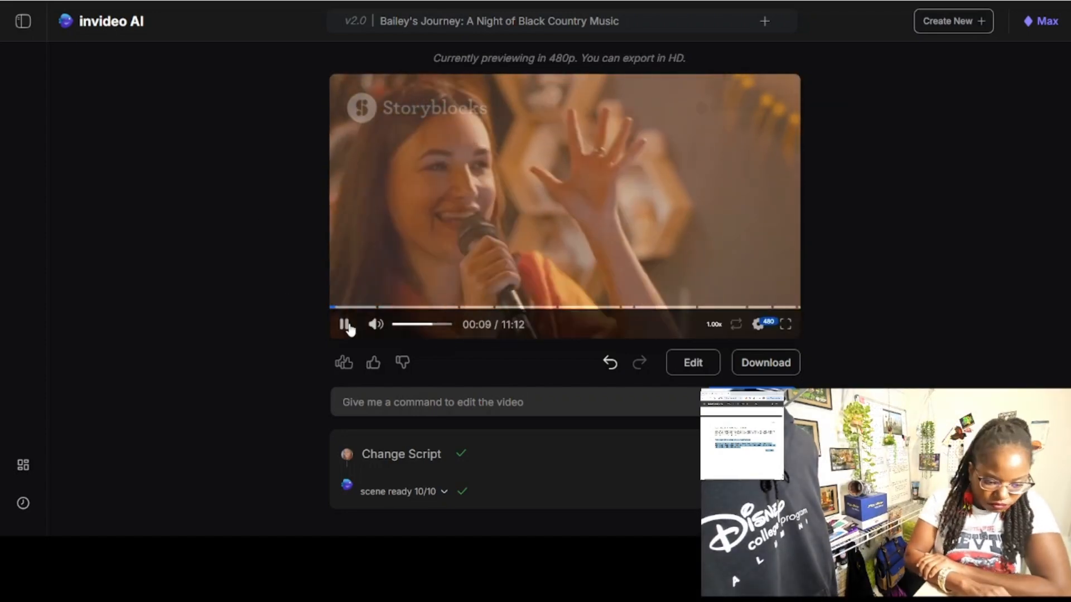
Step: Submit the edit command "change narrator's voice to an African American woman's voice"
click(394, 402)
text(change narrator's vo)
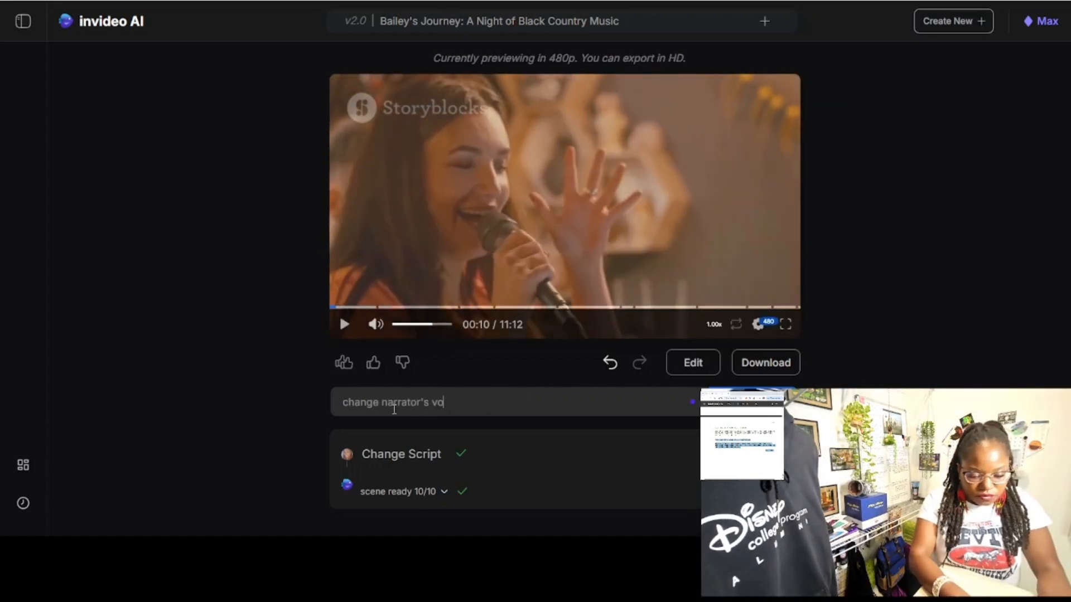
text(ice to an African American woman's voice)
key(Return)
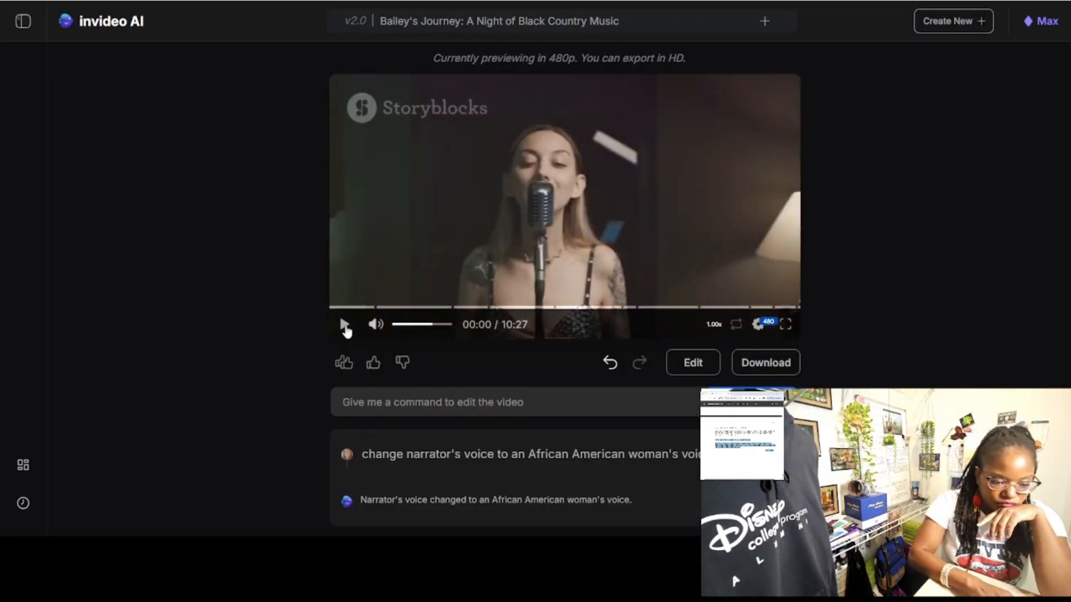
Step: Replace Chapter 1's opening stock clips with the media library video of the woman singing with a guitar
click(344, 324)
click(692, 362)
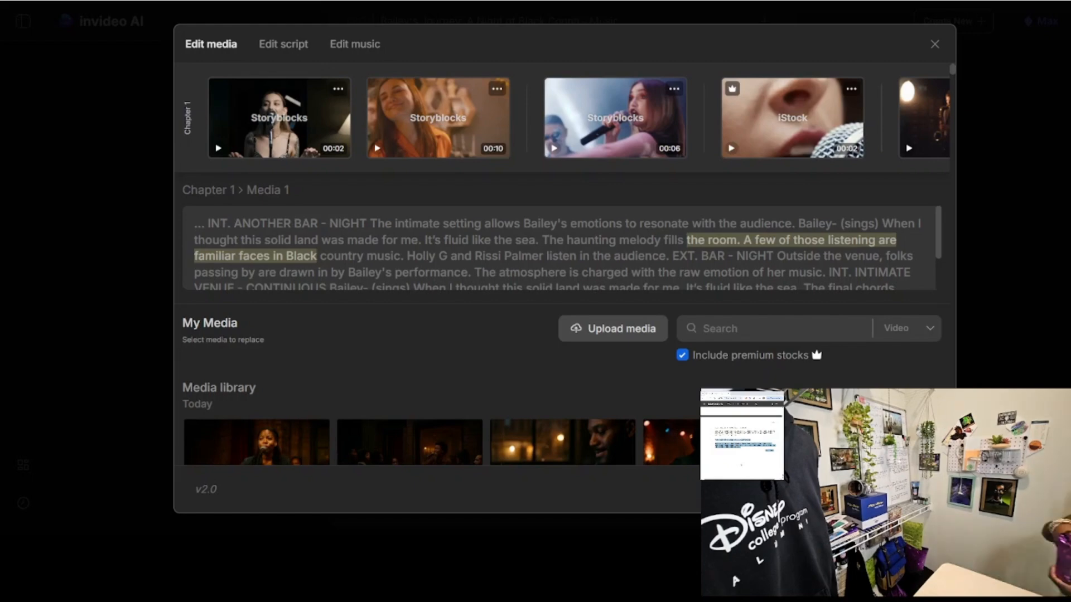
scroll(530, 370, down, 5)
click(530, 370)
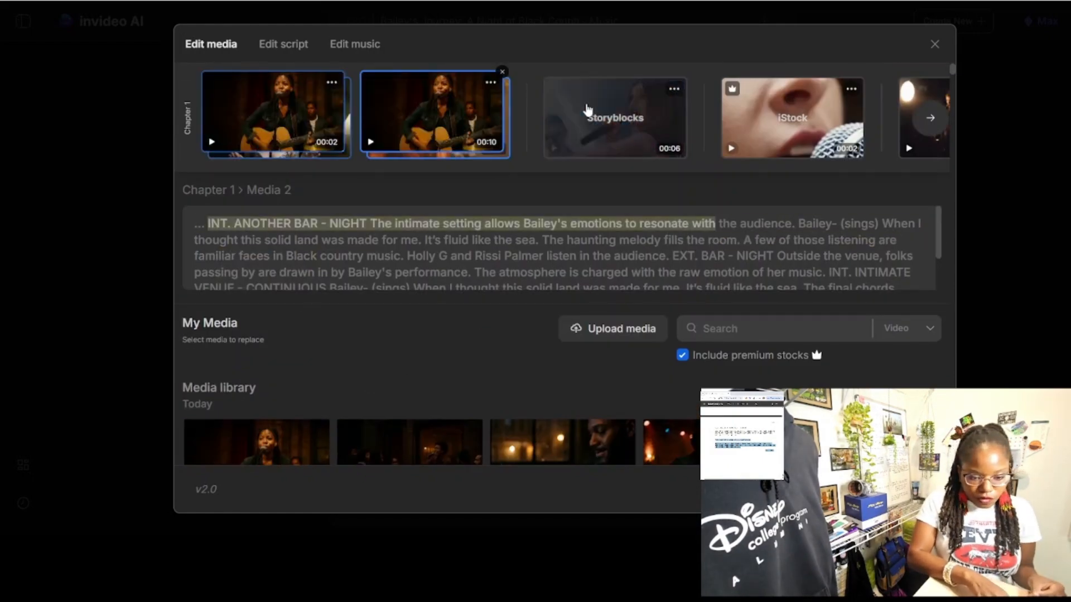
scroll(383, 363, down, 3)
scroll(459, 283, up, 3)
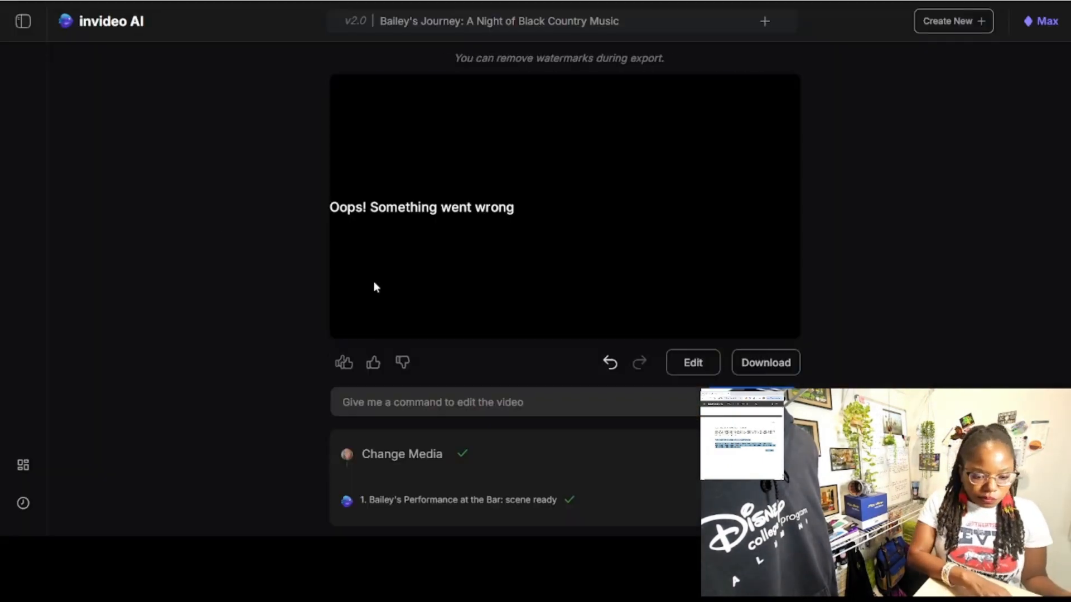
Step: Merge the "Bailey- (sings)" lines and "The haunting melody fills the room." into Chapter 1's first script block
click(693, 363)
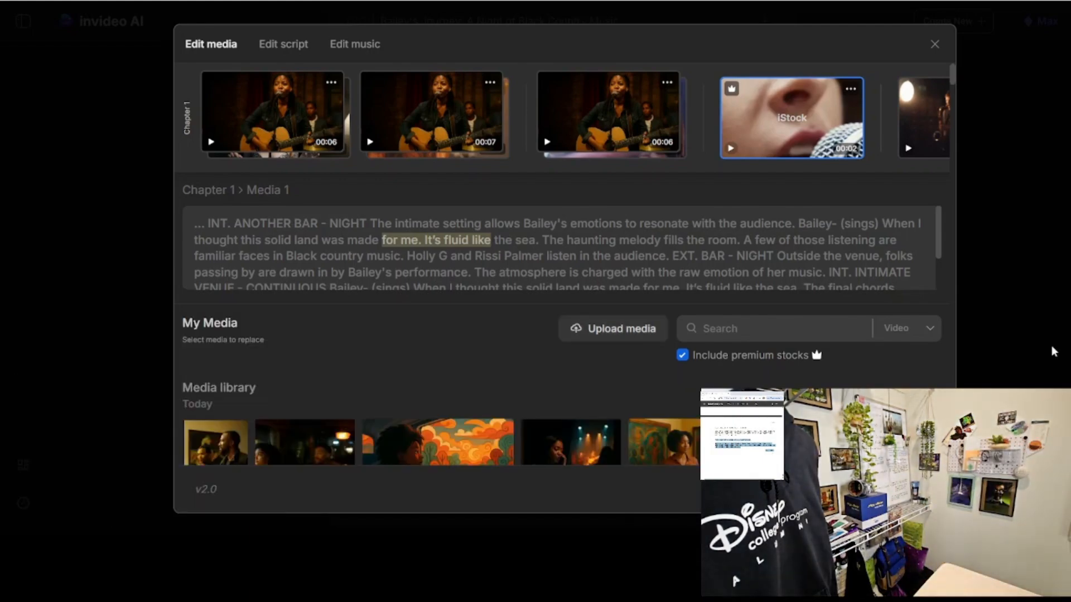
scroll(427, 353, down, 10)
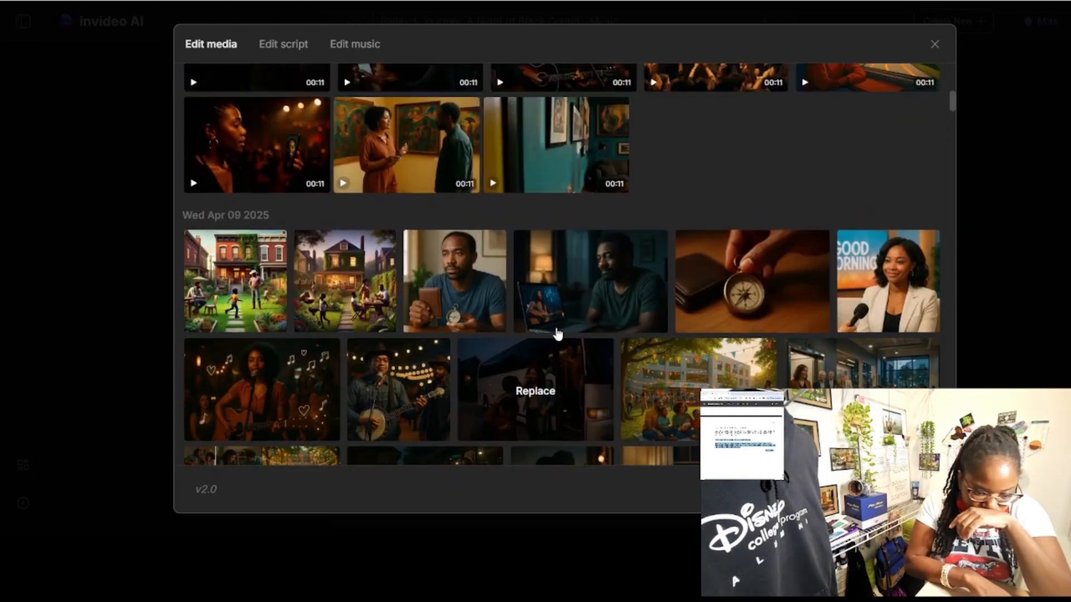
click(297, 48)
scroll(421, 262, up, 10)
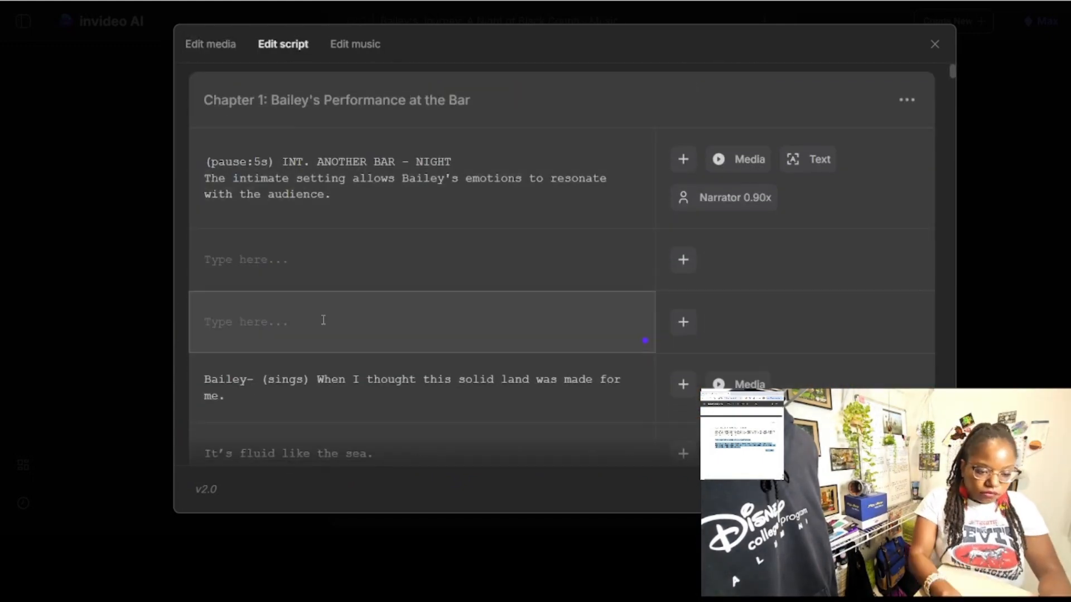
key(ctrl+x)
click(344, 199)
key(Return)
key(ctrl+v)
key(ctrl+x)
key(ctrl+v)
key(ctrl+x)
key(ctrl+v)
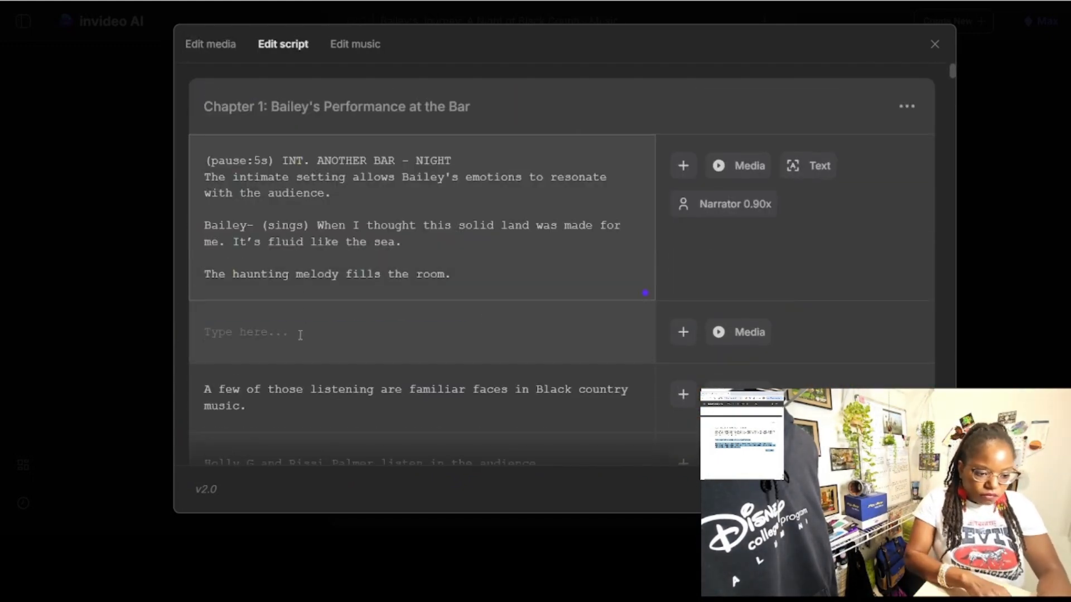
Step: Remove the empty Chapter 1 block and move the "listen in the audience" line beneath "A few of those listening are familiar faces"
click(300, 335)
key(BackSpace)
scroll(300, 334, down, 3)
drag(204, 272, 555, 266)
key(ctrl+x)
key(ctrl+v)
key(BackSpace)
Step: Merge Chapter 1's remaining split lines, from "The atmosphere is charged" through the venue singing lines, into larger script blocks
click(202, 341)
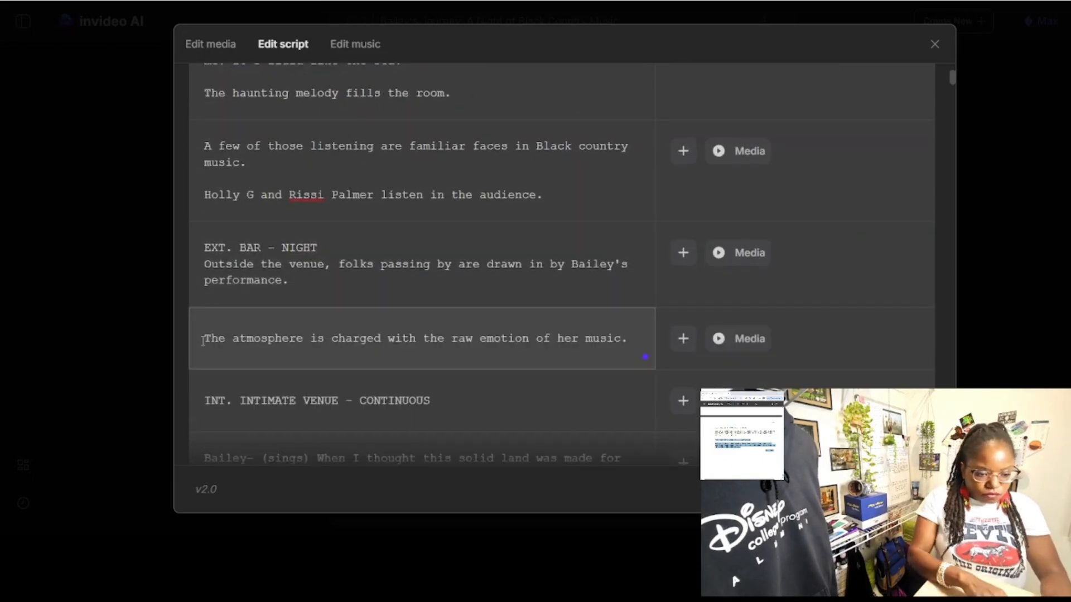
key(BackSpace)
scroll(203, 341, down, 2)
click(204, 314)
key(BackSpace)
click(204, 346)
key(BackSpace)
click(204, 351)
scroll(204, 383, down, 7)
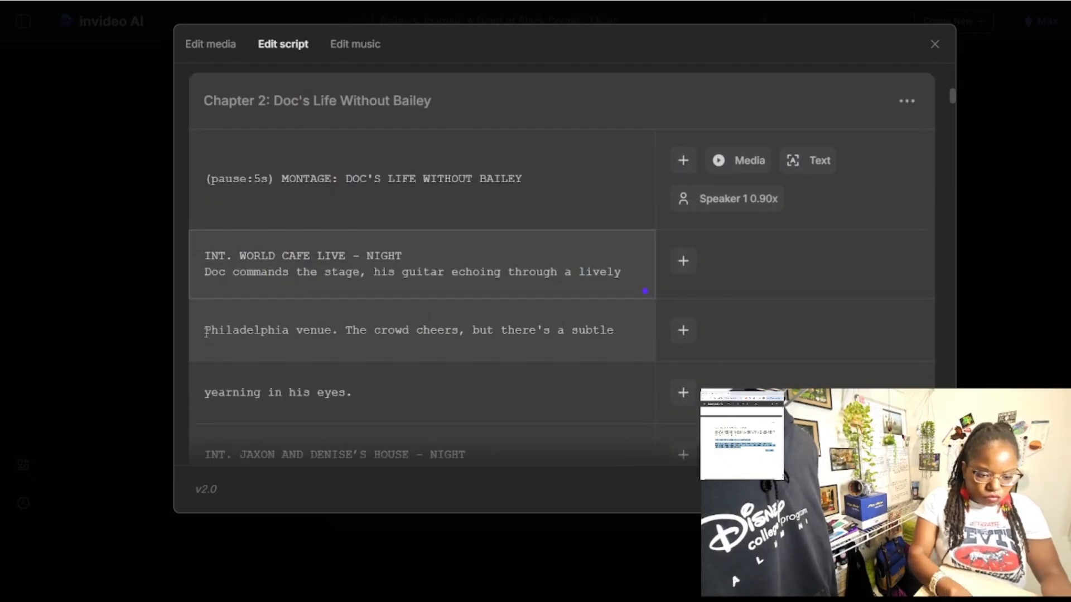
Step: Merge the "Philadelphia venue" and "yearning in his eyes." lines into Chapter 2's "INT. WORLD CAFE LIVE - NIGHT" block
click(206, 331)
key(BackSpace)
click(205, 332)
key(BackSpace)
Step: Combine the Thanksgiving dinner lines into one block and the Navy Yard Christmas lines, including "music.", into another
scroll(205, 333, down, 4)
click(205, 308)
key(BackSpace)
click(205, 312)
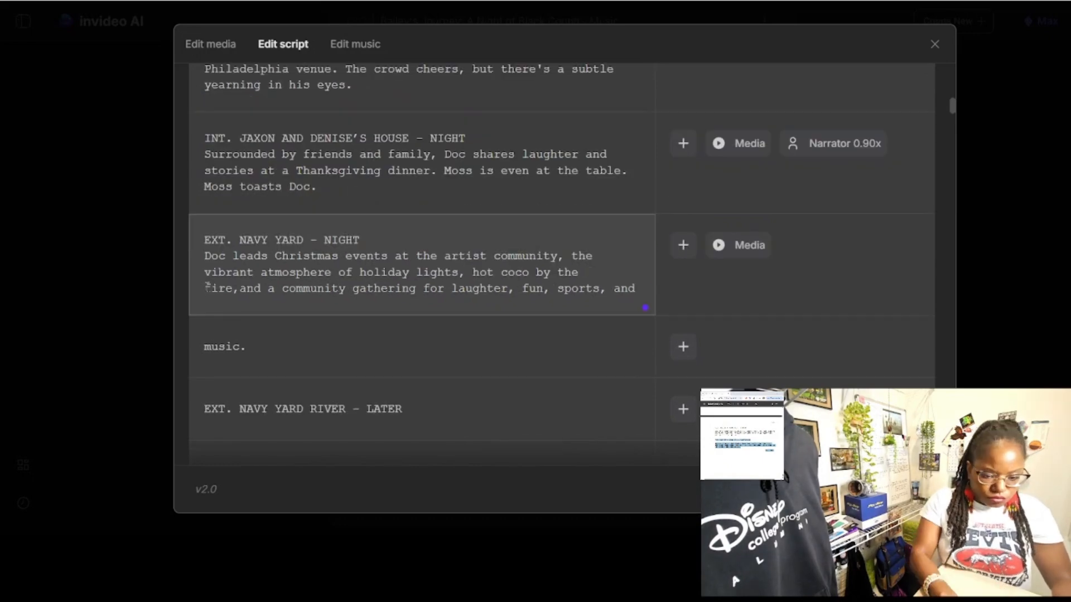
click(204, 346)
key(BackSpace)
Step: Merge the Navy Yard River lines and the night scene lines in Doc's apartment into blocks under their scene headings
scroll(204, 313, down, 2)
click(204, 294)
key(BackSpace)
click(204, 327)
key(BackSpace)
click(204, 328)
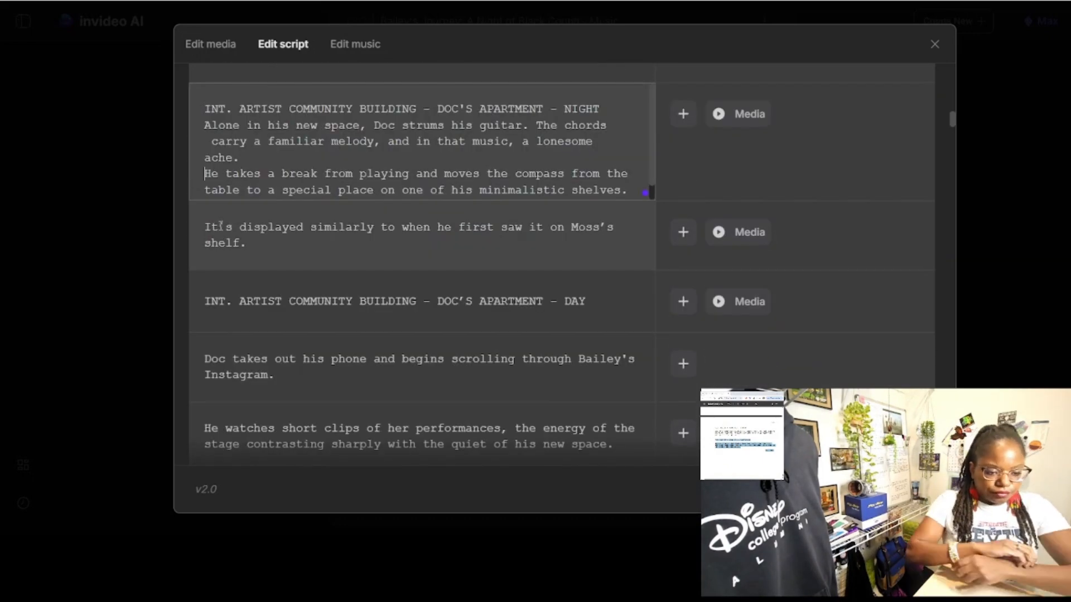
Step: Merge the daytime apartment lines about Doc scrolling through Bailey's Instagram into a single block running to "END MONTAGE."
click(204, 359)
key(BackSpace)
click(204, 333)
key(BackSpace)
click(204, 296)
key(BackSpace)
click(204, 389)
scroll(201, 396, down, 4)
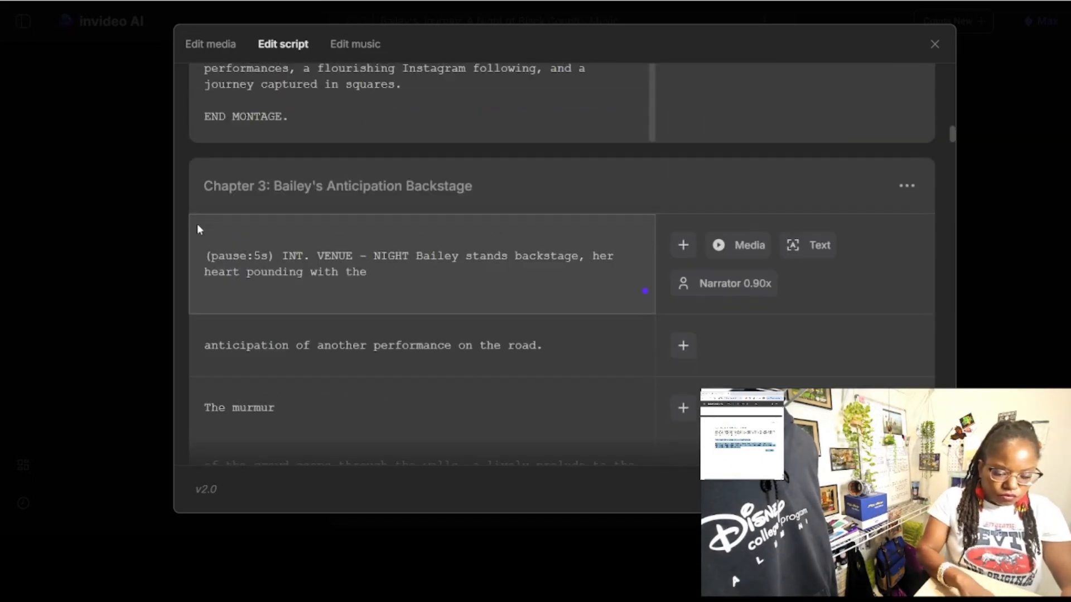
Step: Merge Chapter 3's backstage lines into its opening block and gather the first phone call lines into the "Your phone." block
click(205, 345)
key(BackSpace)
click(206, 346)
key(BackSpace)
click(205, 338)
key(BackSpace)
click(205, 351)
key(BackSpace)
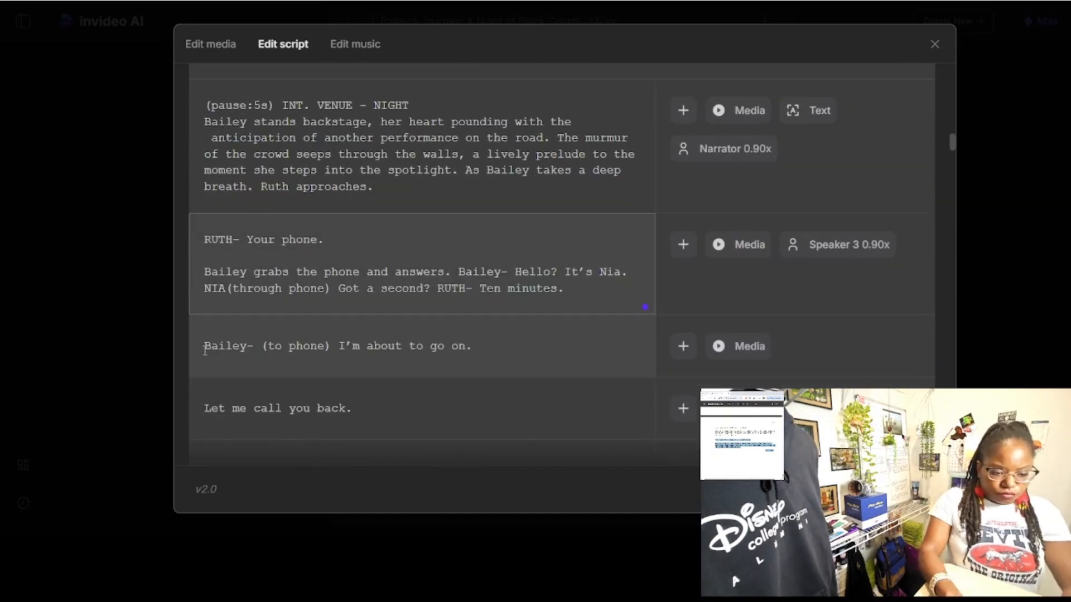
Step: Merge the rest of Chapter 3's call, from "I'm about to go on." to the Black Opry Revue line, into one block
click(205, 347)
key(BackSpace)
click(204, 377)
key(BackSpace)
click(204, 373)
key(BackSpace)
click(203, 372)
key(BackSpace)
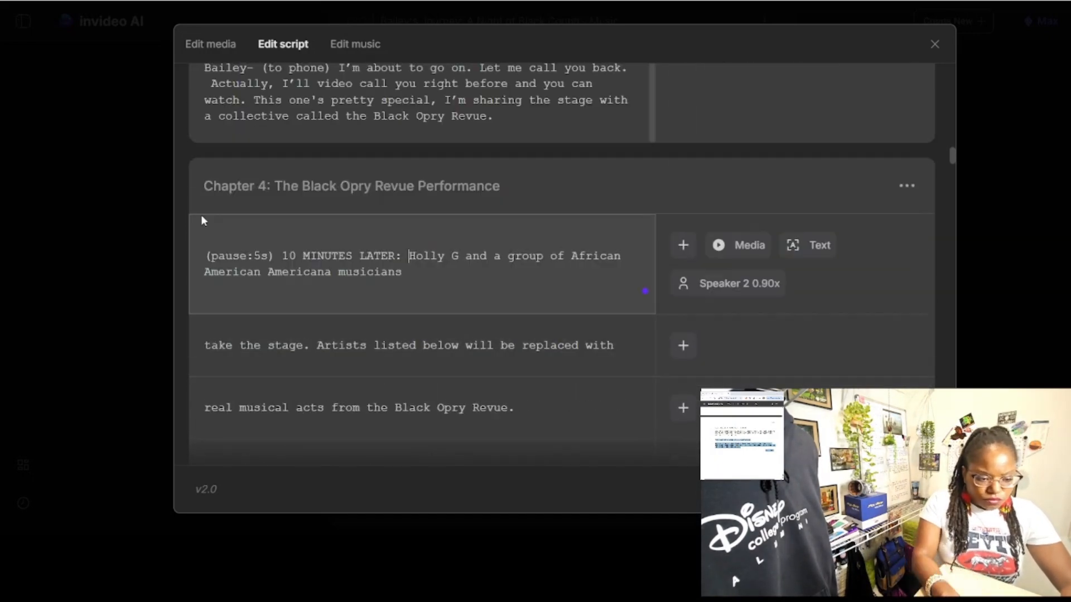
Step: Merge Chapter 4's "take the stage" and "real musical acts" lines into its opening block and join the "Hello wonderful, gorgeous people" speech lines
click(202, 350)
key(BackSpace)
click(202, 371)
key(BackSpace)
scroll(203, 335, down, 3)
click(204, 199)
key(BackSpace)
click(204, 234)
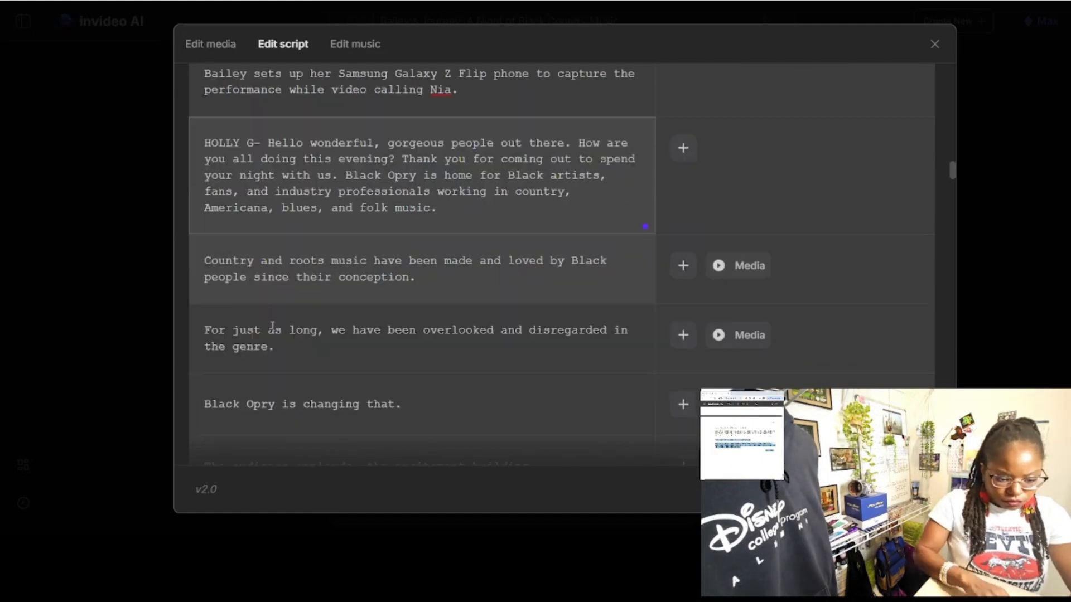
Step: Merge the rest of Chapter 4's welcome speech, from "Country and roots music" onward, and the lines following it into larger blocks
key(BackSpace)
scroll(202, 279, down, 3)
click(204, 218)
scroll(205, 234, down, 5)
click(204, 327)
key(BackSpace)
Step: Merge the lines about Doc watching the live-stream and grinning at the artists into Chapter 5's opening block
click(204, 269)
key(BackSpace)
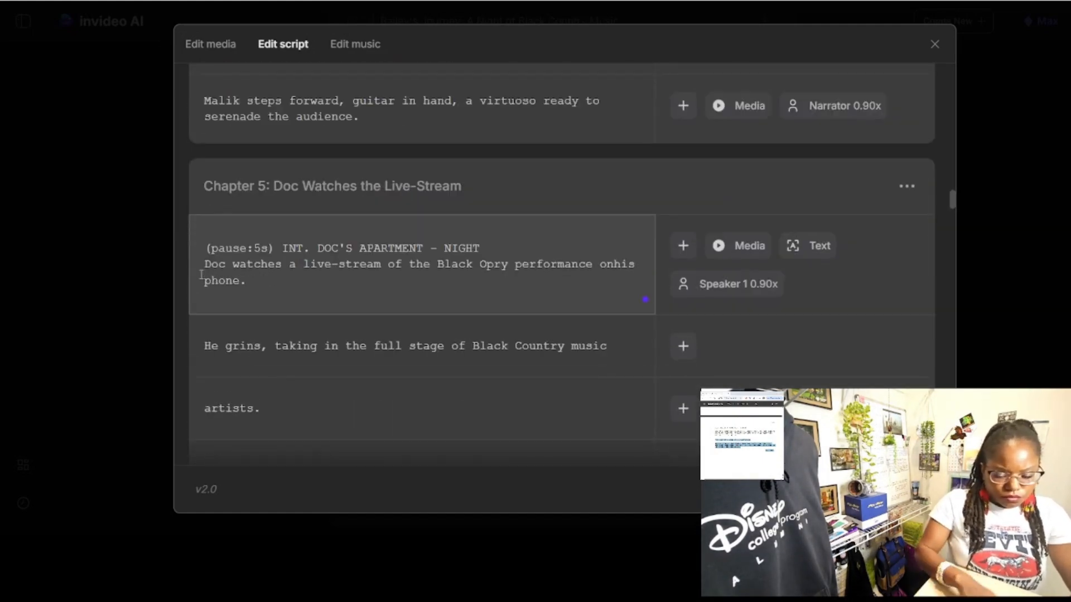
key(BackSpace)
click(201, 289)
key(BackSpace)
Step: Gather the Harmony Sisters introduction under Chapter 5's "INT. VENUE - NIGHT" heading and space out the "Prepare yourselves" line
click(202, 324)
key(BackSpace)
click(201, 337)
key(BackSpace)
click(202, 356)
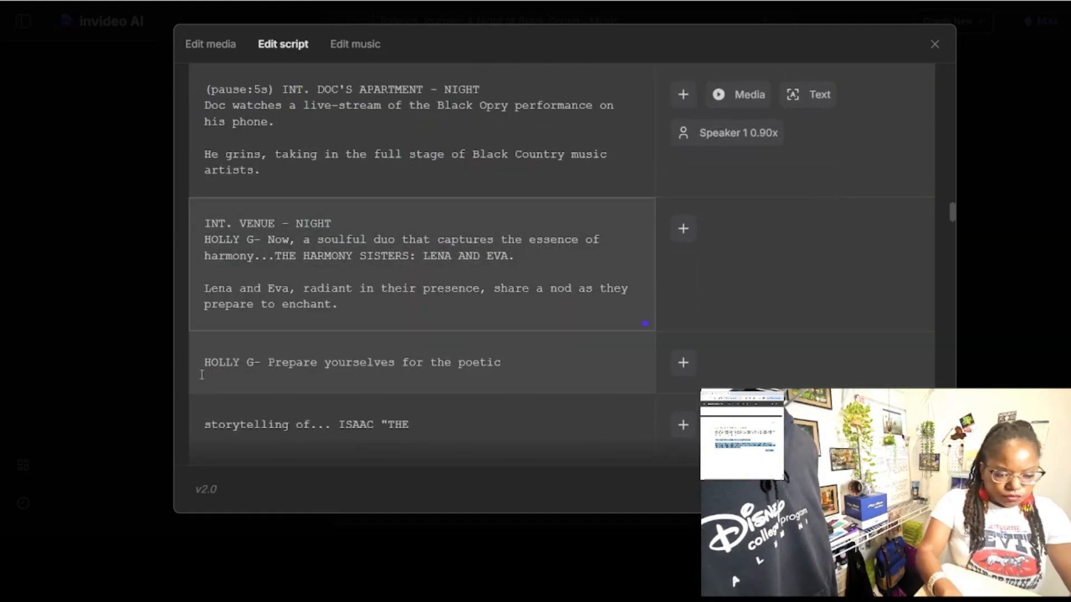
key(Return)
key(Return)
Step: Rejoin the "poetic storytelling" introduction of "The Balladeer" and merge the "Rhythm Rhymer" introduction into the "hat tilted just right" block
click(204, 370)
key(BackSpace)
click(204, 370)
key(BackSpace)
scroll(202, 291, down, 2)
click(204, 320)
key(BackSpace)
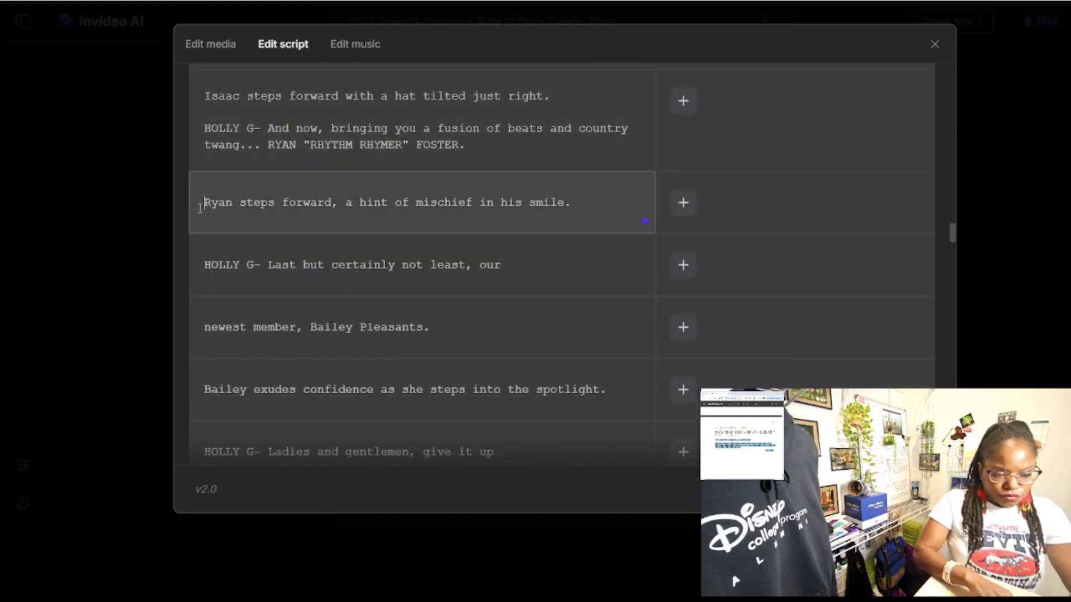
Step: Merge Chapter 5's remaining introduction lines, from "Last but certainly not least" to the crowd's applause, into the same block
click(201, 283)
key(BackSpace)
scroll(202, 273, down, 2)
click(203, 264)
key(BackSpace)
key(BackSpace)
key(BackSpace)
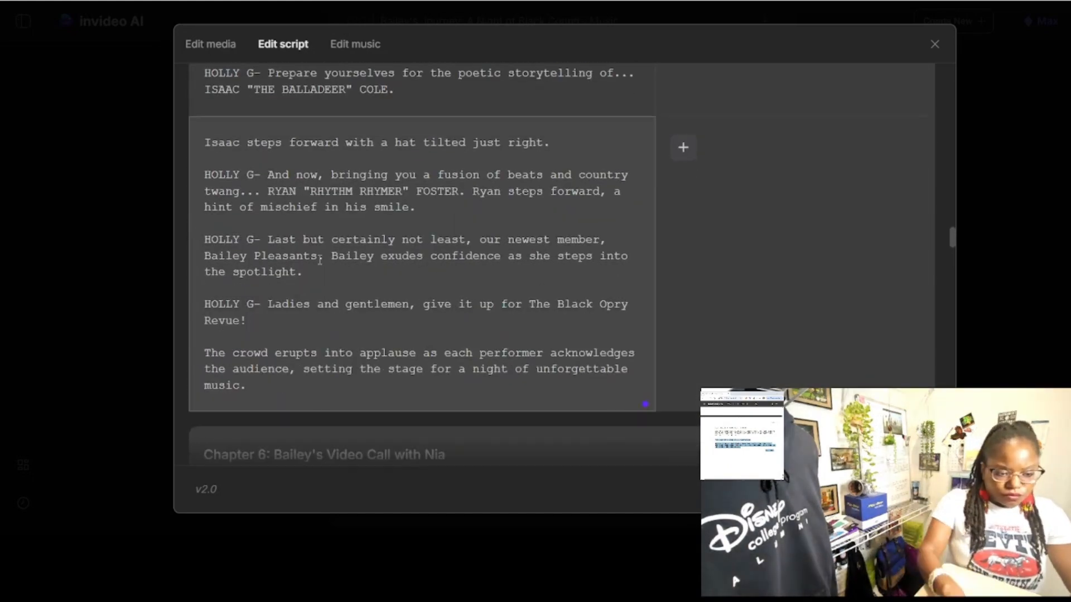
Step: Merge Chapter 6's split video call lines between Bailey and Nia into fuller dialogue blocks
scroll(204, 268, down, 4)
click(204, 273)
key(BackSpace)
key(BackSpace)
key(BackSpace)
click(224, 280)
text(-)
key(BackSpace)
click(205, 326)
key(BackSpace)
scroll(206, 323, down, 4)
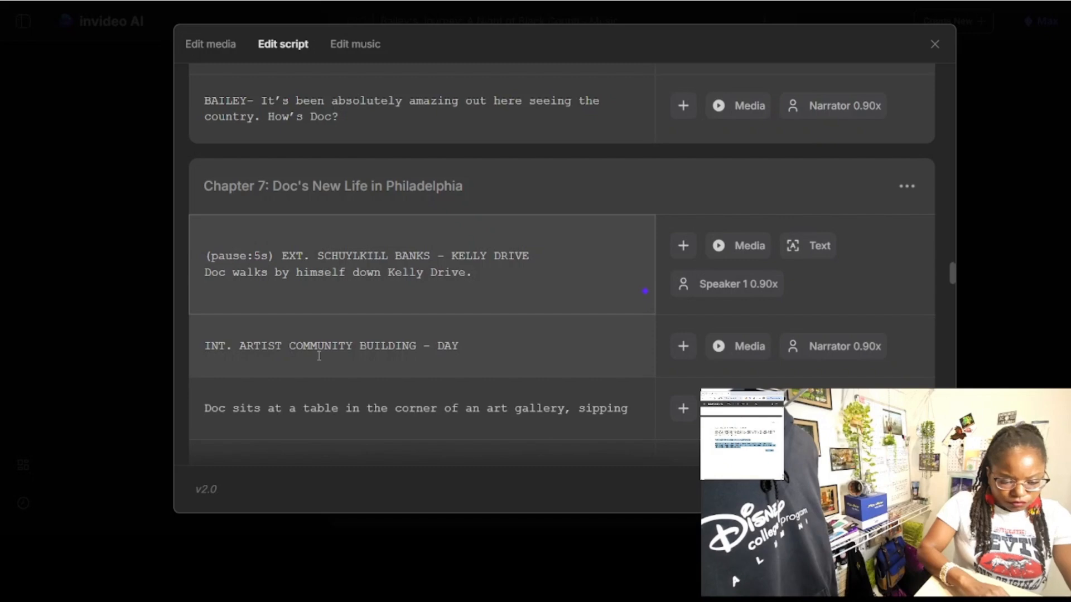
Step: Merge Doc's soda line under Chapter 7's artist building heading and Nia's "He's good!" voice-over into the "His gaze drifts" block
click(203, 330)
key(BackSpace)
click(203, 334)
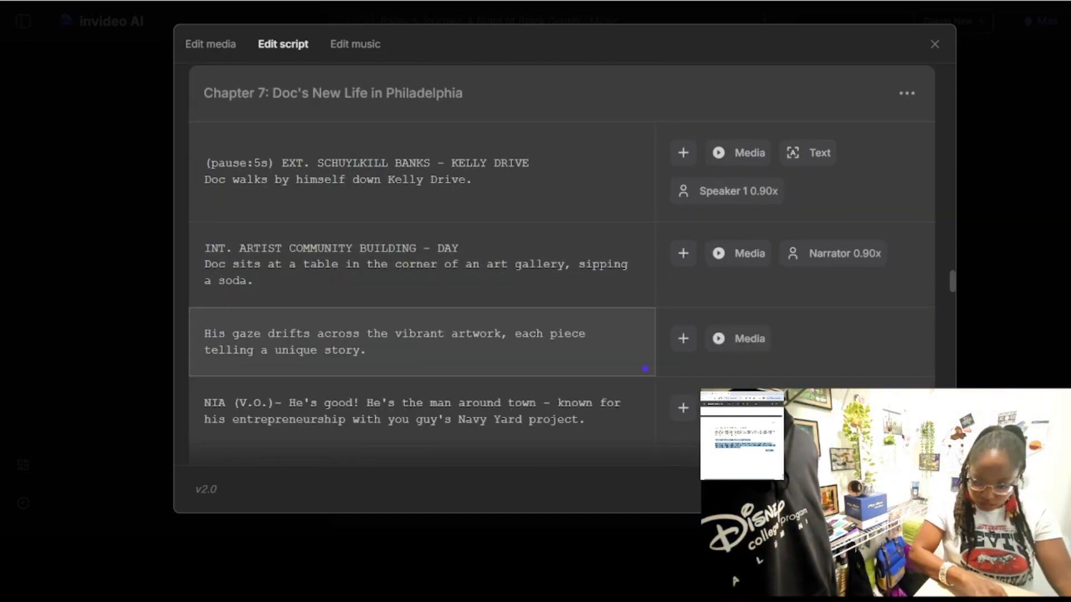
key(Return)
click(204, 415)
key(BackSpace)
click(203, 361)
key(BackSpace)
Step: Merge the "Their eyes meet" and painting lines into the "As he immerses himself" block, adding blank lines between paragraphs
scroll(202, 335, down, 3)
click(203, 296)
key(BackSpace)
key(Return)
key(Return)
click(203, 347)
key(BackSpace)
key(Return)
key(Return)
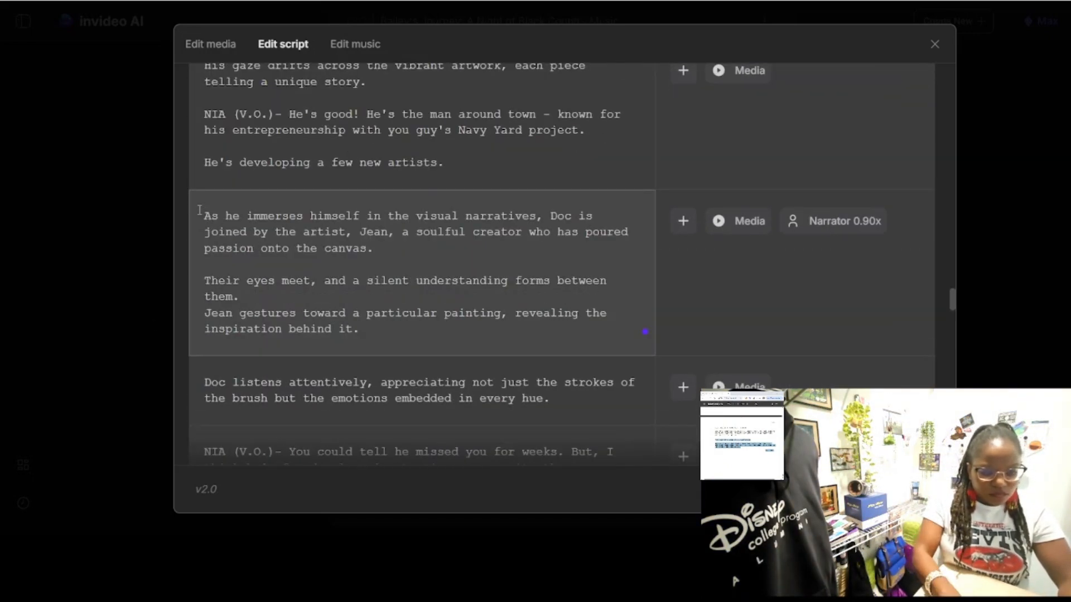
Step: Merge Chapter 7's "Doc listens attentively" and "You could tell he missed you" passages, separating paragraphs with blank lines
scroll(200, 235, down, 3)
click(204, 300)
key(BackSpace)
key(Return)
key(Return)
click(203, 365)
key(BackSpace)
key(Return)
key(Return)
Step: Merge Bailey's reaction to Nia's update into the "INT. VENUE - NIGHT" block at the end of Chapter 7
click(206, 340)
key(BackSpace)
scroll(204, 340, down, 3)
Step: Merge Chapter 8's tour bus lines, from "the hum of the engine" to "overlays the scene in animation.", into its opening block
click(204, 241)
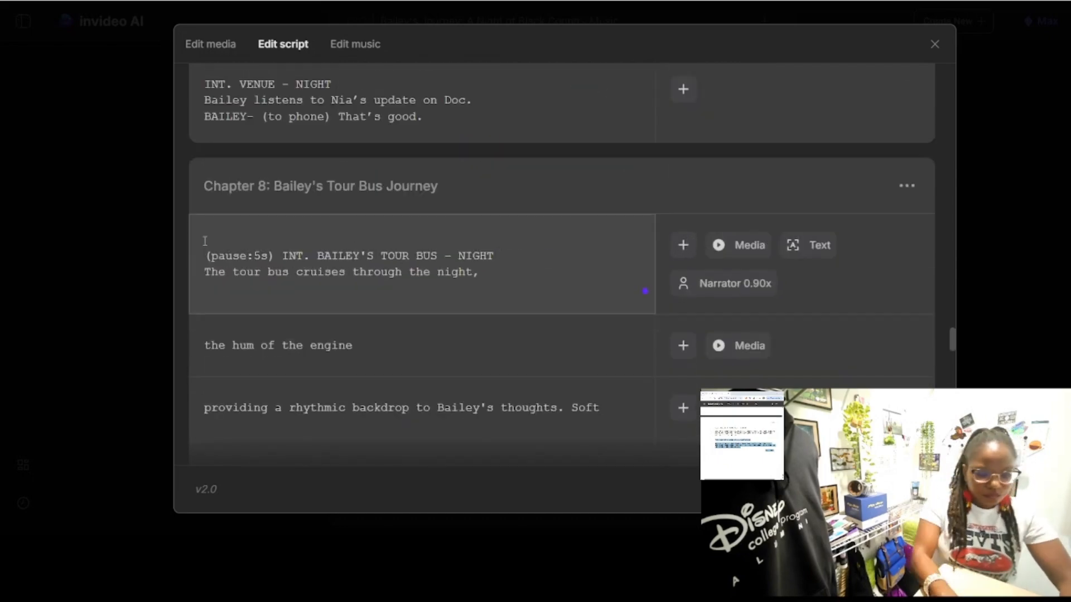
click(204, 350)
key(BackSpace)
click(208, 363)
key(BackSpace)
click(203, 341)
key(BackSpace)
key(Return)
key(Return)
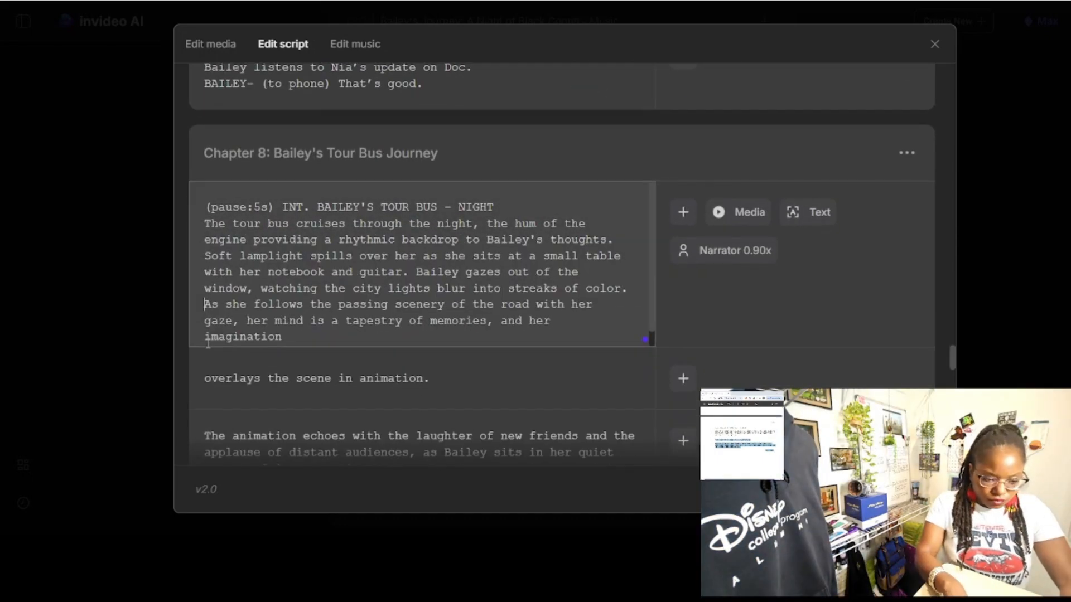
click(204, 384)
key(BackSpace)
Step: Merge Malik's wink and "Love the sound of the open road" dialogue into the "The animation echoes" block, with blank lines between paragraphs
scroll(377, 342, down, 4)
click(204, 239)
key(BackSpace)
key(Return)
key(Return)
click(205, 361)
key(Return)
click(204, 370)
key(BackSpace)
click(204, 386)
key(BackSpace)
scroll(251, 384, down, 3)
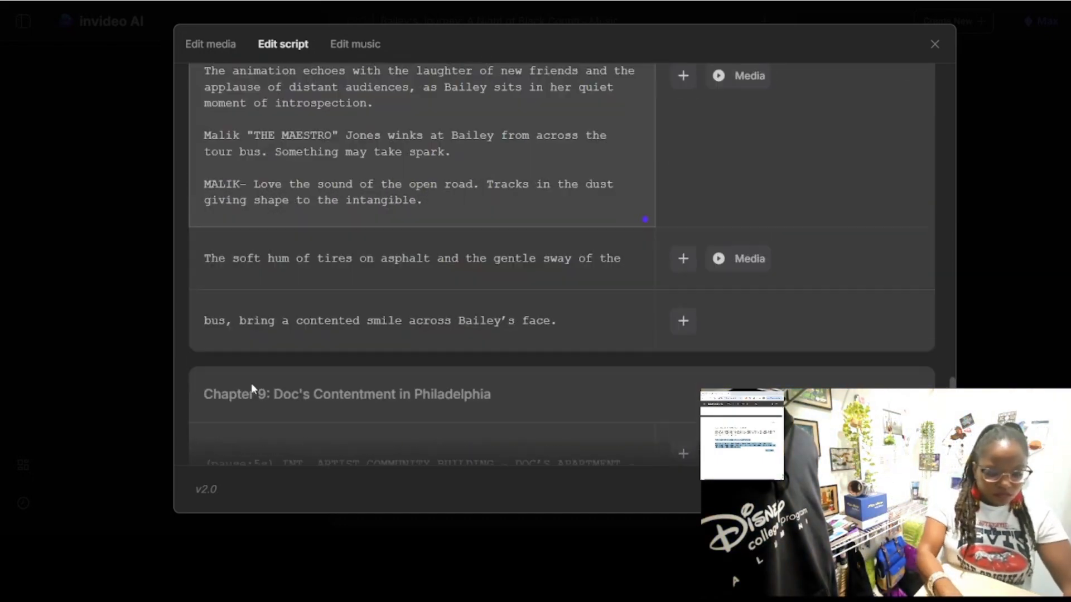
Step: Merge Chapter 8's "The soft hum of tires" lines into the preceding block and combine Chapter 9's split apartment lines
click(204, 258)
key(BackSpace)
key(Return)
key(Return)
scroll(225, 251, down, 2)
click(204, 304)
key(BackSpace)
key(Return)
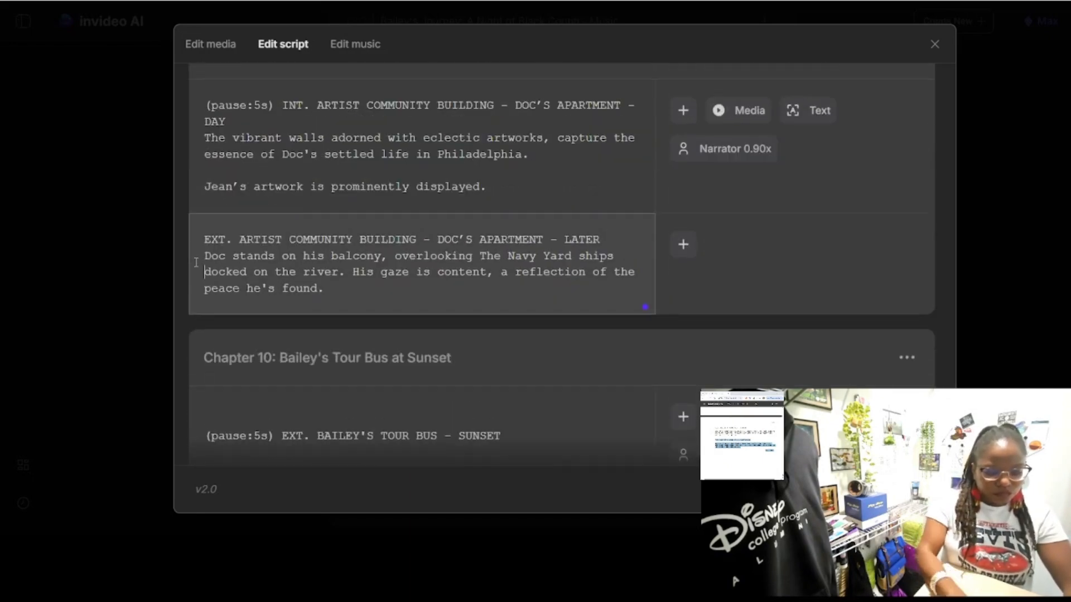
Step: Consolidate the remaining split script blocks around Chapter 9's balcony scene and Chapter 10's tour bus sunset scene
click(204, 215)
key(BackSpace)
key(Return)
click(204, 251)
key(BackSpace)
click(204, 343)
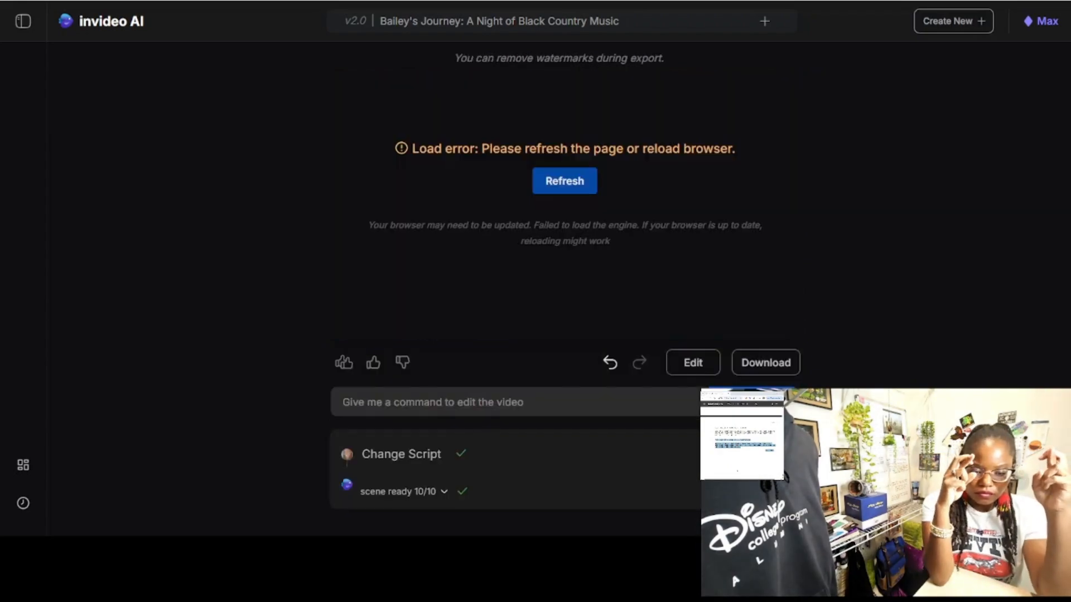
Step: Refresh the failed video preview and browse the media library for a clip matching Chapter 1's "haunting melody" passage
click(564, 180)
click(344, 324)
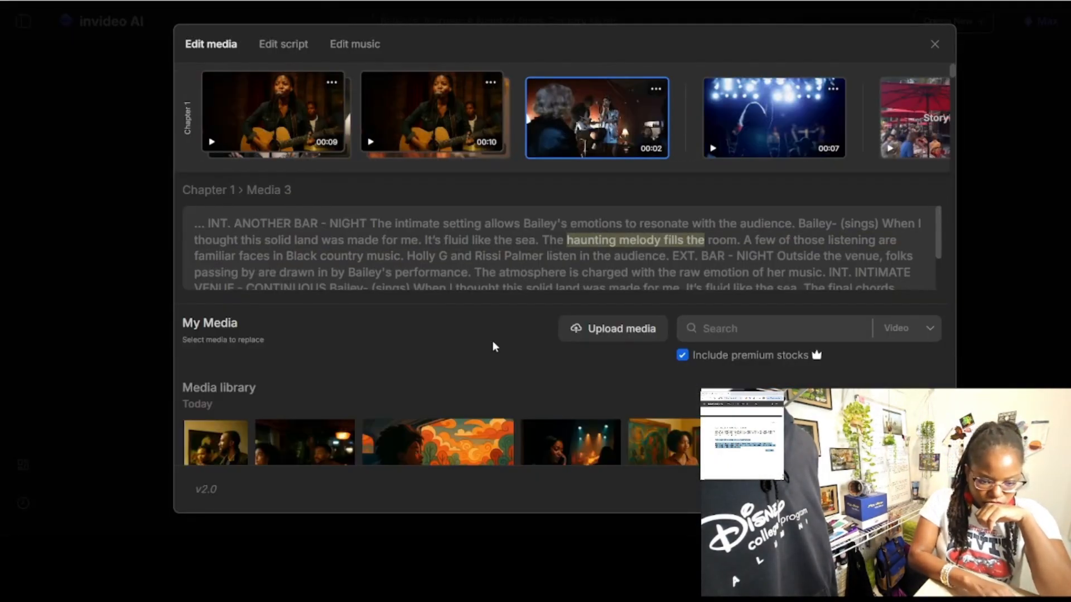
scroll(493, 346, down, 5)
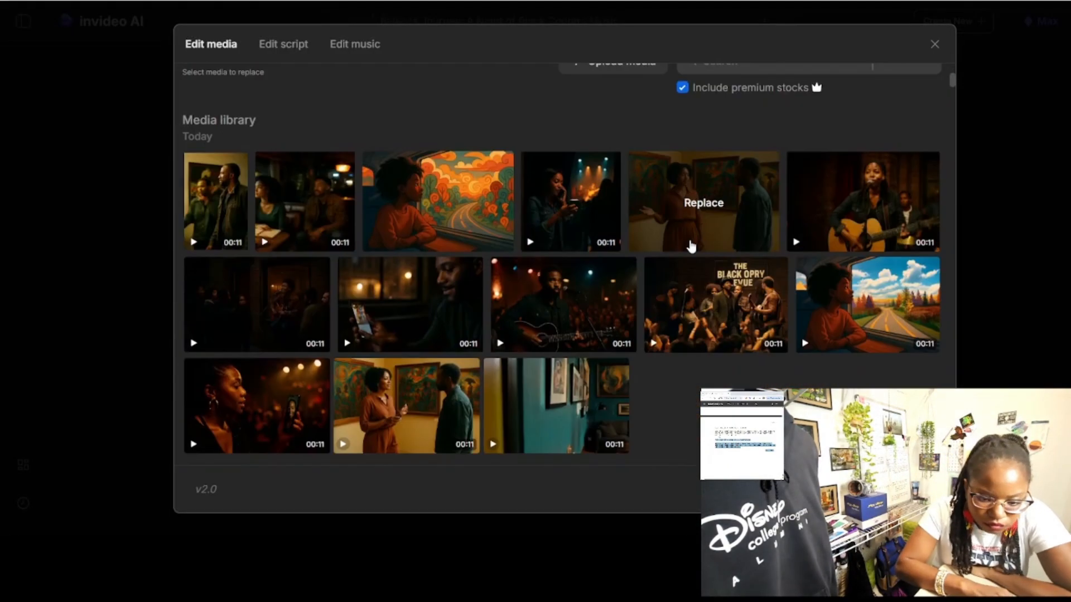
scroll(569, 223, up, 2)
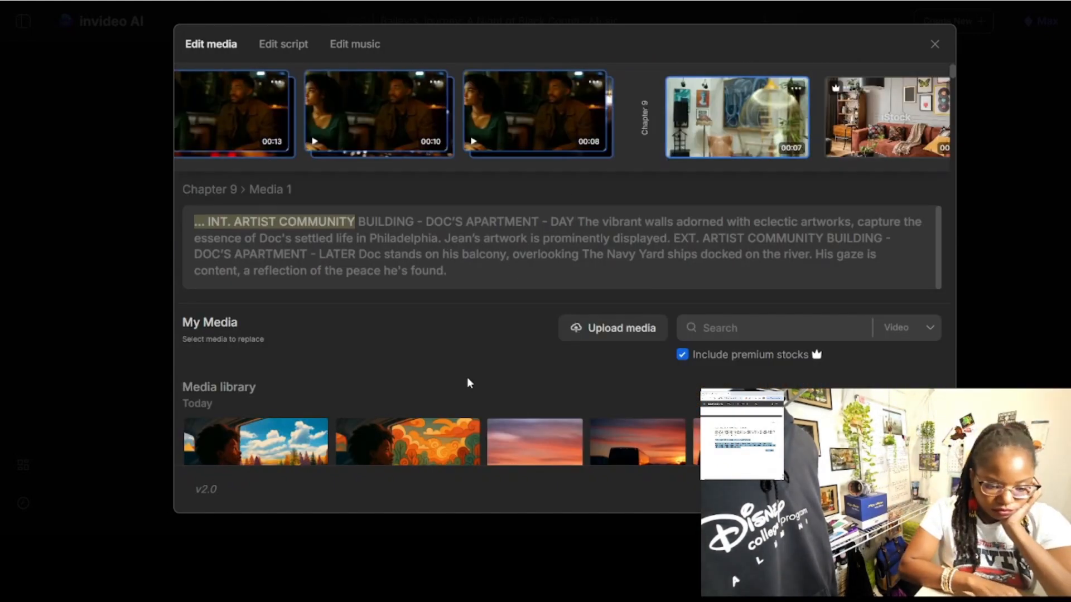
Step: Replace Chapter 9's stock apartment clips with the teal-walled apartment clip from the media library
scroll(469, 383, down, 10)
scroll(554, 354, up, 5)
scroll(597, 373, down, 5)
scroll(676, 404, up, 6)
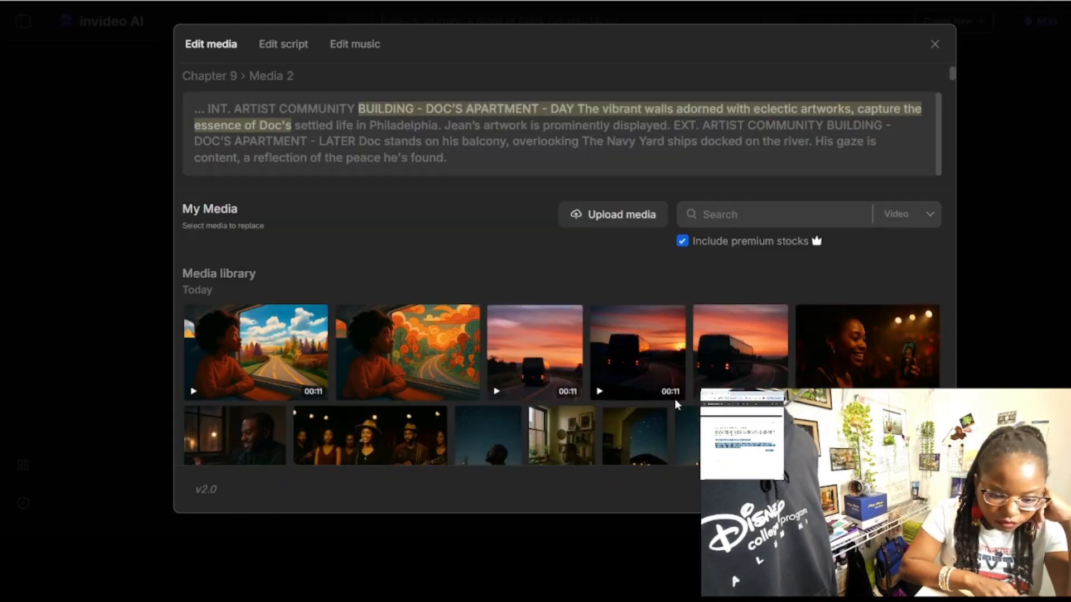
scroll(641, 279, up, 2)
click(605, 141)
click(785, 117)
click(930, 117)
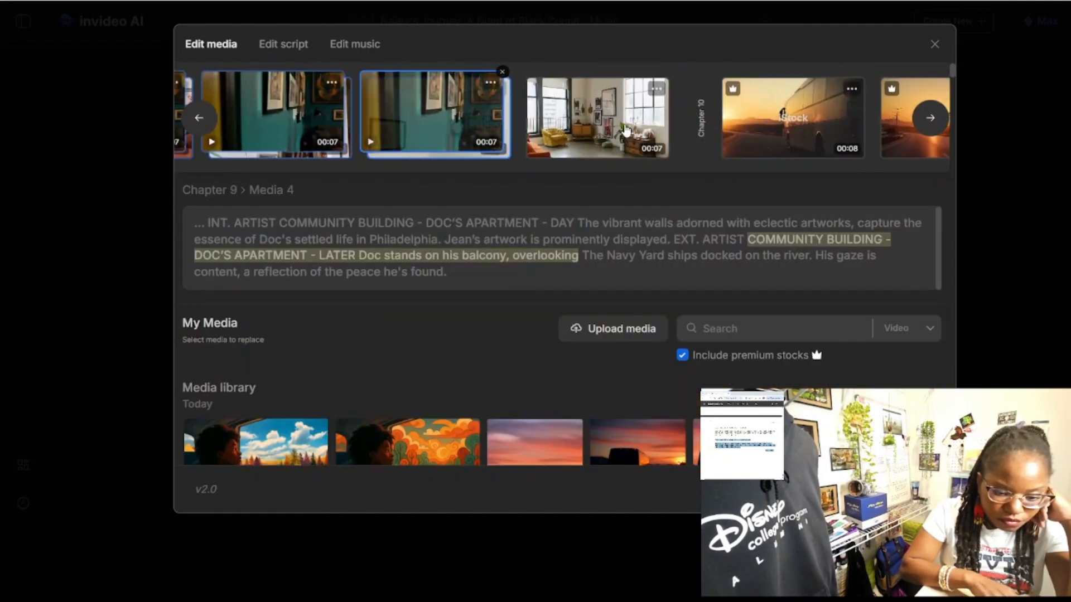
Step: Replace Chapter 10's stock clips with sunset tour bus clips and use the animated blue-sky window clip for the last one
click(791, 116)
scroll(456, 239, down, 2)
click(530, 354)
click(637, 434)
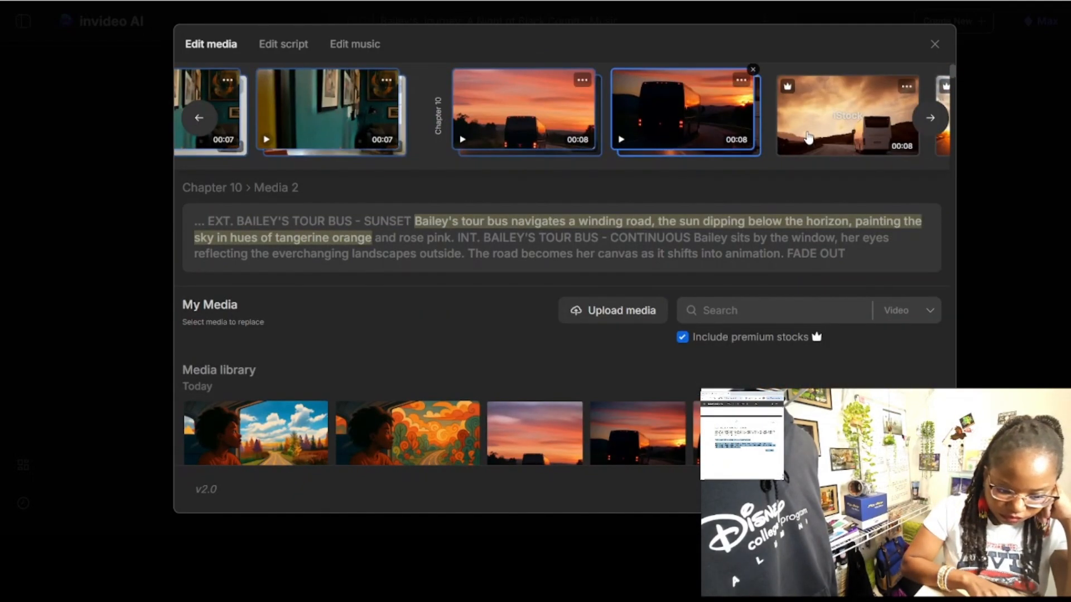
click(535, 435)
click(638, 435)
scroll(609, 217, down, 1)
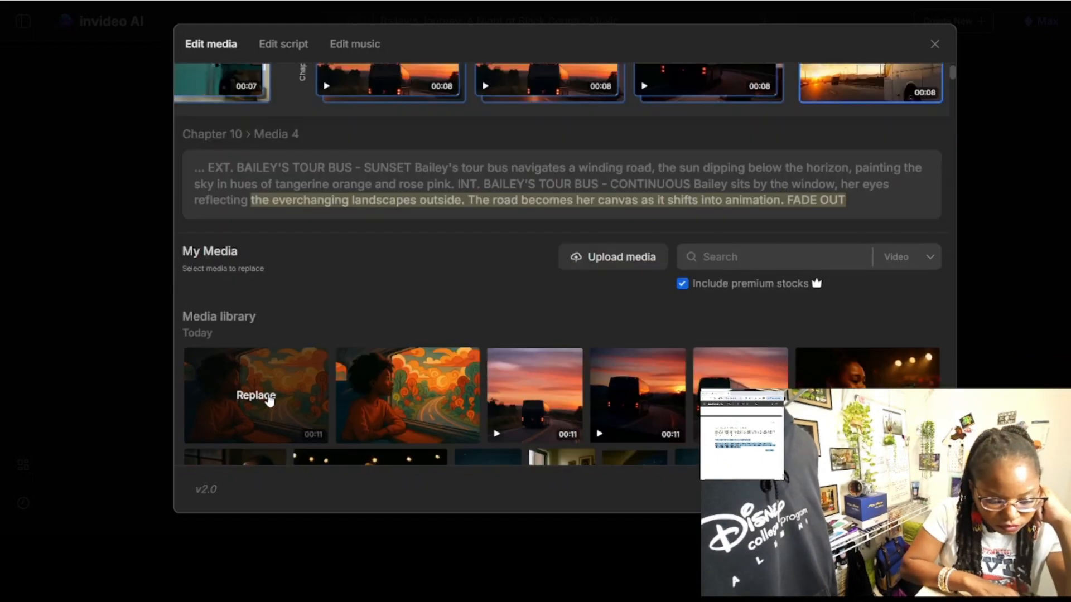
click(253, 394)
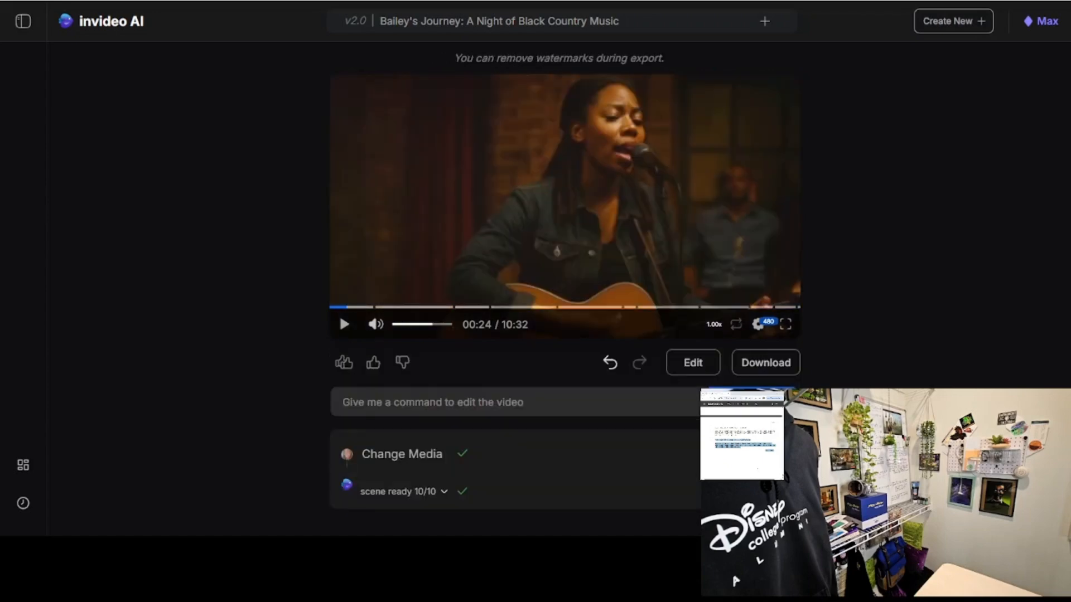
Step: Check the video from the beginning and look through the media library for a clip matching Chapter 2's Thanksgiving dinner
click(333, 306)
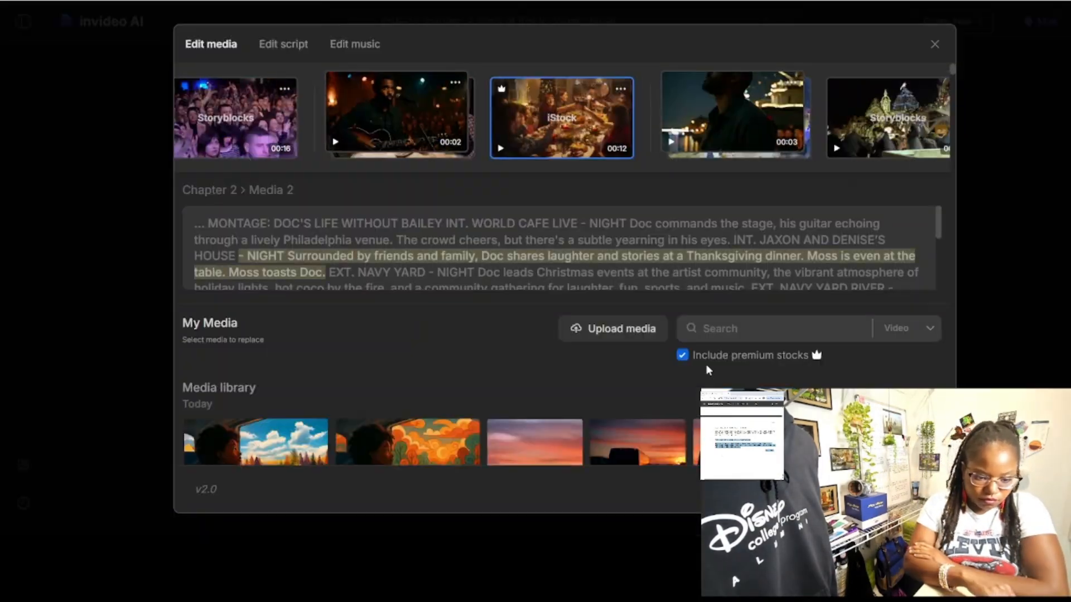
scroll(489, 335, down, 10)
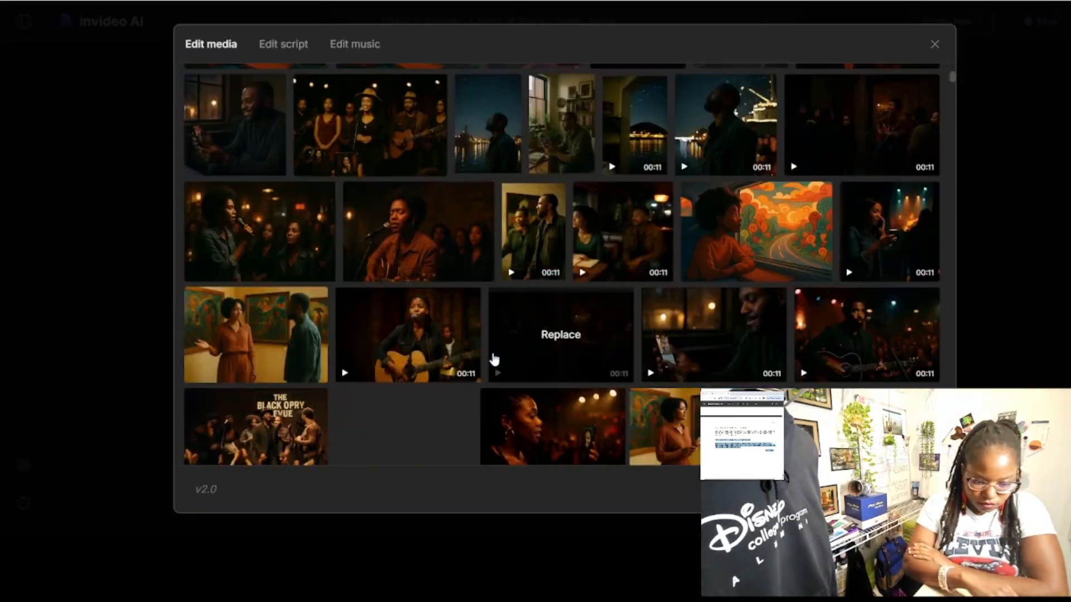
scroll(490, 334, up, 8)
scroll(525, 162, up, 4)
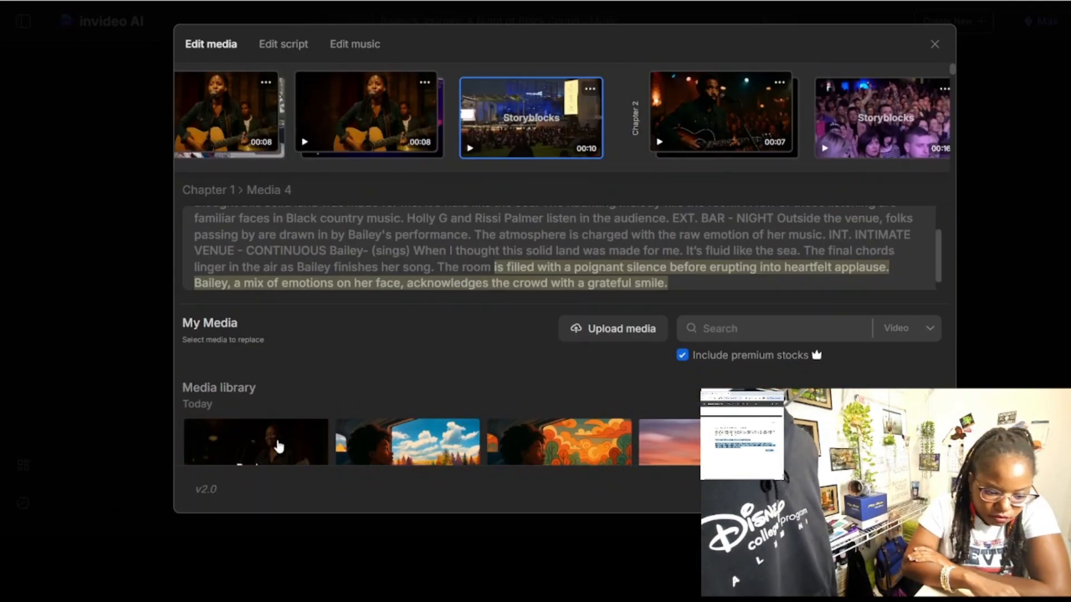
Step: Replace Chapter 2's concert crowd stock clip with the clip of Doc performing with his guitar
click(864, 108)
scroll(507, 335, down, 4)
scroll(508, 335, up, 4)
click(678, 106)
click(519, 105)
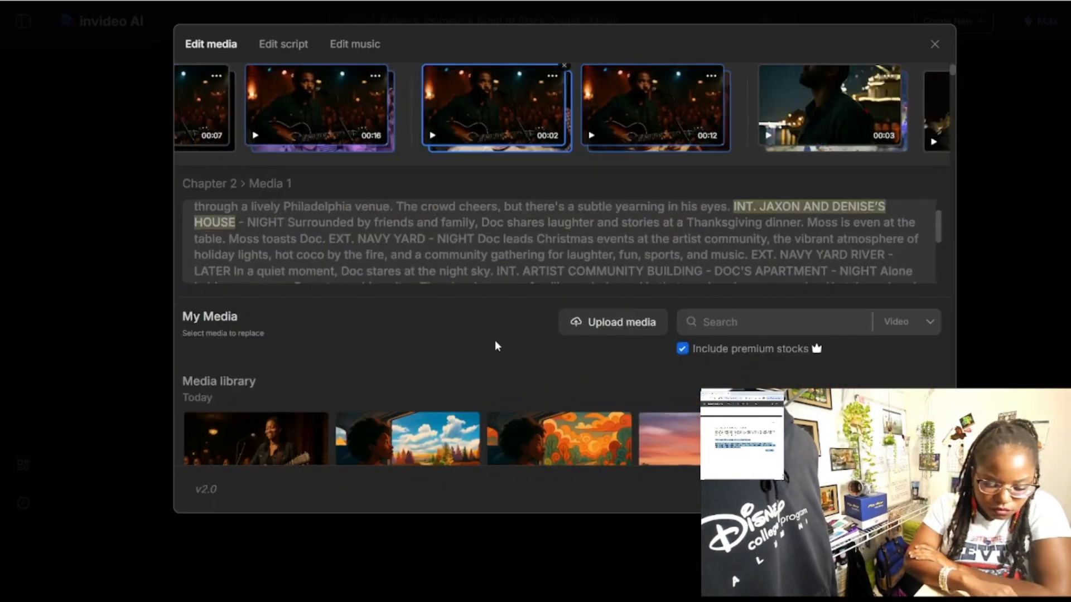
Step: Replace Chapter 2's "INT. JAXON AND DENISE'S HOUSE" clip with the family Thanksgiving dinner image
scroll(494, 340, down, 3)
click(612, 186)
scroll(239, 409, up, 2)
click(239, 408)
Step: Examine the media library for clips that fit Chapter 2's dinner and Navy Yard night scenes
scroll(239, 409, up, 1)
click(657, 111)
scroll(519, 343, down, 8)
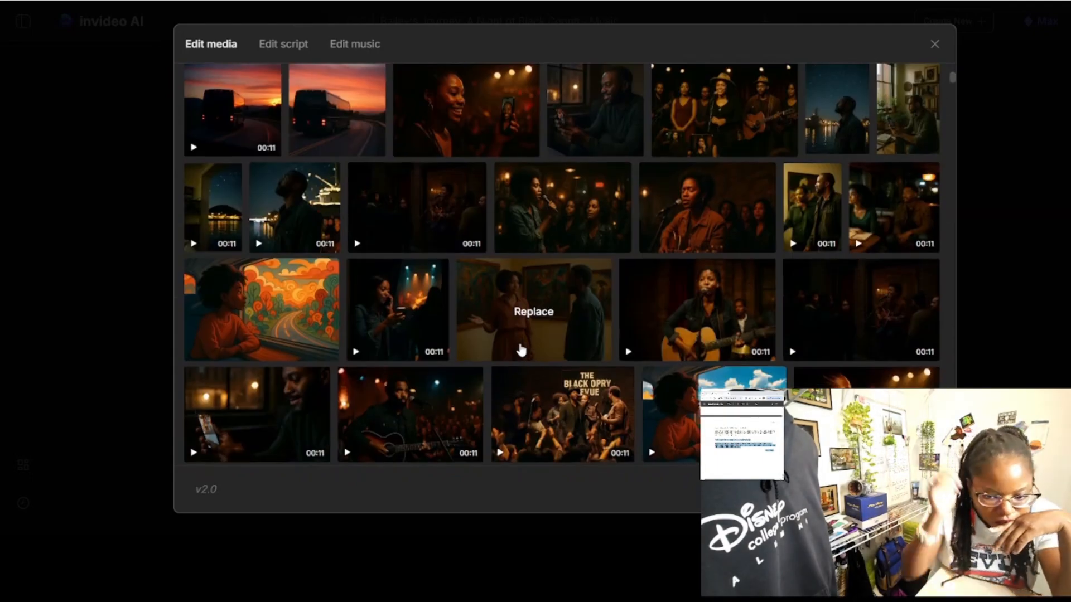
scroll(520, 349, up, 8)
click(498, 112)
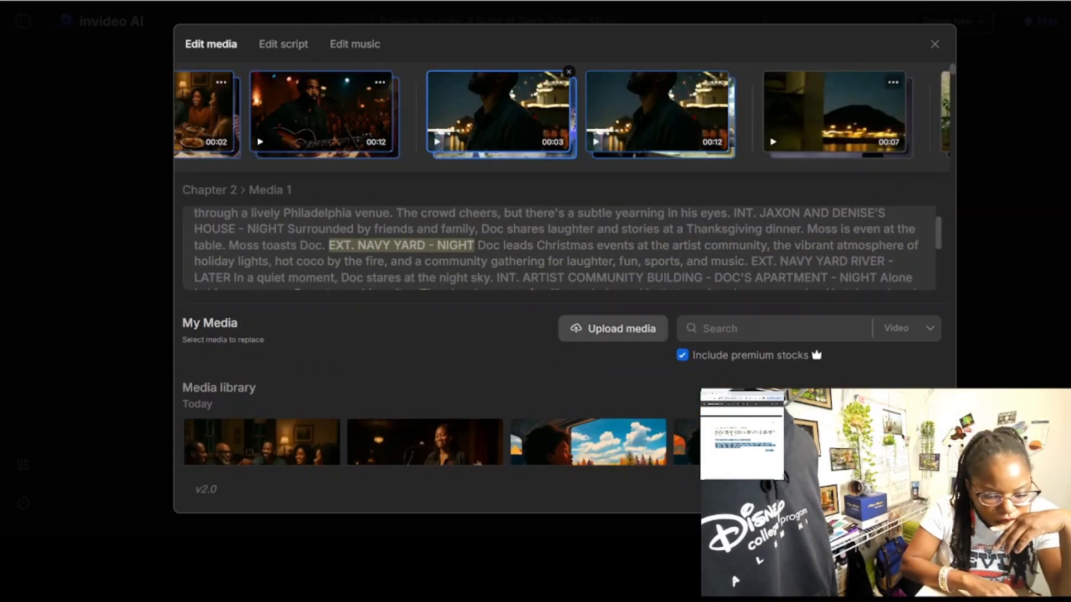
click(834, 112)
scroll(536, 374, down, 7)
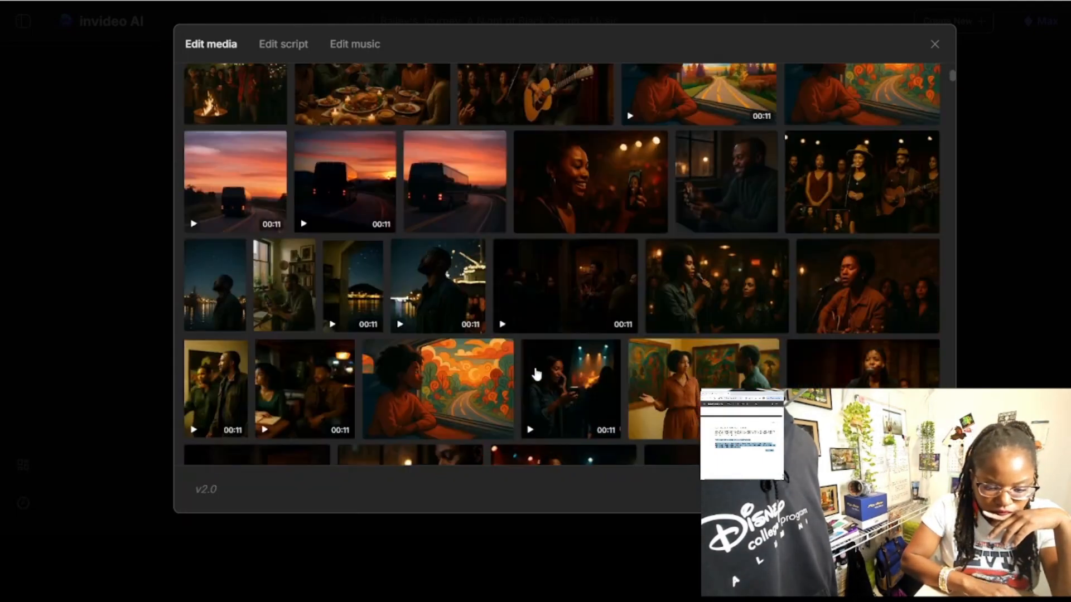
scroll(536, 374, down, 6)
scroll(537, 375, up, 12)
Step: Replace a clip ahead of Chapter 4's Black Opry introduction with a matching one from the media library
click(712, 125)
scroll(257, 200, down, 12)
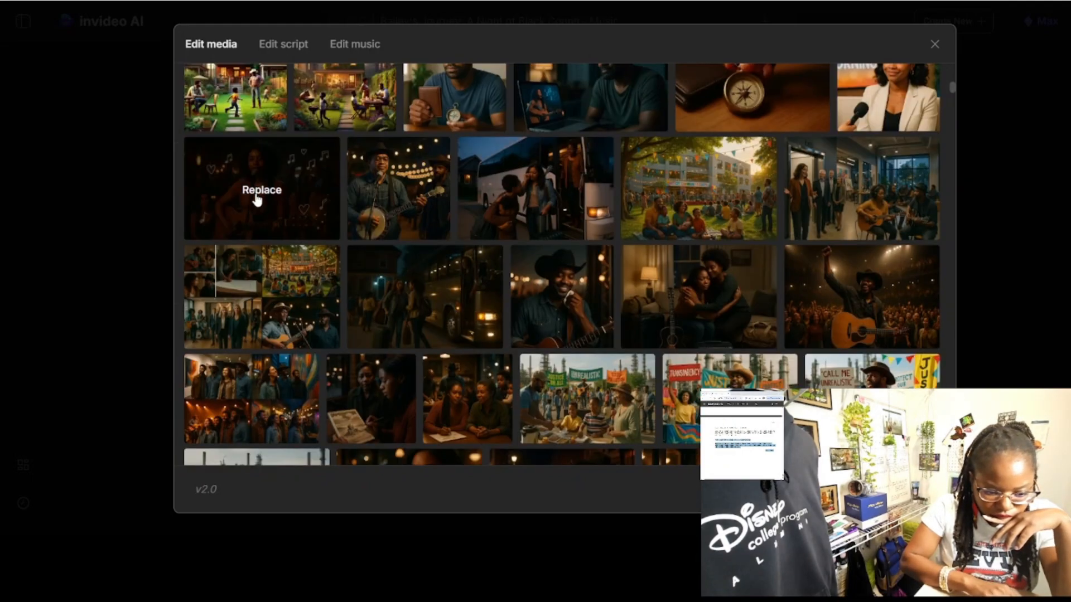
scroll(258, 200, up, 12)
click(685, 122)
click(559, 139)
scroll(511, 374, down, 12)
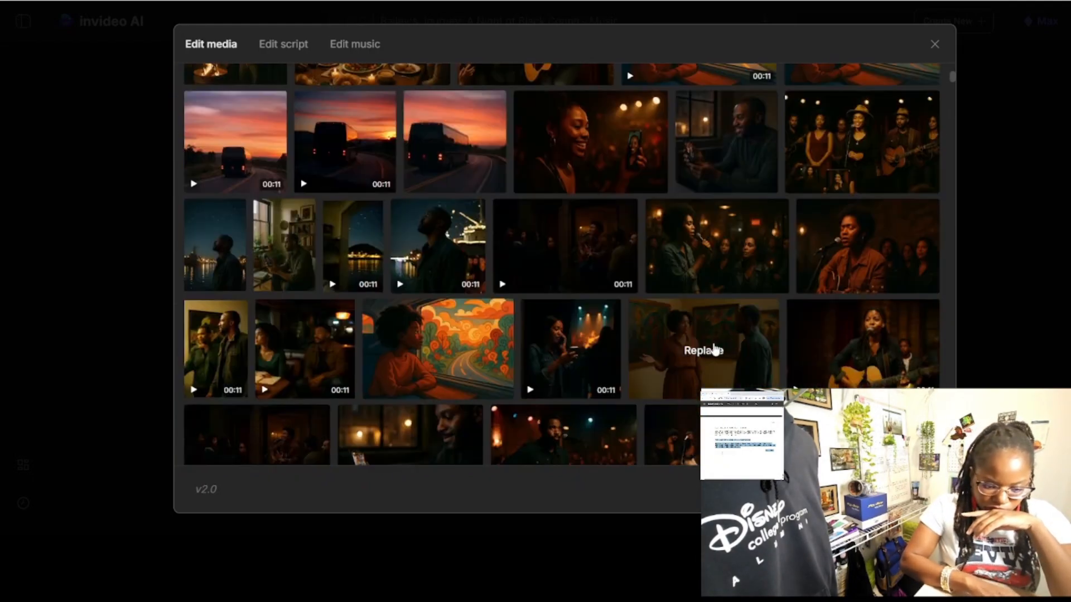
scroll(715, 351, up, 8)
scroll(534, 198, down, 8)
click(861, 331)
scroll(861, 331, up, 8)
Step: Replace Chapter 4's iStock clip over "How are you all doing this evening?" with a media library clip
click(640, 128)
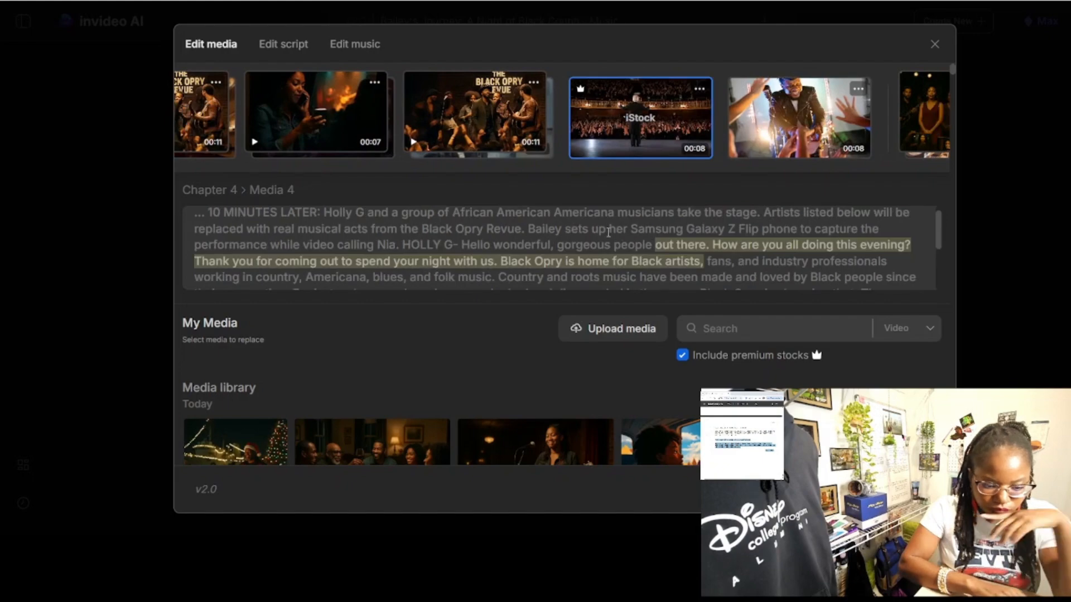
scroll(609, 232, down, 6)
click(559, 310)
scroll(560, 309, up, 6)
Step: Replace Chapter 4's Storyblocks clip over the "of artists who weave tales of life" line with a media library clip
click(630, 114)
scroll(674, 108, right, 5)
click(672, 118)
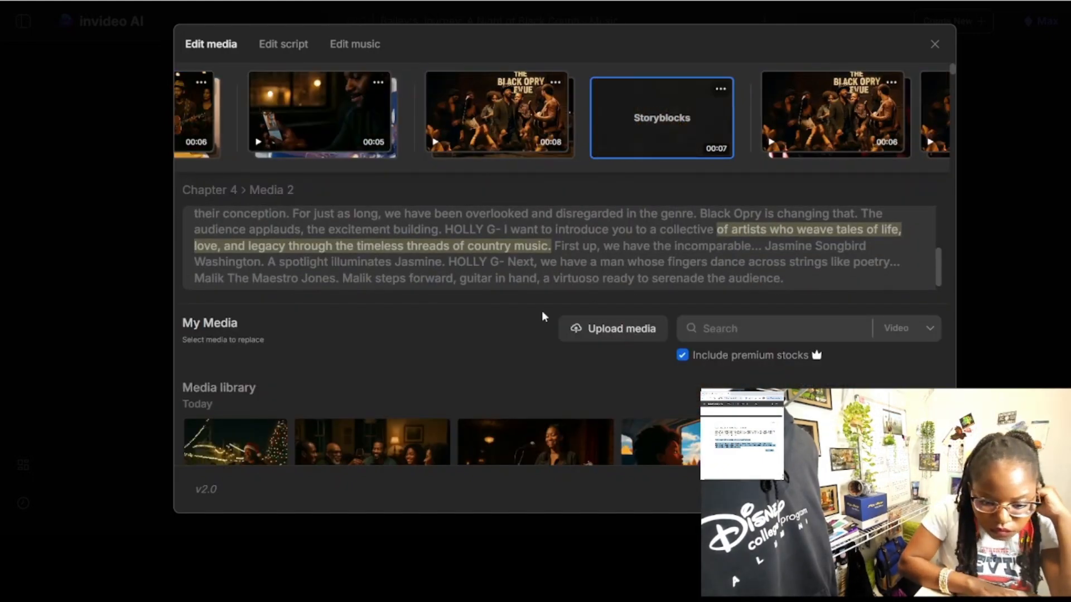
scroll(705, 131, right, 8)
click(705, 130)
scroll(483, 306, down, 2)
scroll(483, 306, up, 2)
scroll(561, 117, right, 8)
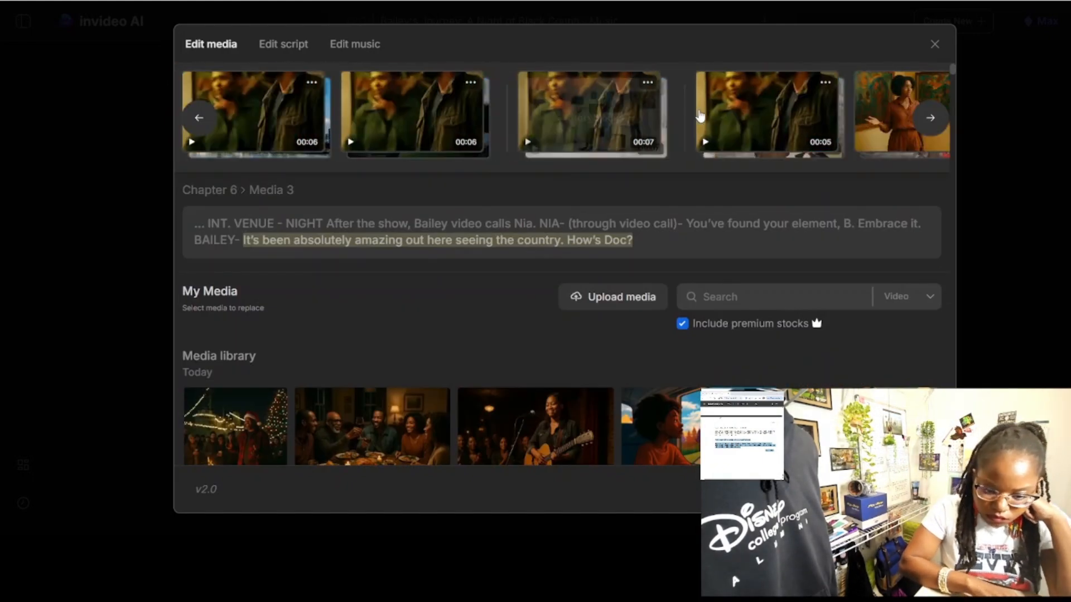
Step: Replace the clip following Chapter 6's "How's Doc?" video call line with one from the media library
click(725, 120)
scroll(508, 348, down, 6)
click(407, 291)
scroll(407, 291, up, 6)
click(743, 132)
scroll(743, 129, right, 6)
Step: Replace Chapter 8's Storyblocks clip over the "watching the city lights blur" passage and a neighbouring clip with media library clips
click(697, 114)
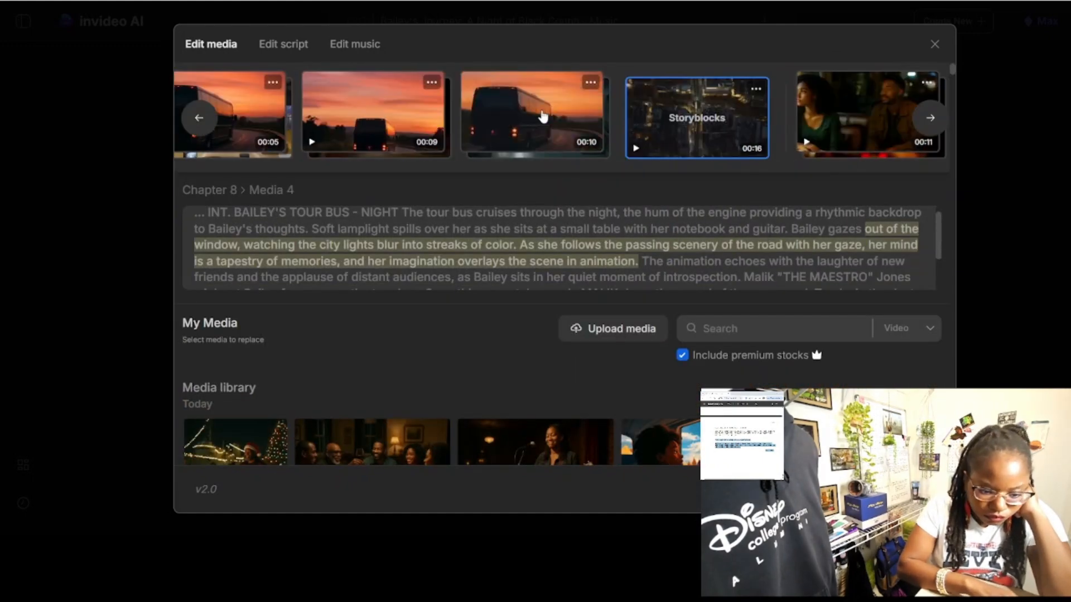
scroll(542, 115, down, 6)
click(543, 234)
scroll(805, 124, right, 5)
click(524, 117)
scroll(581, 408, down, 8)
click(554, 313)
scroll(554, 312, up, 8)
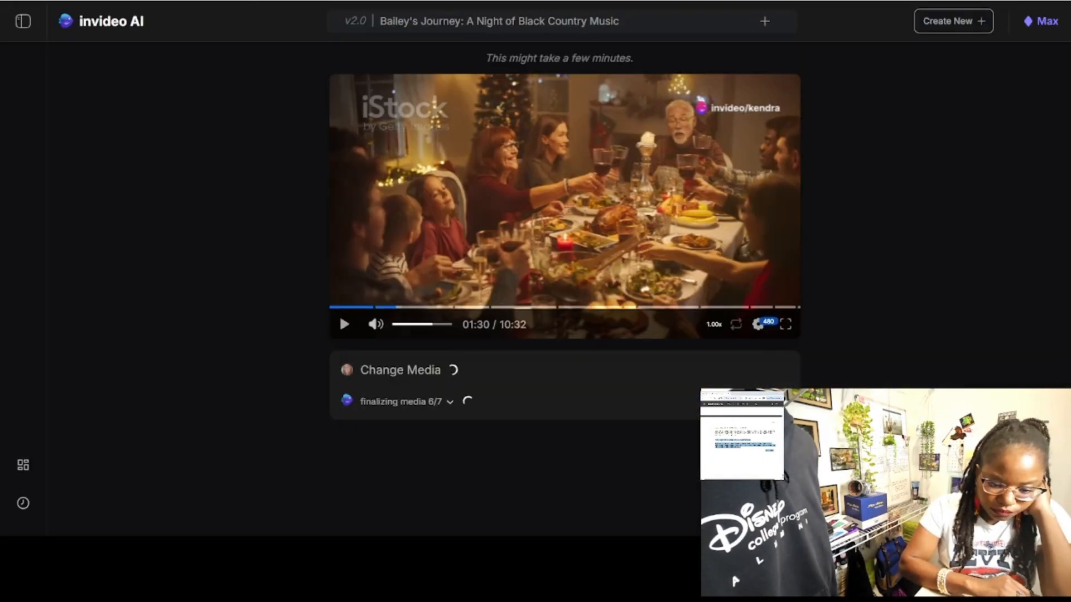
Step: Play the updated video and change Chapter 8's media around Malik's wink passage from the media library
click(344, 324)
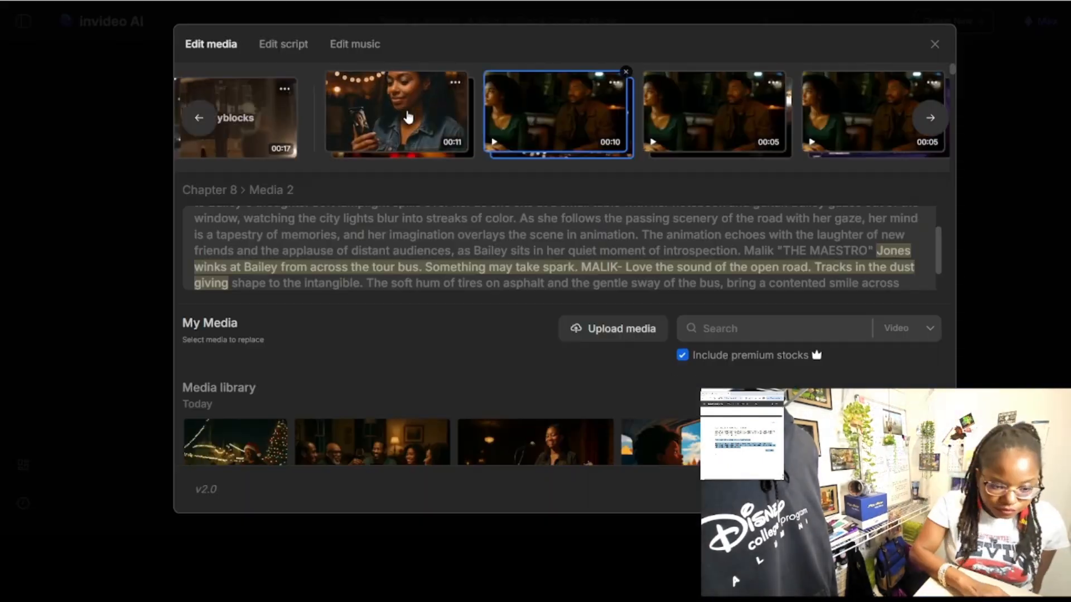
scroll(557, 334, down, 5)
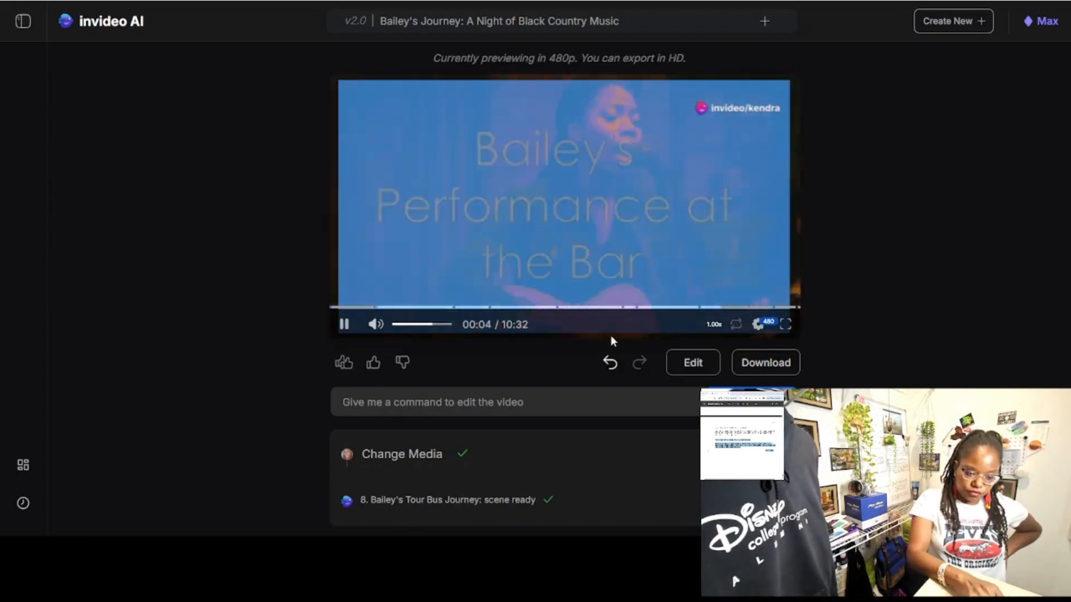
Step: Search the music library for "urban country", audition Urban Tough and other tracks, and change Chapter 1's music
click(693, 362)
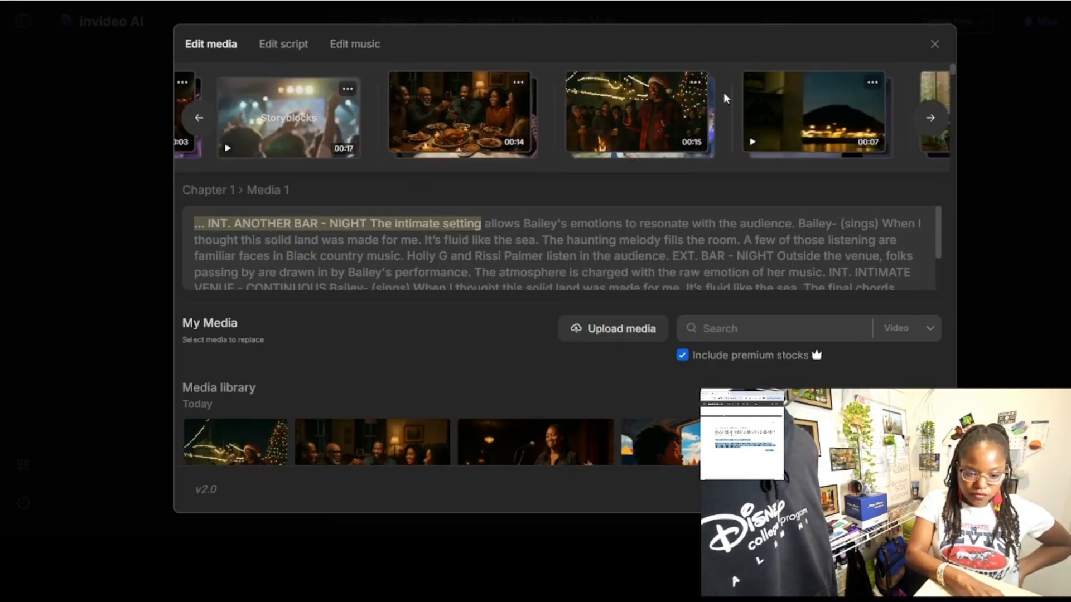
click(355, 44)
click(774, 195)
text(urban)
text(country)
click(201, 261)
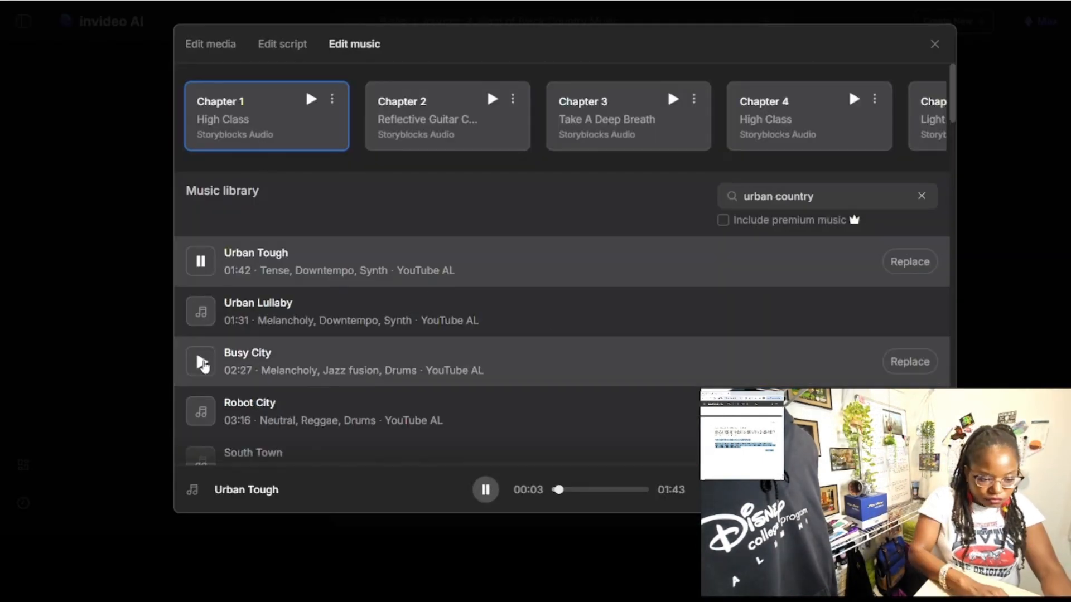
scroll(201, 356, down, 2)
click(202, 379)
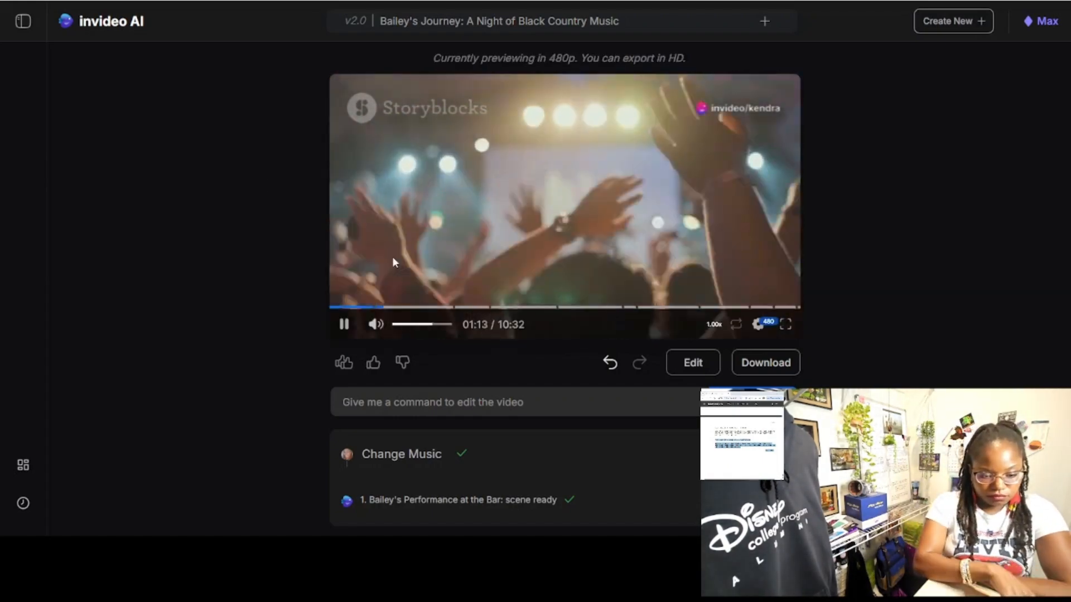
Step: Replace Chapter 2's raised-hands concert stock clip with the clip of Doc singing and playing guitar
click(692, 362)
scroll(508, 370, down, 10)
scroll(508, 370, down, 2)
click(419, 275)
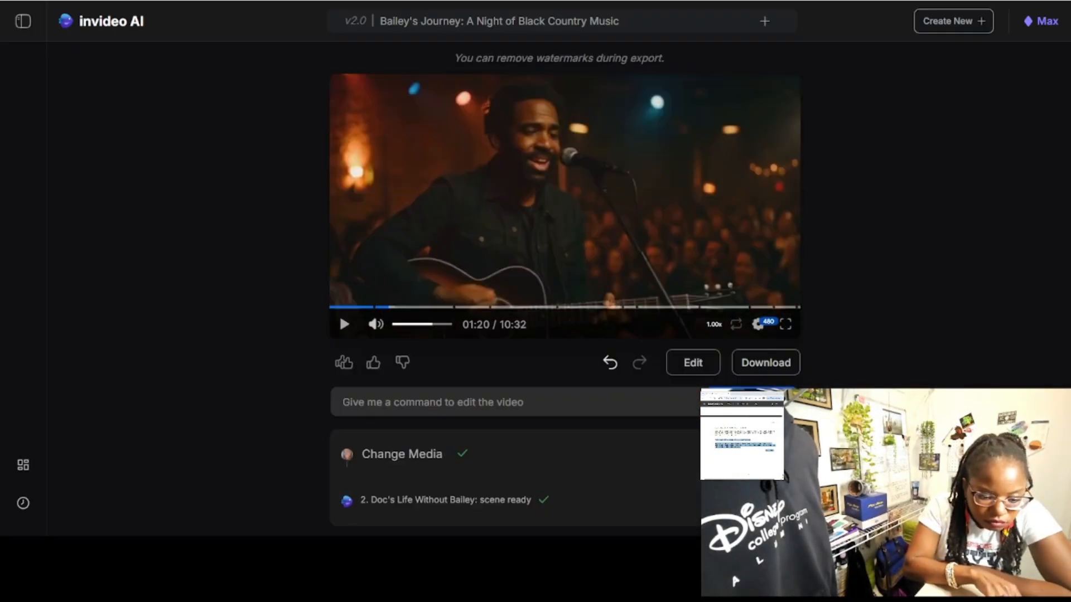
Step: Change the media around Chapter 2's Thanksgiving dinner scene using items from the media library
click(692, 363)
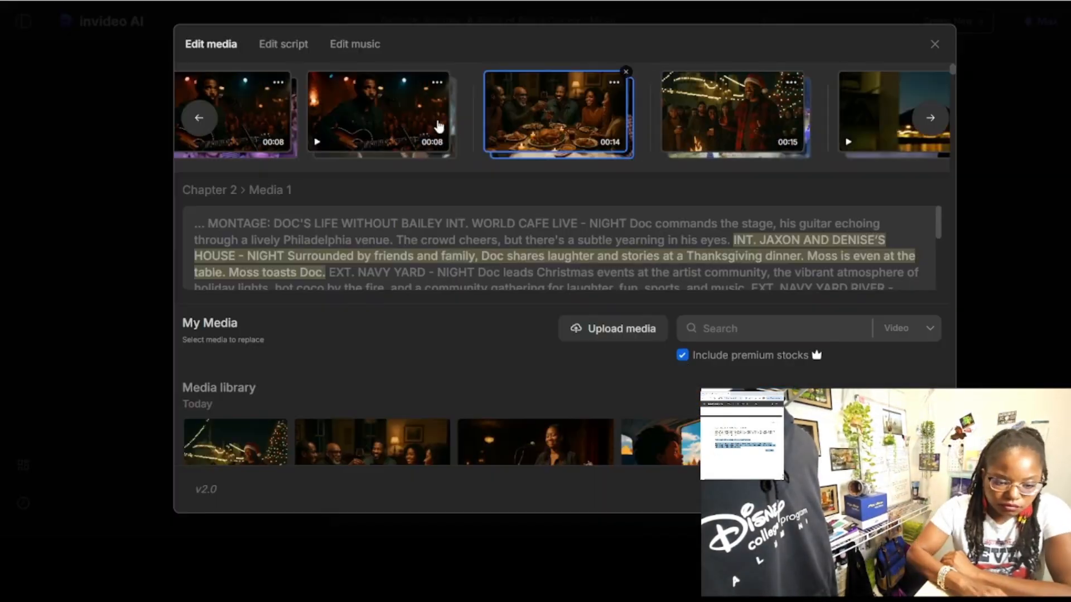
scroll(504, 363, down, 12)
click(582, 344)
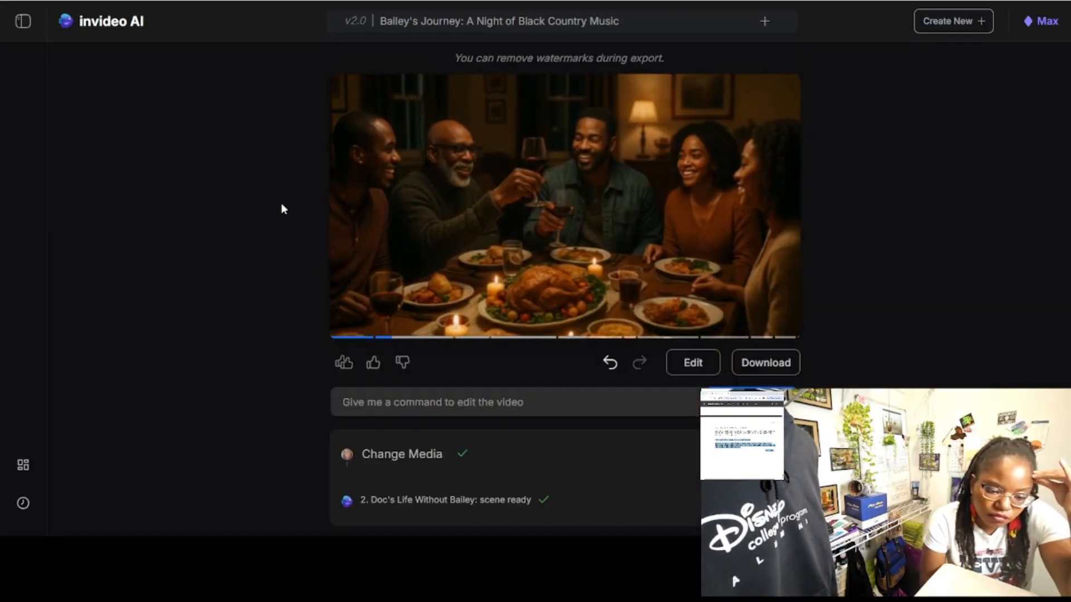
click(693, 362)
scroll(823, 369, down, 8)
click(824, 374)
click(521, 374)
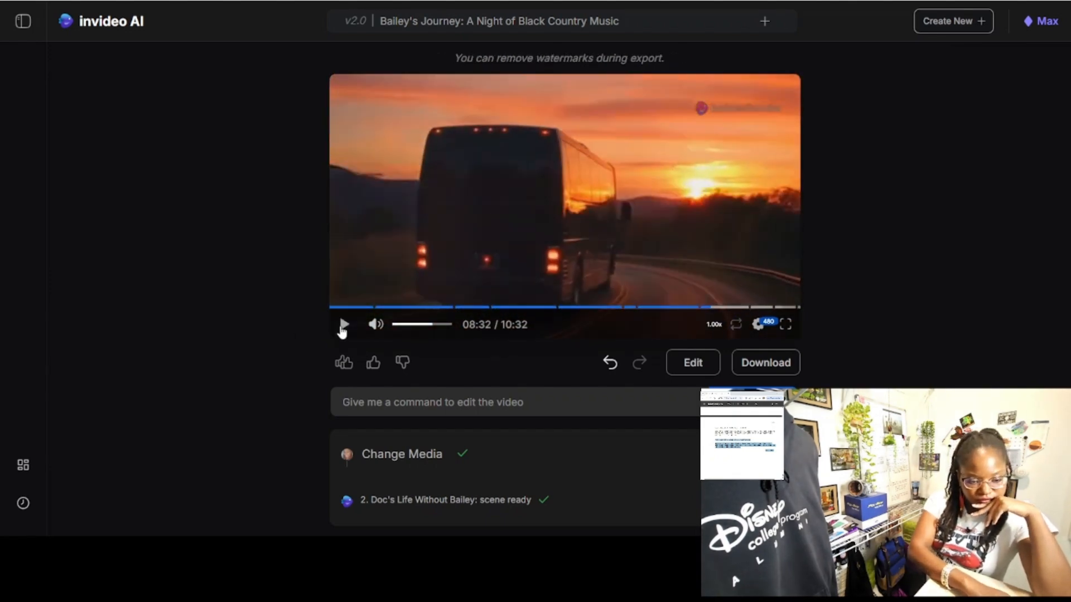
Step: Export the finished video and set its visibility to Private
click(792, 363)
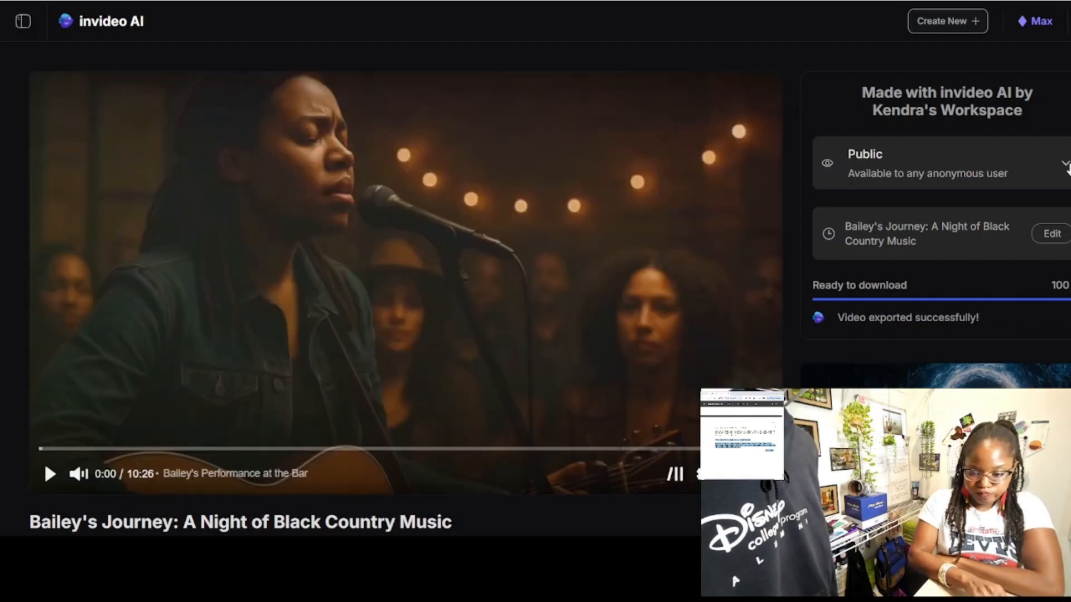
click(1065, 165)
click(970, 215)
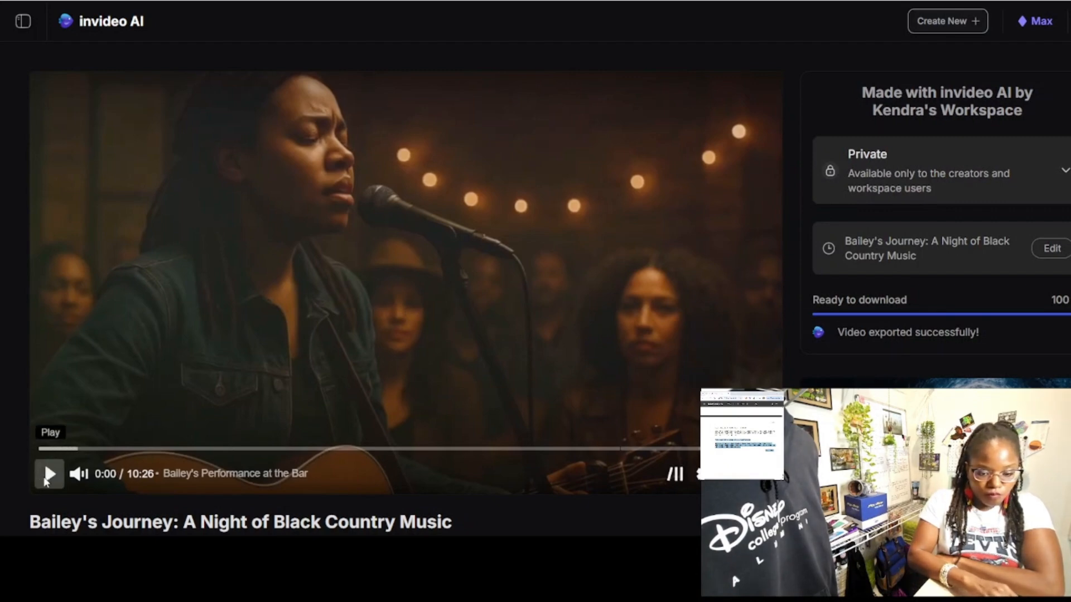
Step: Play the exported video "Bailey's Journey: A Night of Black Country Music" from the start to review it
scroll(561, 300, down, 3)
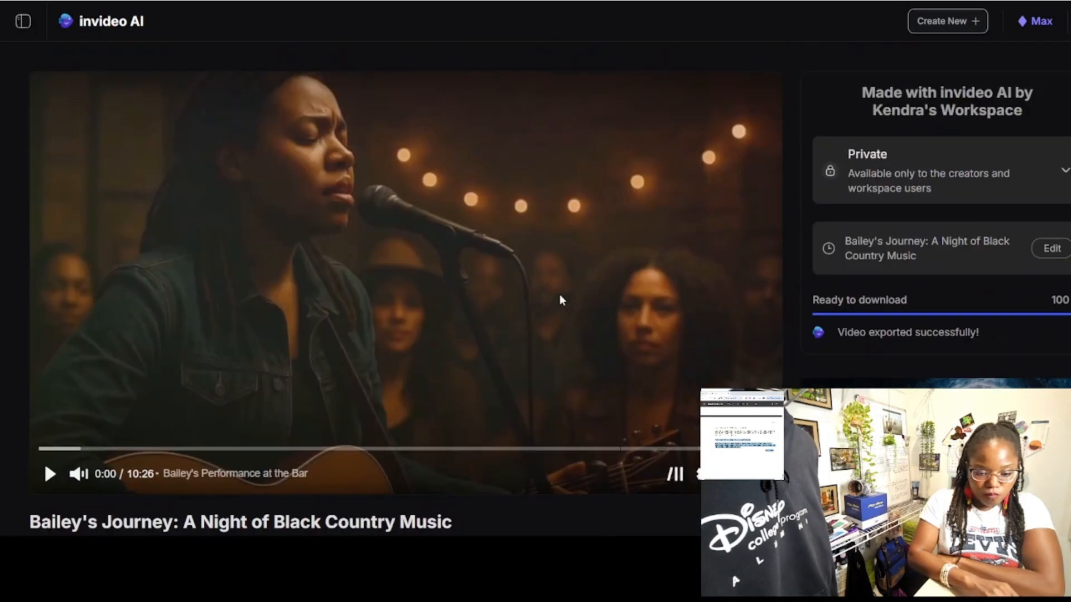
scroll(560, 299, down, 2)
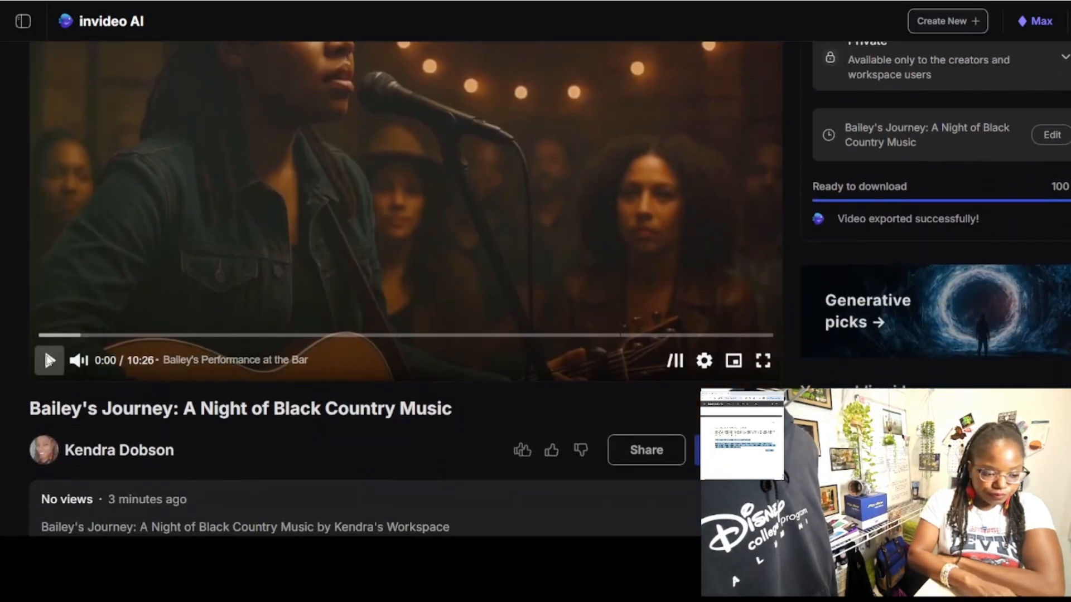
click(49, 360)
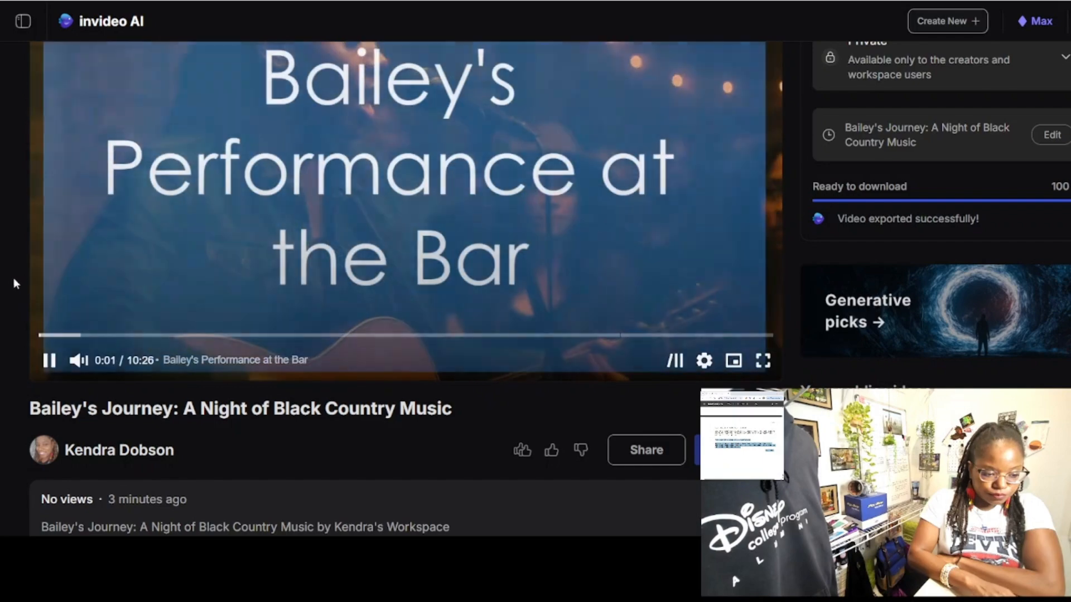
scroll(10, 282, up, 1)
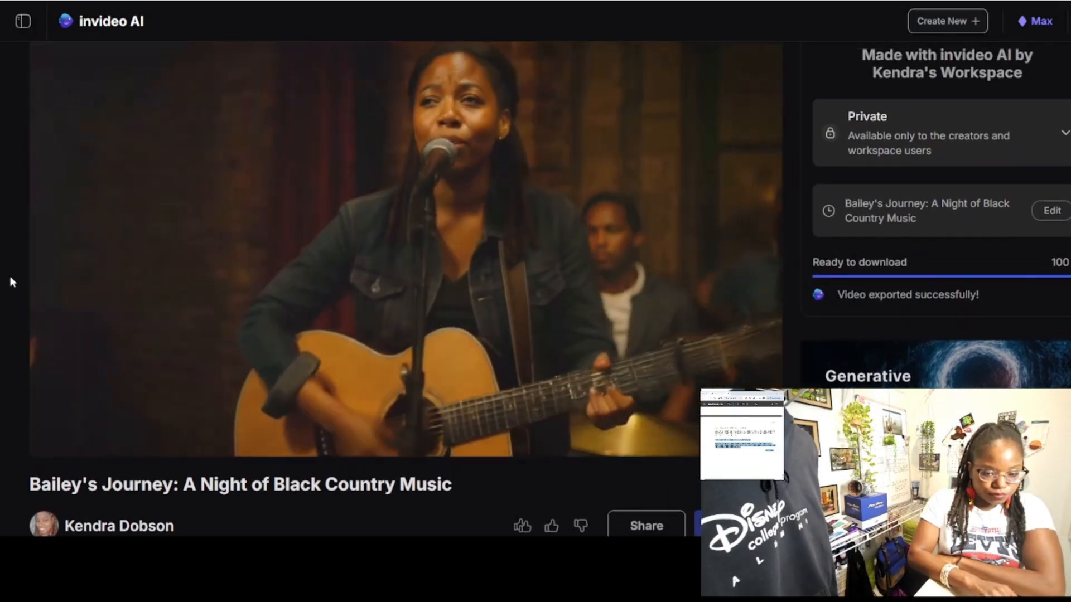
scroll(10, 277, up, 1)
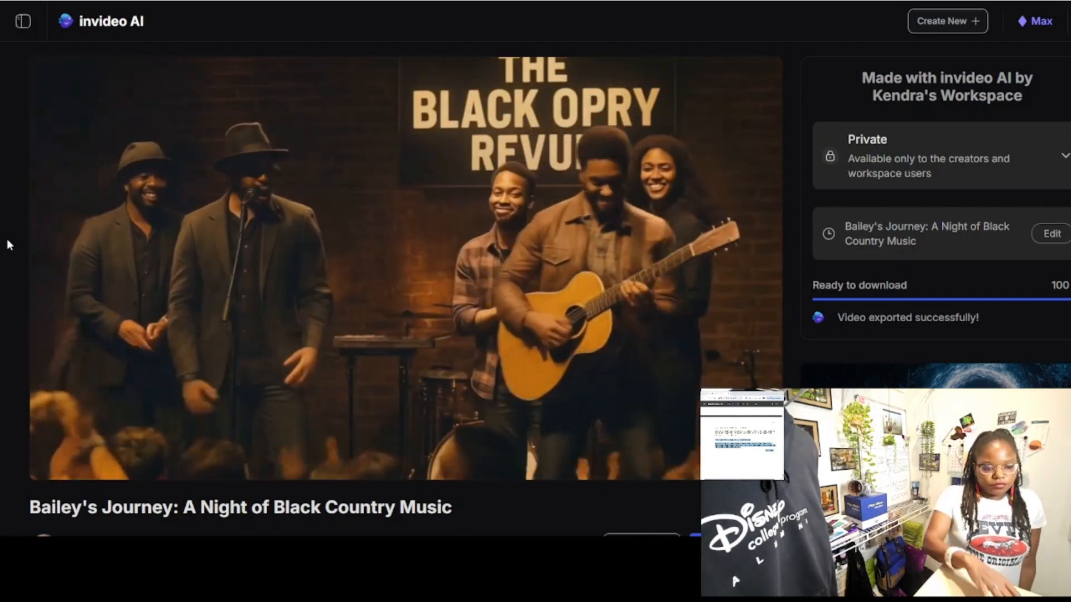
mouse_move(55, 272)
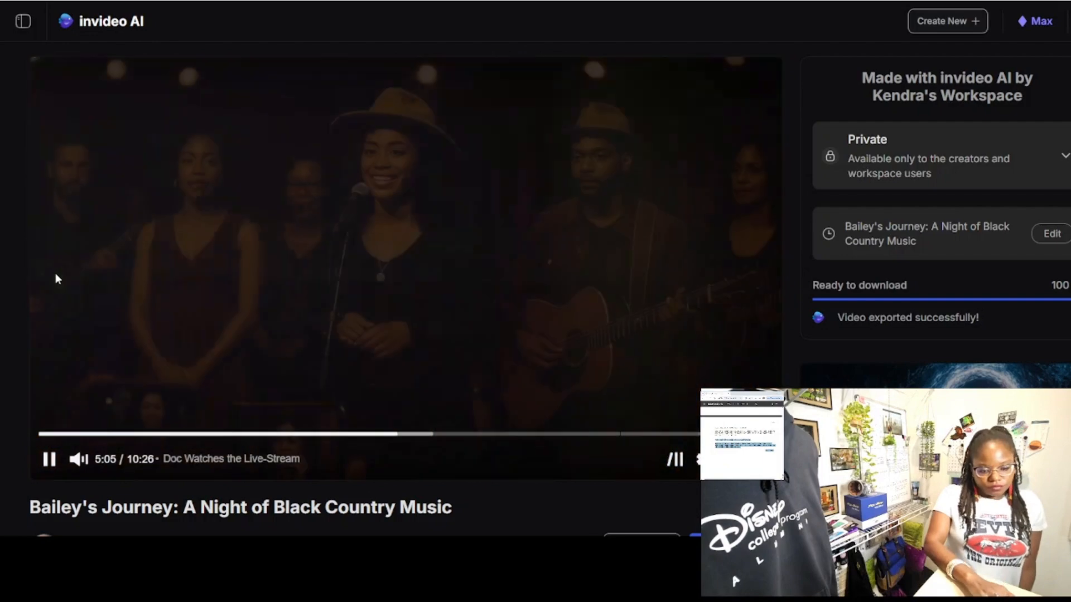